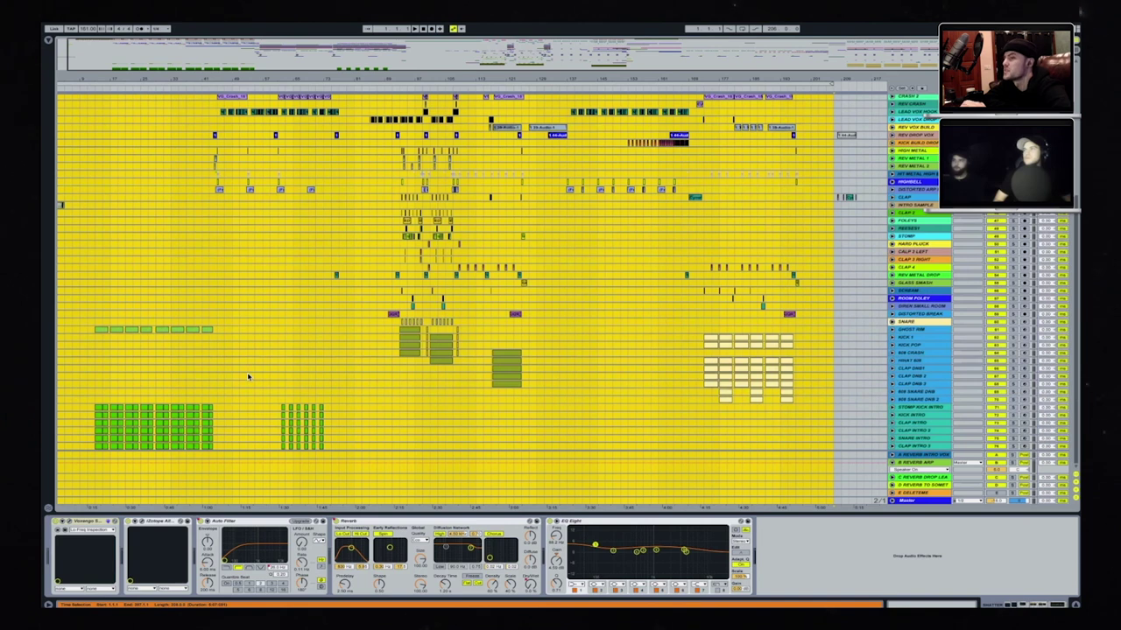
Play the arrangement from its beginning, and select the first INTRO SUB clip to show the track's devices.
scroll(689, 386, "up", 5)
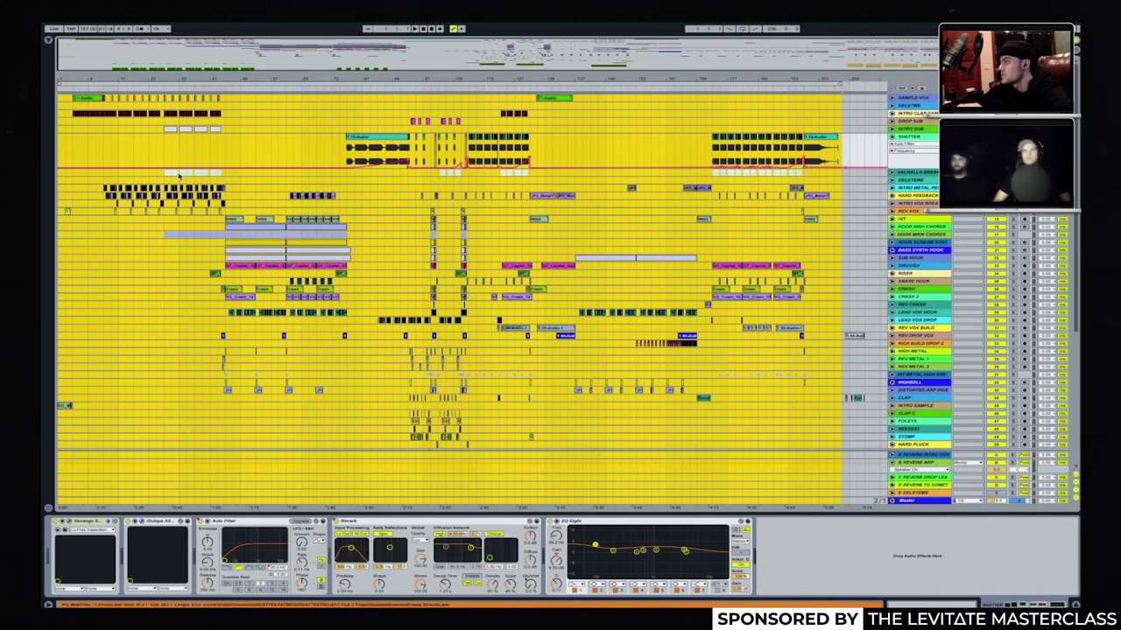
left_click(130, 143)
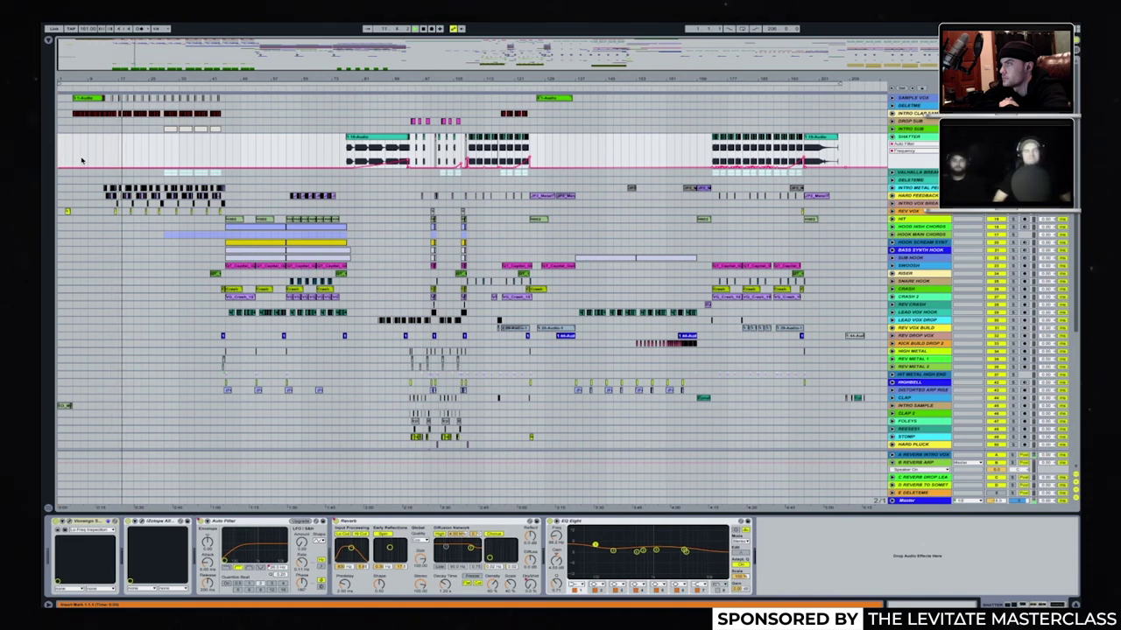
left_click(164, 130)
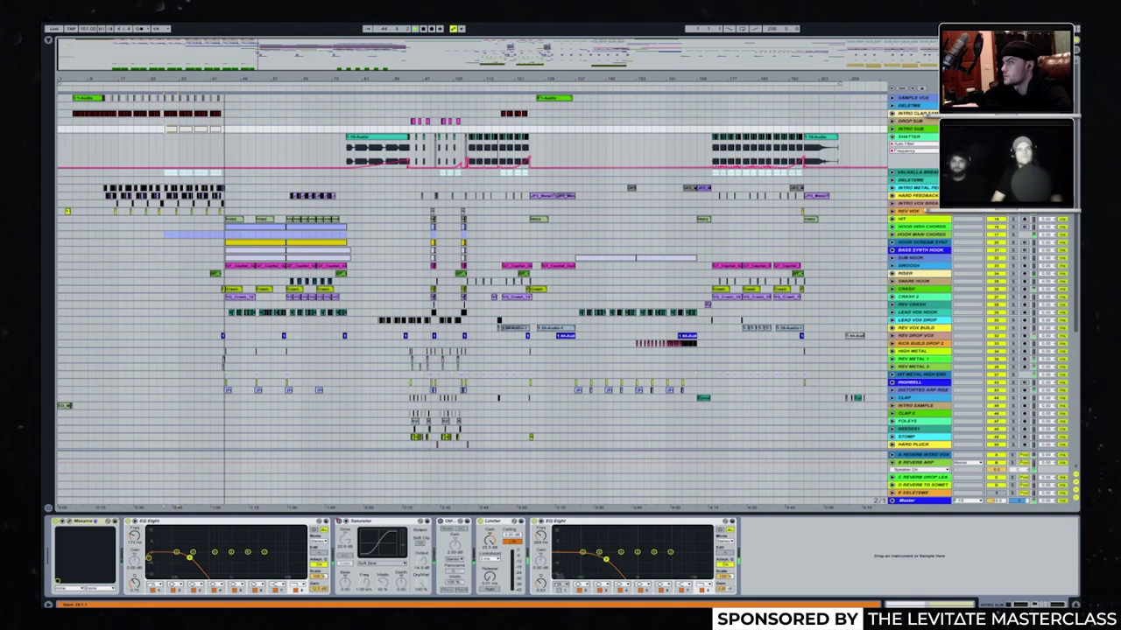
Zoom in on the intro section leading up to bar 45 and examine how its clips are arranged.
left_click_drag(230, 54, 237, 128)
scroll(238, 128, "left", 3)
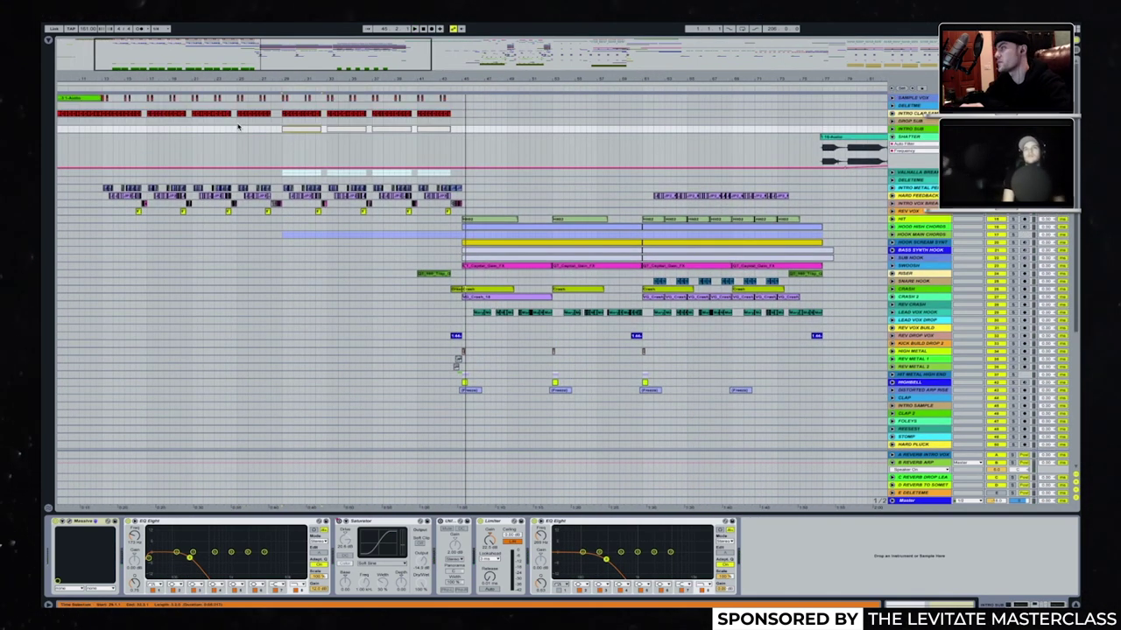
scroll(237, 127, "left", 1)
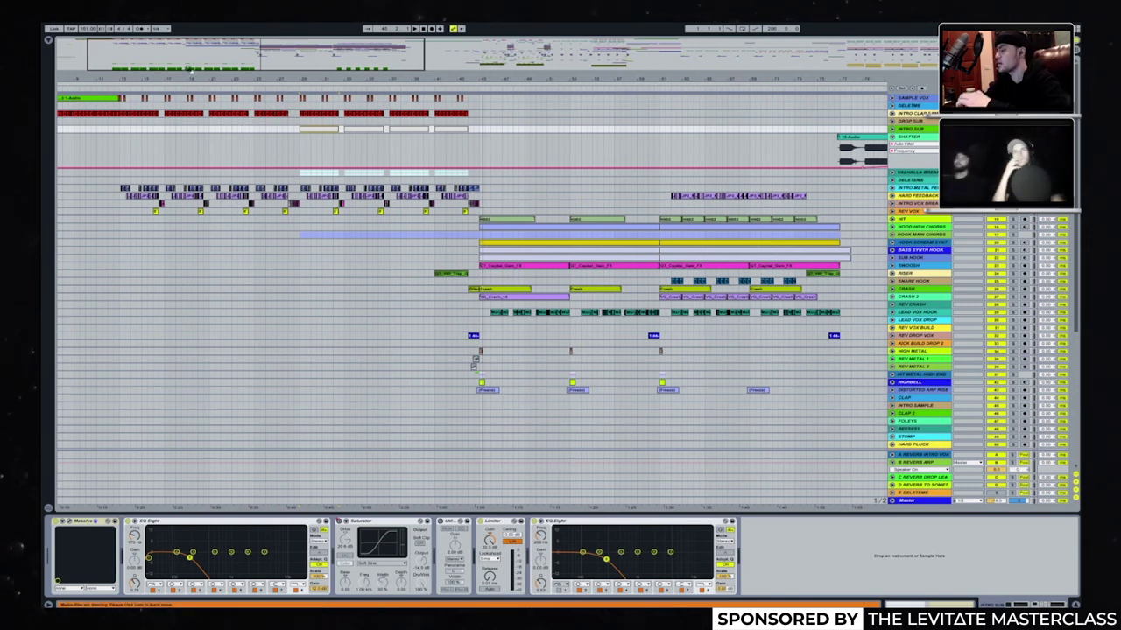
left_click_drag(188, 84, 199, 122)
scroll(506, 189, "left", 8)
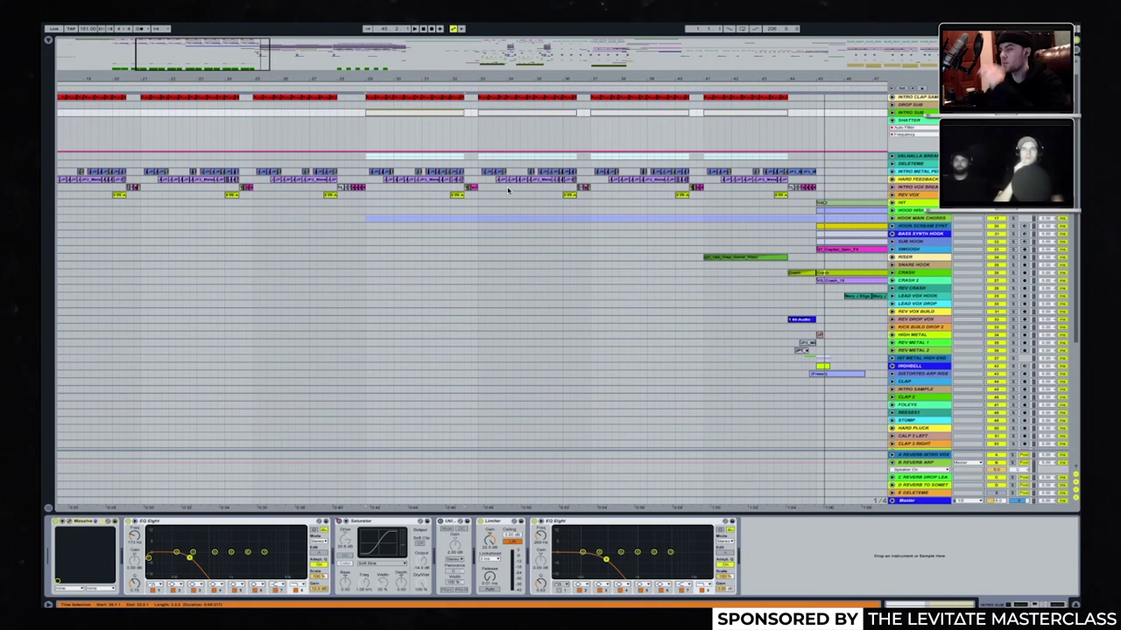
scroll(507, 189, "right", 3)
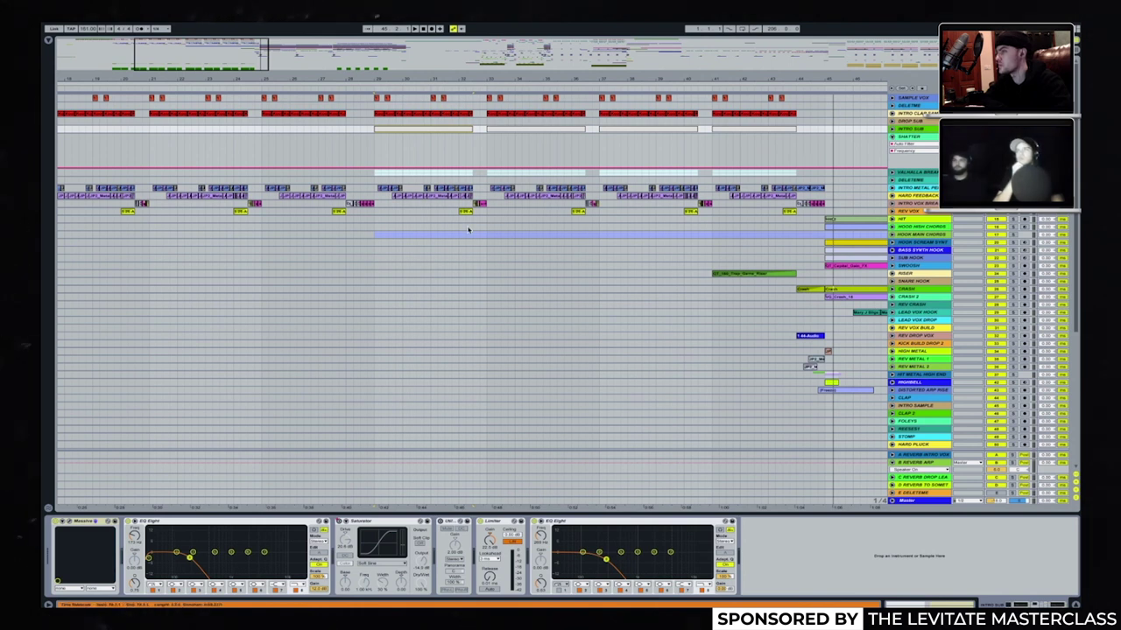
scroll(468, 230, "right", 3)
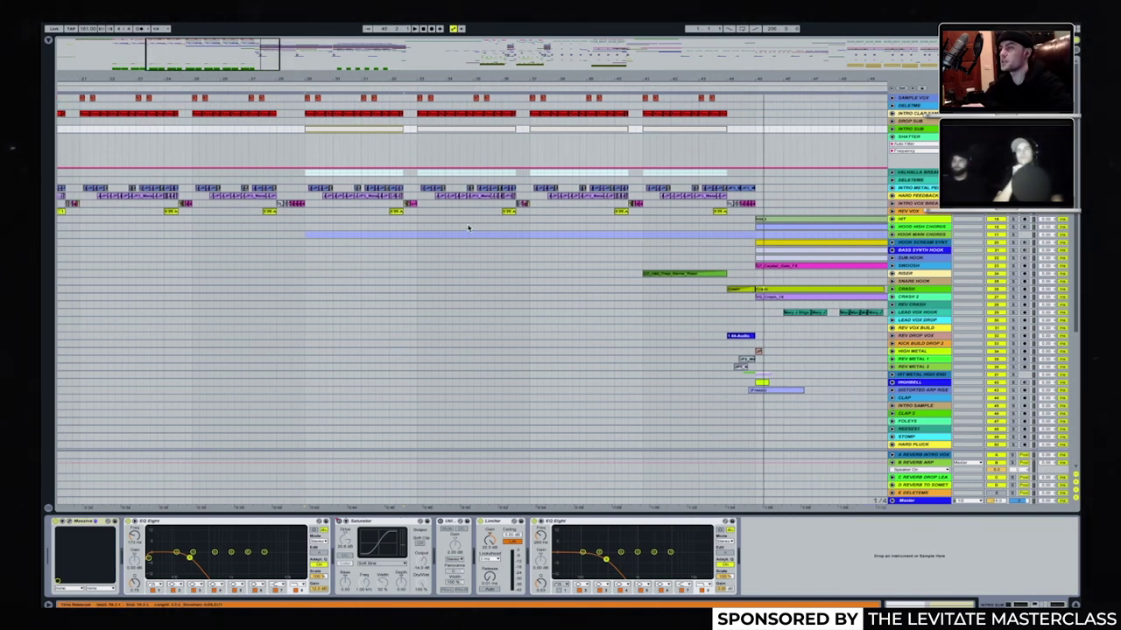
left_click_drag(292, 55, 289, 102)
Unfold the INTRO METAL PERCS, HARD FEEDBACK HIT, INTRO VOX BREAKS and SAMPLE VOX tracks to show their waveforms.
left_click(604, 257)
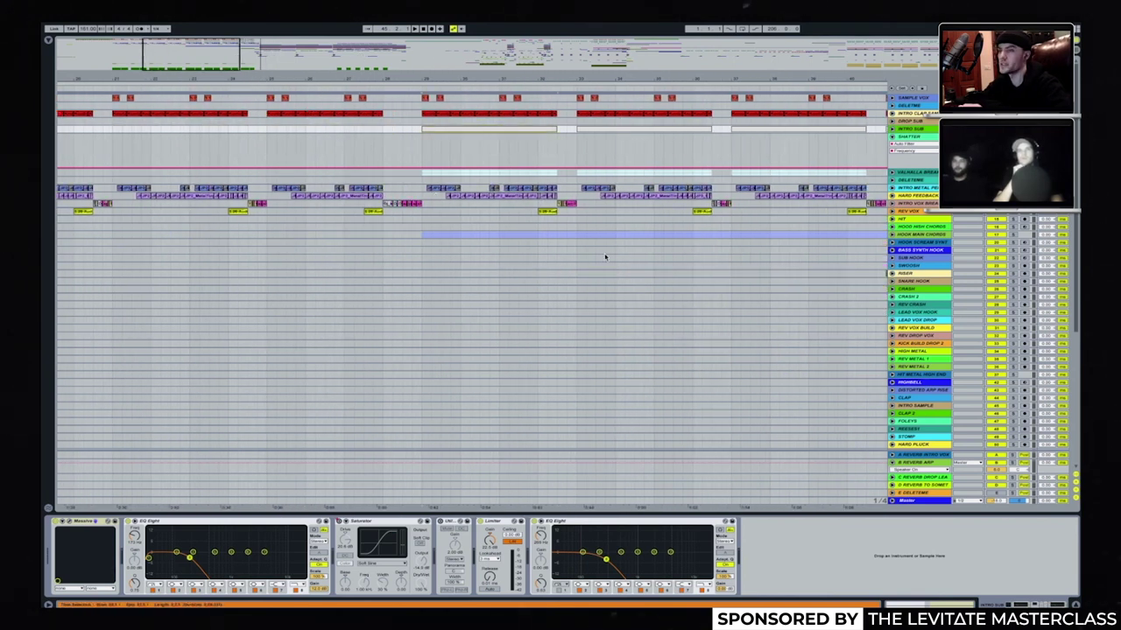
key("u")
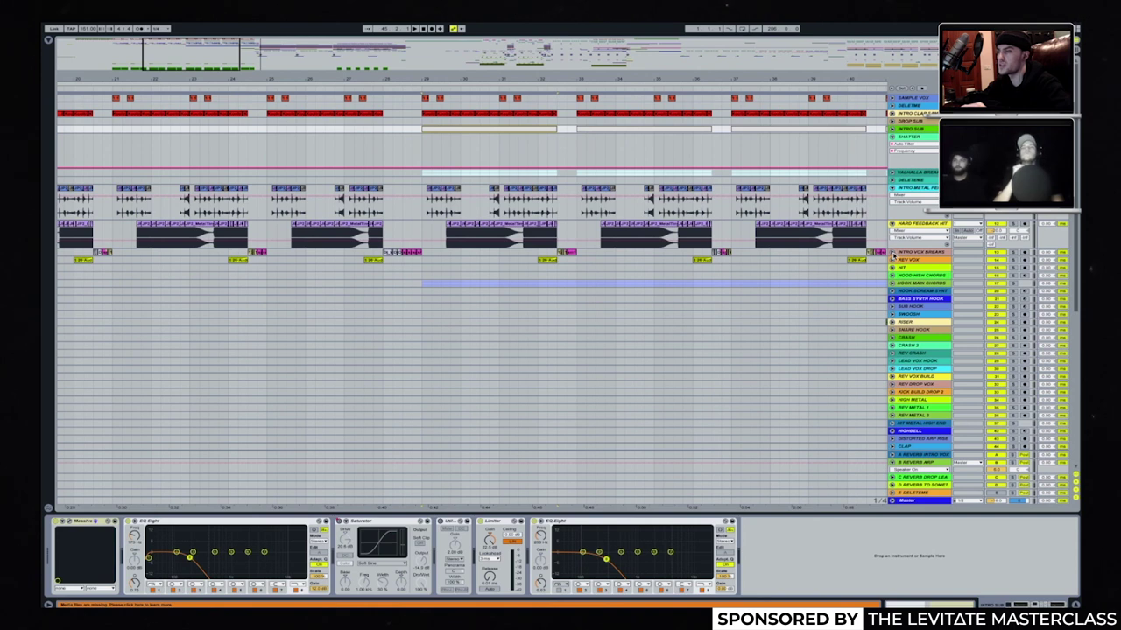
scroll(528, 276, "right", 2)
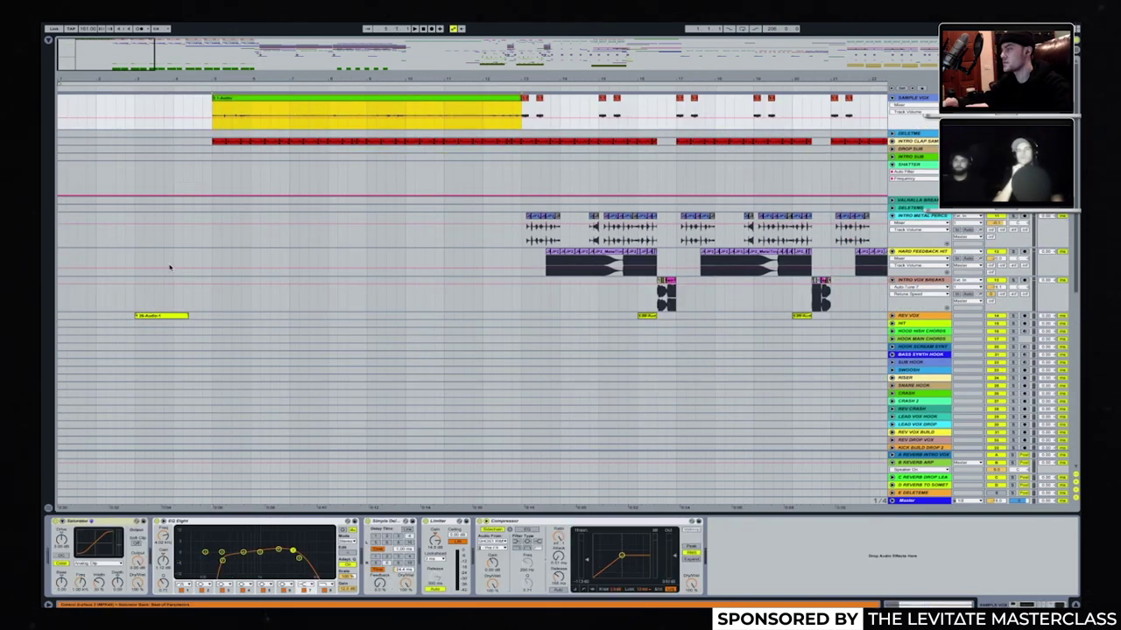
Unfold the INTRO SAMPLE track, select its short second clip before bar 5, and audition it in solo.
scroll(171, 317, "down", 10)
scroll(171, 317, "up", 6)
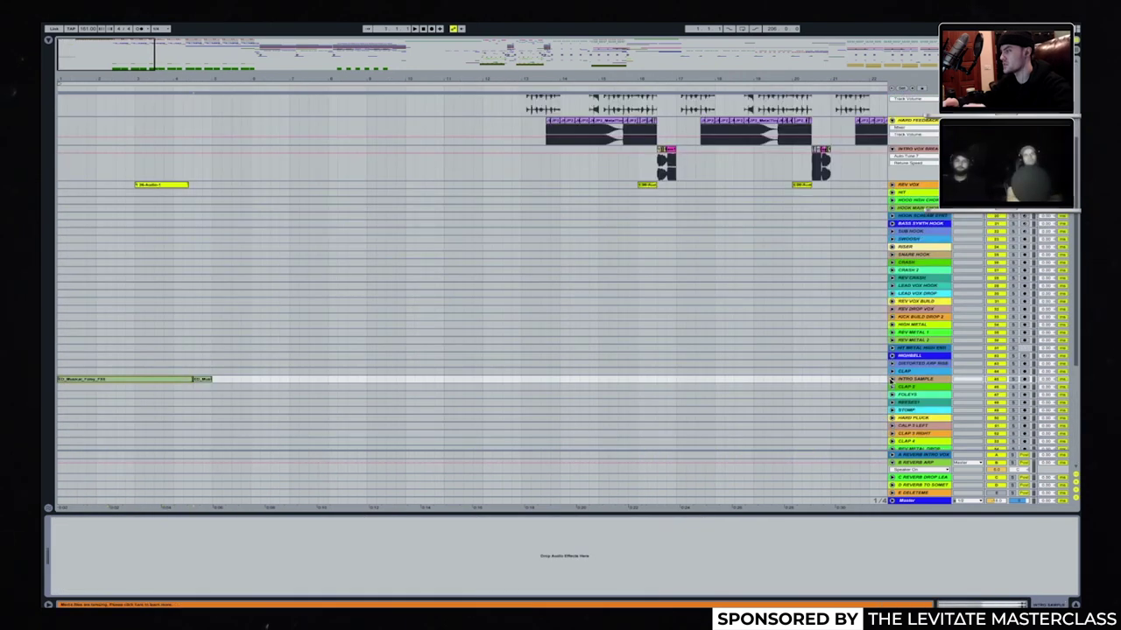
left_click(226, 386)
left_click(201, 381)
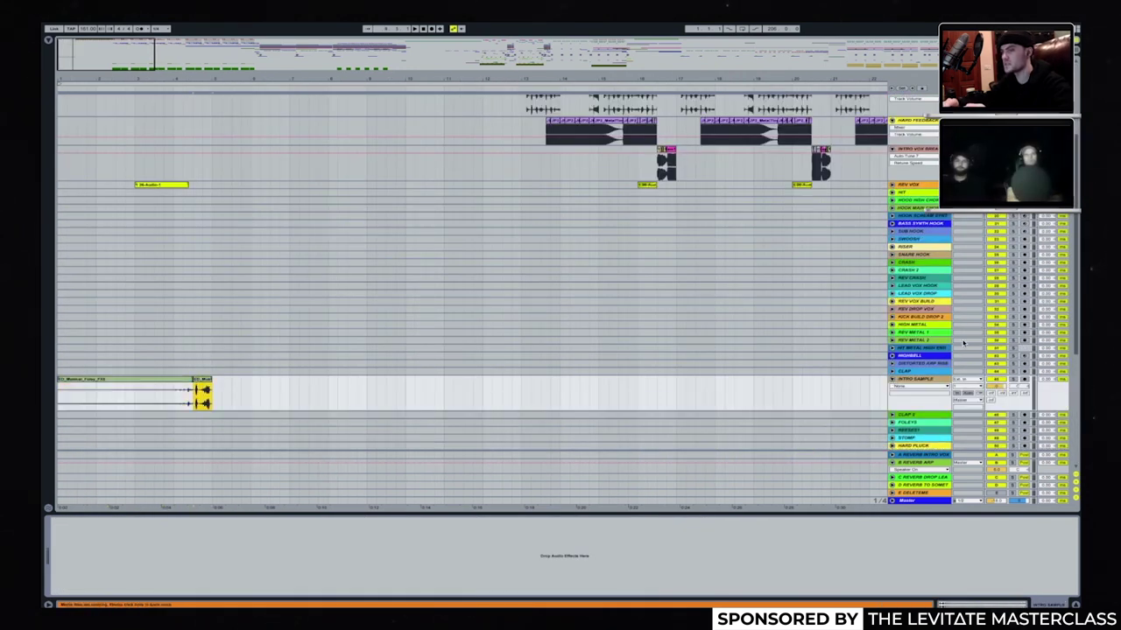
key("space")
key("space")
scroll(539, 387, "up", 1)
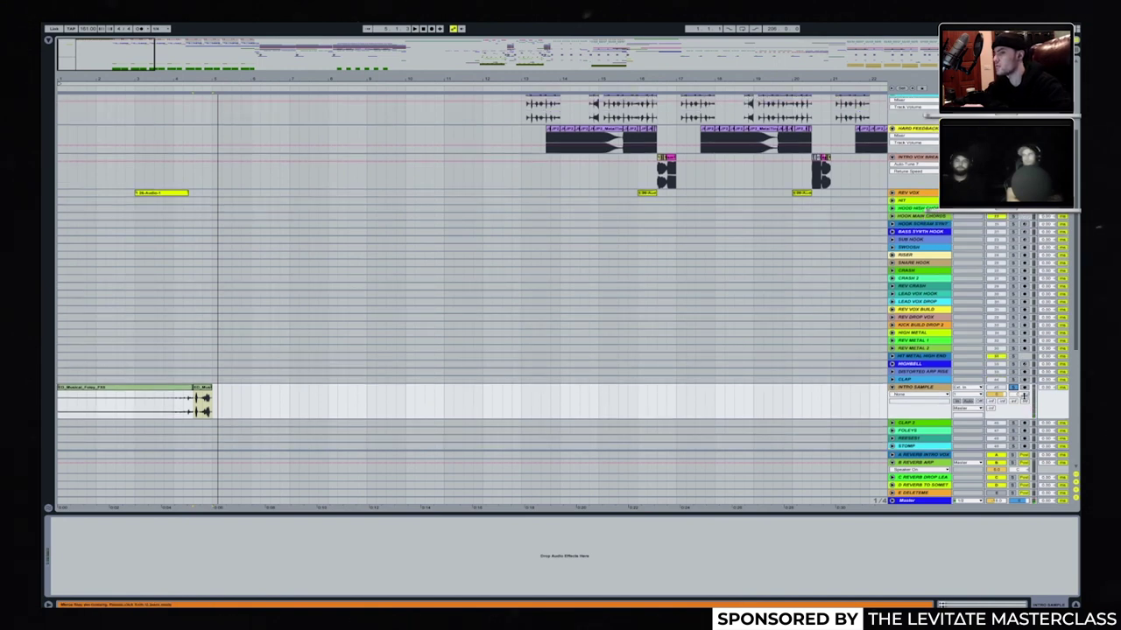
Unfold the INTRO CLAP SAMPLE track, select its first slice at bar 5, and play it in solo.
scroll(487, 310, "up", 5)
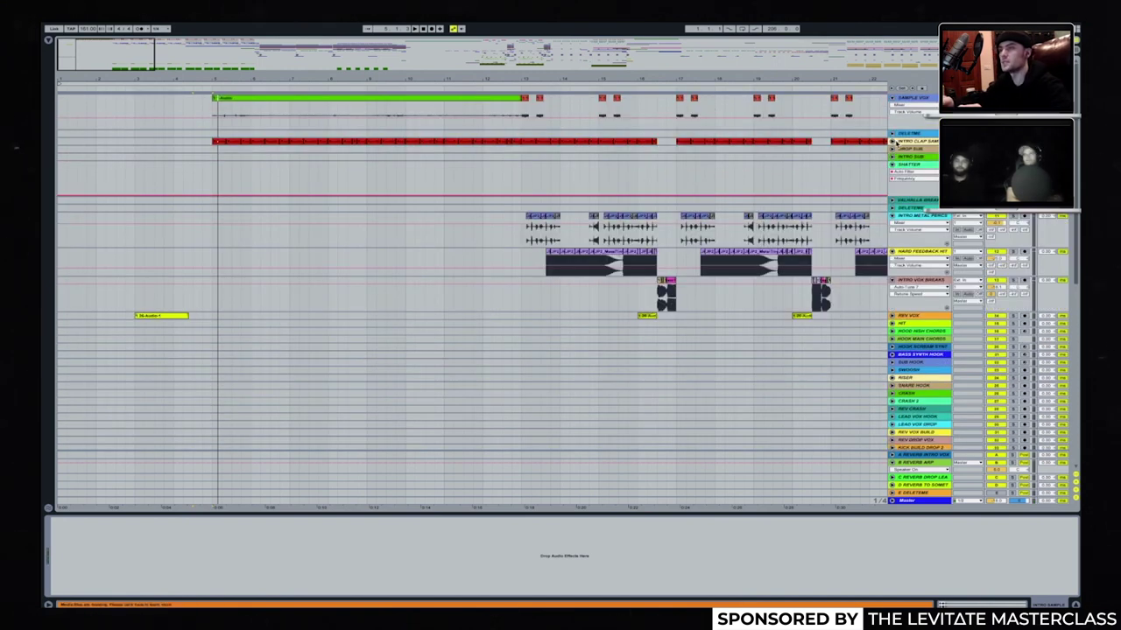
left_click(894, 141)
left_click(893, 142)
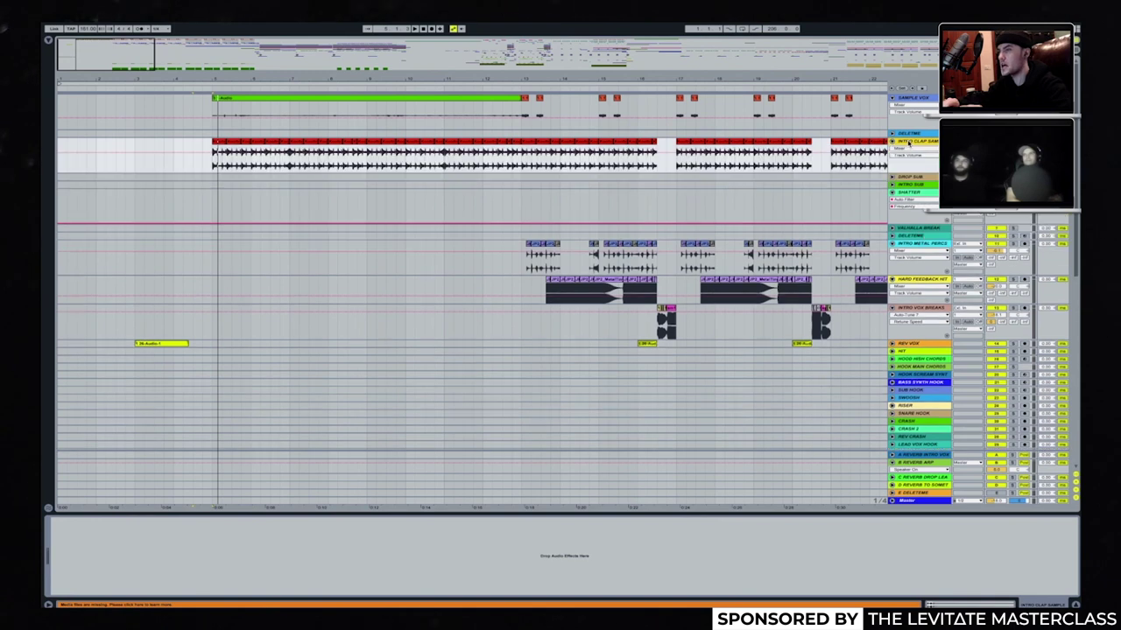
left_click_drag(227, 159, 212, 160)
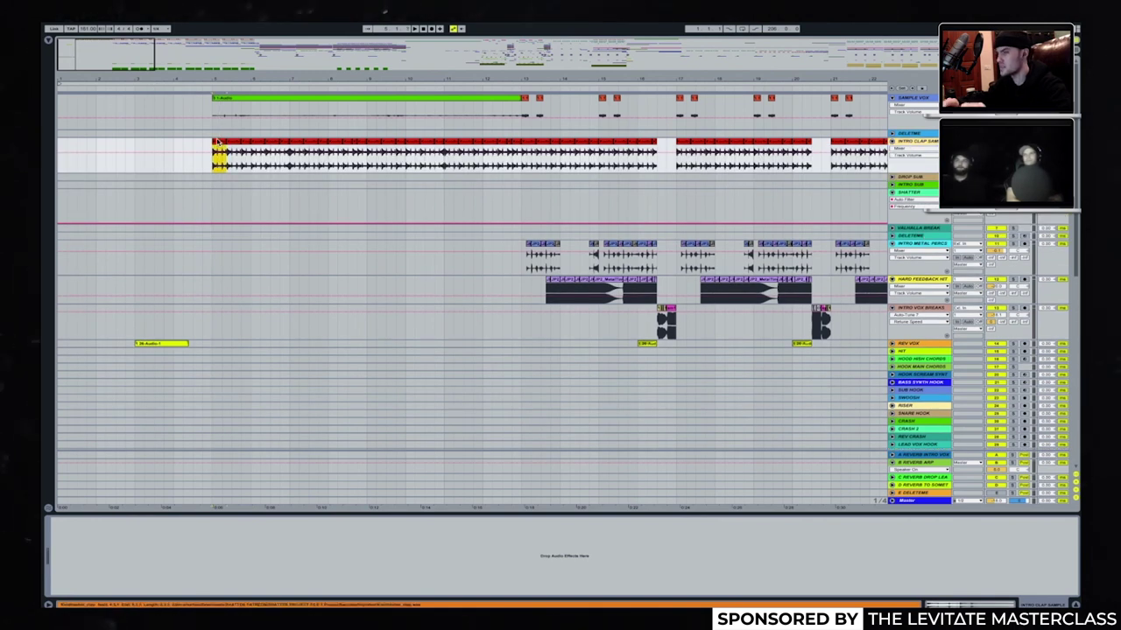
scroll(932, 131, "down", 1)
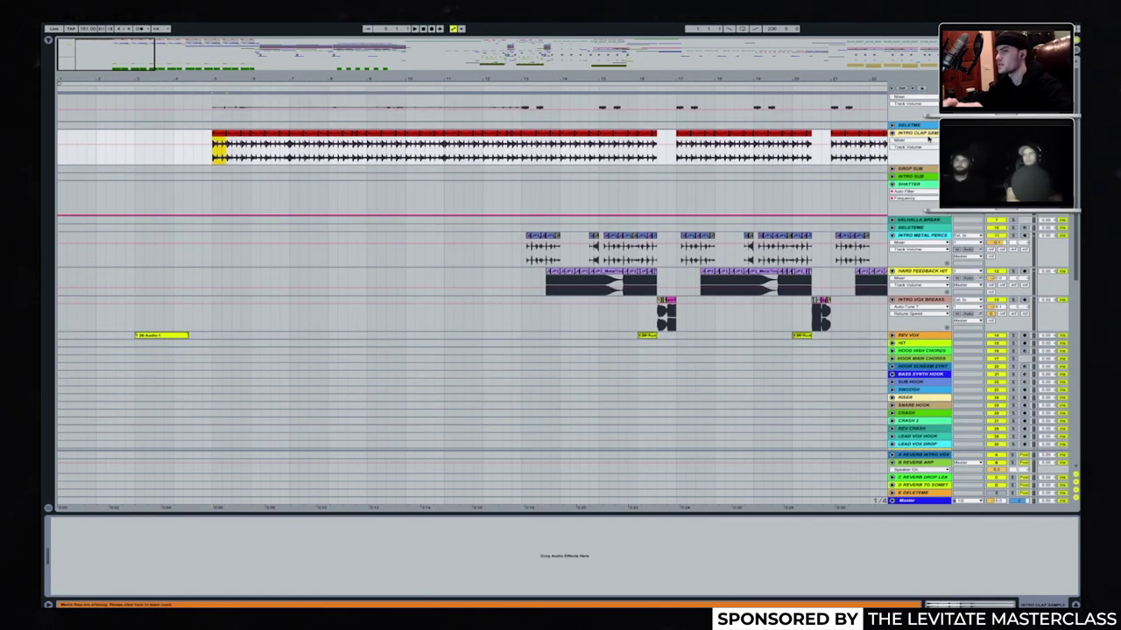
key("space")
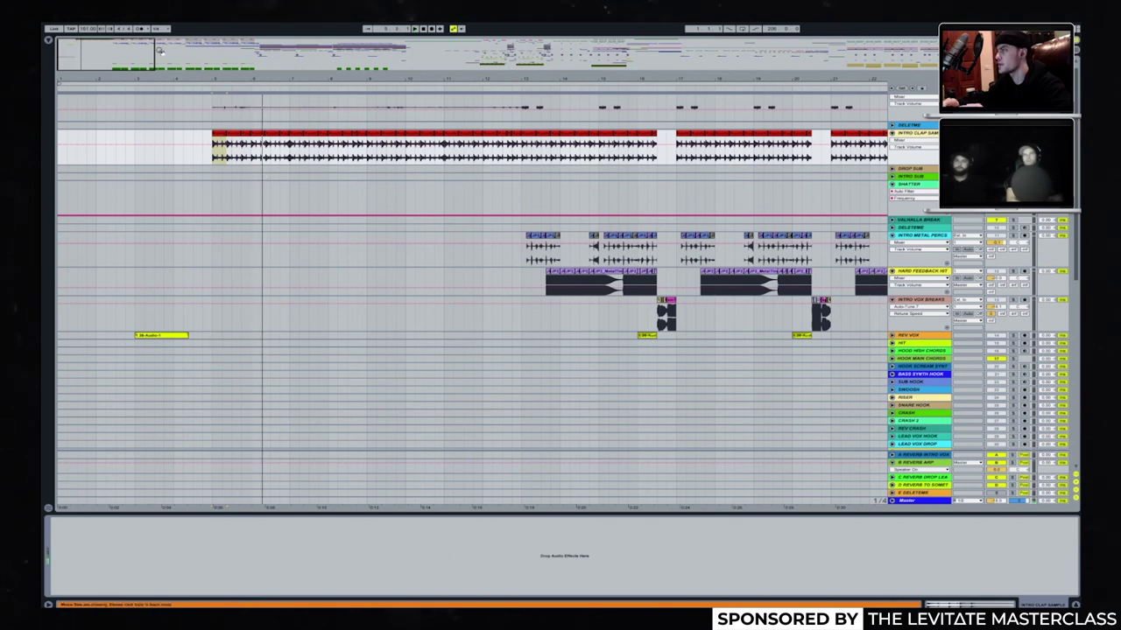
Select the clap slice from 5.4.1 to 6.1.1 on INTRO CLAP SAMPLE and examine the pattern along the track.
left_click_drag(105, 52, 94, 63)
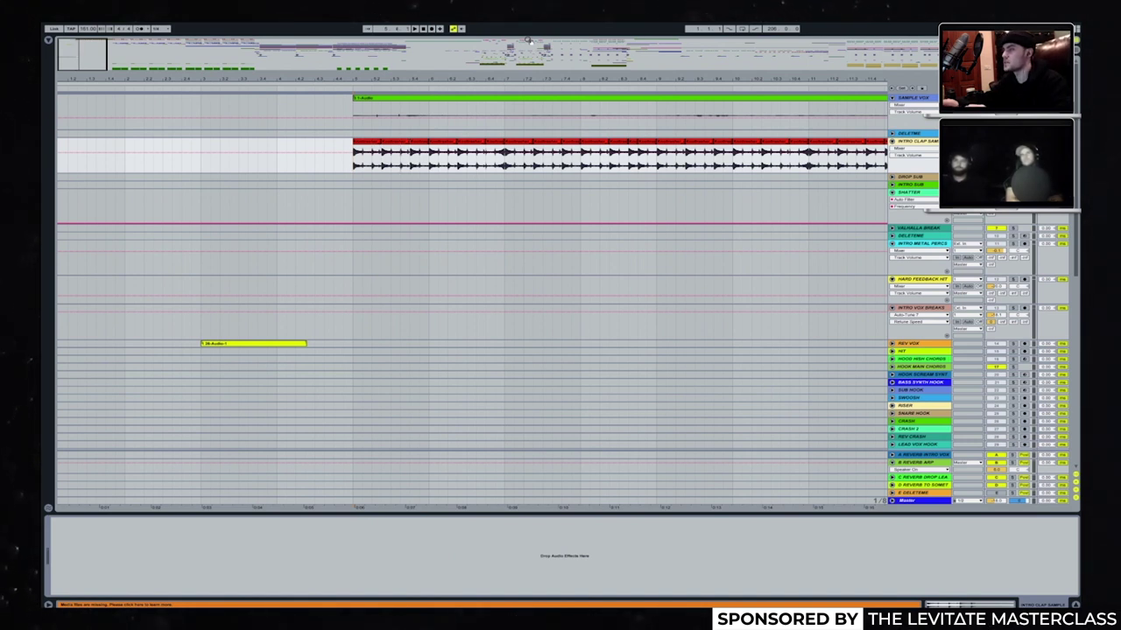
left_click_drag(410, 154, 427, 154)
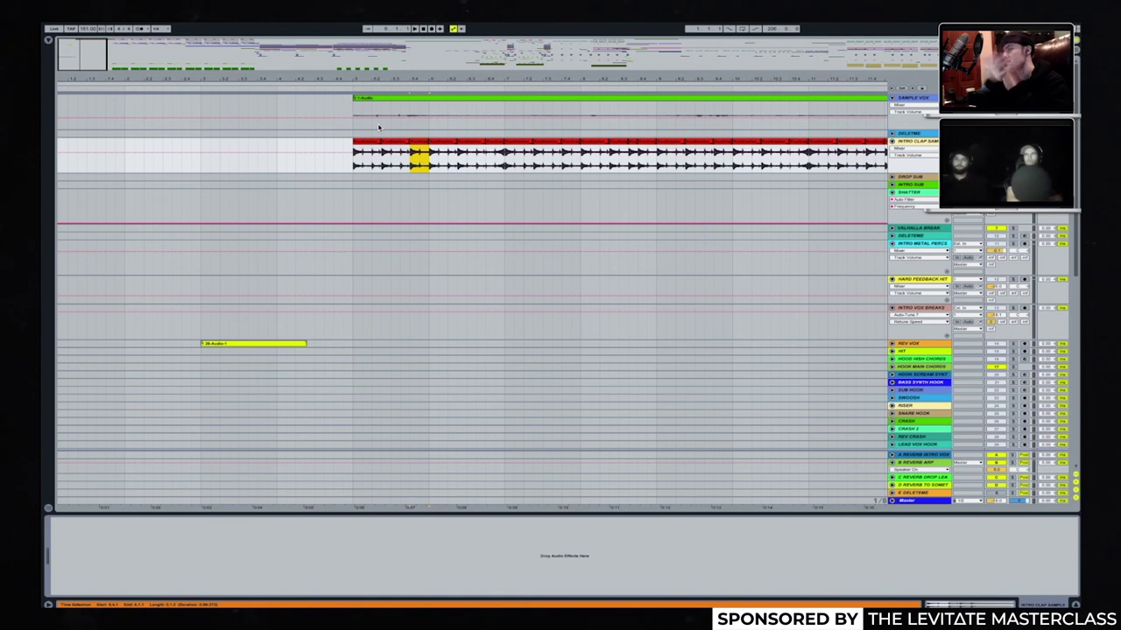
scroll(380, 128, "right", 15)
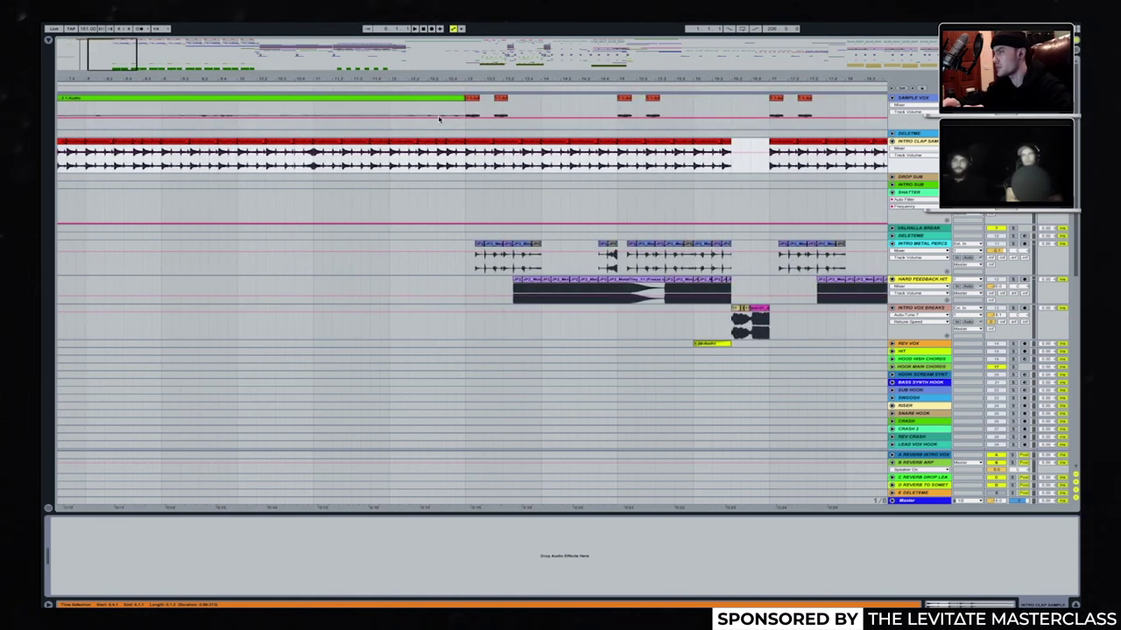
scroll(412, 123, "left", 5)
scroll(440, 120, "left", 6)
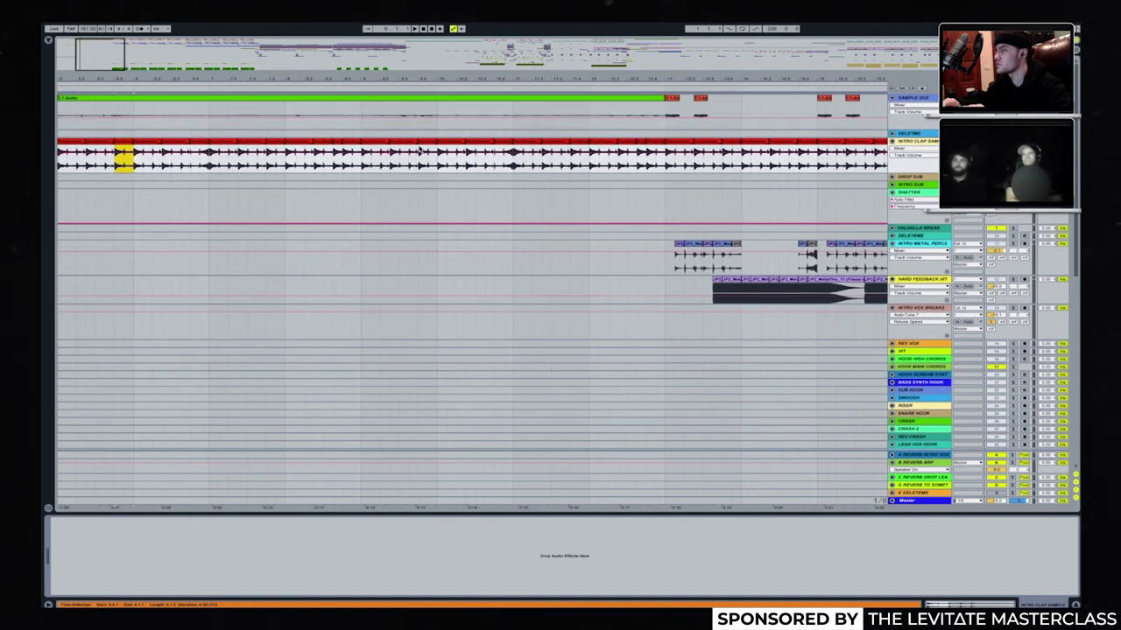
Select the clap slice ending at bar 7 on INTRO CLAP SAMPLE and audition the pattern from there.
left_click(200, 149)
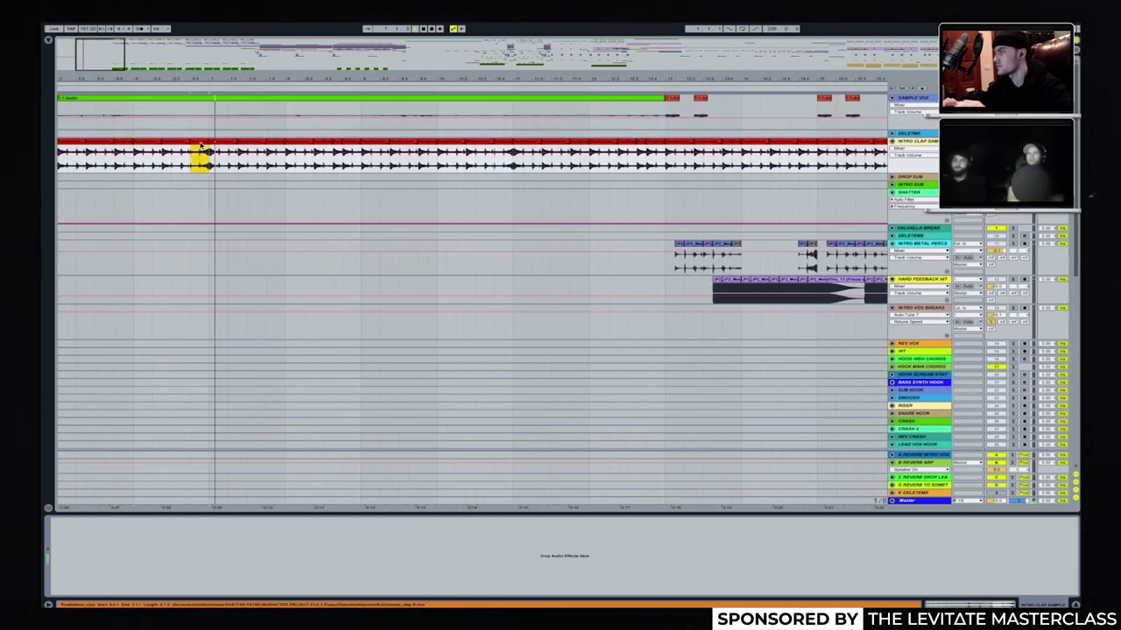
scroll(349, 166, "right", 5)
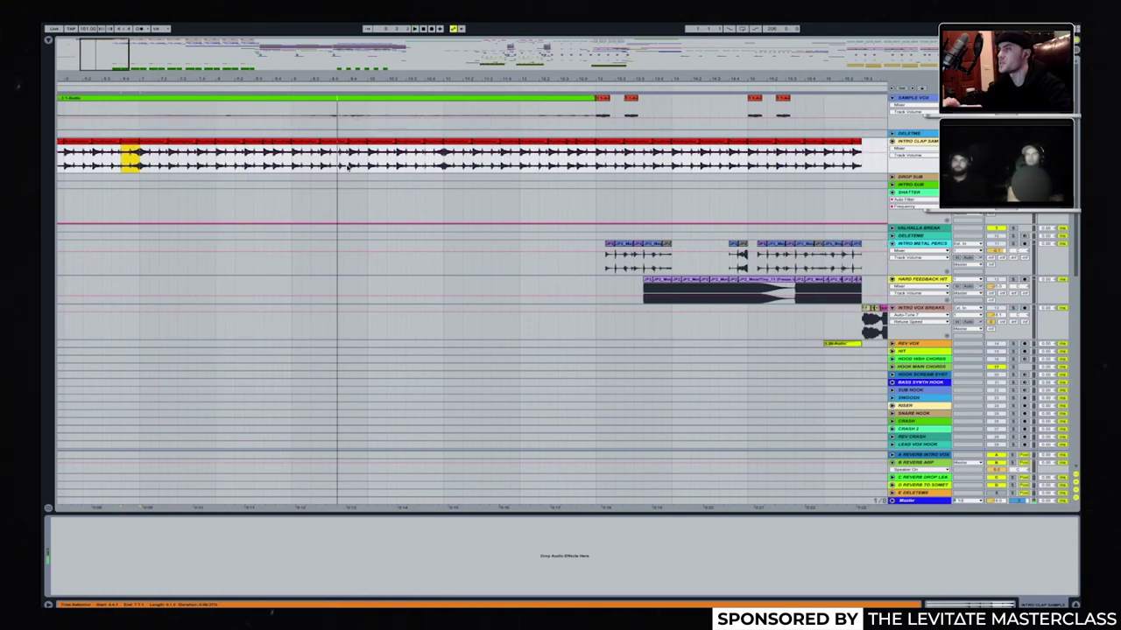
scroll(348, 166, "right", 10)
scroll(348, 167, "left", 6)
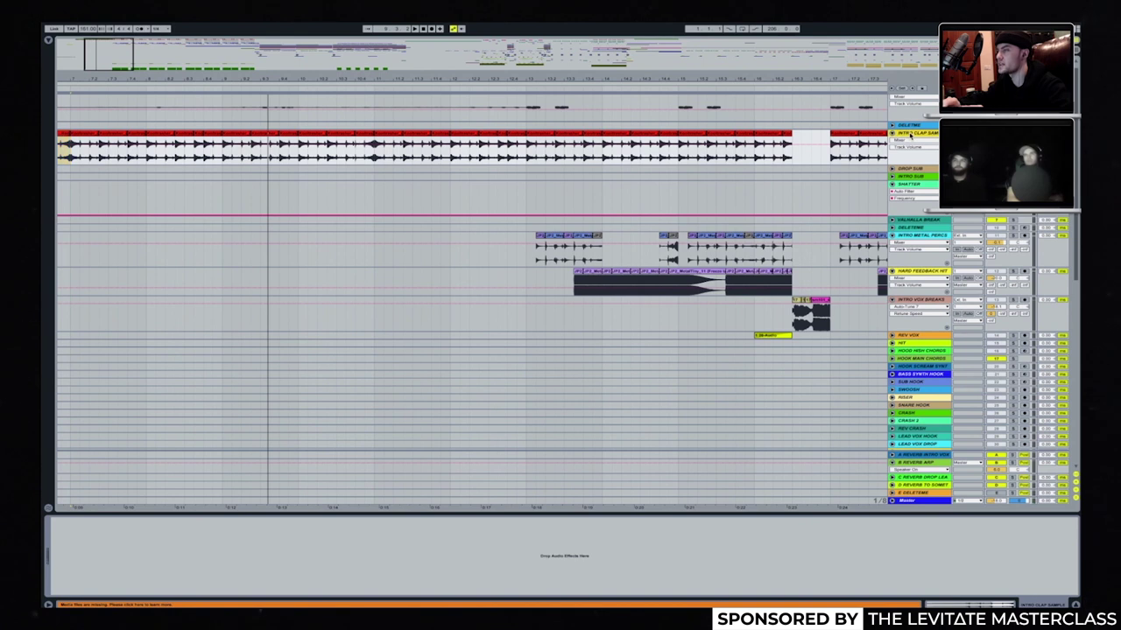
scroll(446, 245, "up", 1)
scroll(446, 245, "right", 3)
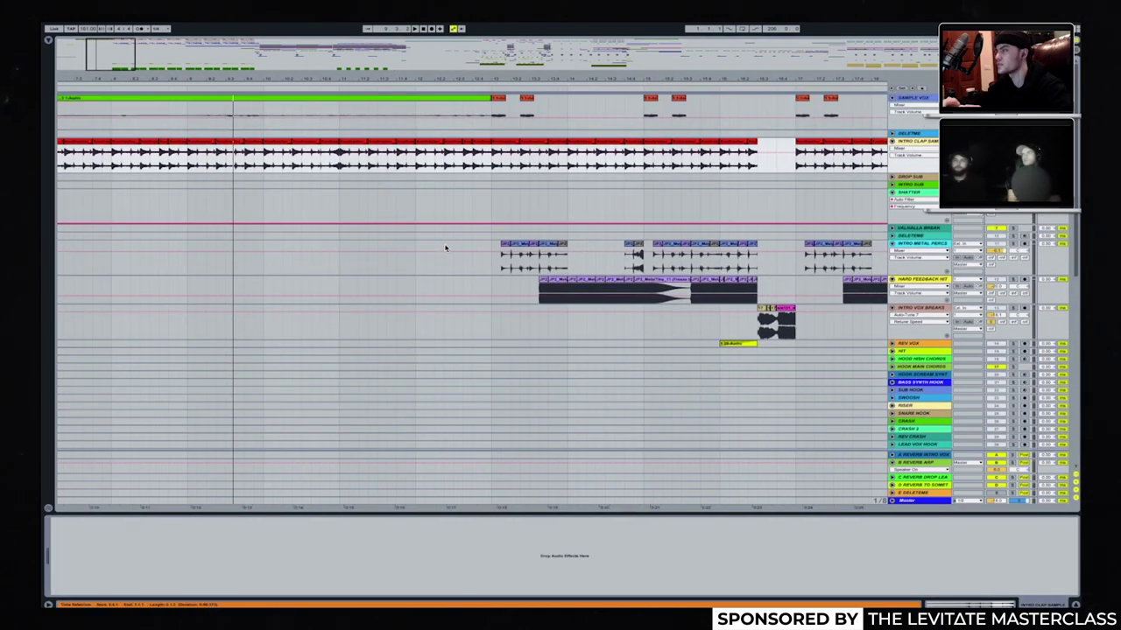
scroll(503, 77, "right", 10)
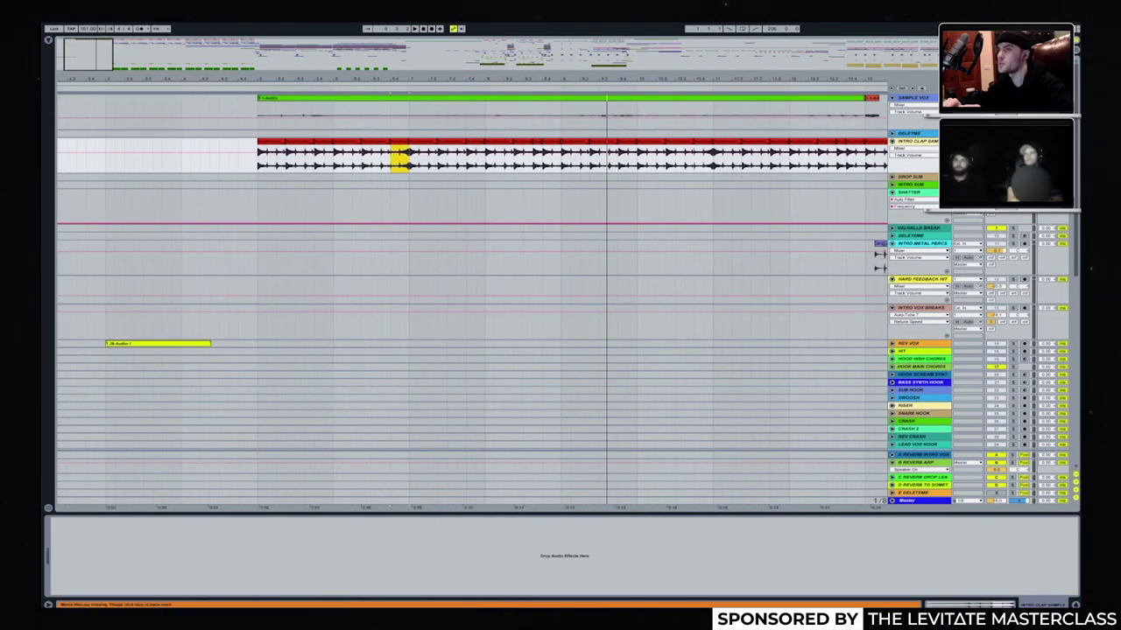
Select the long SAMPLE VOX clip starting at bar 5 and inspect it along with the short vocal clips after it.
left_click(346, 99)
scroll(346, 99, "right", 5)
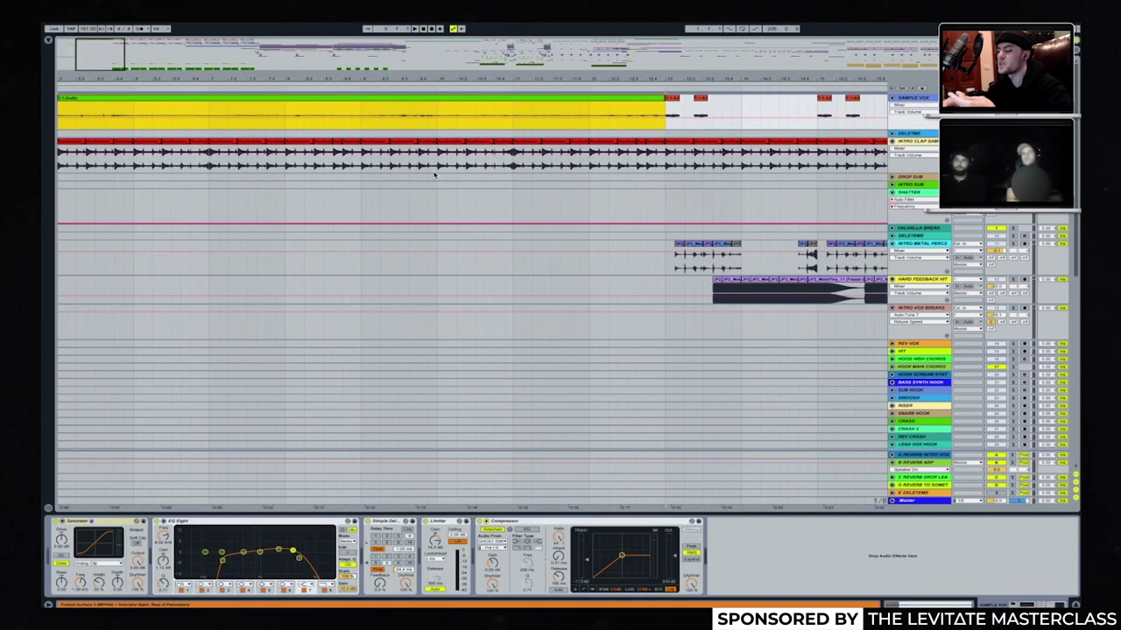
scroll(433, 175, "right", 5)
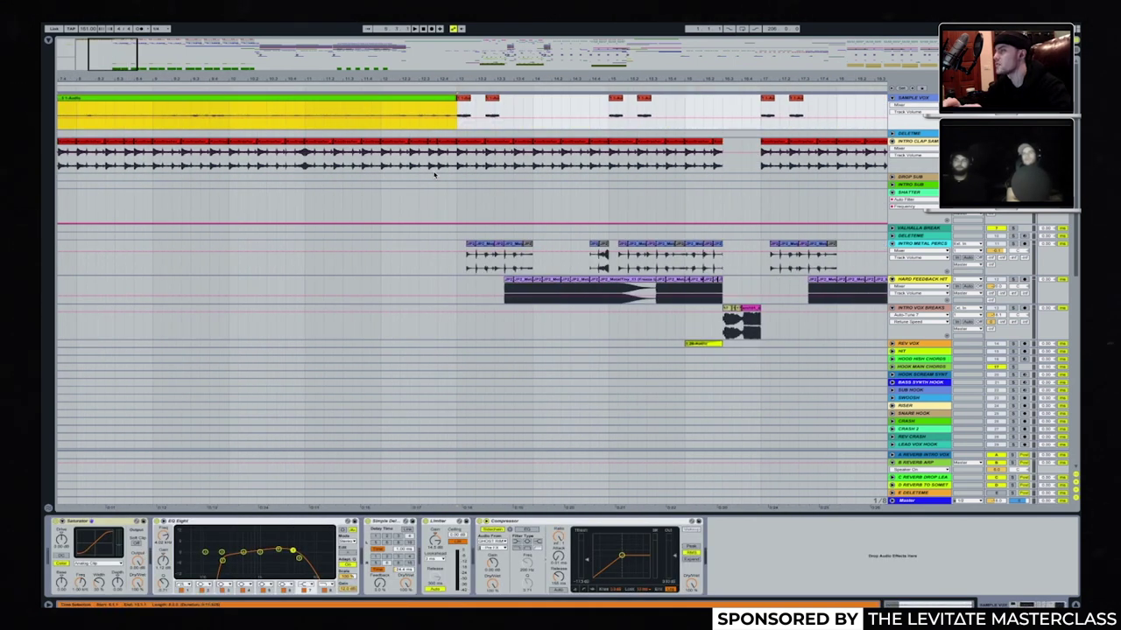
left_click(464, 112)
scroll(438, 122, "left", 10)
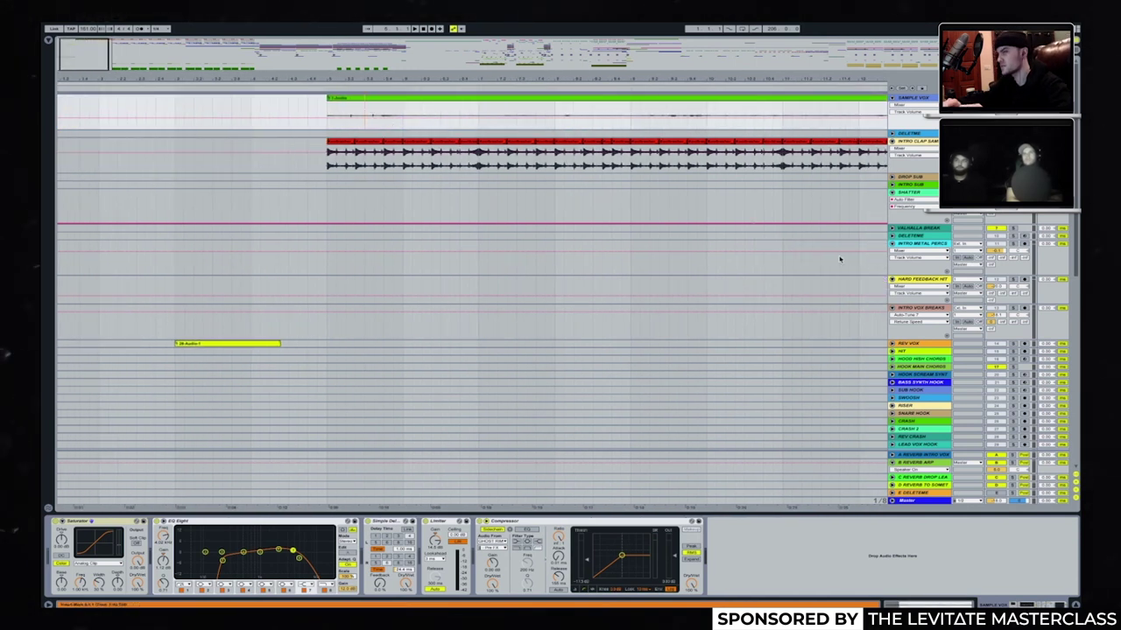
Play the intro from the first short SAMPLE VOX clip at bar 13, and stop playback.
scroll(858, 263, "right", 7)
scroll(401, 220, "right", 4)
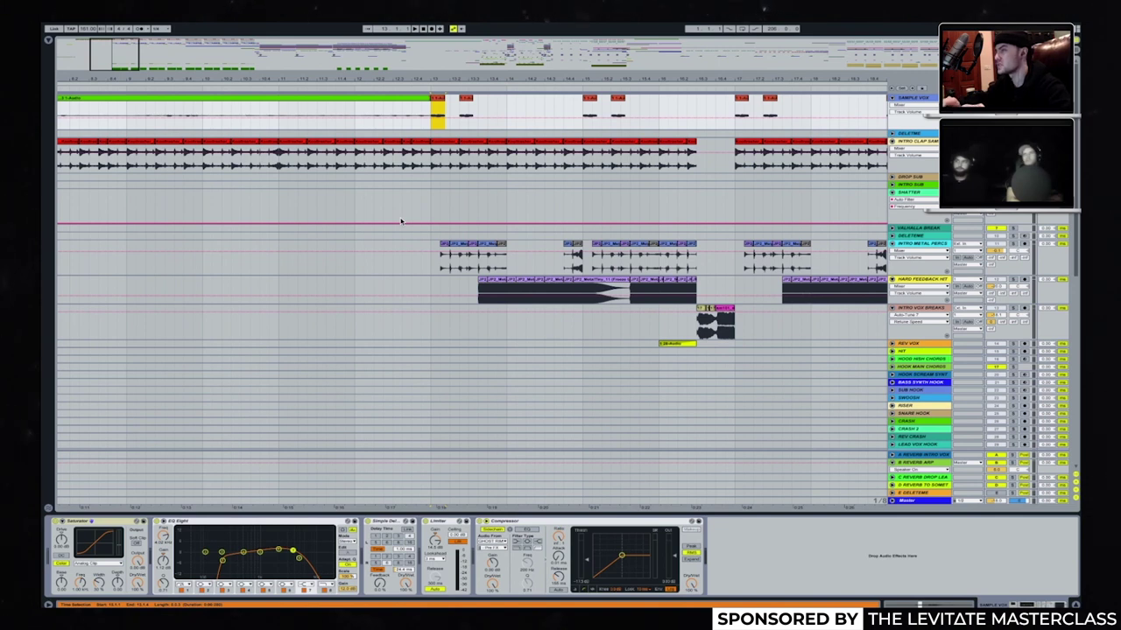
scroll(400, 225, "left", 2)
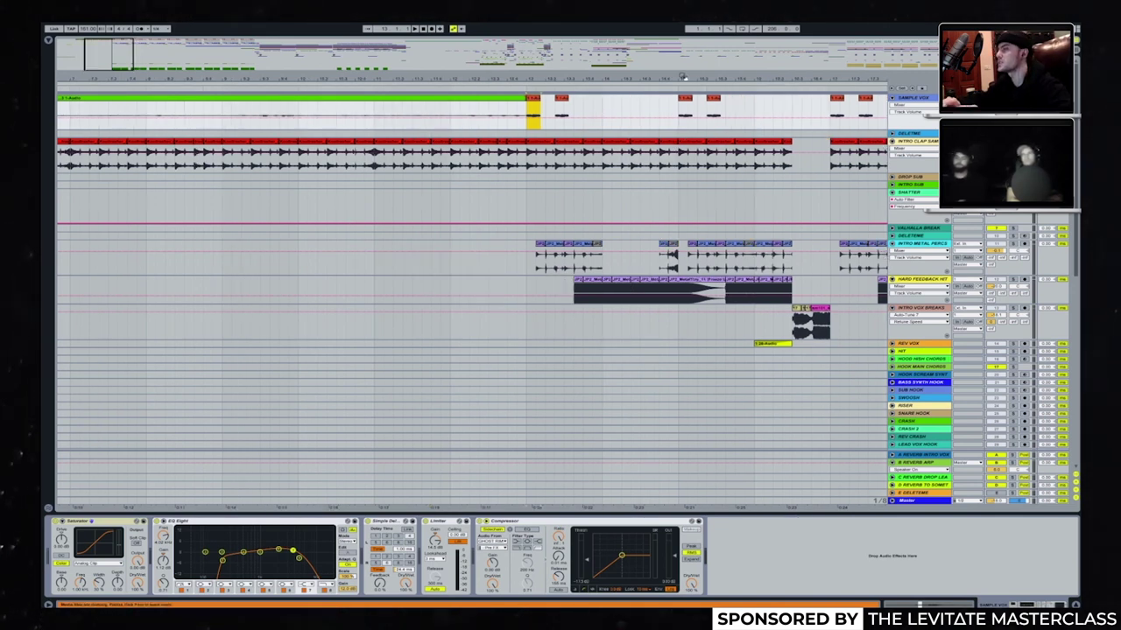
key("space")
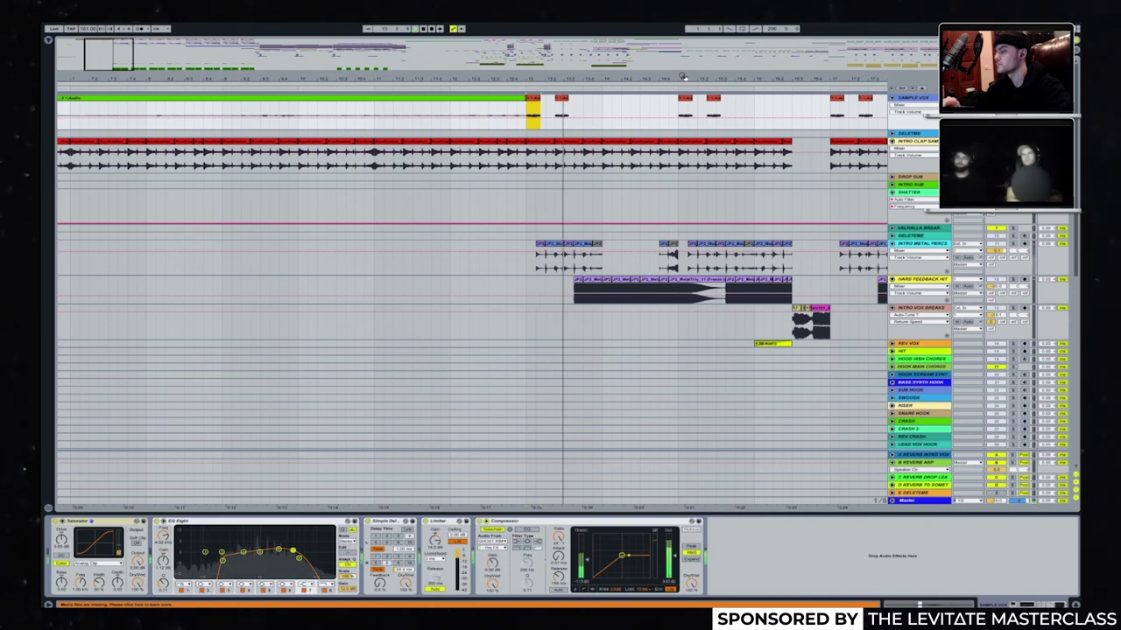
key("space")
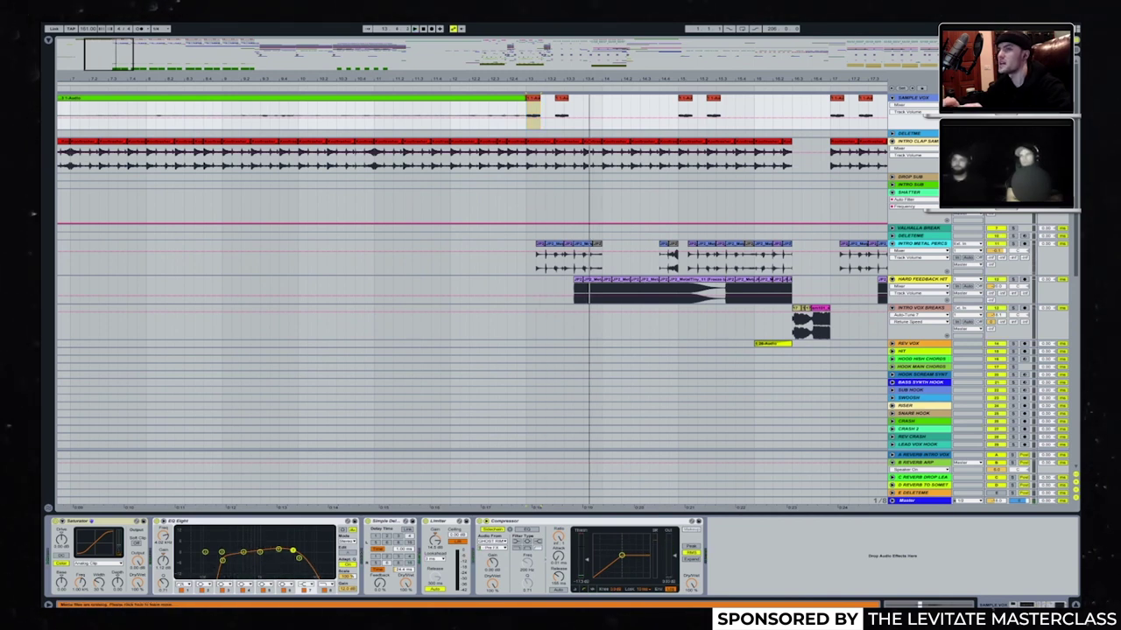
Solo the INTRO METAL PERCS track and audition it from its first clip just after bar 13.
scroll(670, 342, "down", 10)
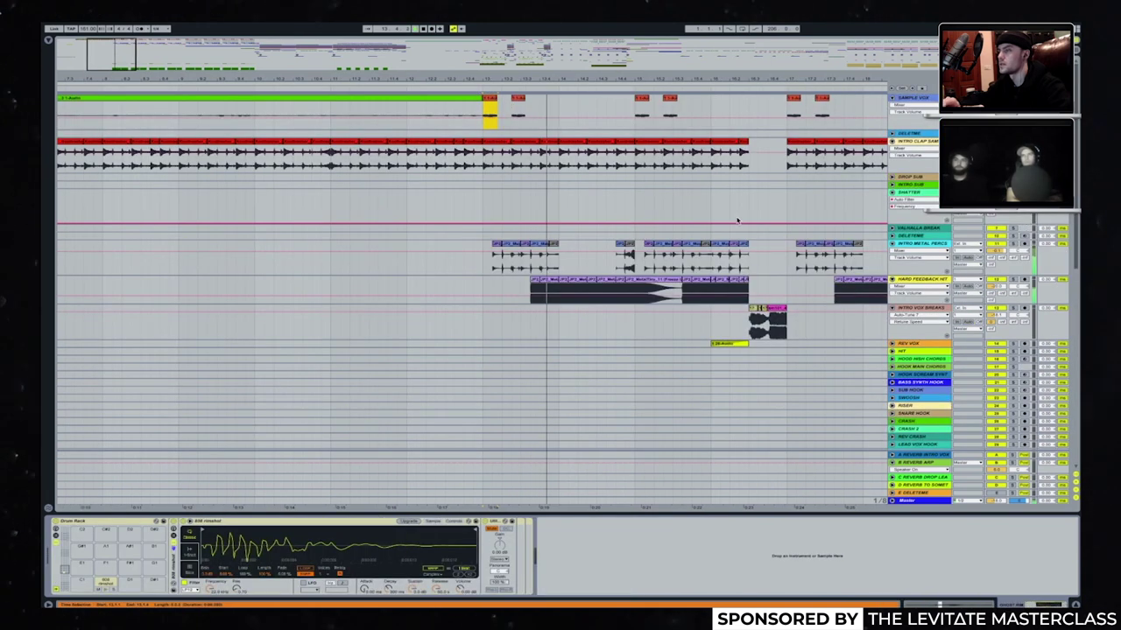
scroll(545, 268, "right", 3)
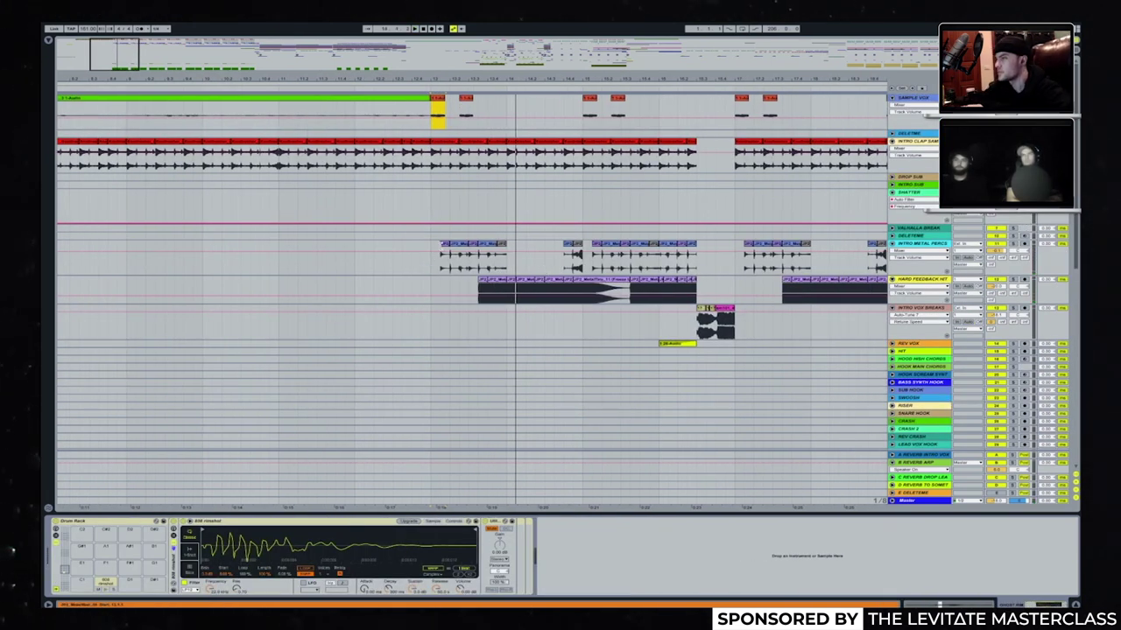
left_click(917, 250)
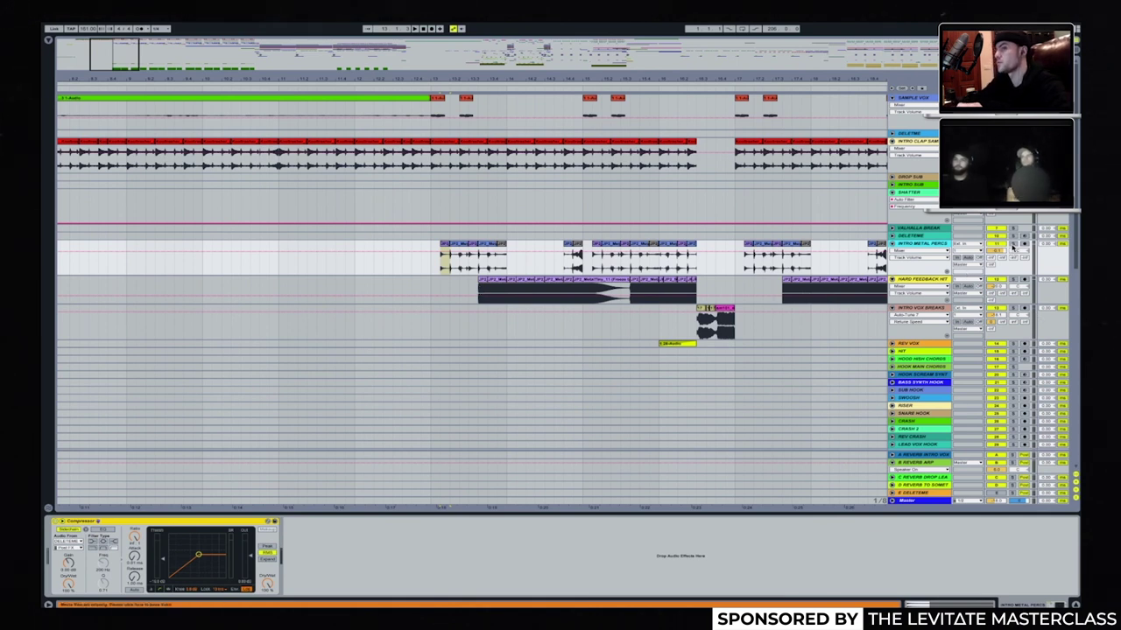
left_click(465, 316)
key("space")
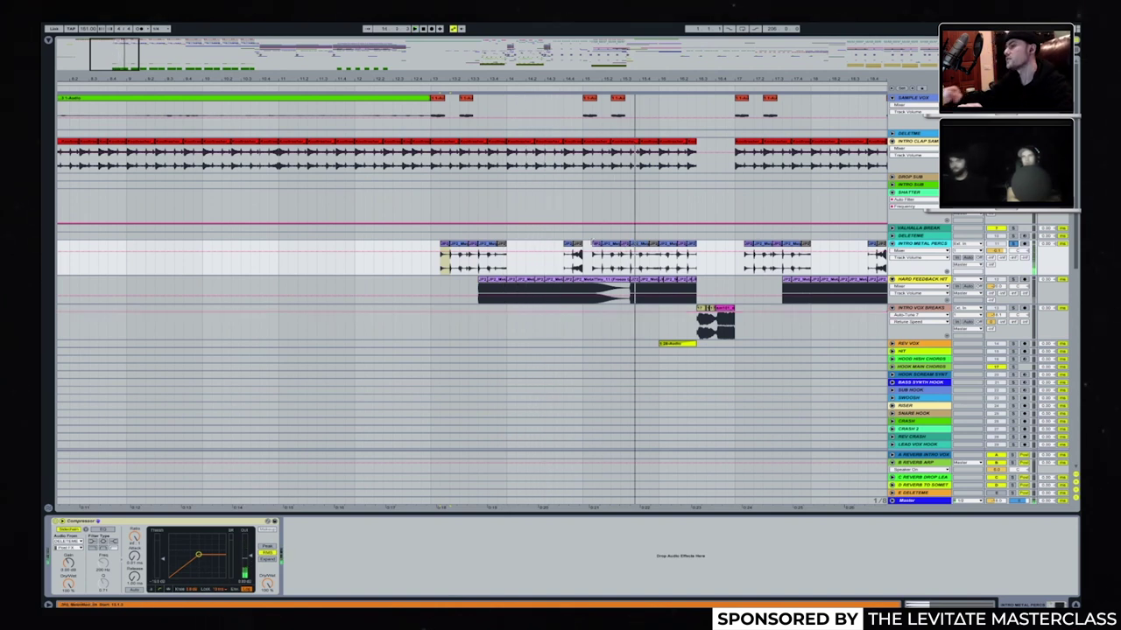
Open the INTRO METAL PERCS clip that ends at bar 15 and examine its reversed waveform beyond the clip's edges.
left_click(577, 252)
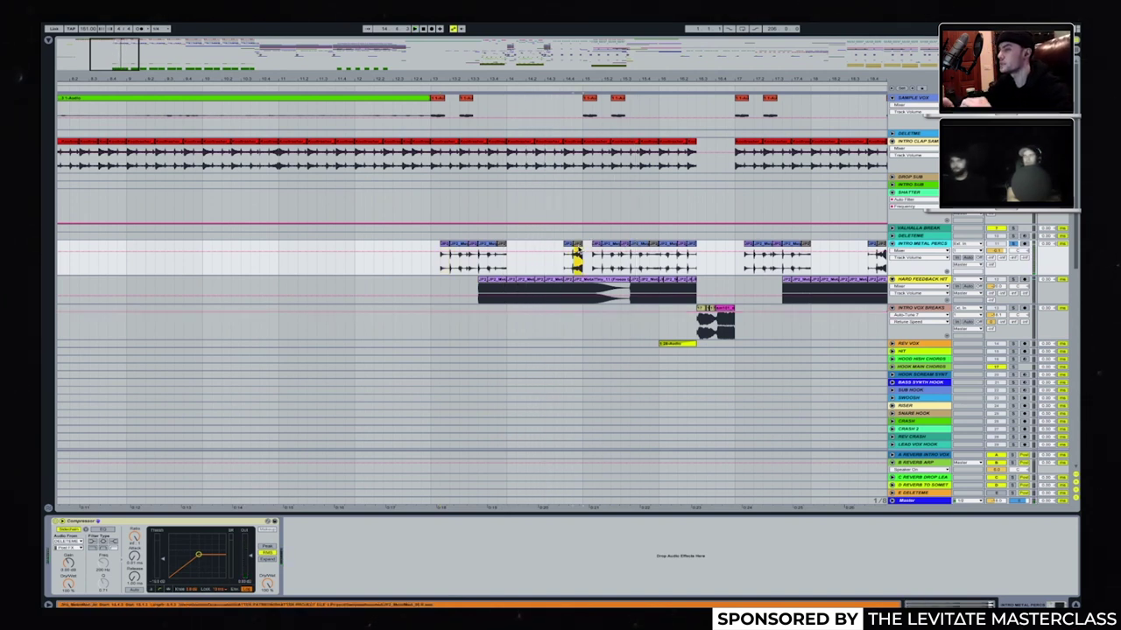
double_click(577, 252)
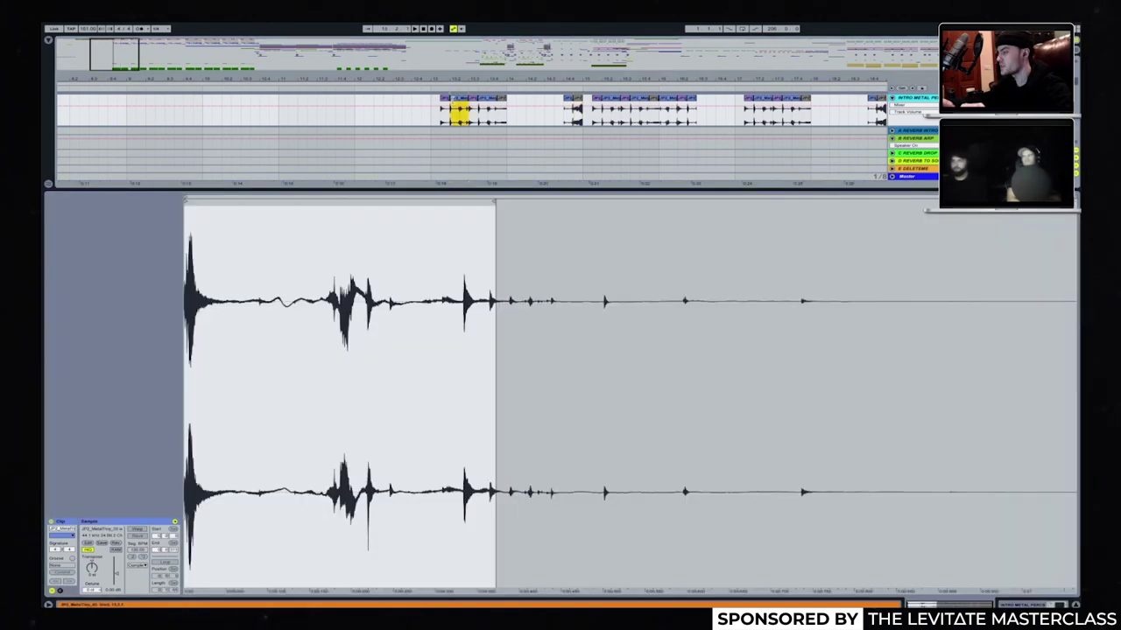
left_click(459, 114)
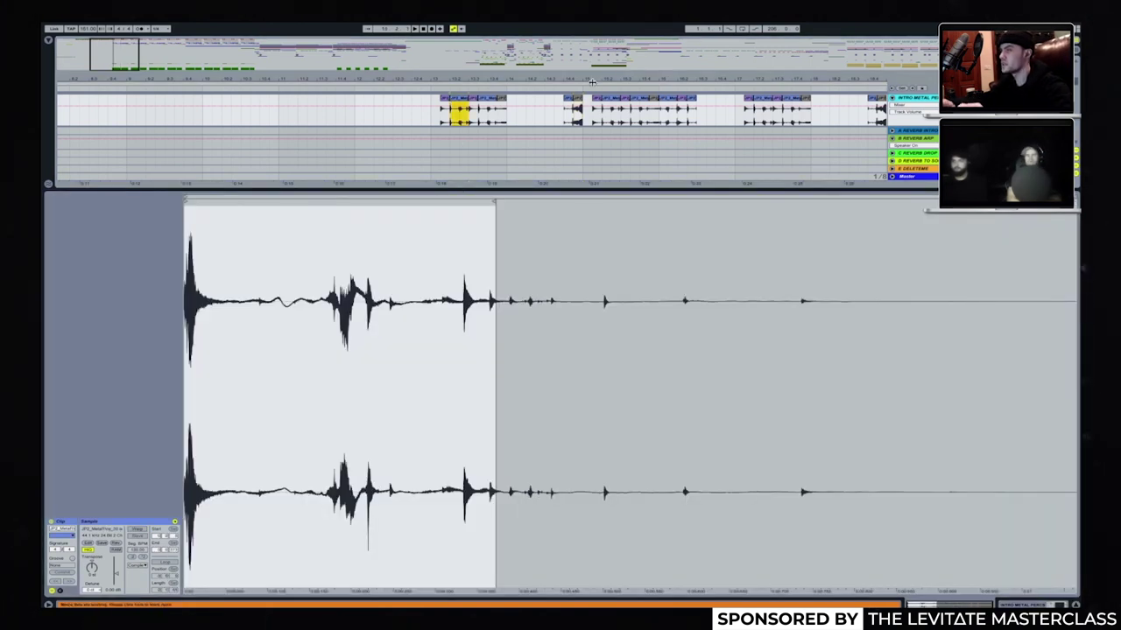
left_click(577, 113)
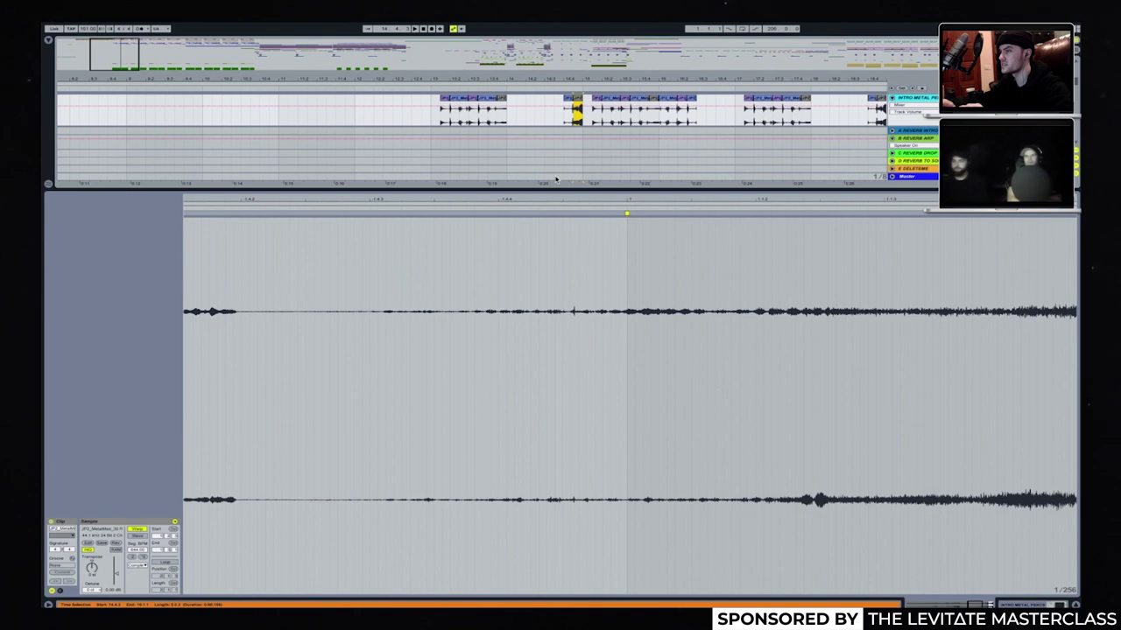
left_click_drag(552, 201, 551, 289)
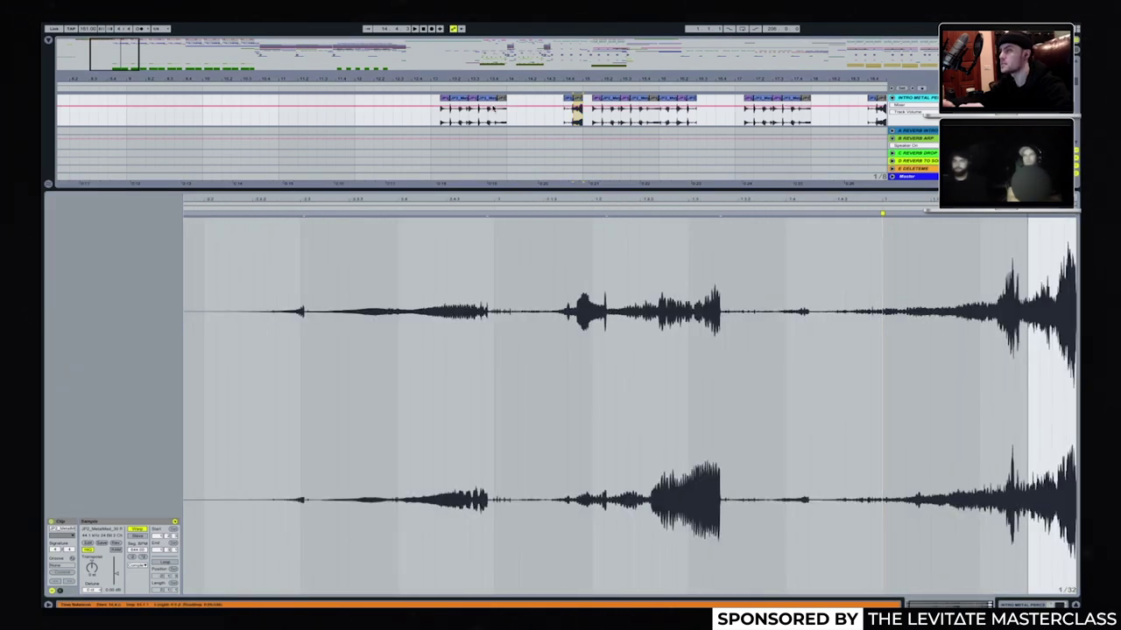
Inspect the second metal clip after bar 13 and the group of clips after bar 15, and close the clip view.
left_click(461, 105)
left_click(460, 110)
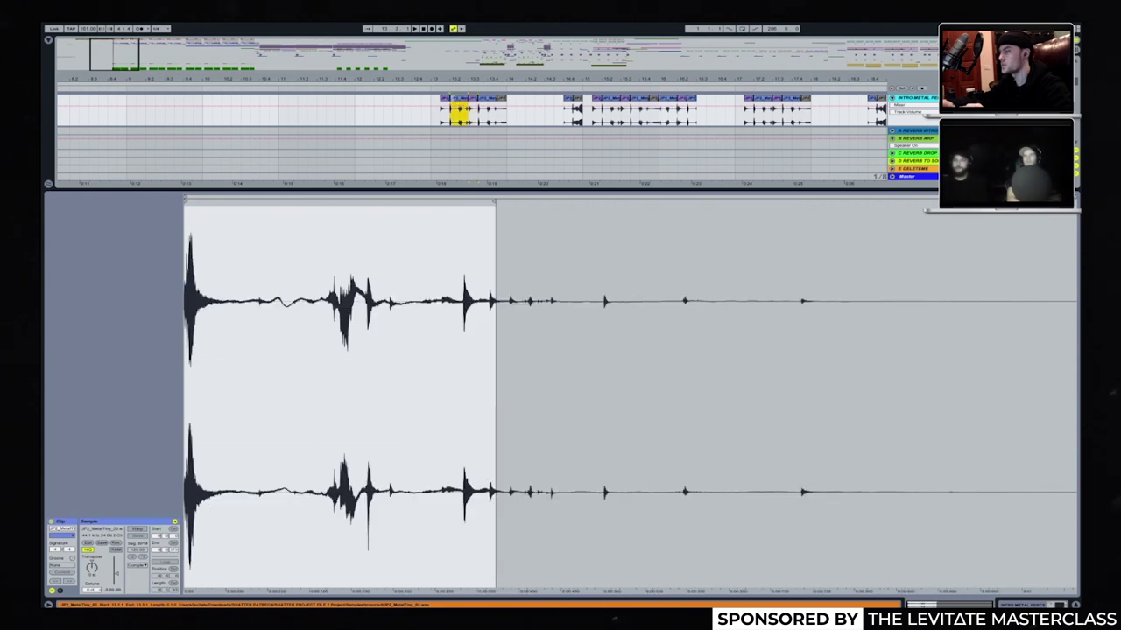
left_click(655, 110)
left_click(596, 110)
left_click(690, 106, "shift")
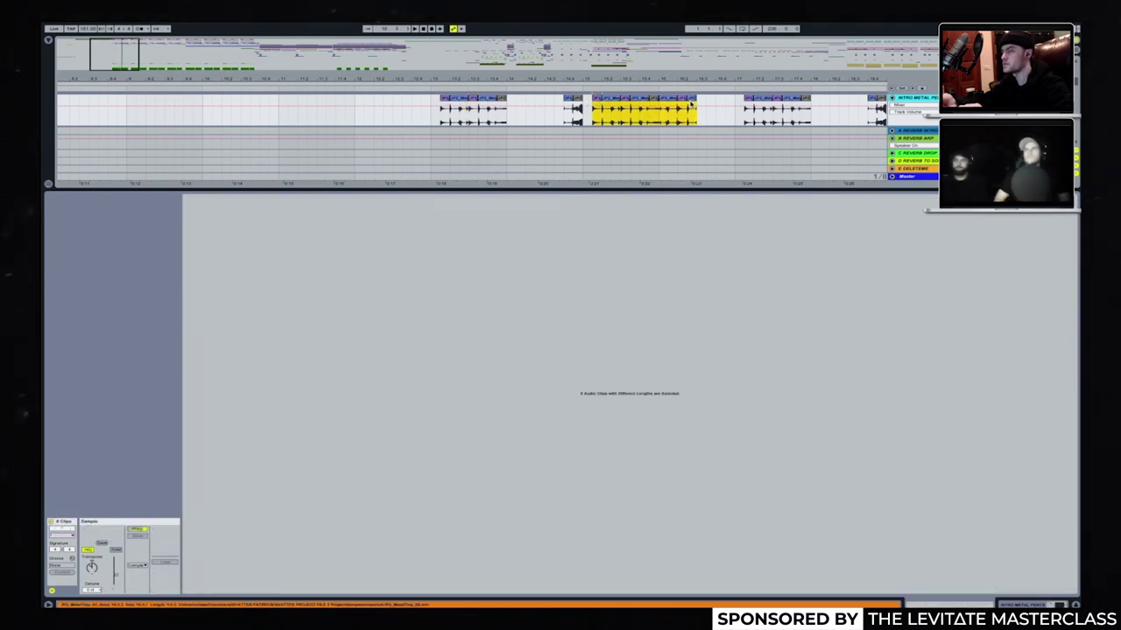
left_click(596, 109)
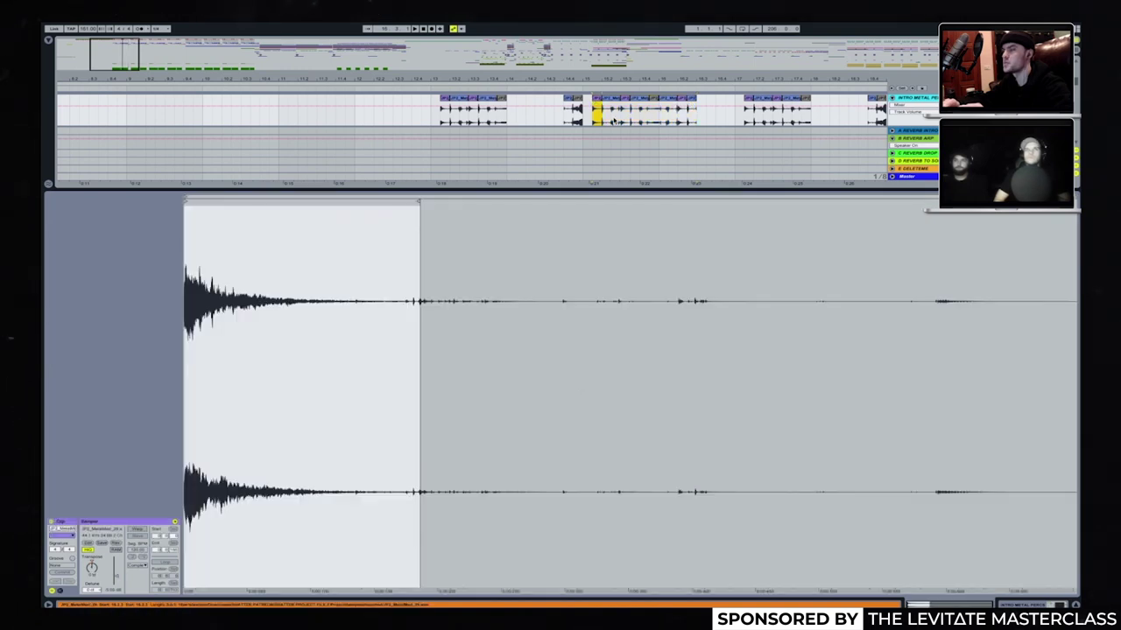
key("ctrl+alt+l")
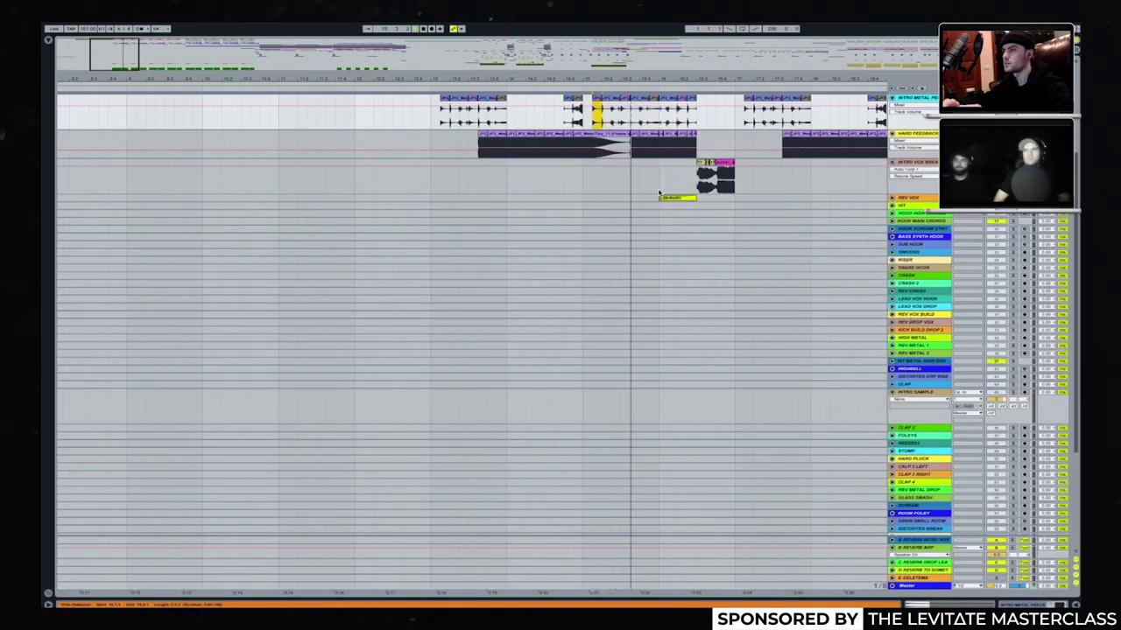
Play the soloed INTRO METAL PERCS track from bar 13 through its clip groups, and stop playback.
scroll(661, 193, "up", 3)
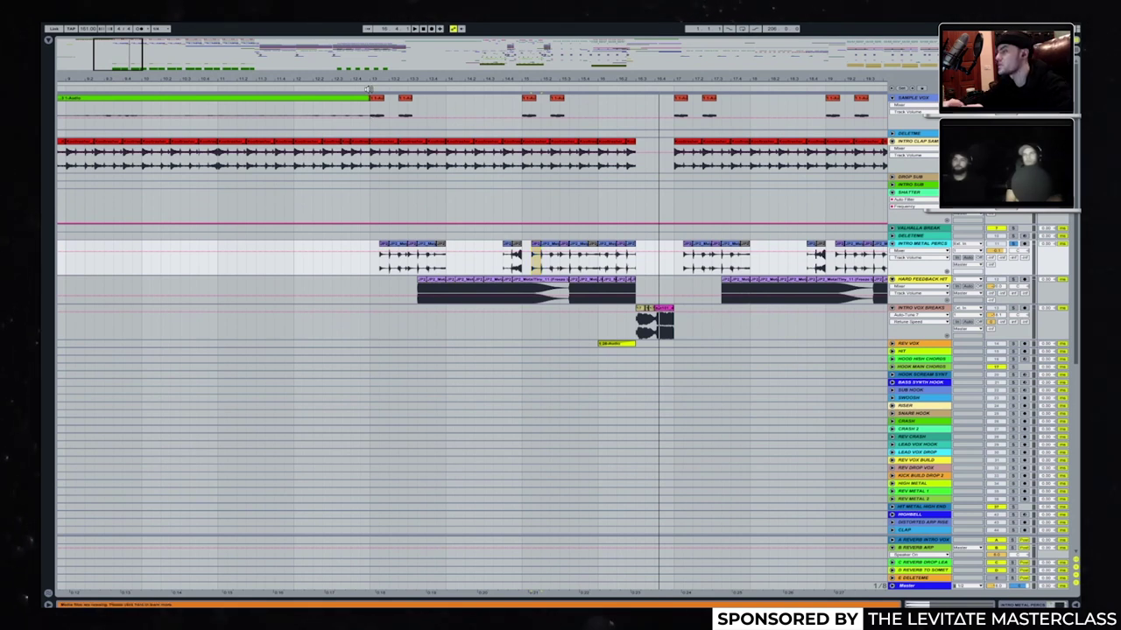
left_click(367, 90)
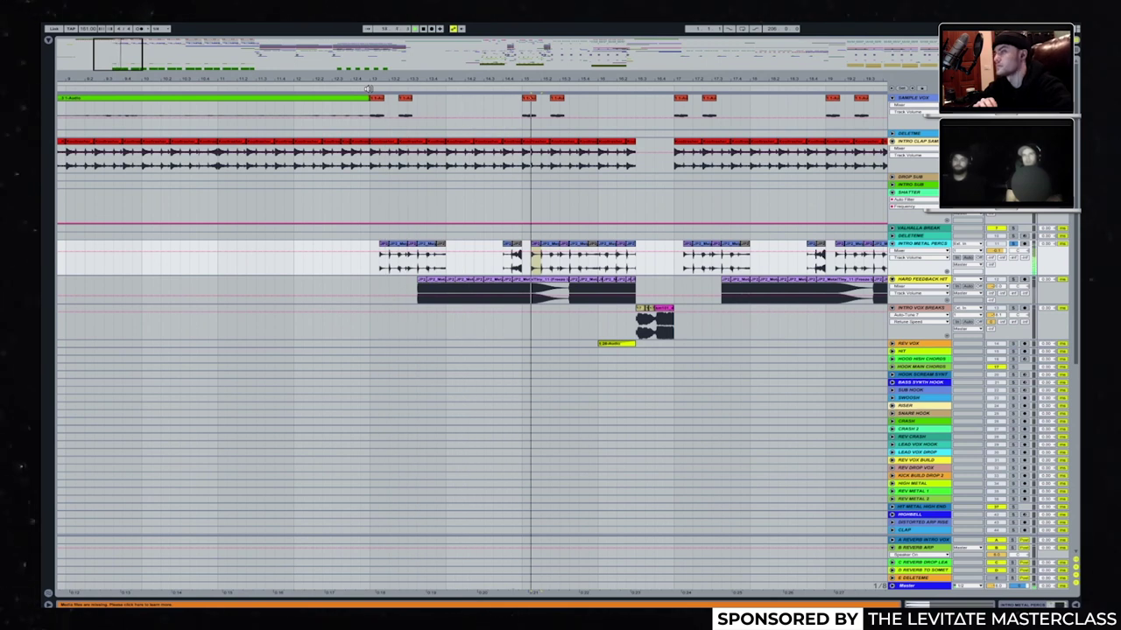
scroll(666, 224, "right", 3)
key("space")
scroll(666, 223, "left", 3)
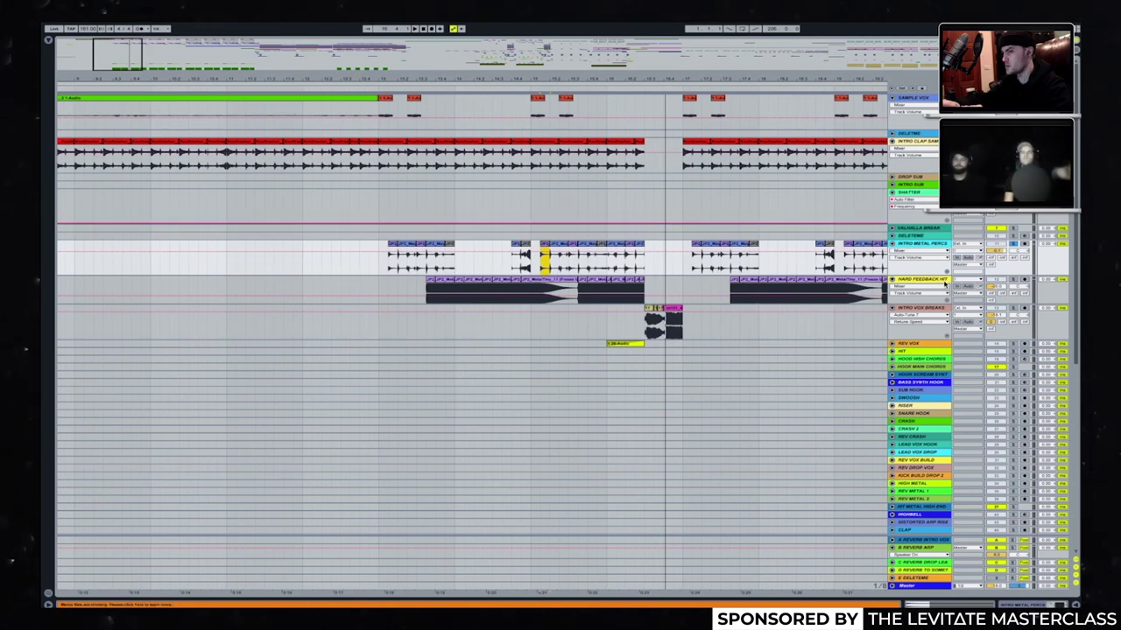
Solo the HARD FEEDBACK HIT track and examine its clips alongside the metal percussion from bar 13 onward.
left_click(651, 294)
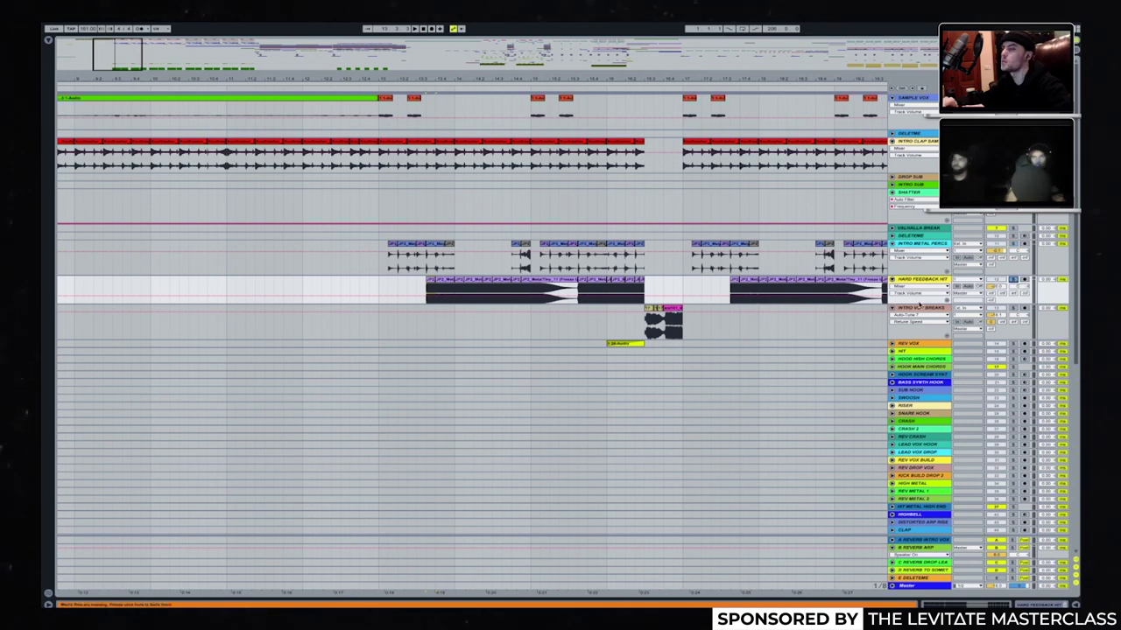
scroll(516, 347, "right", 1)
scroll(513, 345, "left", 3)
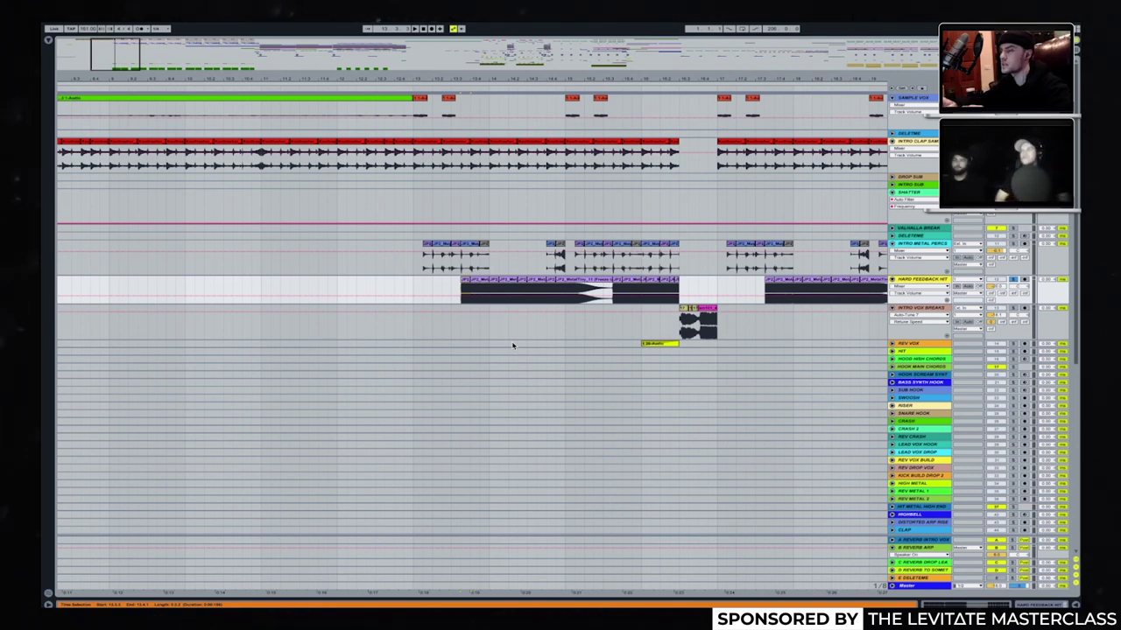
scroll(515, 220, "right", 1)
scroll(515, 220, "right", 5)
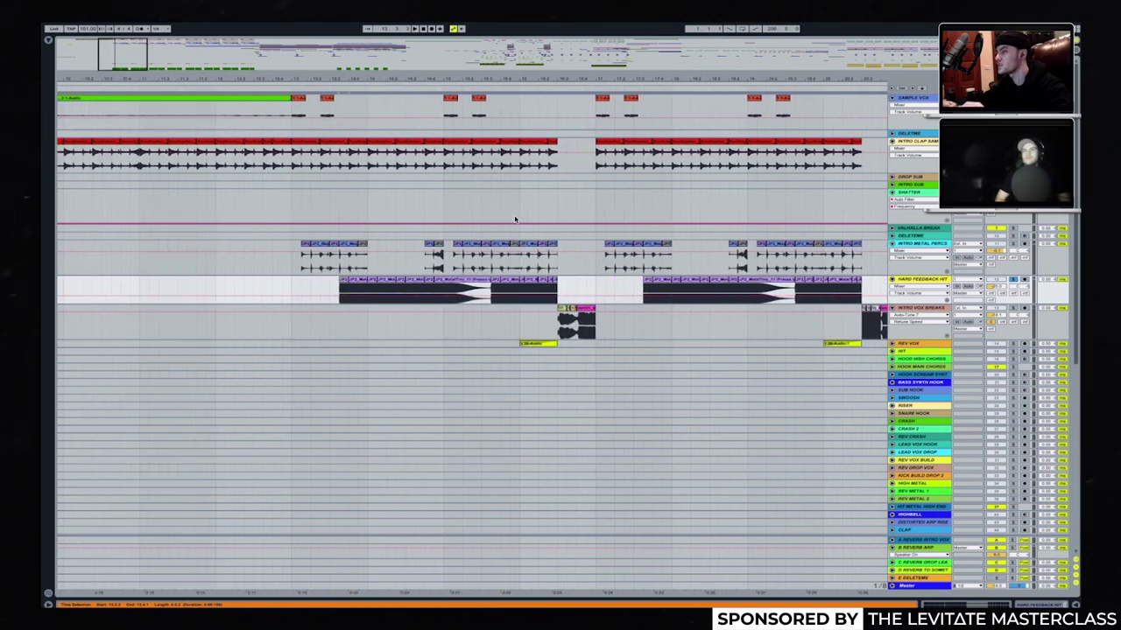
scroll(511, 202, "right", 2)
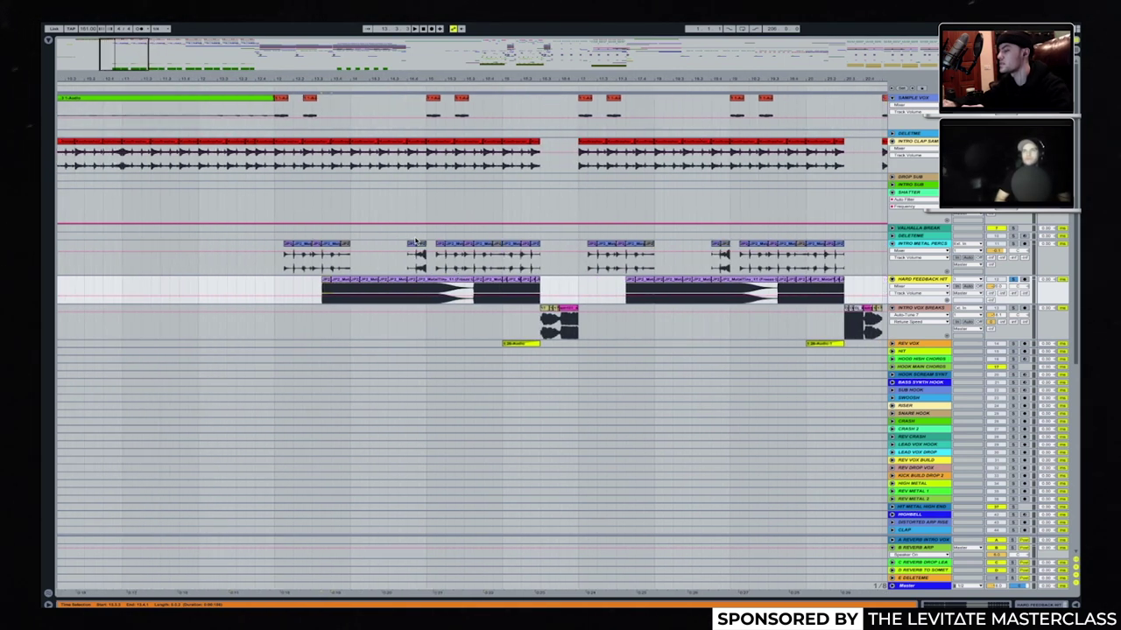
scroll(340, 272, "left", 2)
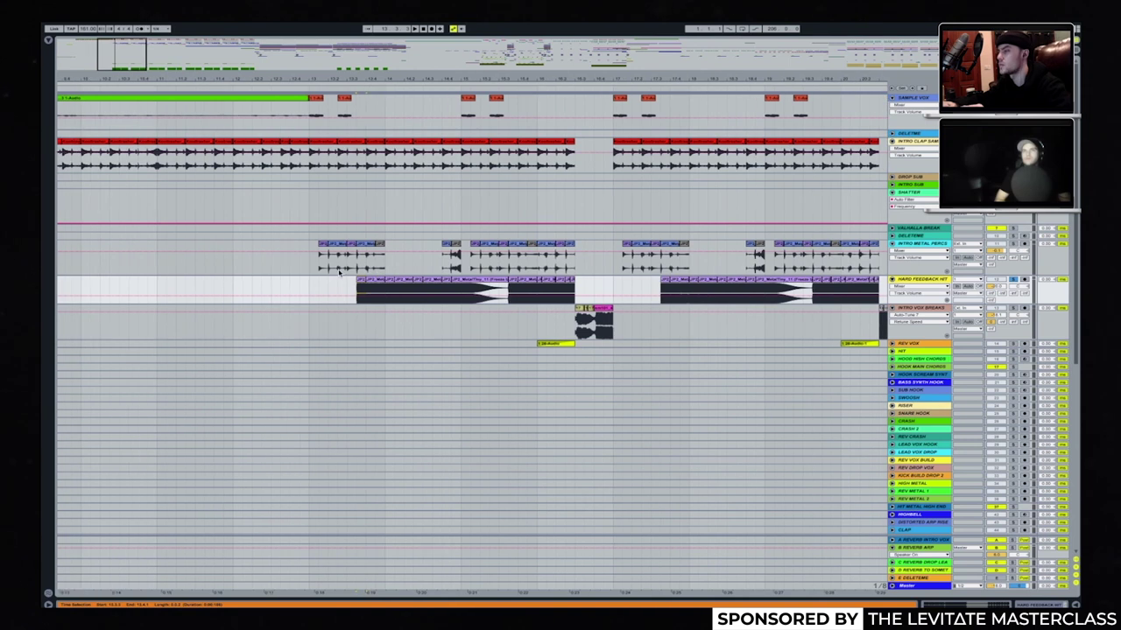
Show the HARD FEEDBACK HIT device chain and audition the soloed track from its first clip.
double_click(363, 351)
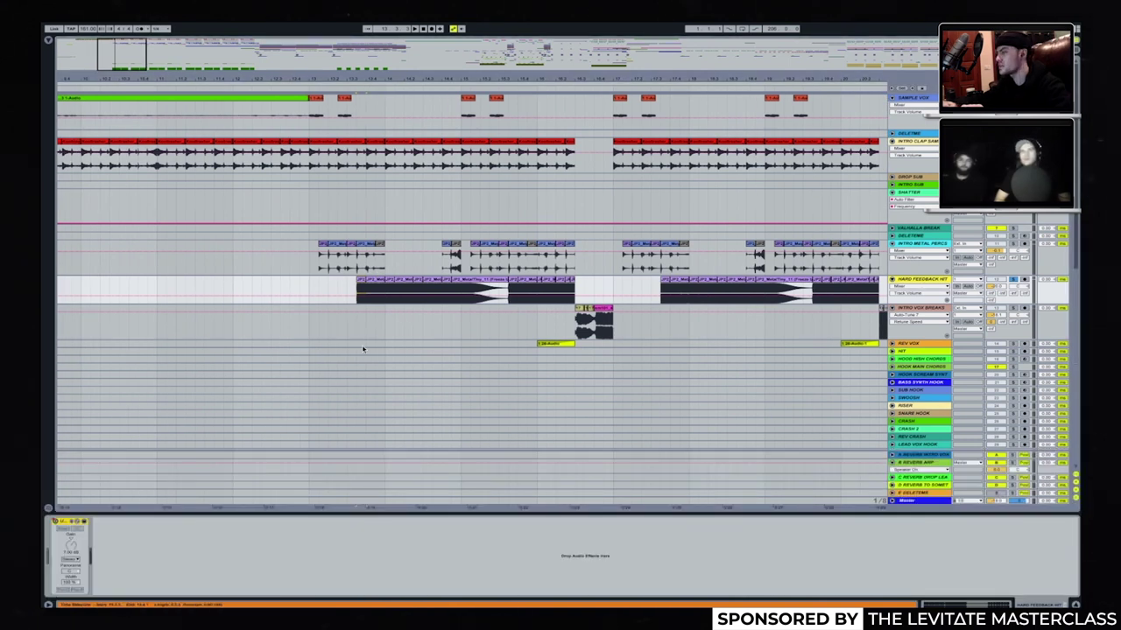
scroll(402, 256, "left", 4)
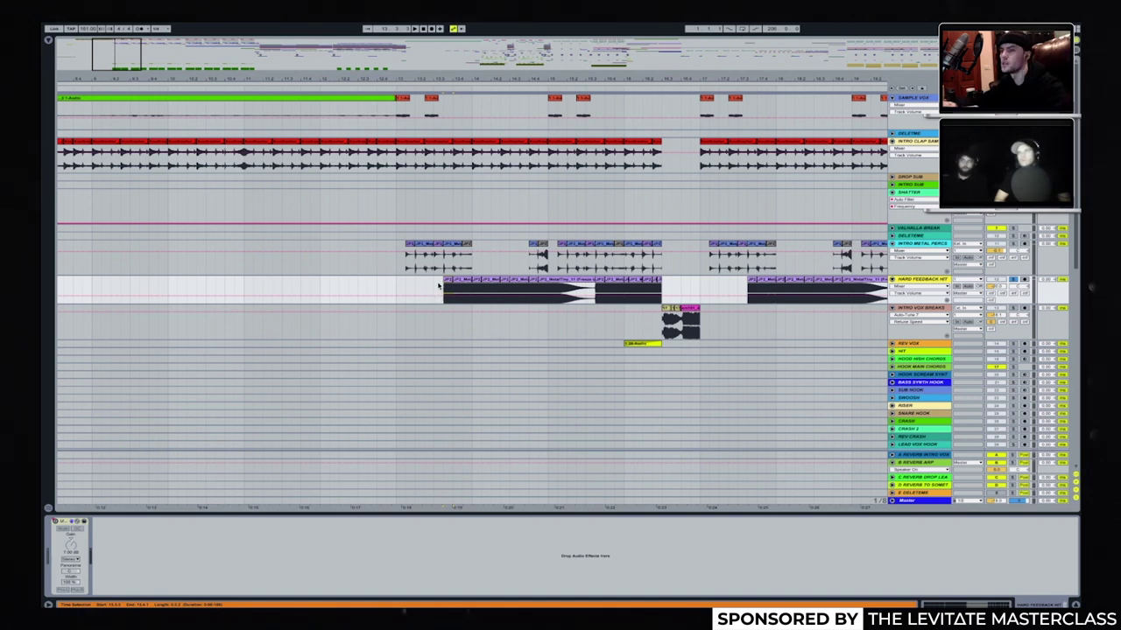
scroll(515, 285, "down", 3)
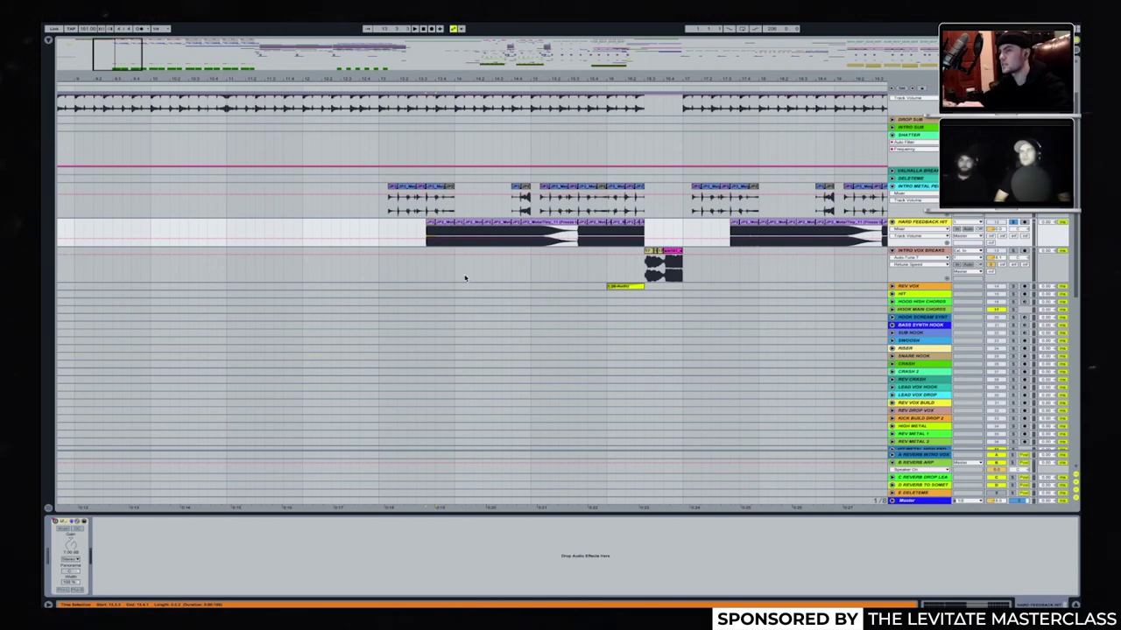
scroll(465, 279, "up", 3)
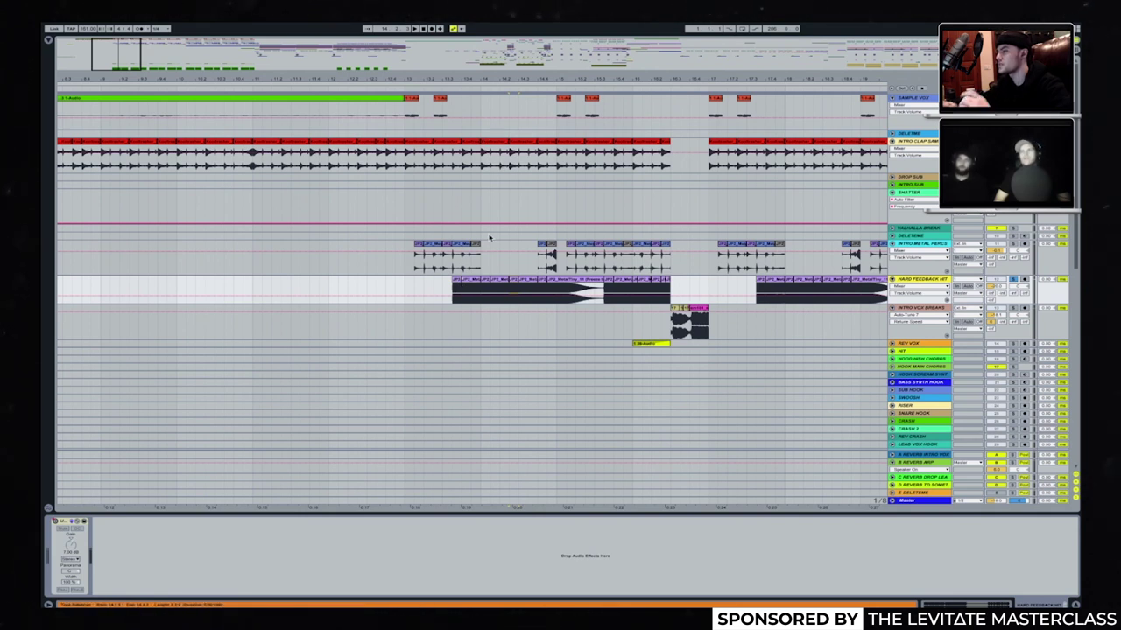
left_click(455, 279)
key("space")
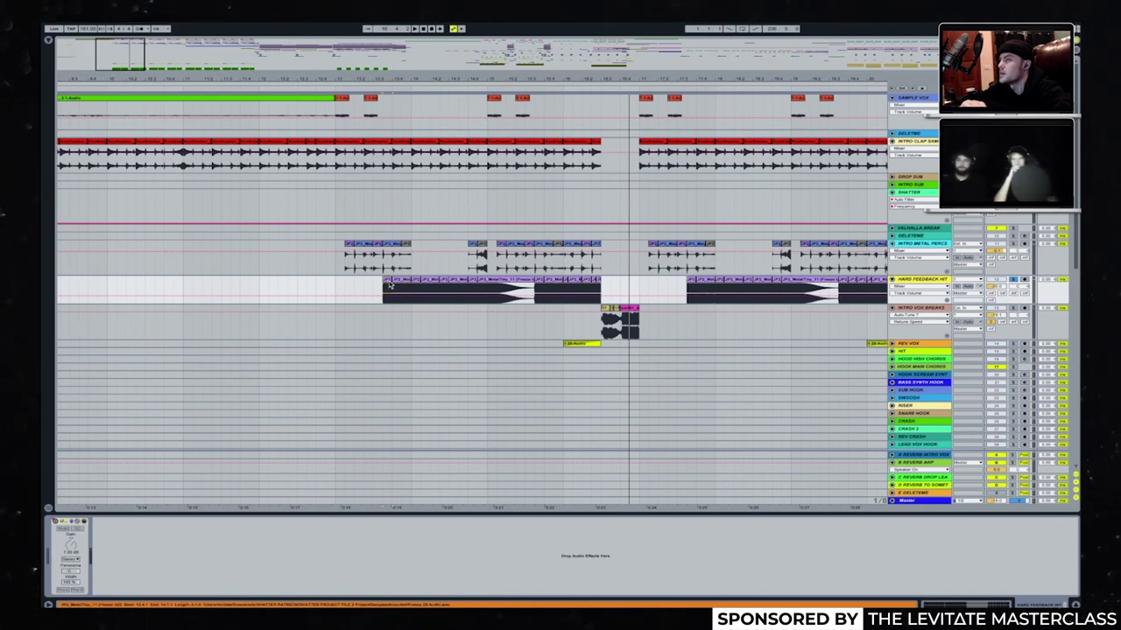
Unfold and solo the STOMP KICK INTRO track, select its clip at bar 13 and audition the pattern.
scroll(412, 222, "down", 5)
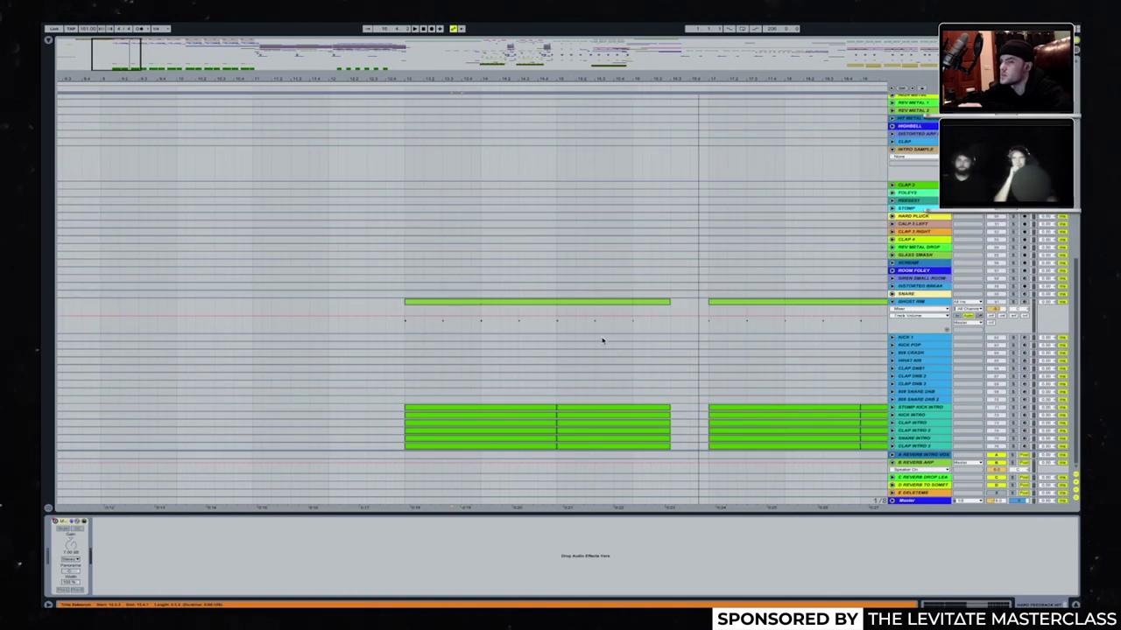
left_click(907, 408)
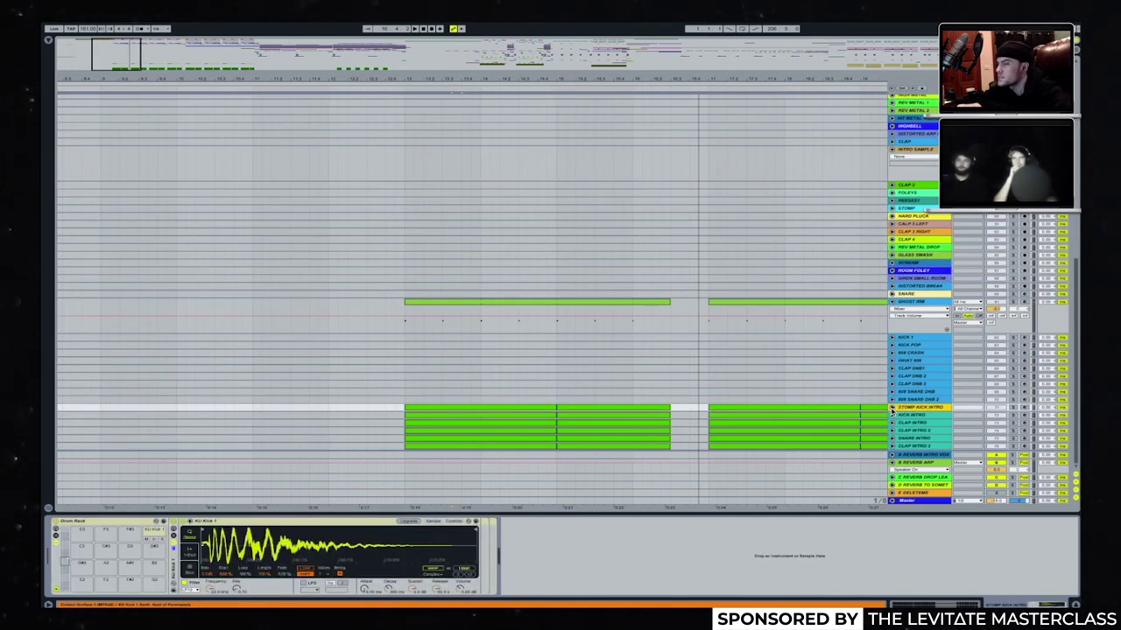
left_click(892, 408)
left_click(472, 411)
left_click(1016, 409)
key("space")
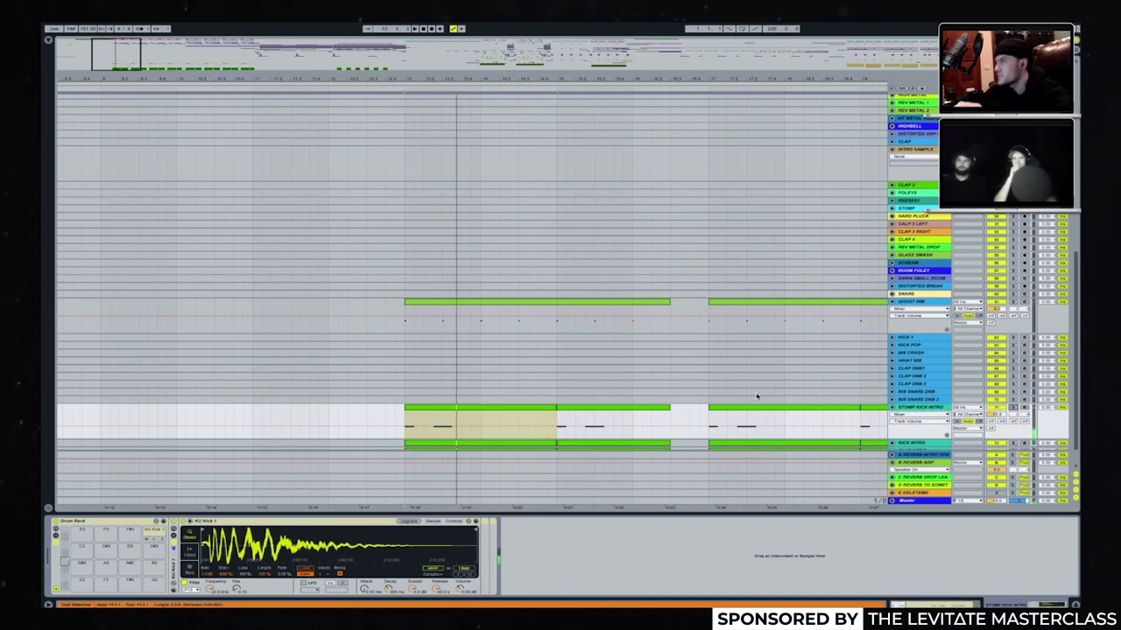
Return to the HARD FEEDBACK HIT track and select it at the start of its first clips.
scroll(650, 359, "up", 10)
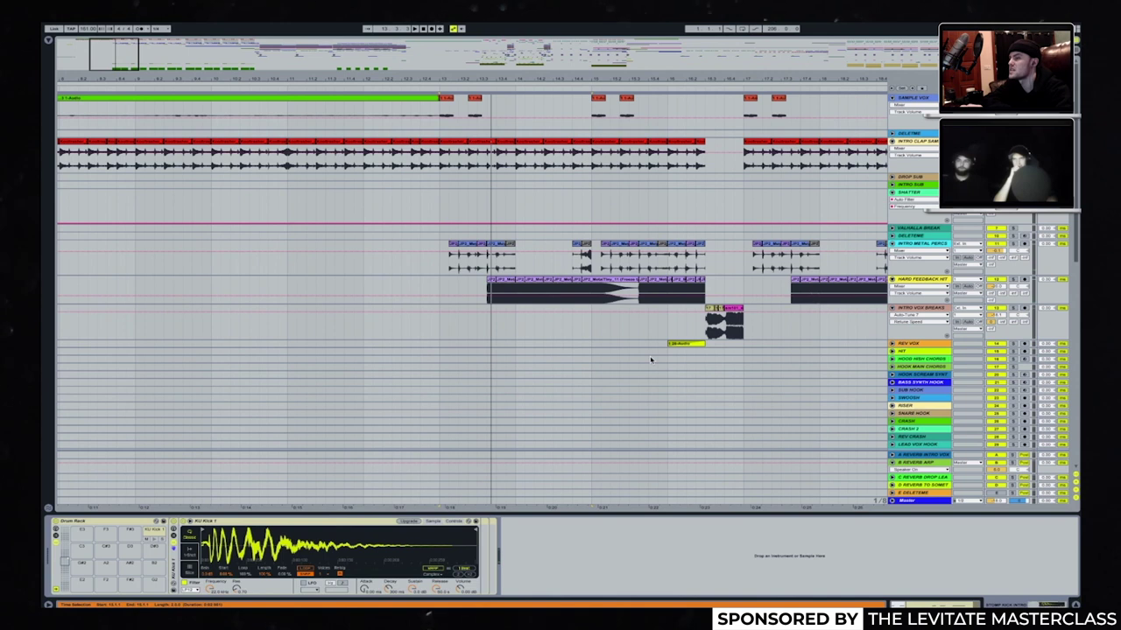
scroll(494, 281, "down", 10)
left_click(494, 282)
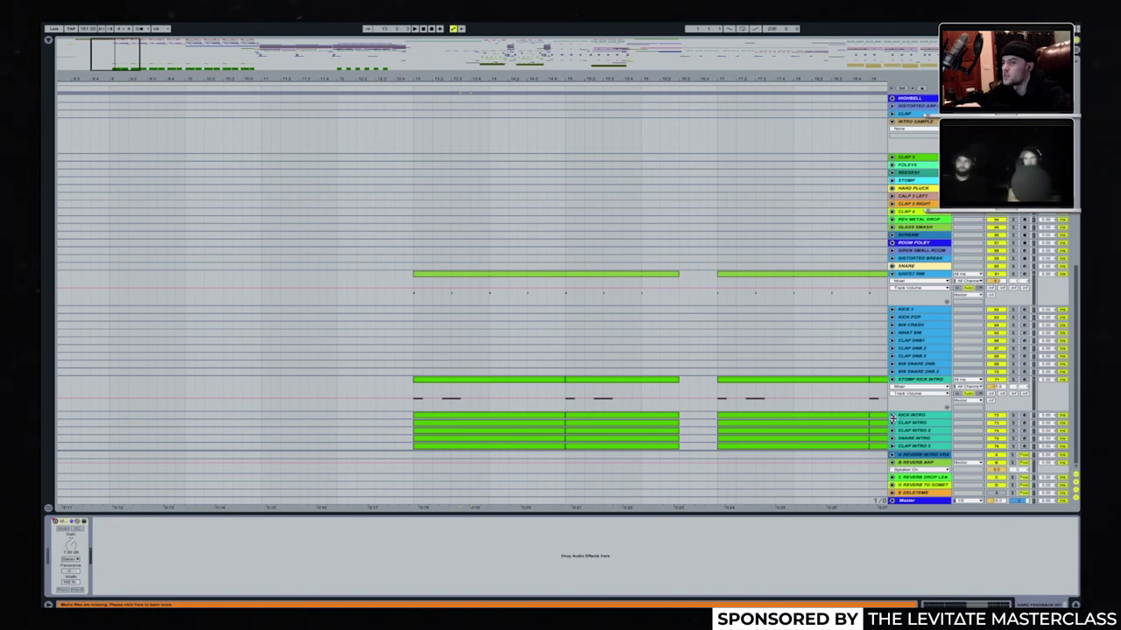
Unfold the KICK INTRO, CLAP INTRO, CLAP INTRO 2, SNARE INTRO and CLAP INTRO 3 tracks to show their patterns.
left_click(892, 417)
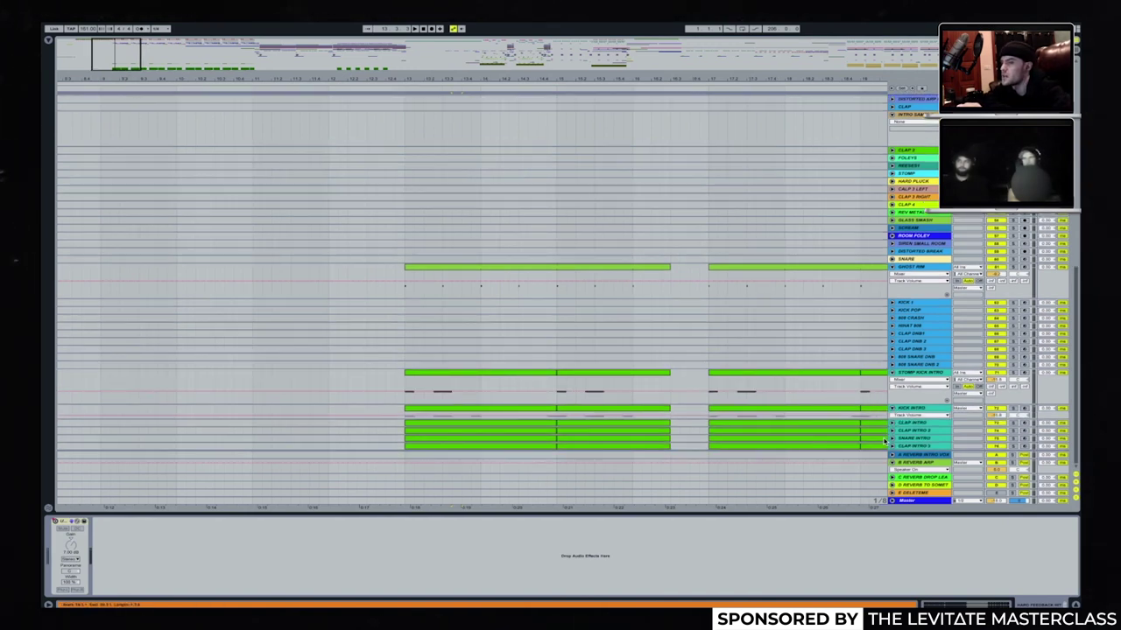
left_click(892, 424)
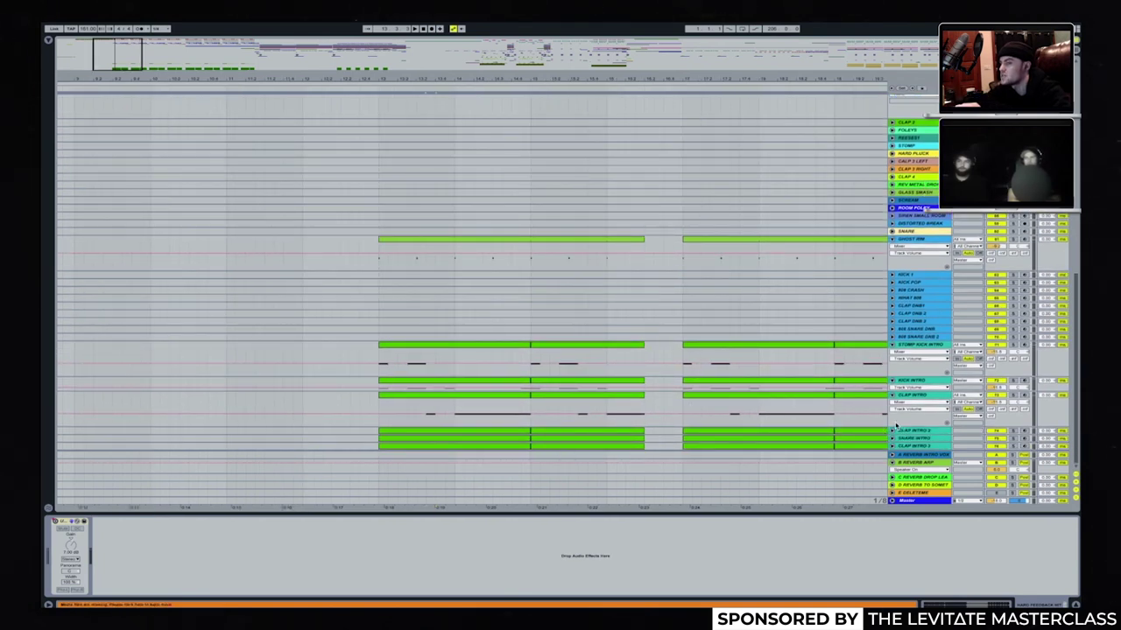
left_click(892, 431)
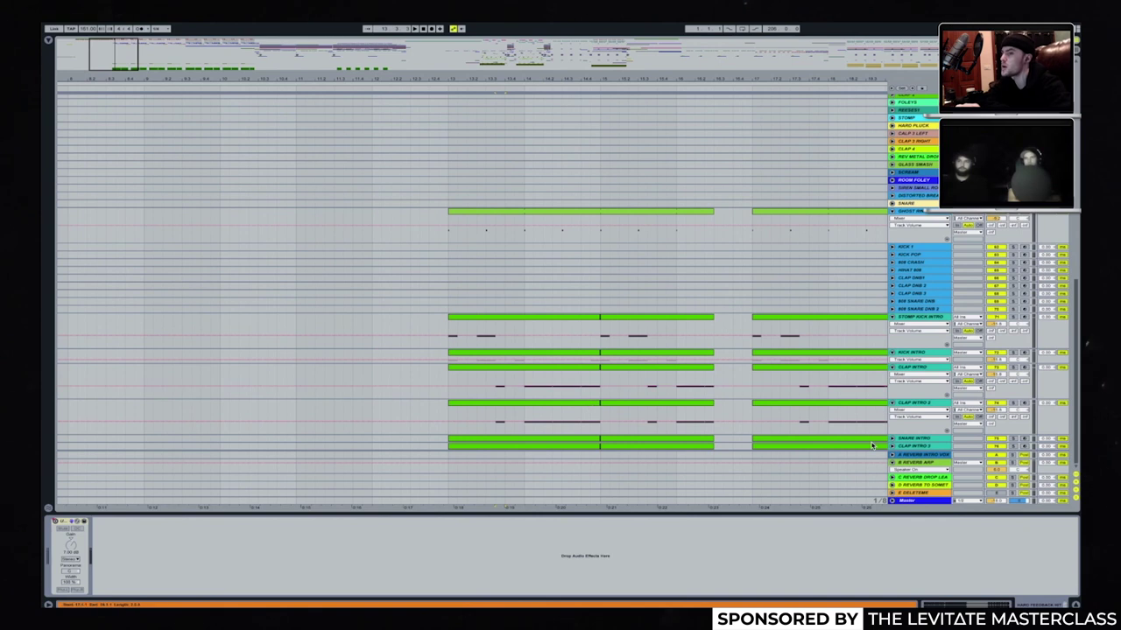
left_click(893, 437)
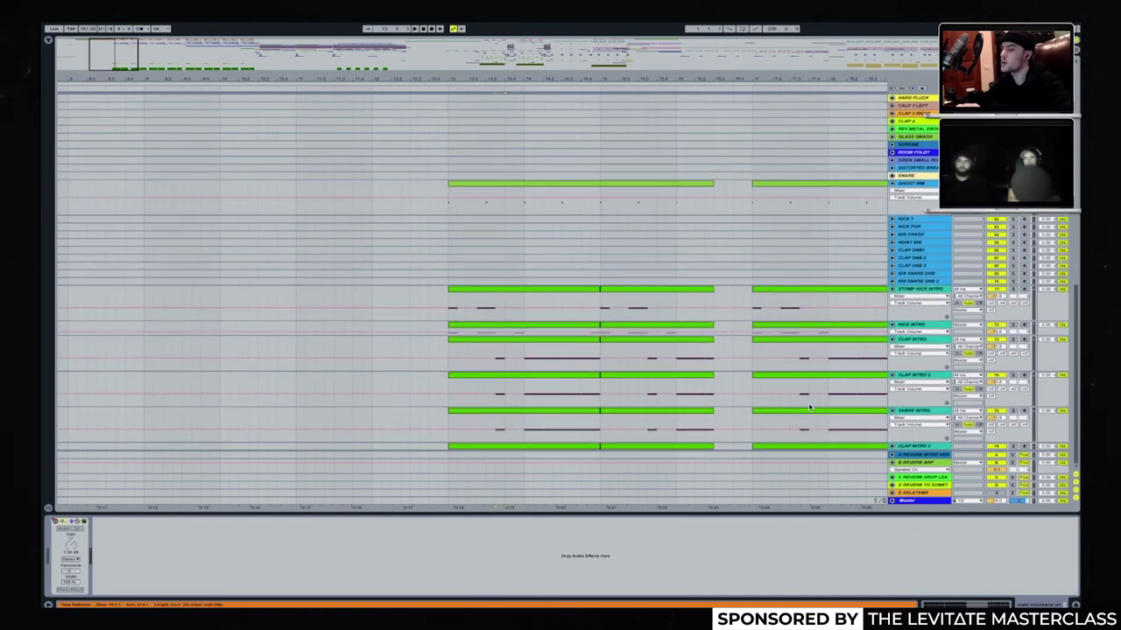
left_click(892, 446)
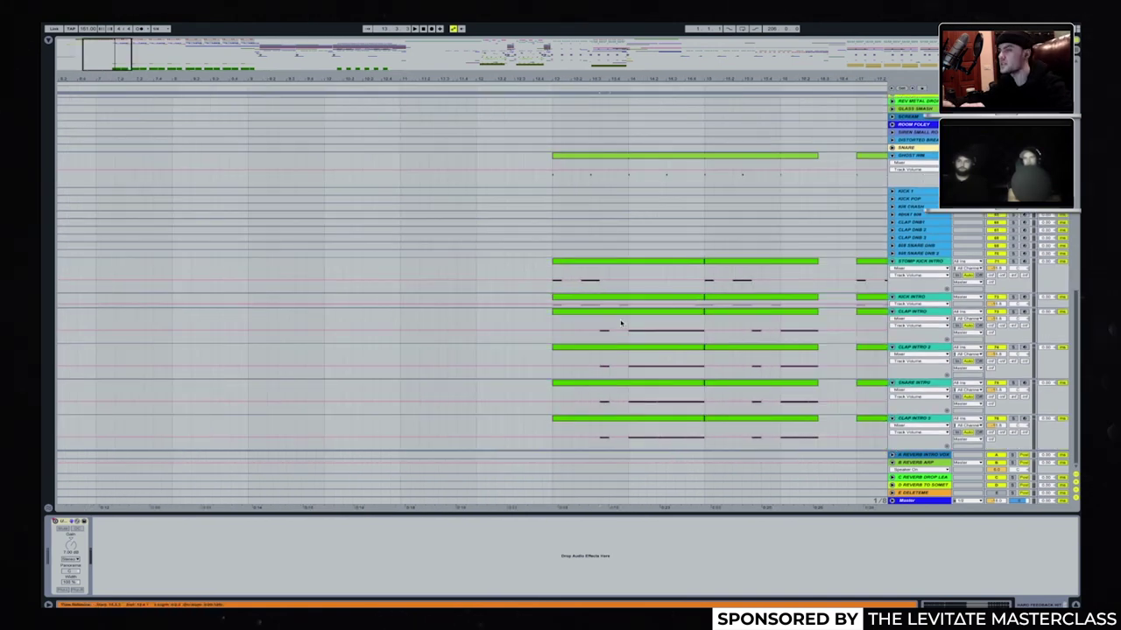
Select the tracks from GHOST RIM through CLAP INTRO 3, solo them together and audition the combined intro drum pattern.
left_click(996, 308)
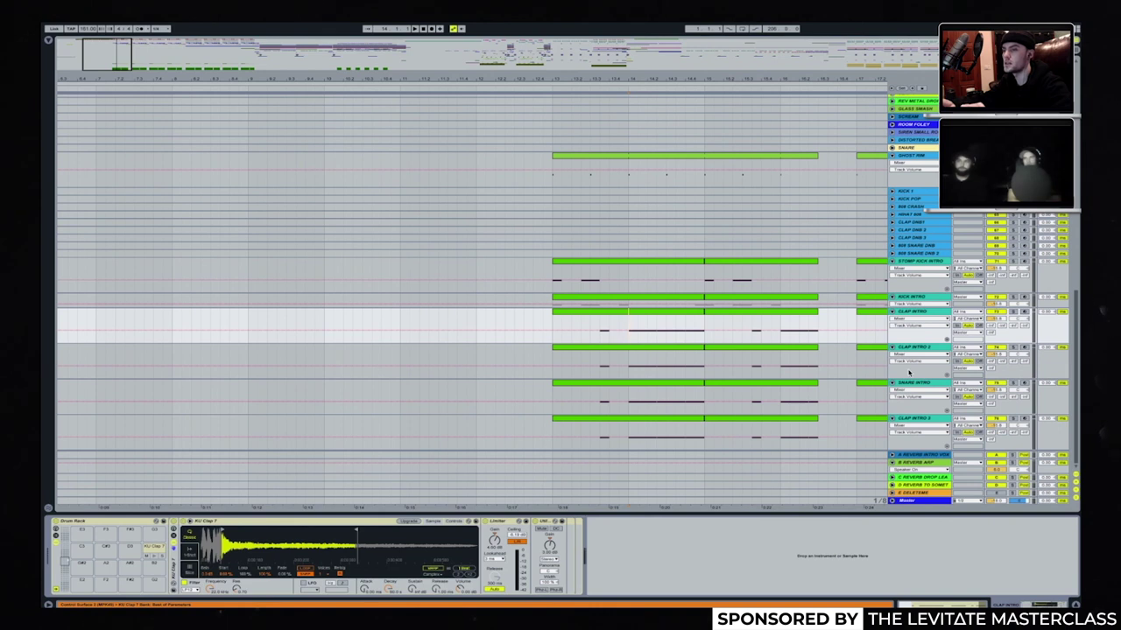
left_click(918, 156)
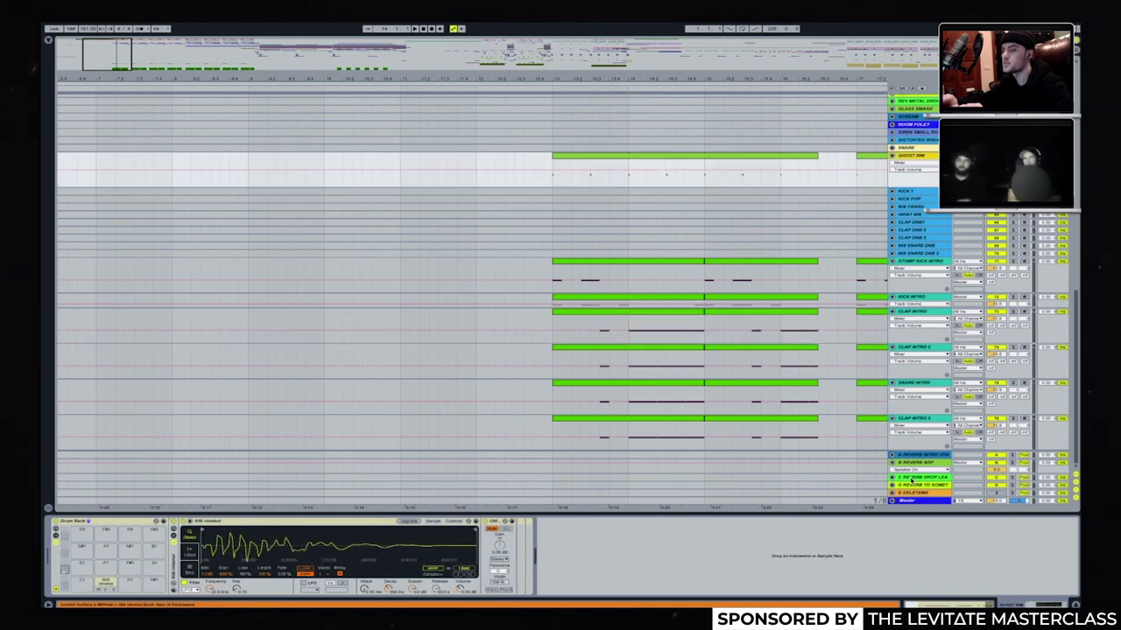
left_click(916, 420)
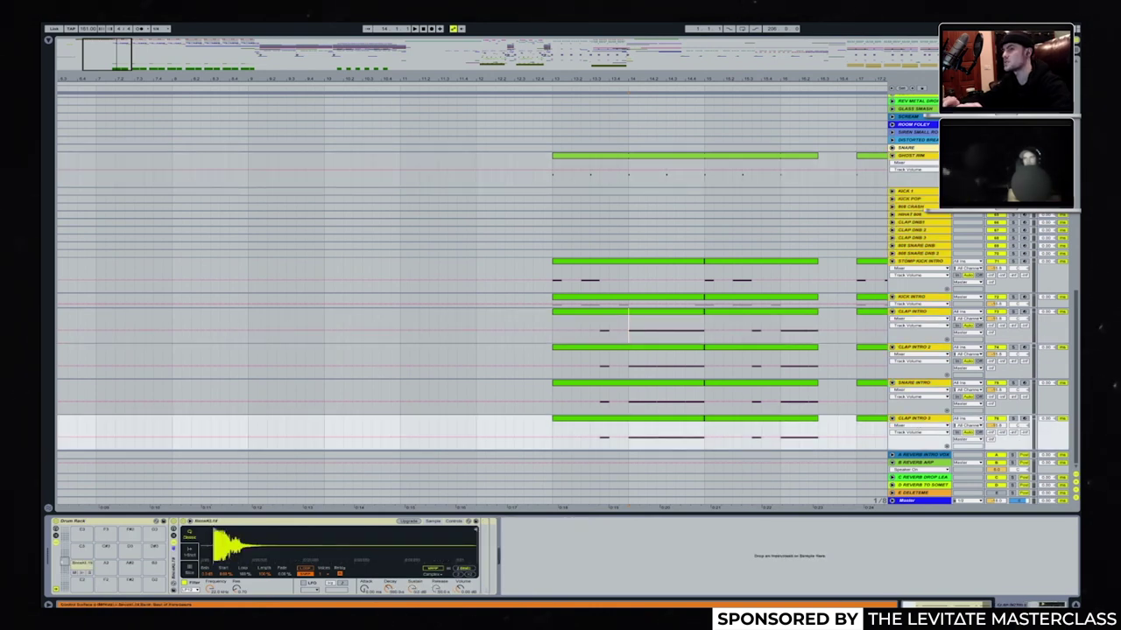
scroll(553, 205, "right", 4)
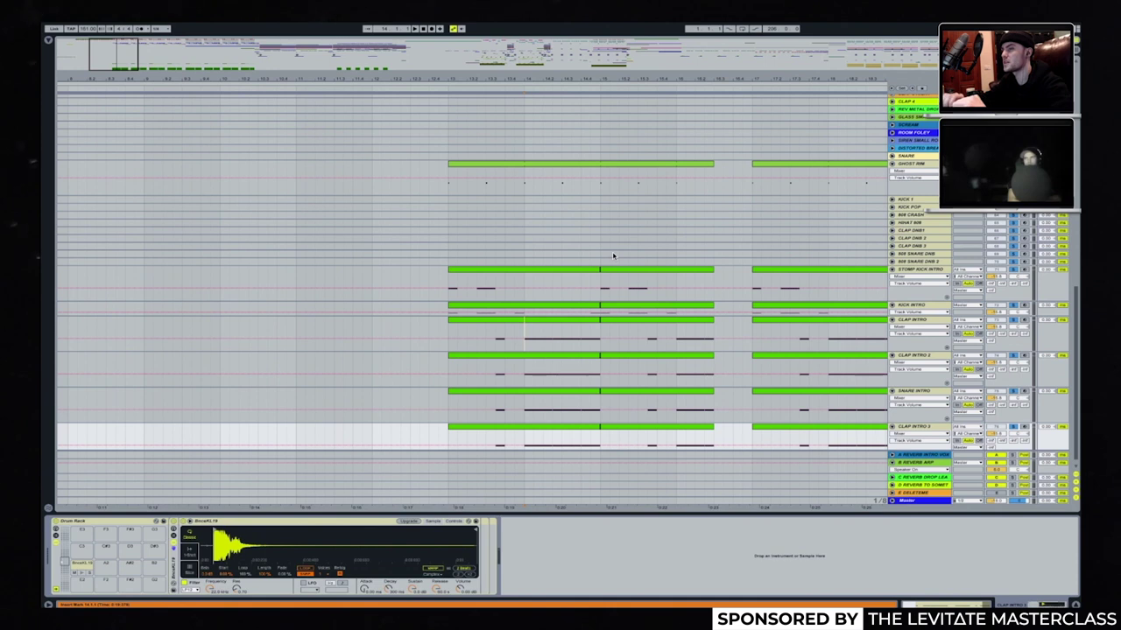
left_click(582, 180)
scroll(581, 205, "up", 2)
key("space")
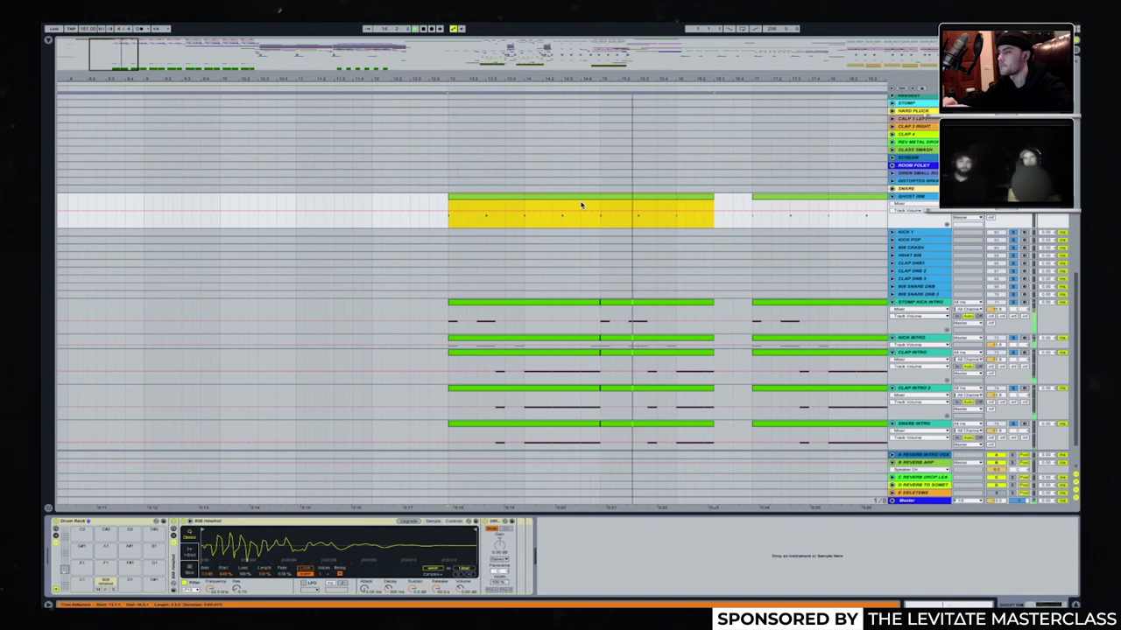
left_click(658, 264)
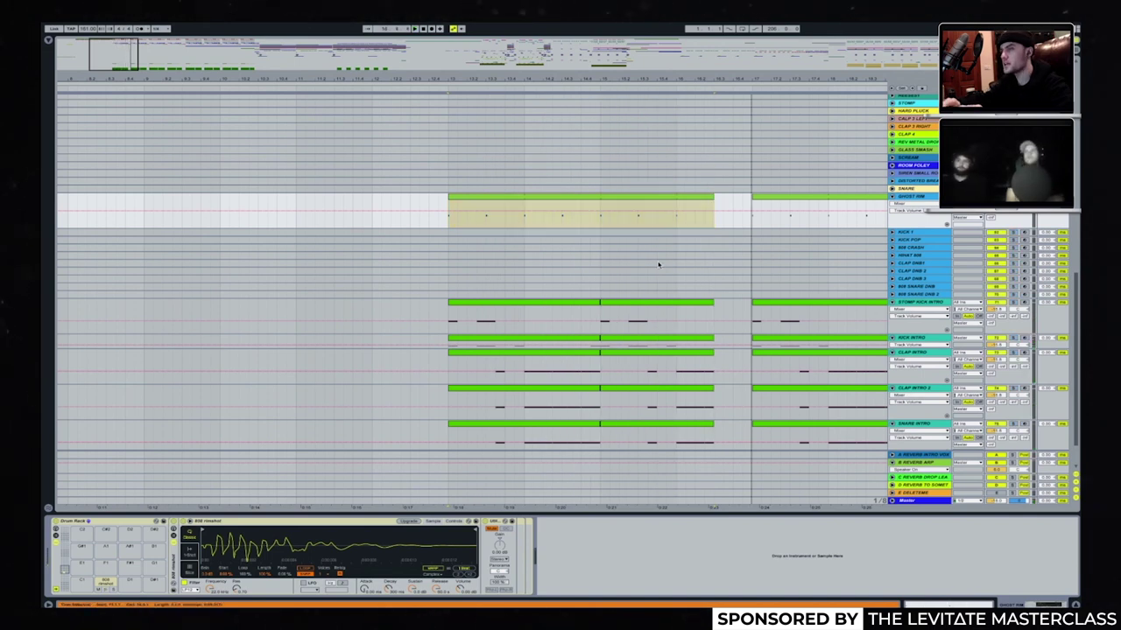
Open a HARD FEEDBACK HIT clip's waveform, examine the track's neighbouring clips and close the clip view.
scroll(658, 264, "up", 10)
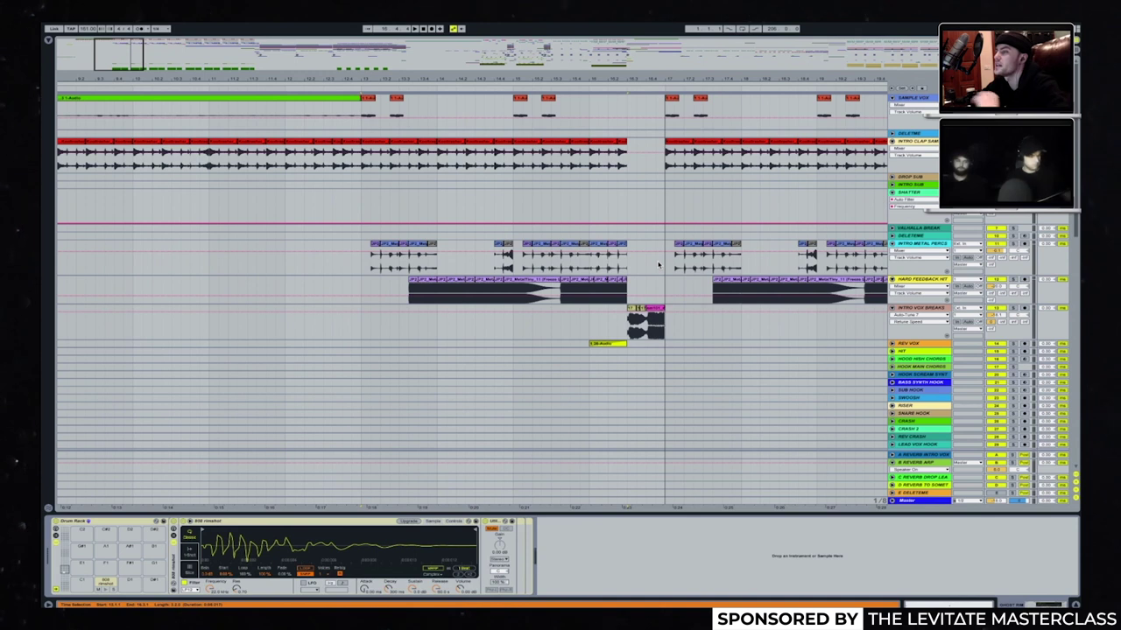
scroll(544, 95, "left", 5)
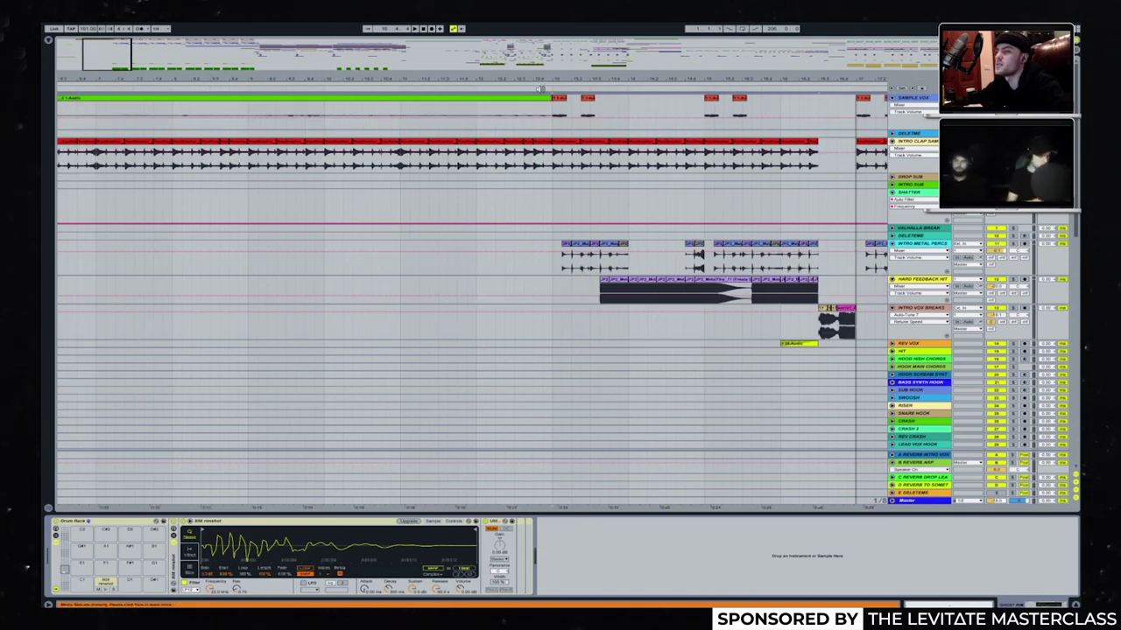
scroll(725, 273, "right", 4)
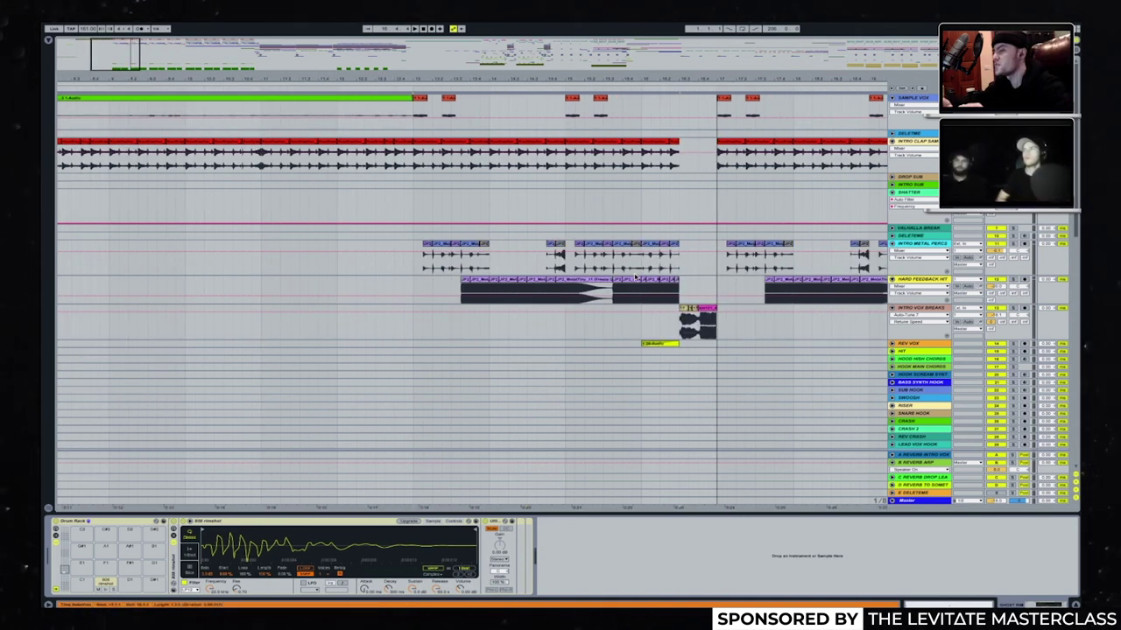
double_click(526, 289)
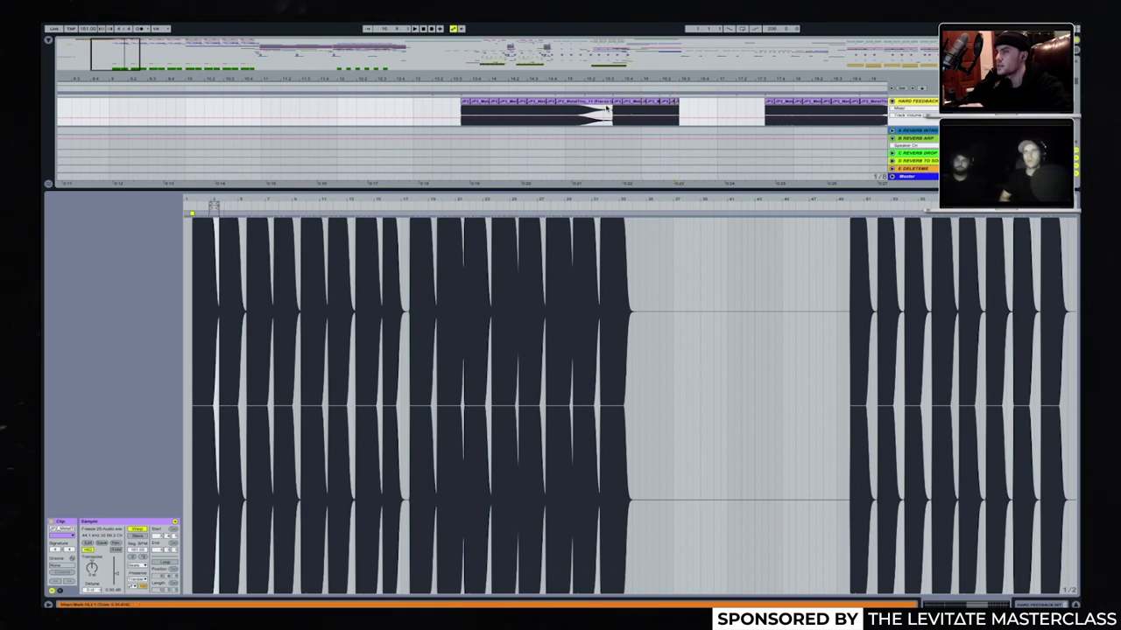
left_click_drag(613, 107, 537, 109)
left_click(517, 108)
key("ctrl+alt+l")
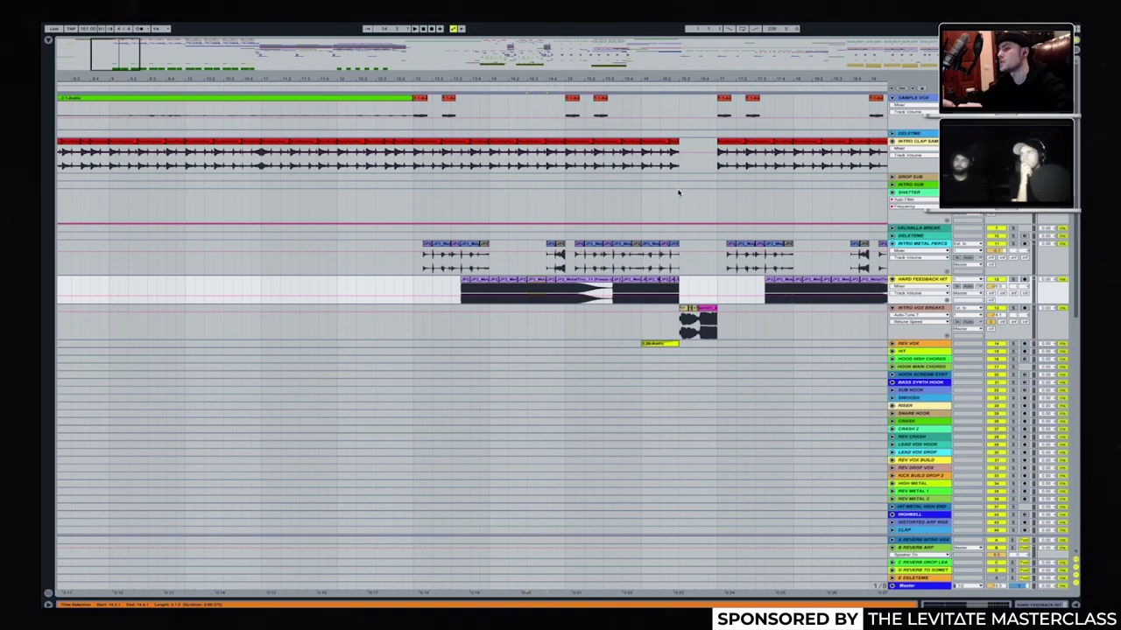
Examine how the vocal, clap, metal percussion and feedback clips repeat across the intro phrases from bar 13 onward.
scroll(636, 194, "right", 3)
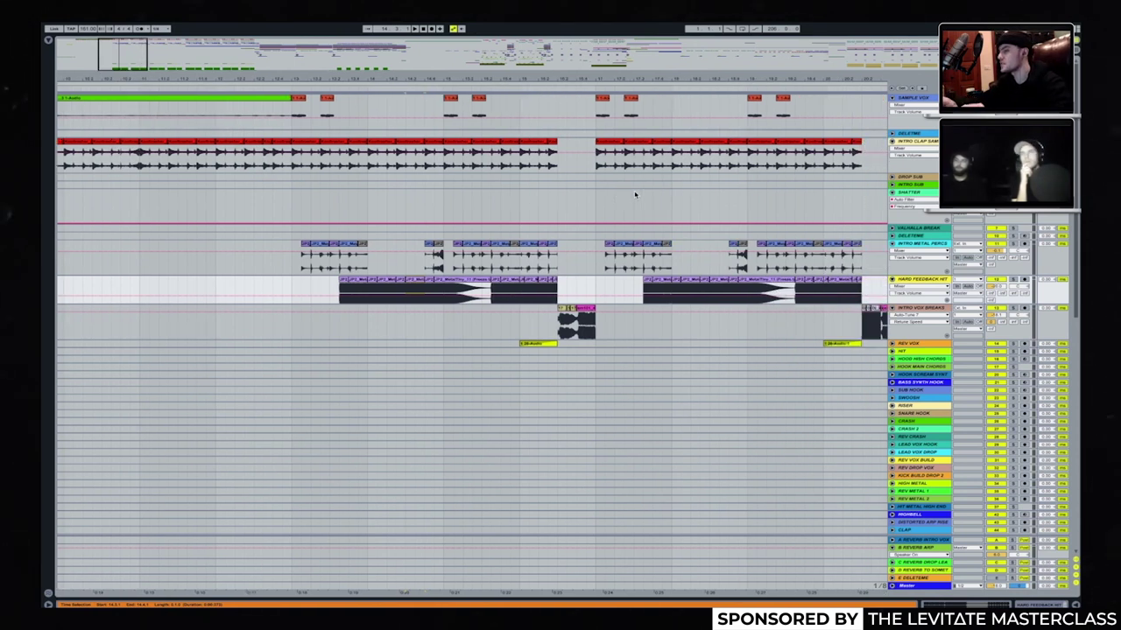
scroll(636, 195, "left", 3)
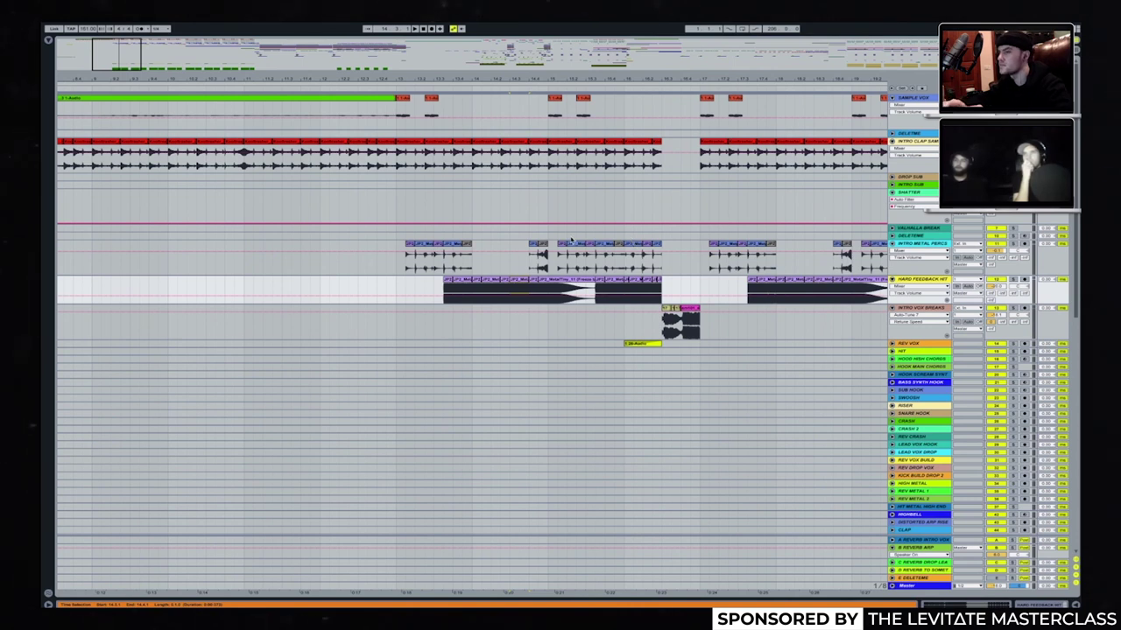
scroll(571, 240, "right", 3)
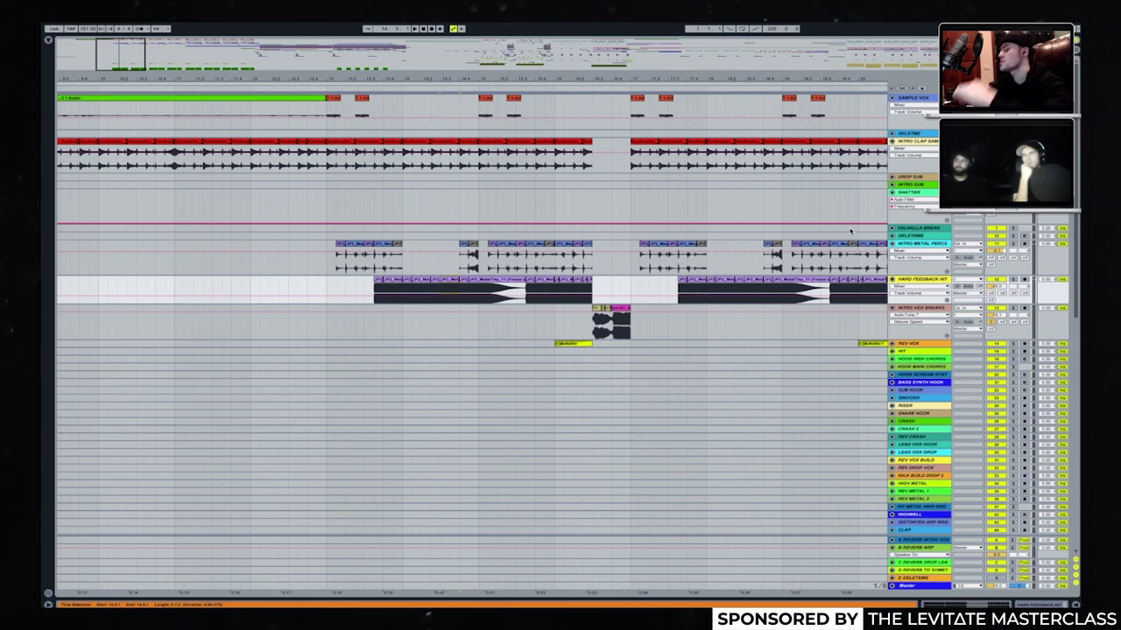
scroll(649, 306, "left", 5)
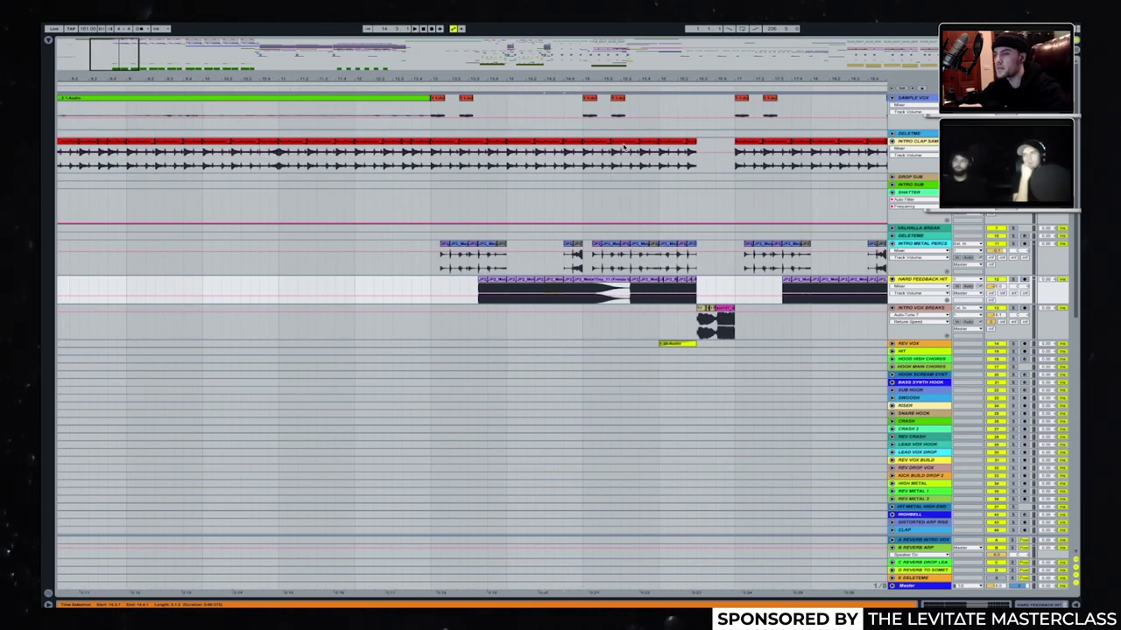
scroll(641, 254, "right", 5)
scroll(641, 254, "left", 3)
scroll(632, 194, "up", 1)
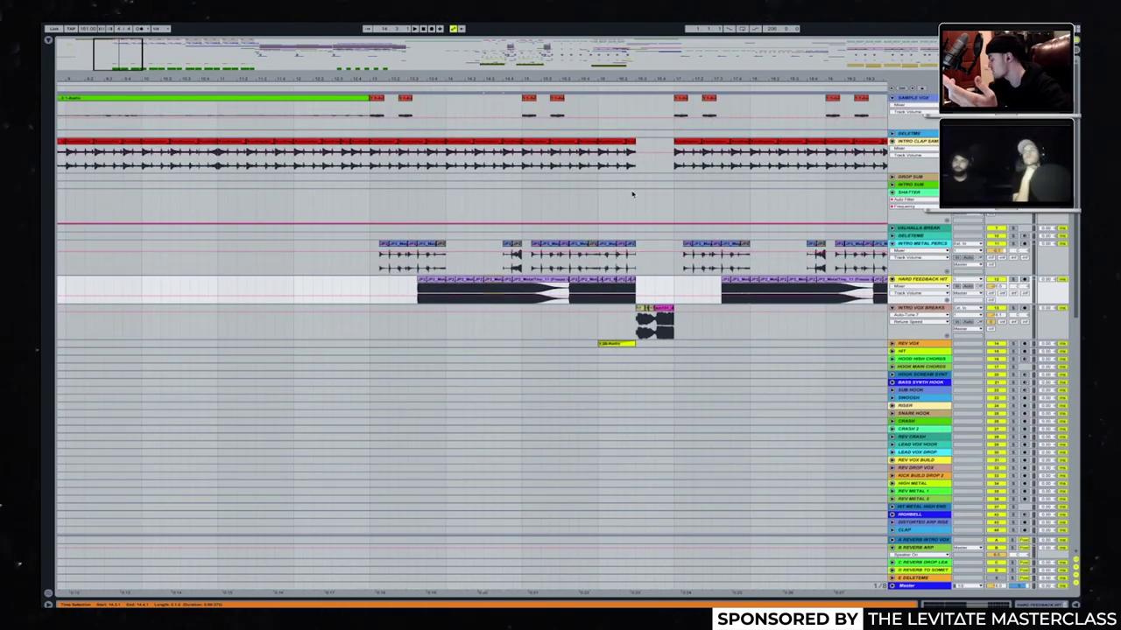
scroll(449, 243, "right", 6)
scroll(449, 243, "down", 1)
scroll(449, 243, "left", 2)
scroll(449, 243, "up", 1)
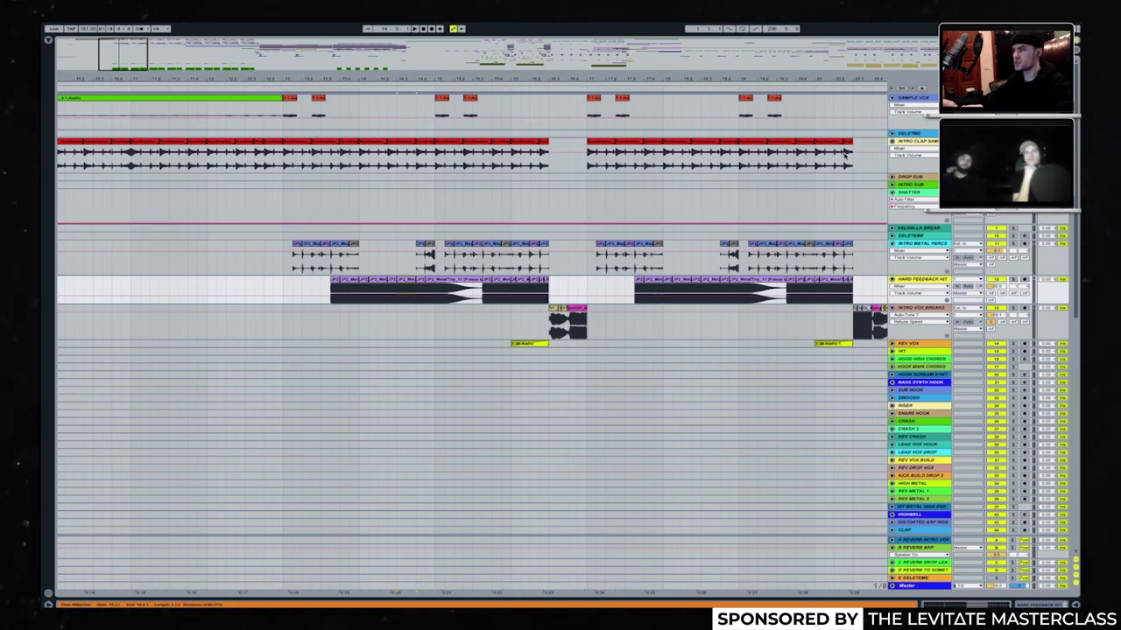
Play the full intro into the break before bar 17 and unfold the REV VOX track to show its fades.
left_click(274, 89)
scroll(497, 251, "right", 4)
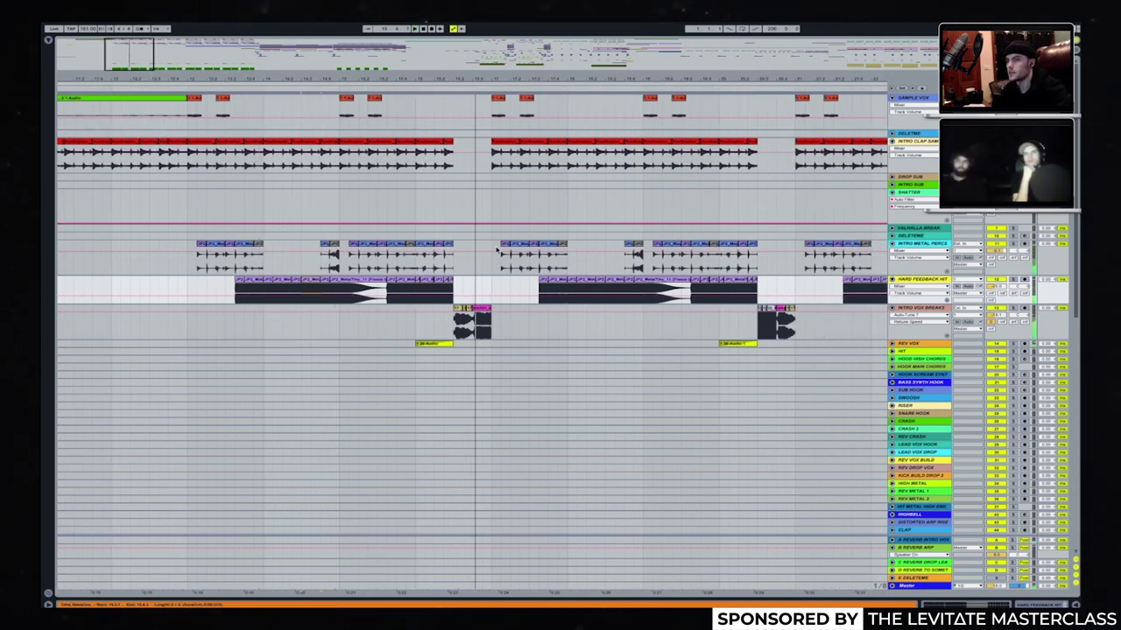
left_click(892, 344)
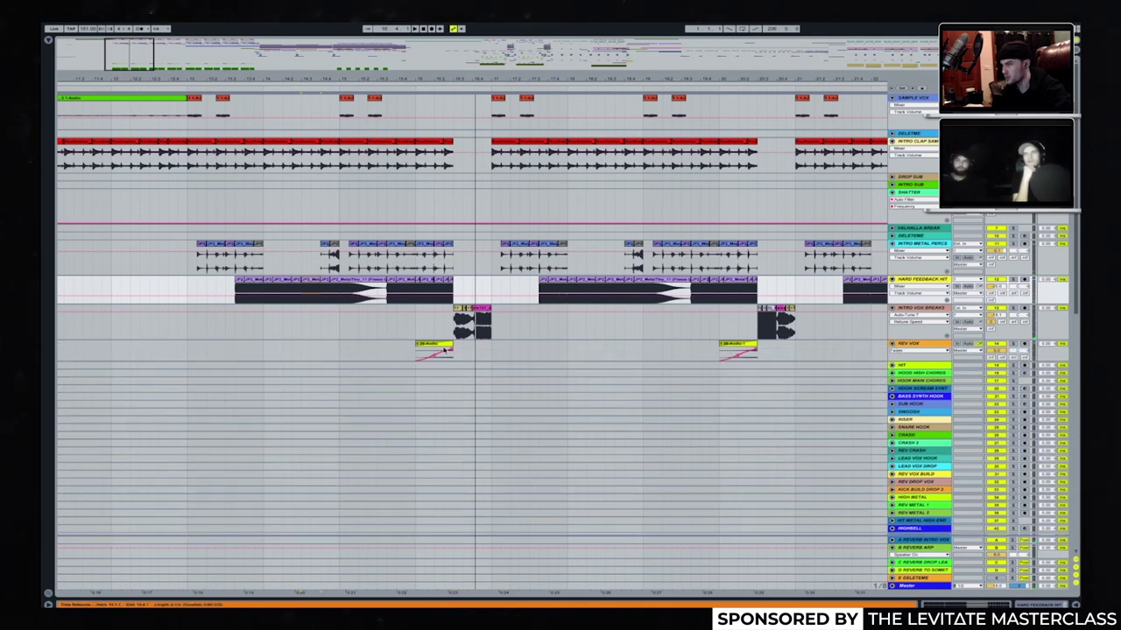
Audition the INTRO VOX BREAKS clips before bar 17 and show the track's device chain.
left_click(457, 322)
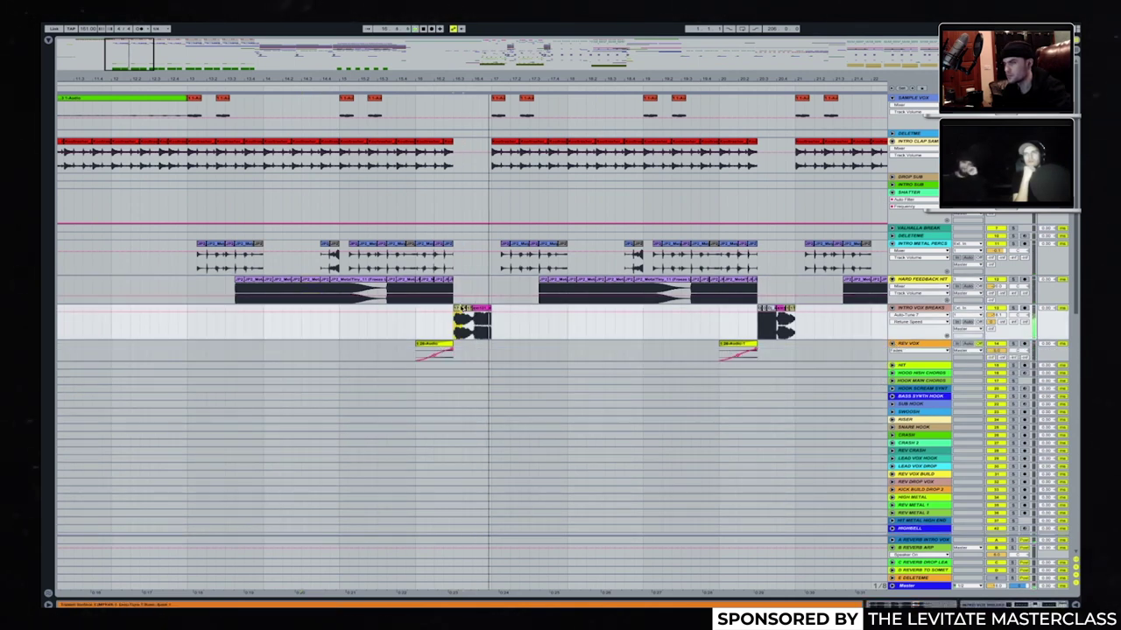
double_click(919, 308)
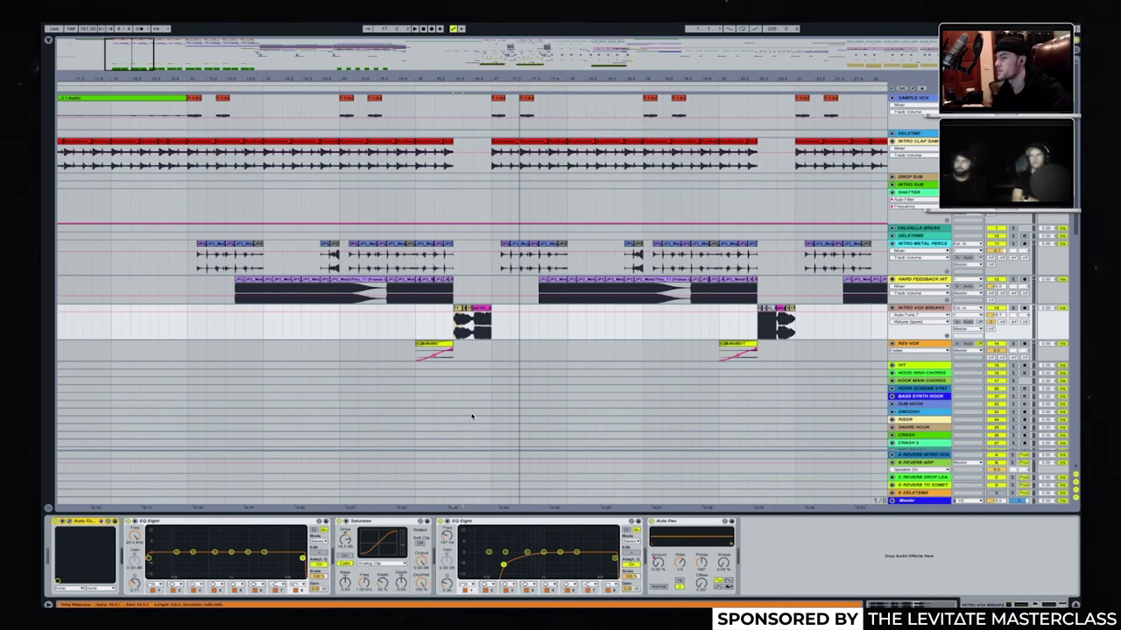
key("space")
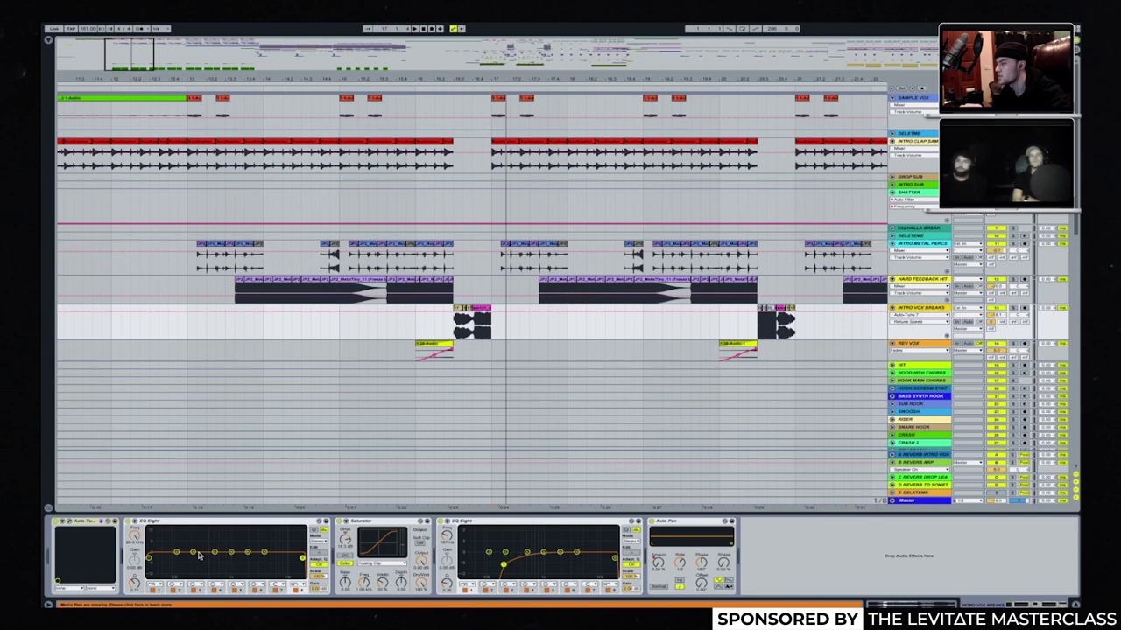
Inspect the waveforms of the first and the magenta INTRO VOX BREAKS clips before bar 17, returning to the device chain.
left_click(456, 314)
double_click(457, 312)
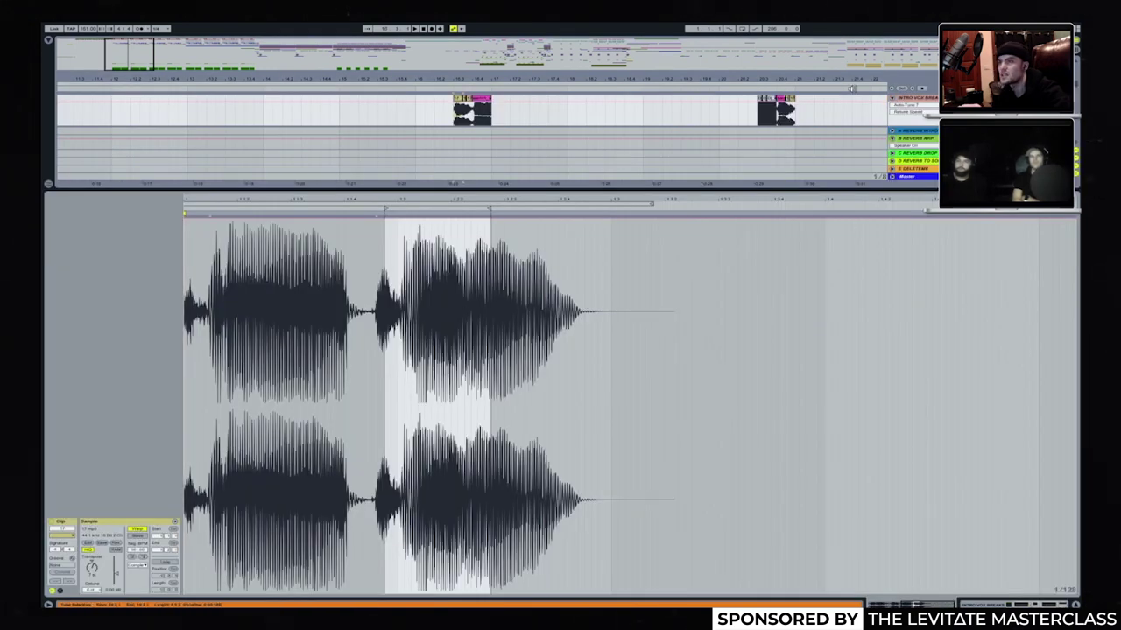
left_click(919, 101)
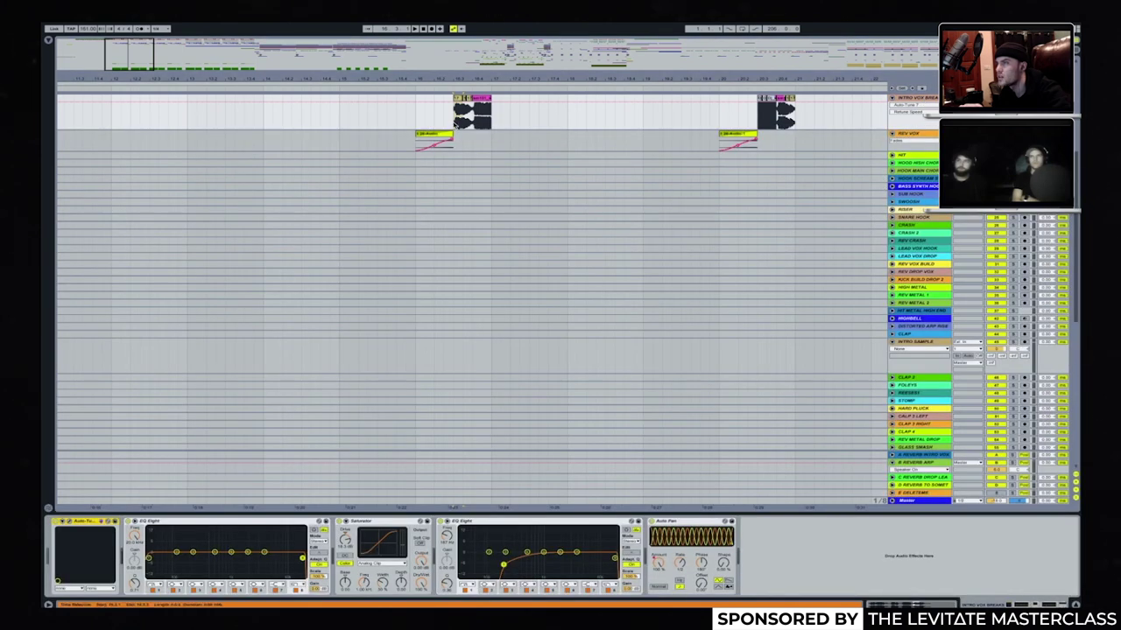
double_click(484, 99)
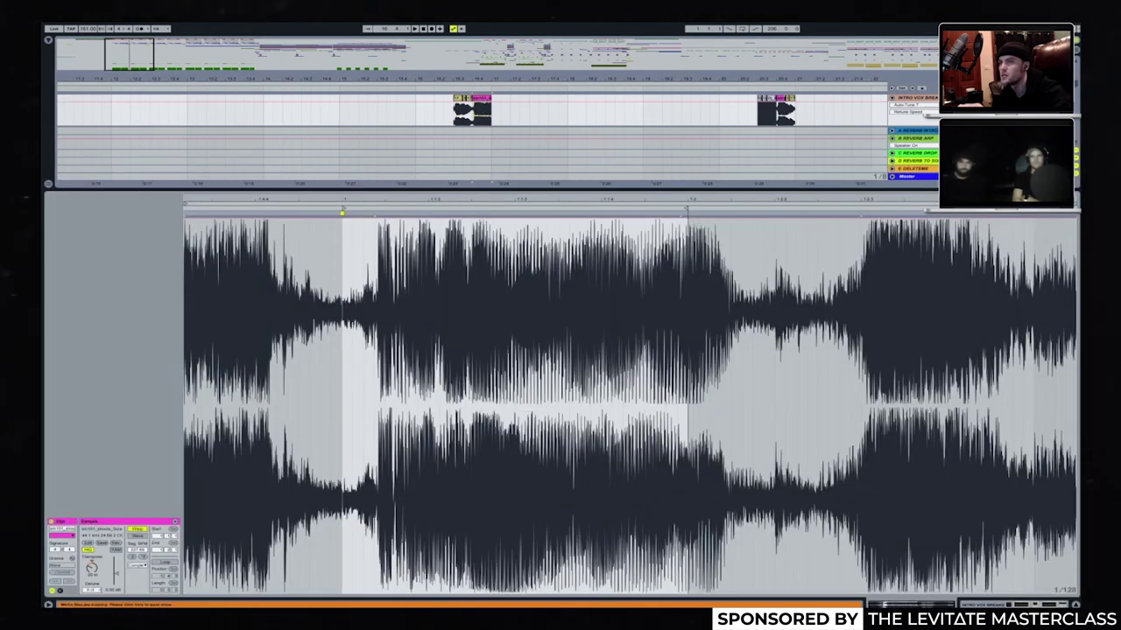
key("shift+Tab")
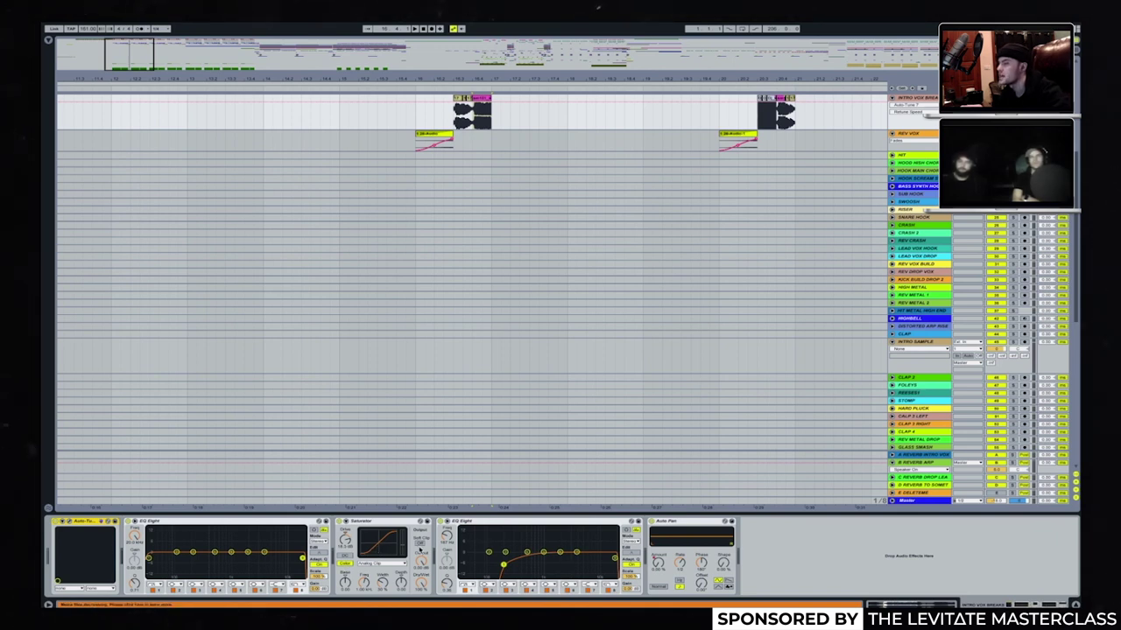
Reopen the first INTRO VOX BREAKS clip's waveform, examine it and bring back the effects chain beneath the intro arrangement.
scroll(486, 173, "up", 5)
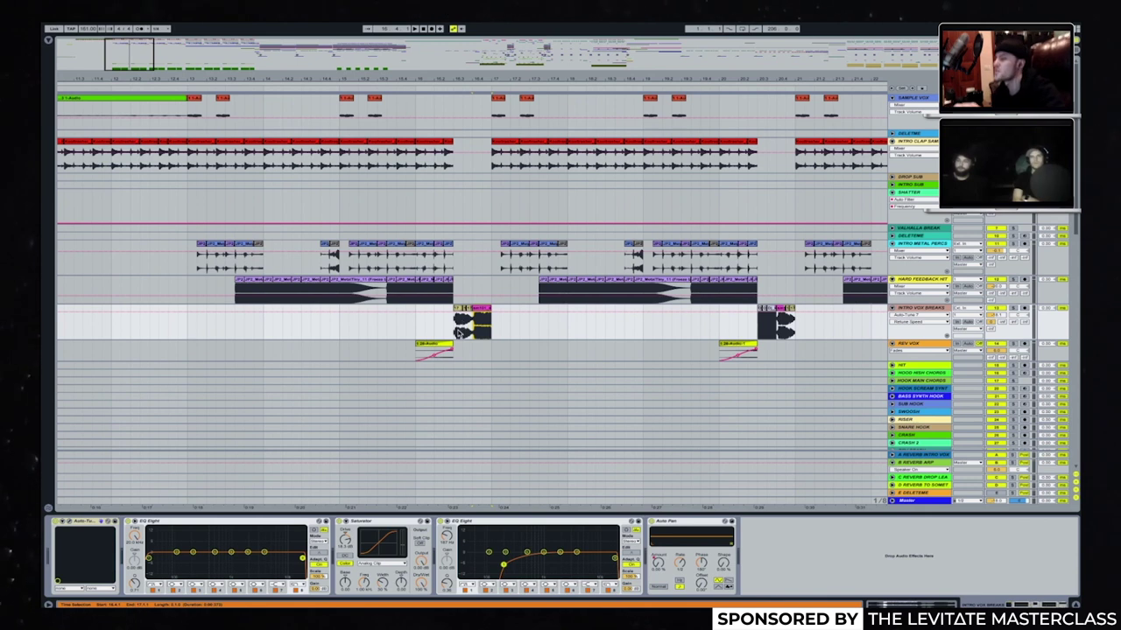
double_click(460, 326)
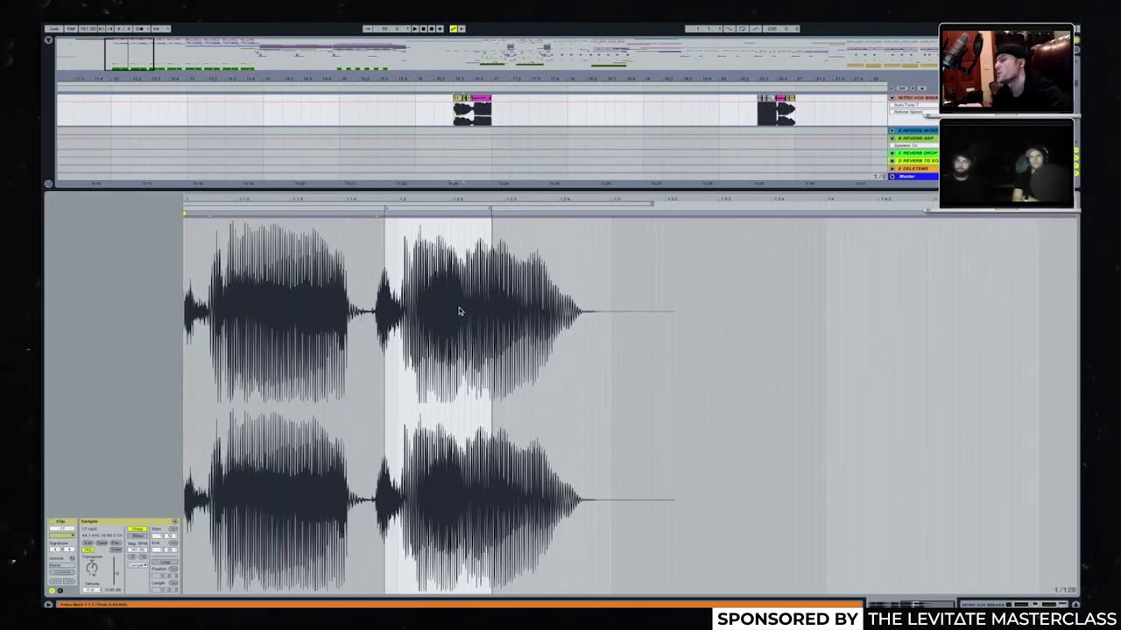
key("ctrl+alt+l")
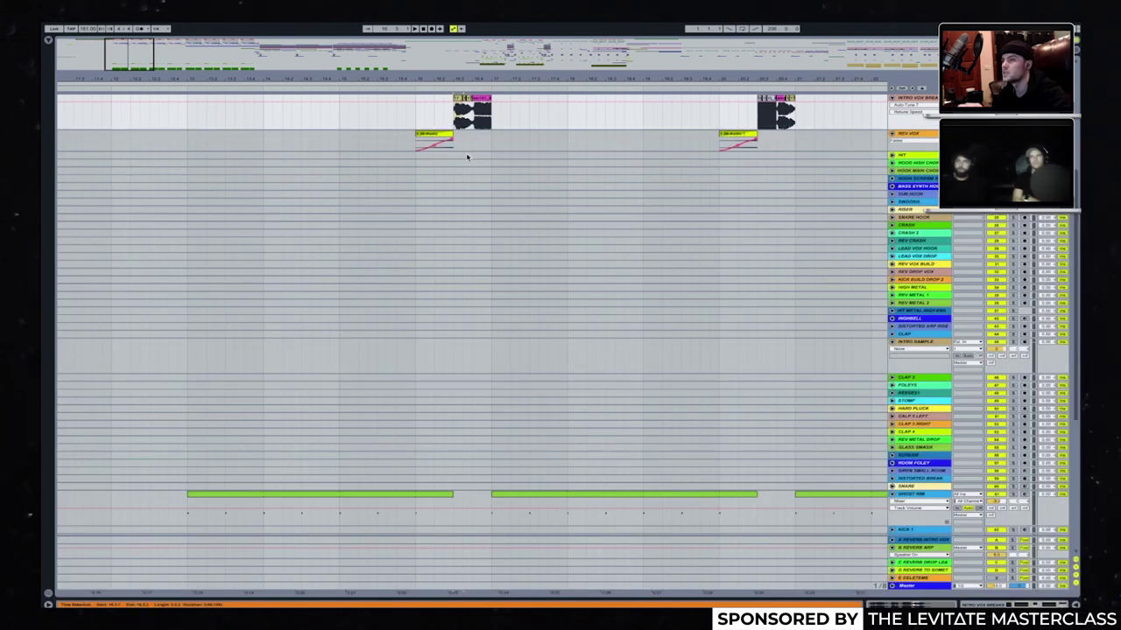
scroll(473, 262, "up", 5)
key("shift+Tab")
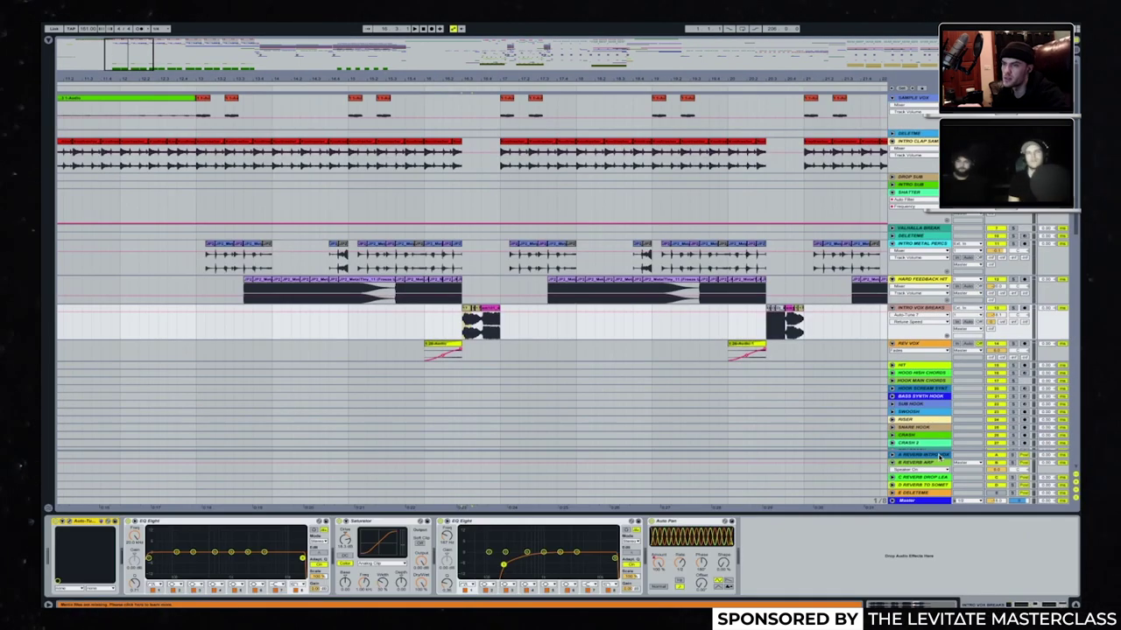
Show the Reverb and Compressor on the A REVERB INTRO VOX return beside the INTRO VOX BREAKS clips, and hide the device view.
left_click(909, 456)
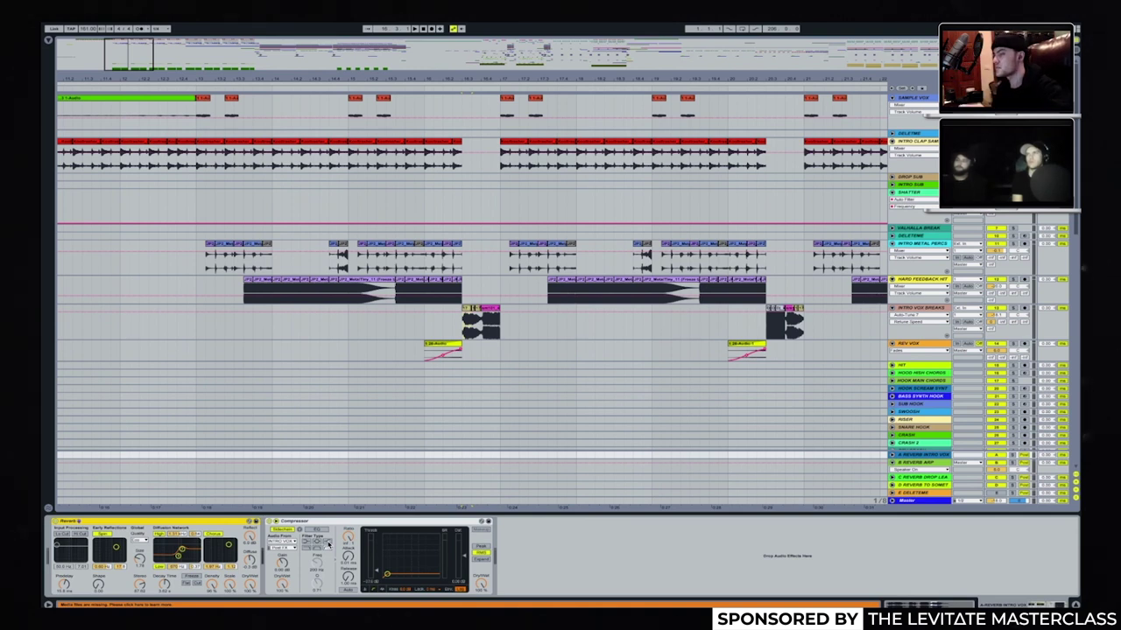
left_click(488, 325)
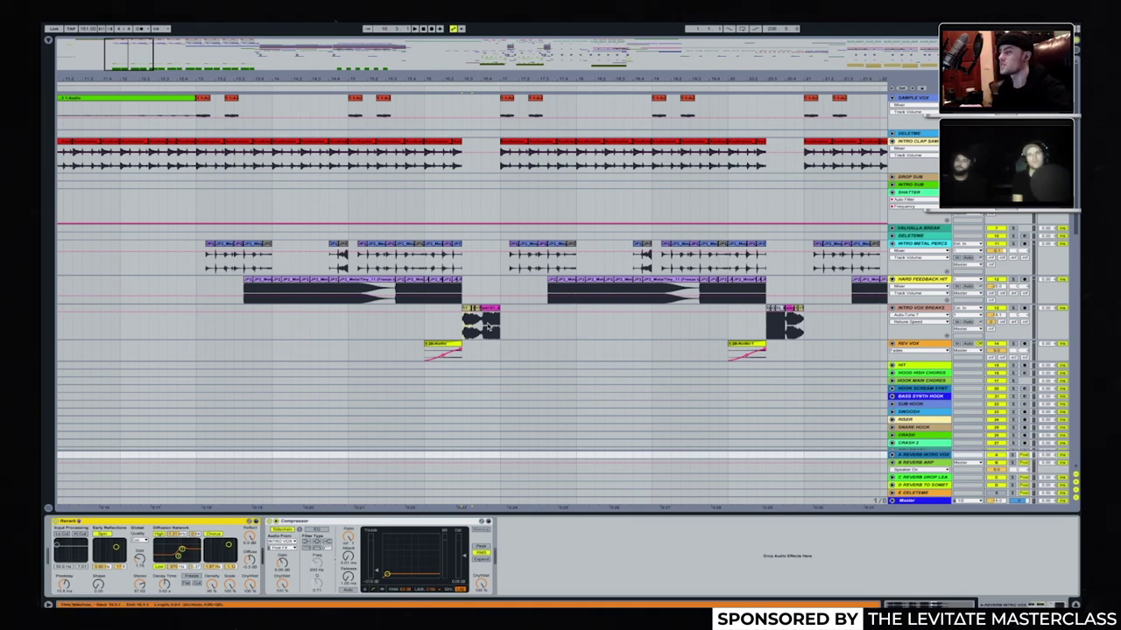
scroll(488, 326, "right", 5)
scroll(487, 325, "left", 4)
scroll(488, 325, "down", 1)
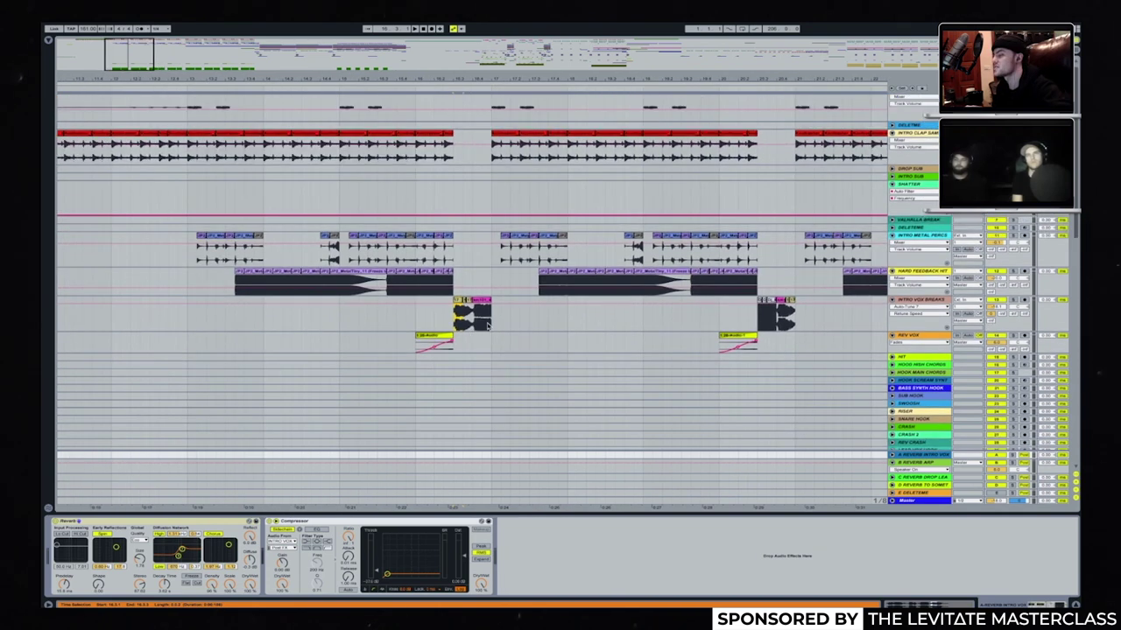
scroll(657, 482, "down", 1)
scroll(657, 483, "right", 5)
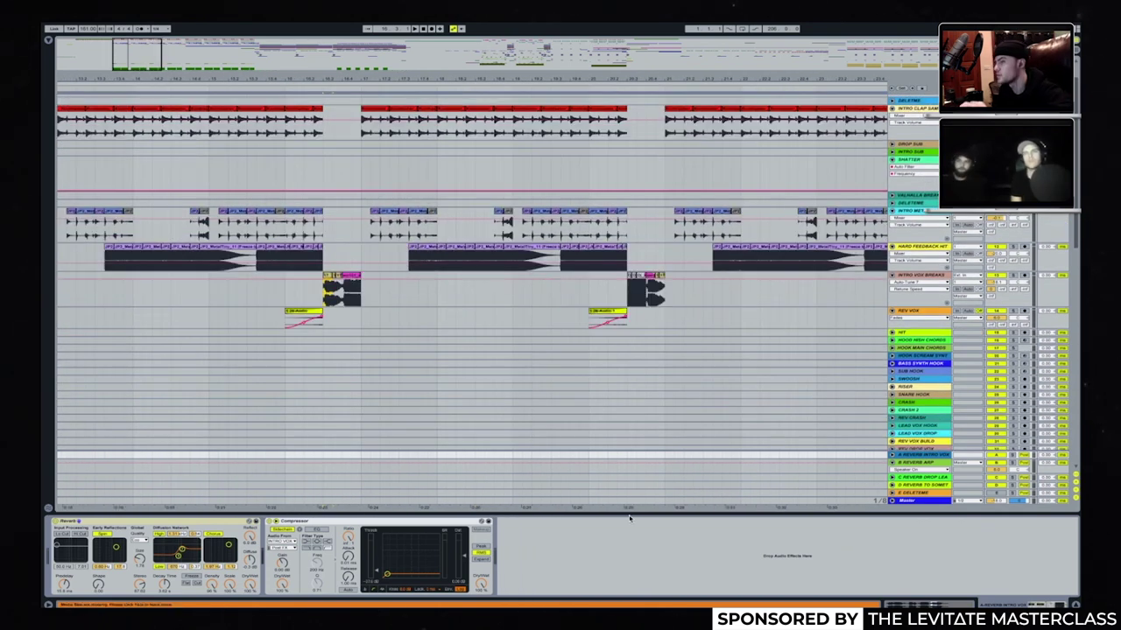
key("ctrl+alt+l")
Show the INTRO SUB track's device chain around bar 29 and open its Massive synth to view the first envelope.
scroll(627, 391, "up", 2)
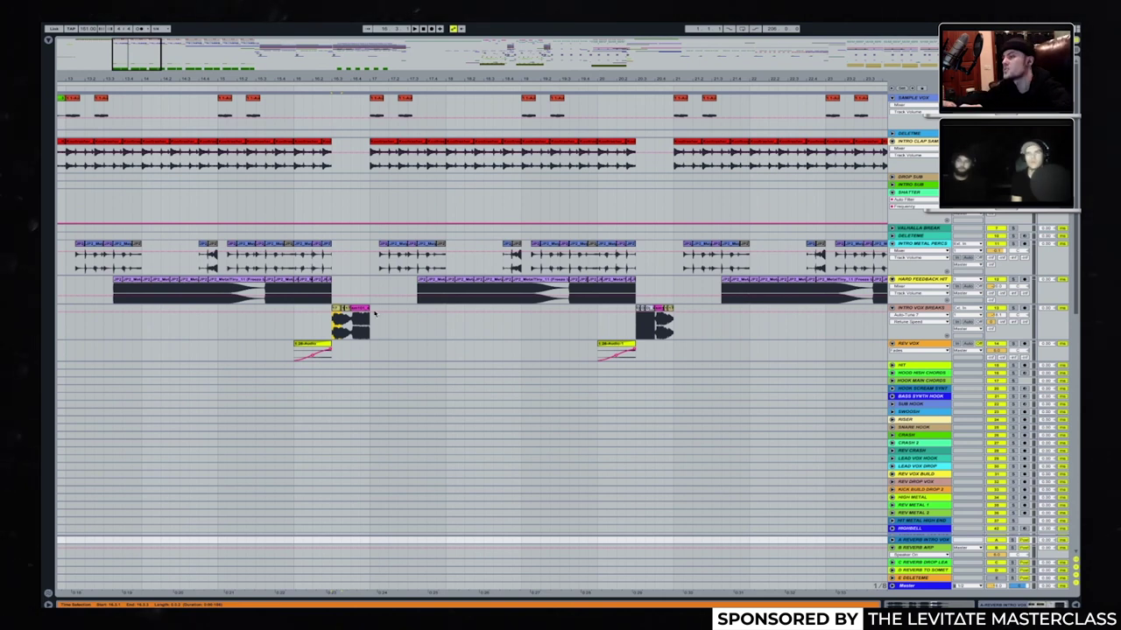
scroll(374, 313, "right", 5)
scroll(374, 313, "right", 10)
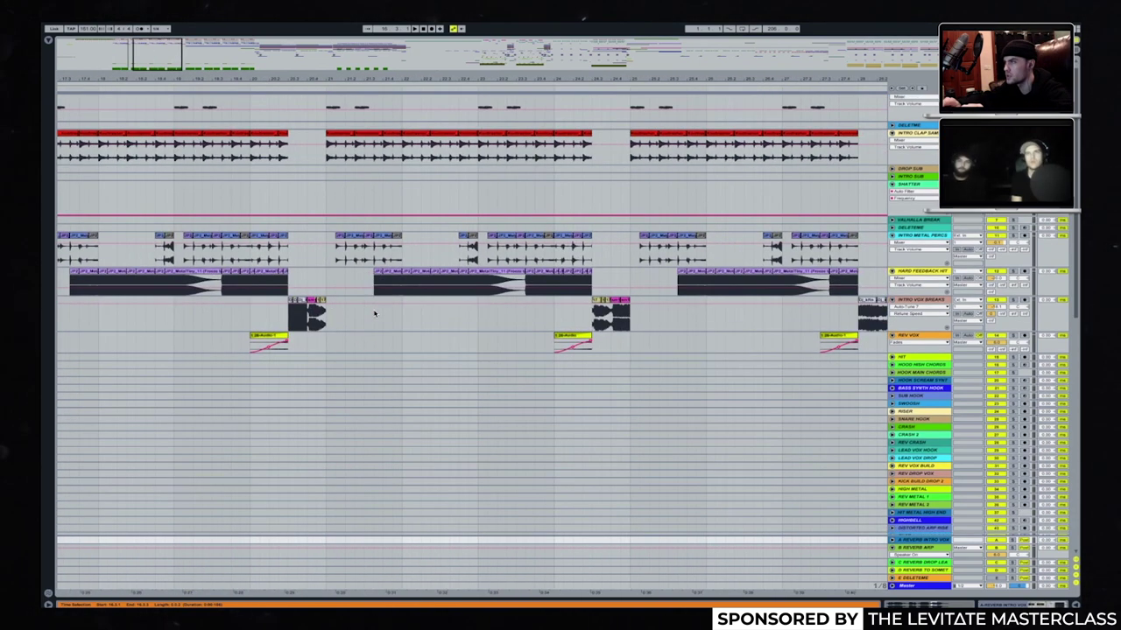
left_click(500, 197)
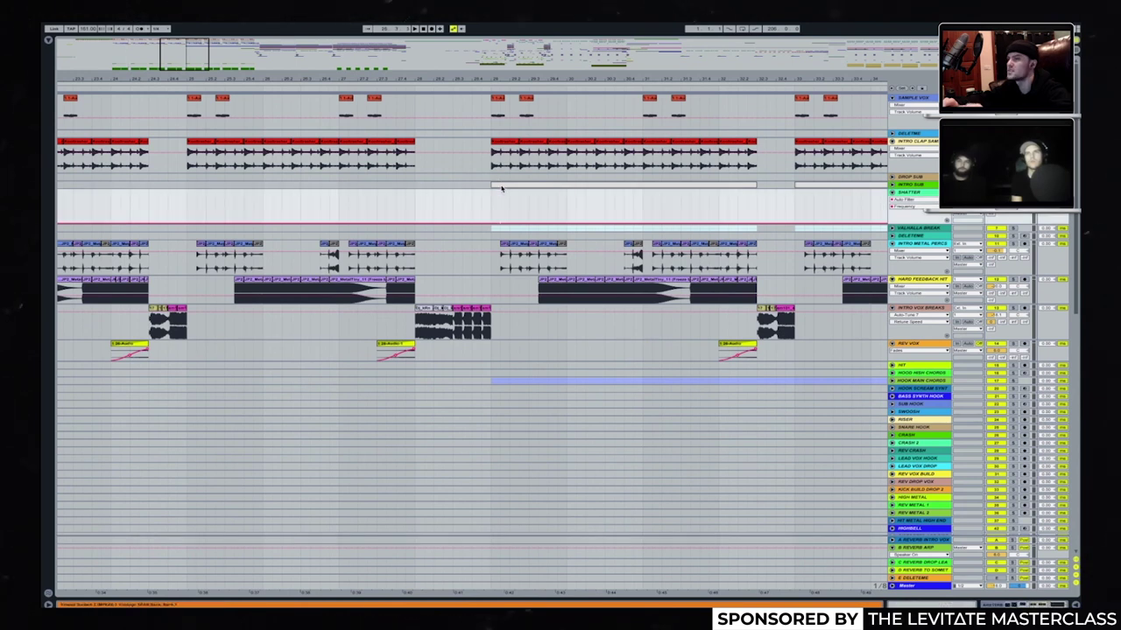
double_click(914, 192)
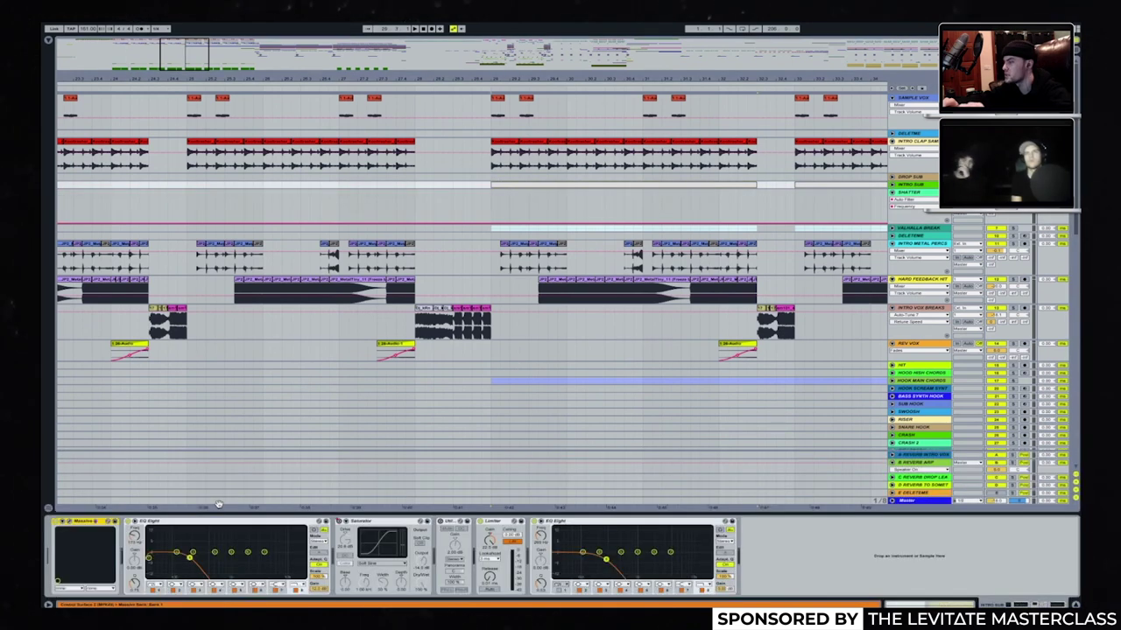
left_click(70, 523)
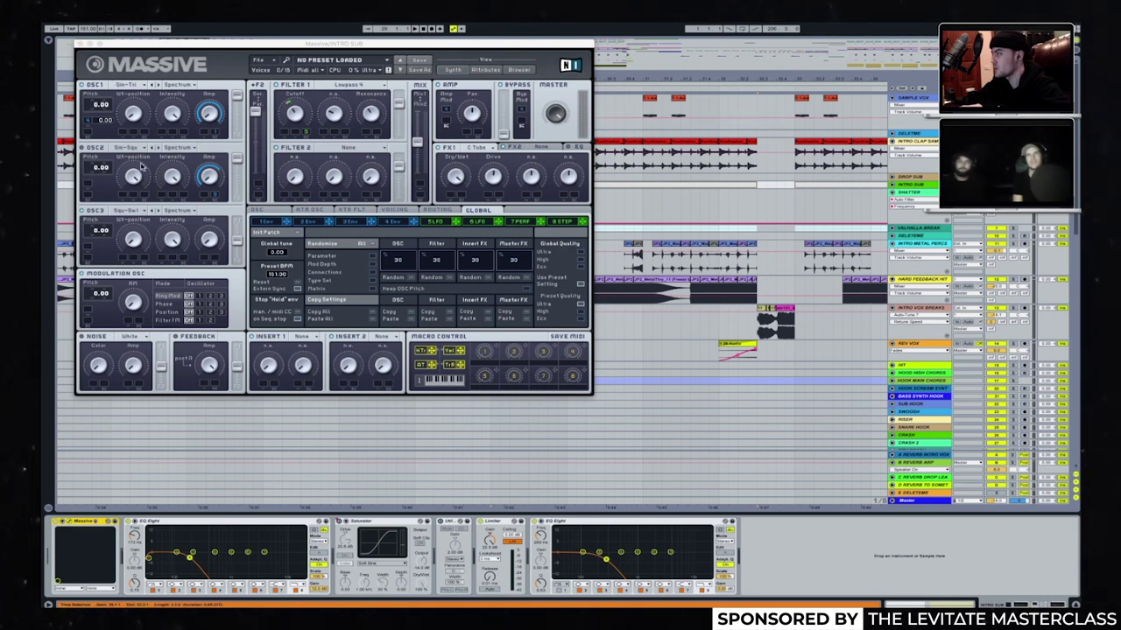
left_click(265, 222)
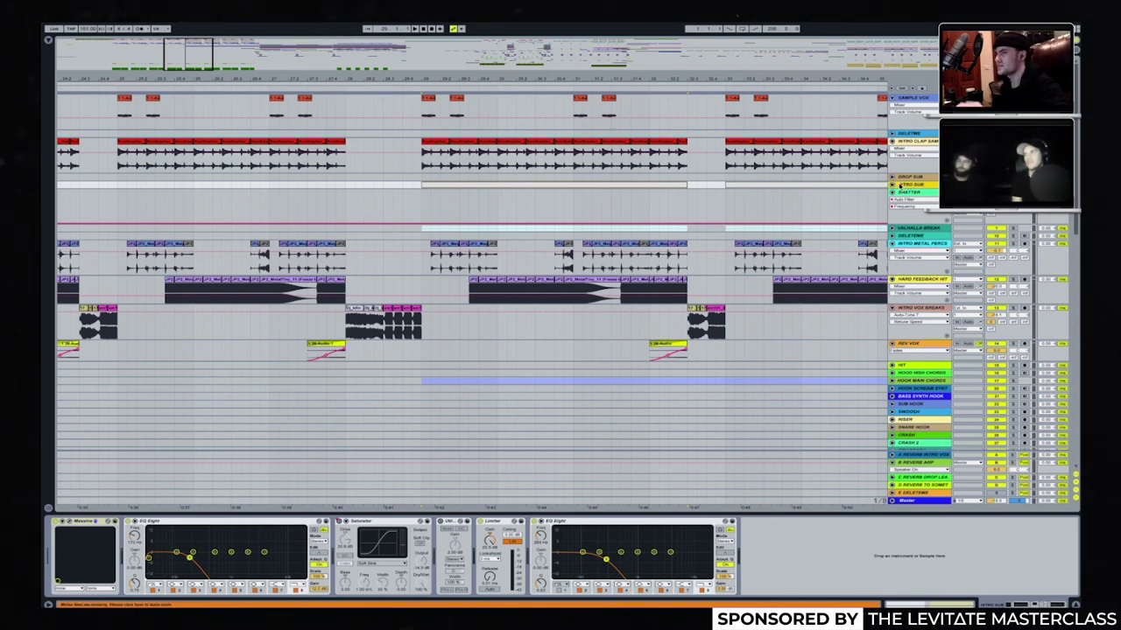
Unfold the INTRO SUB track and inspect the MIDI notes of its clip at bar 29, returning to the arrangement.
left_click(892, 186)
double_click(602, 187)
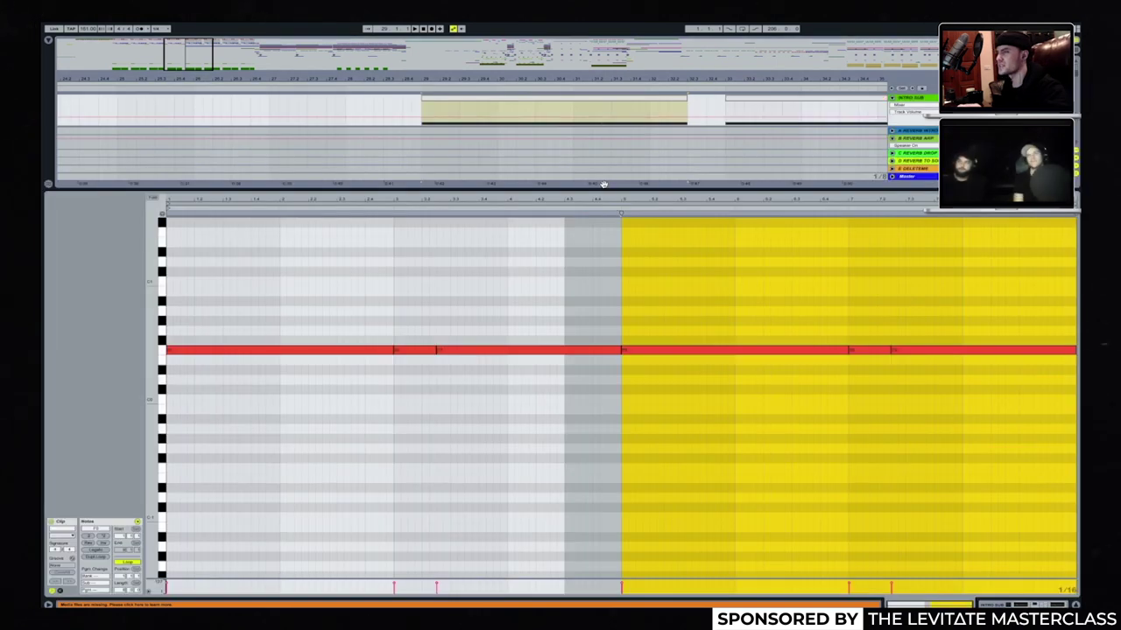
double_click(602, 188)
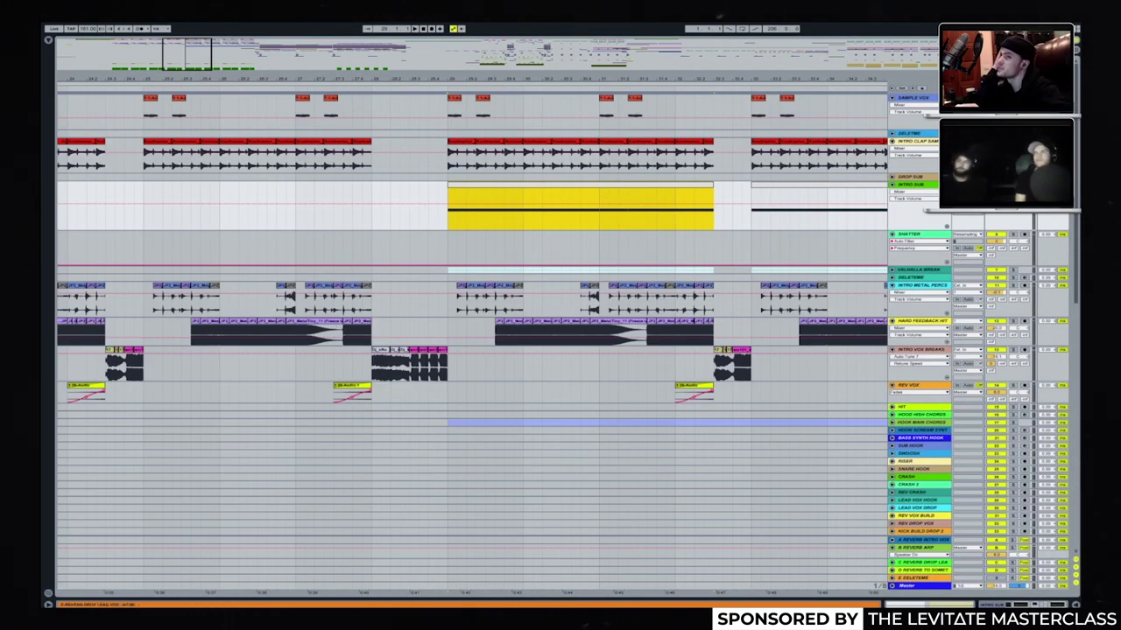
Audition the section from bar 29 and unfold the VALHALLA BREAK group.
key("space")
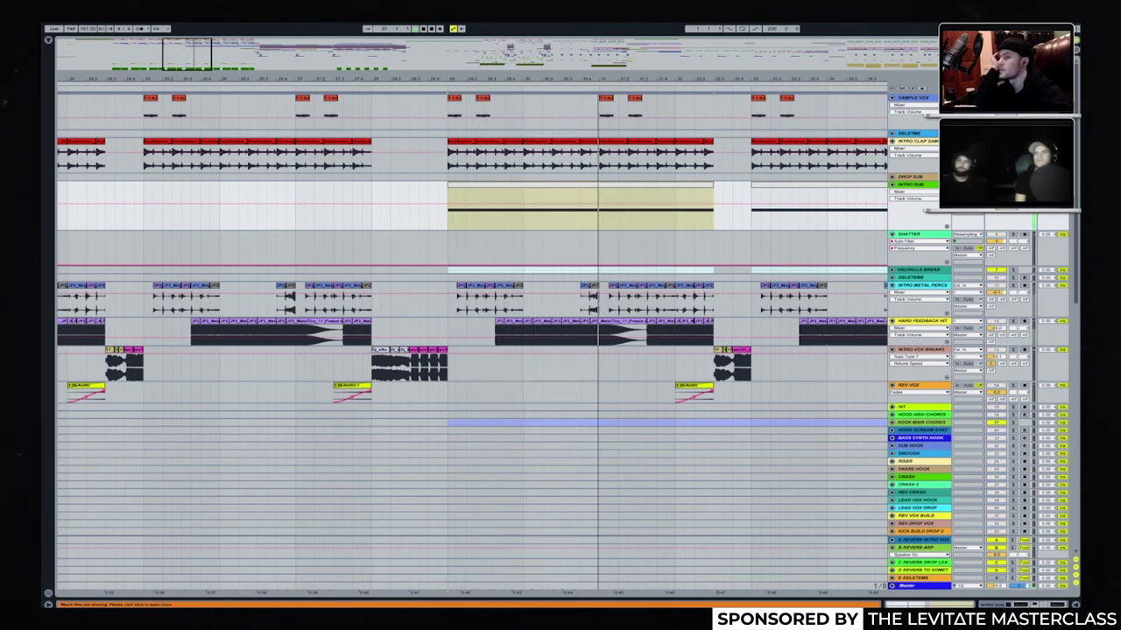
key("space")
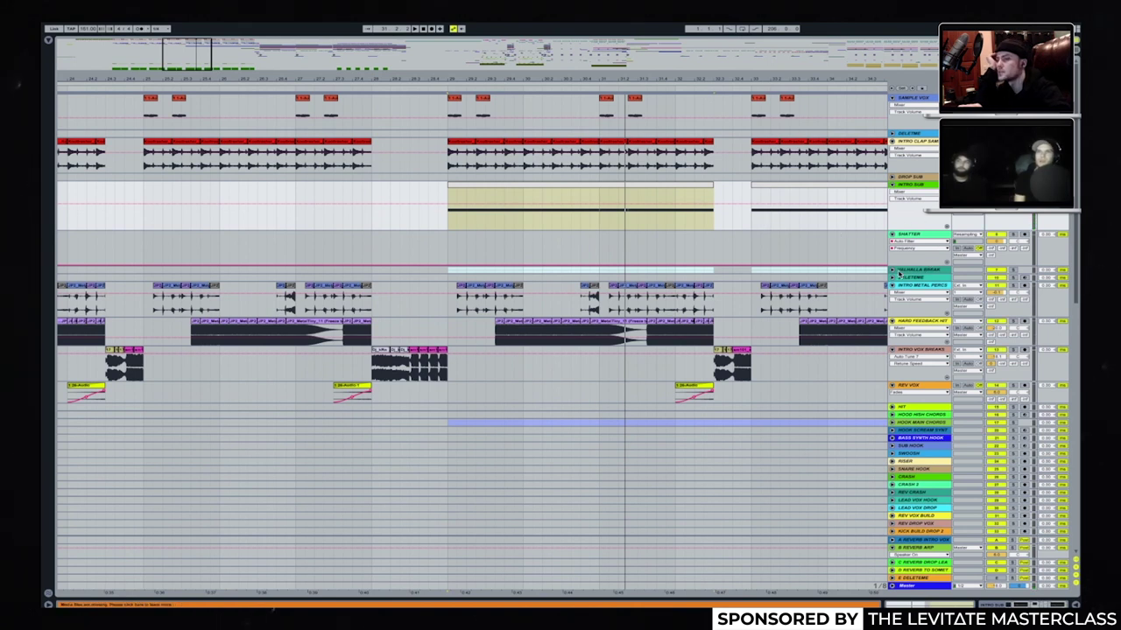
left_click(893, 273)
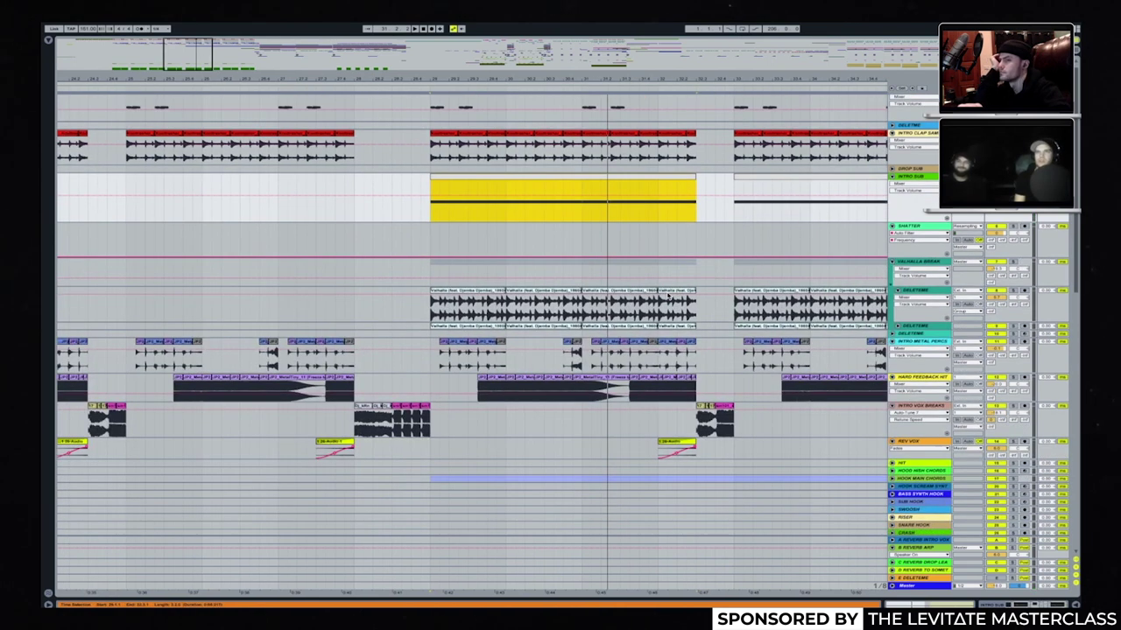
Show the INTRO SUB device chain and switch band 1 of its first EQ Eight off and back on.
double_click(915, 176)
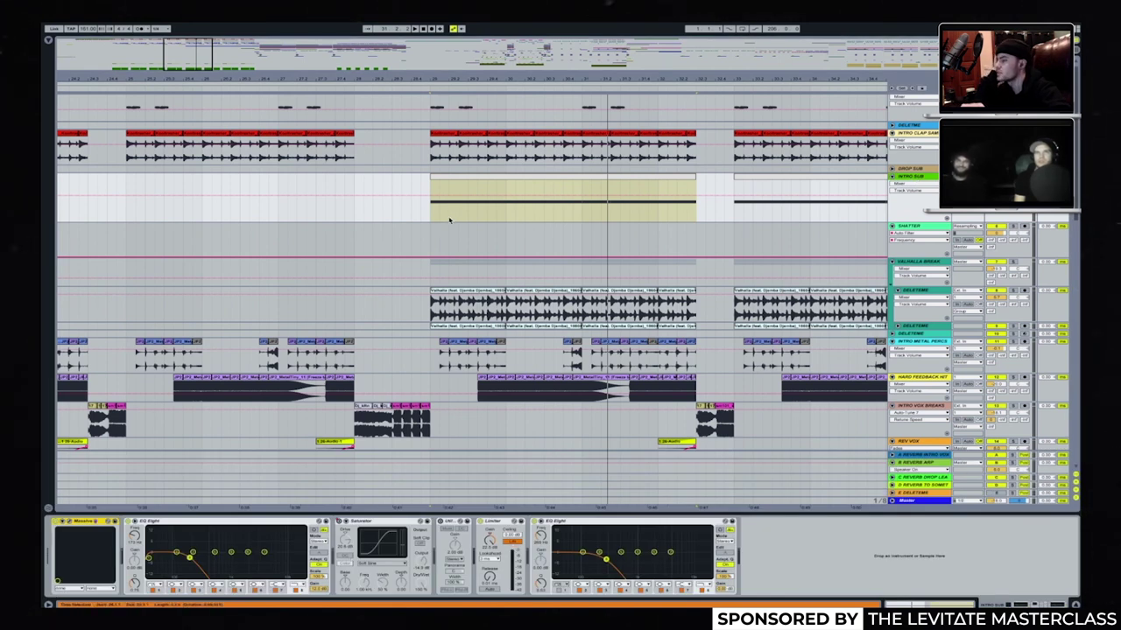
left_click(155, 592)
left_click(154, 591)
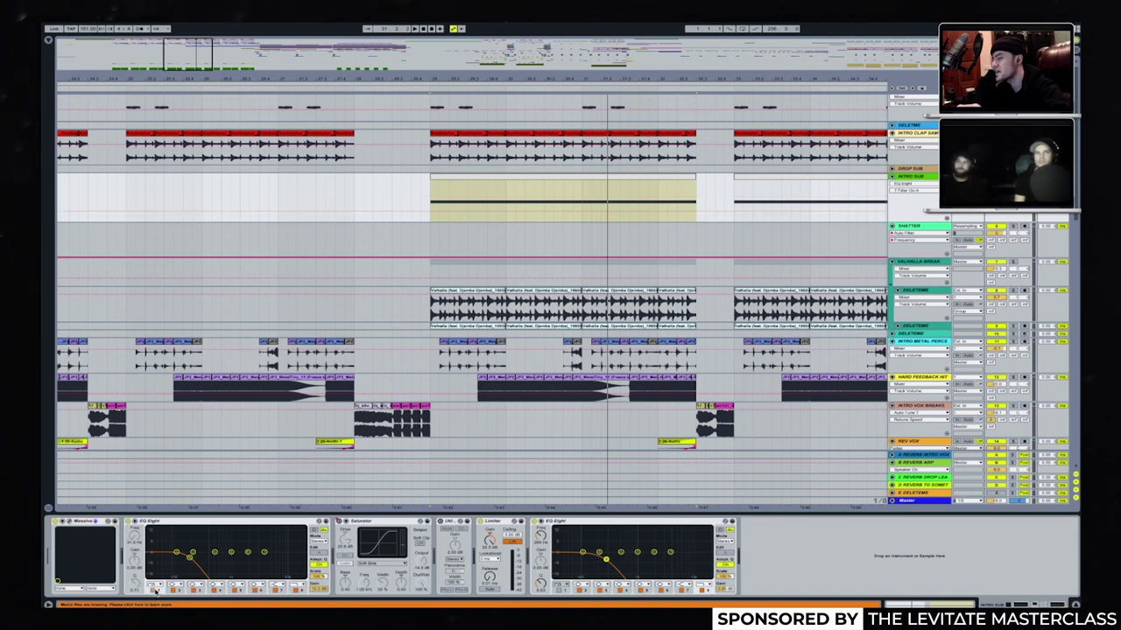
left_click(154, 591)
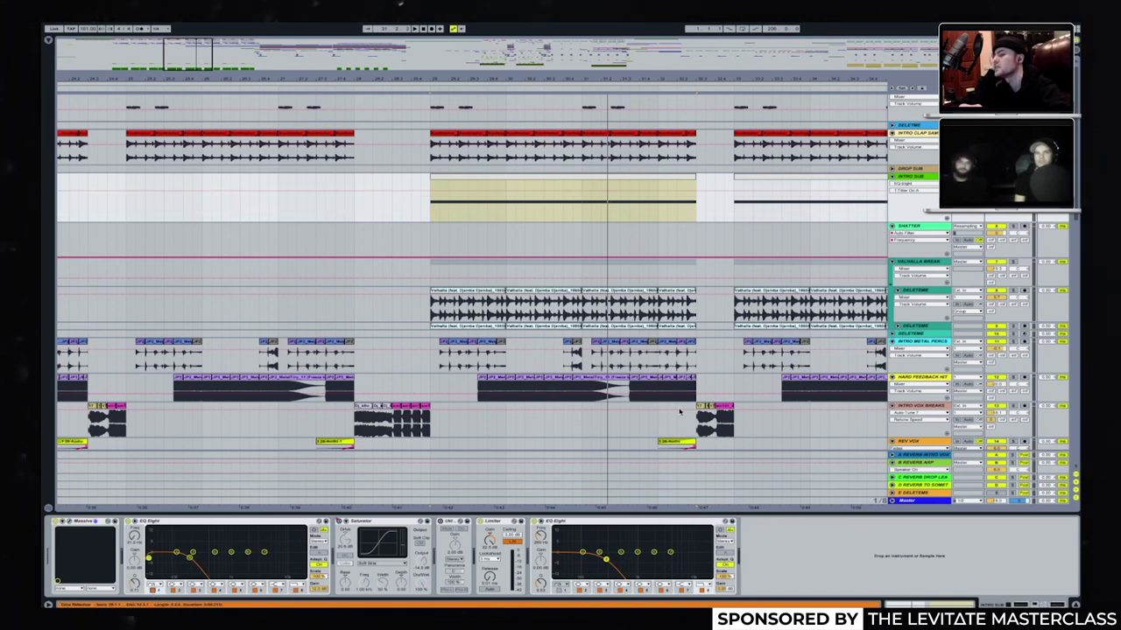
Show the VALHALLA BREAK group's device chain and solo the group to audition the break from bar 29.
scroll(926, 233, "down", 1)
left_click(926, 233)
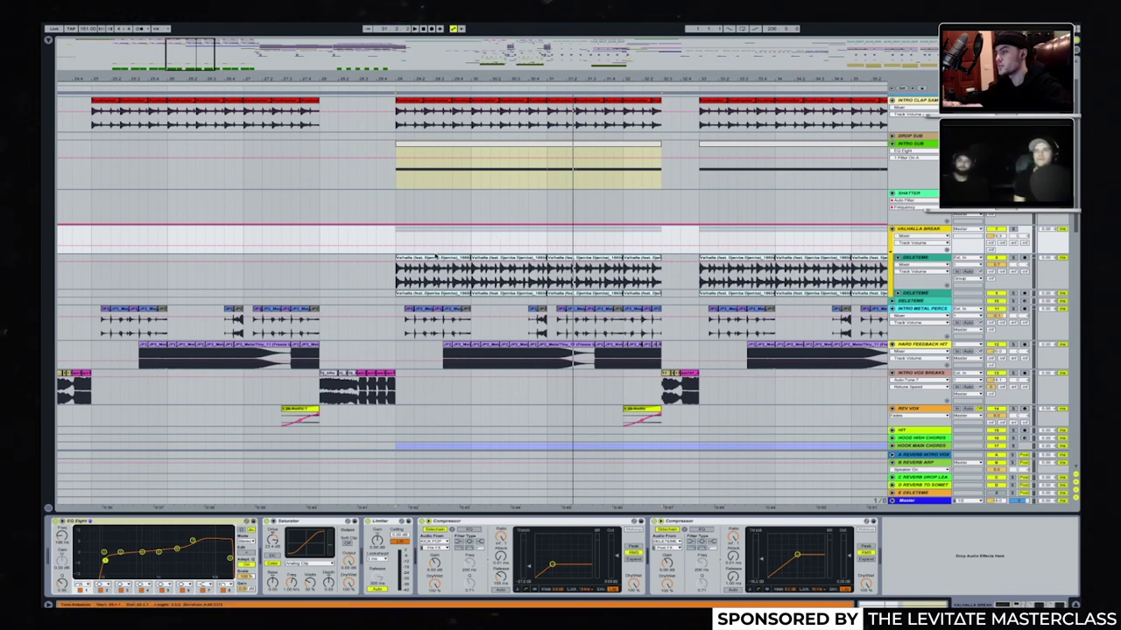
left_click(435, 256)
scroll(442, 280, "up", 1)
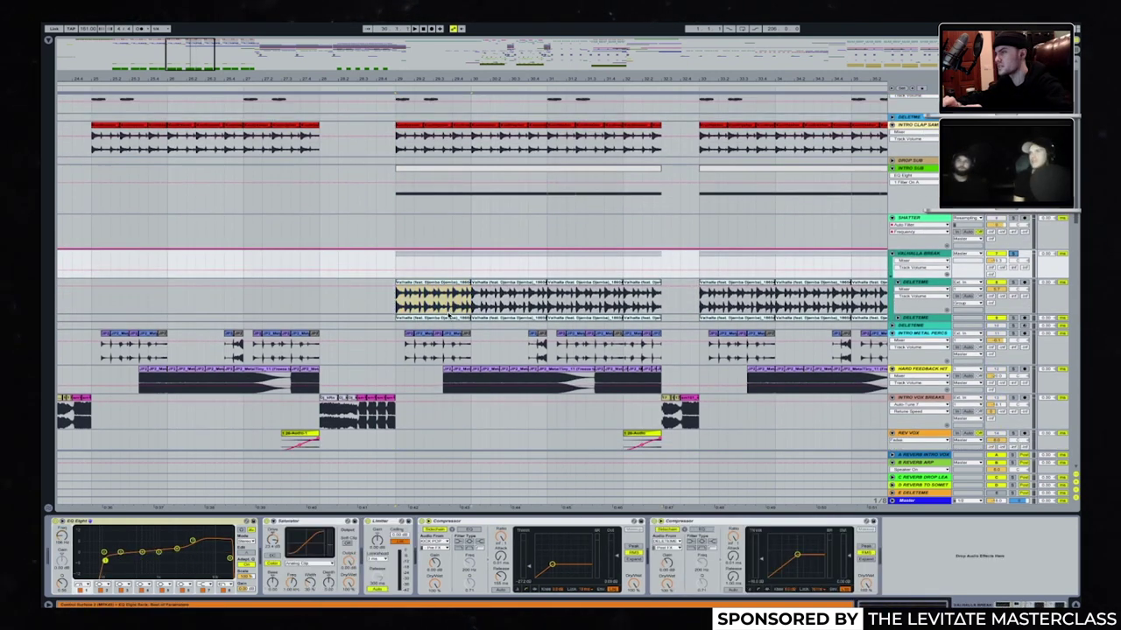
Inspect the lower DELETEME track's devices and its Valhalla clip's waveform inside the VALHALLA BREAK group, returning to the arrangement.
scroll(442, 289, "down", 1)
double_click(438, 254)
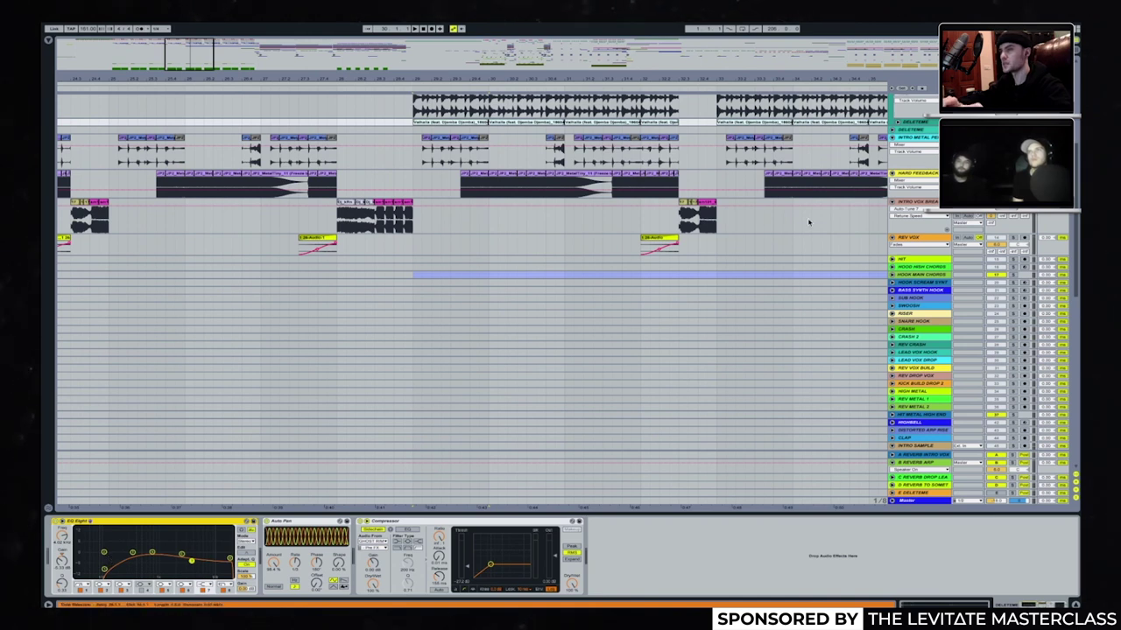
scroll(926, 157, "up", 4)
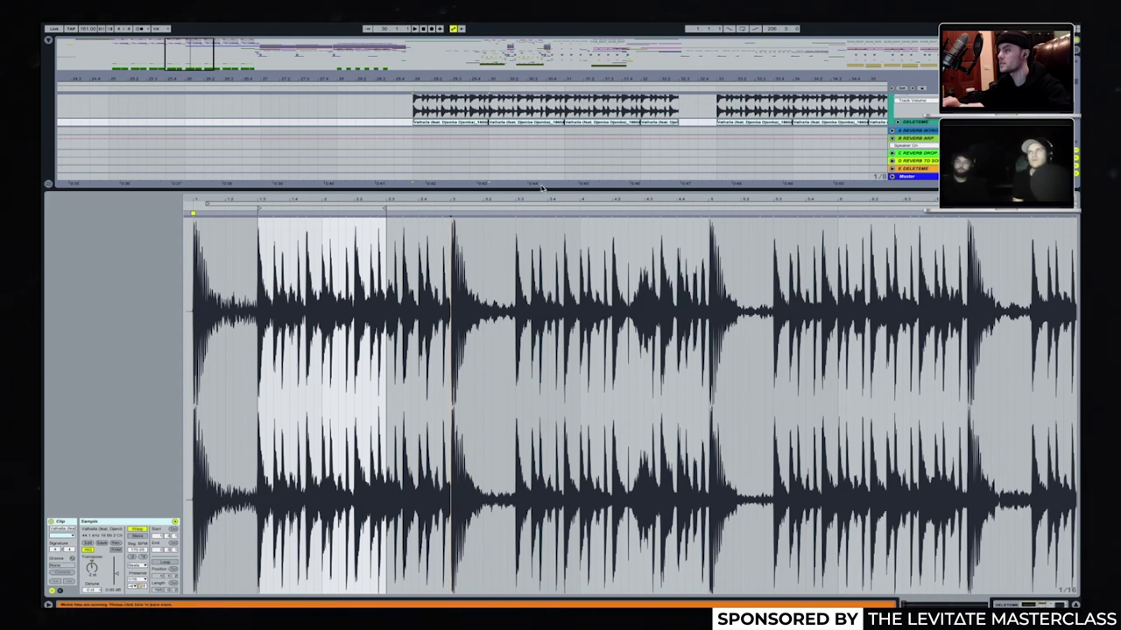
key("ctrl+alt+l")
scroll(470, 210, "up", 5)
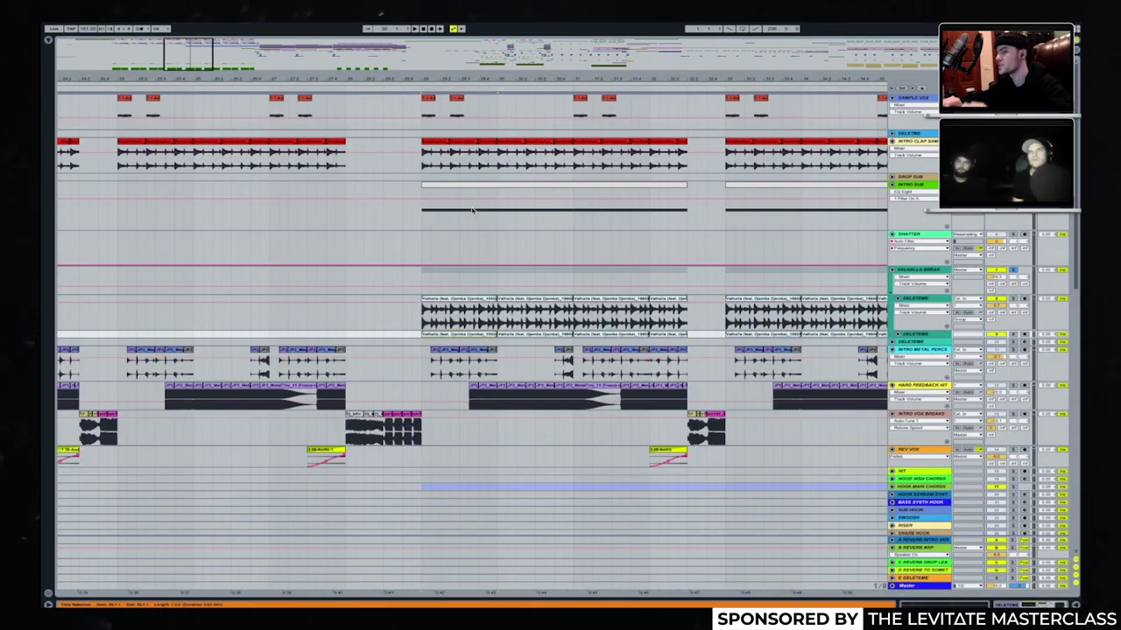
Compare the device chains of the upper DELETEME track and the VALHALLA BREAK group, and view the first Valhalla clip's waveform.
double_click(926, 300)
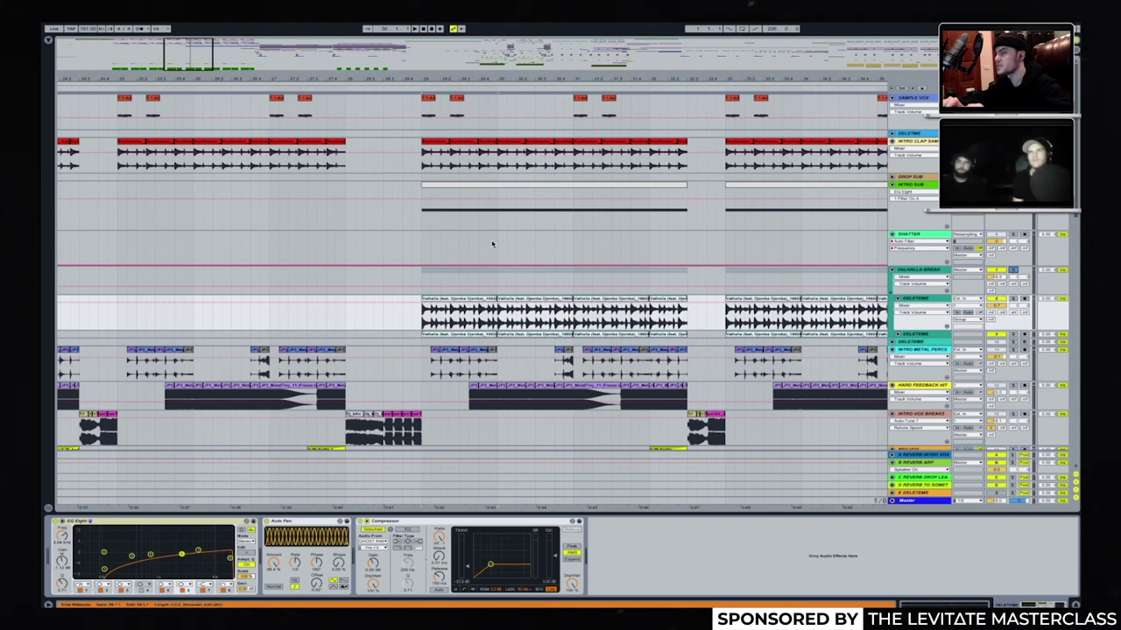
left_click(421, 281)
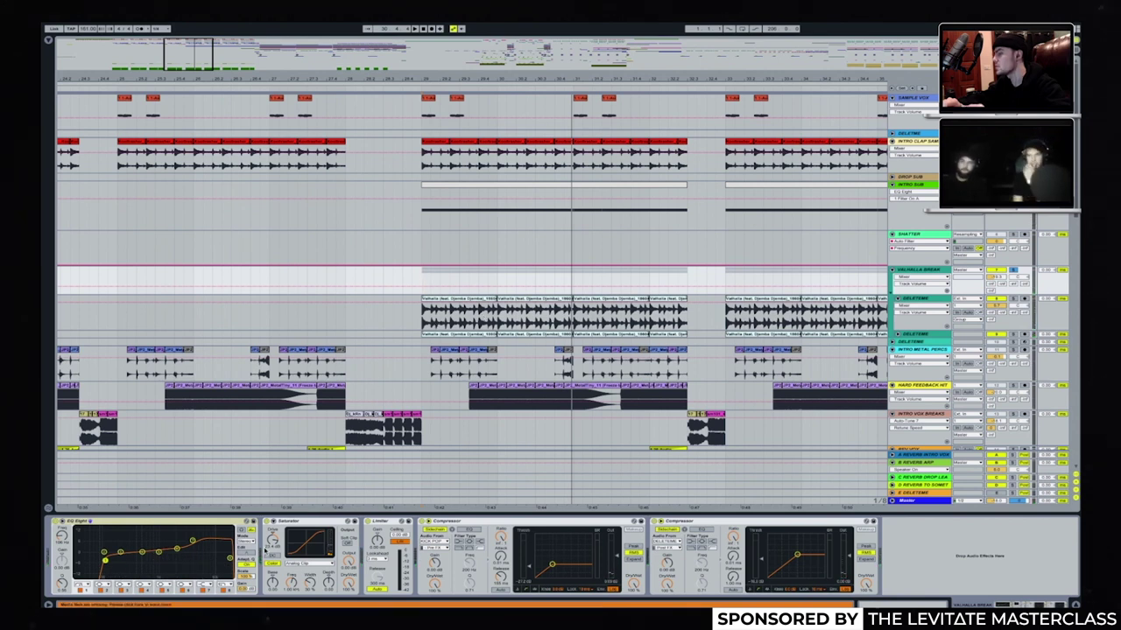
left_click(456, 300)
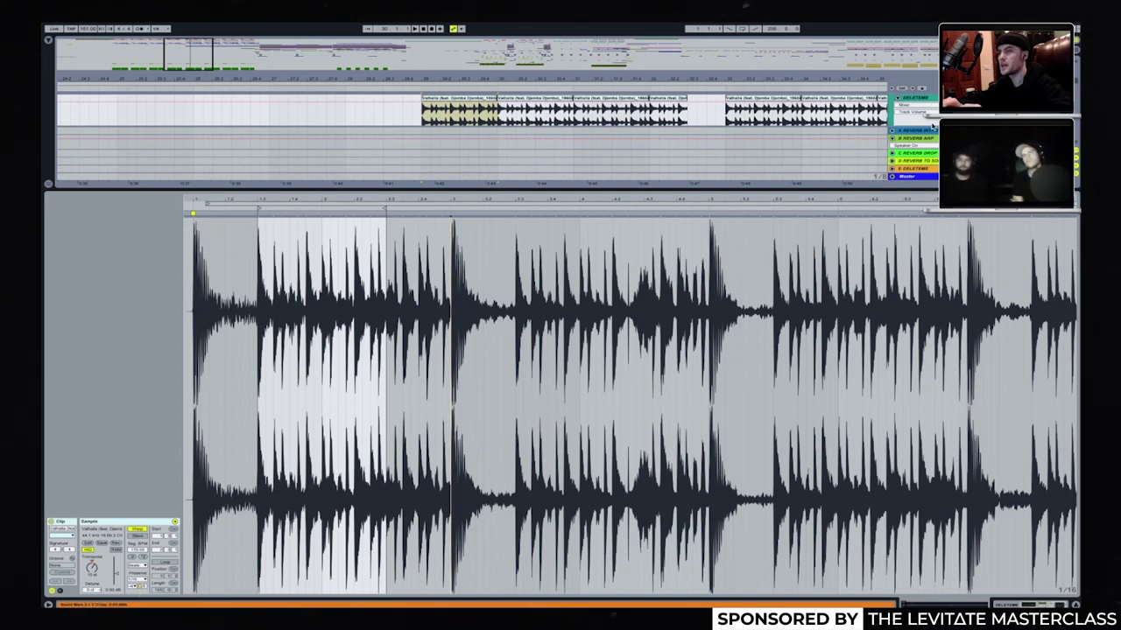
key("ctrl+alt+l")
scroll(543, 209, "up", 5)
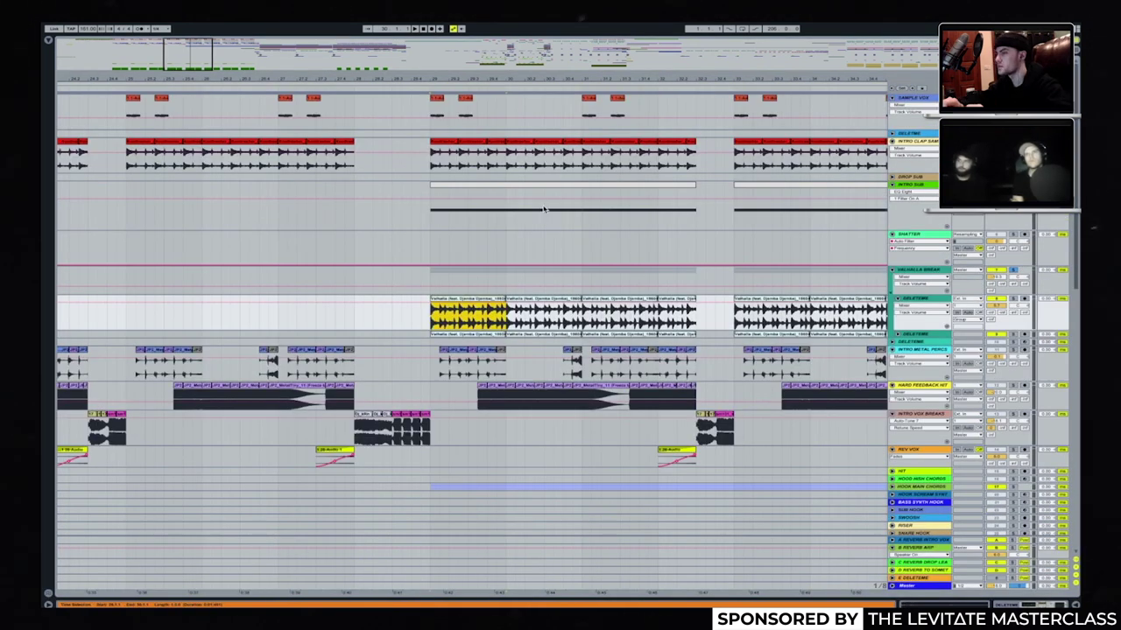
Reopen the upper DELETEME track's first Valhalla clip, examine its warp Preserve settings and audition the soloed break.
left_click(477, 311)
key("ctrl+alt+l")
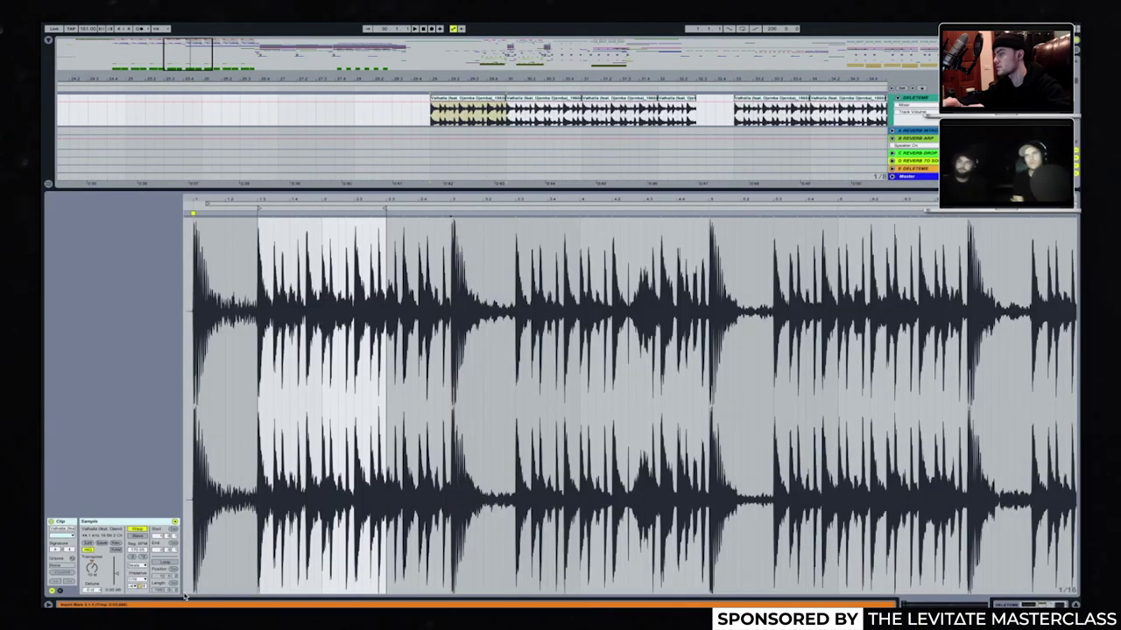
left_click(139, 582)
left_click(124, 581)
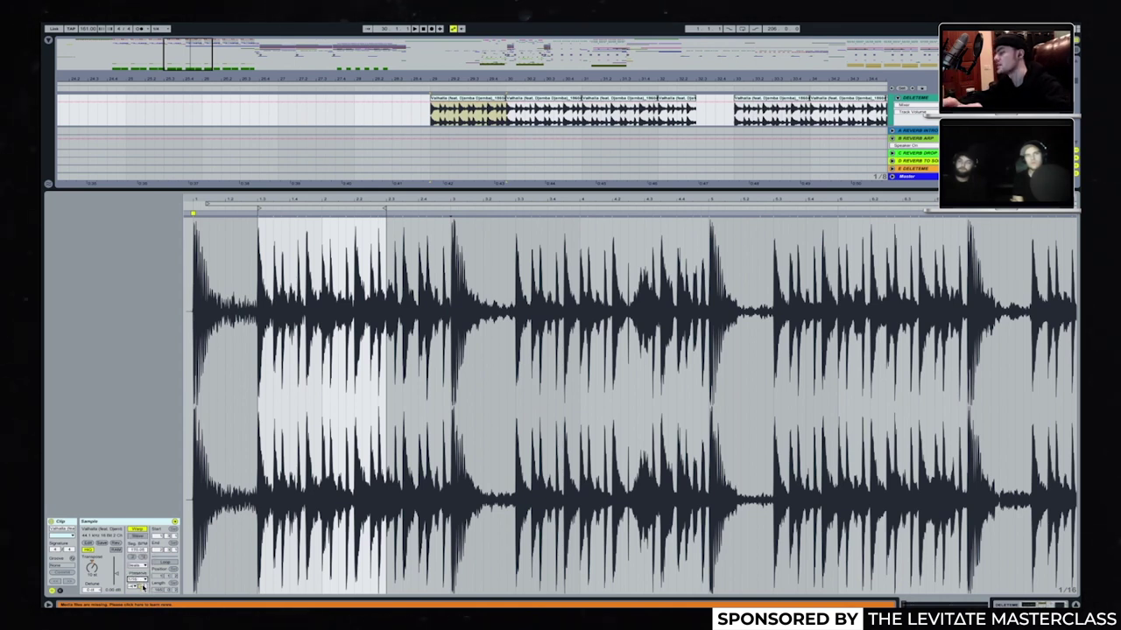
key("space")
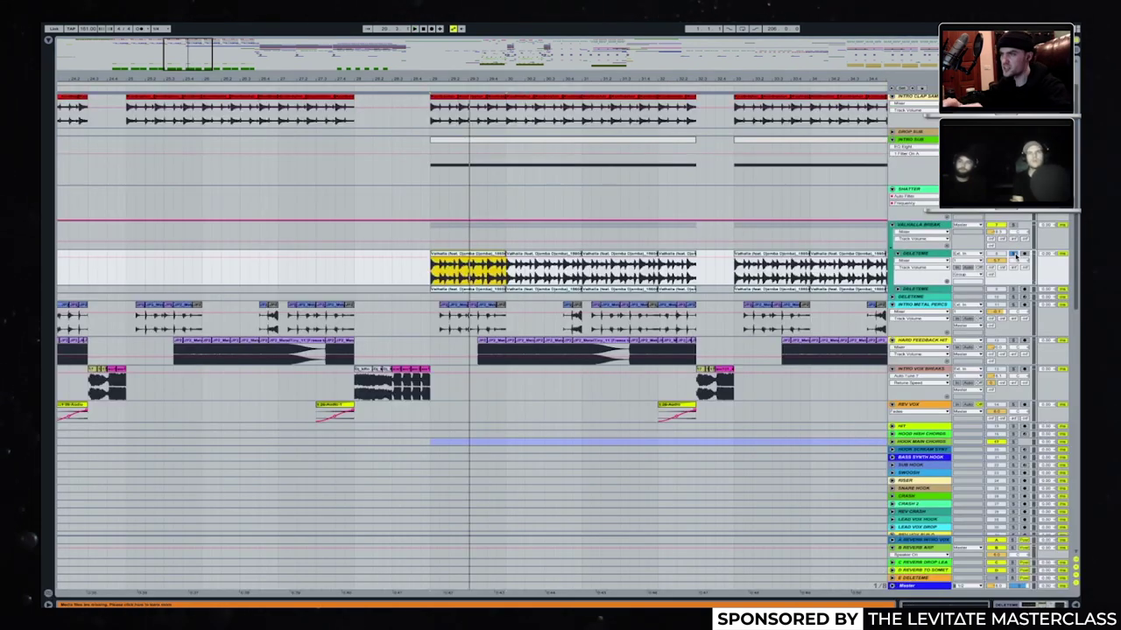
Play the full mix with the Valhalla break across bars 33 to 36.
left_click_drag(709, 86, 466, 86)
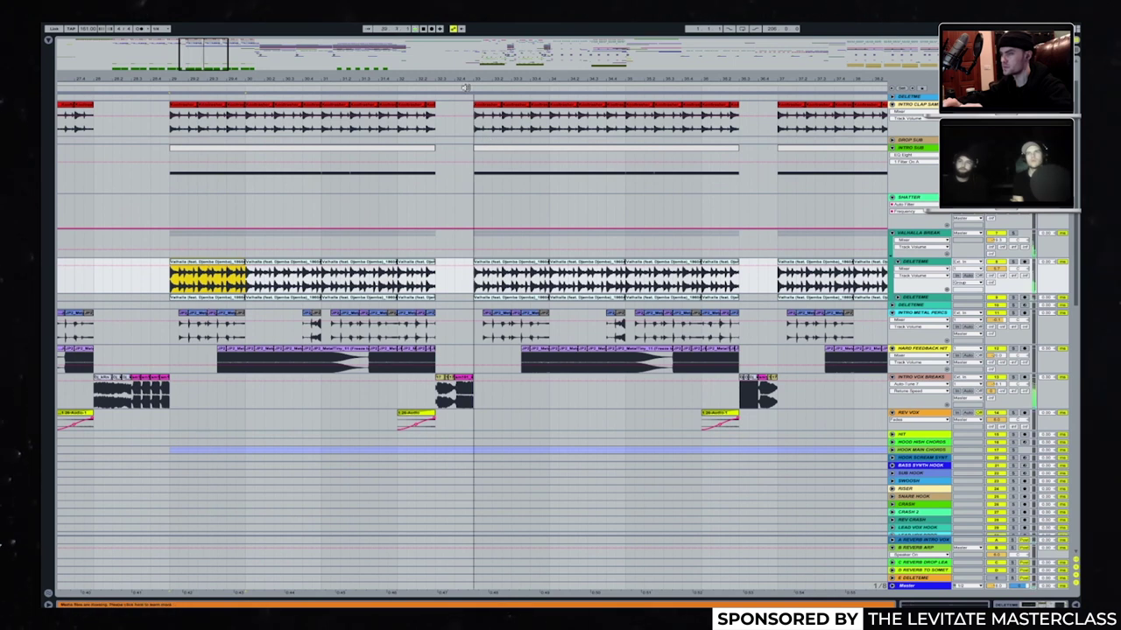
scroll(626, 241, "right", 5)
scroll(626, 239, "right", 5)
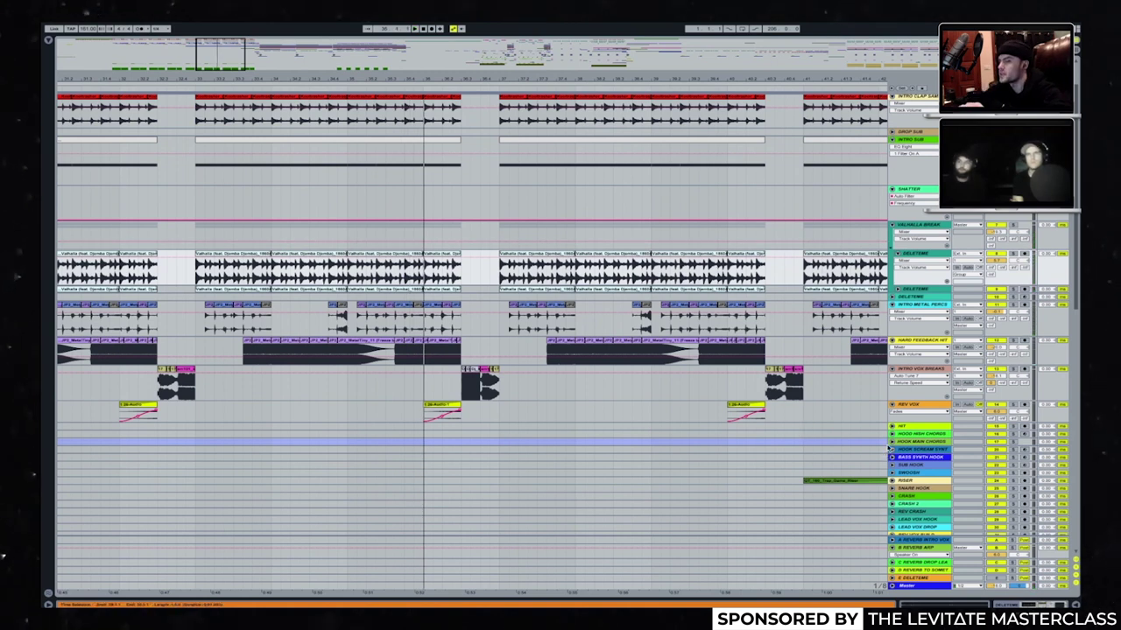
Unfold the HOOK MAIN CHORDS group to show its two chord tracks leading into the hook, and select the group.
left_click(892, 441)
scroll(615, 398, "down", 5)
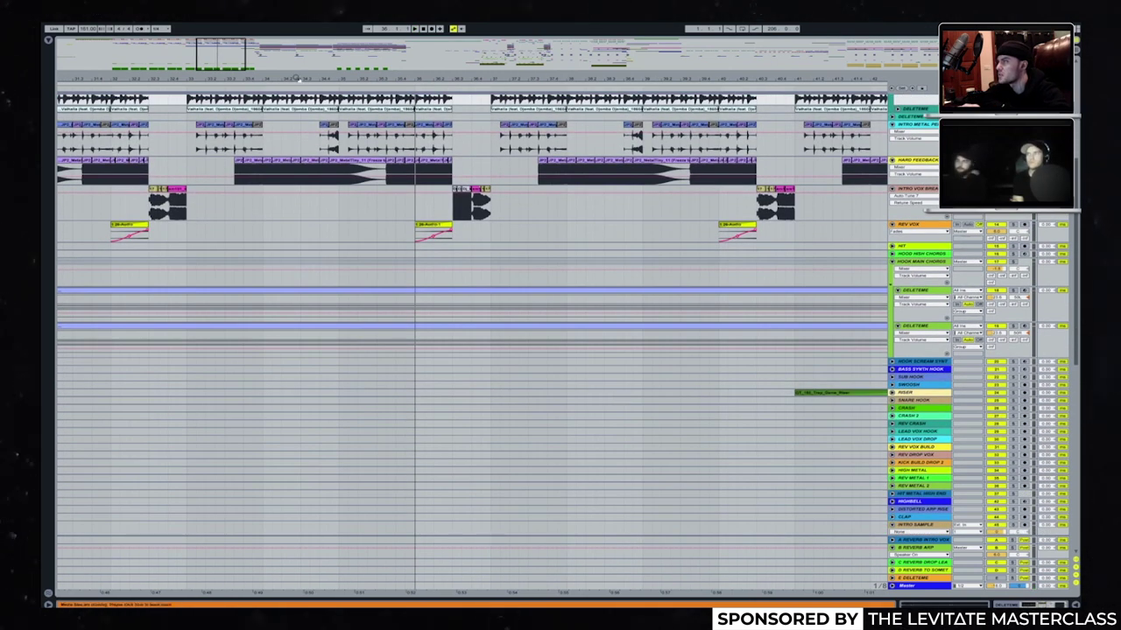
scroll(476, 262, "down", 3)
scroll(477, 262, "right", 3)
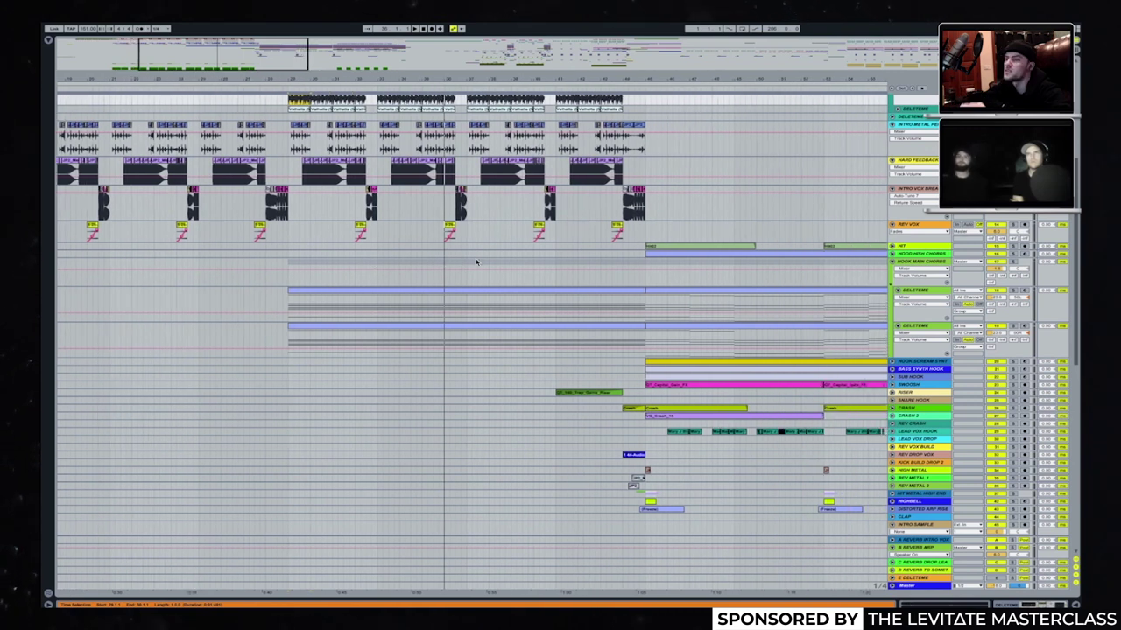
left_click(910, 264)
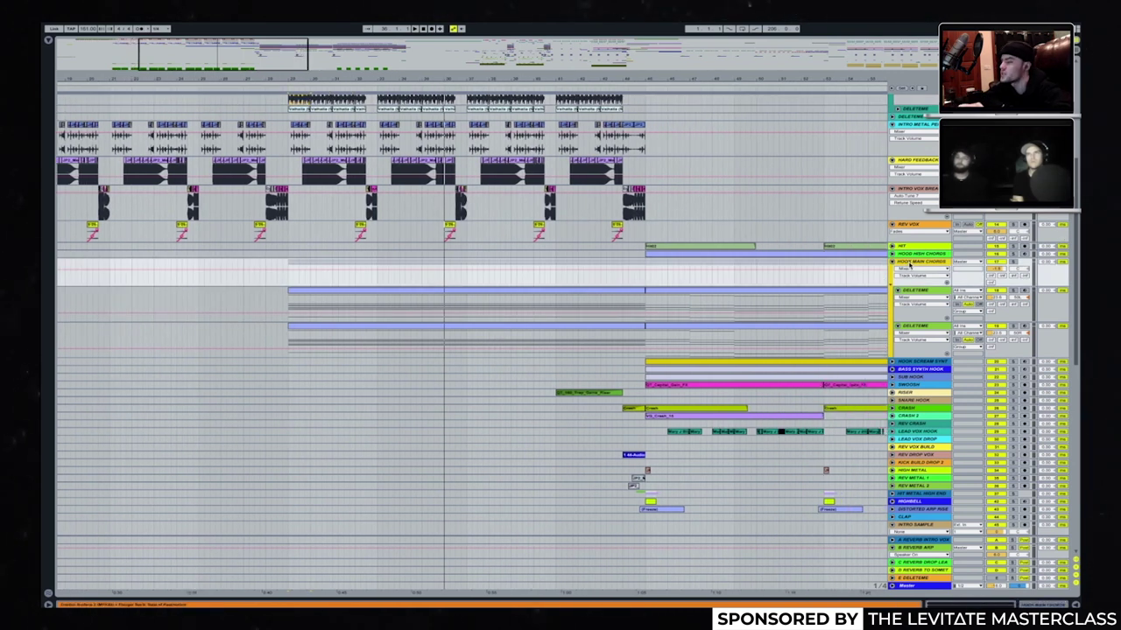
Examine the HOOK MAIN CHORDS group's device chain from the Flanger and EQ Eights through to the last Compressor.
double_click(932, 269)
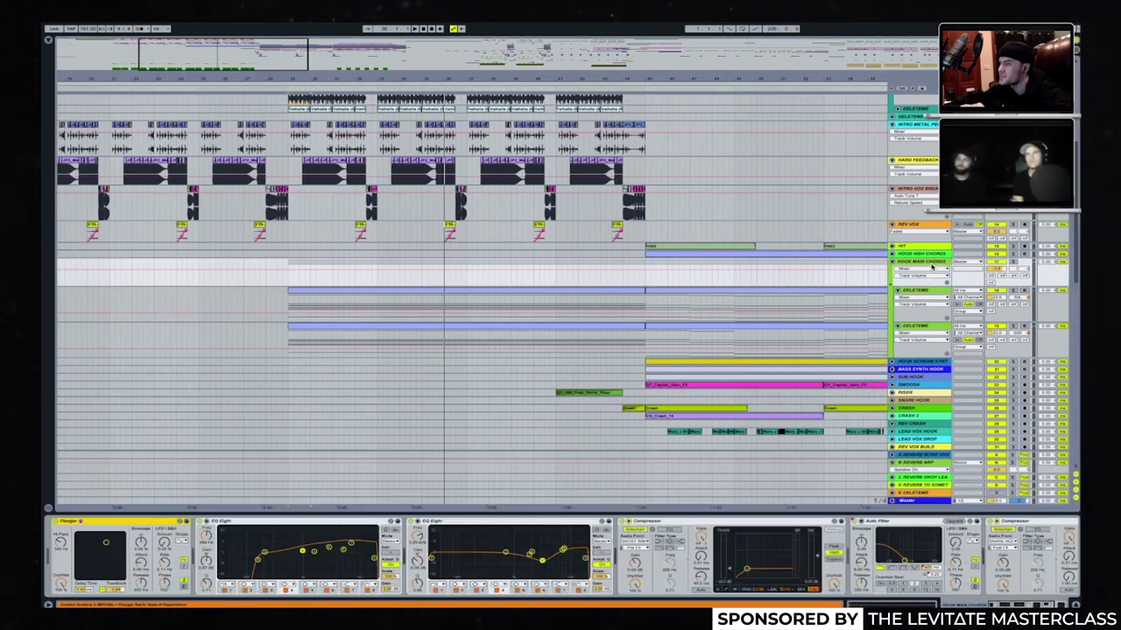
scroll(511, 589, "right", 3)
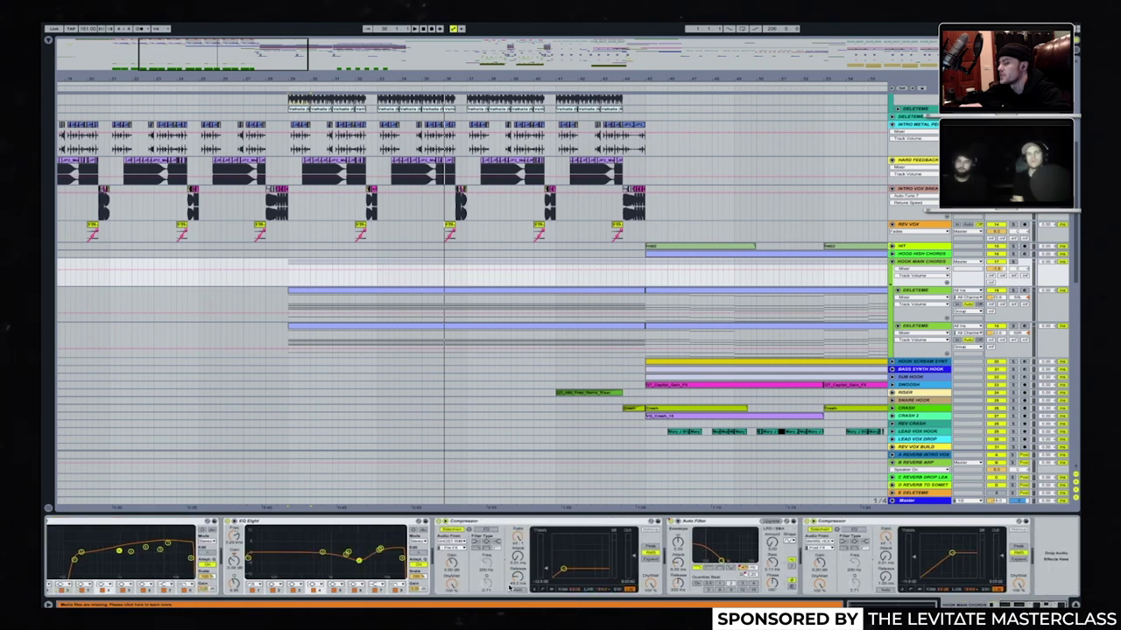
scroll(511, 589, "left", 3)
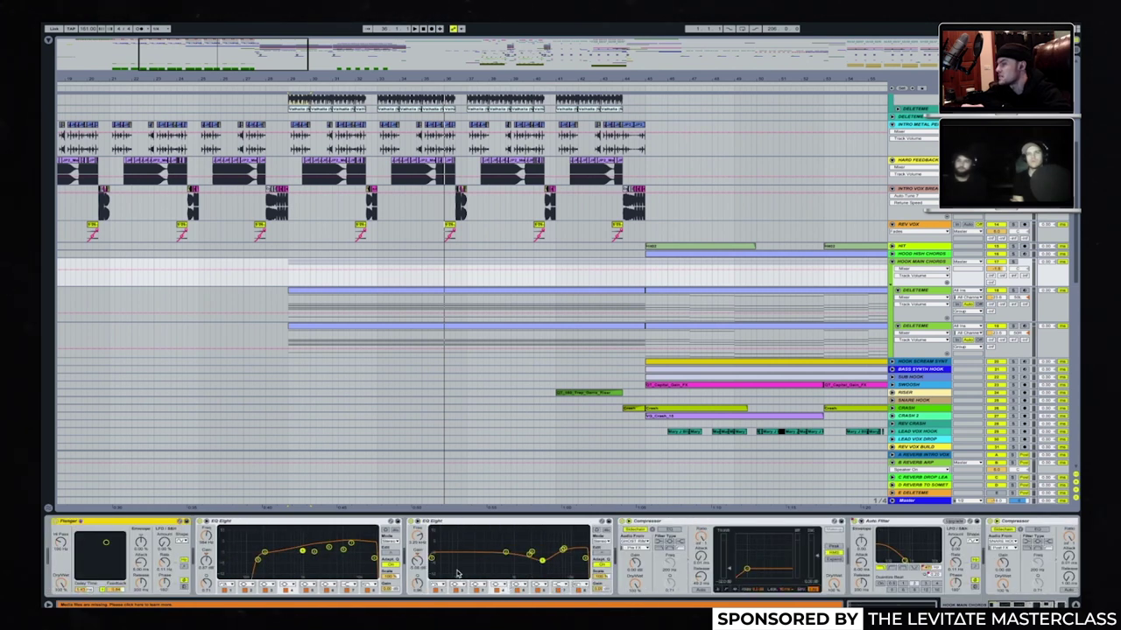
scroll(378, 570, "right", 2)
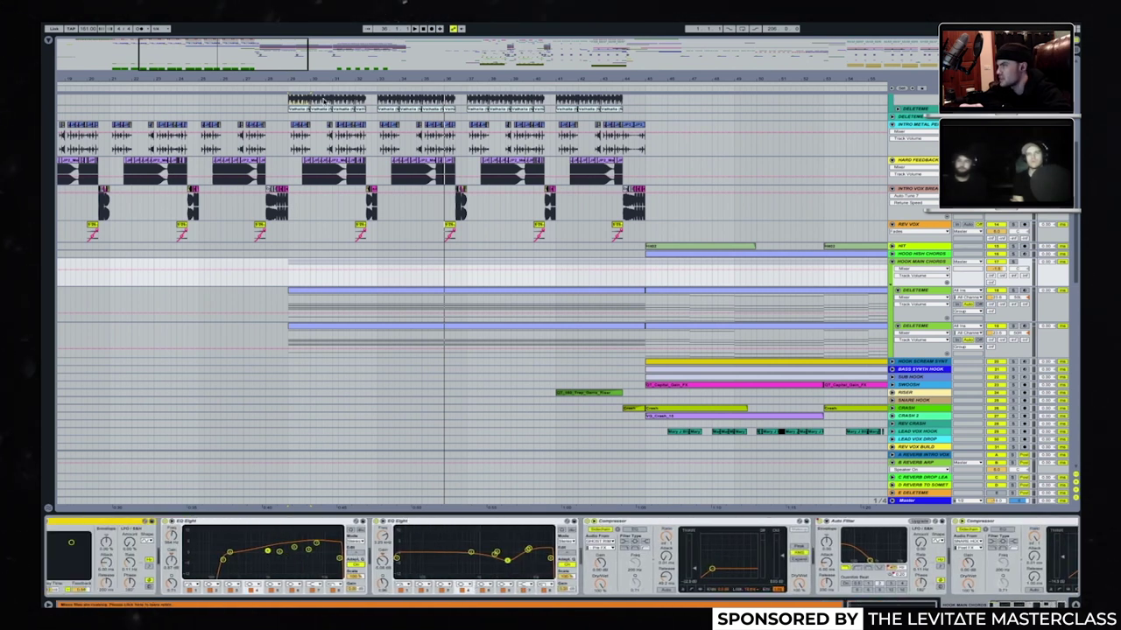
scroll(435, 574, "left", 2)
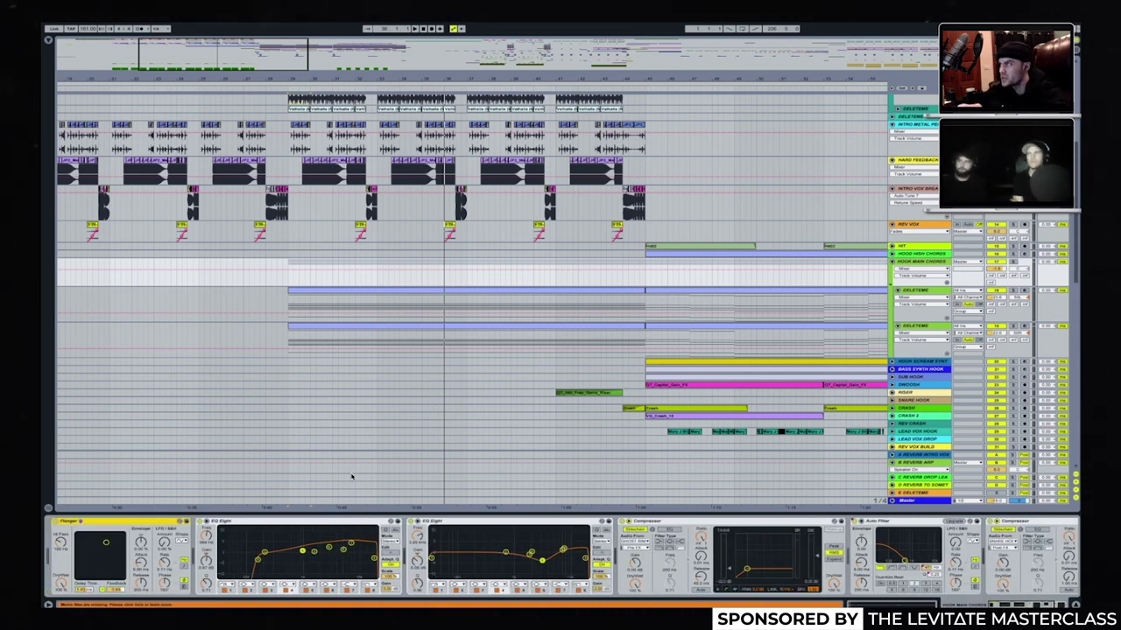
scroll(560, 556, "right", 2)
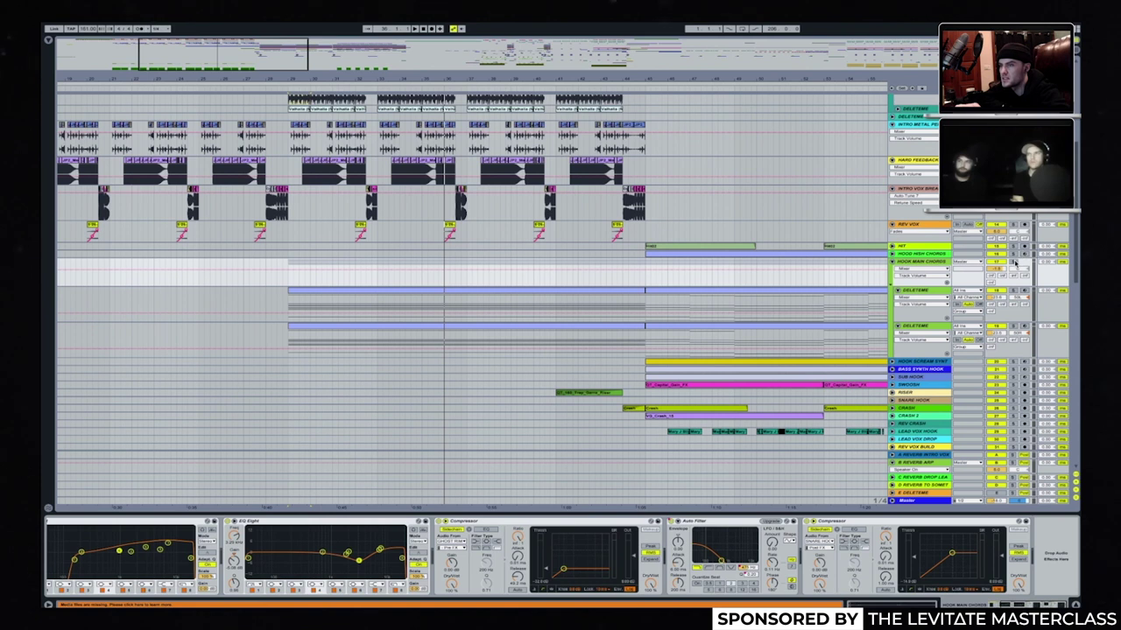
View the Operator instruments on the two DELETEME chord tracks inside the HOOK MAIN CHORDS group.
left_click(924, 291)
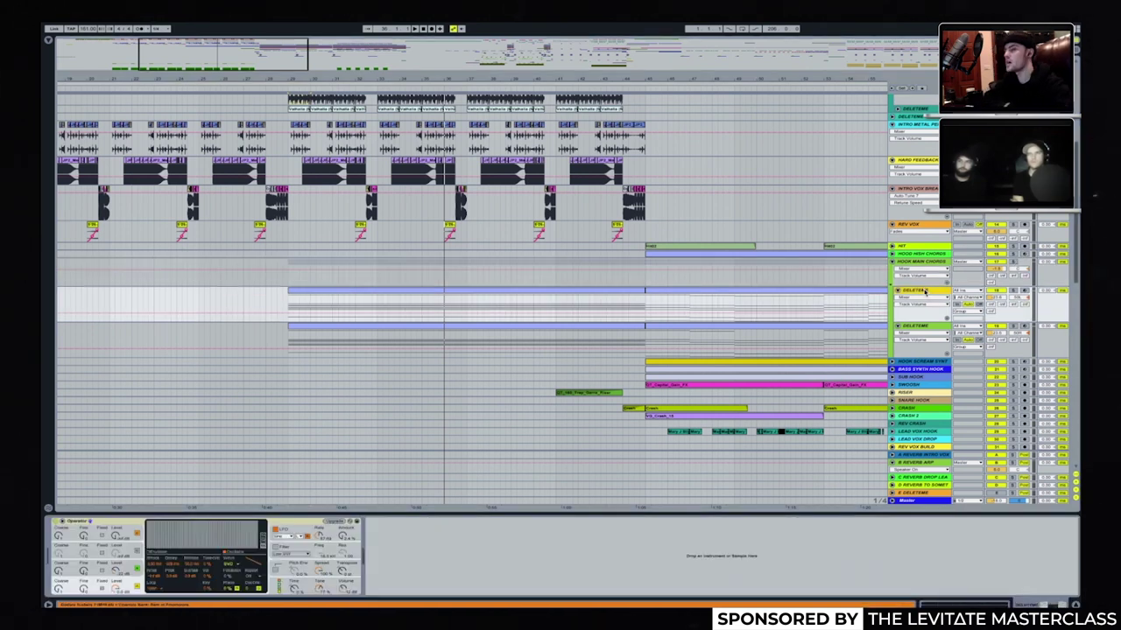
key("Down")
key("Up")
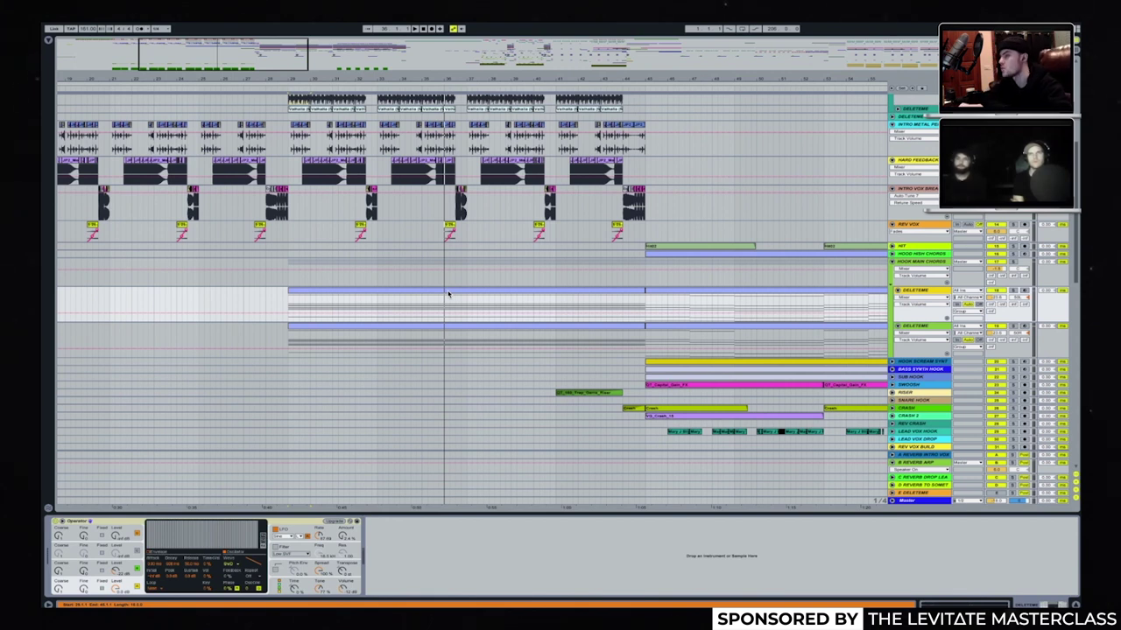
Open the first chord clips of the upper and lower DELETEME tracks and compare their sustained MIDI notes.
double_click(447, 294)
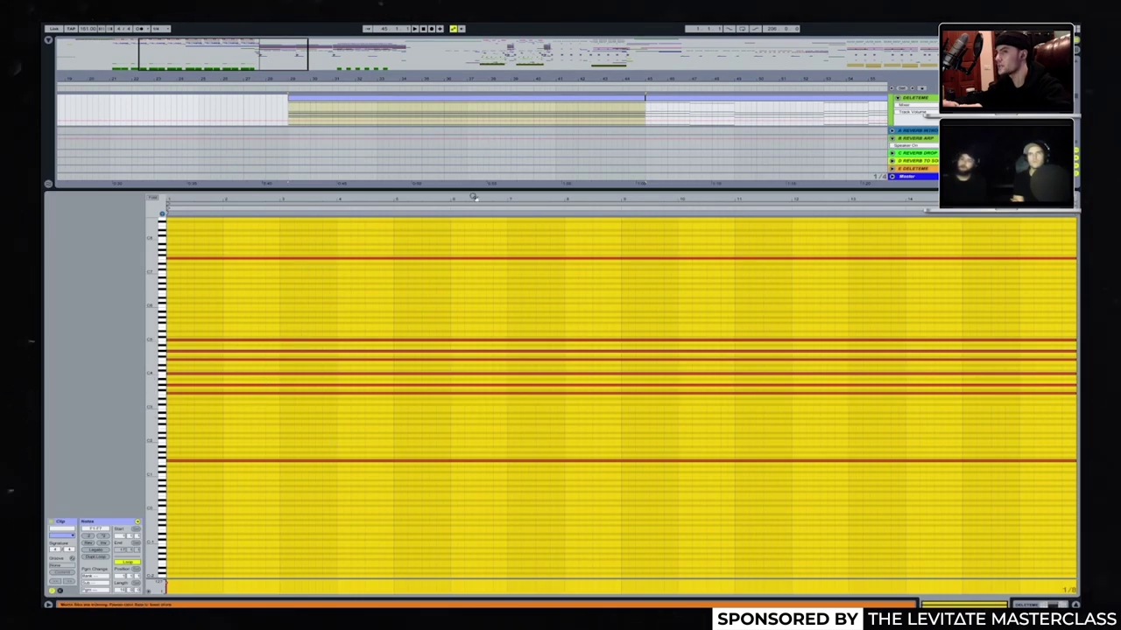
key("ctrl+alt+l")
scroll(477, 262, "up", 5)
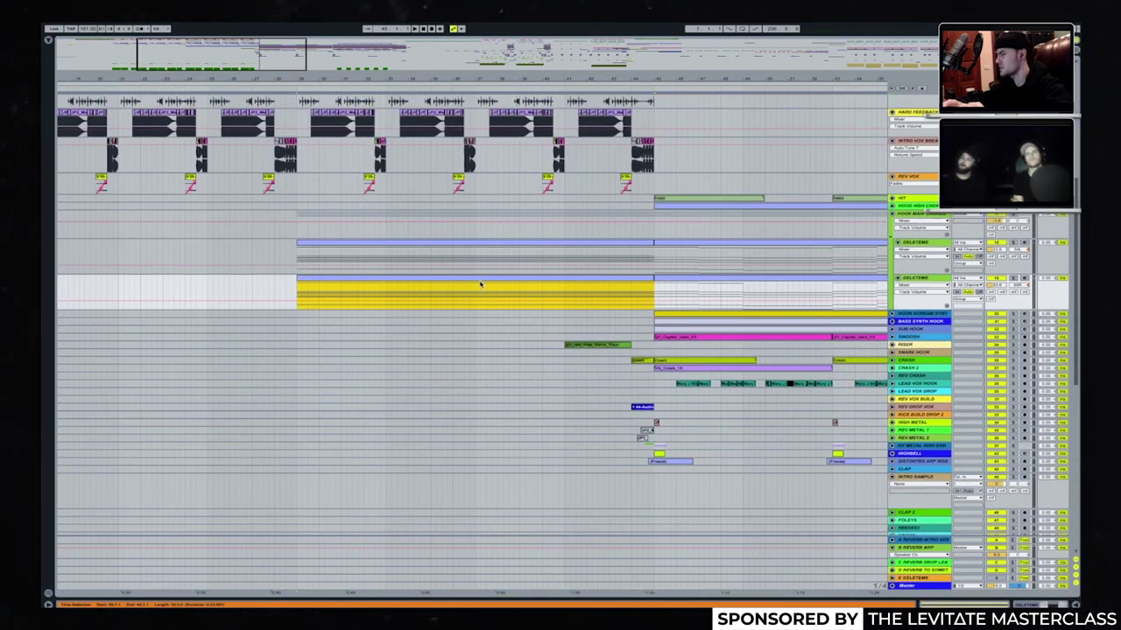
double_click(480, 280)
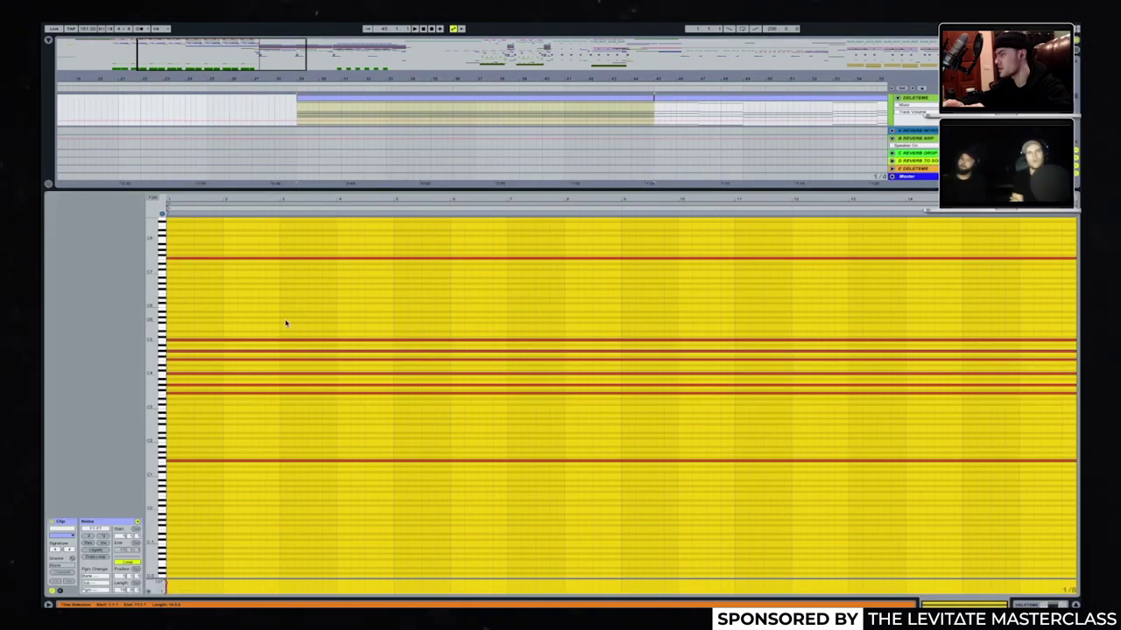
left_click(234, 347)
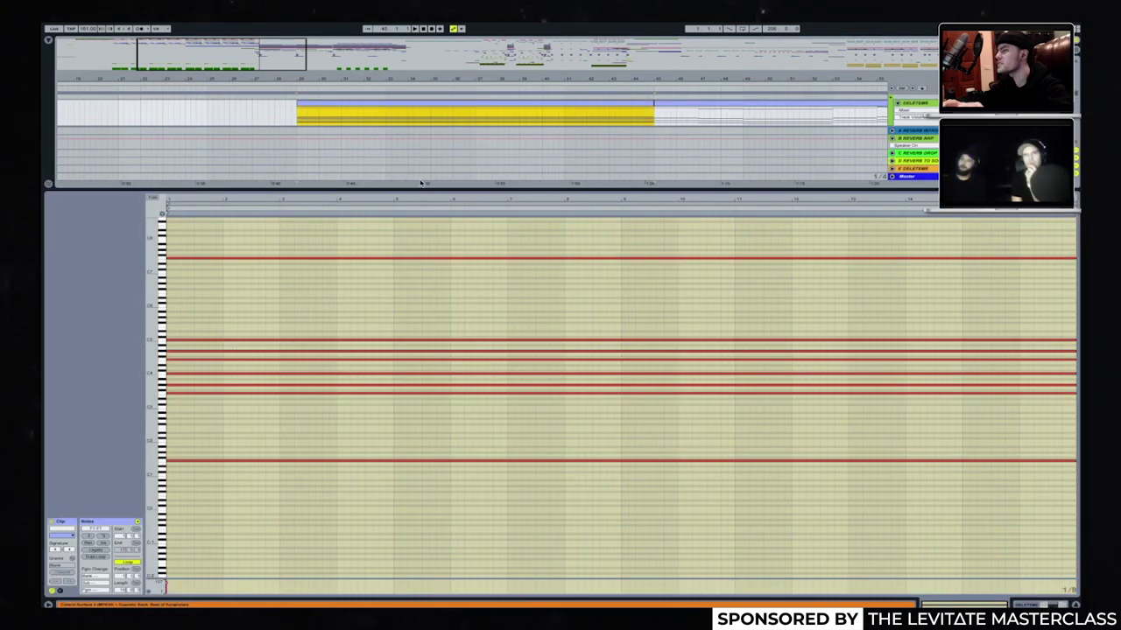
Insert an empty MIDI clip from bar 13 to bar 25 on the upper DELETEME chord track.
key("shift+Tab")
scroll(648, 293, "down", 5)
scroll(658, 300, "up", 8)
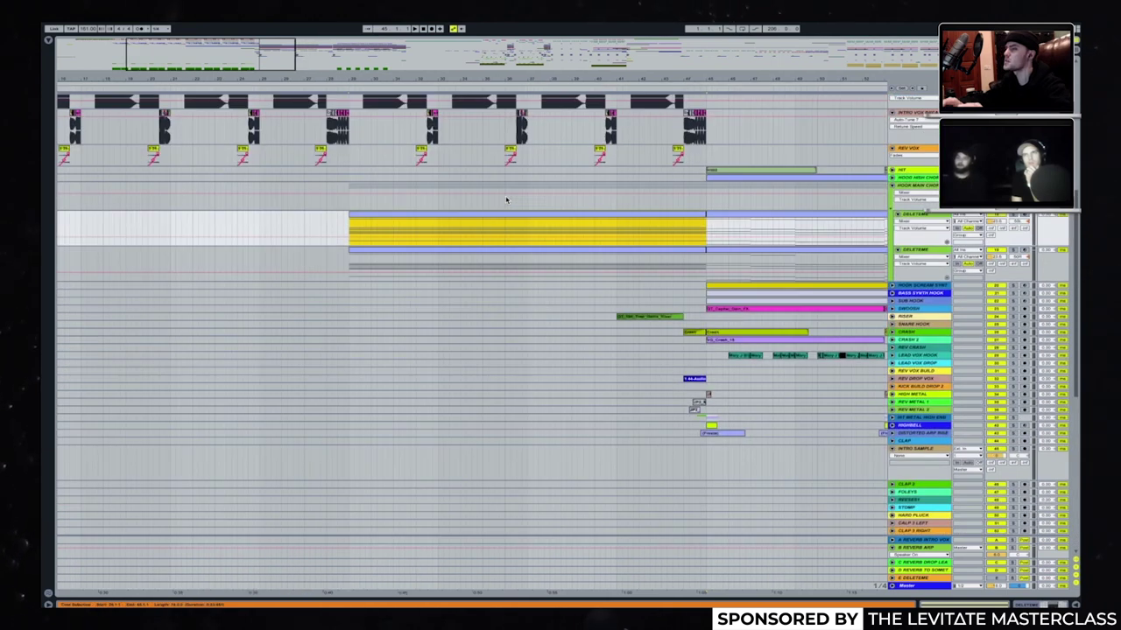
scroll(658, 299, "left", 10)
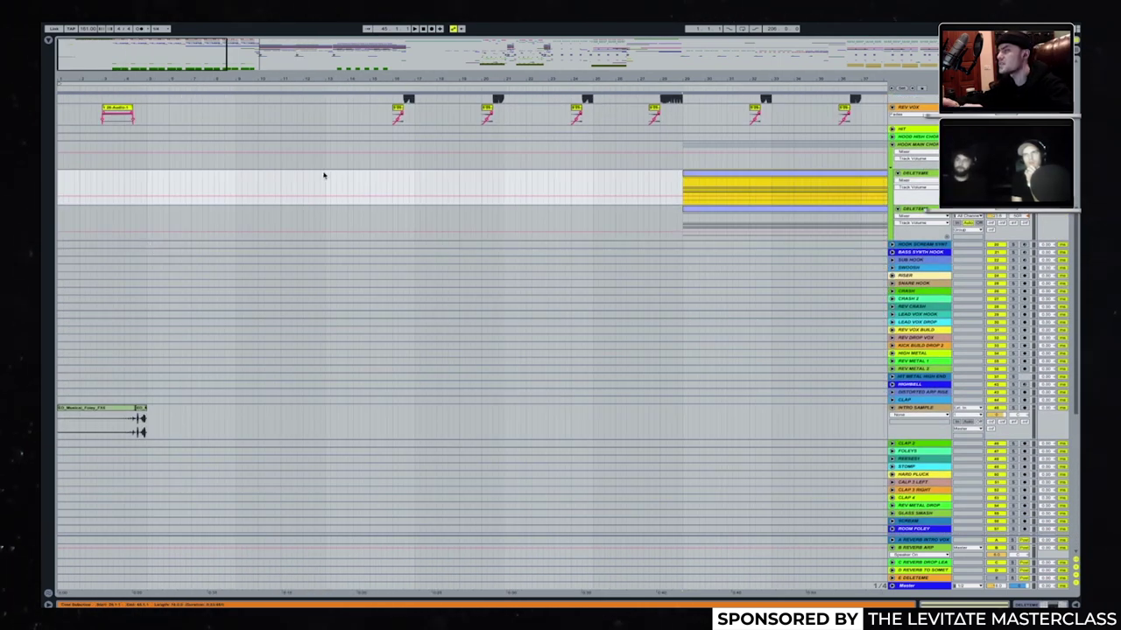
left_click_drag(325, 176, 399, 181)
left_click(587, 175, "shift")
left_click(593, 178, "shift")
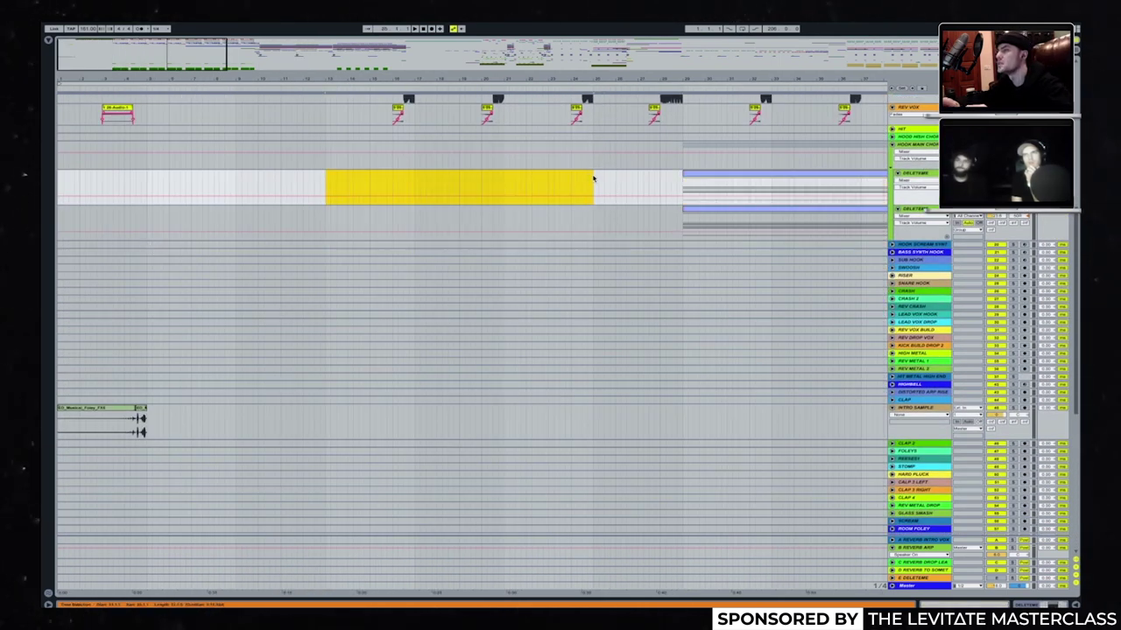
right_click(581, 176)
left_click(632, 222)
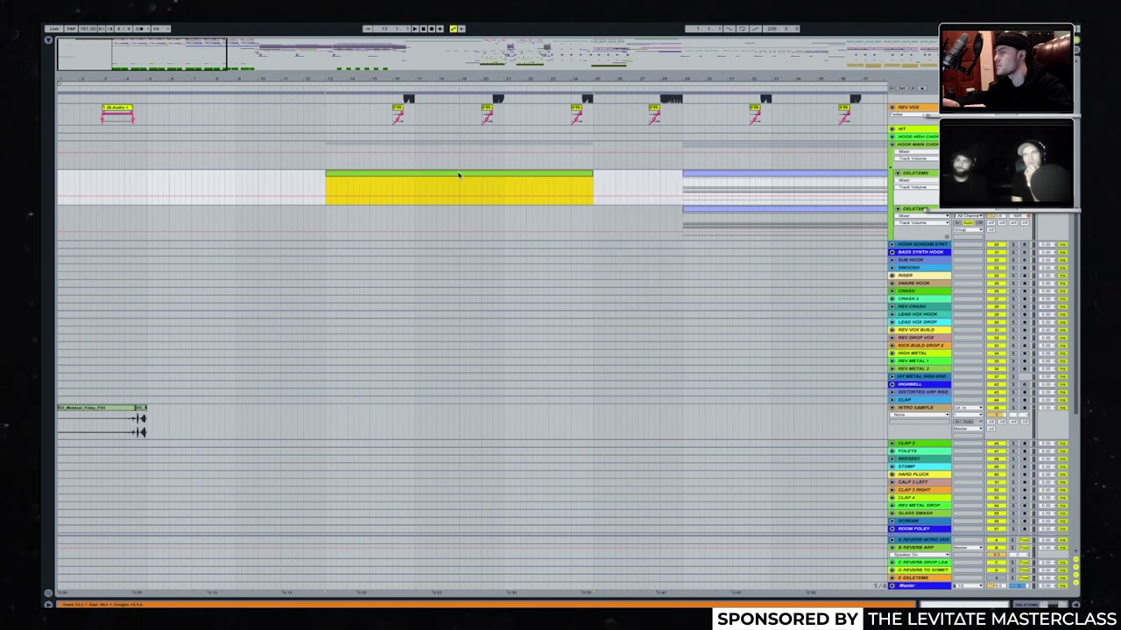
Fill the new clip with a two-bar F minor chord stacked over two octaves: F3, G#3, C4, F4, G#4 and C5.
double_click(458, 175)
scroll(304, 422, "up", 2)
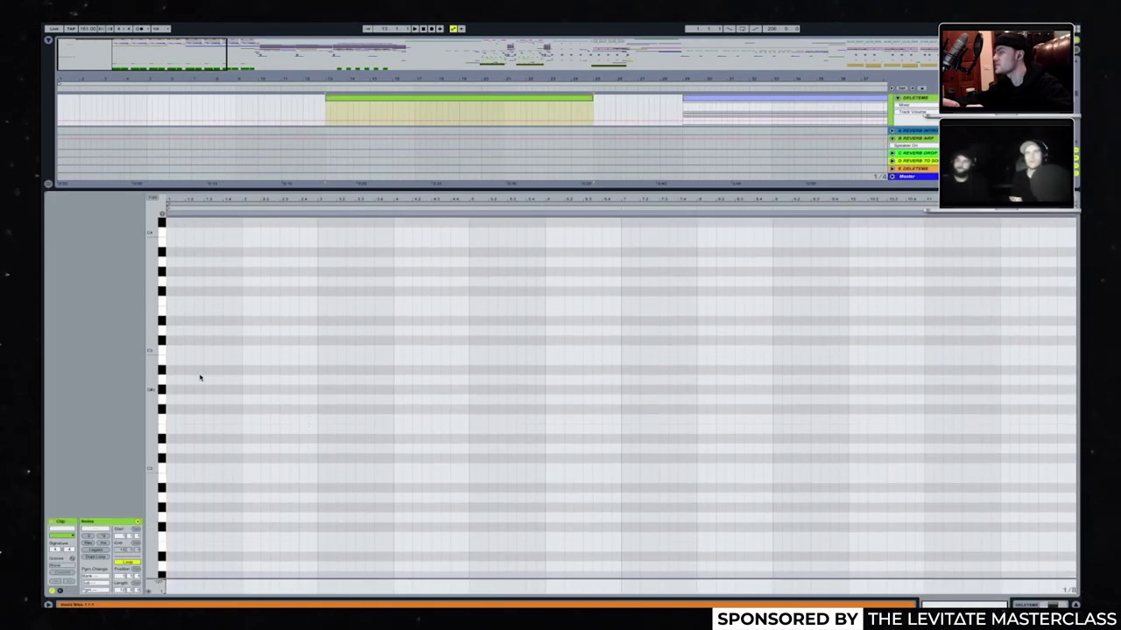
double_click(167, 350)
left_click_drag(166, 351, 308, 305)
left_click_drag(239, 304, 251, 265)
scroll(259, 407, "up", 3)
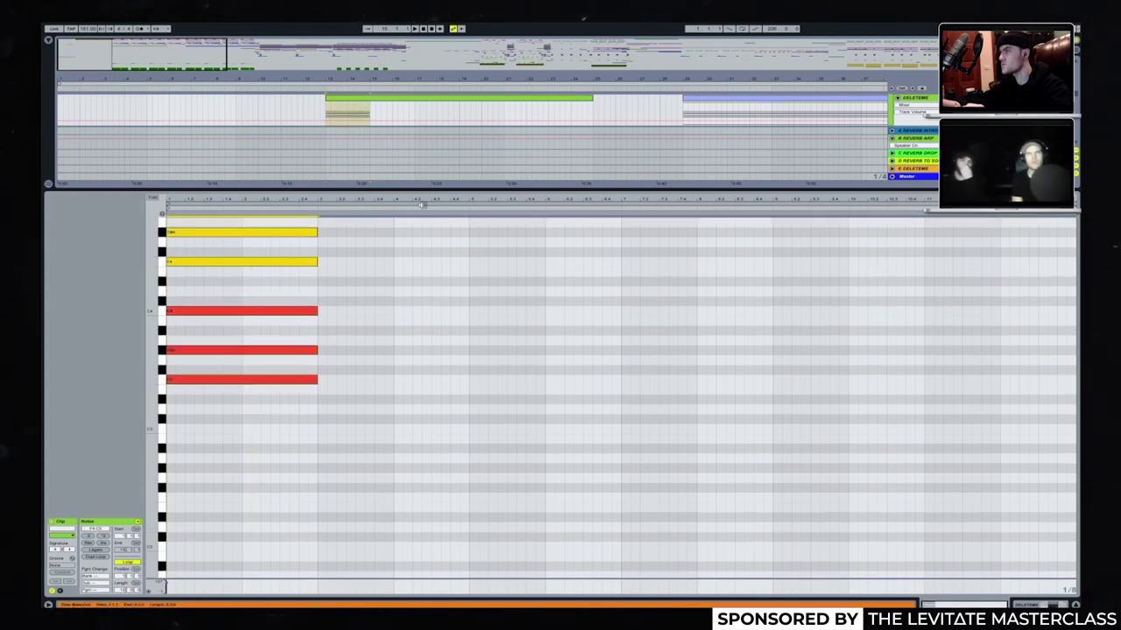
double_click(438, 186)
Copy the new chord clip to bar 13 on the lower DELETEME track and open the copy's notes.
scroll(434, 180, "up", 5)
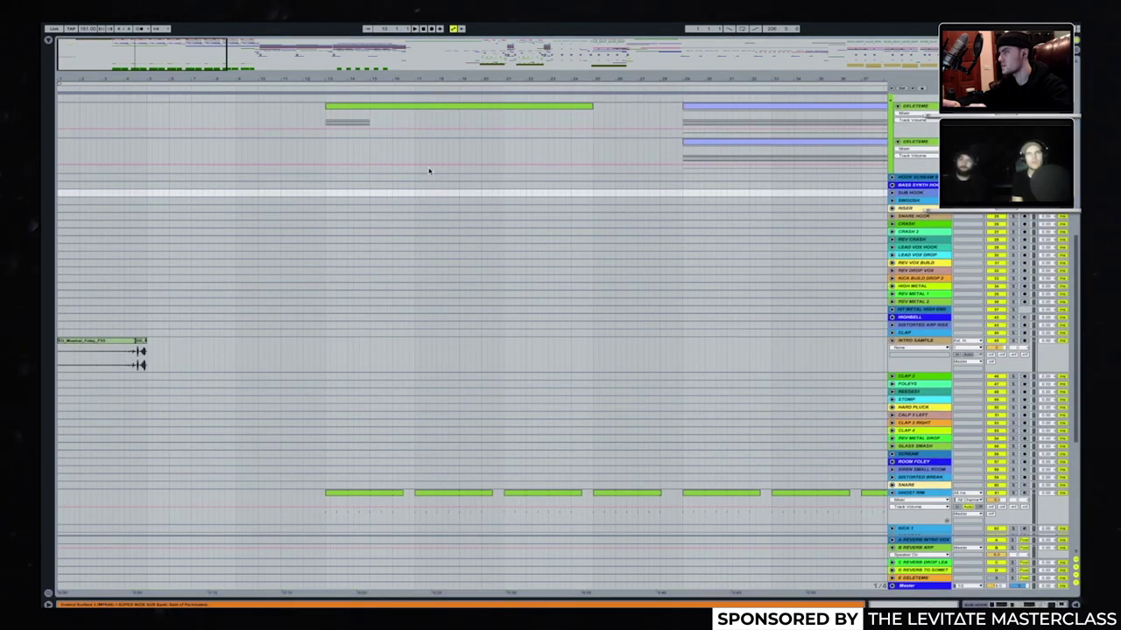
left_click(393, 219)
left_click(324, 248)
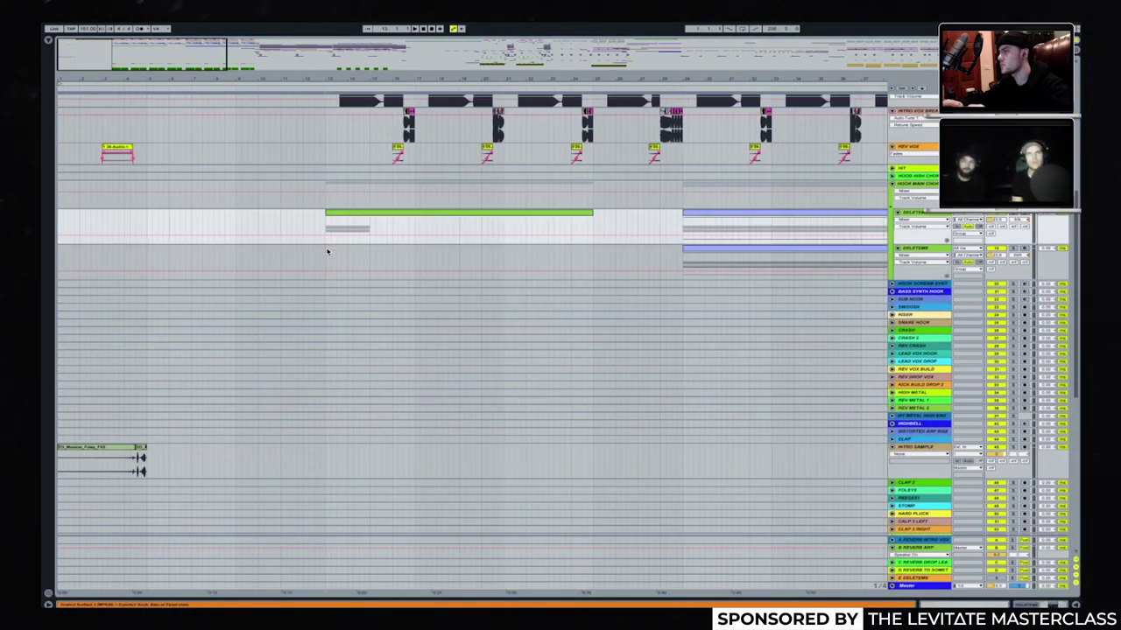
left_click(348, 252)
double_click(348, 252)
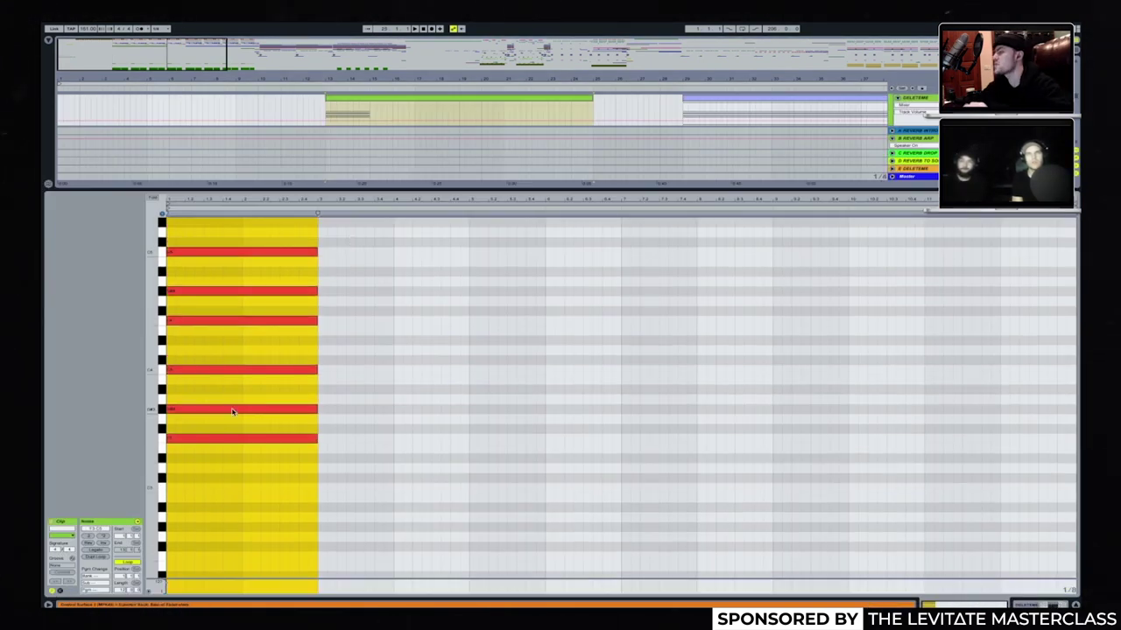
Delete G#3, F4 and C5 from the lower clip, keeping every other chord note.
double_click(232, 410)
double_click(238, 322)
double_click(246, 254)
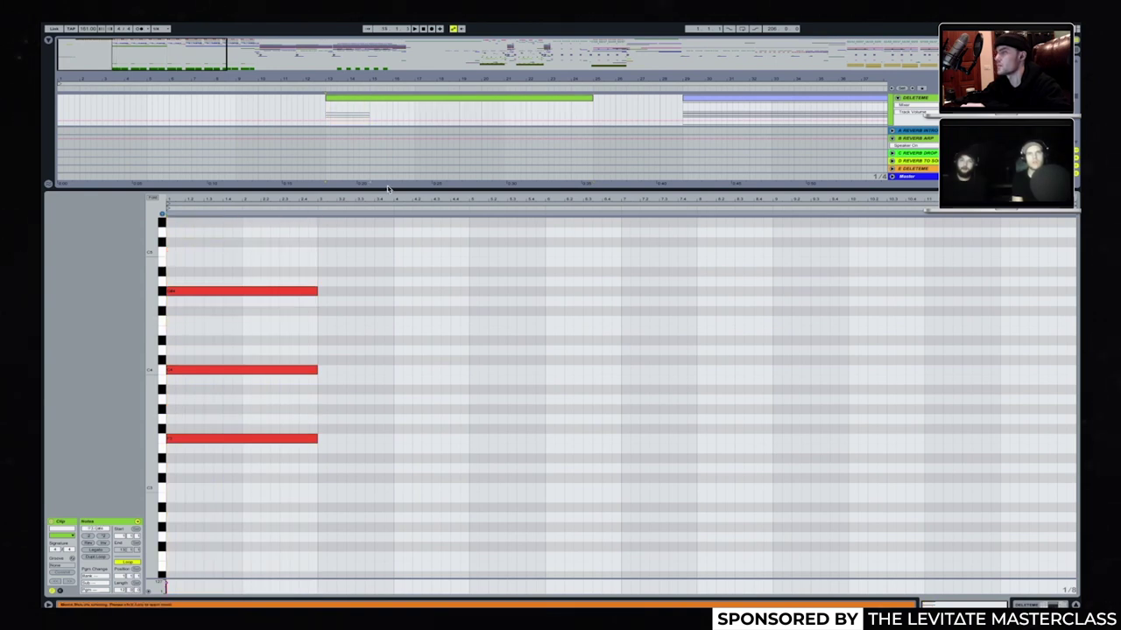
double_click(384, 187)
Reopen the upper and lower test clips in turn and compare which chord notes each one holds.
scroll(382, 167, "up", 3)
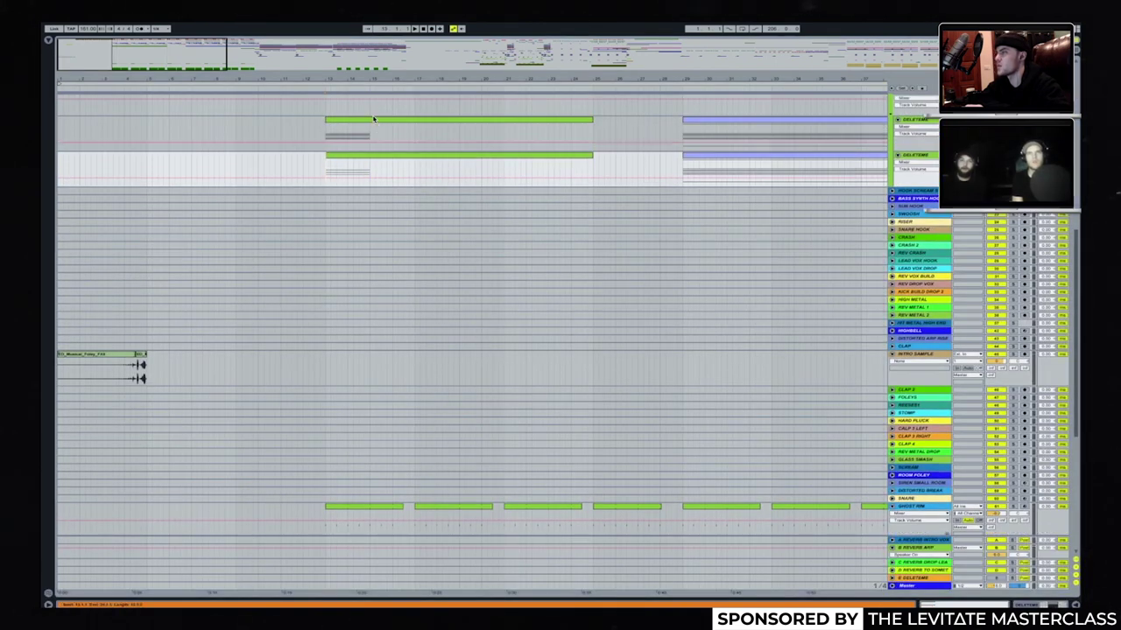
left_click(373, 119)
double_click(373, 118)
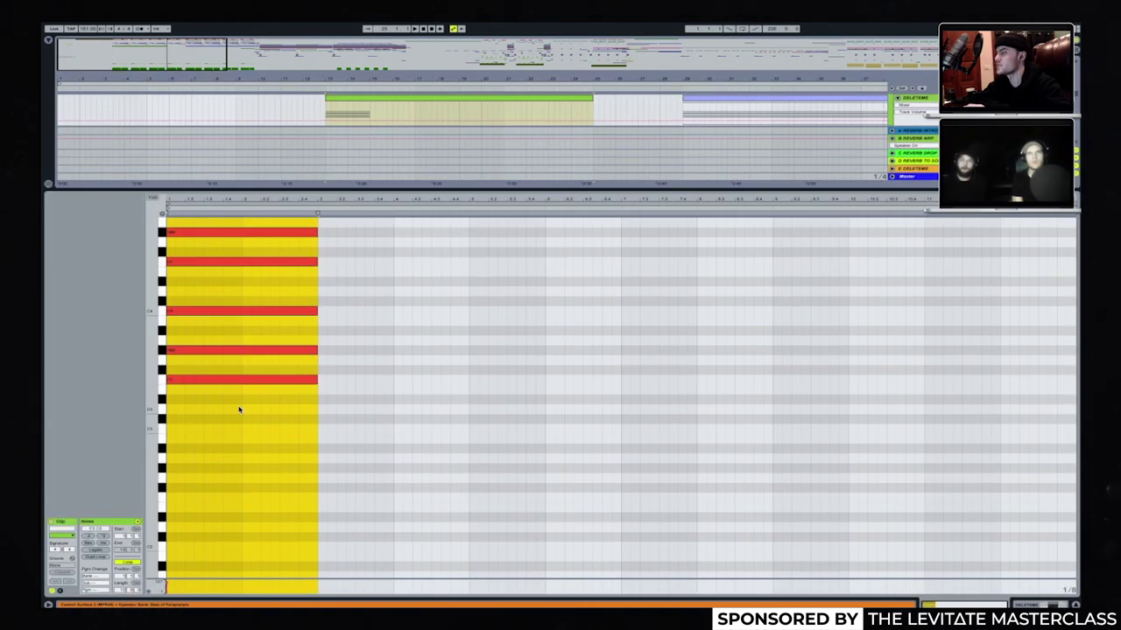
double_click(382, 192)
left_click(377, 147)
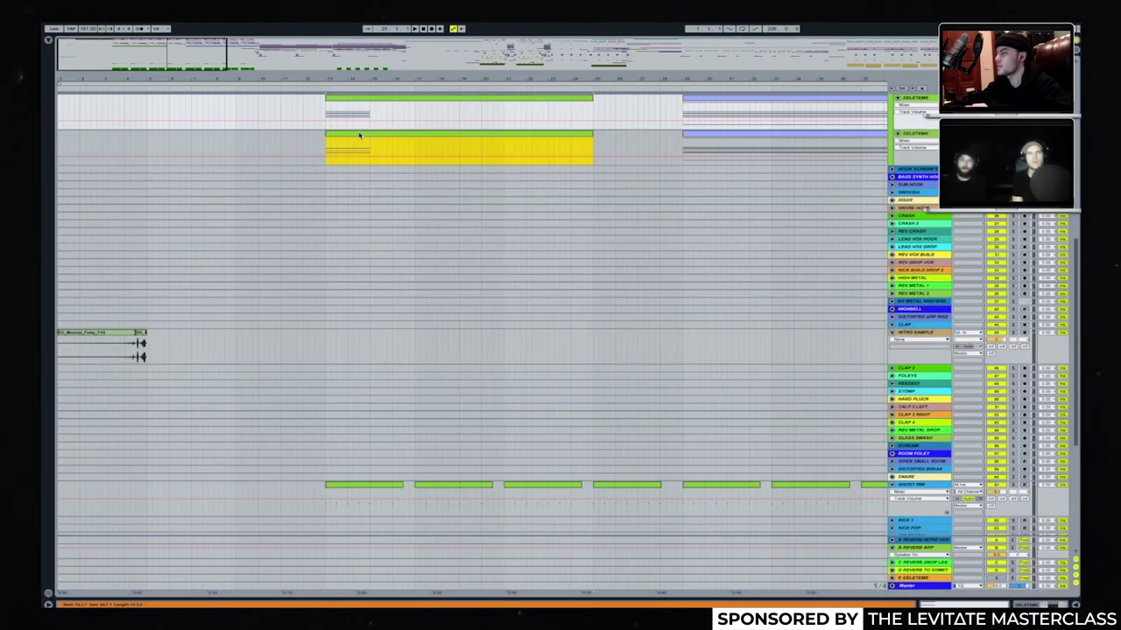
double_click(377, 147)
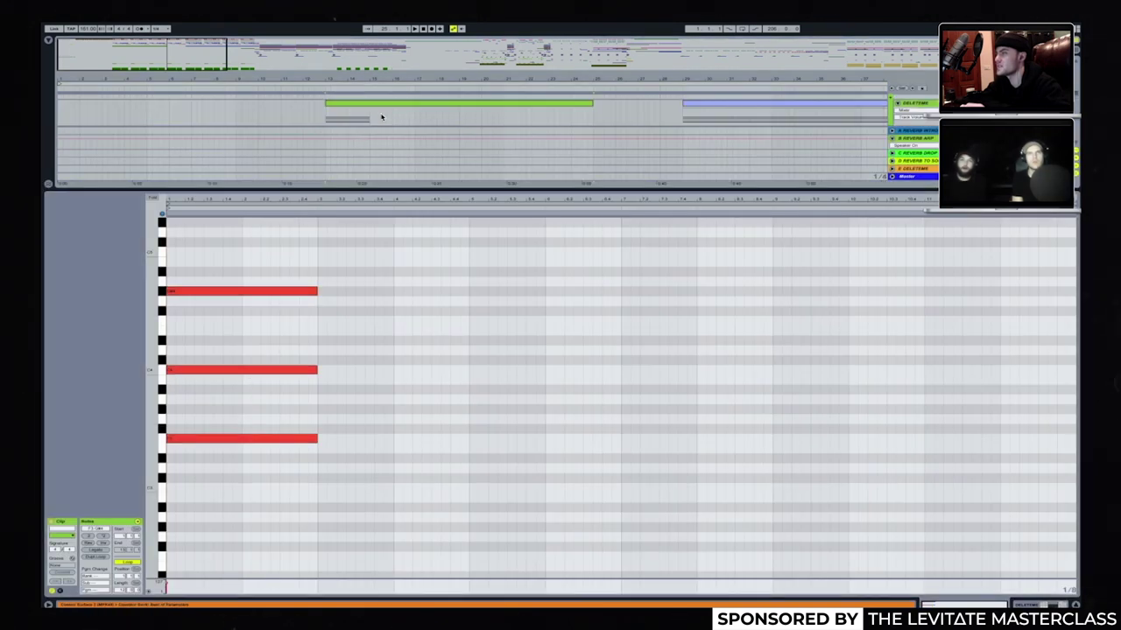
left_click(381, 119)
Delete F3, C4 and G#4 from the upper clip so it holds only the notes missing from the lower one.
double_click(221, 381)
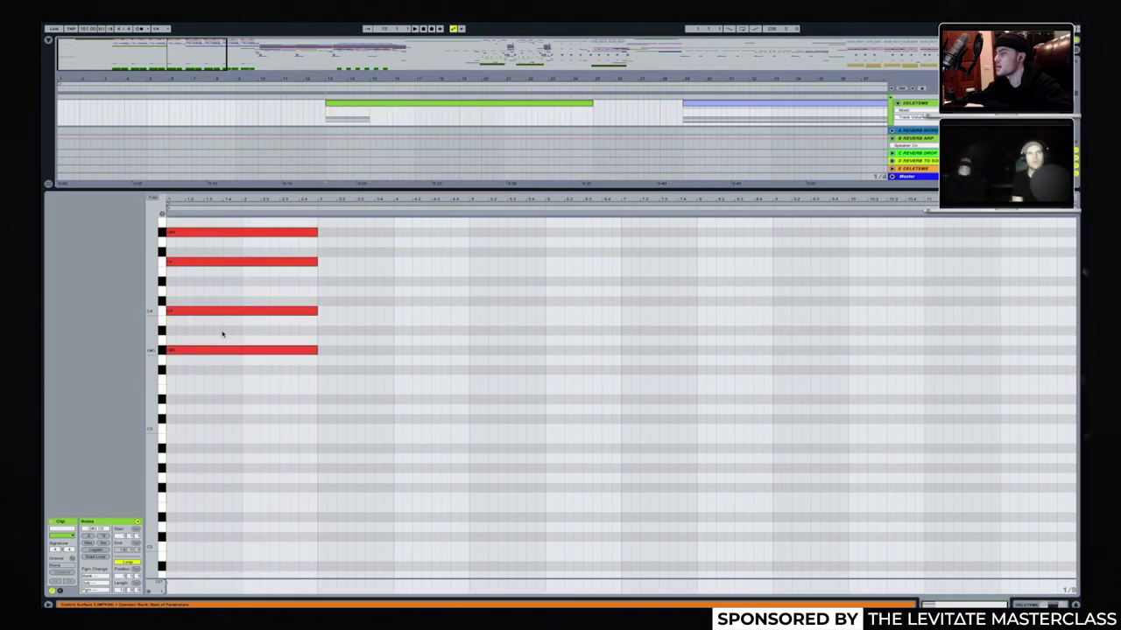
double_click(225, 312)
double_click(232, 232)
key("ctrl+z")
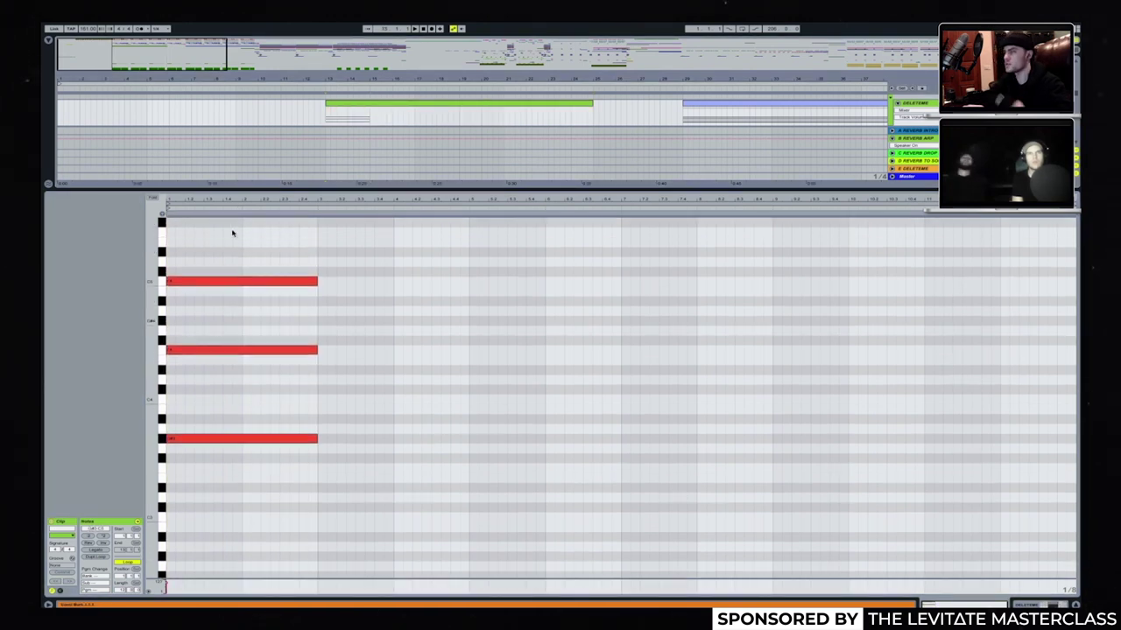
key("ctrl+alt+l")
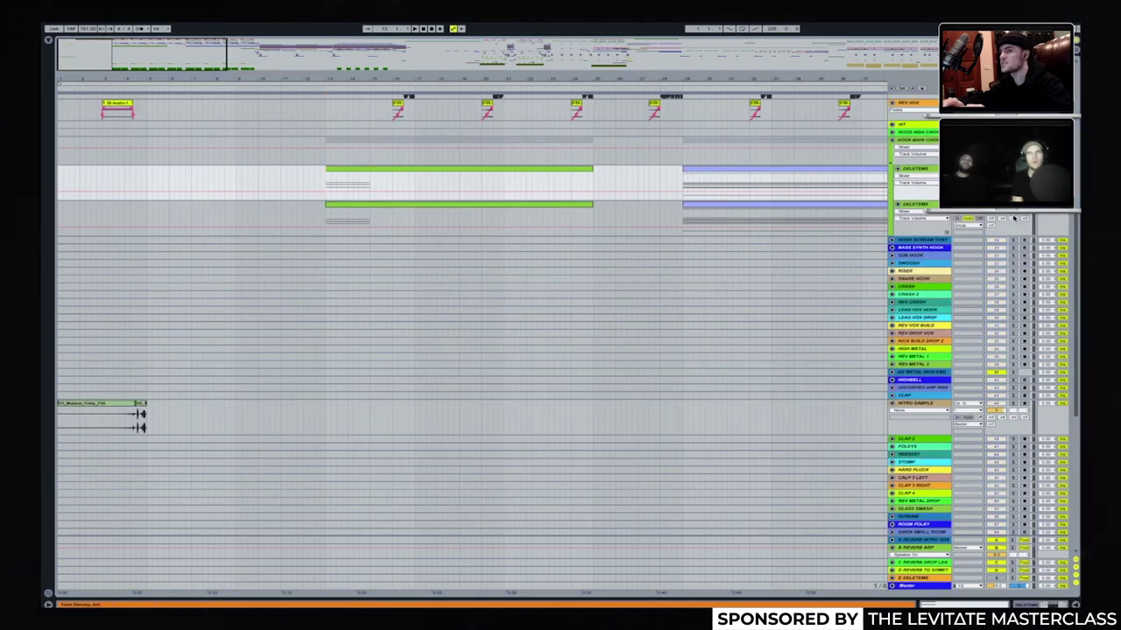
Audition the split chord from bar 13 through the soloed HOOK MAIN CHORDS group with its Auto Filter off.
left_click(400, 173)
key("ctrl+alt+l")
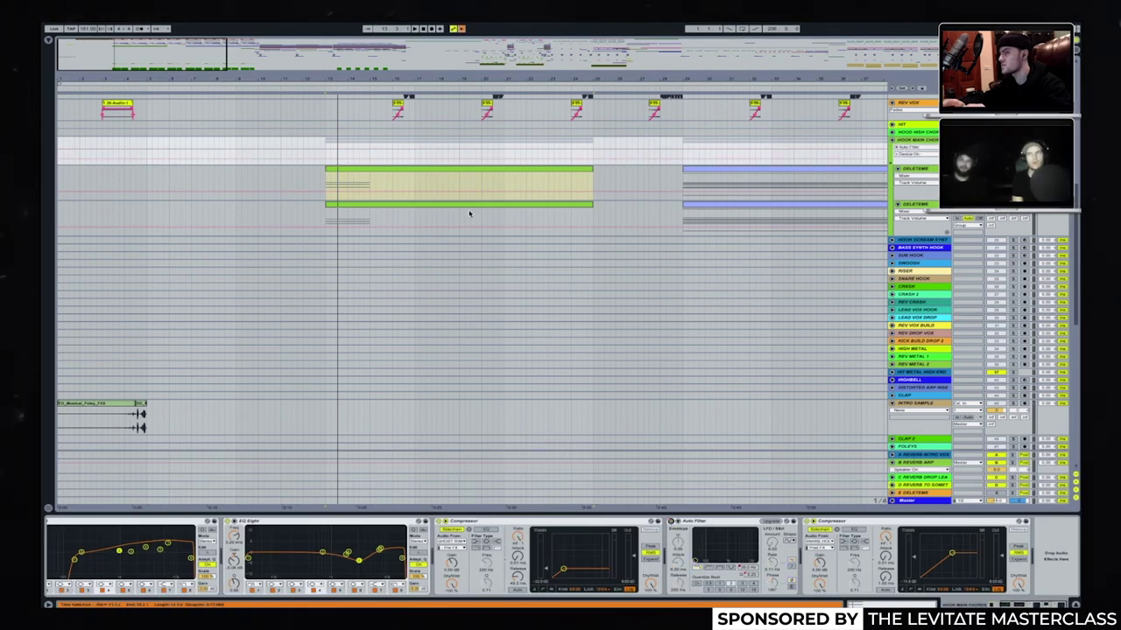
key("space")
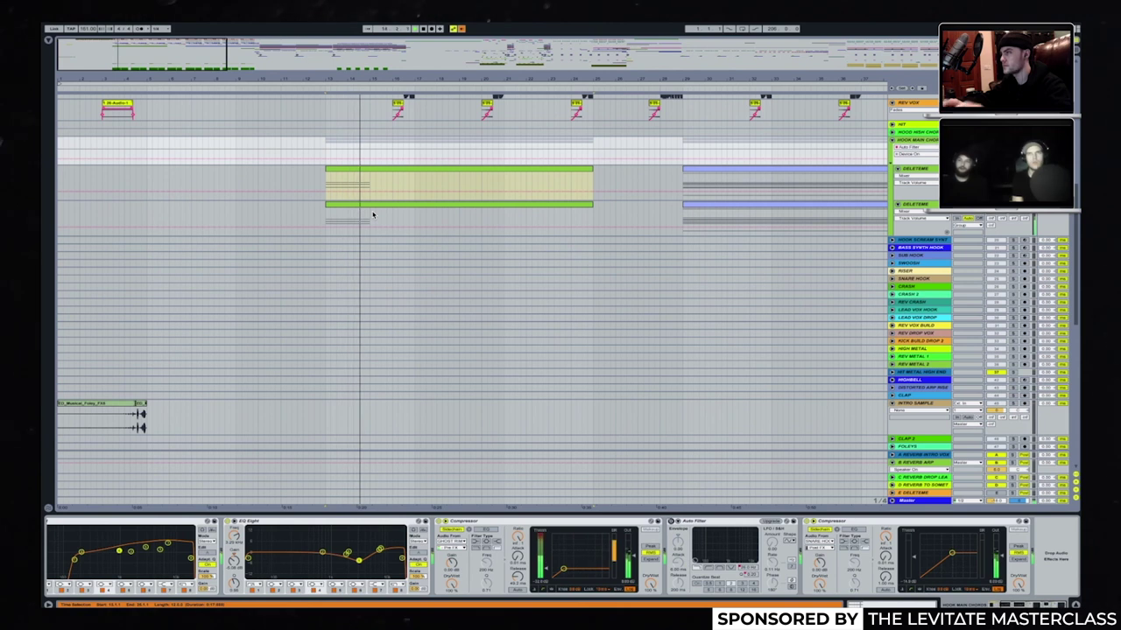
Delete the test clips from both DELETEME chord tracks and return to the HOOK MAIN CHORDS group's devices.
left_click_drag(372, 214, 475, 175)
left_click(501, 203)
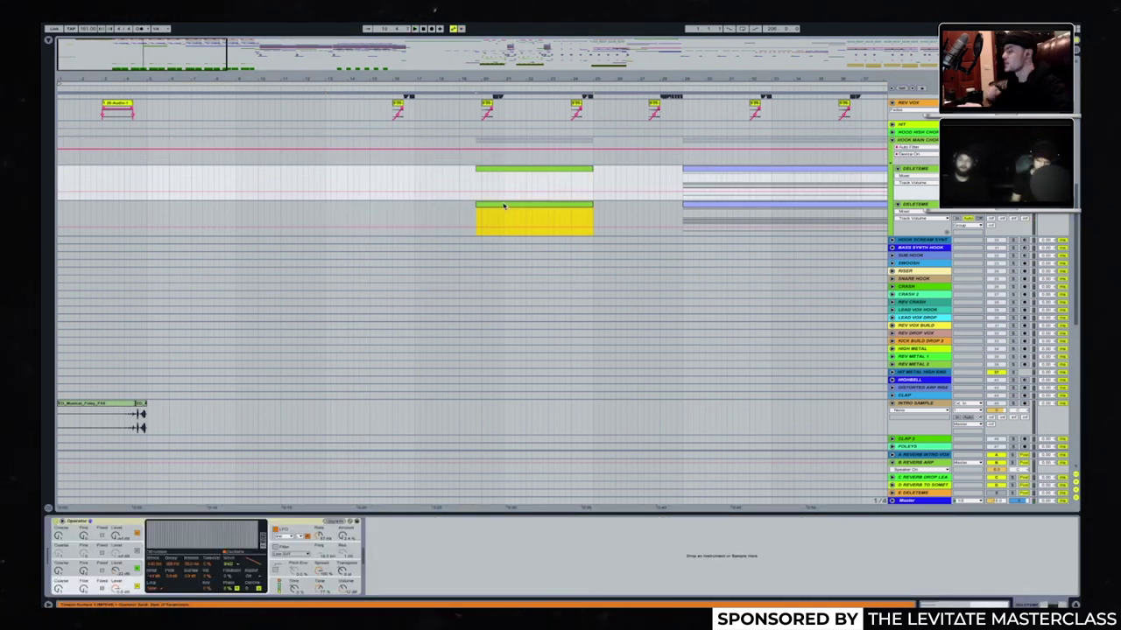
left_click(500, 173)
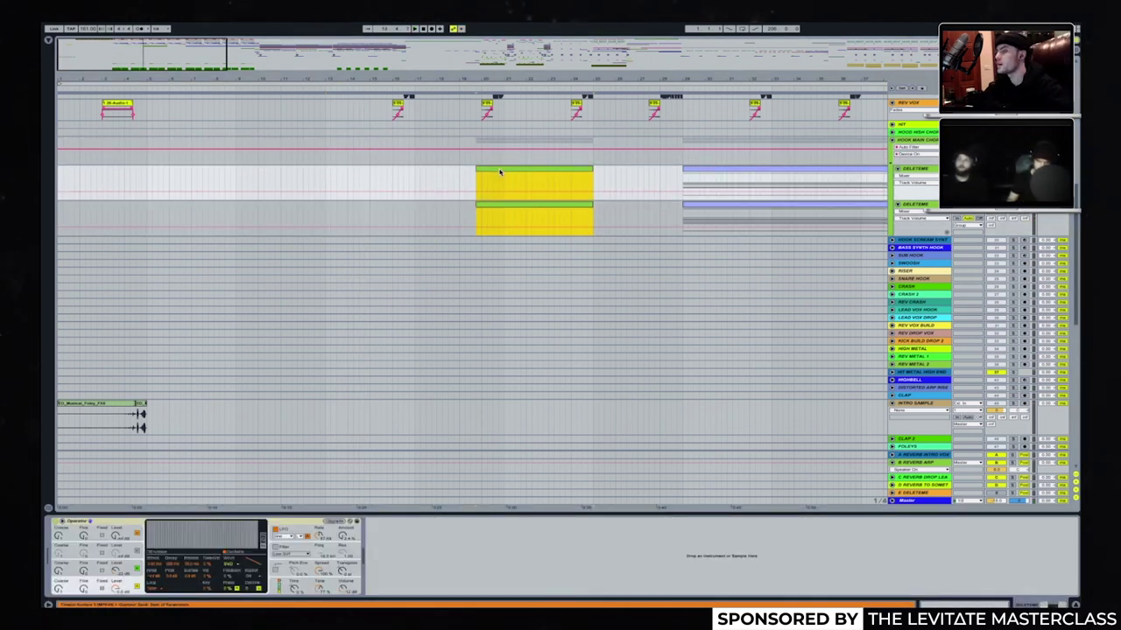
left_click(840, 175)
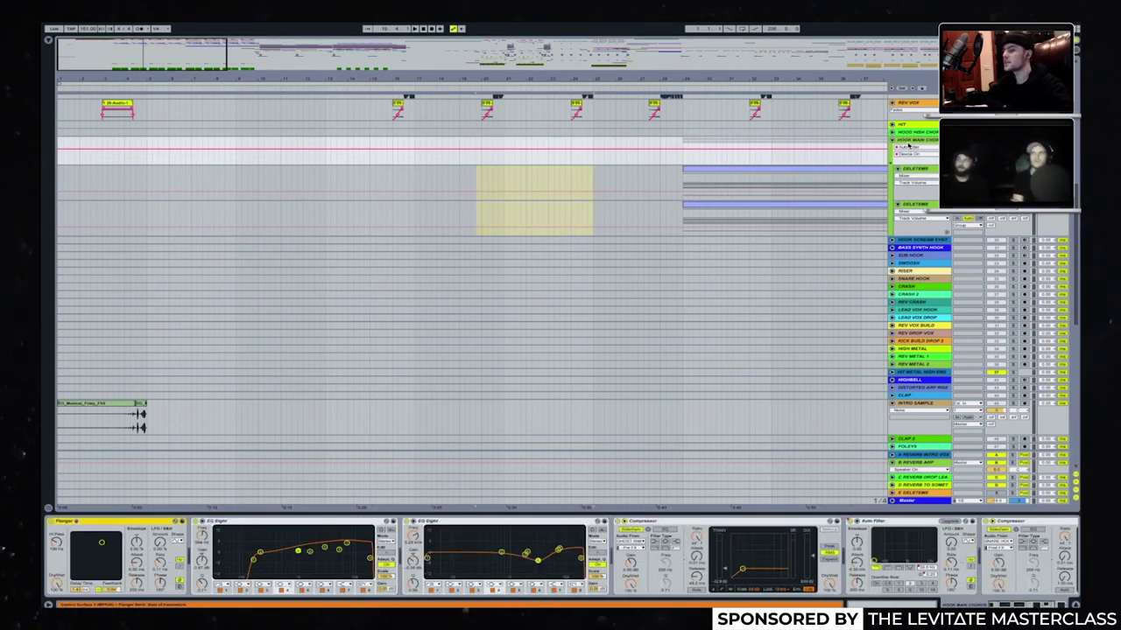
scroll(774, 420, "down", 5)
scroll(774, 420, "up", 5)
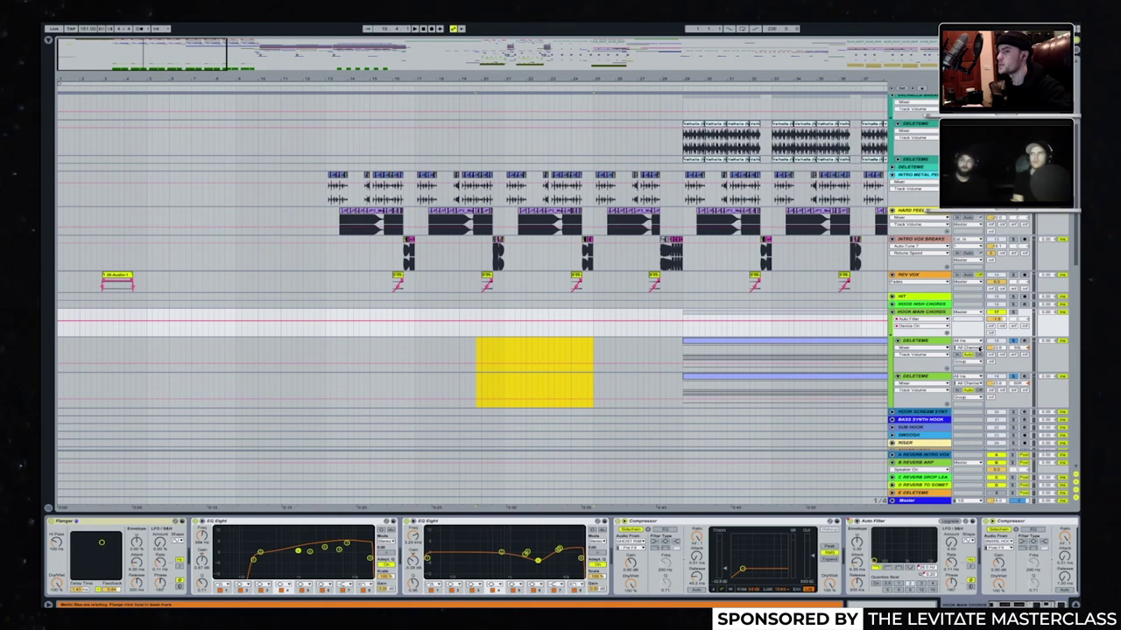
Examine the HOOK MAIN CHORDS group's effect chain and its Auto Filter automation leading into the hook at bar 45.
left_click(935, 315)
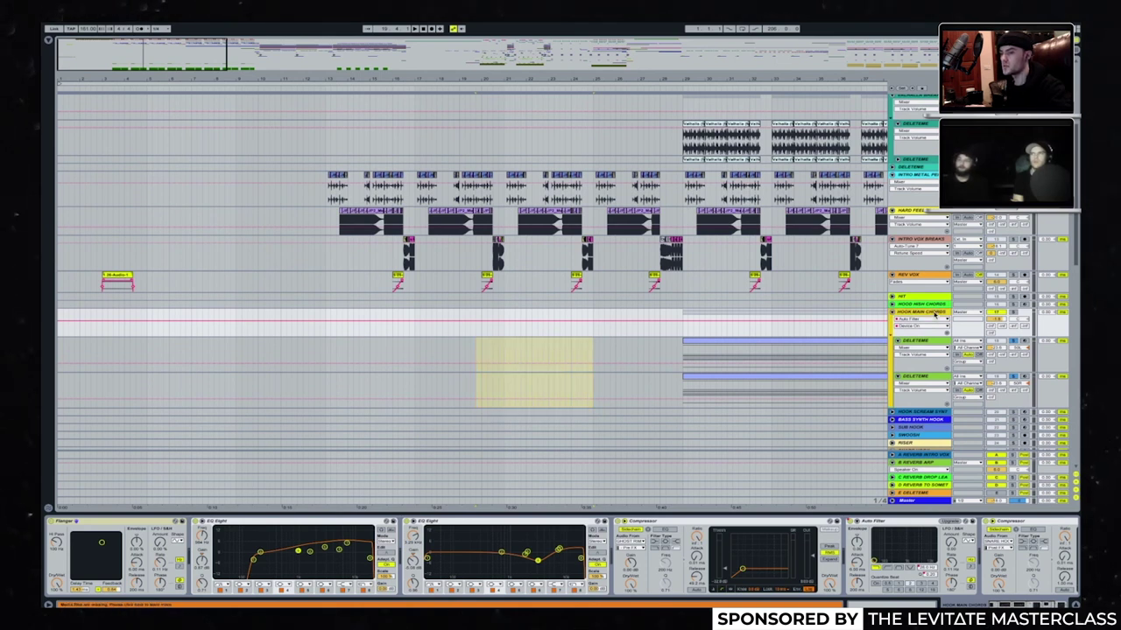
scroll(790, 558, "right", 3)
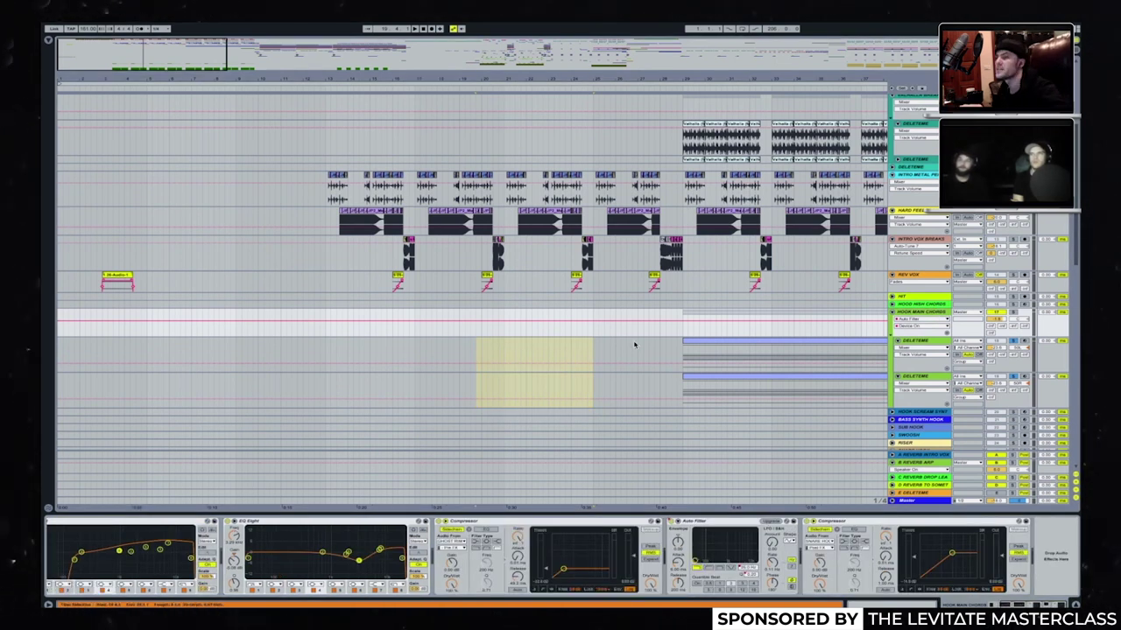
scroll(463, 263, "right", 5)
scroll(463, 263, "down", 3)
left_click(463, 263)
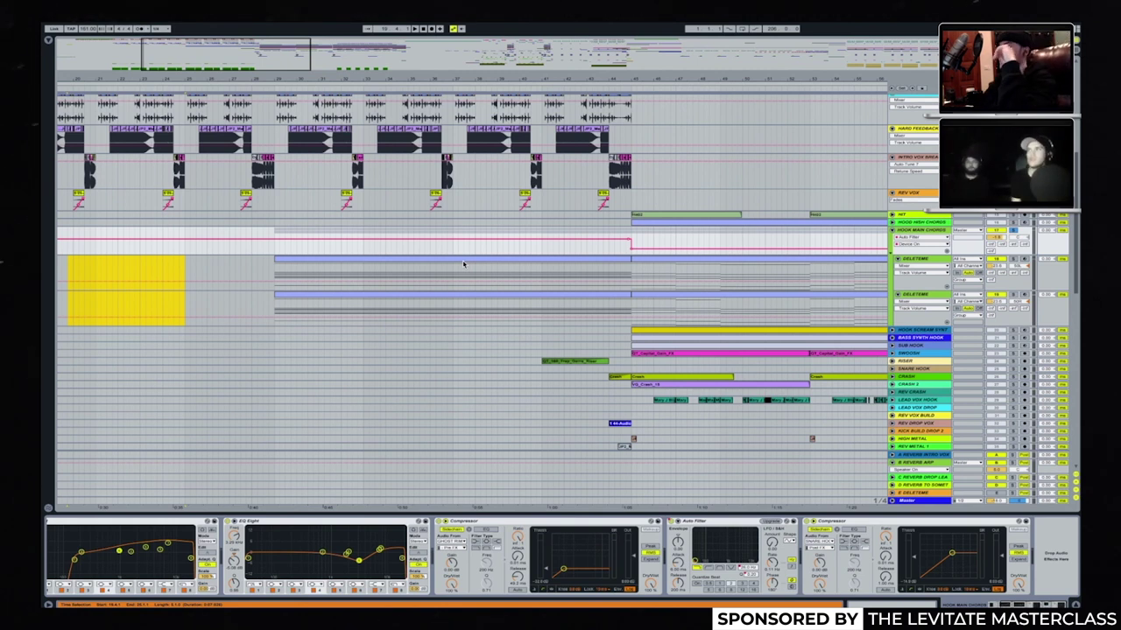
scroll(462, 263, "right", 5)
scroll(463, 263, "down", 3)
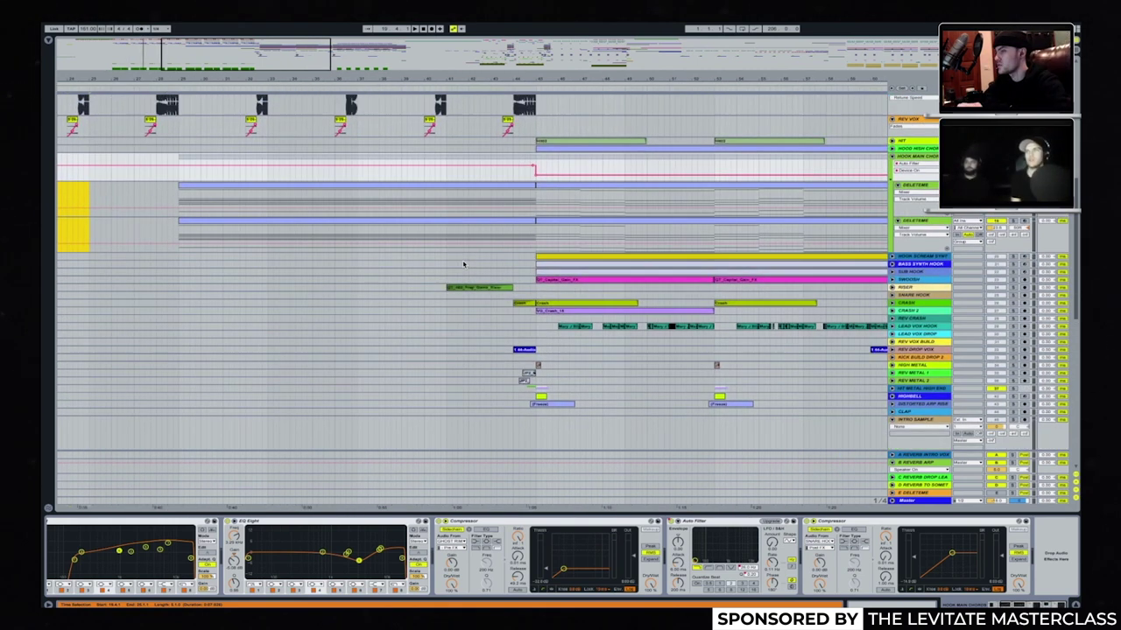
scroll(462, 262, "up", 4)
scroll(490, 280, "right", 2)
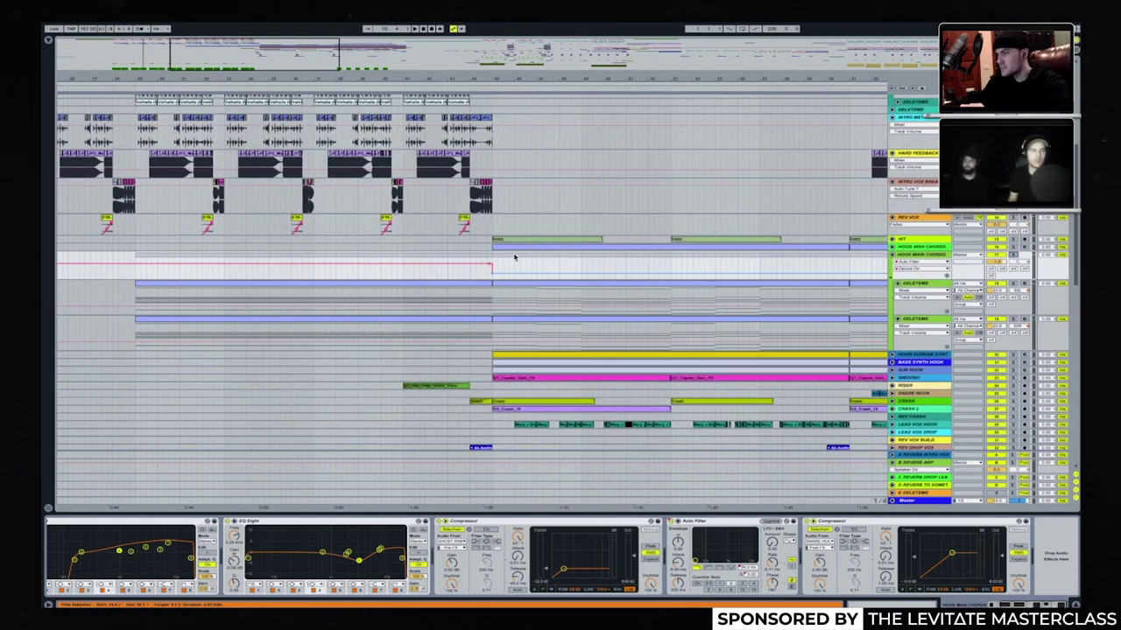
Inspect the notes of the lower DELETEME chord clip at bar 45, then show that track's Operator.
double_click(512, 326)
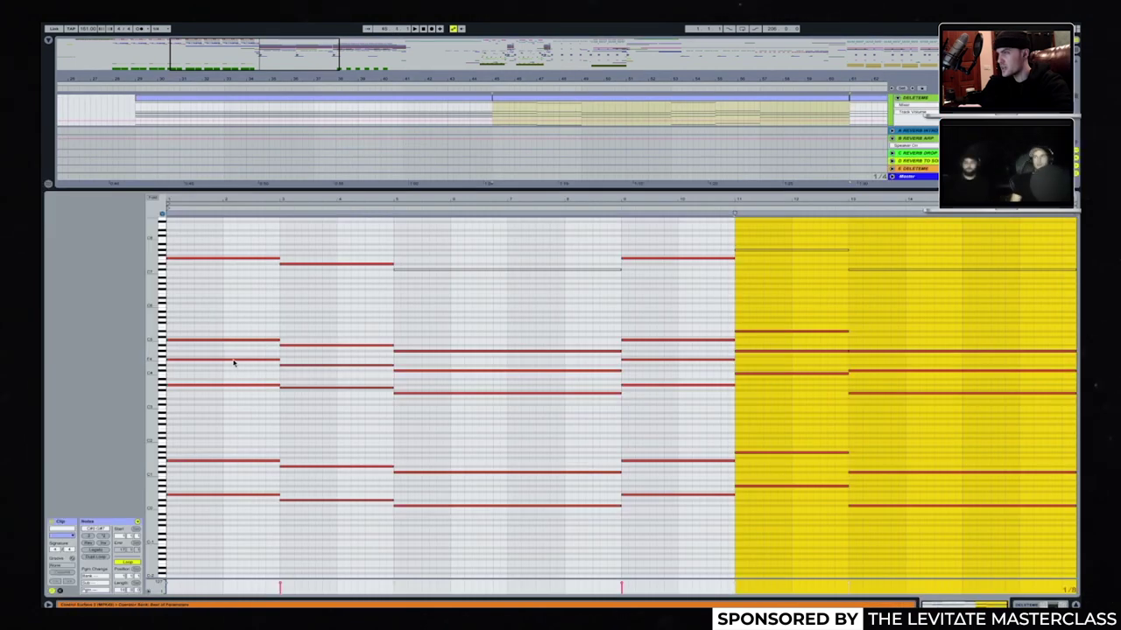
left_click_drag(535, 187, 535, 595)
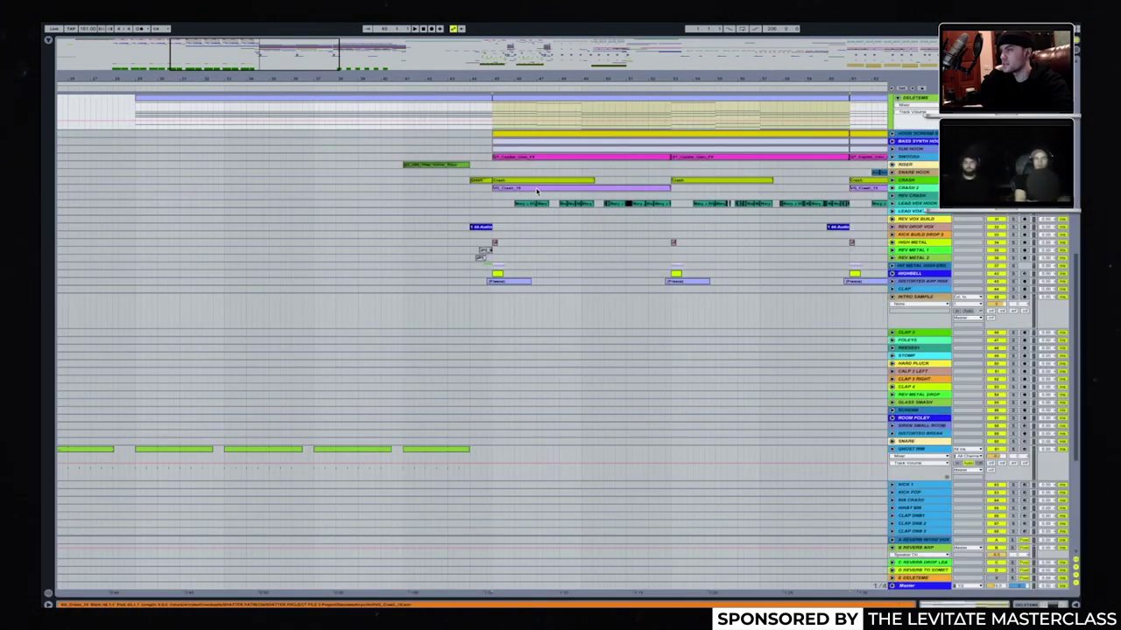
scroll(473, 307, "up", 3)
double_click(944, 254)
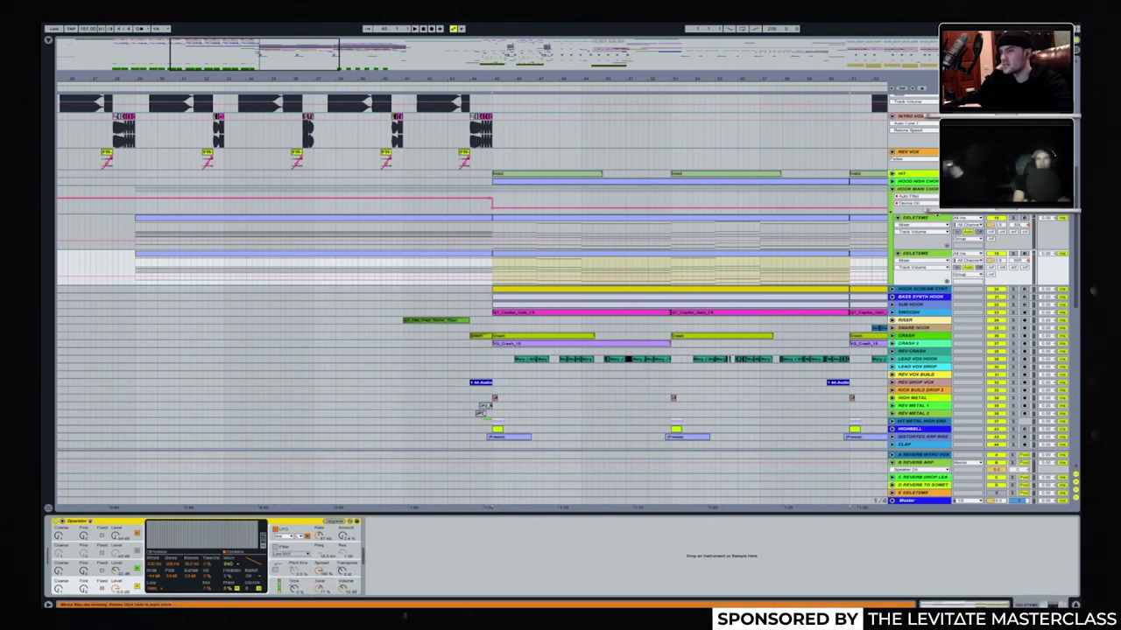
Inspect the upper DELETEME track's Operator and the chord notes of its clip at bar 45.
left_click(935, 220)
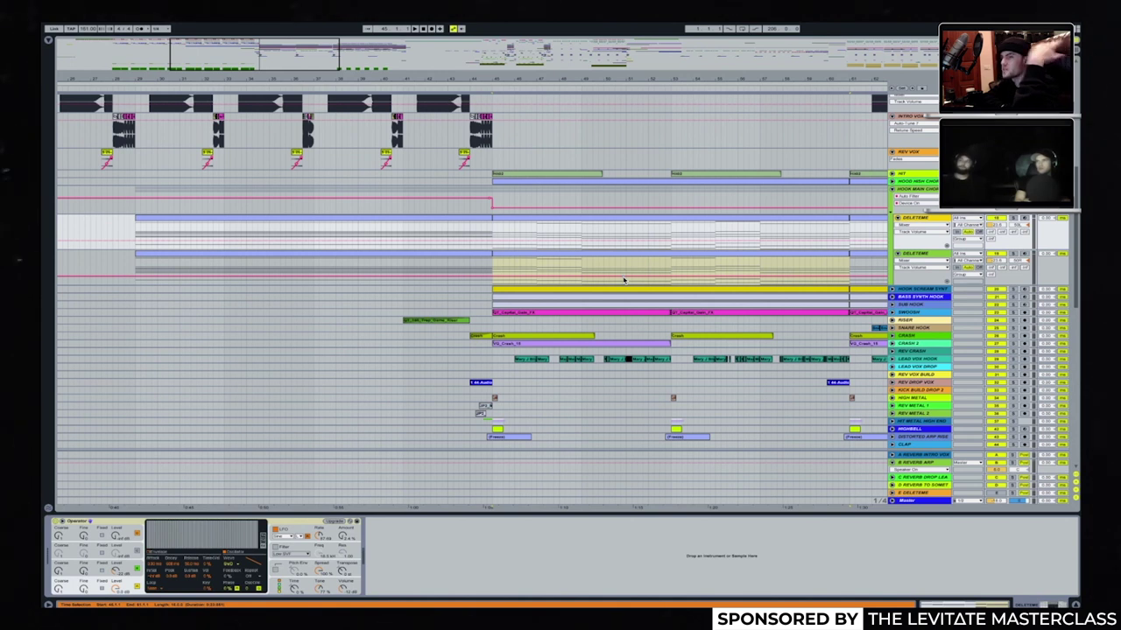
key("Up")
scroll(555, 563, "left", 2)
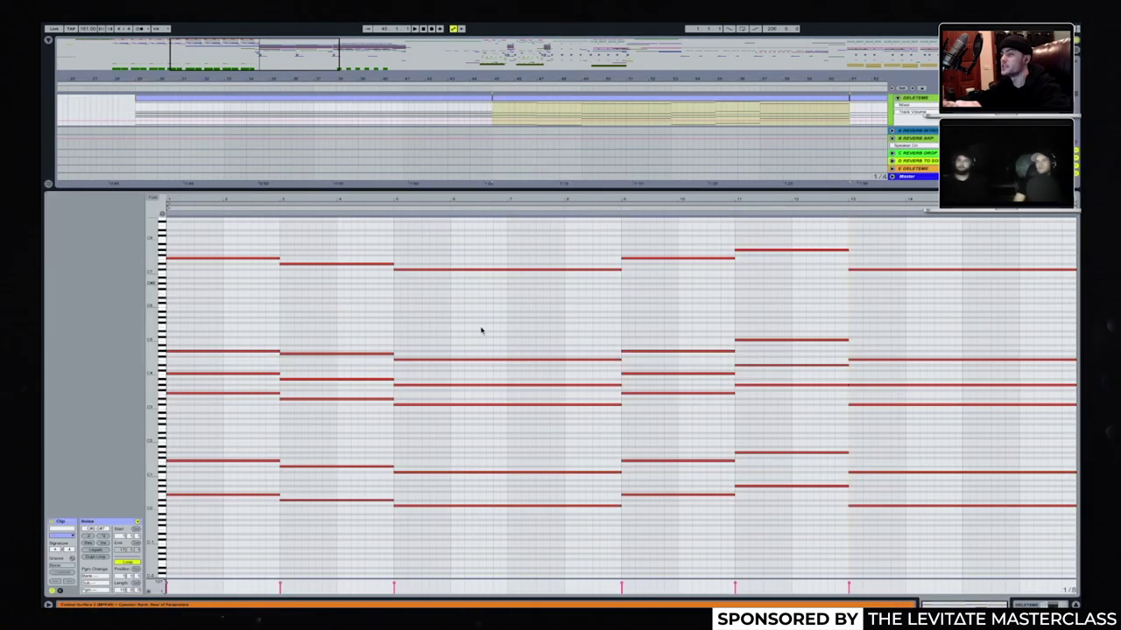
key("ctrl+alt+l")
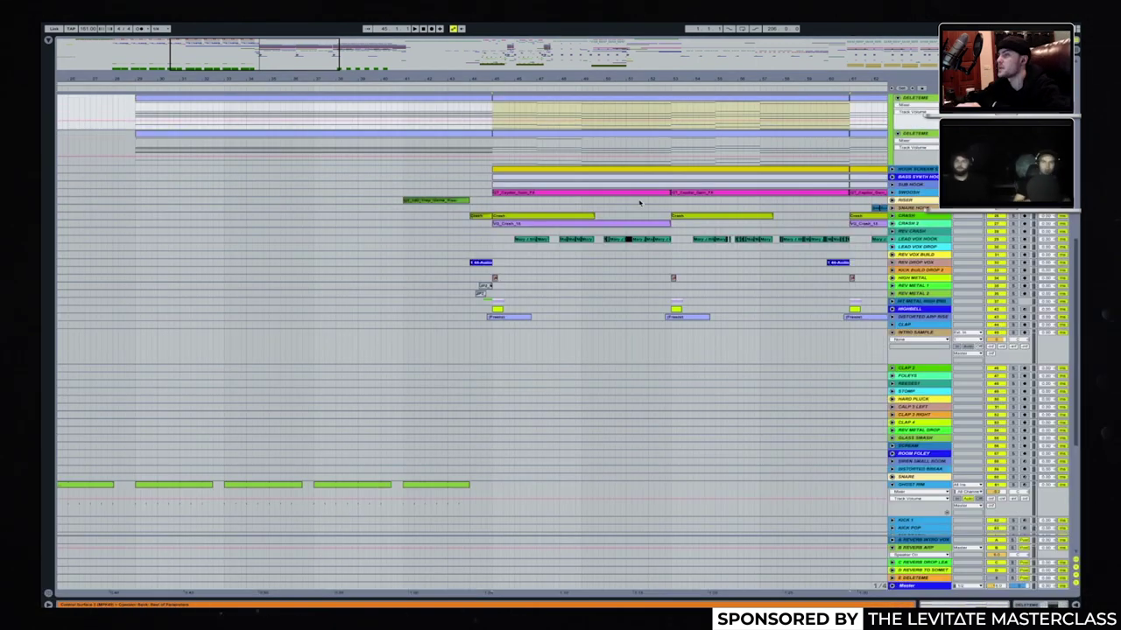
Compare the upper DELETEME track's Operator with the effect chain on the HOOK MAIN CHORDS group, starting at its Flanger.
scroll(630, 204, "up", 5)
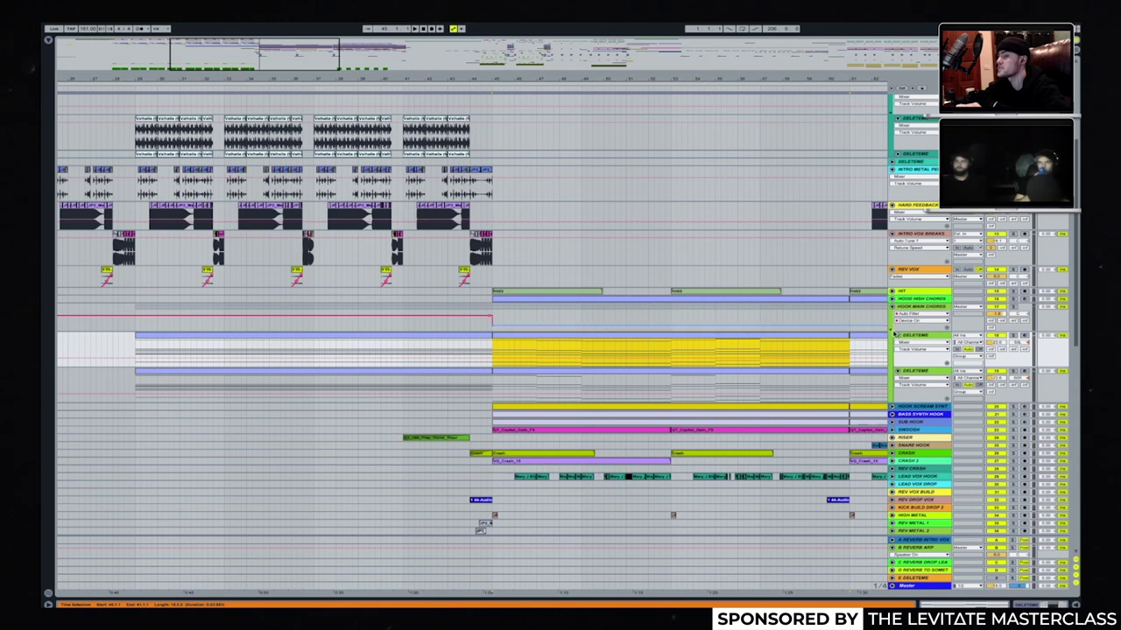
left_click(910, 337)
key("ctrl+alt+l")
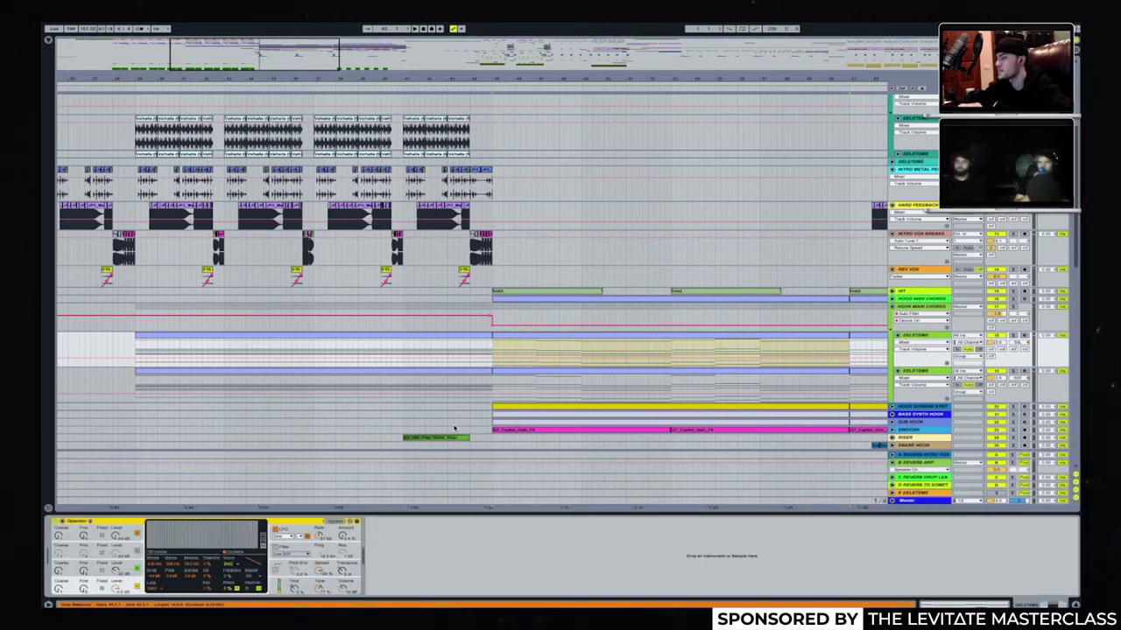
left_click(587, 372)
scroll(588, 374, "up", 3)
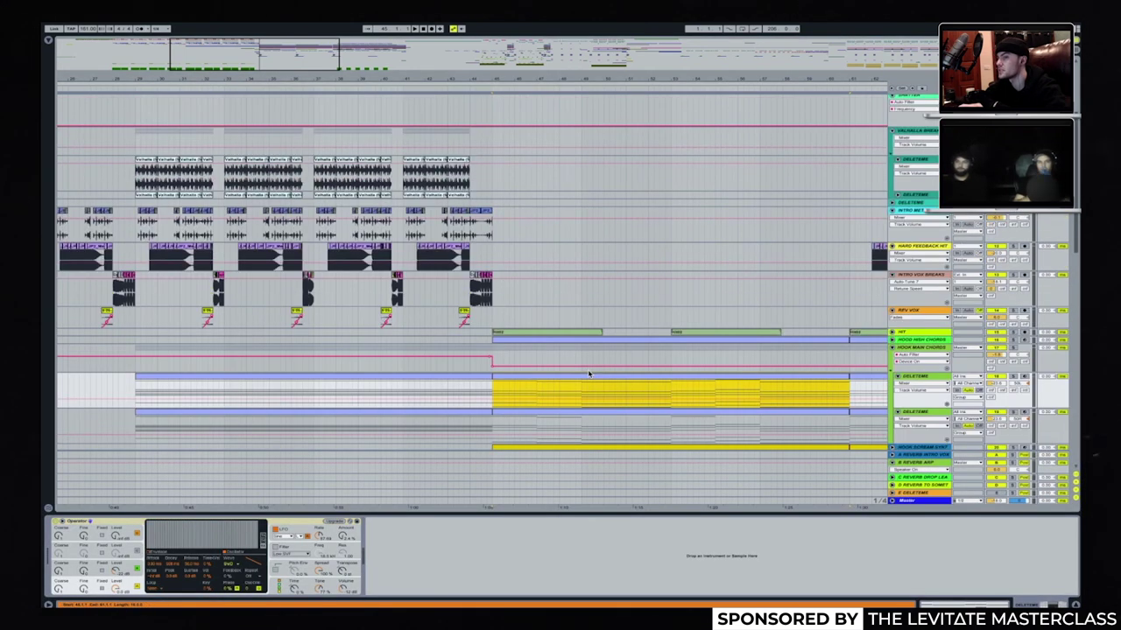
scroll(589, 374, "down", 2)
left_click(921, 316)
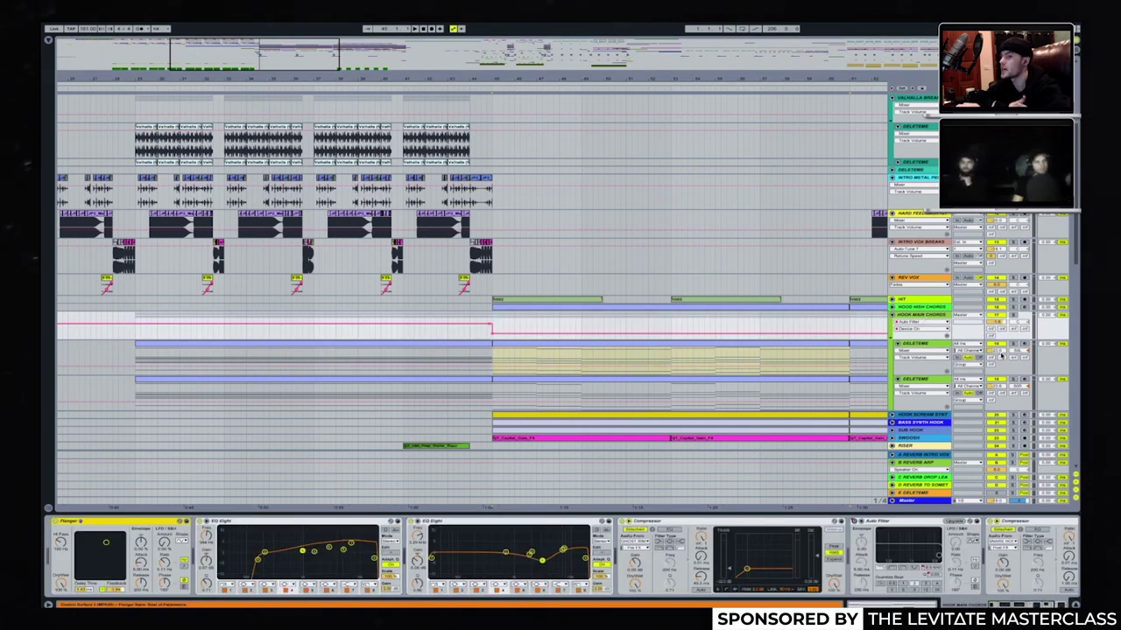
left_click(940, 344)
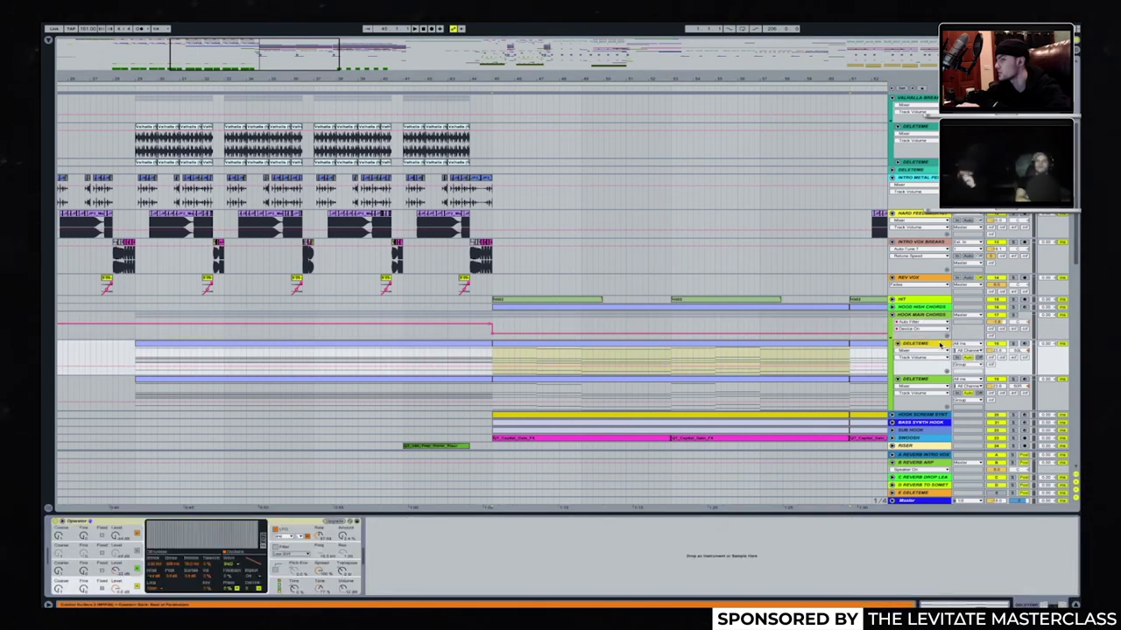
key("Up")
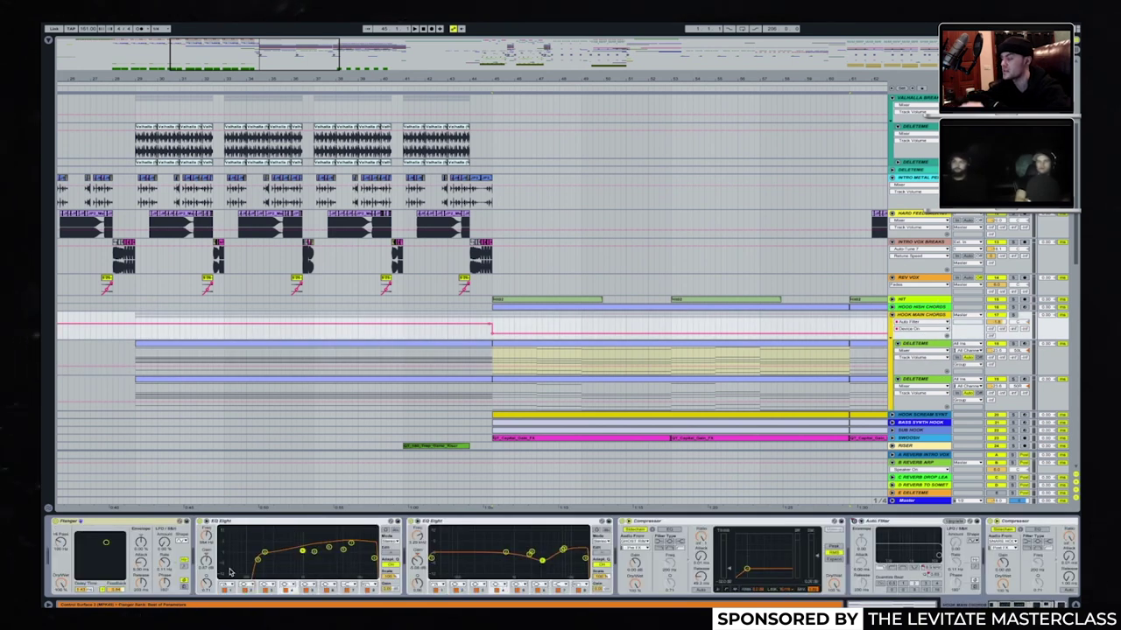
left_click(185, 584)
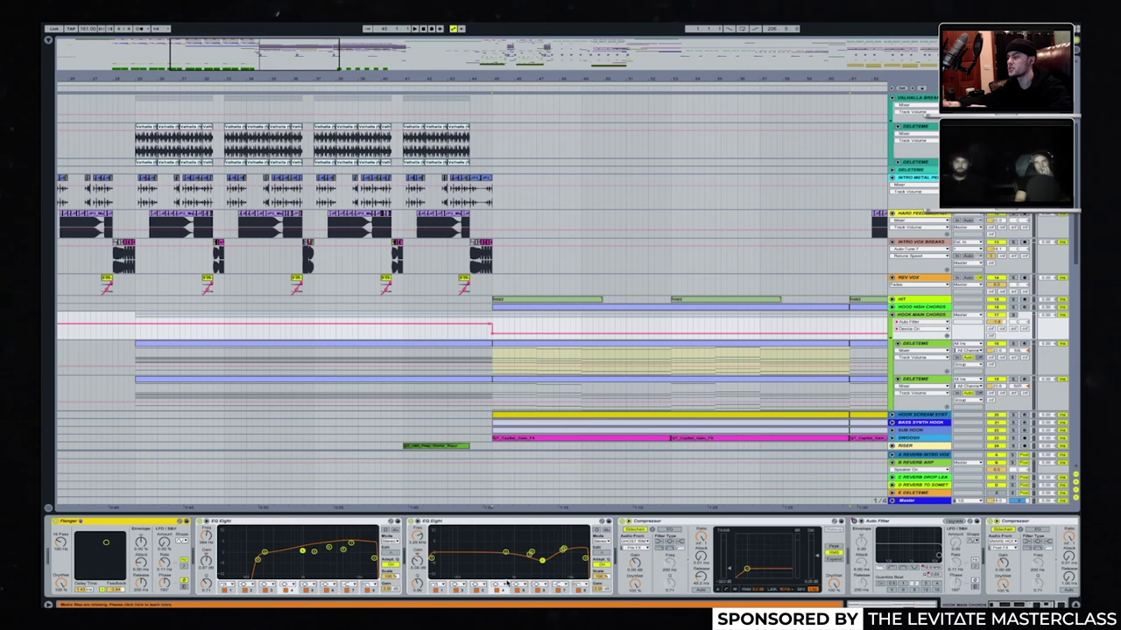
Look over the hook's chord section and examine the group's EQ Eight, Compressor and Auto Filter devices.
scroll(561, 487, "down", 3)
scroll(470, 362, "right", 5)
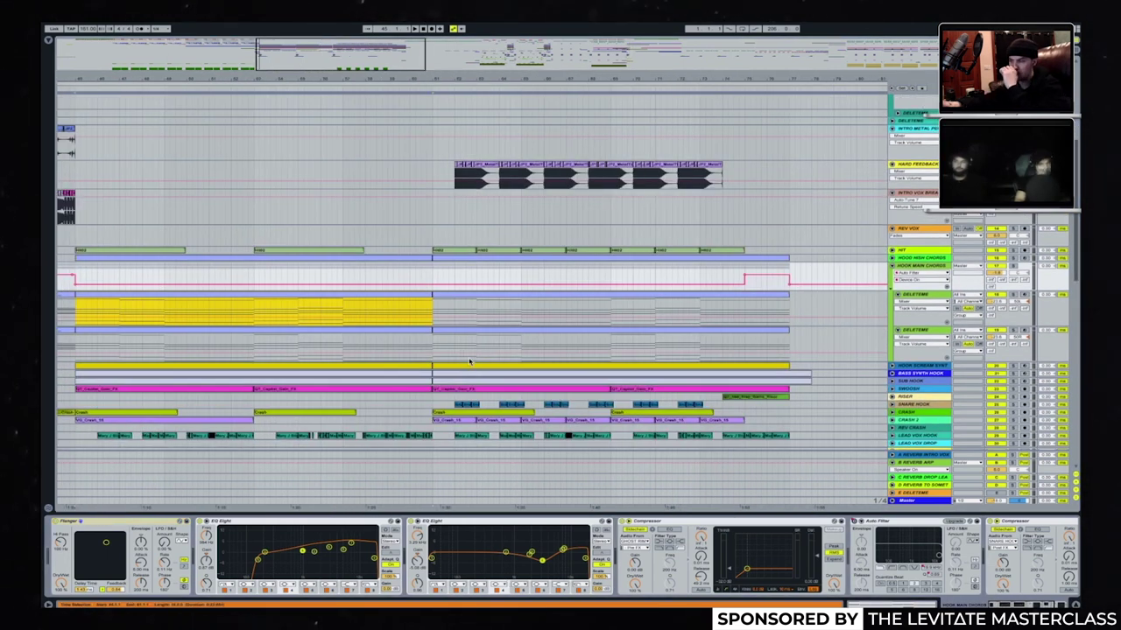
scroll(471, 362, "left", 4)
scroll(470, 363, "up", 1)
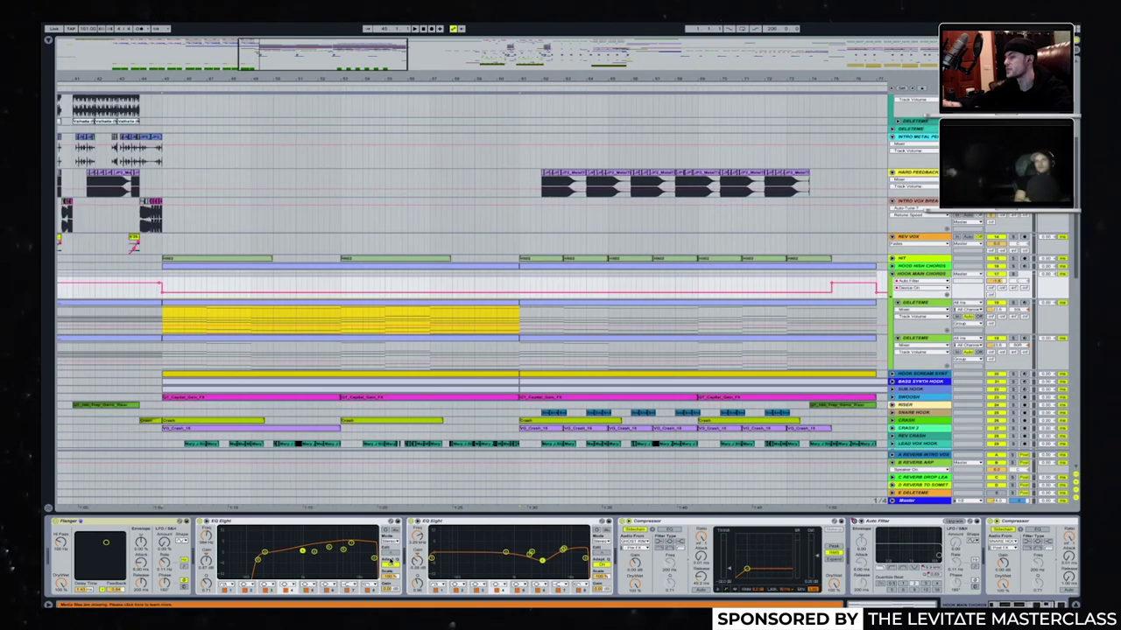
left_click(389, 560)
scroll(421, 556, "right", 3)
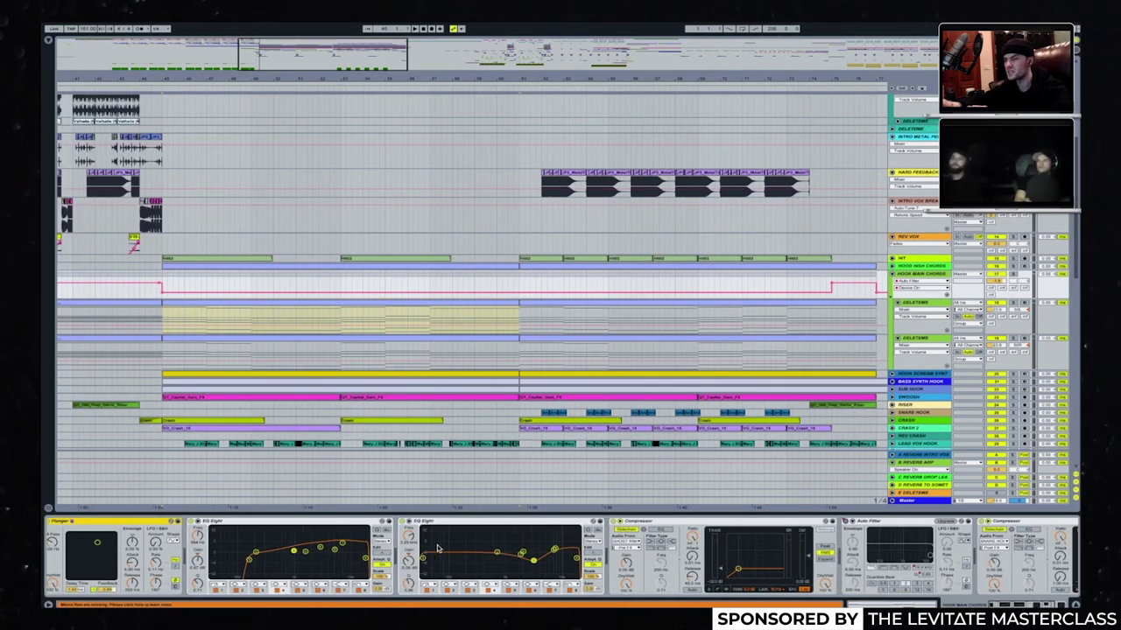
scroll(437, 549, "right", 4)
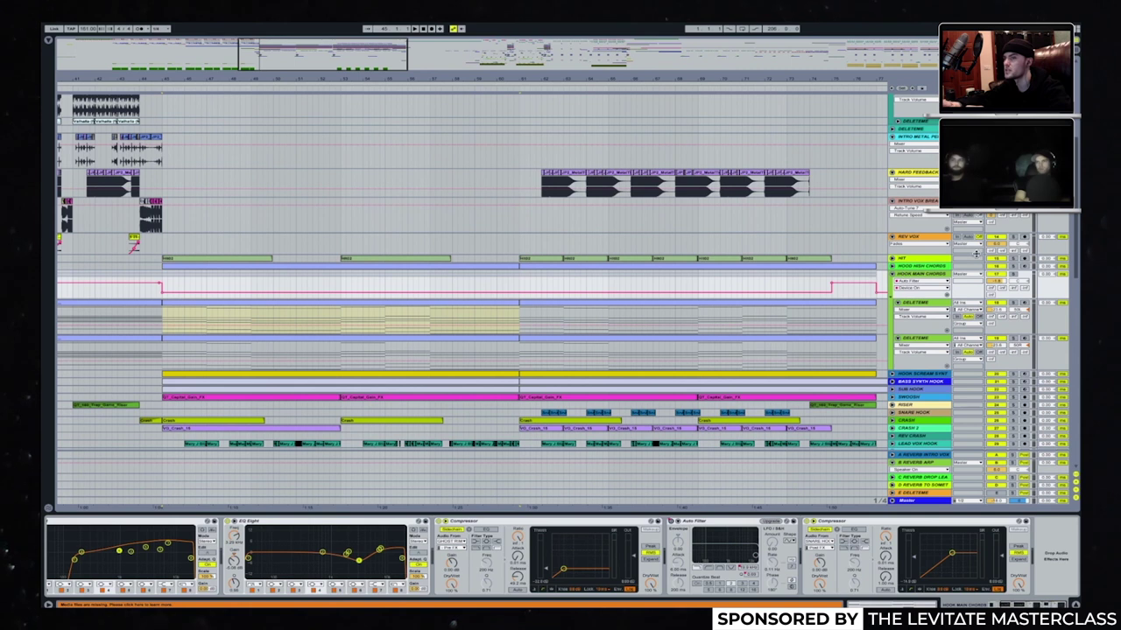
Unfold the HIT track and audition its first clip at bar 45.
left_click(333, 162)
scroll(285, 233, "left", 1)
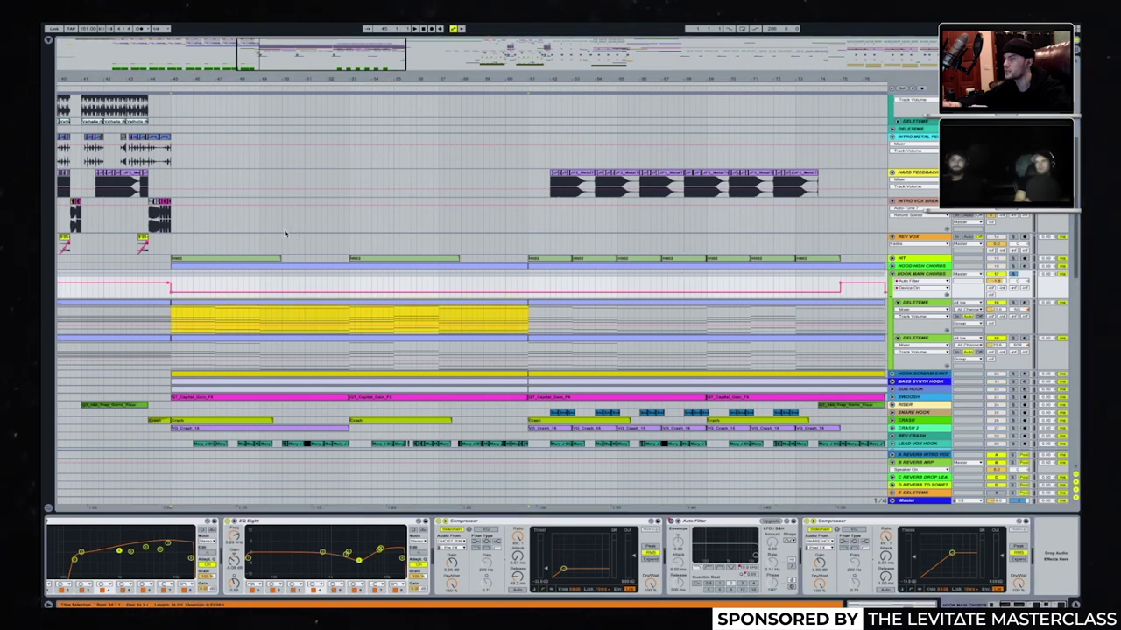
scroll(285, 233, "left", 3)
scroll(284, 233, "up", 2)
left_click(907, 326)
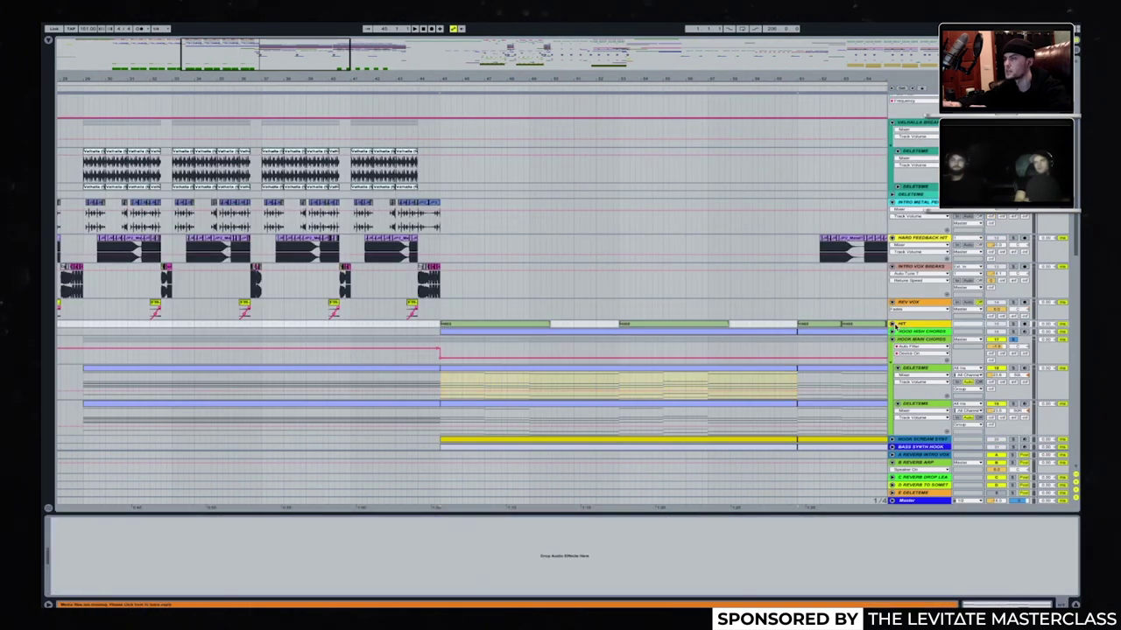
left_click(894, 325)
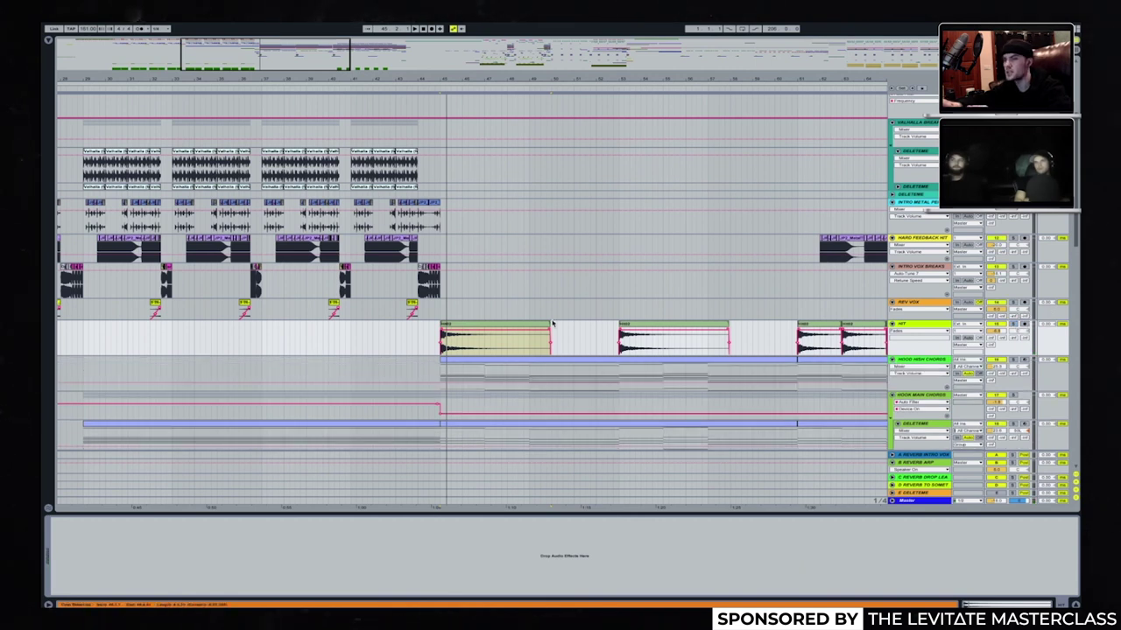
Examine the high chords track's device chain from Operator through Chorus, Saturator, Flanger, Reverb and EQ Eight to the last Compressor.
left_click(920, 360)
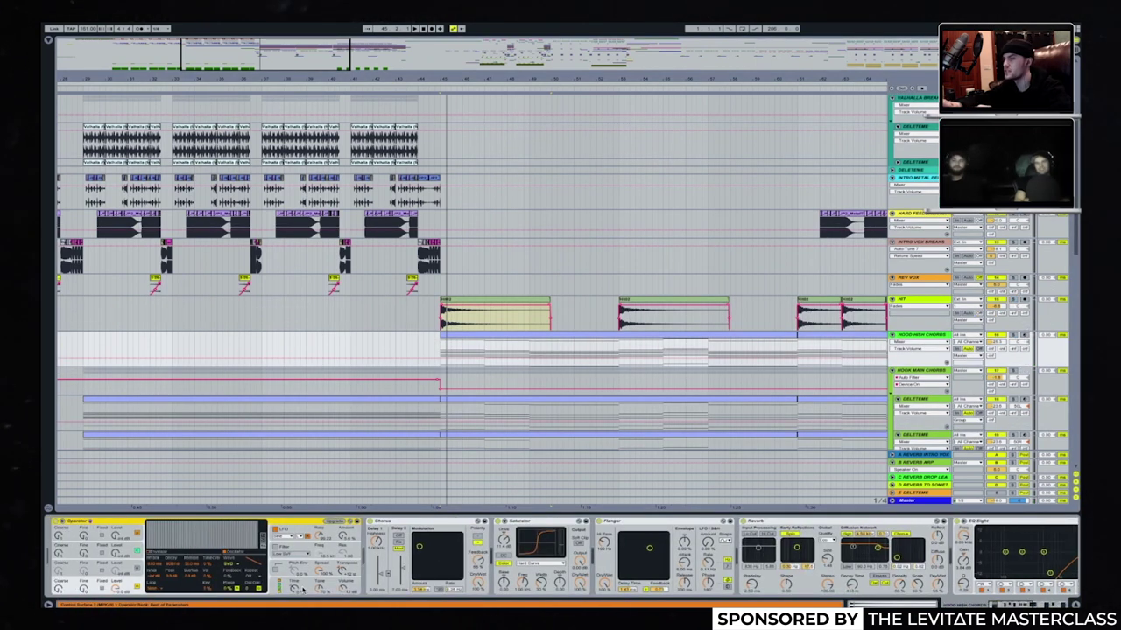
scroll(302, 591, "down", 2)
scroll(512, 375, "down", 3)
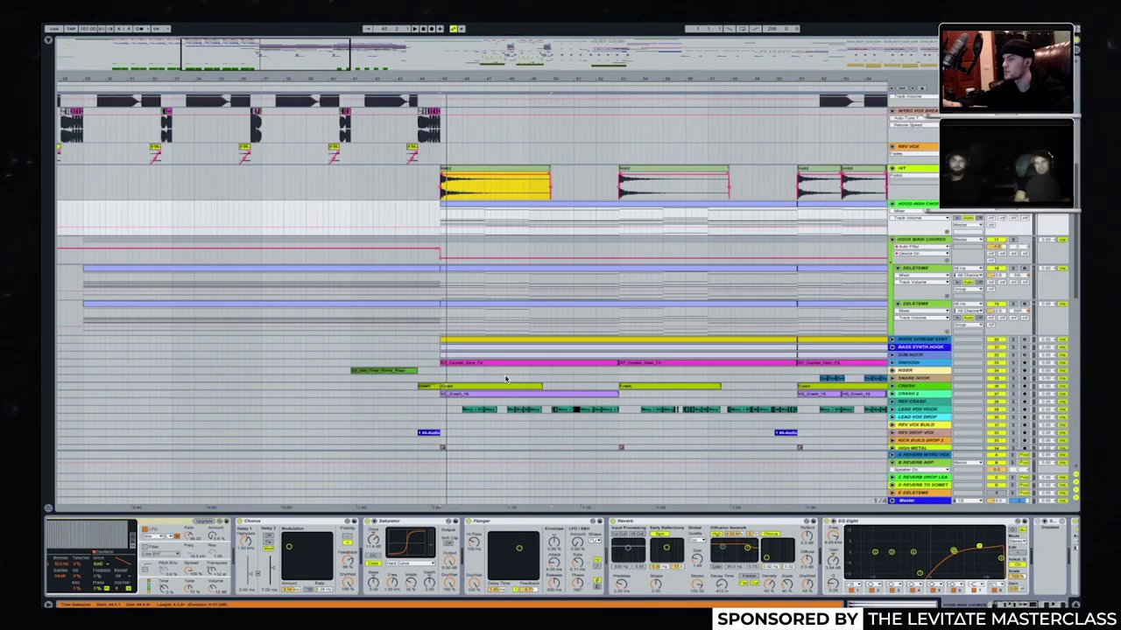
scroll(506, 378, "up", 2)
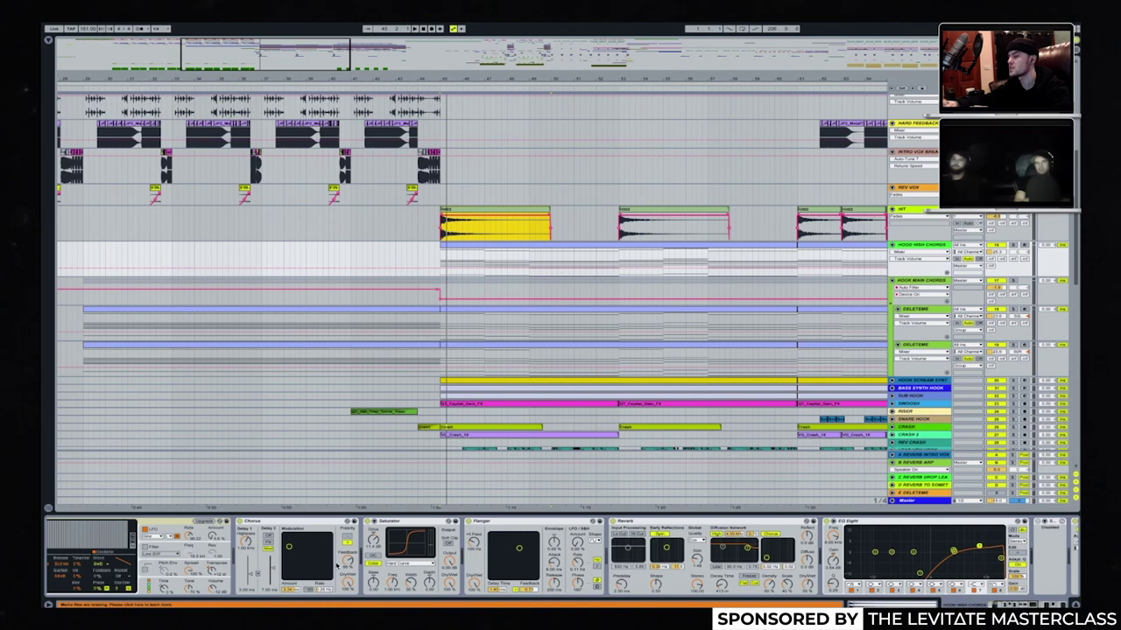
scroll(300, 570, "down", 1)
scroll(300, 569, "down", 3)
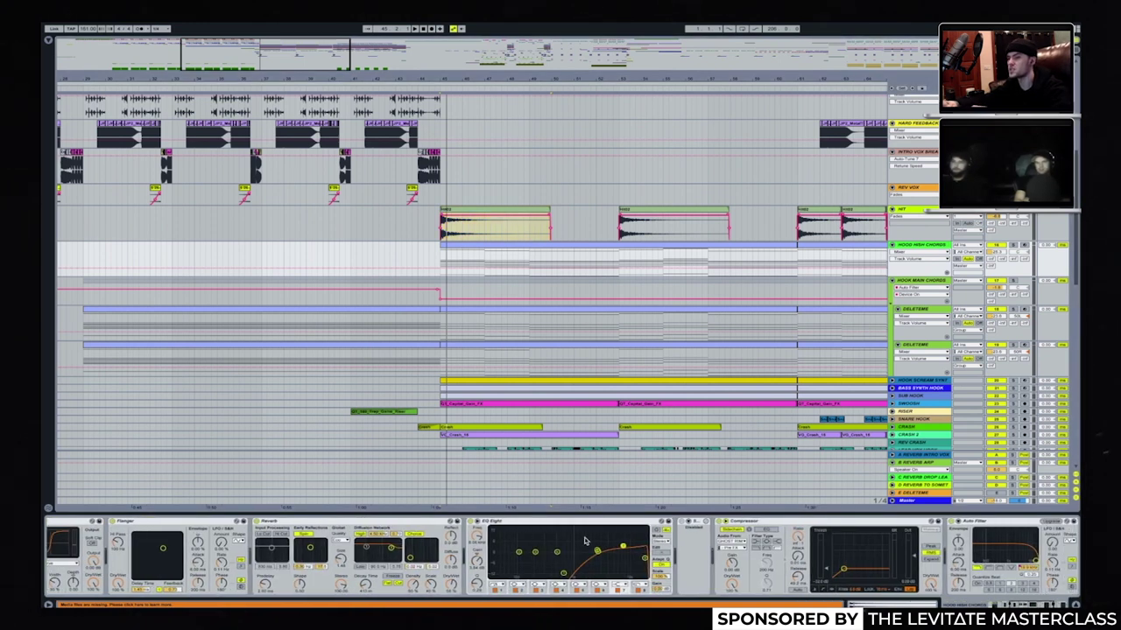
scroll(640, 568, "down", 2)
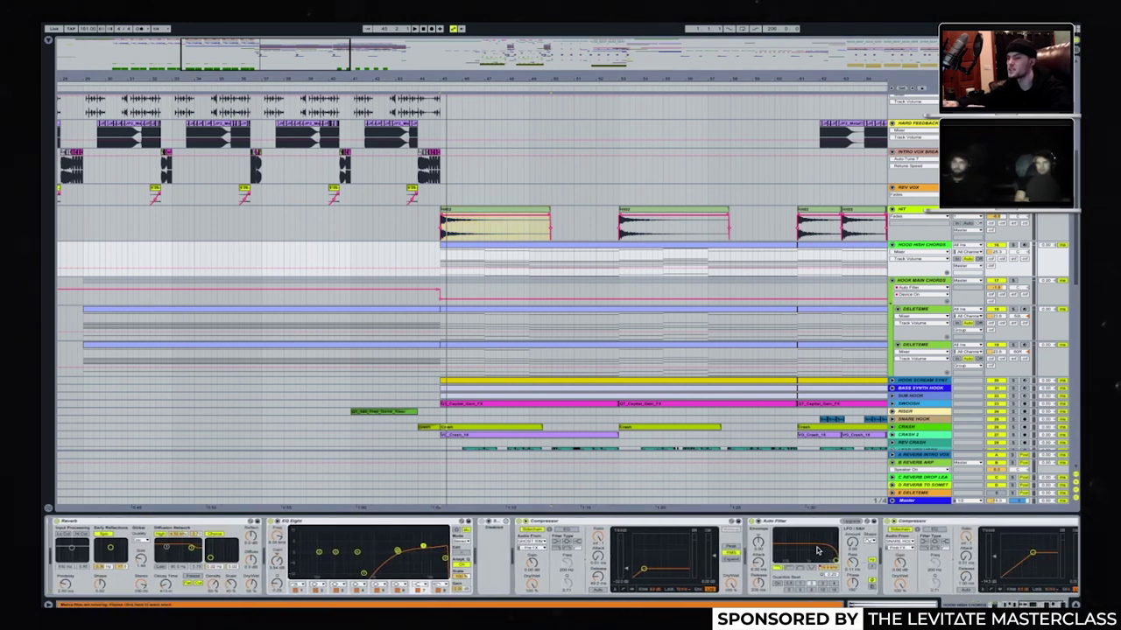
scroll(640, 568, "down", 1)
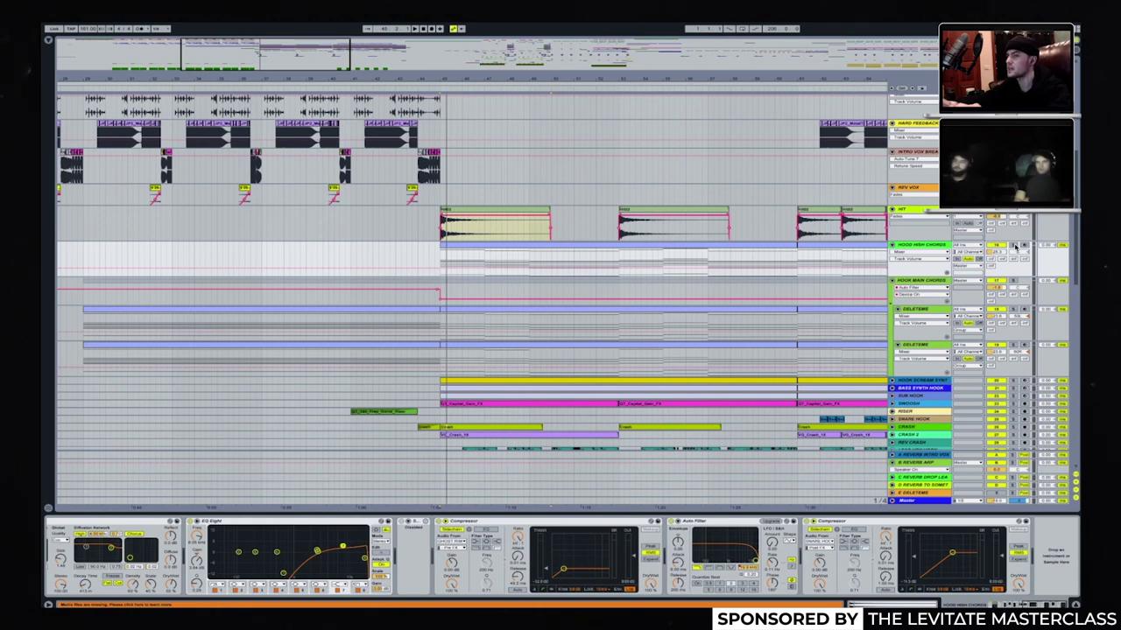
Audition the high chords clip soloed from bar 45, then unsolo the track.
left_click(508, 251)
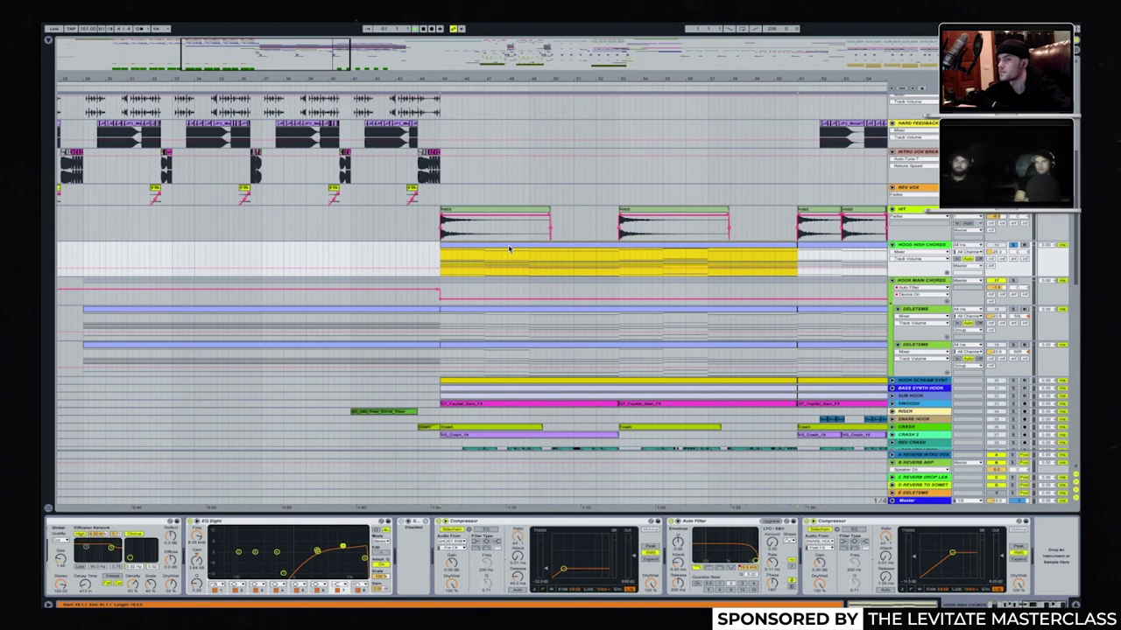
key("space")
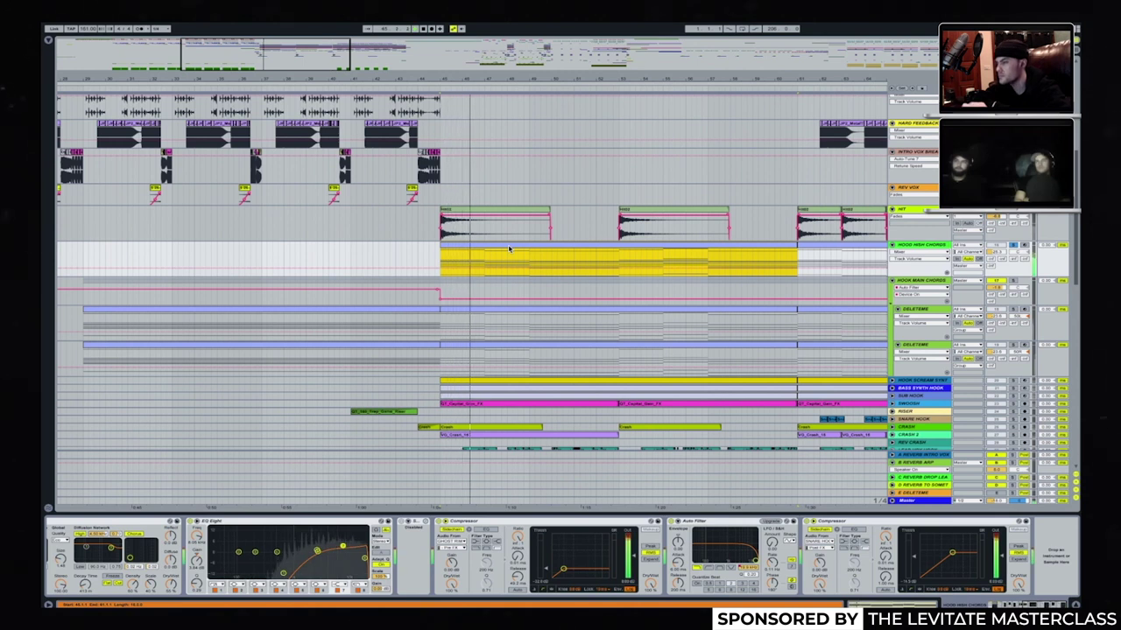
left_click(517, 391)
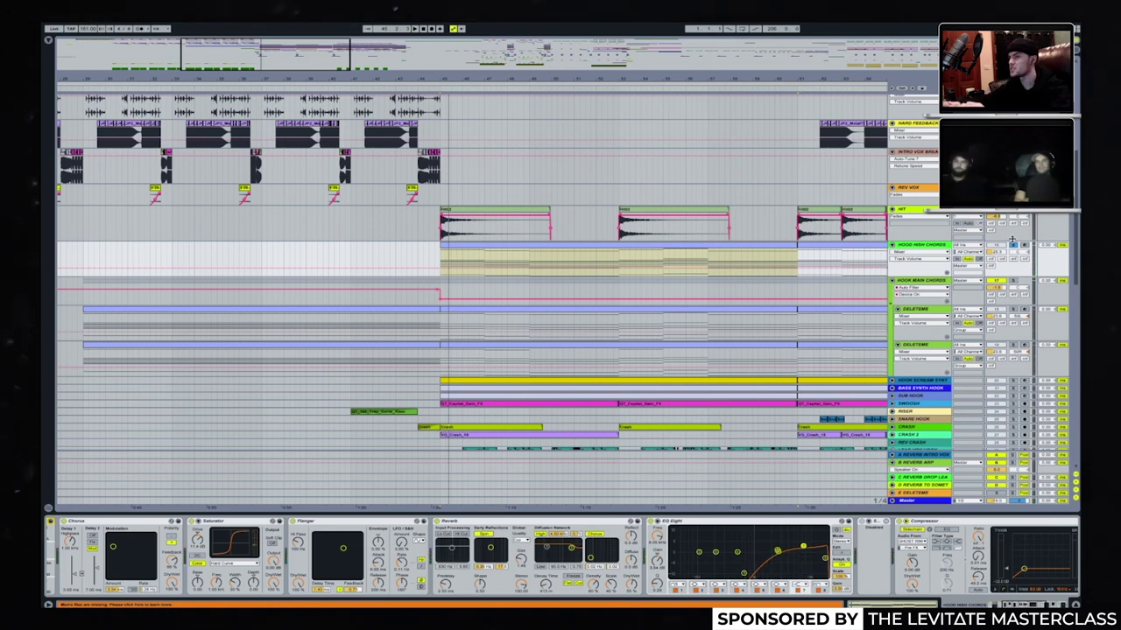
scroll(937, 277, "down", 1)
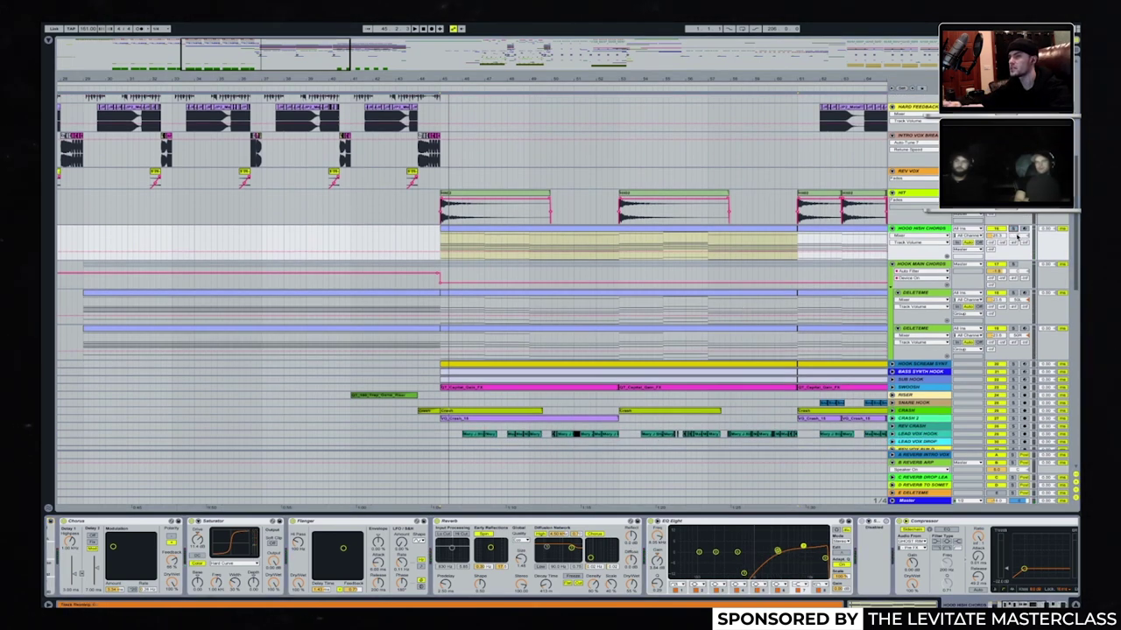
Unfold the hook scream synth track, solo it and audition its first clip from bar 45, briefly checking its Massive instrument.
scroll(936, 277, "down", 5)
left_click(836, 259)
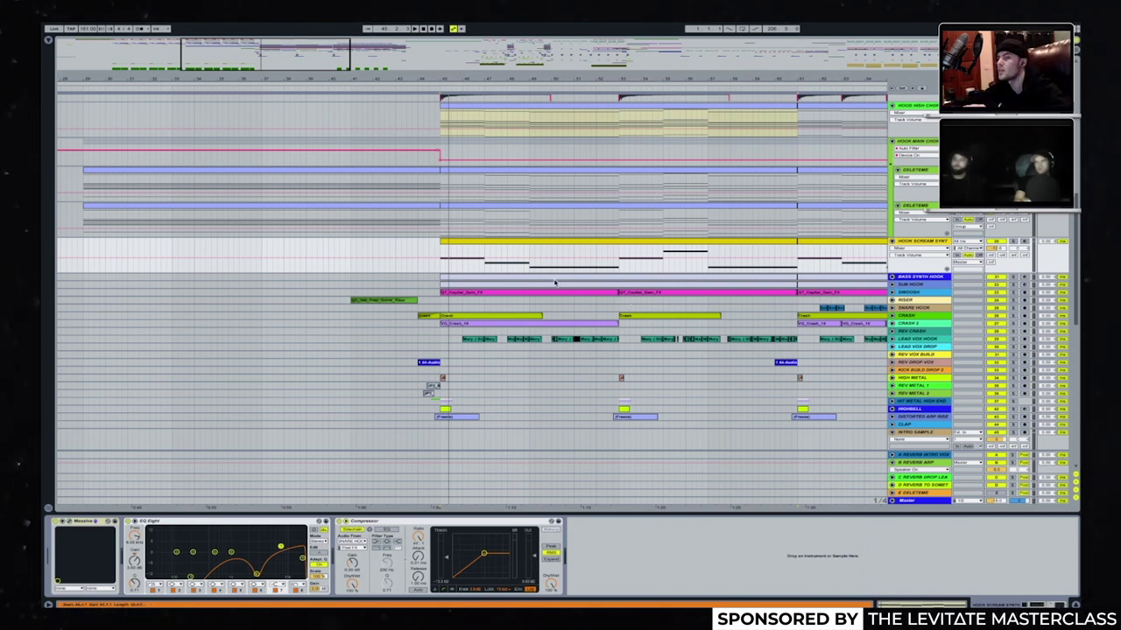
scroll(554, 282, "down", 1)
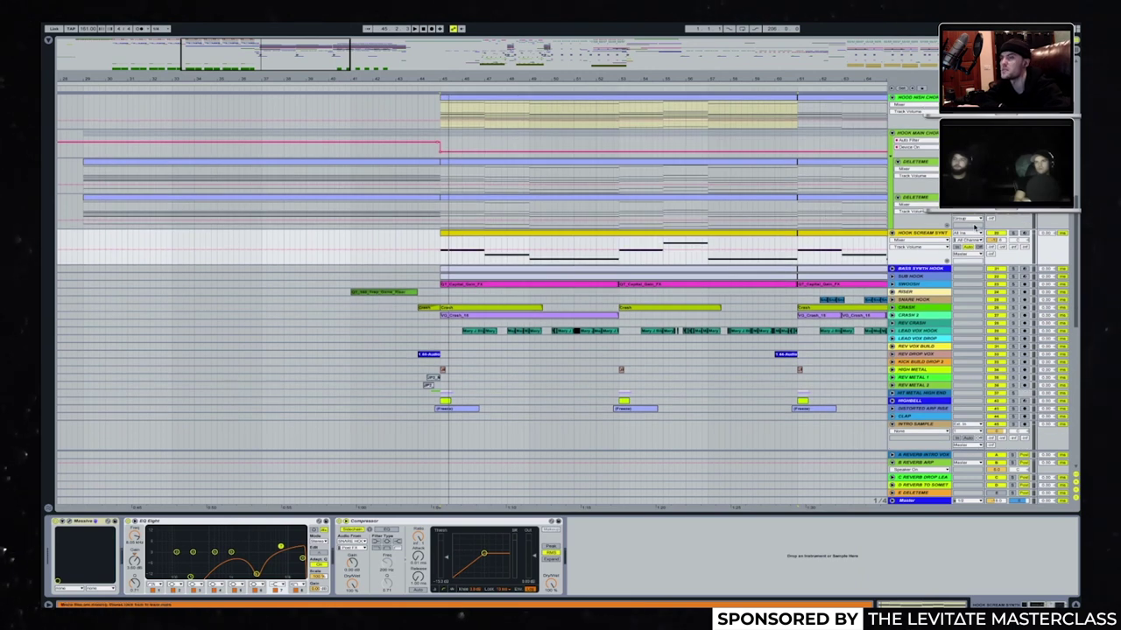
left_click(1011, 233)
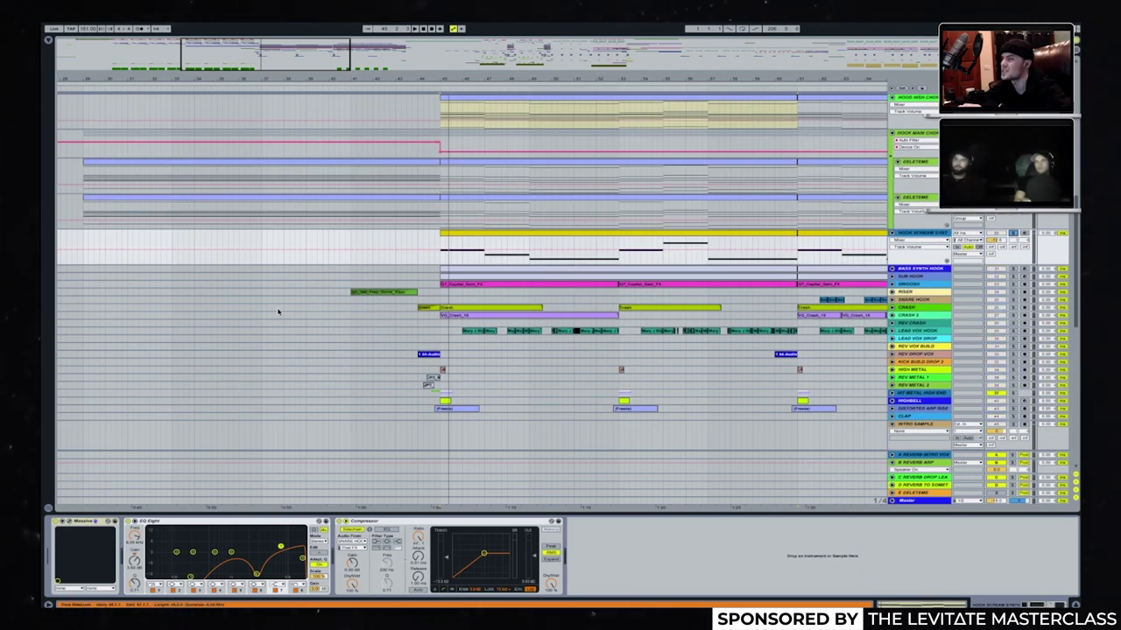
left_click(477, 239)
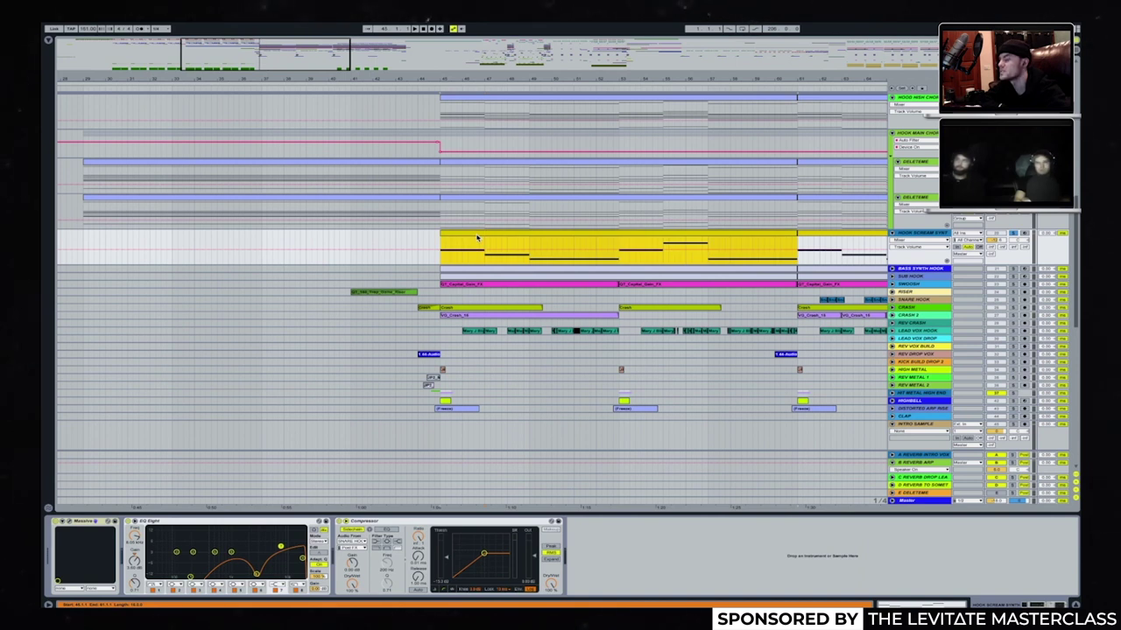
left_click(69, 522)
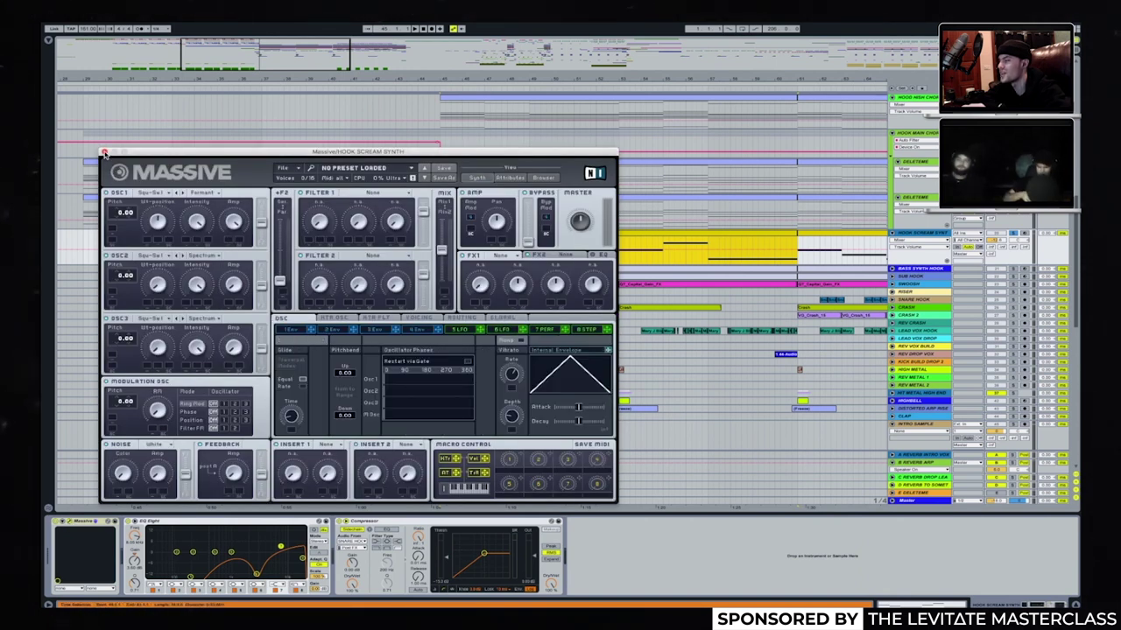
left_click(104, 152)
key("space")
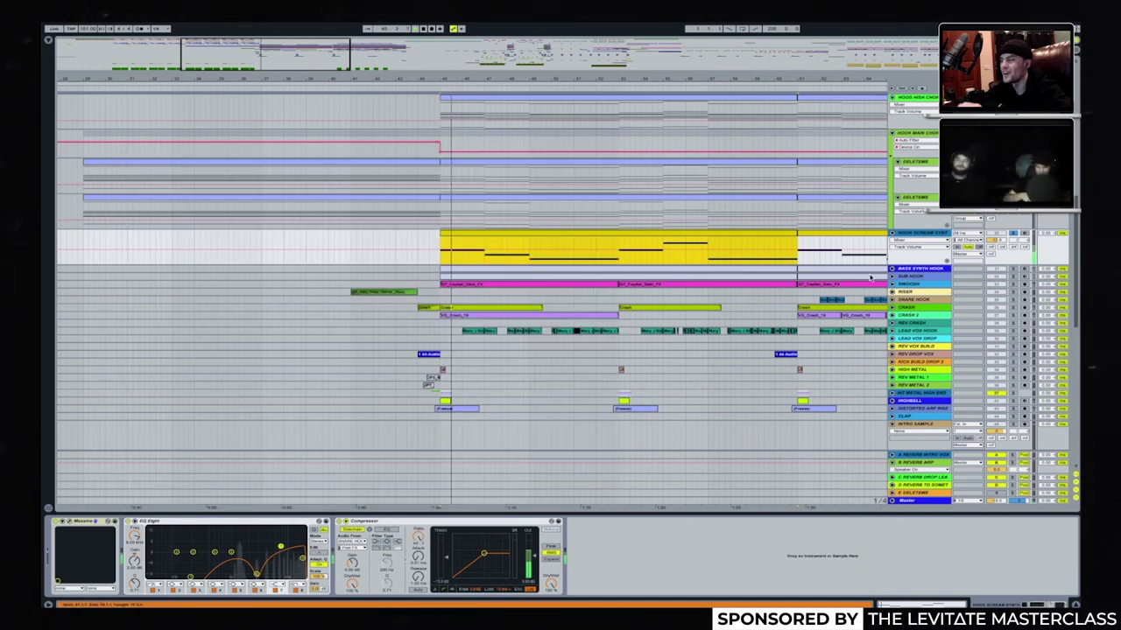
Examine the first oscillator's Formant mode in the scream synth's Massive patch, then close the plug-in and unsolo the track.
left_click(70, 523)
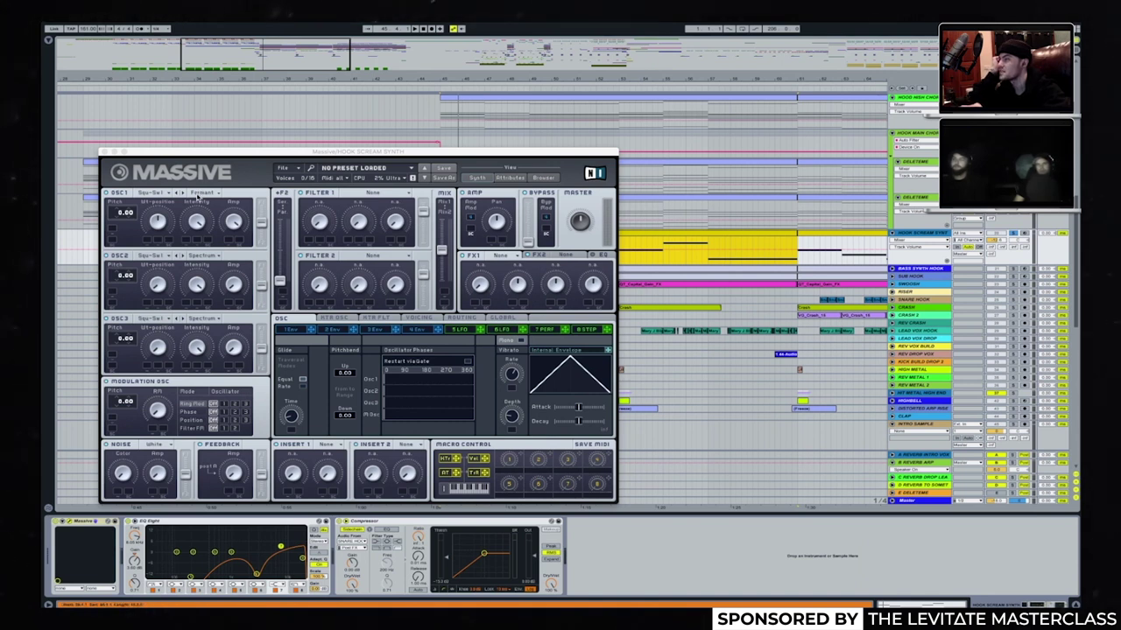
left_click(199, 194)
left_click(201, 194)
left_click(202, 193)
left_click(203, 217)
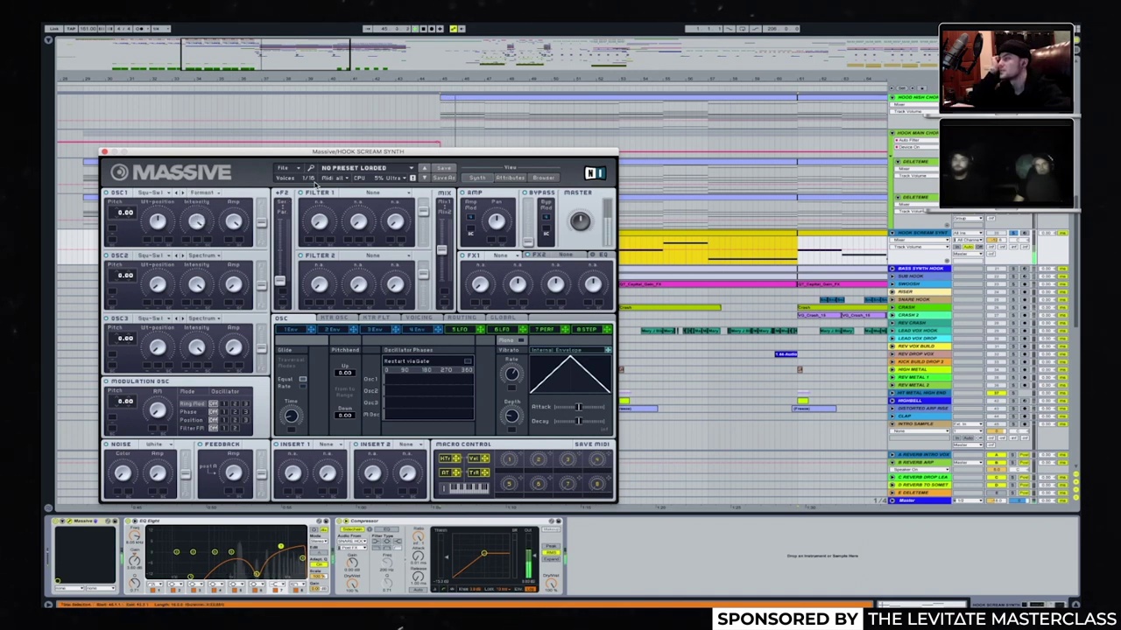
left_click(105, 152)
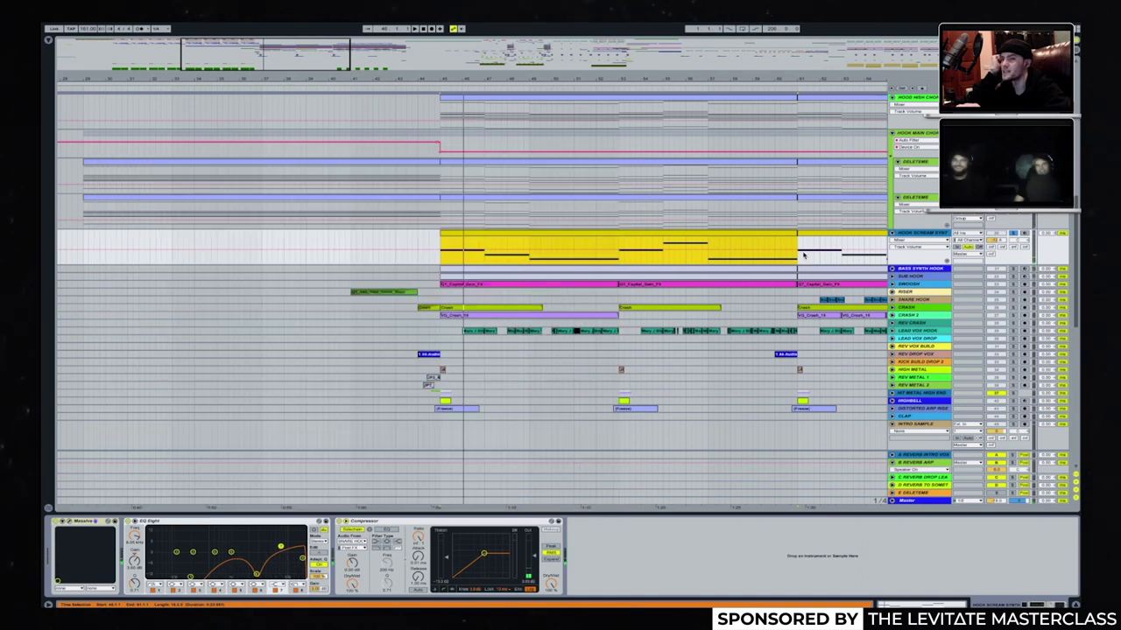
left_click(1013, 234)
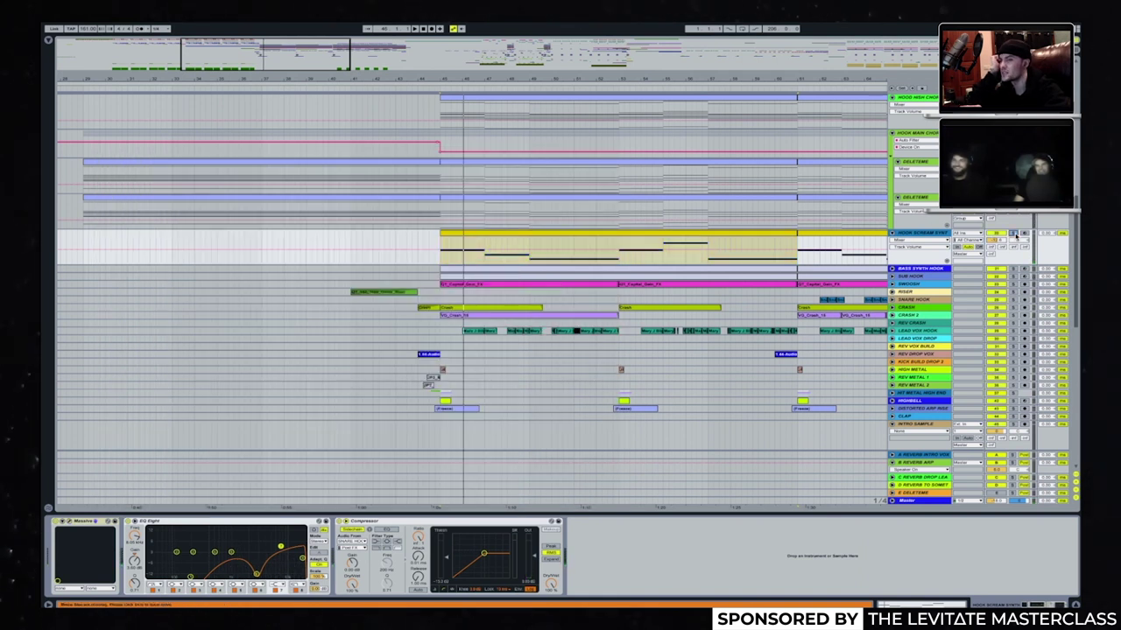
Unfold the BASS SYNTH HOOK track, bring up its device chain, and audition its first clip soloed from bar 45.
scroll(1015, 238, "down", 1)
left_click(1014, 251)
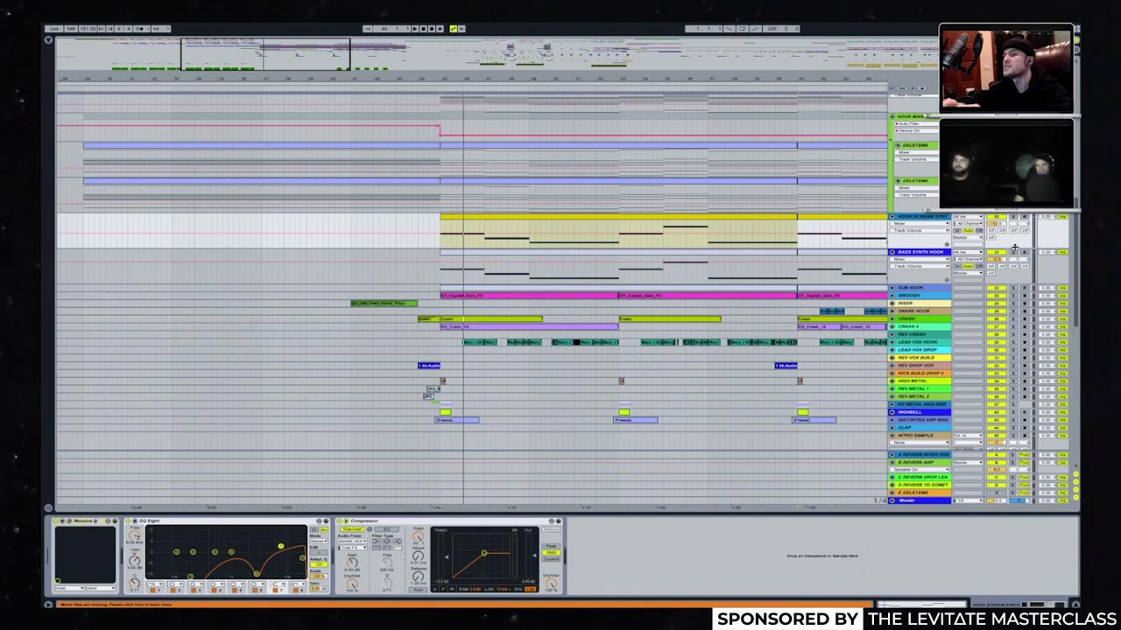
left_click(1012, 254)
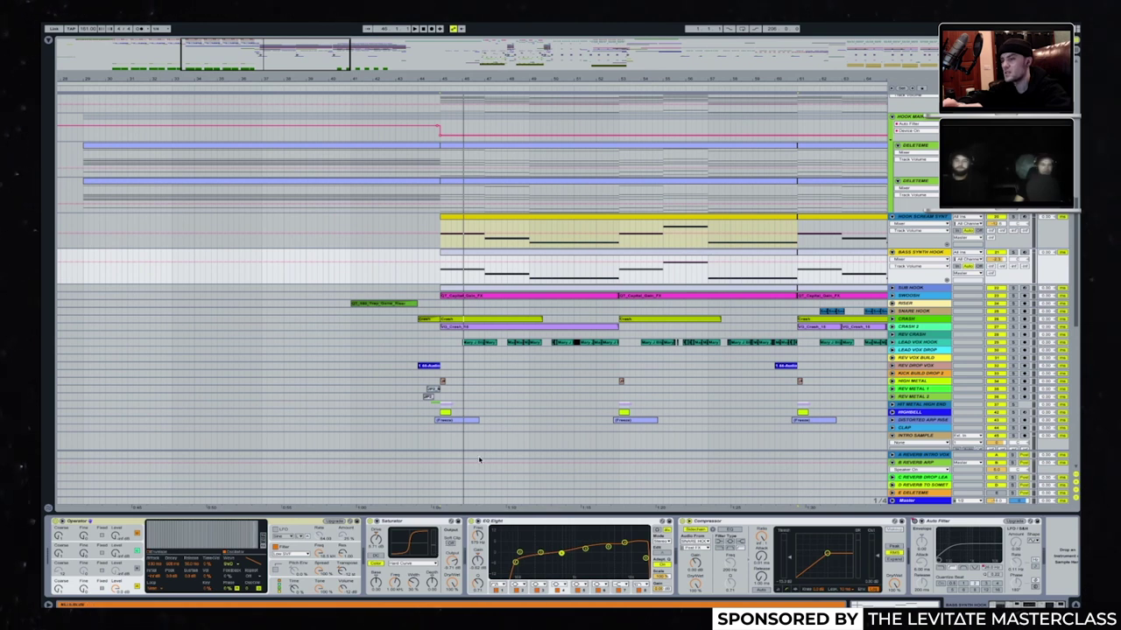
left_click(1012, 254)
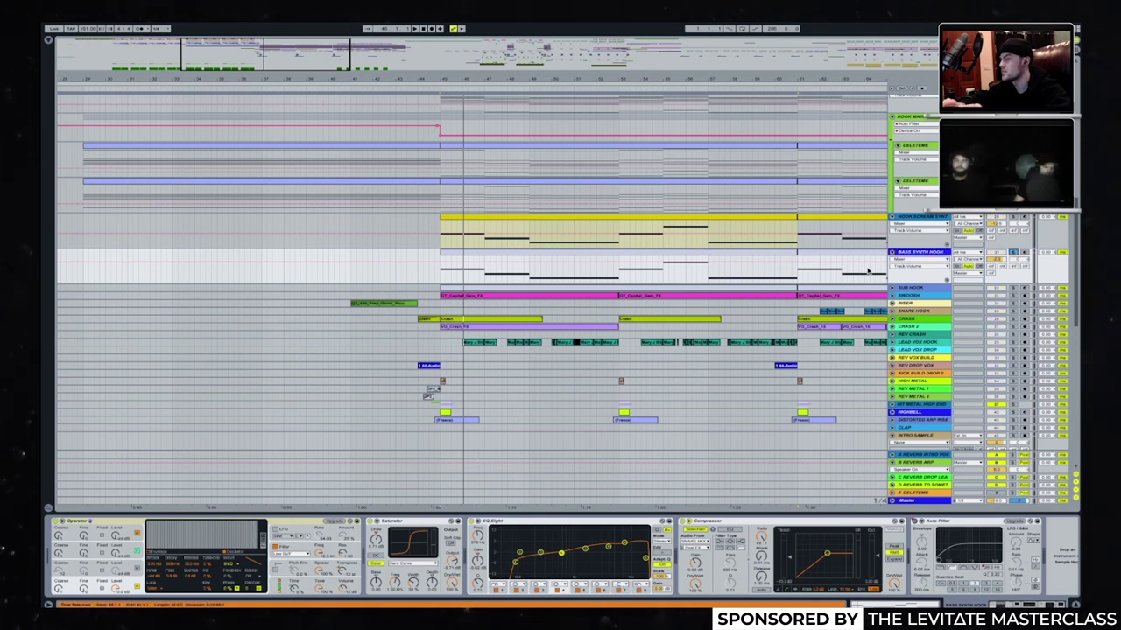
left_click(484, 258)
key("space")
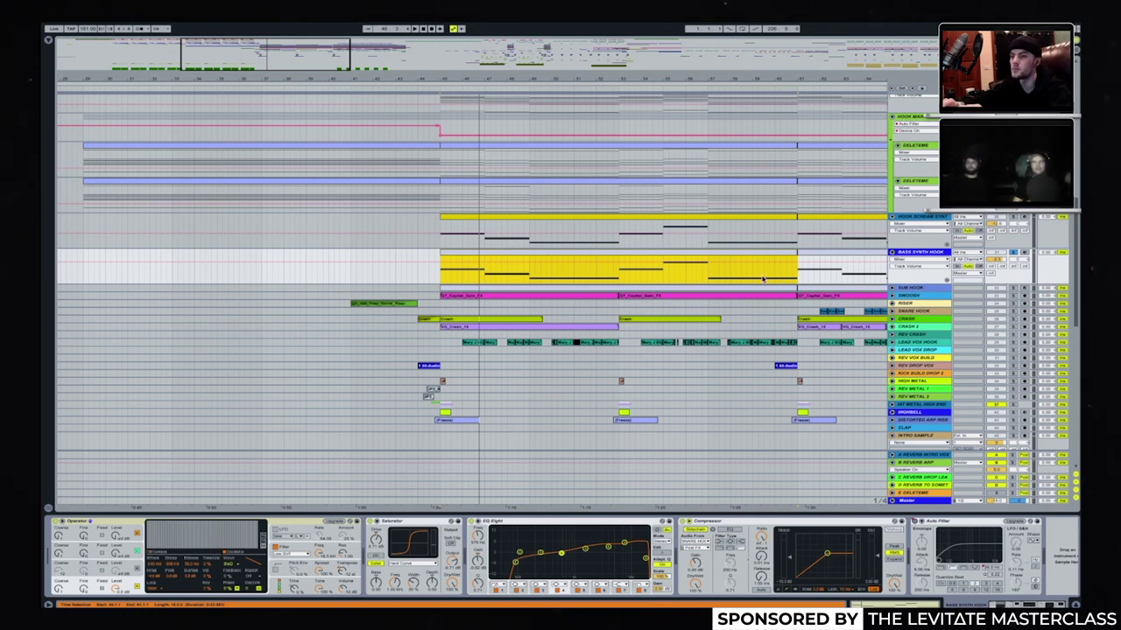
Unfold the SUB HOOK track, solo it in place of the bass synth and play it from bar 45.
left_click(893, 288)
left_click(916, 290)
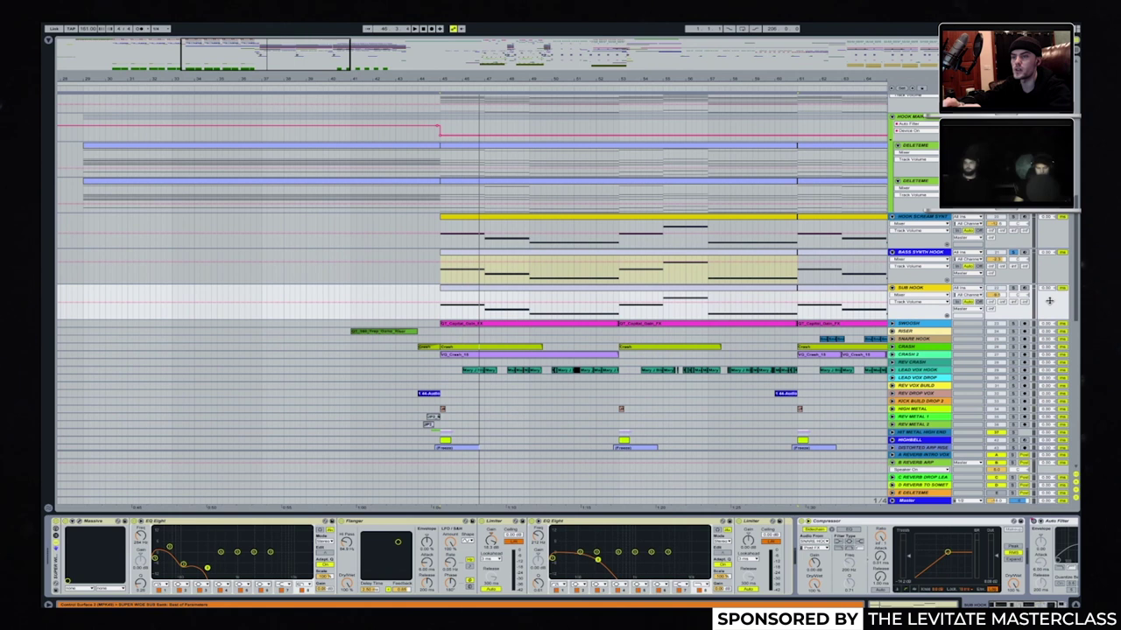
left_click(1013, 290)
key("space")
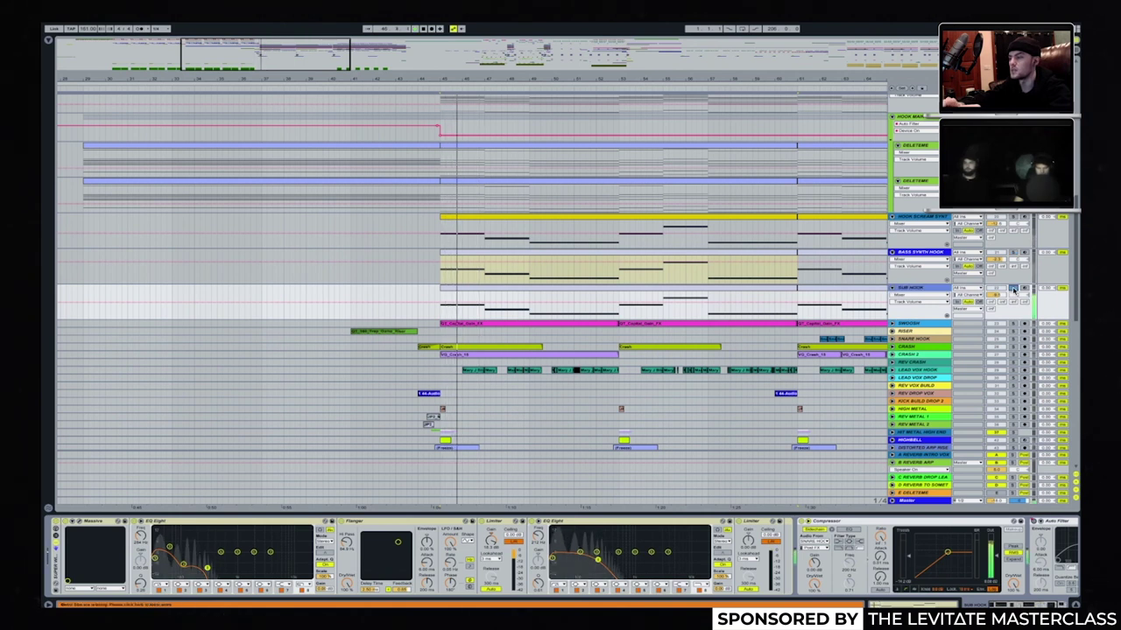
Examine the sub's Massive patch and its effects chain from EQ Eight through Flanger and Limiter to Compressor and Auto Filter.
key("ctrl+alt+p")
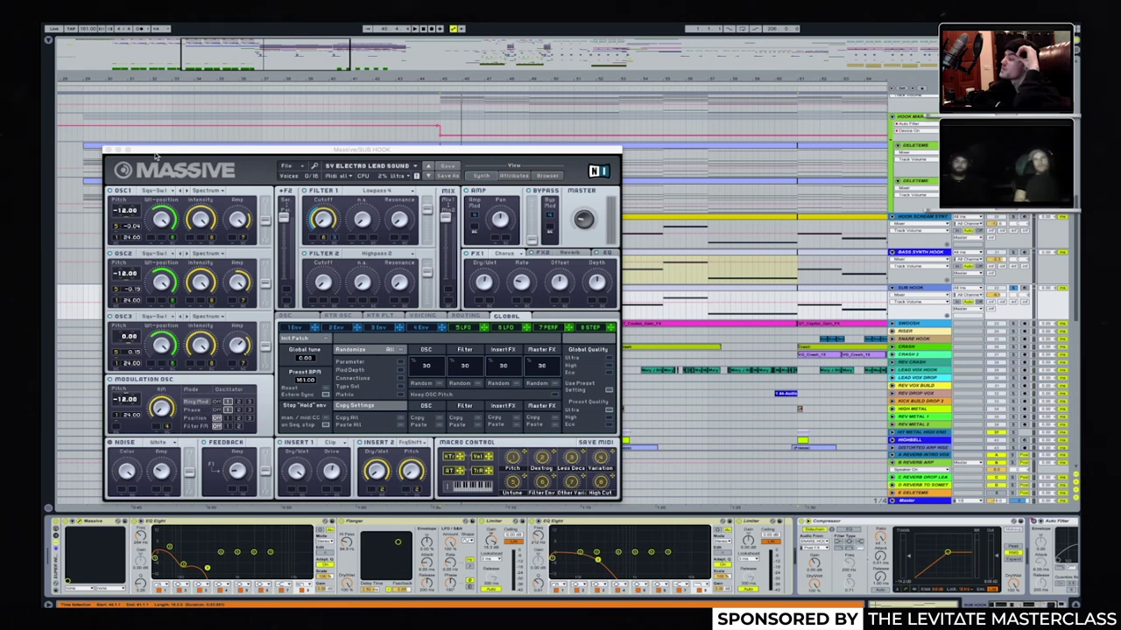
left_click(108, 152)
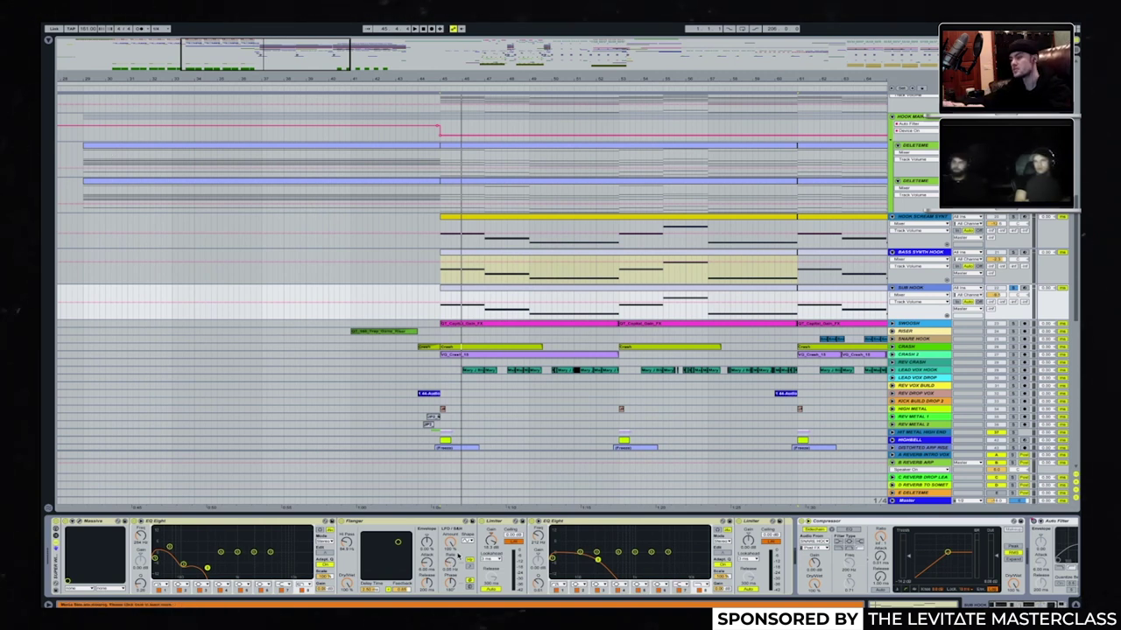
left_click(570, 554)
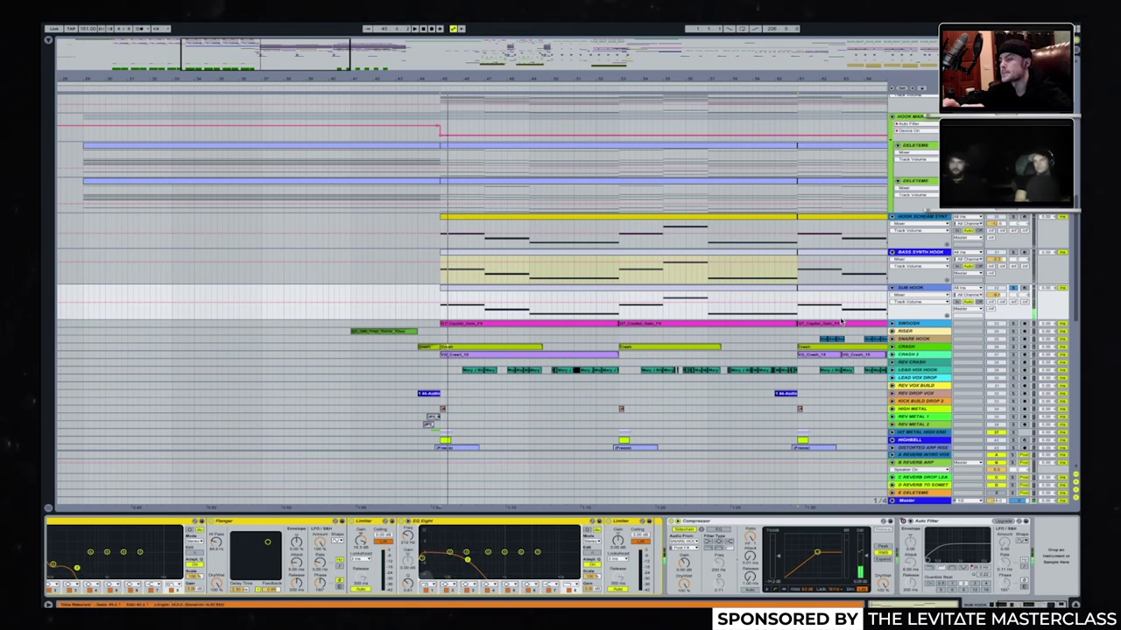
scroll(560, 556, "left", 3)
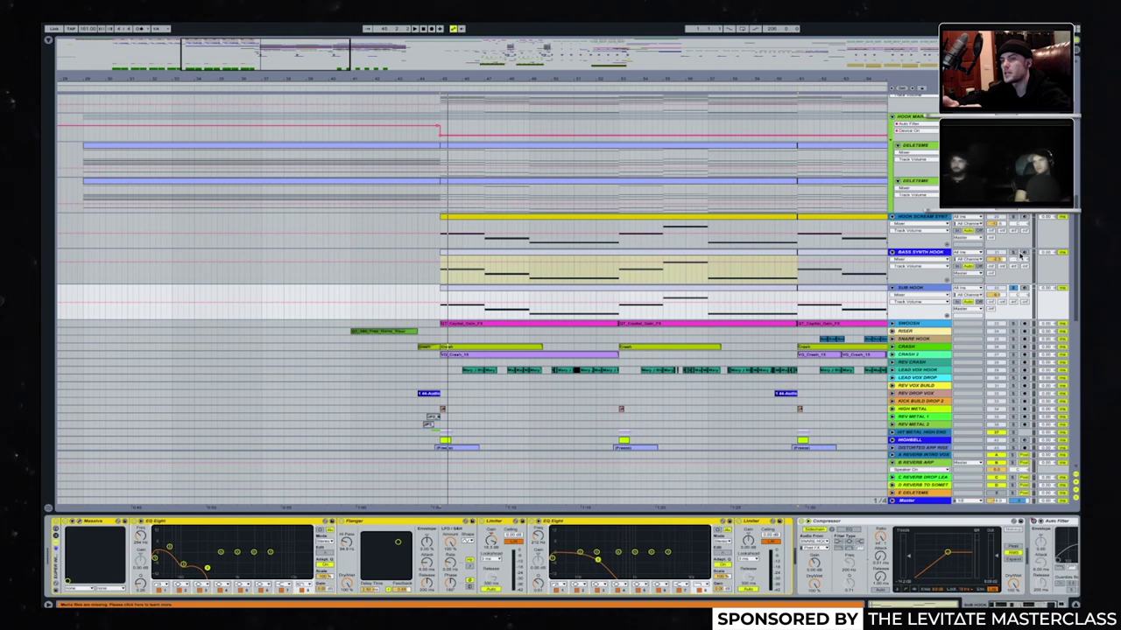
Solo the bass synth with the sub, add the scream synth and chord layers to the solo, and audition them from bar 45.
left_click(1015, 253)
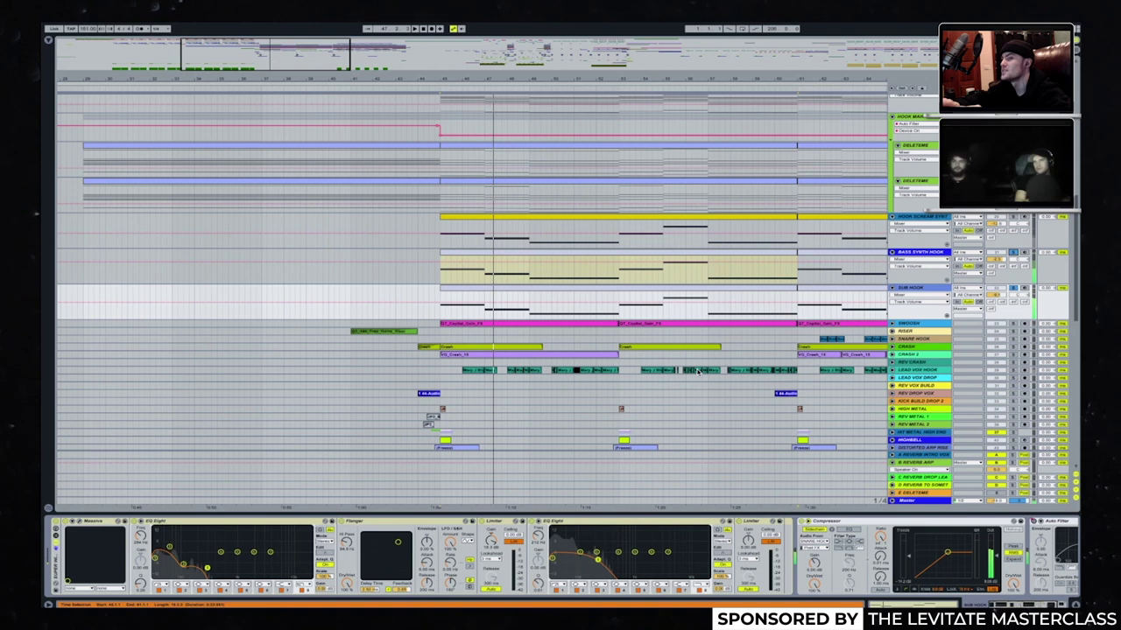
left_click(919, 254)
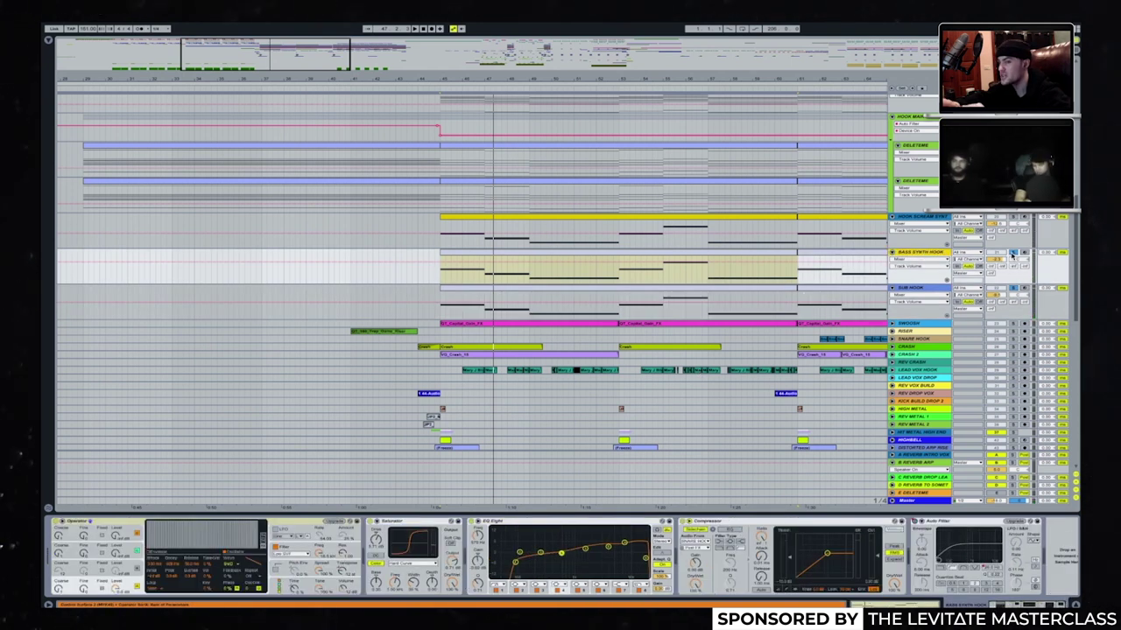
scroll(1010, 226, "up", 1)
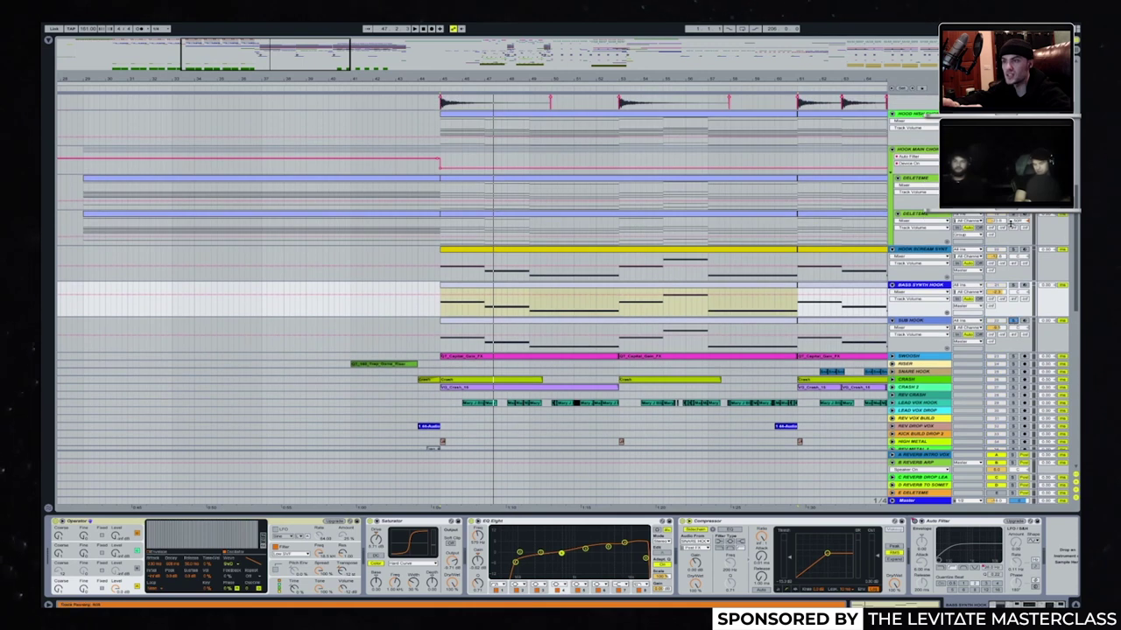
scroll(1010, 226, "up", 1)
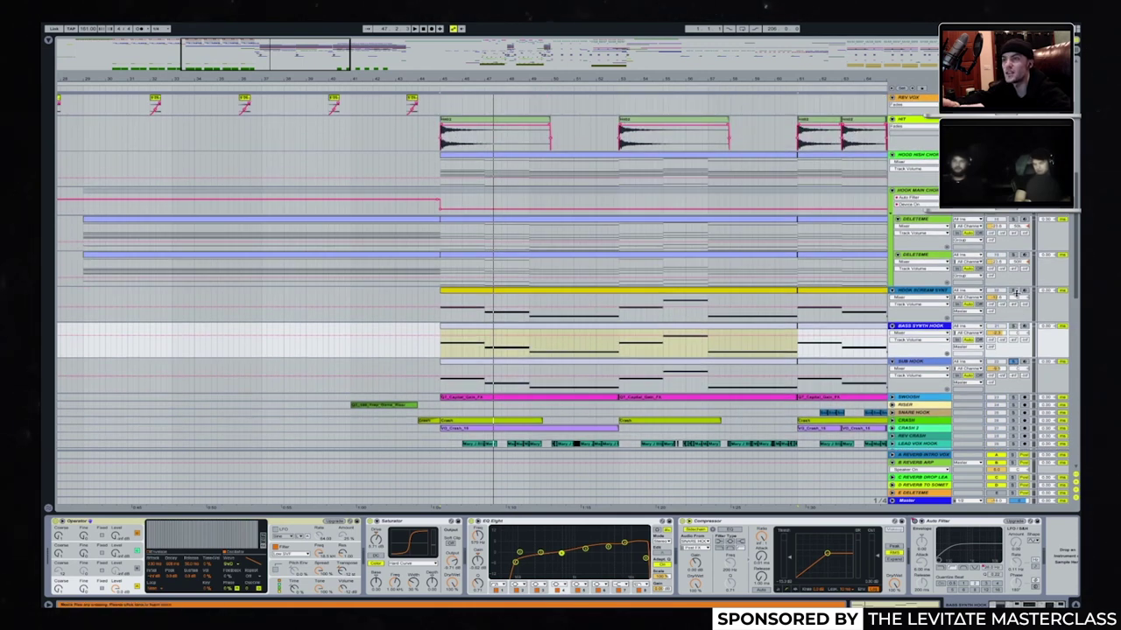
scroll(854, 309, "down", 2)
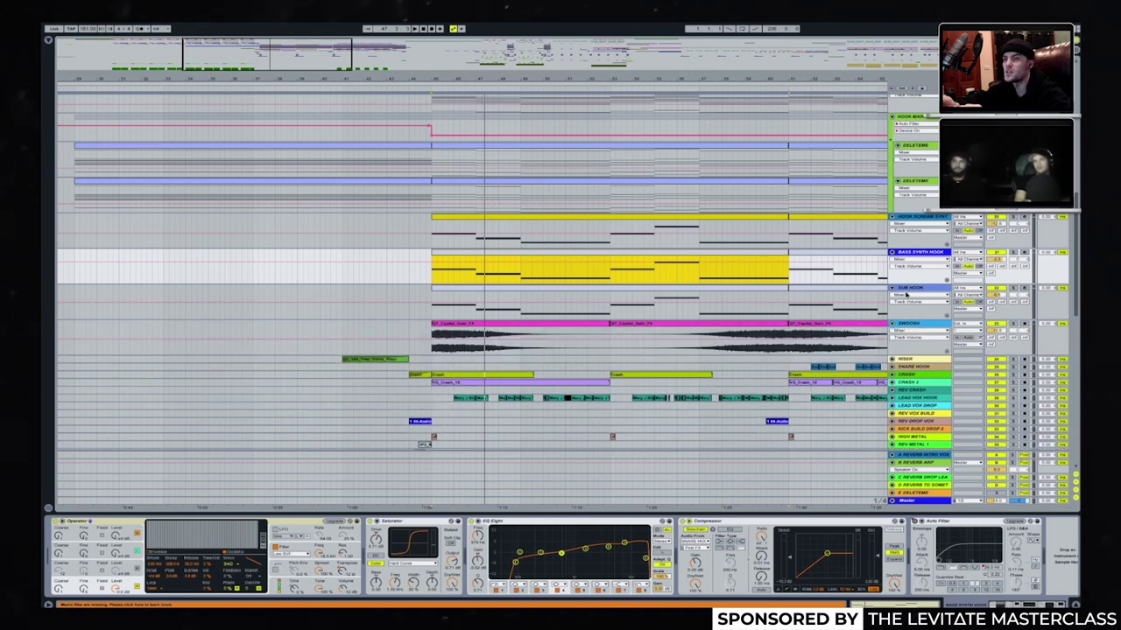
scroll(1013, 259, "up", 2)
scroll(1013, 259, "up", 4)
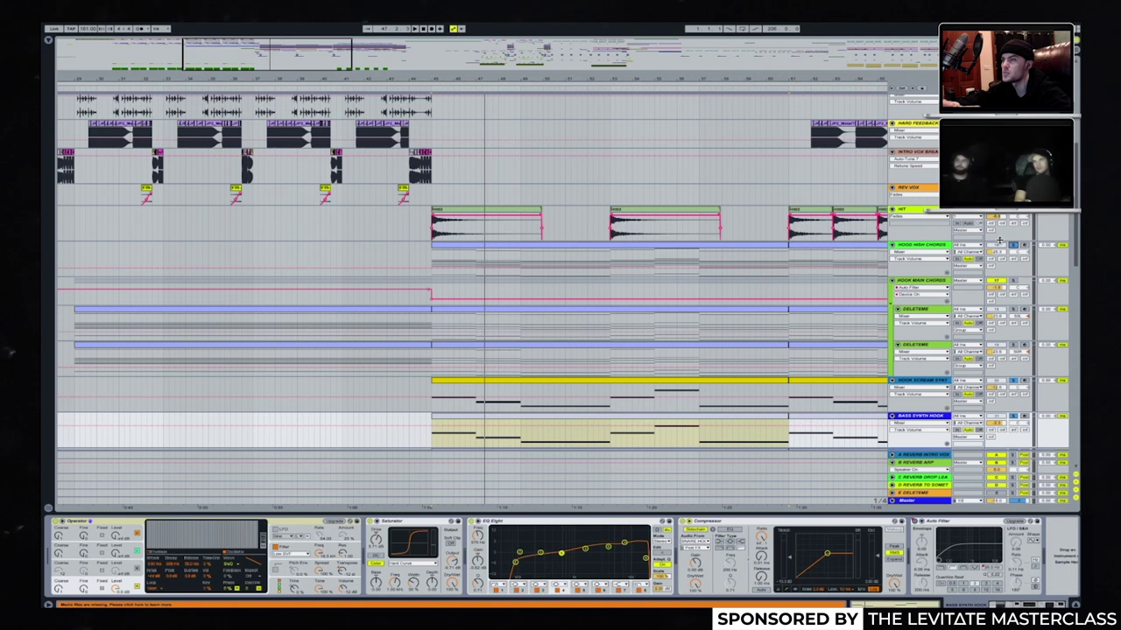
scroll(1013, 233, "up", 6)
scroll(999, 241, "down", 10)
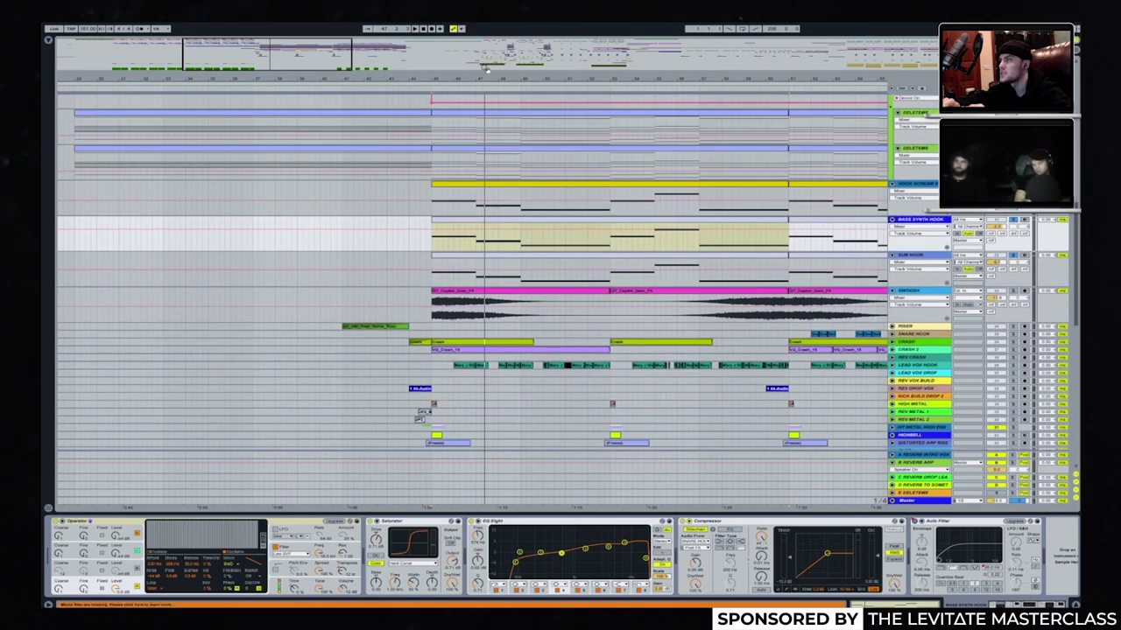
left_click(424, 88)
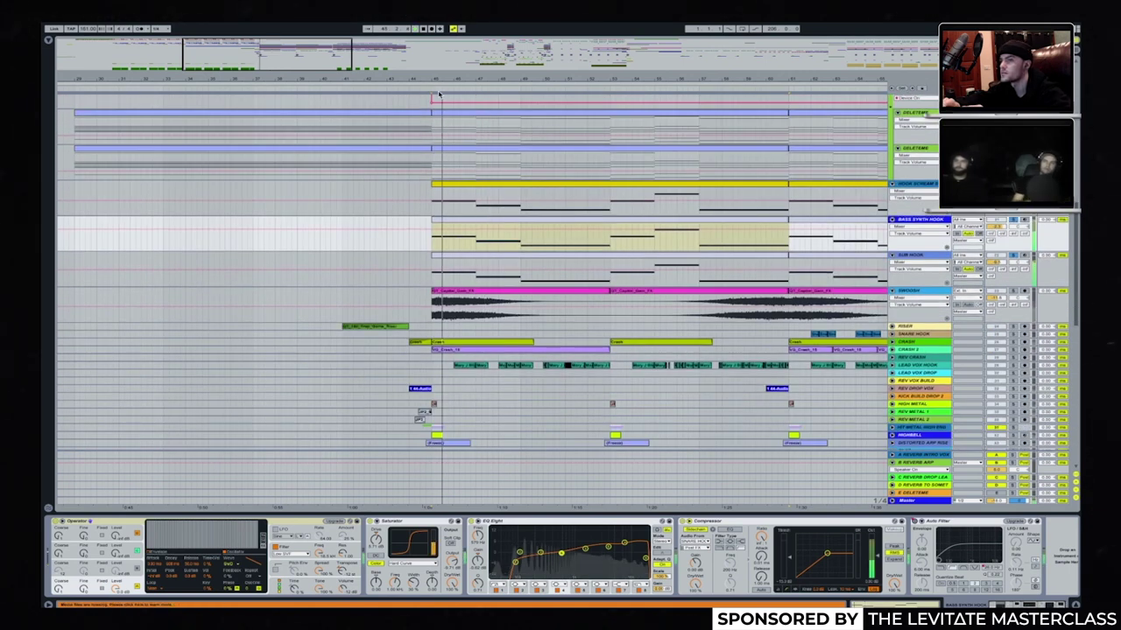
Look over the remaining hook tracks, replay the soloed layers from bar 45 and clear the solos.
scroll(766, 230, "up", 4)
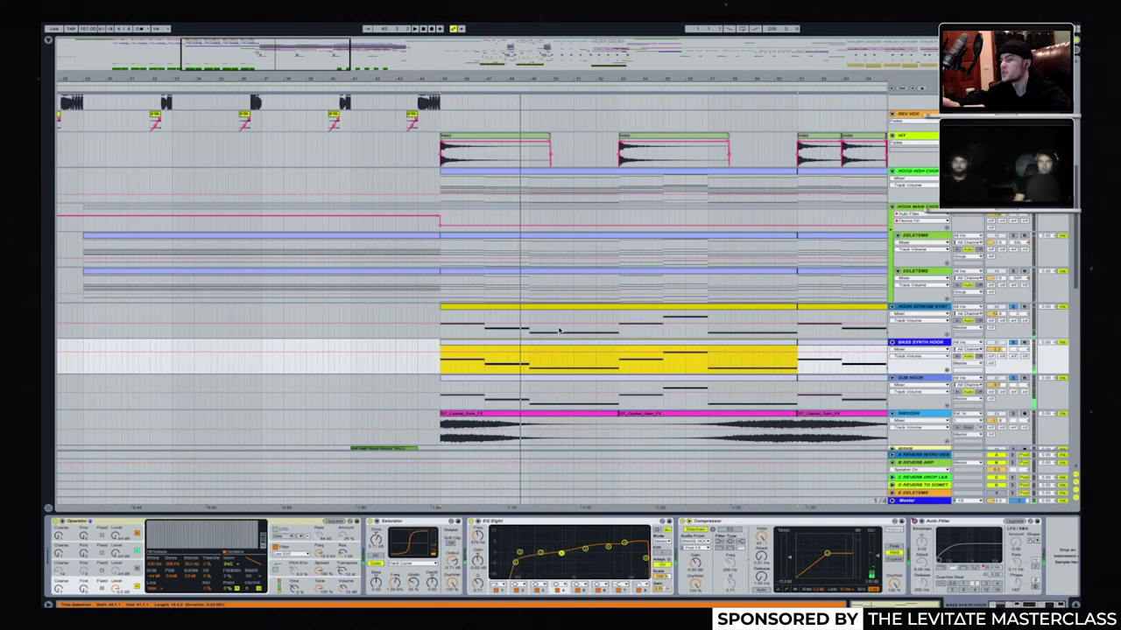
scroll(558, 330, "down", 5)
scroll(559, 330, "up", 4)
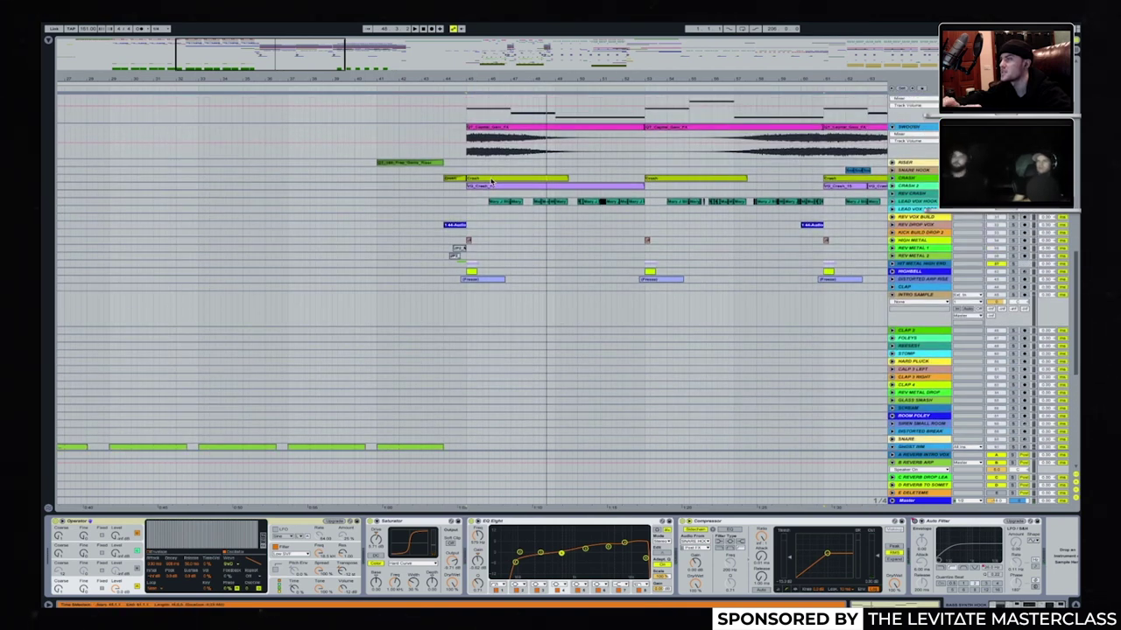
left_click(464, 88)
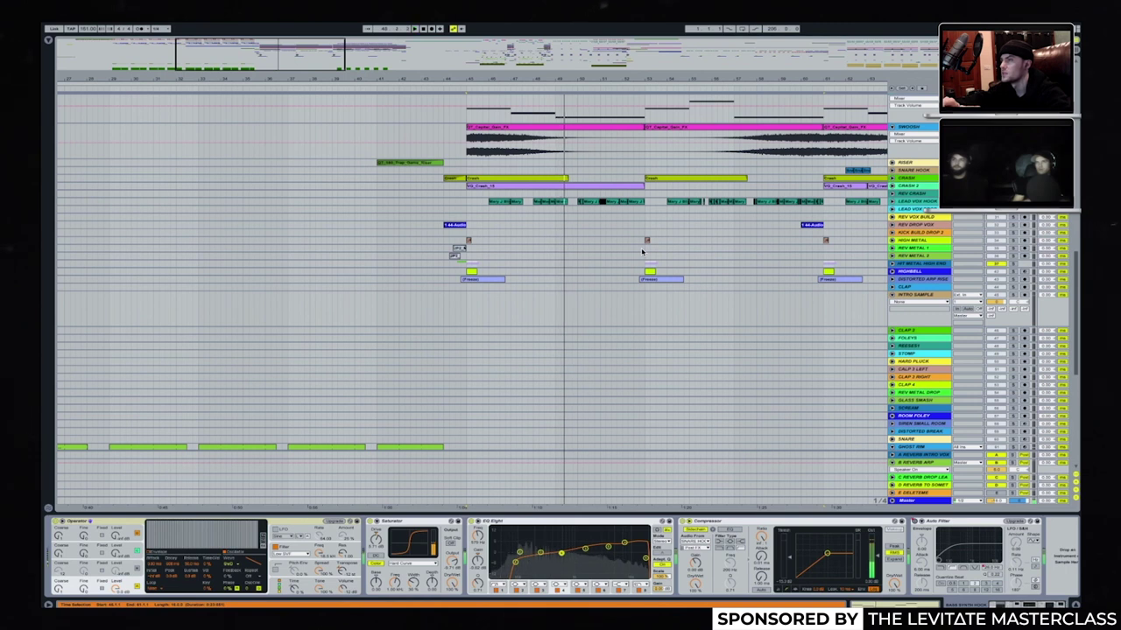
scroll(642, 252, "up", 5)
scroll(642, 252, "down", 1)
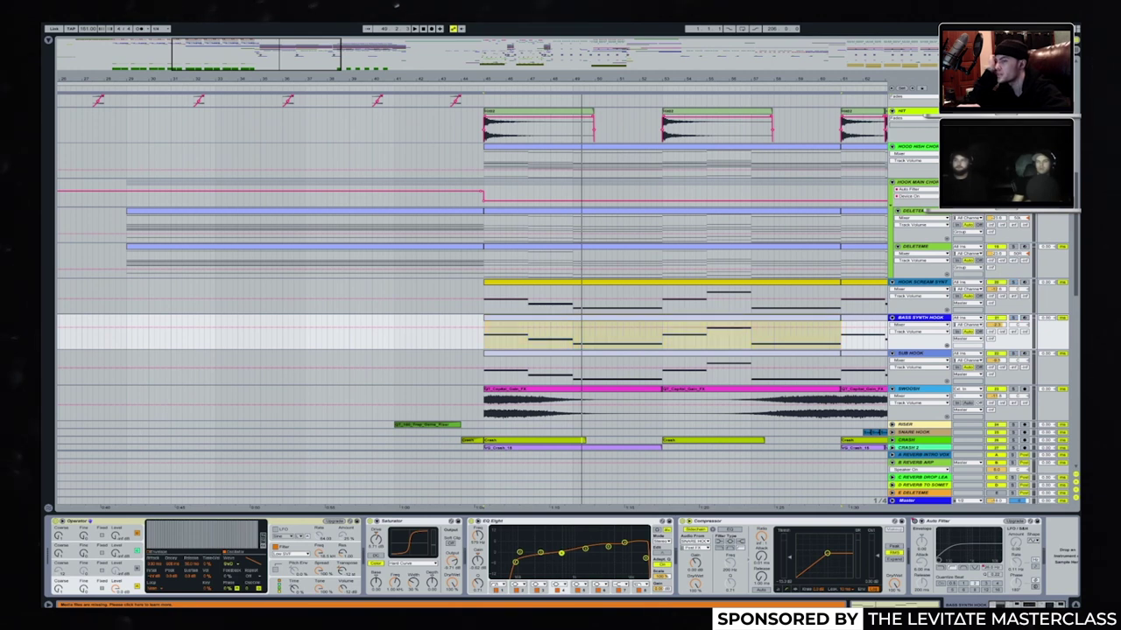
Unfold the reverse vocal, reverse metal and HIT METAL HIGH END tracks and select the REV DROP VOX clip at bar 44.
scroll(573, 265, "down", 3)
left_click(556, 357)
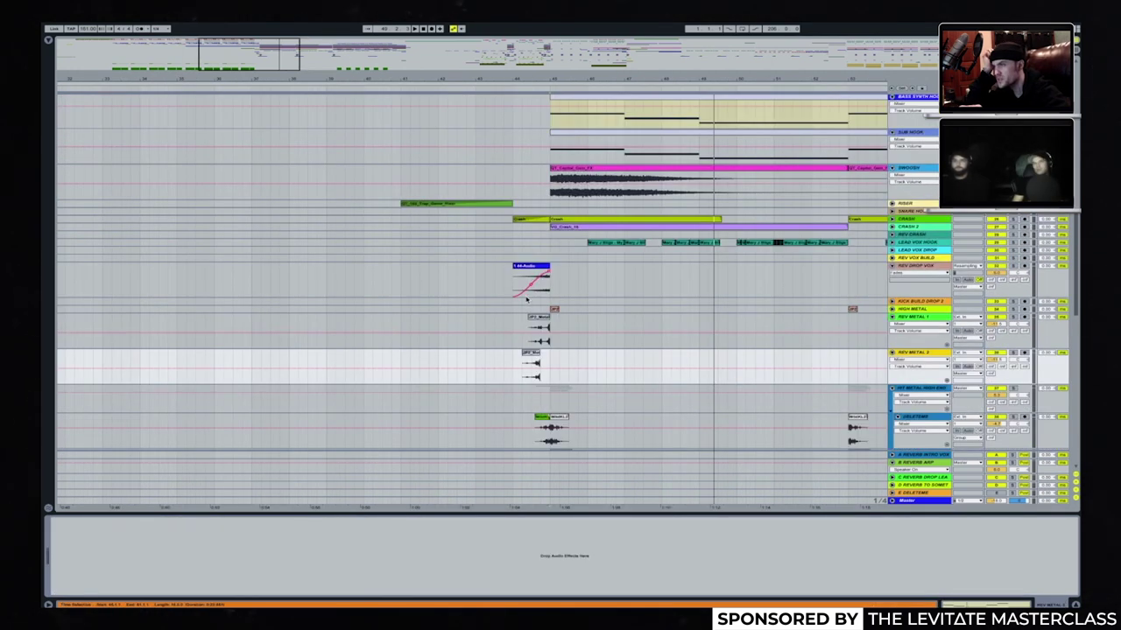
left_click(528, 272)
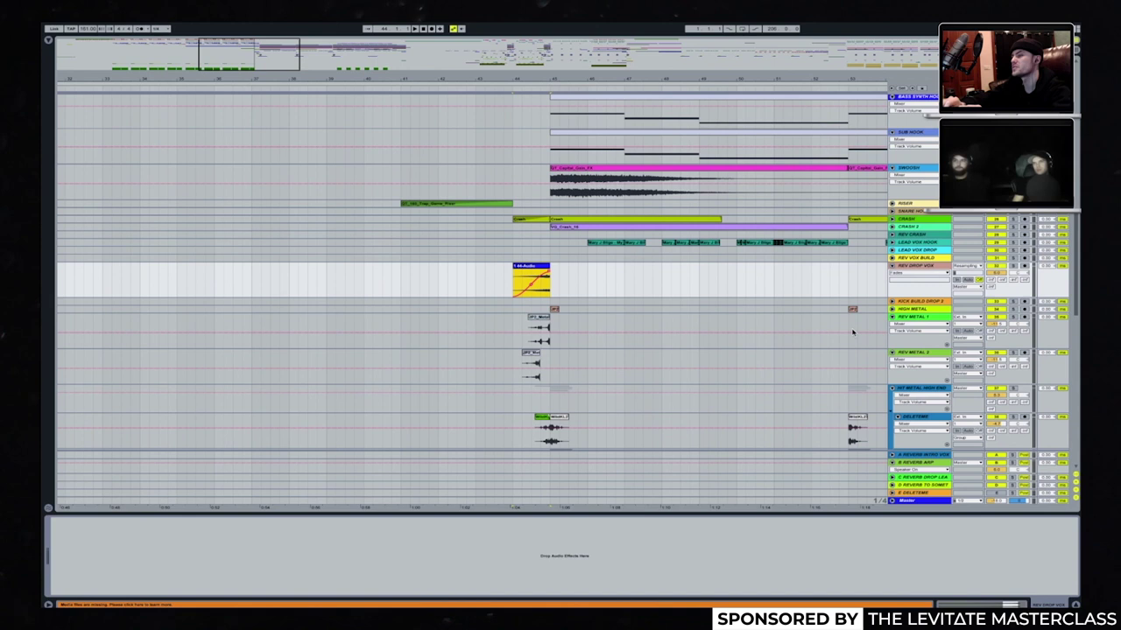
scroll(554, 331, "down", 3)
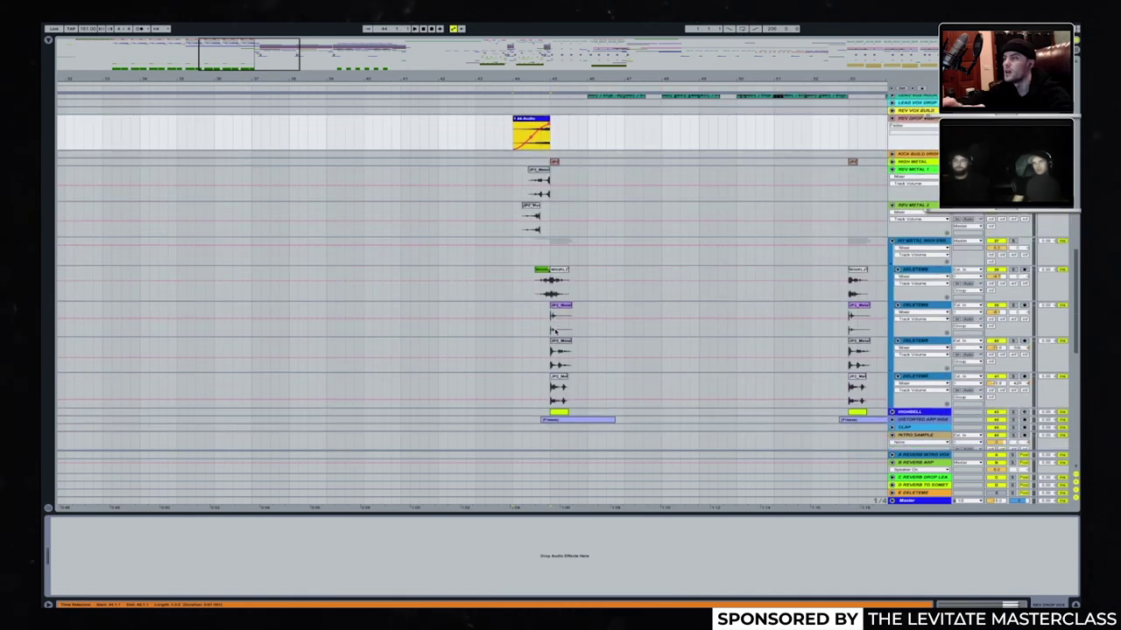
Solo the HIT METAL HIGH END group and audition it from bar 45.
scroll(555, 332, "down", 1)
scroll(549, 268, "up", 2)
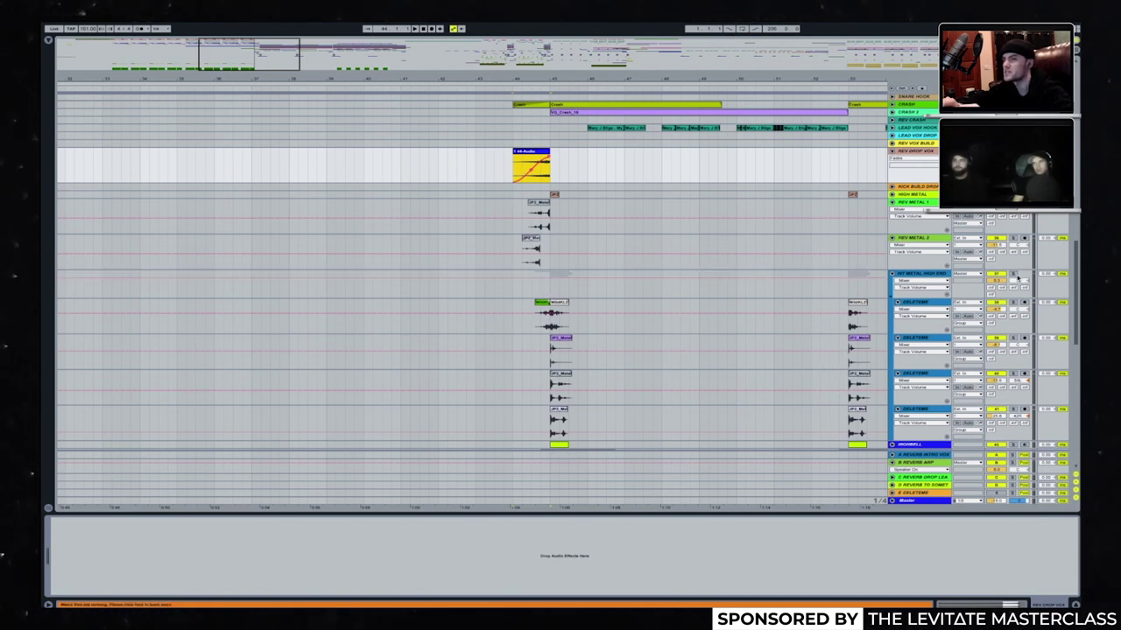
left_click(552, 279)
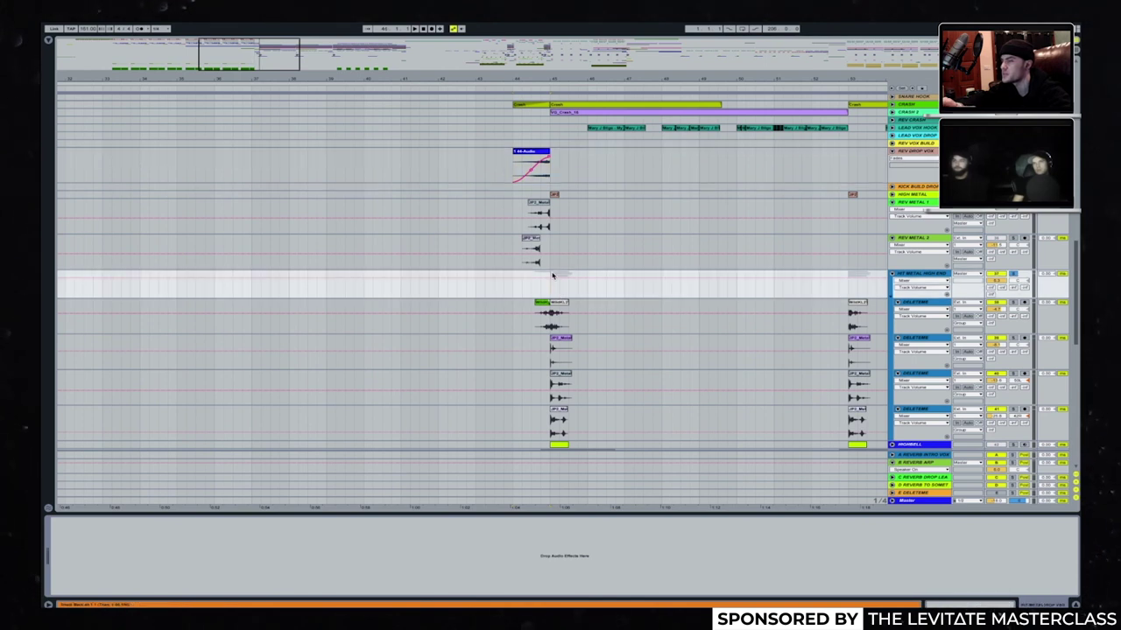
key("space")
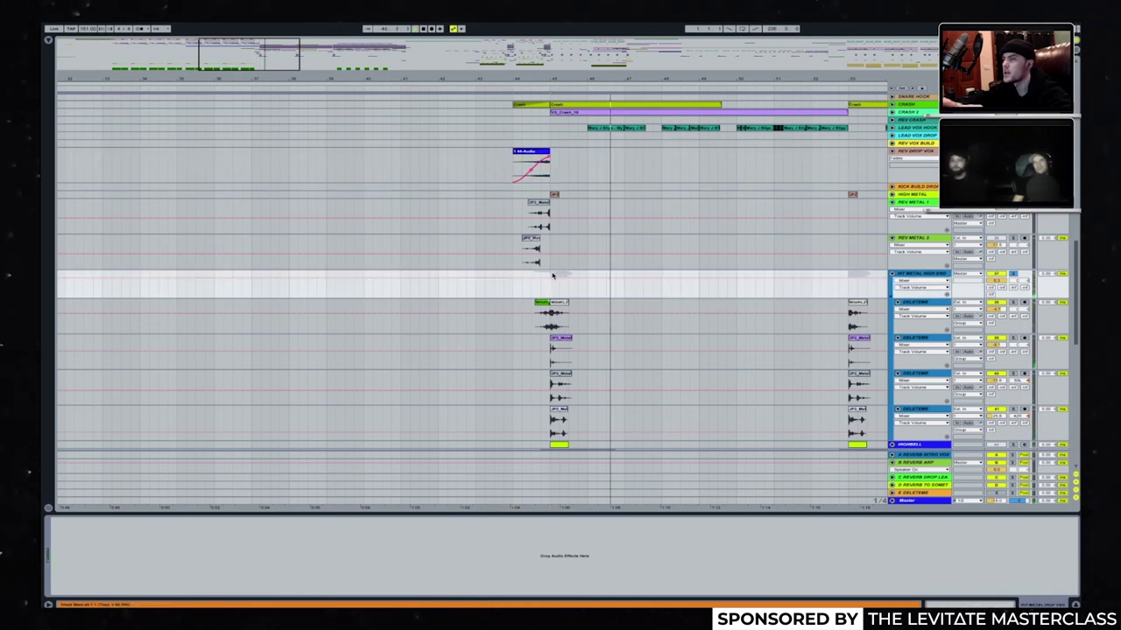
Check the effects on each of the four DELETEME tracks inside the HIT METAL HIGH END group.
left_click(928, 305)
scroll(928, 306, "down", 2)
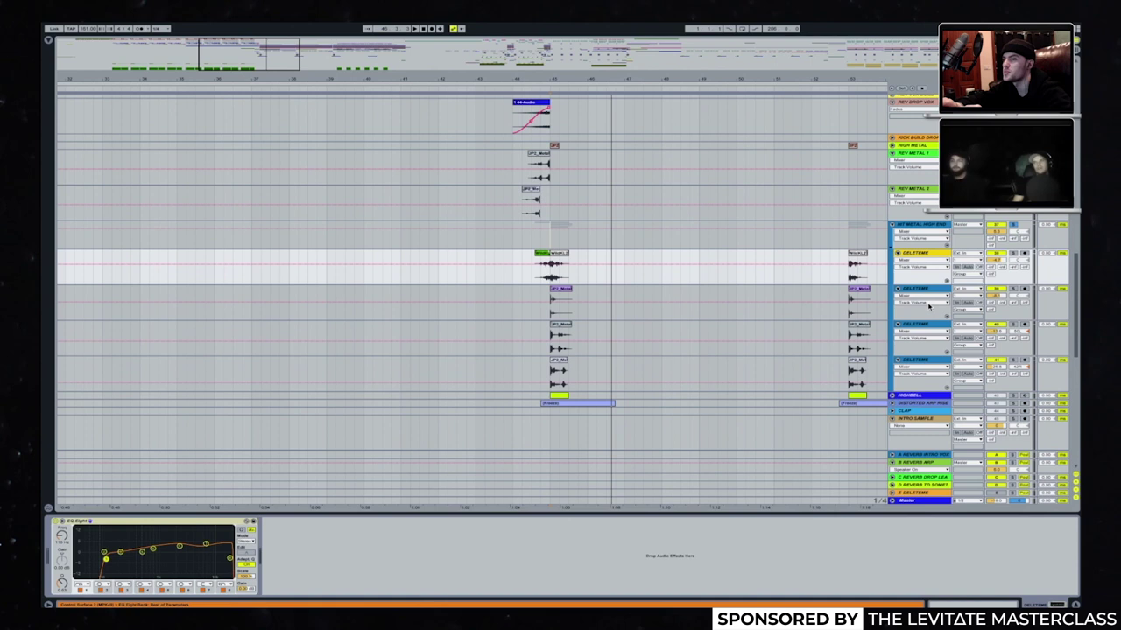
left_click(928, 295)
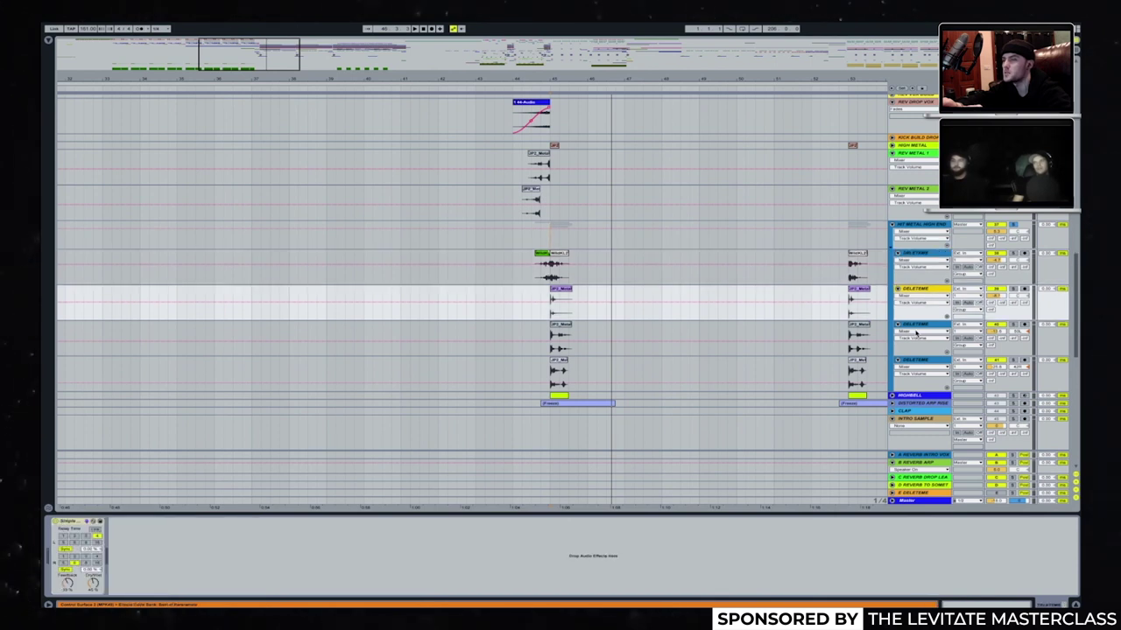
left_click(921, 325)
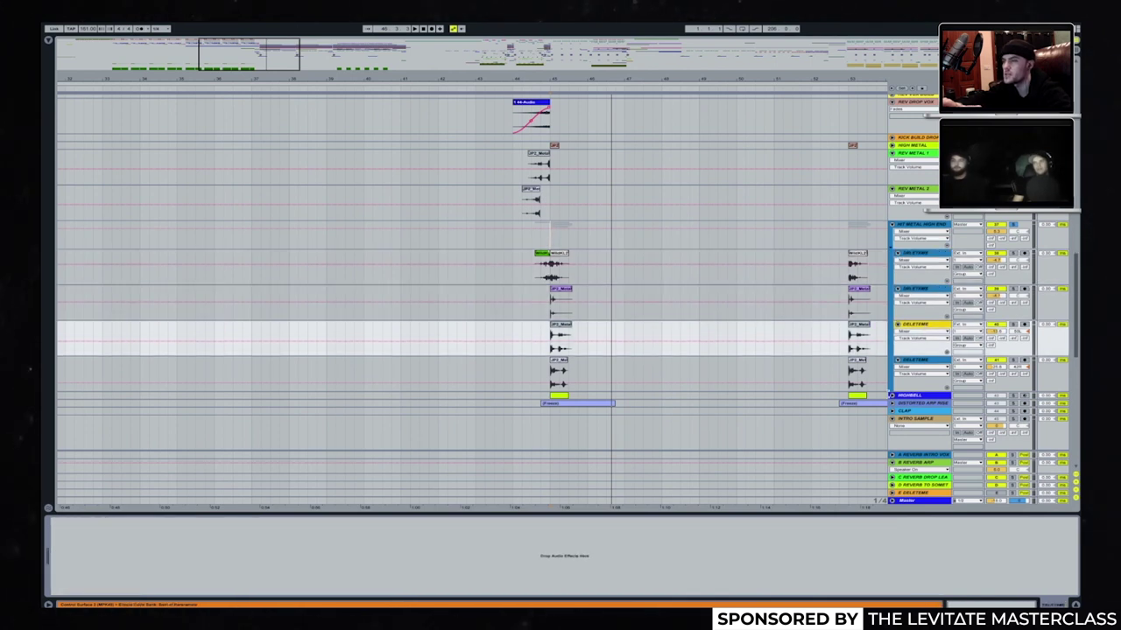
left_click(918, 361)
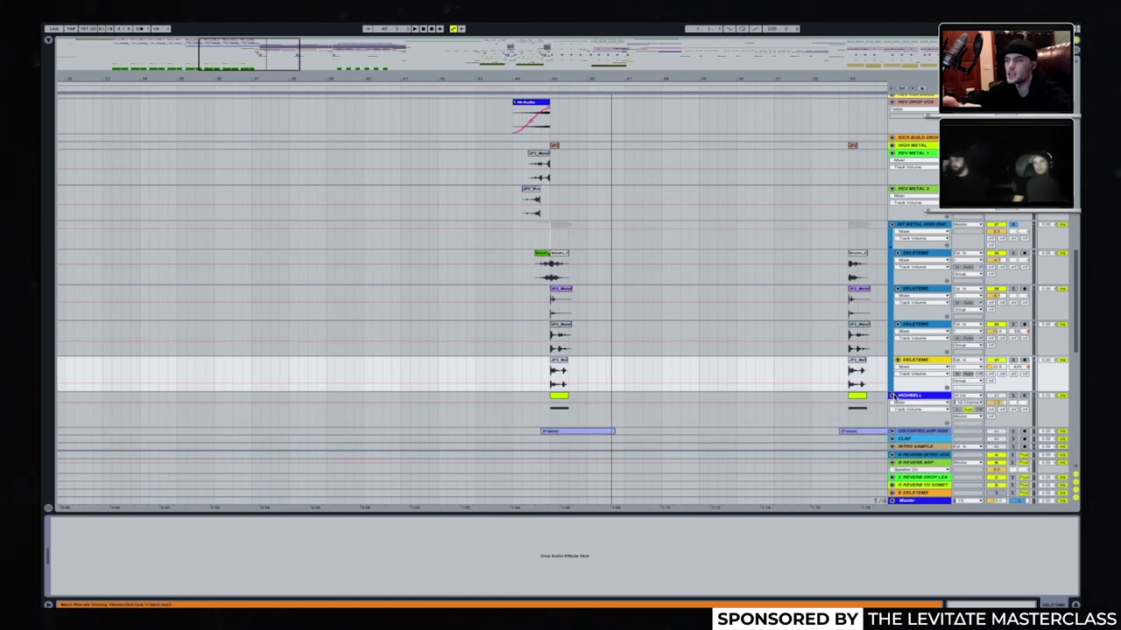
Examine HIGHBELL's bell instrument and Phaser, and audition its soloed clip at bar 45.
key("Down")
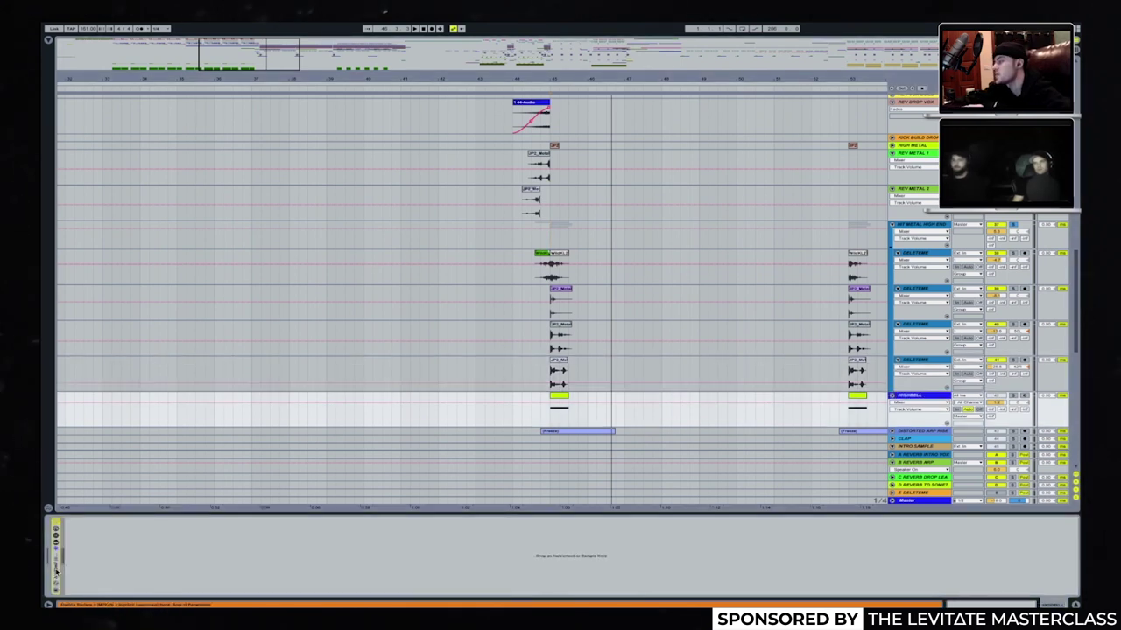
double_click(55, 560)
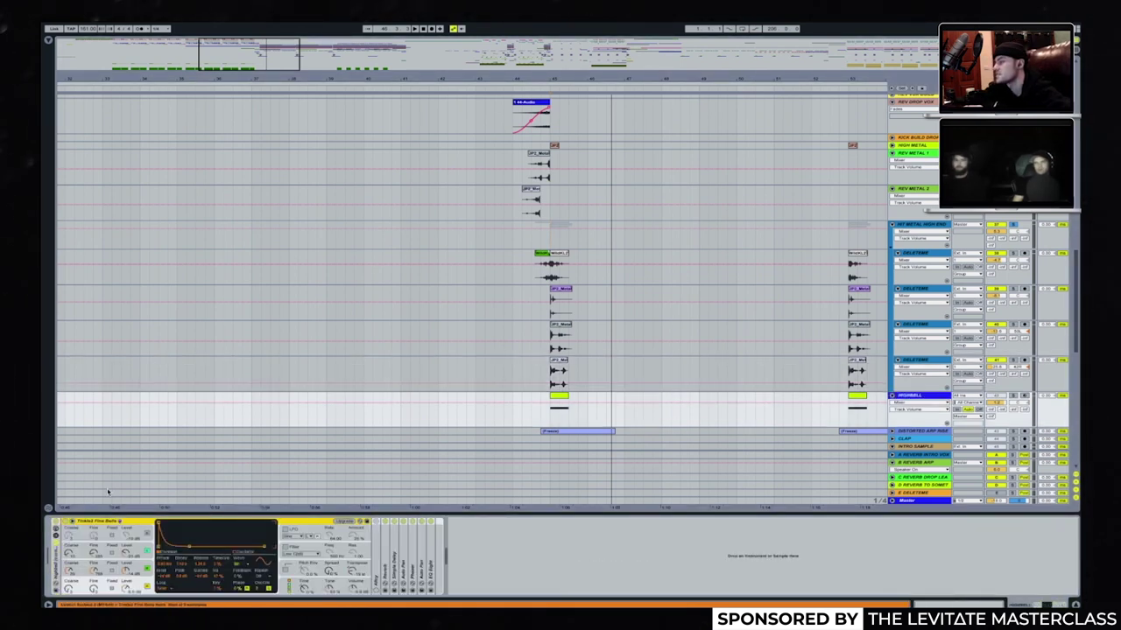
double_click(413, 554)
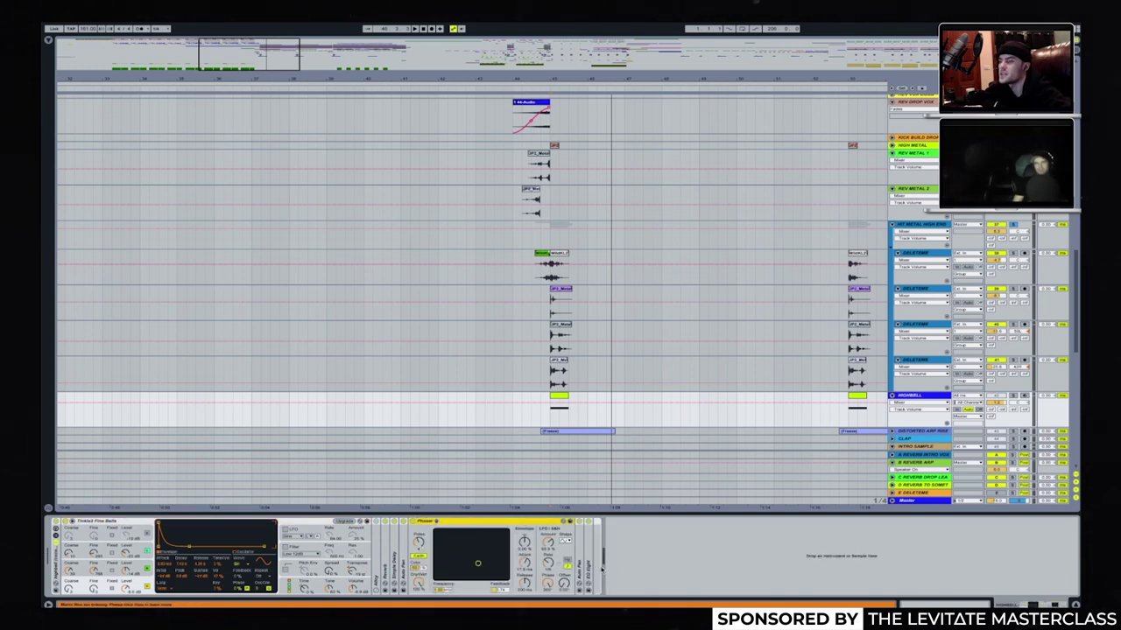
left_click(558, 396)
left_click(1014, 397)
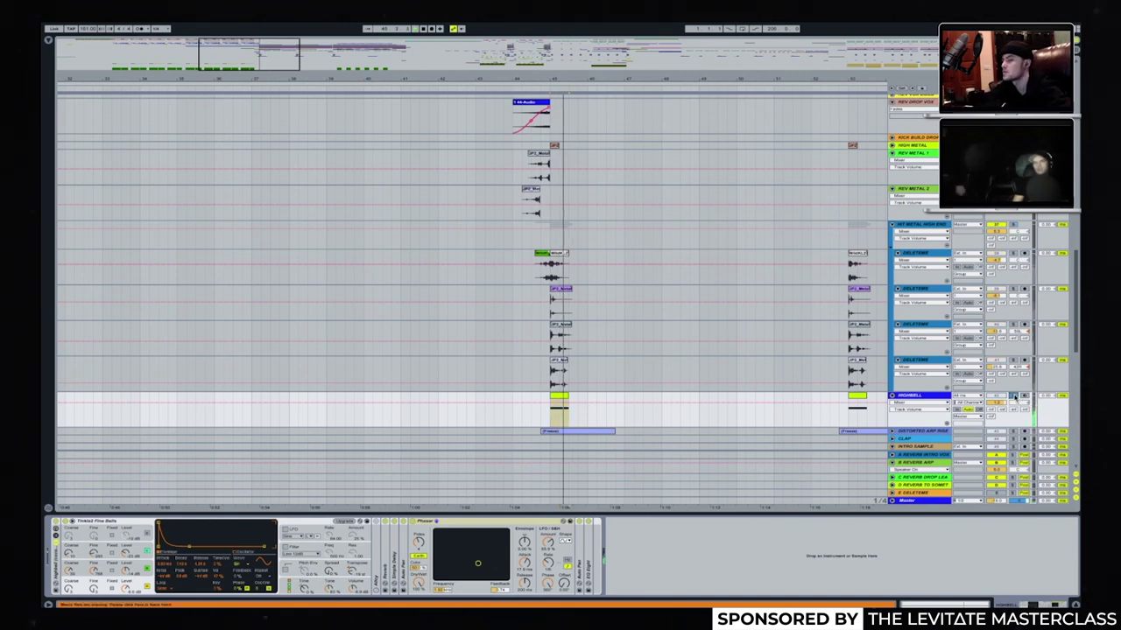
Unfold the distorted amp track, select its frozen clip leading into bar 45 and examine its Compressor, EQ Eight and Overdrive chain.
scroll(732, 406, "down", 2)
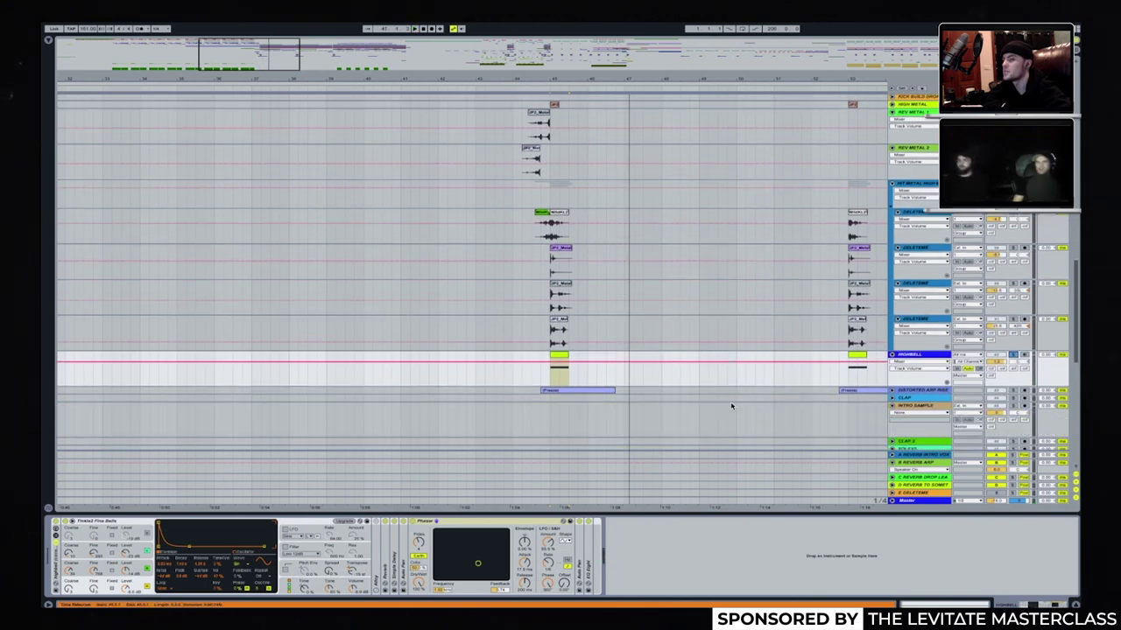
scroll(700, 355, "down", 8)
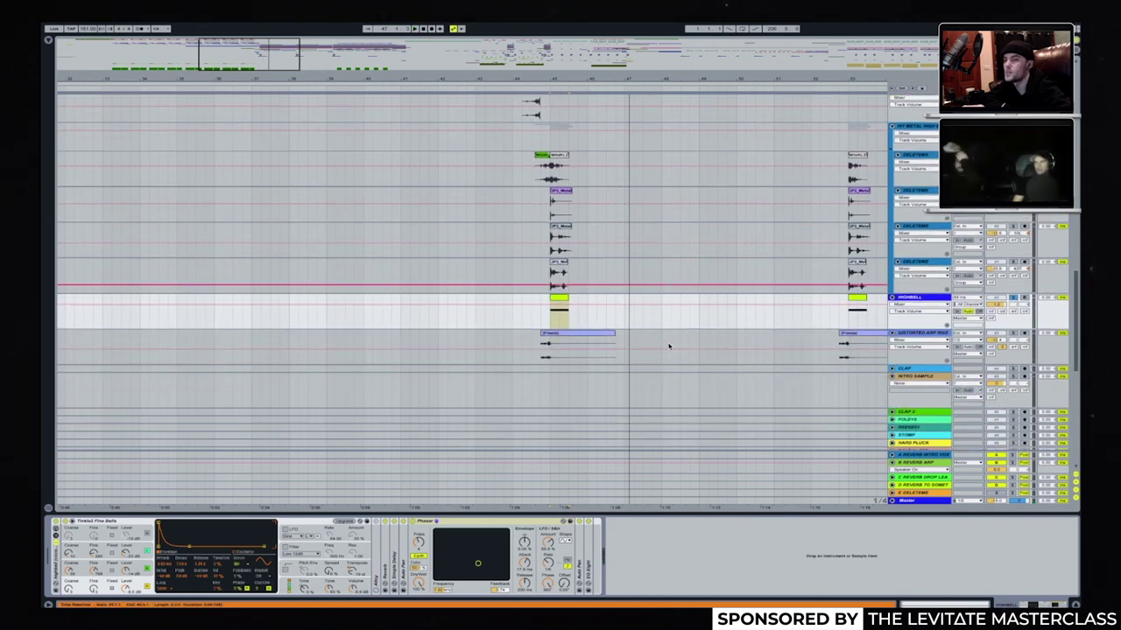
scroll(577, 380, "up", 9)
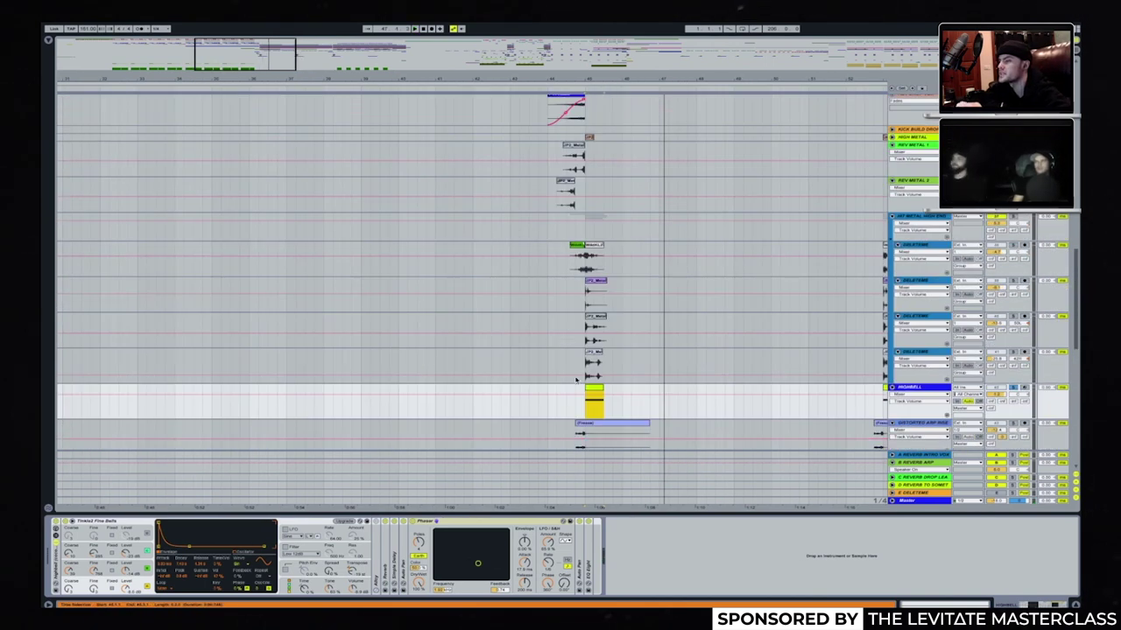
left_click(609, 431)
left_click(592, 423)
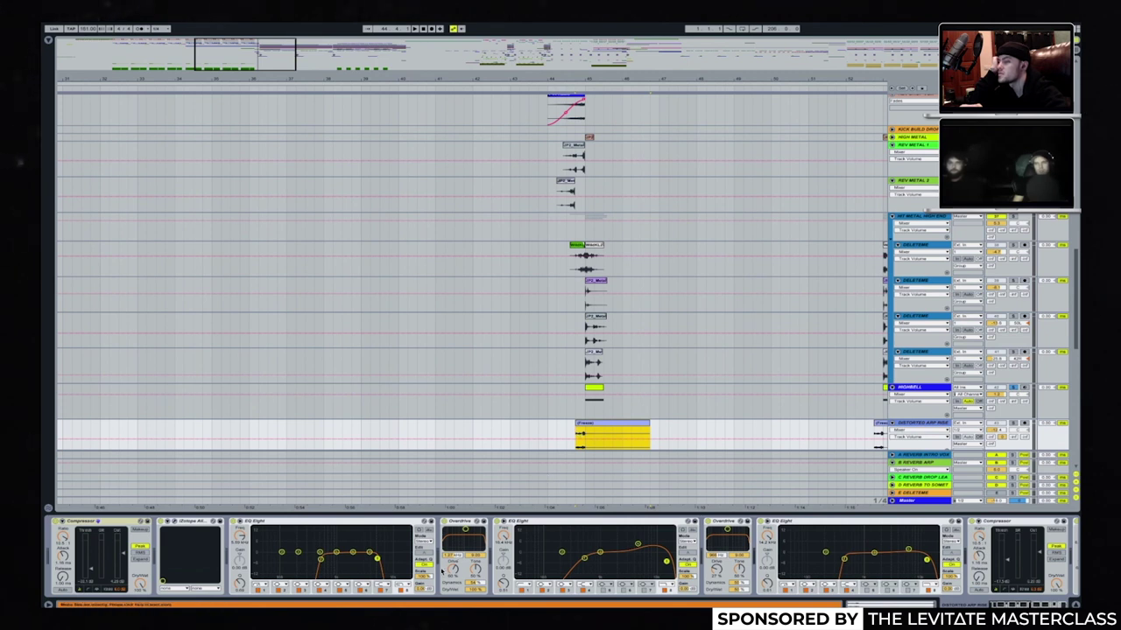
scroll(441, 567, "right", 5)
scroll(443, 570, "left", 3)
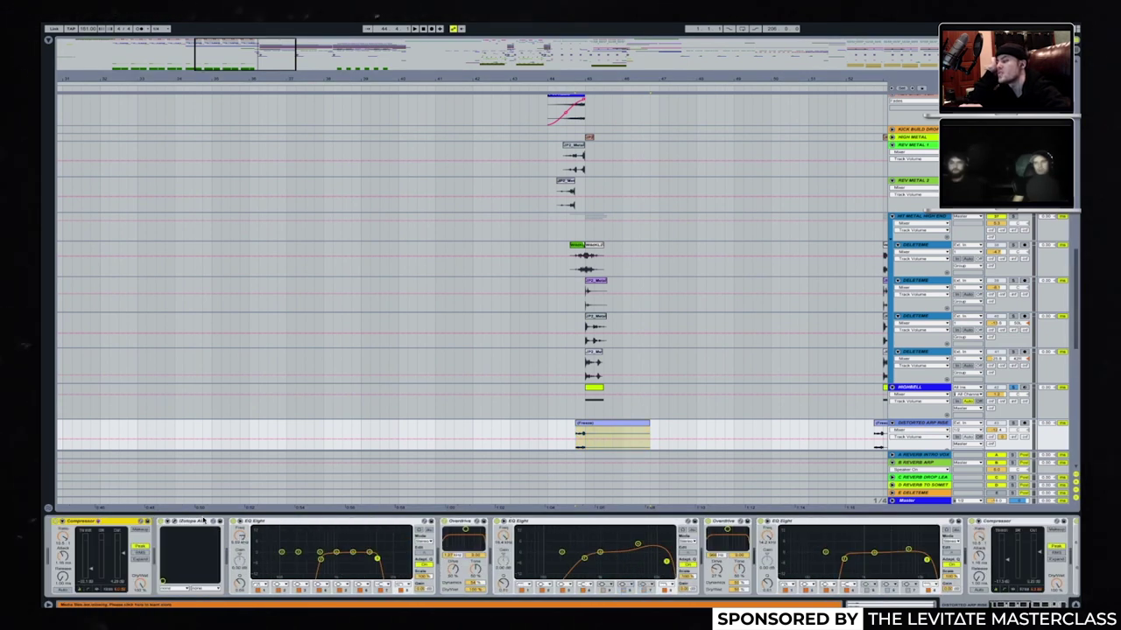
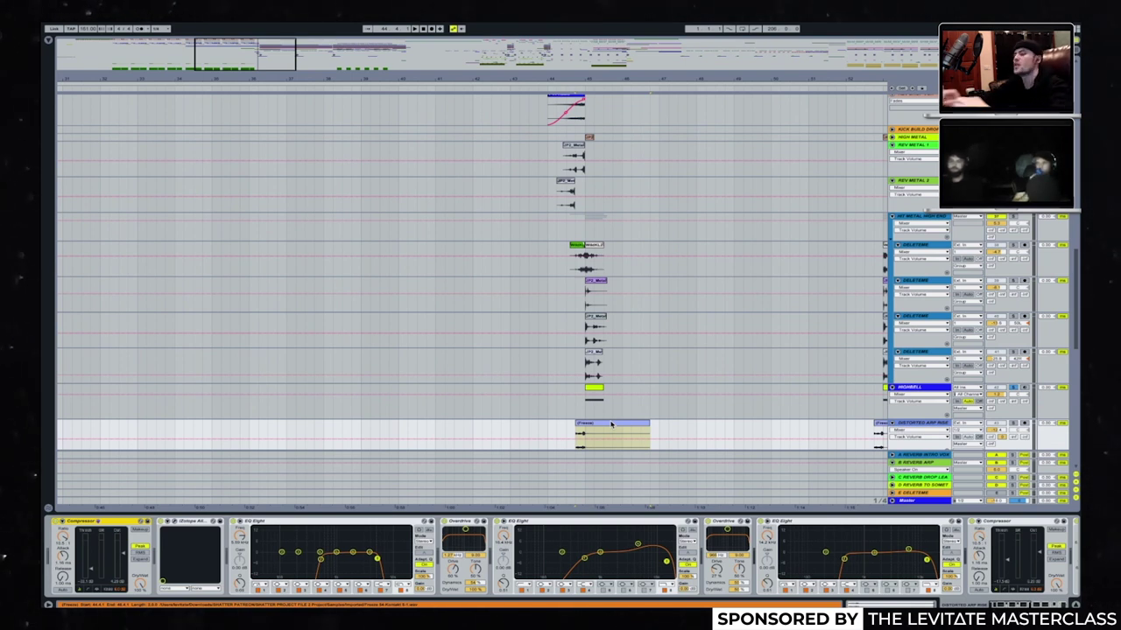
Solo the distorted amp track, audition its selected clip, and replay it together with HIGHBELL.
key("space")
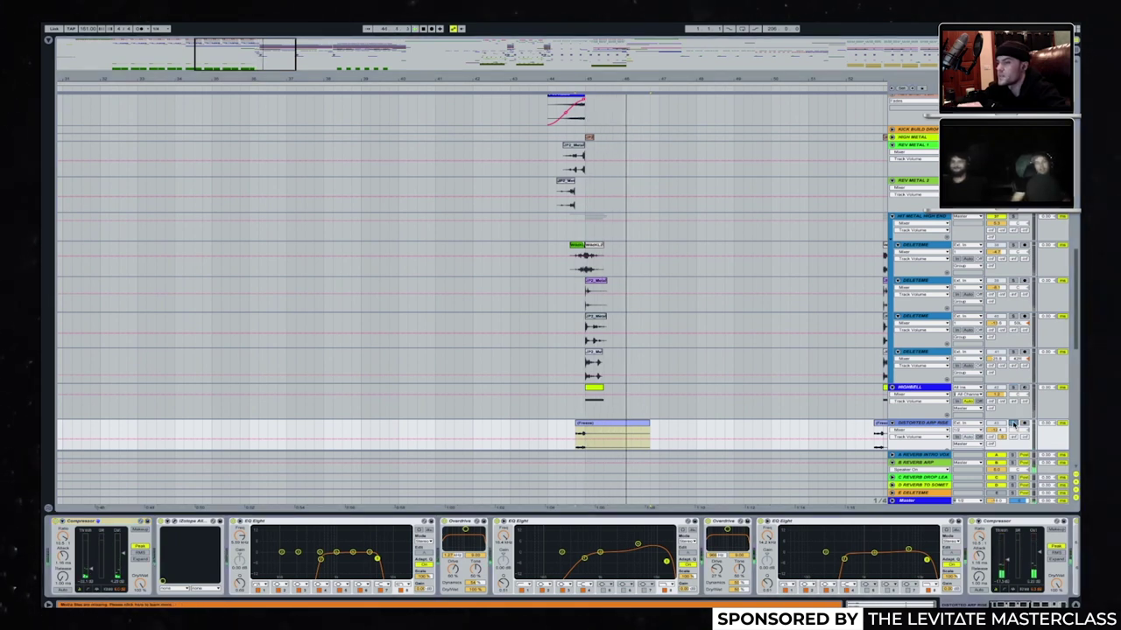
scroll(591, 367, "down", 5)
scroll(587, 323, "right", 5)
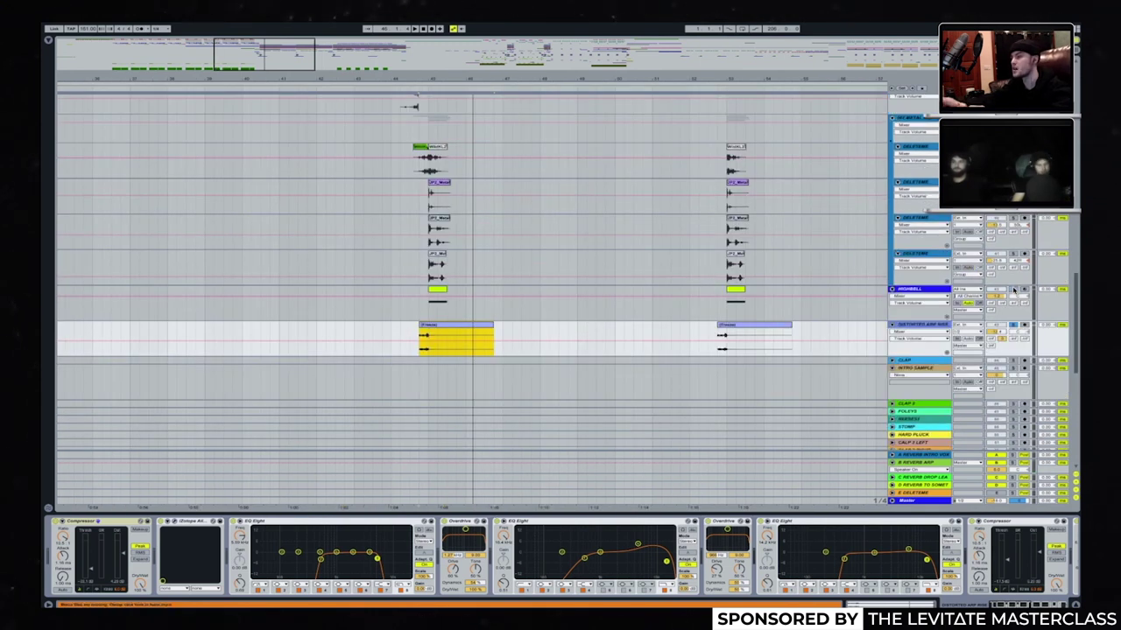
key("space")
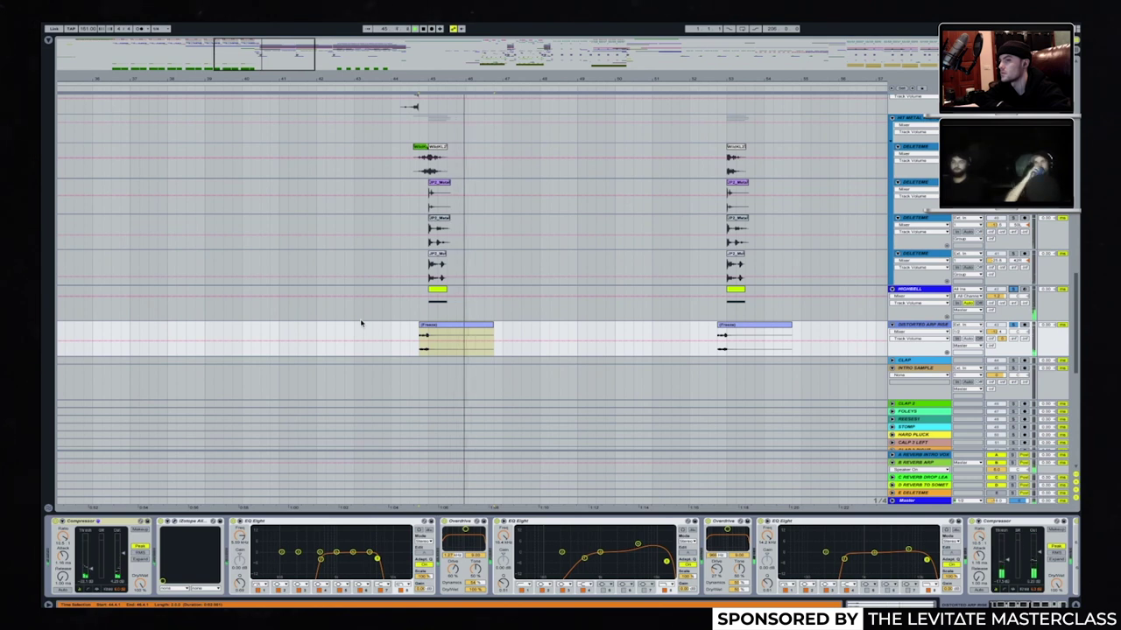
Clear the solos and play the full arrangement from around bar 44 into the hook.
scroll(605, 386, "down", 5)
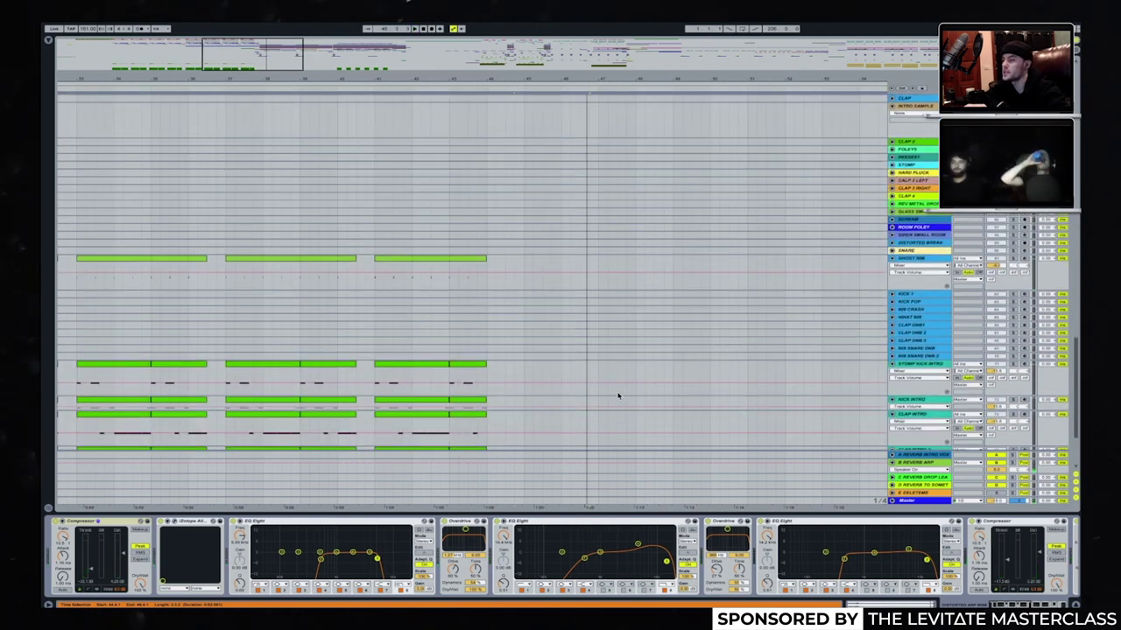
scroll(617, 396, "down", 10)
scroll(618, 395, "down", 10)
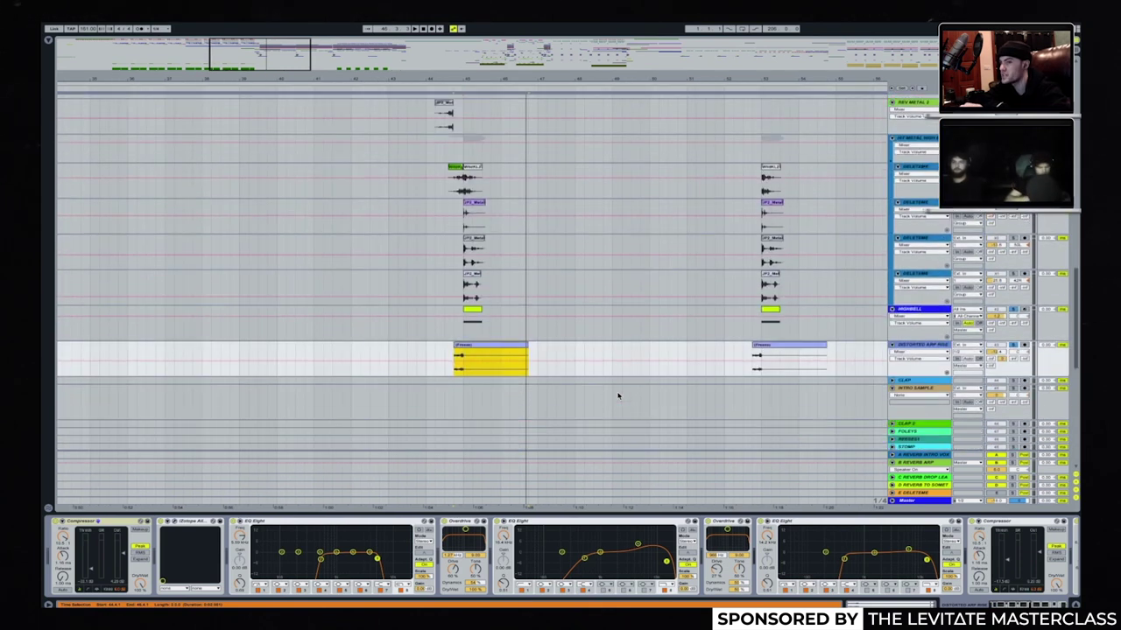
scroll(709, 321, "up", 10)
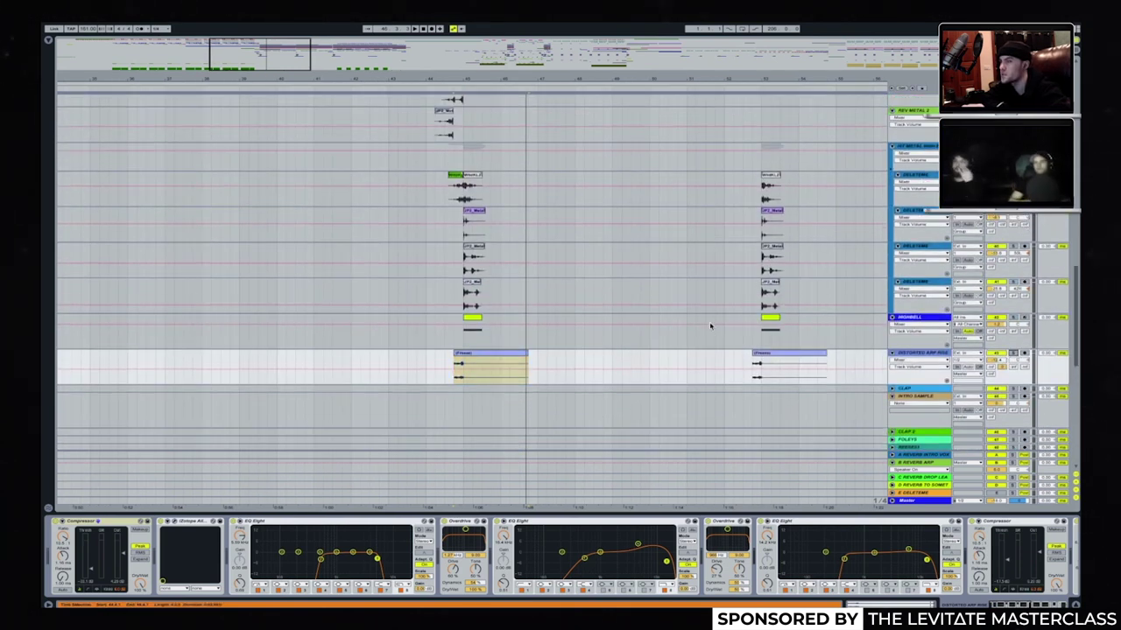
scroll(709, 321, "down", 4)
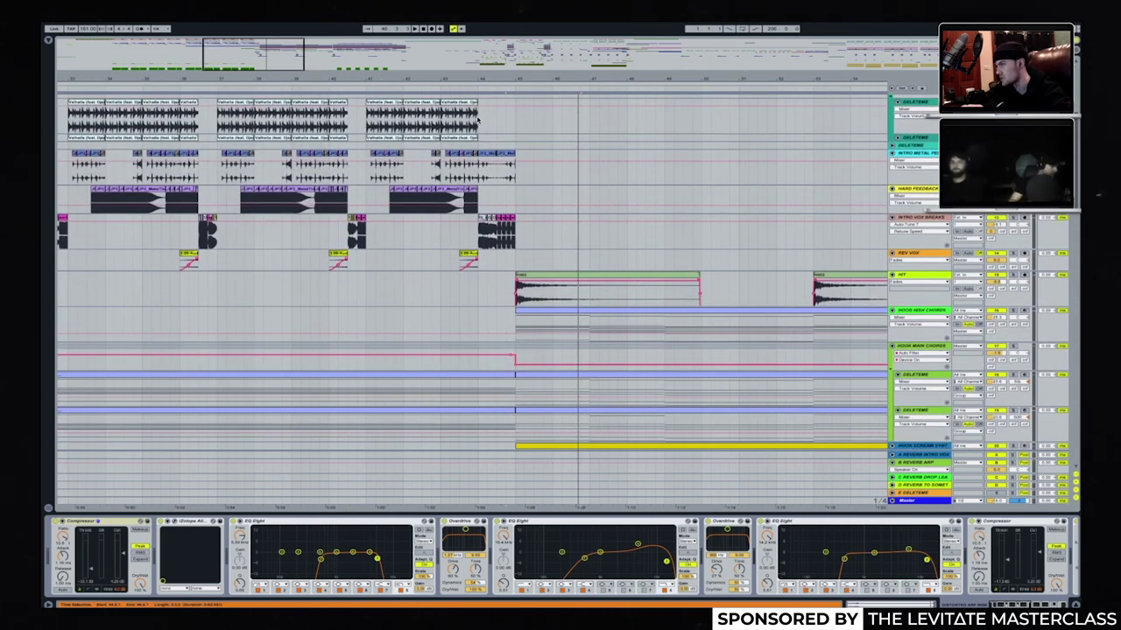
left_click(471, 89)
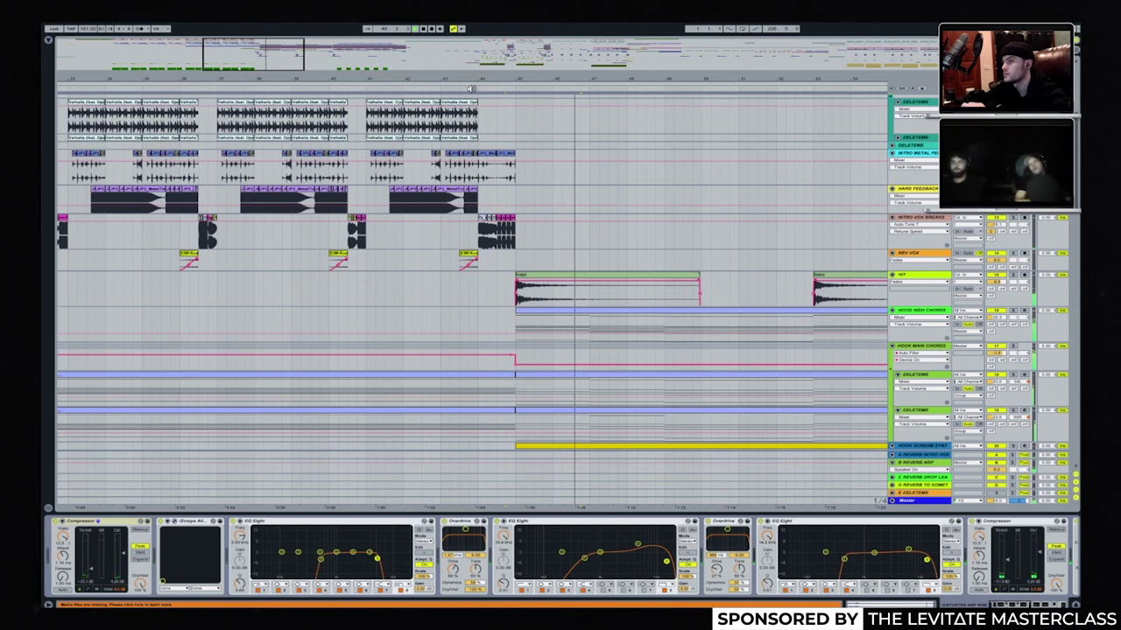
scroll(631, 280, "down", 8)
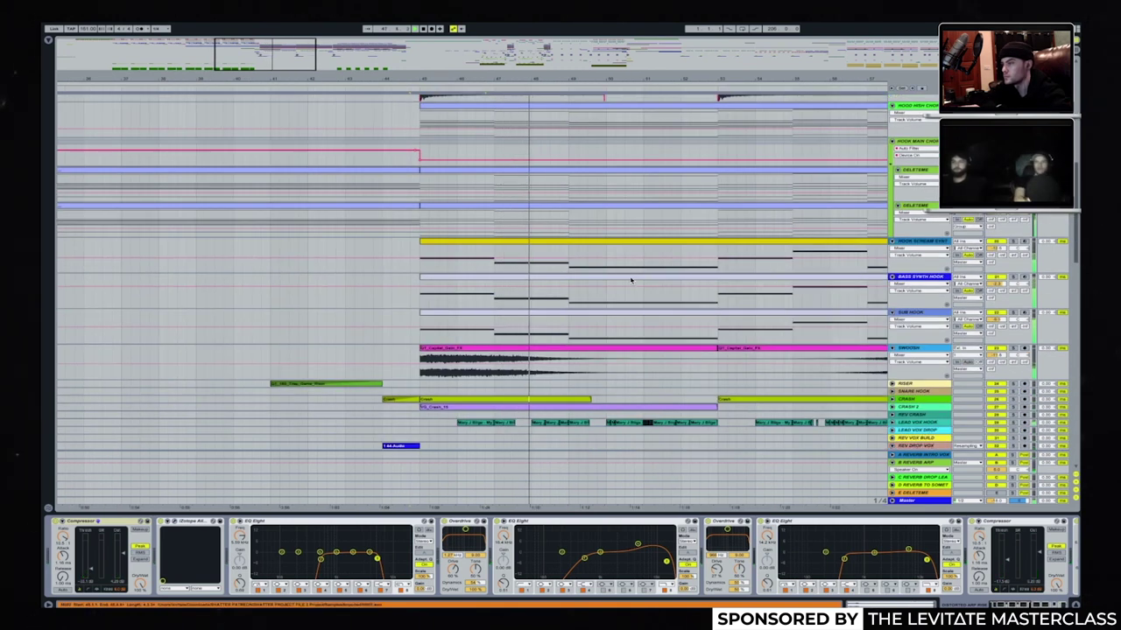
Check SWOOSH's EQ Eight and audition its soloed clip at bar 45, along with the CRASH and CRASH 2 layers.
left_click(925, 350)
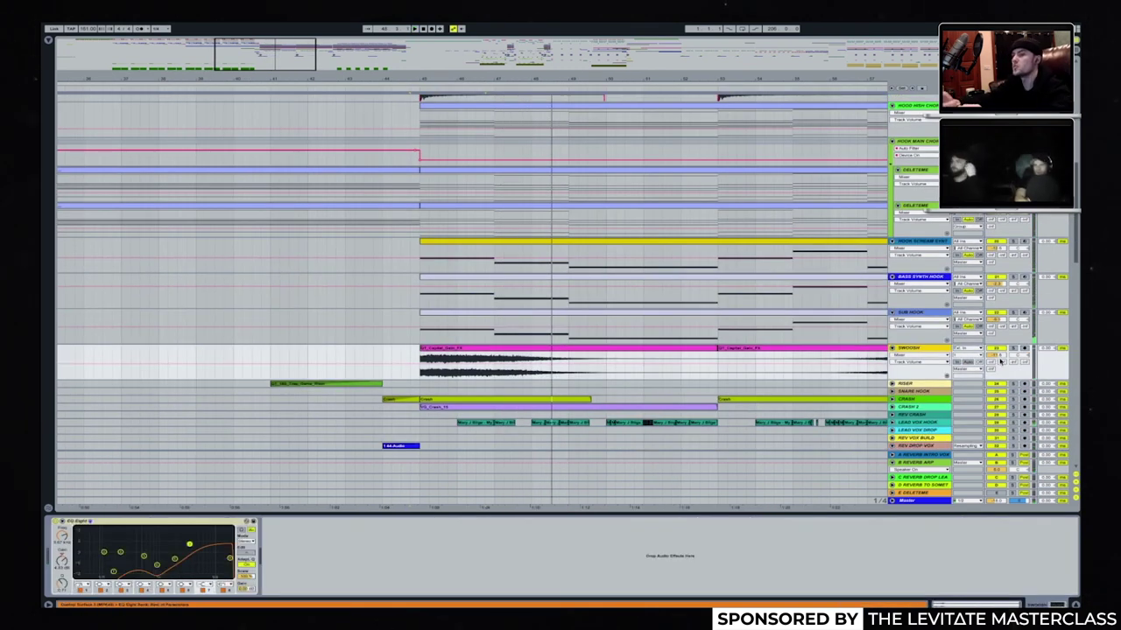
left_click(457, 350)
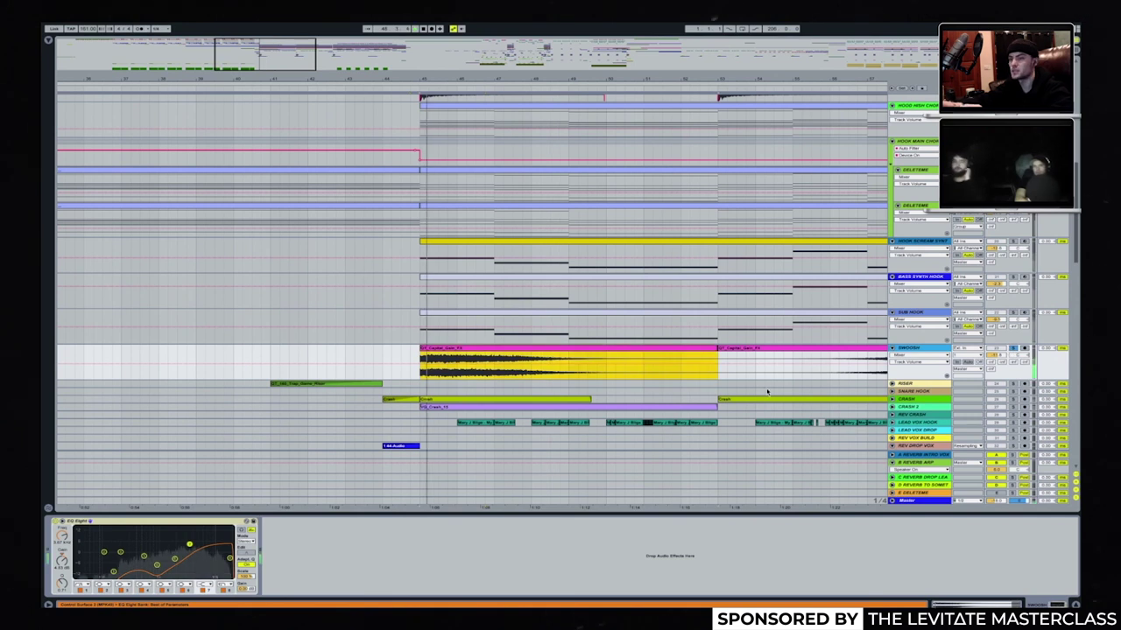
left_click(909, 409)
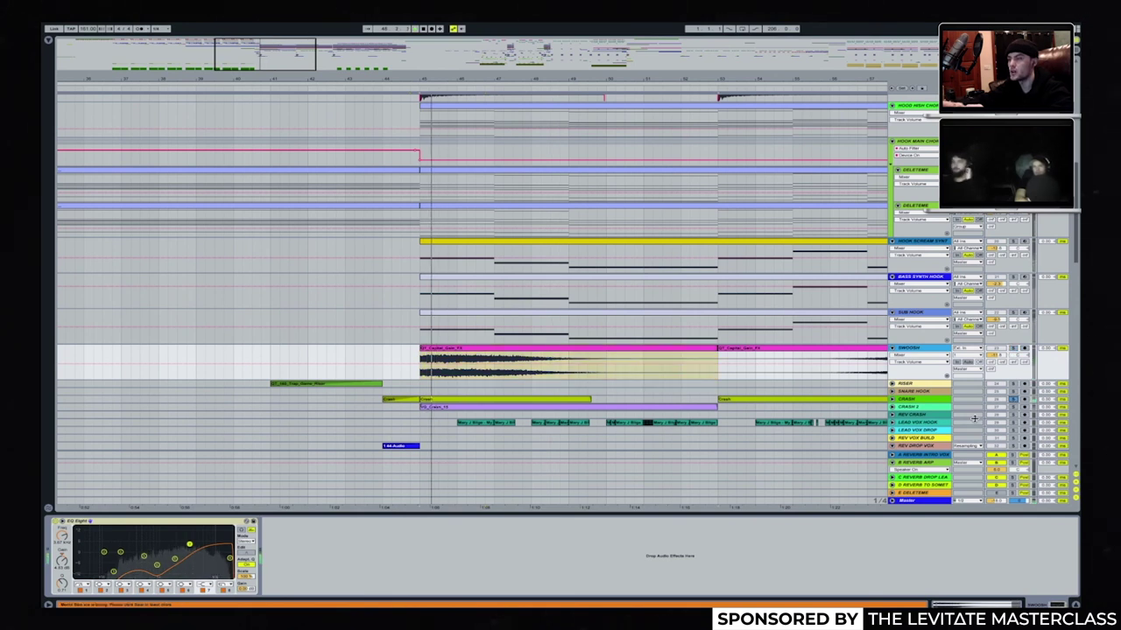
left_click(909, 409)
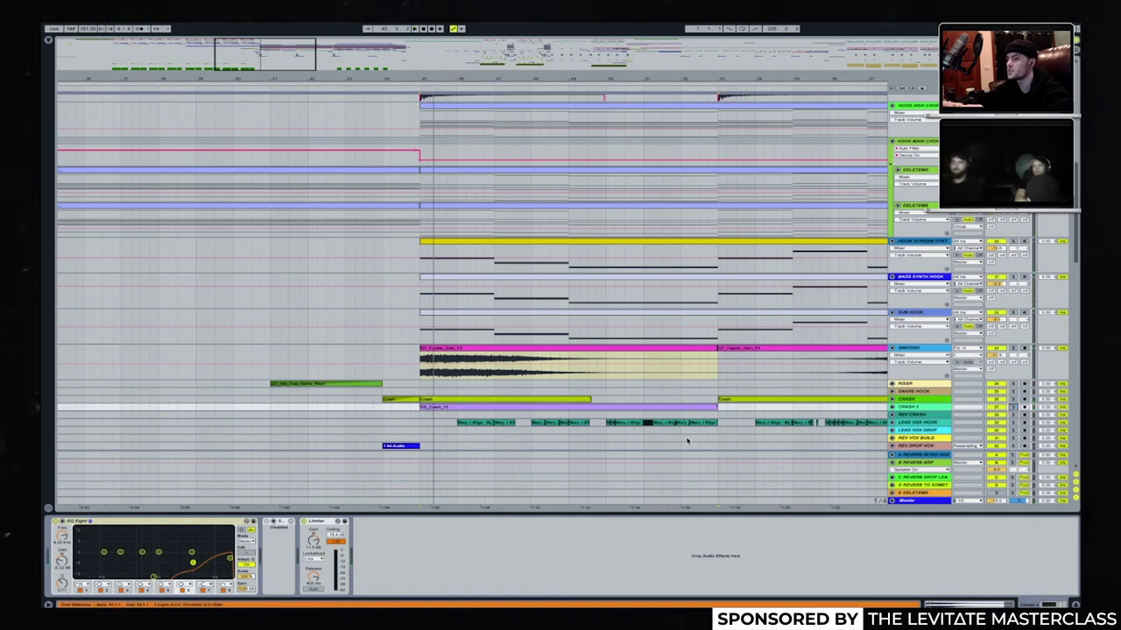
Unfold and solo LEAD VOX HOOK, select its first clip at bar 46 and show its effects from iZotope and Auto-Tune through Reverb.
left_click(909, 424)
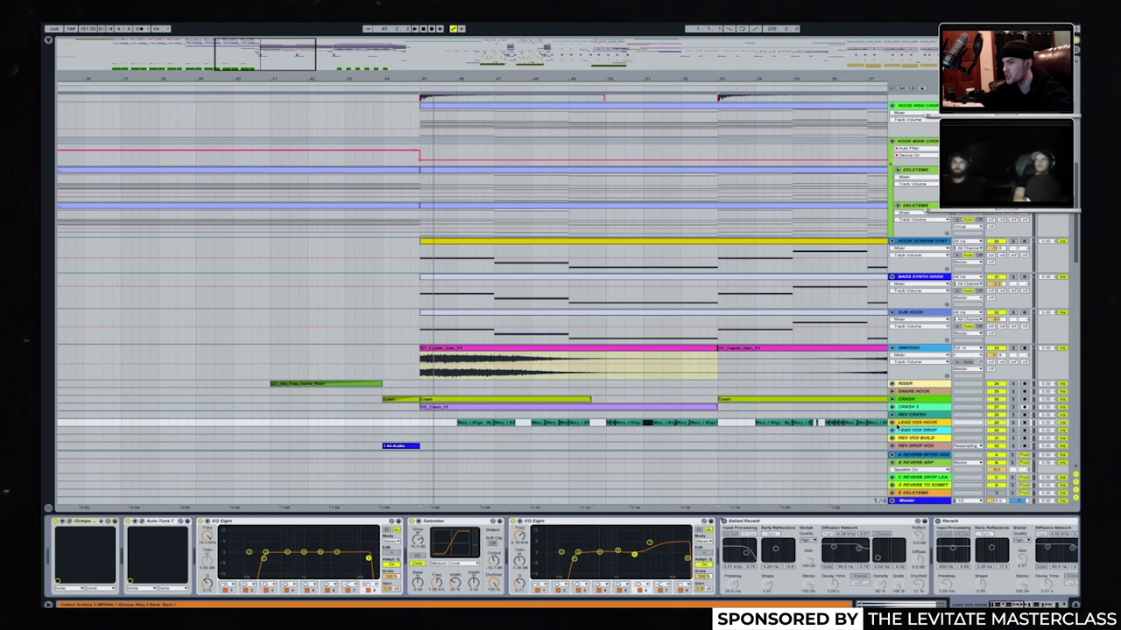
left_click(893, 423)
scroll(504, 409, "down", 2)
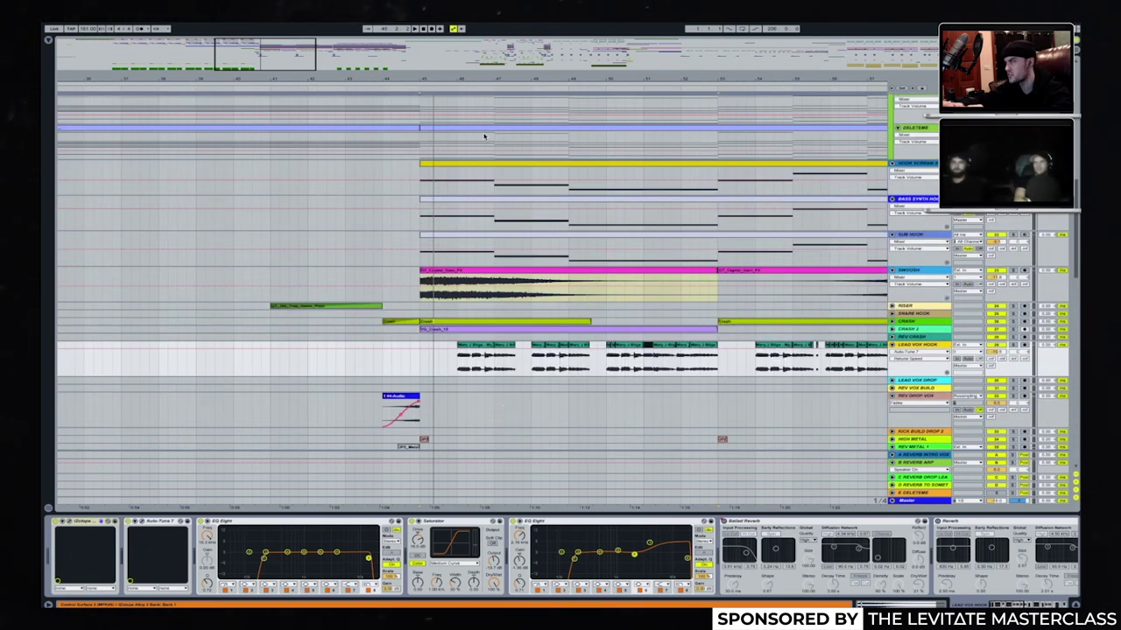
scroll(513, 298, "up", 2)
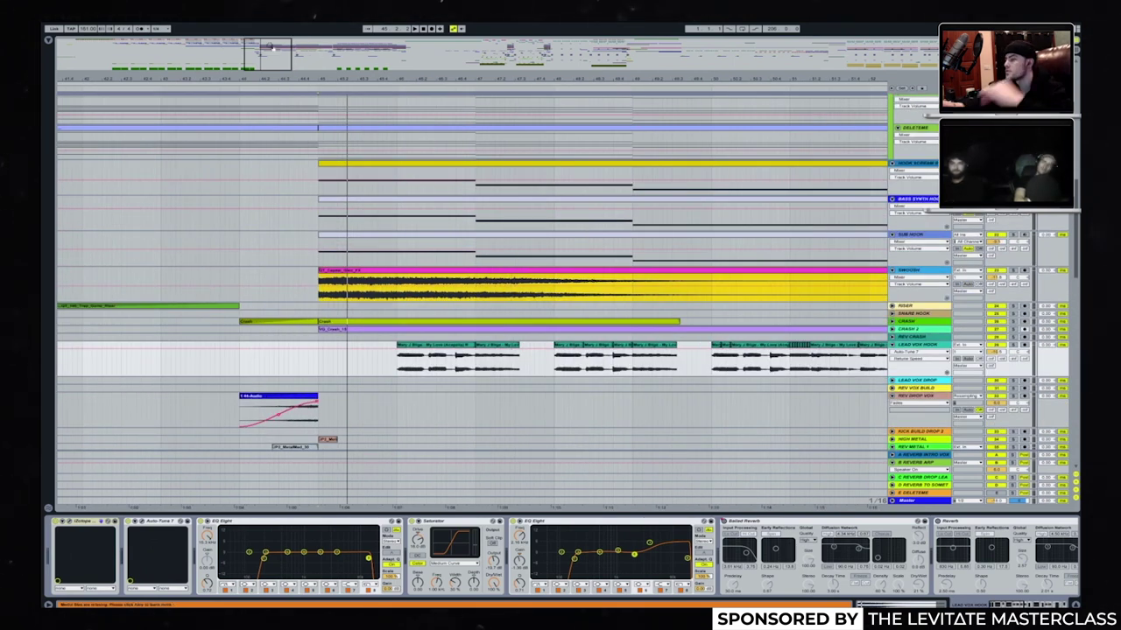
left_click(409, 347)
scroll(410, 347, "left", 3)
scroll(402, 394, "right", 3)
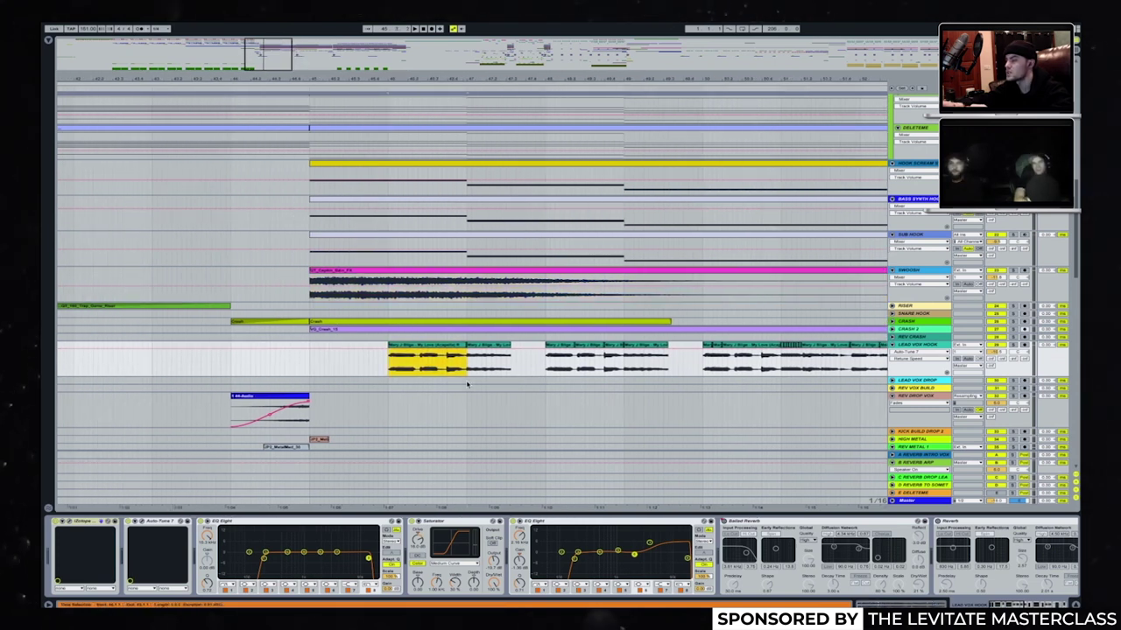
key("Down")
key("Down")
key("Up")
key("Up")
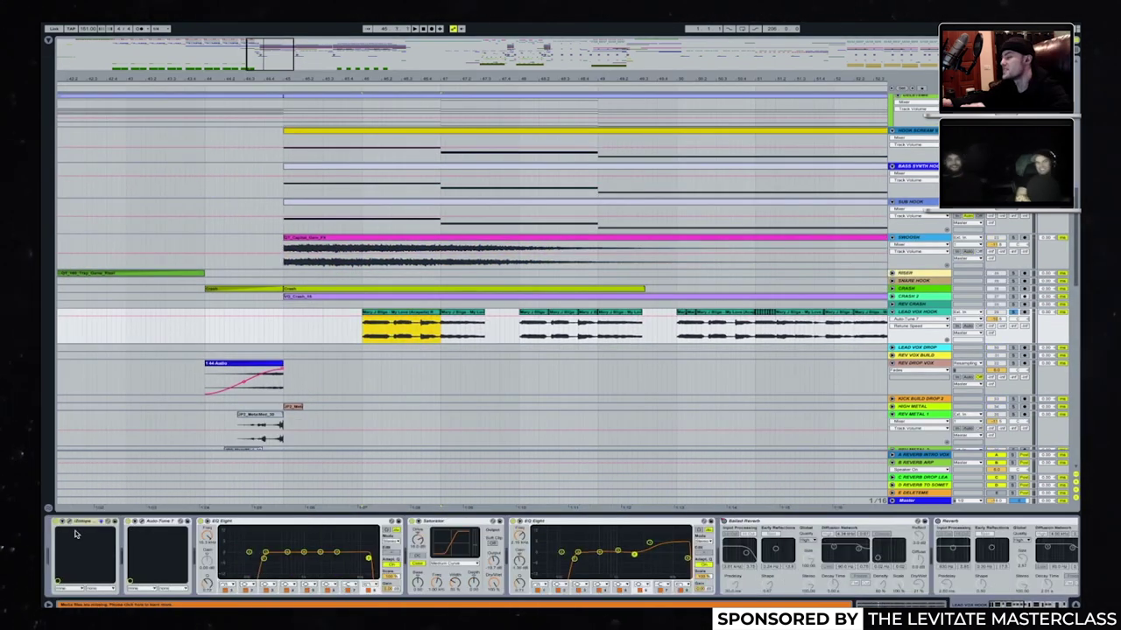
Show the settings of iZotope Alloy 2 and Auto-Tune 7 on LEAD VOX HOOK, closing each plug-in window after viewing.
left_click(72, 523)
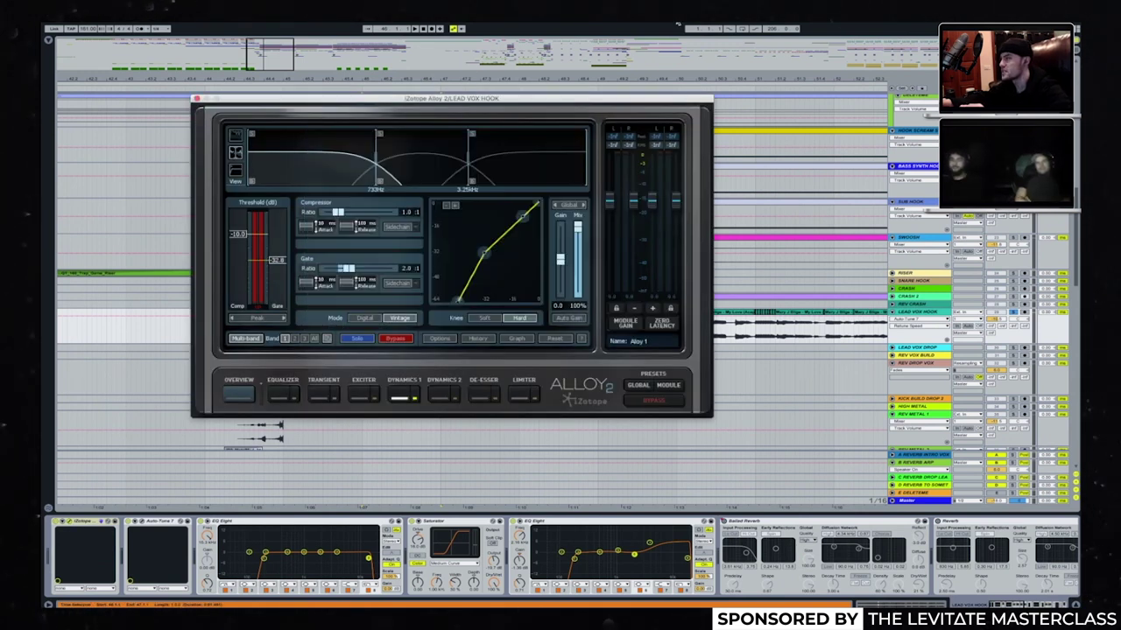
key("ctrl+alt+p")
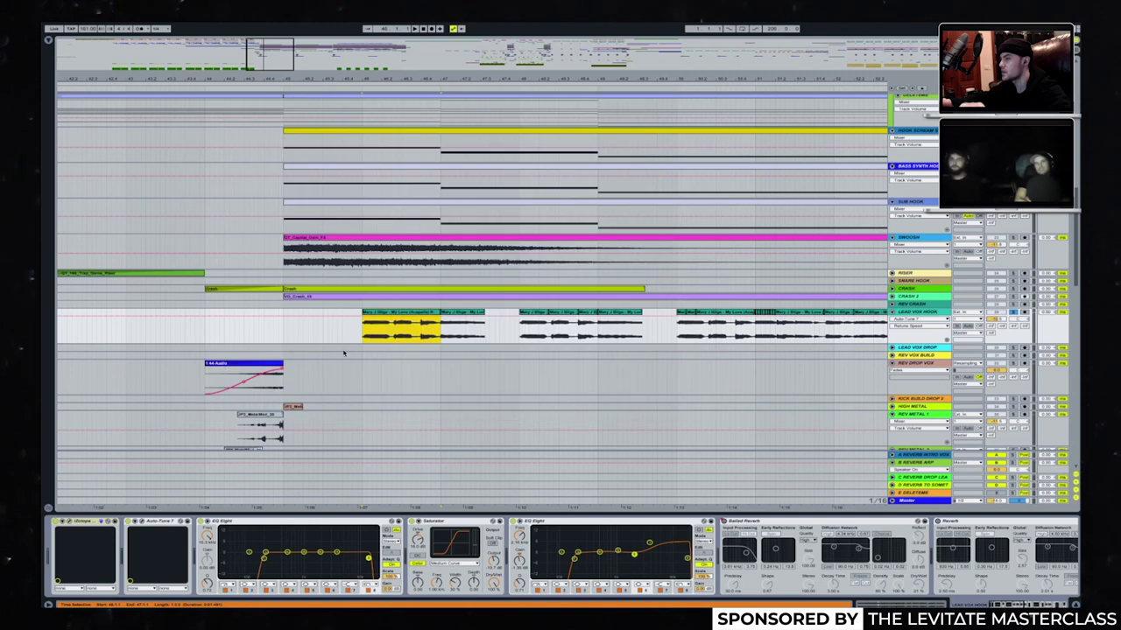
scroll(484, 332, "right", 5)
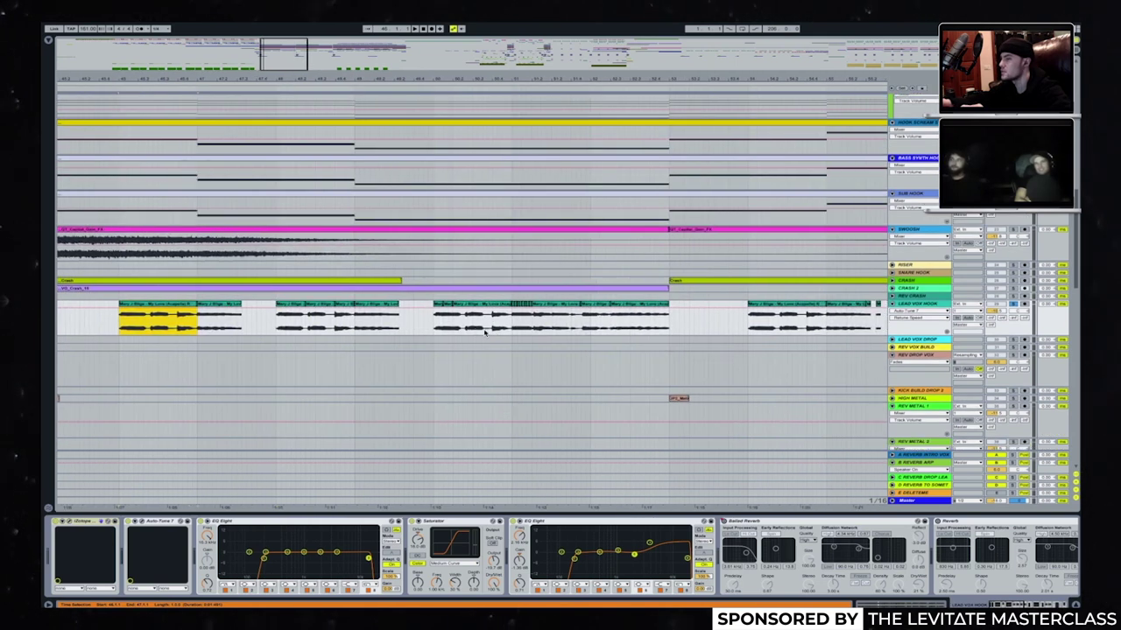
scroll(485, 333, "left", 2)
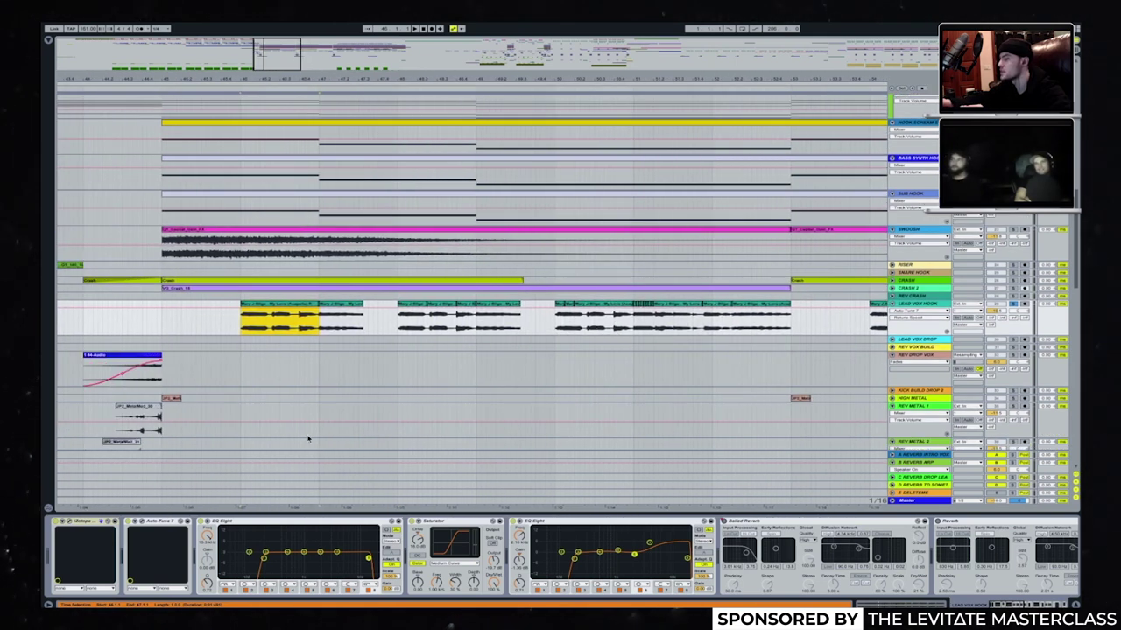
left_click(141, 523)
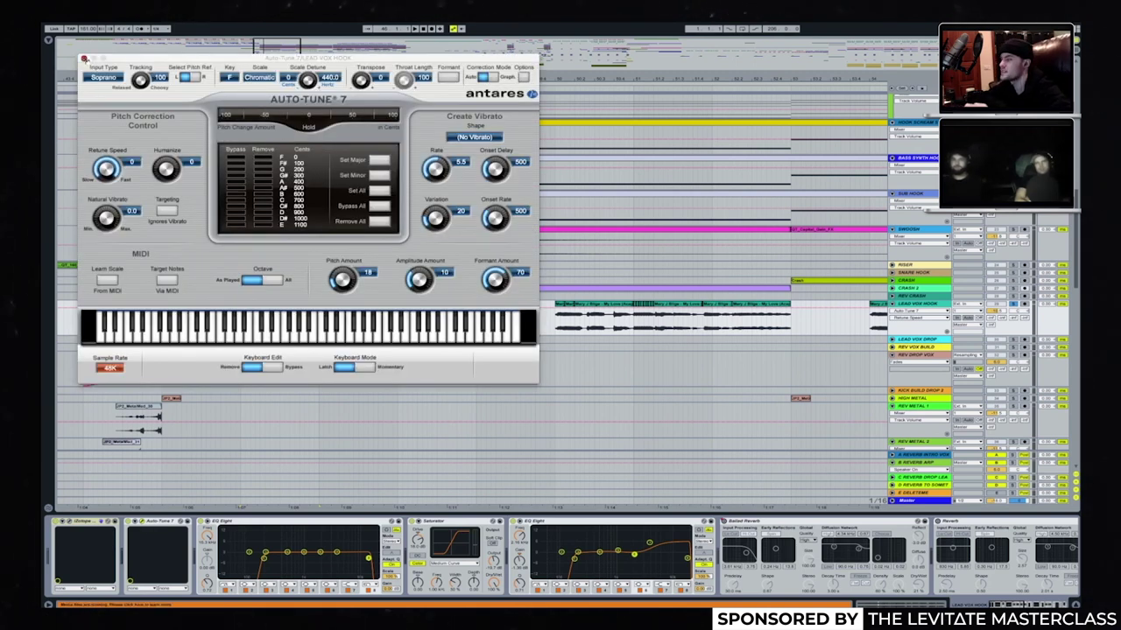
key("ctrl+alt+p")
Show the rest of LEAD VOX HOOK's effects, from Flanger through Auto Filter, and display the last Reverb's Dry/Wet automation.
scroll(316, 506, "right", 3)
scroll(233, 543, "right", 10)
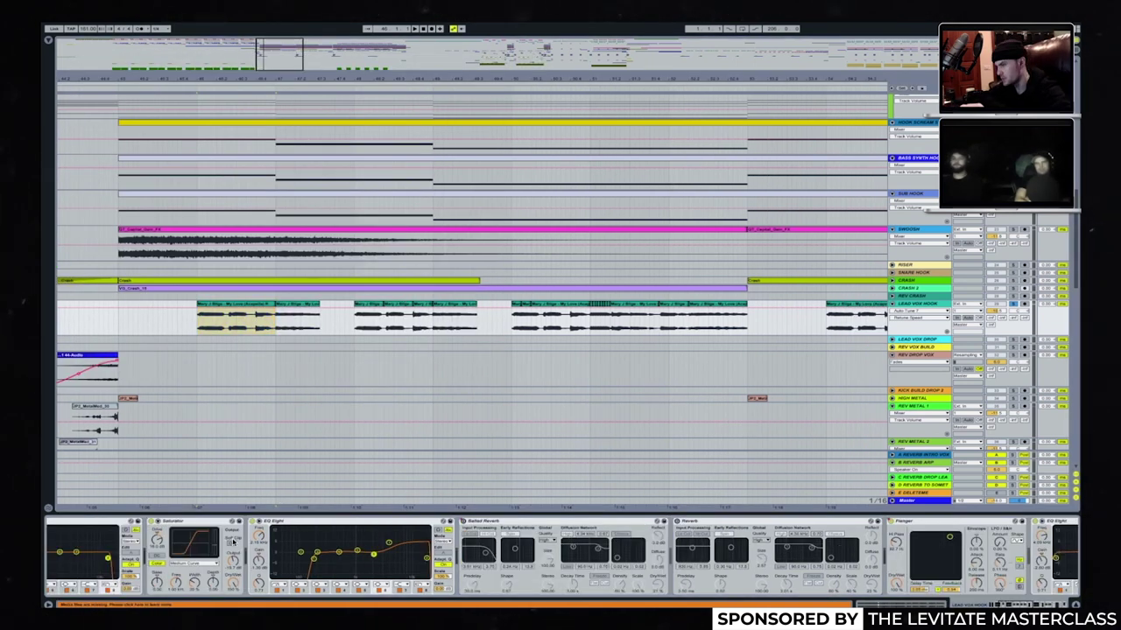
scroll(233, 542, "right", 8)
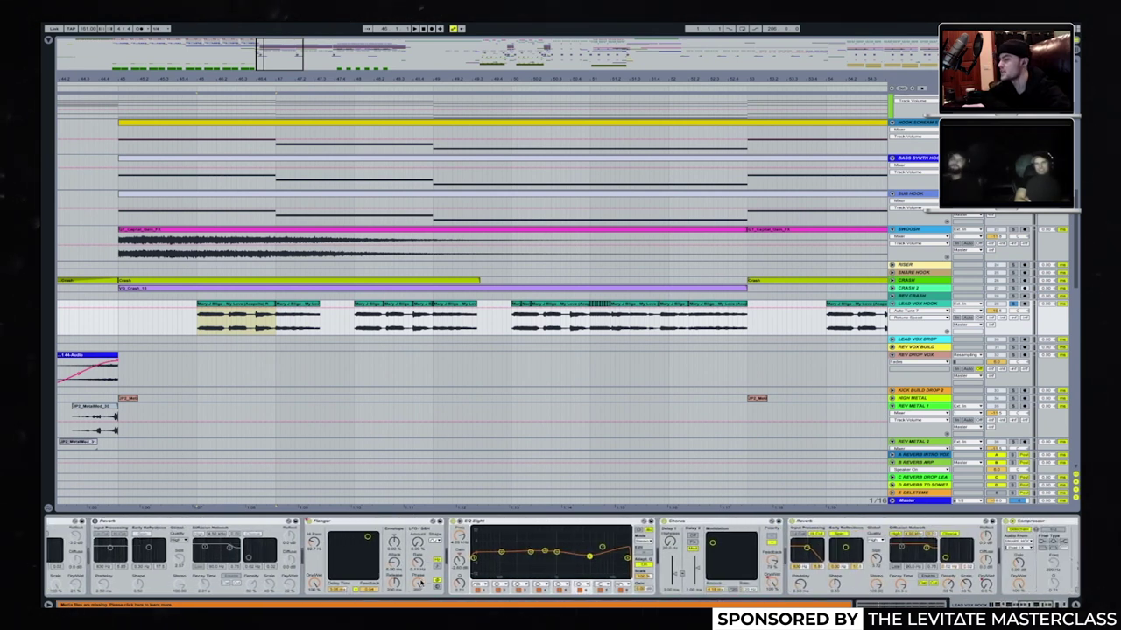
scroll(368, 565, "right", 5)
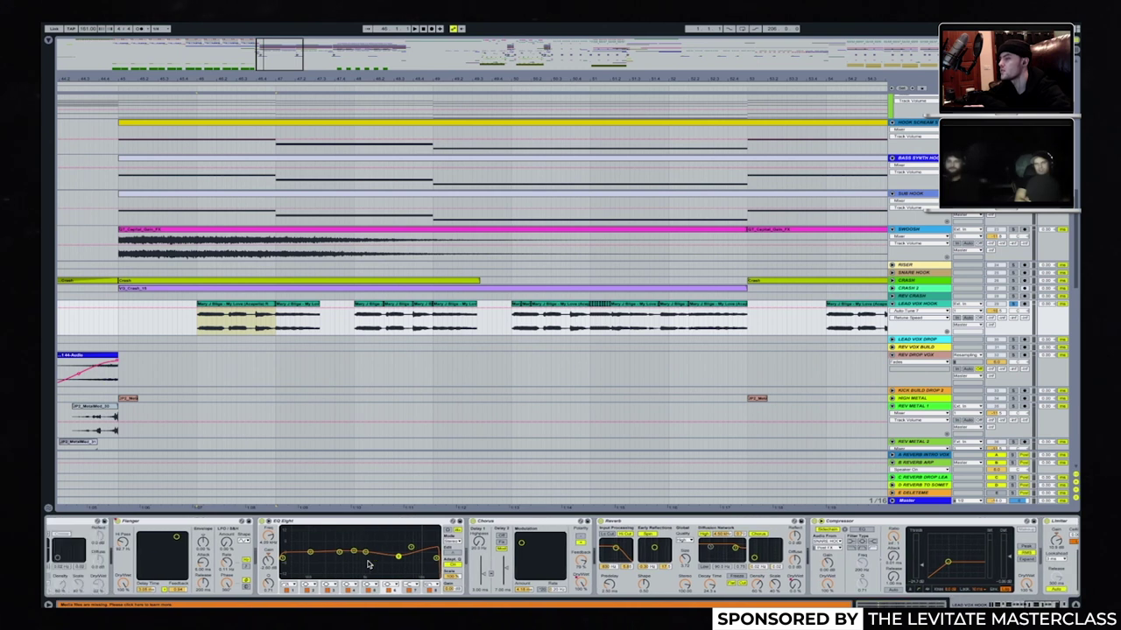
scroll(357, 564, "right", 4)
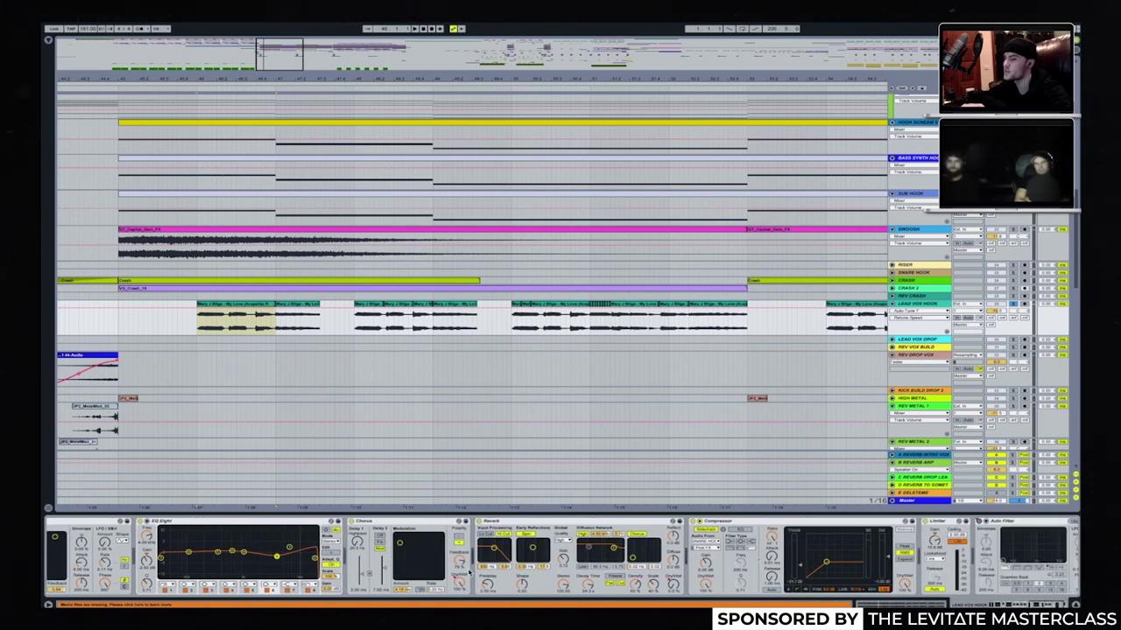
scroll(468, 572, "right", 2)
scroll(512, 575, "right", 1)
left_click(598, 585)
scroll(591, 279, "right", 8)
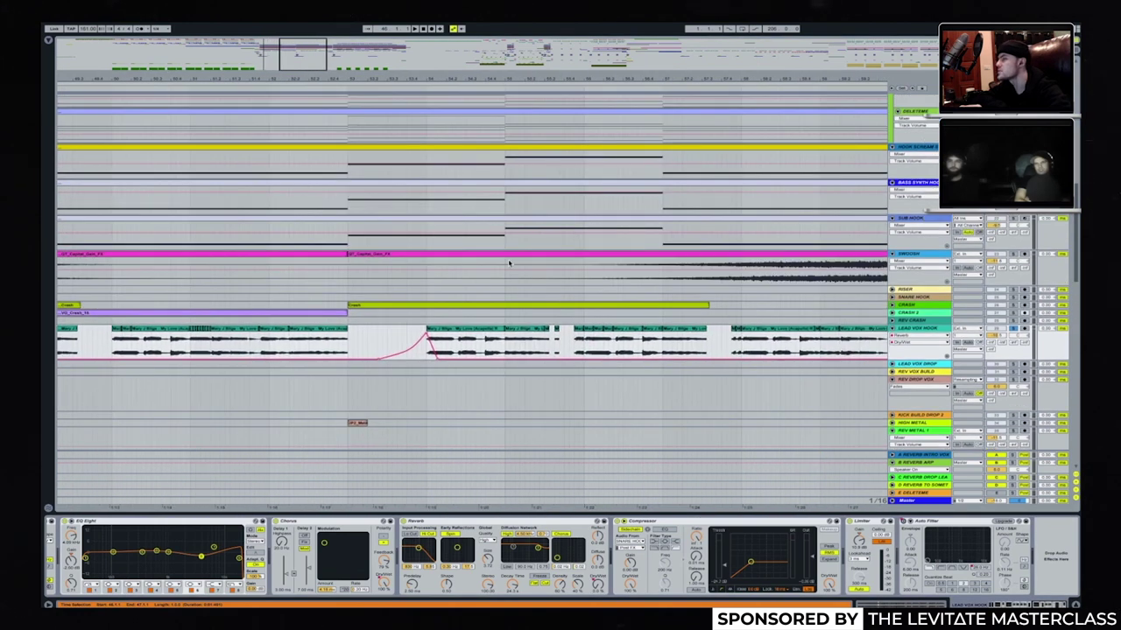
Audition the soloed LEAD VOX HOOK from bars 46 and 51, and inspect the waveform of the clip ending at bar 53.
scroll(586, 404, "down", 3)
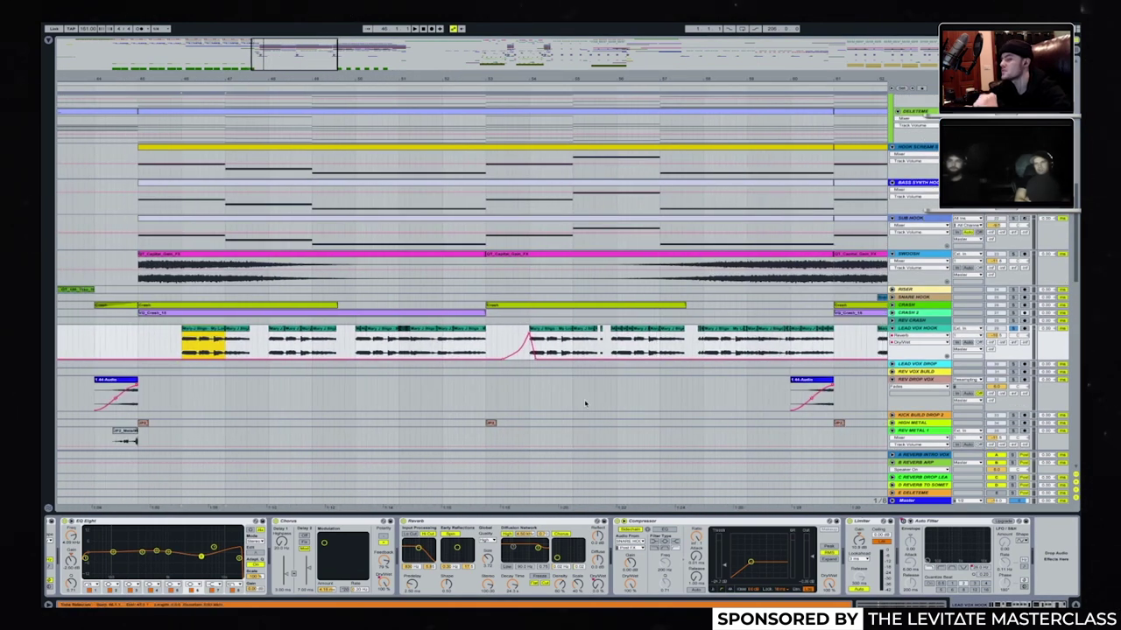
scroll(560, 541, "left", 1)
scroll(561, 542, "right", 5)
scroll(561, 542, "left", 5)
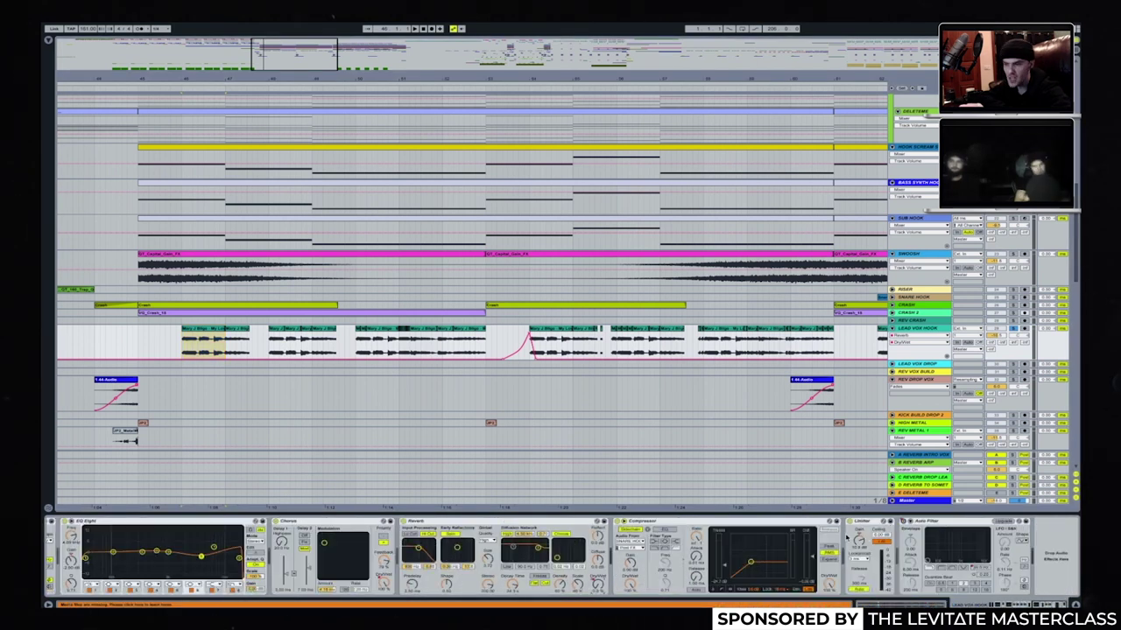
scroll(375, 395, "left", 5)
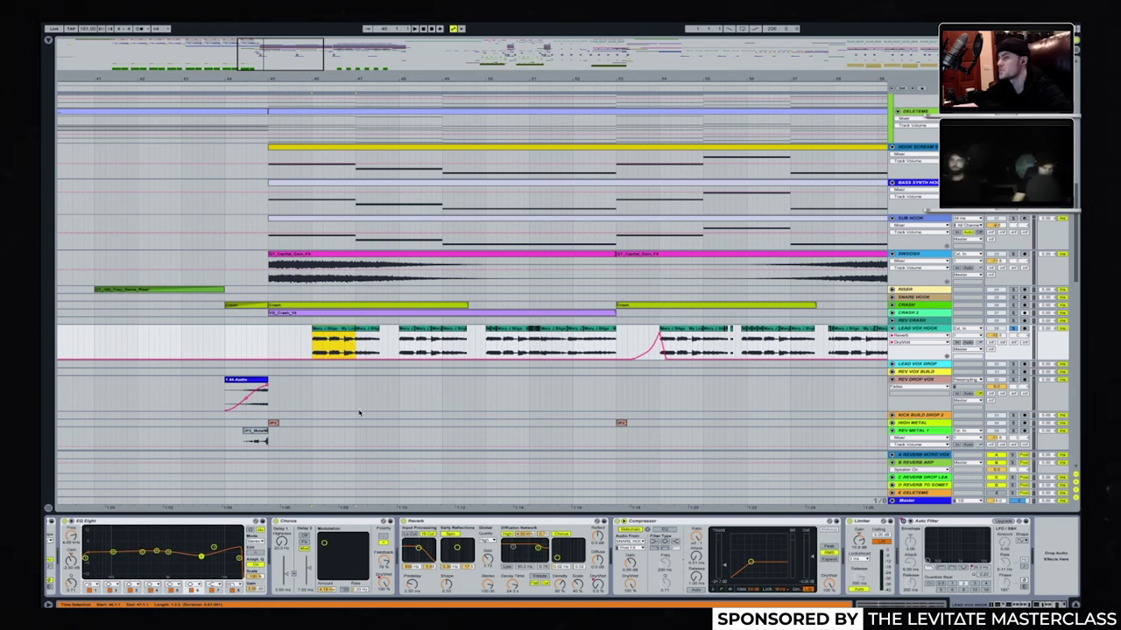
key("space")
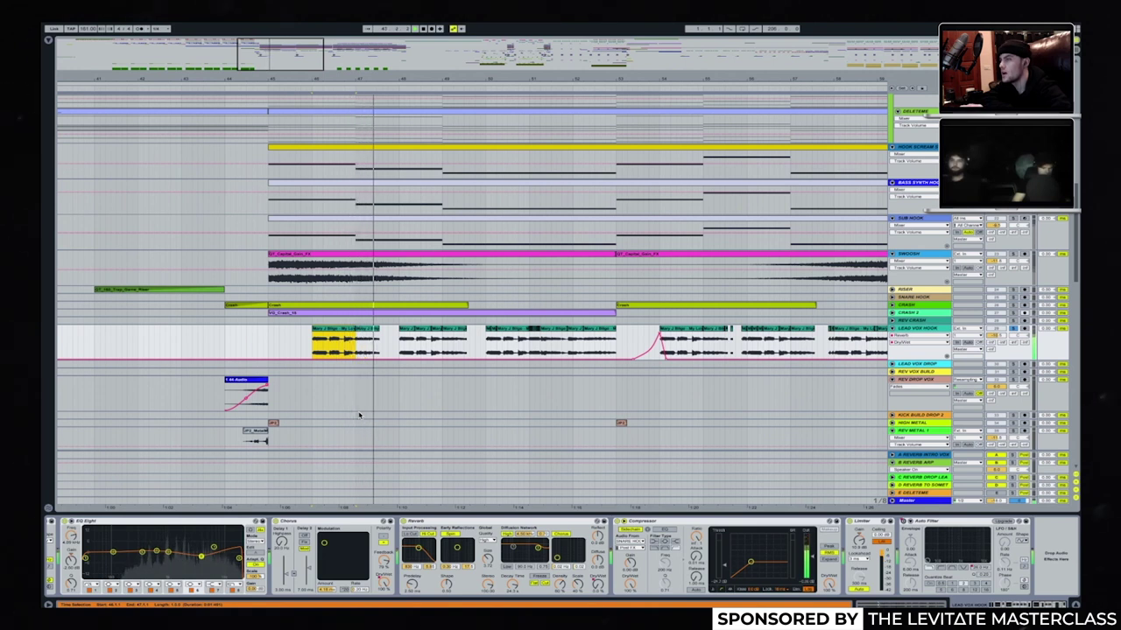
left_click(529, 345)
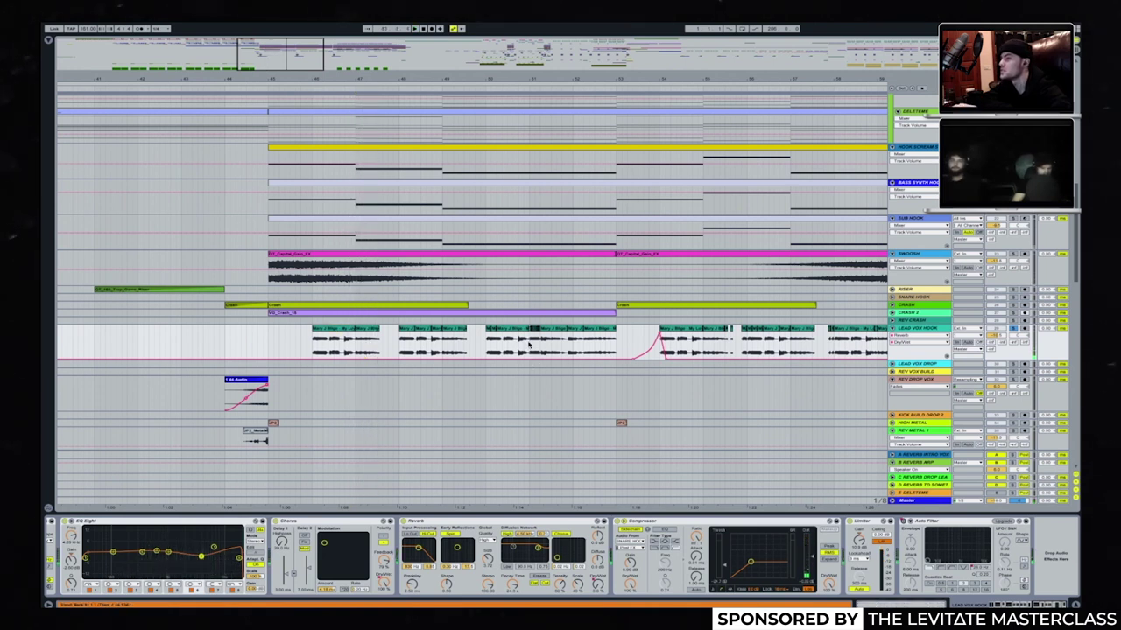
key("space")
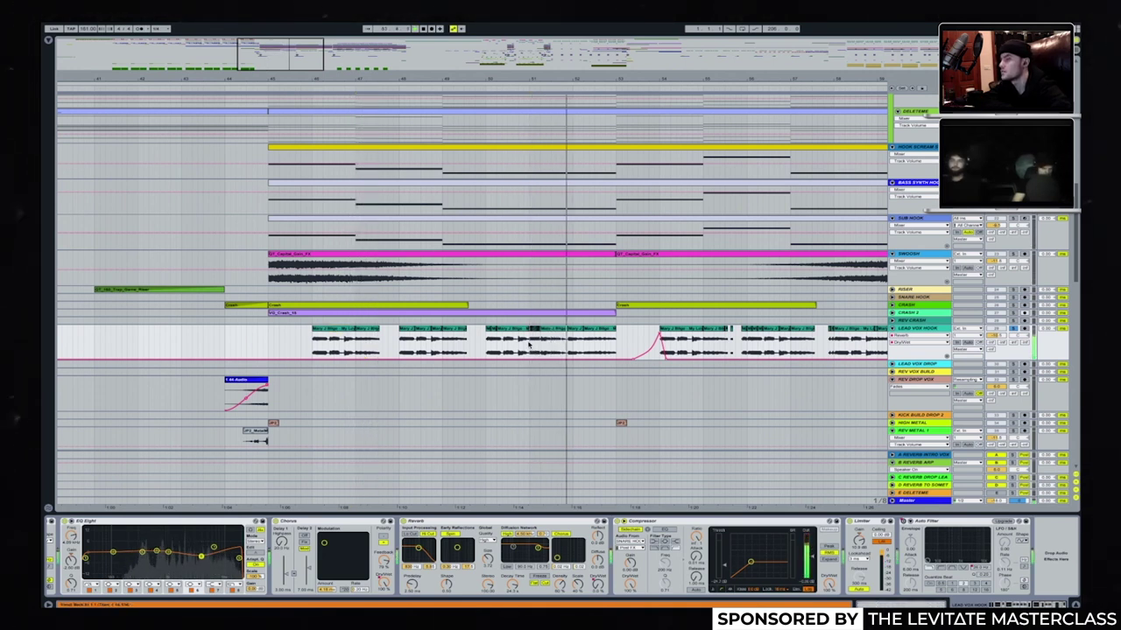
double_click(529, 346)
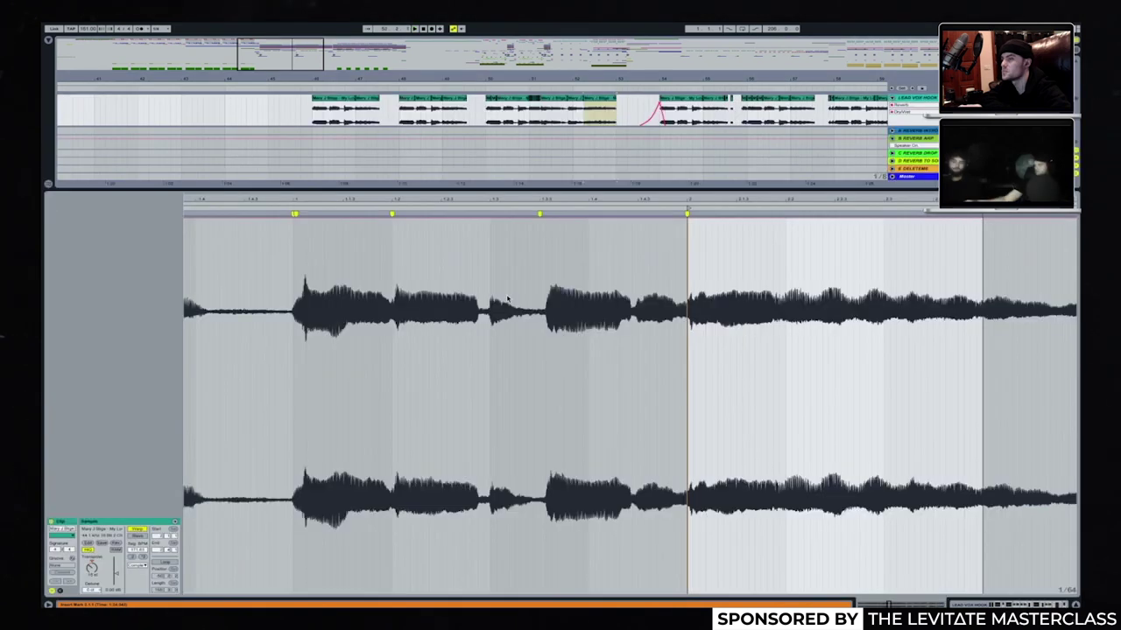
key("ctrl+alt+l")
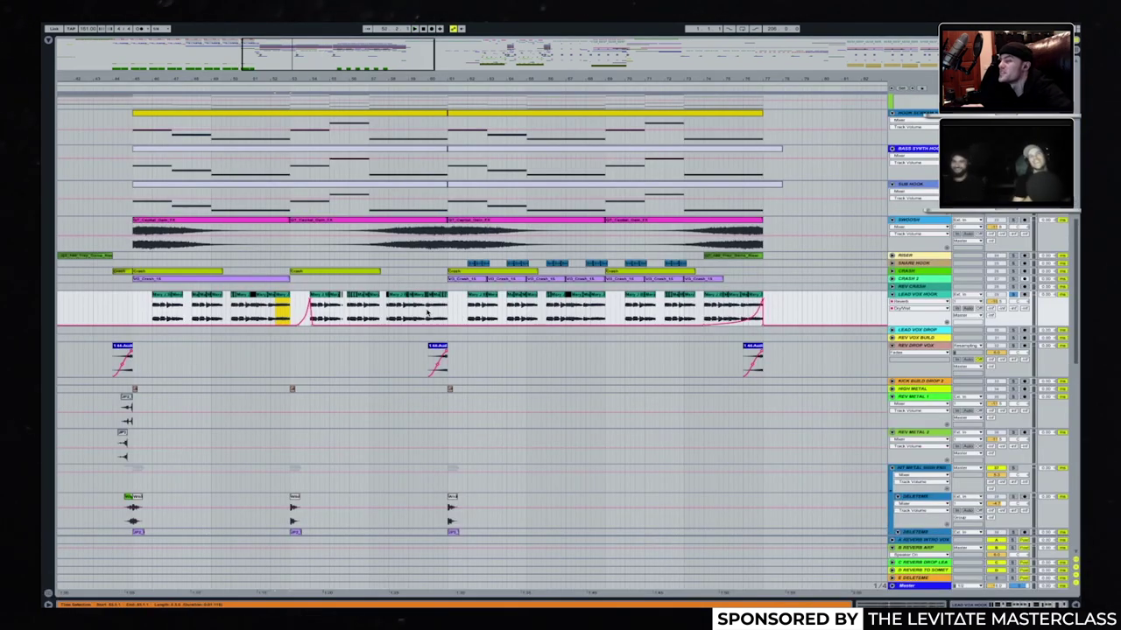
Examine the MIDI notes in SUB HOOK's first clip and return to the full arrangement.
scroll(427, 313, "down", 3)
scroll(427, 312, "up", 10)
left_click(395, 382)
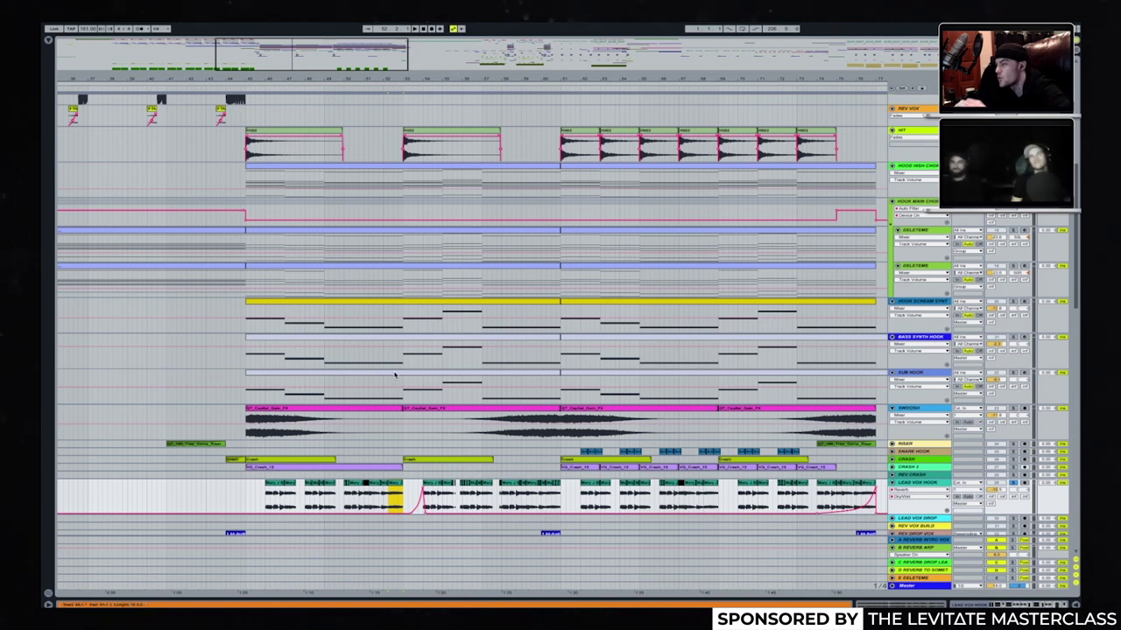
double_click(395, 375)
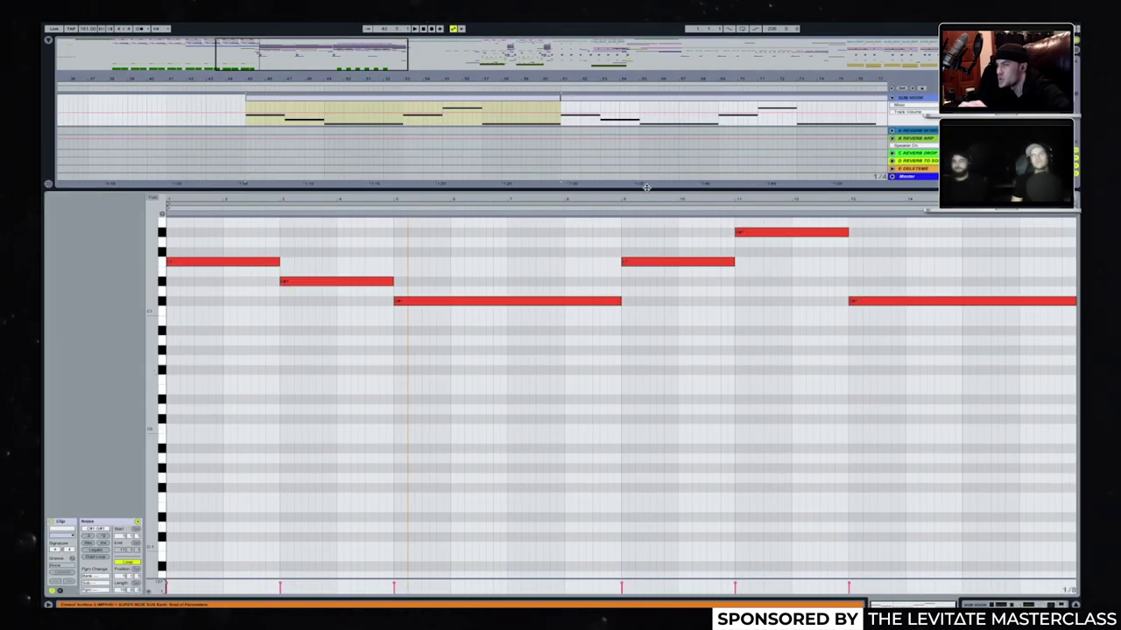
key("ctrl+alt+l")
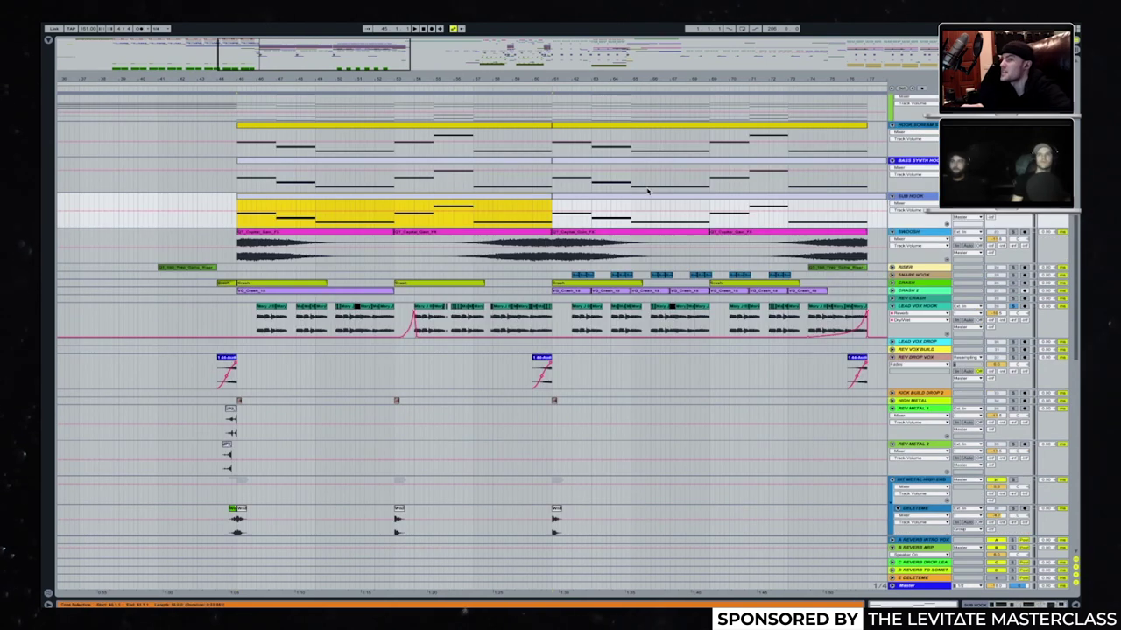
Examine the MIDI notes in HOOK SCREAM SYNTH's first clip and return to the full arrangement.
scroll(427, 278, "up", 3)
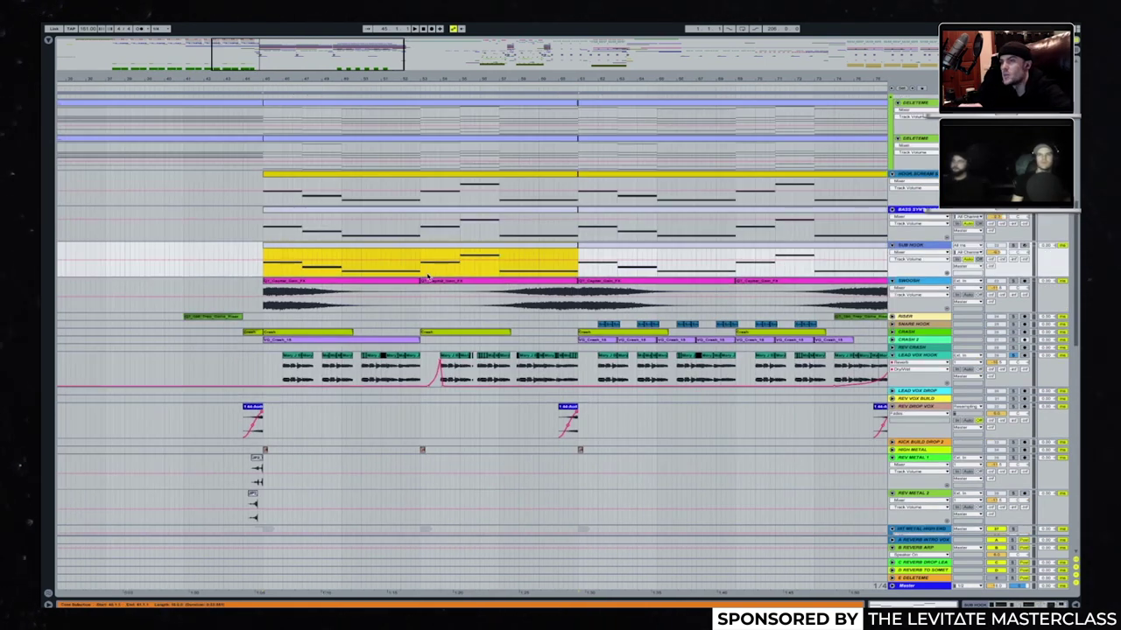
left_click(930, 177)
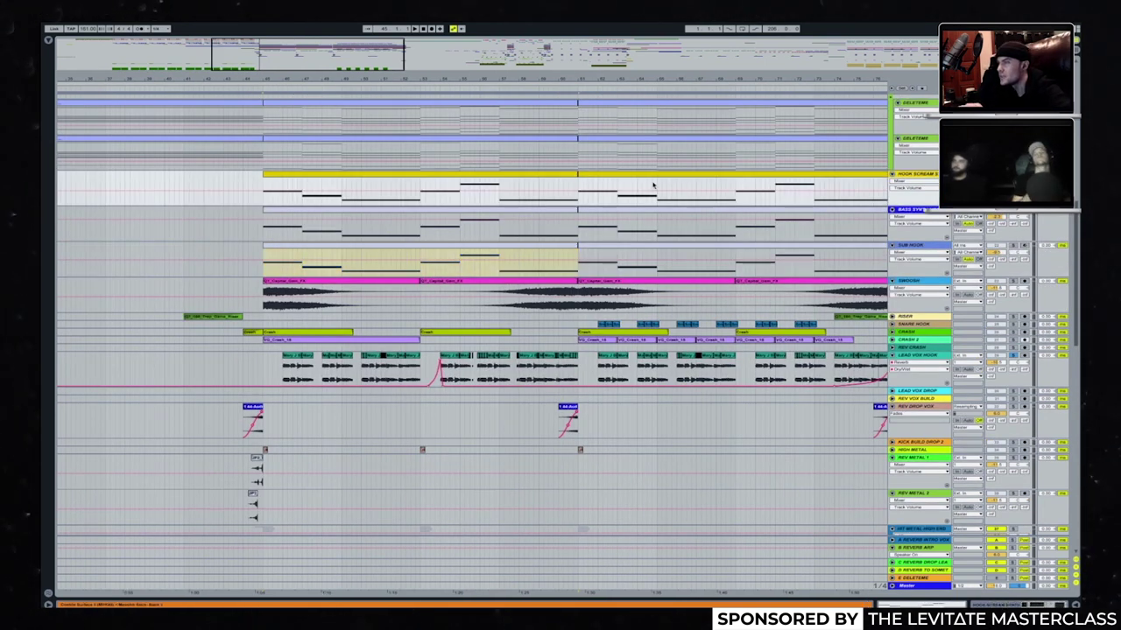
double_click(565, 181)
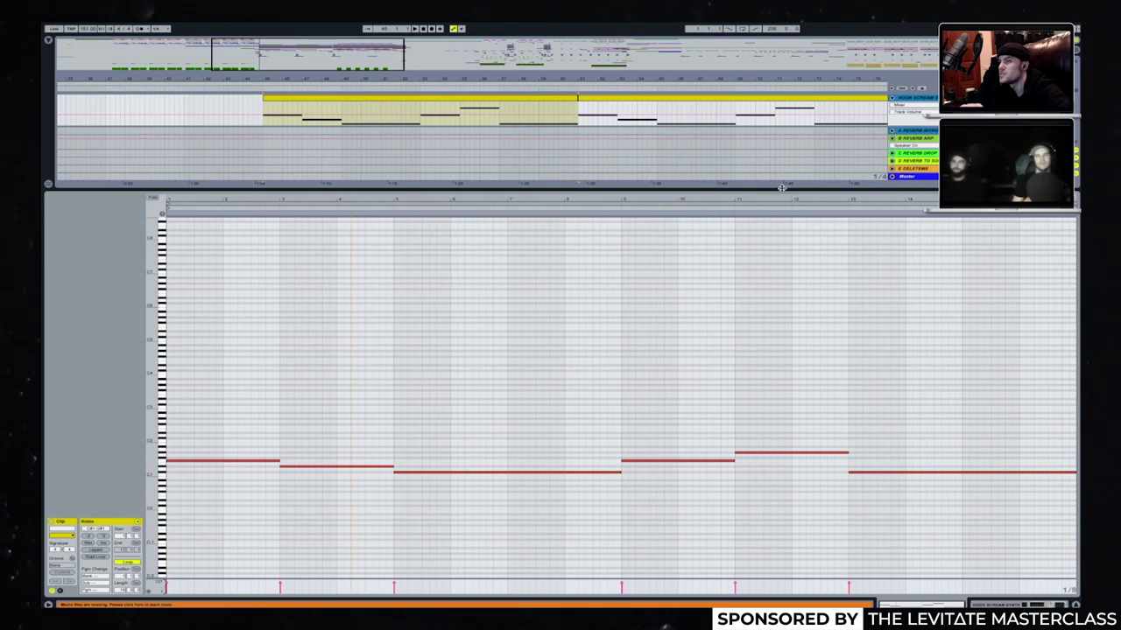
key("ctrl+alt+l")
Open HOOK SCREAM SYNTH's second clip, starting at bar 61, and play it.
scroll(711, 165, "down", 2)
scroll(711, 165, "up", 4)
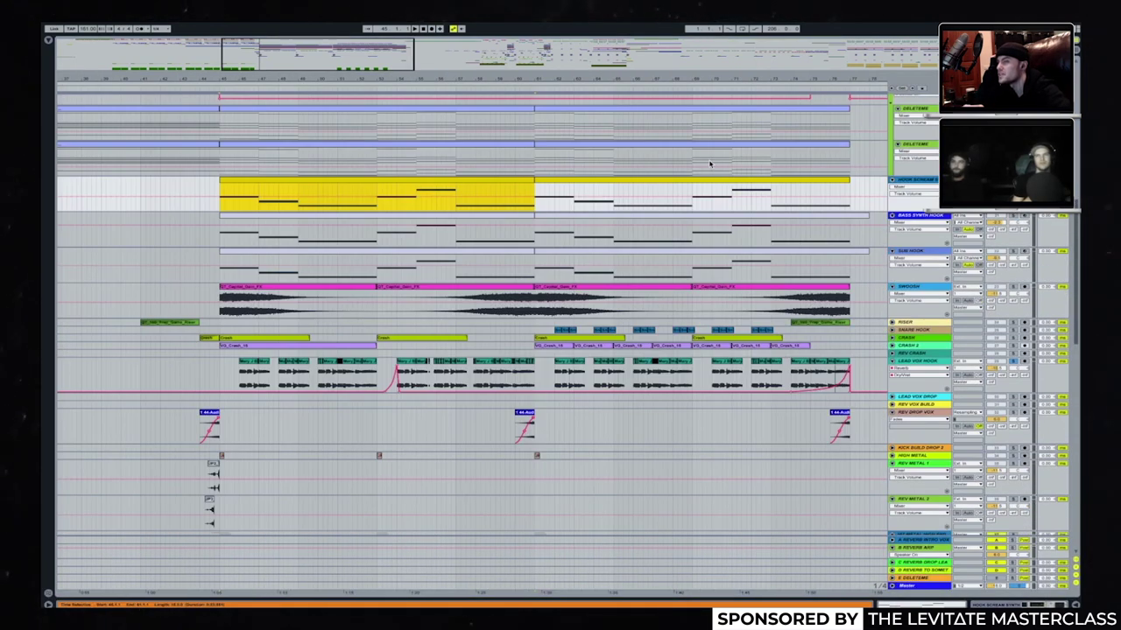
scroll(710, 164, "up", 3)
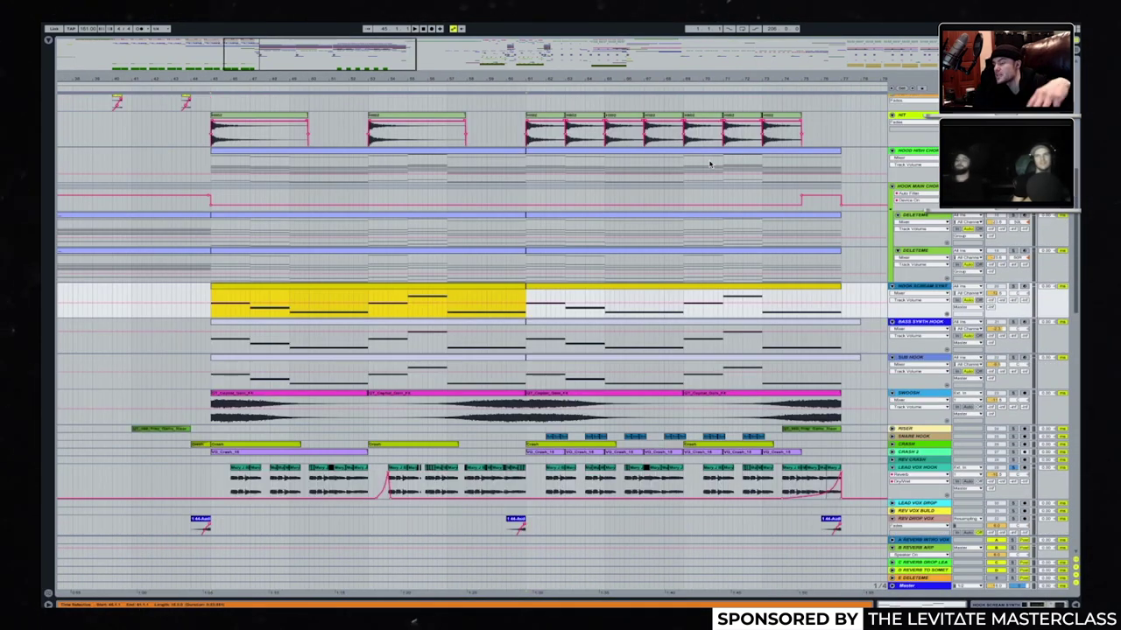
double_click(579, 293)
key("space")
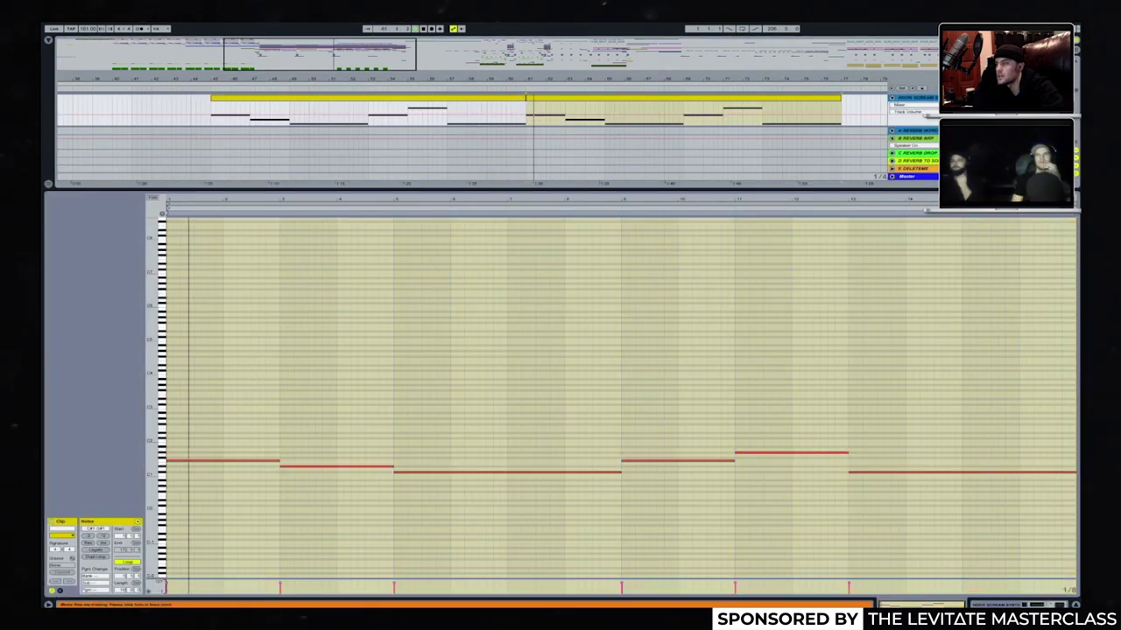
Raise the first note of the bar 61 HOOK SCREAM SYNTH clip by seven semitones and audition it.
left_click(274, 453)
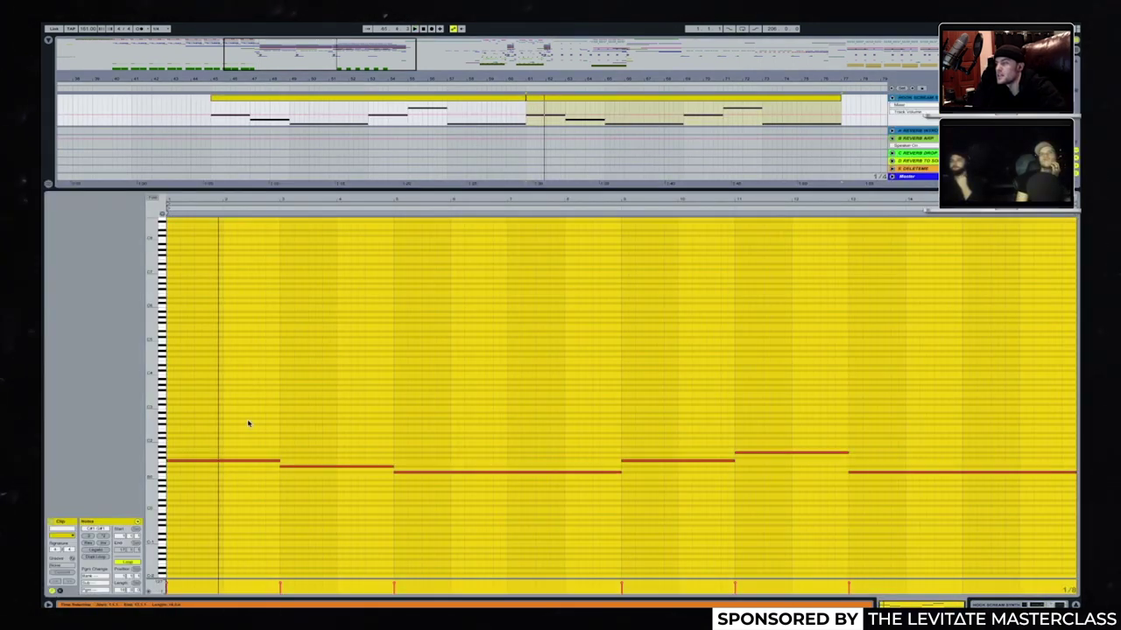
key("Up")
key("Up")
key("Up")
key("Up")
key("Up")
key("Up")
key("Up")
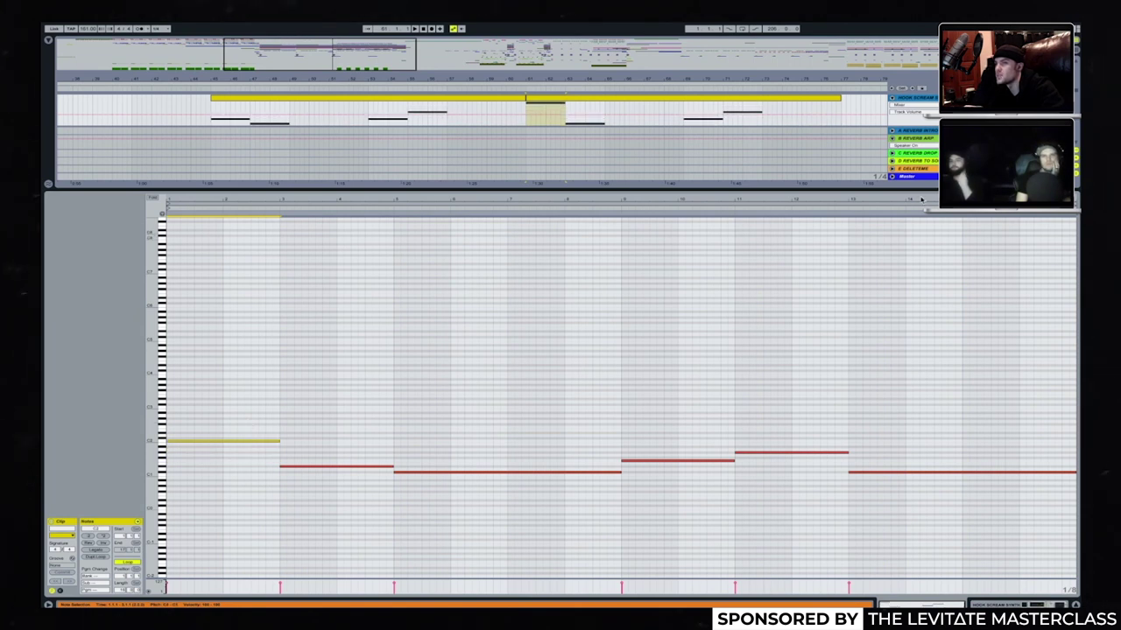
key("0")
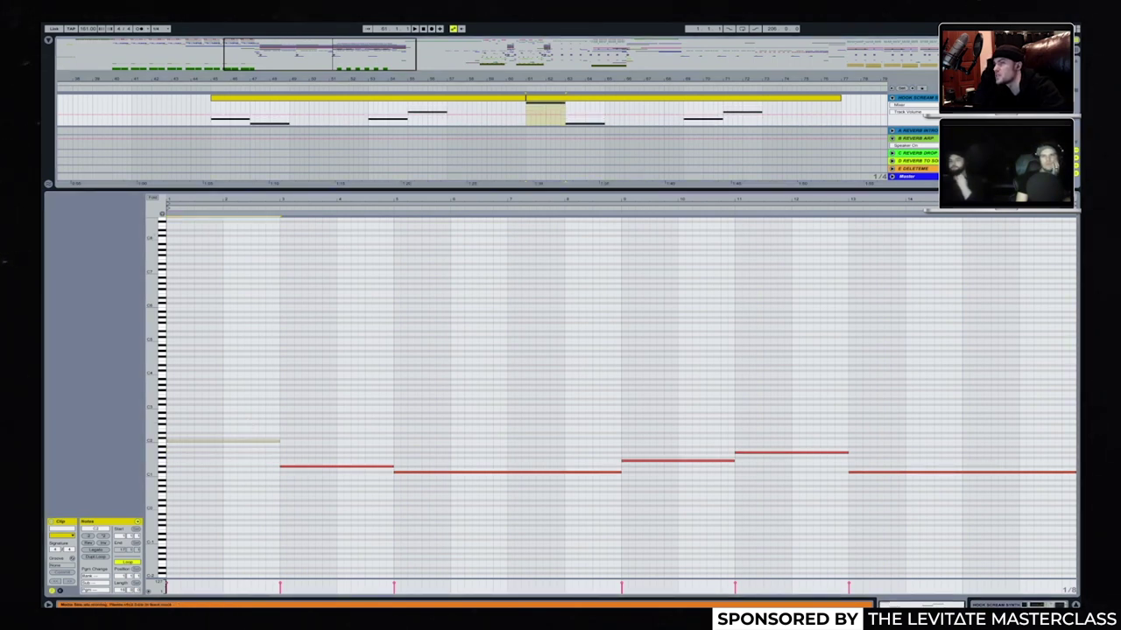
key("space")
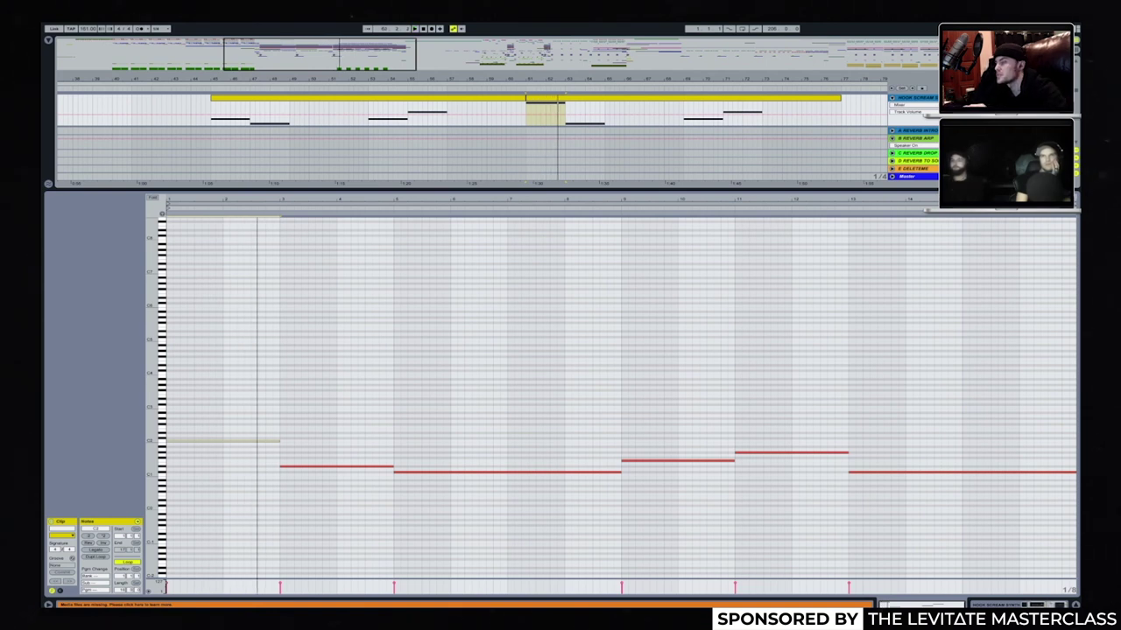
Lower the clip's first note by seven semitones to its original pitch and return to the full arrangement.
left_click(250, 440)
key("Down")
key("Down")
key("Down")
key("Down")
key("Down")
key("Down")
key("Down")
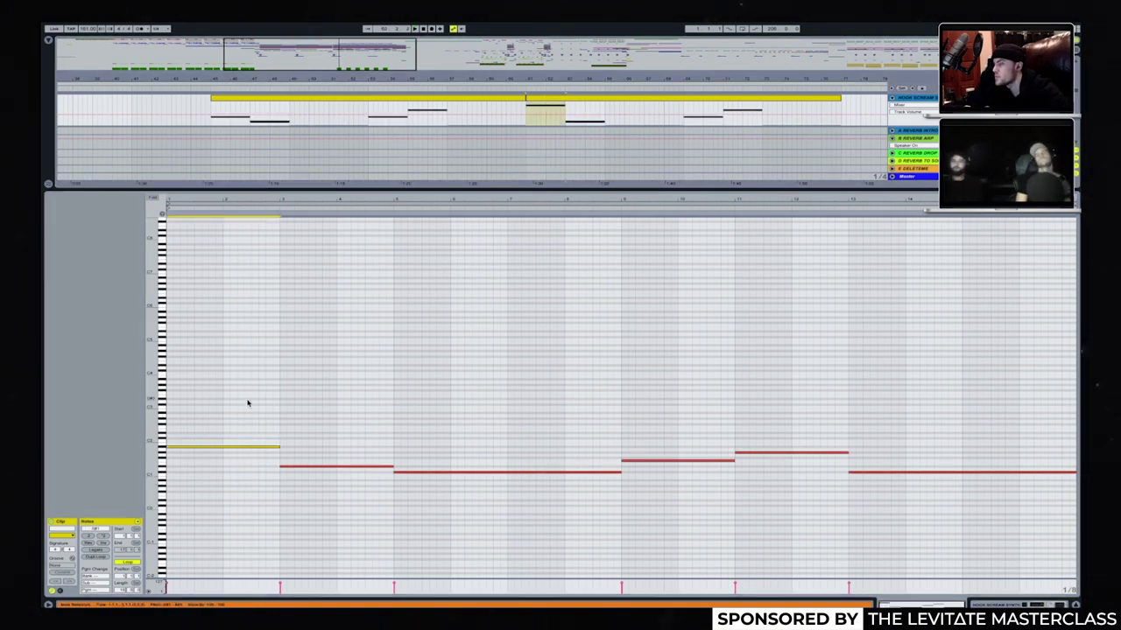
left_click(650, 182)
key("ctrl+alt+l")
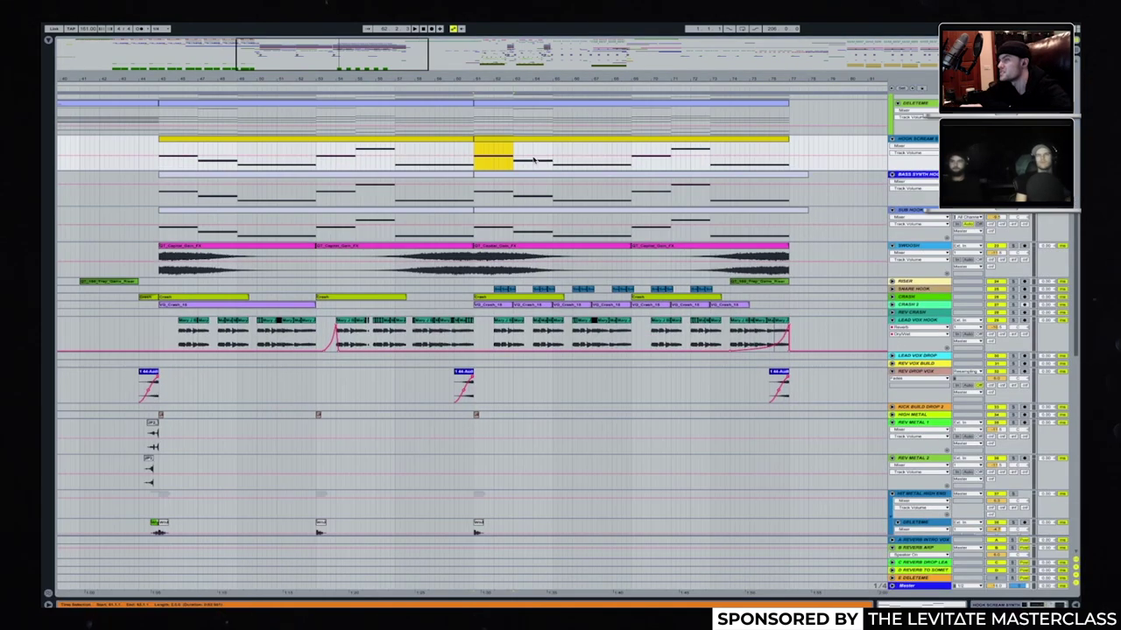
Unfold SNARE HOOK, audition its soloed clips from bar 62, and look over the metal layers around bar 61.
scroll(533, 160, "up", 3)
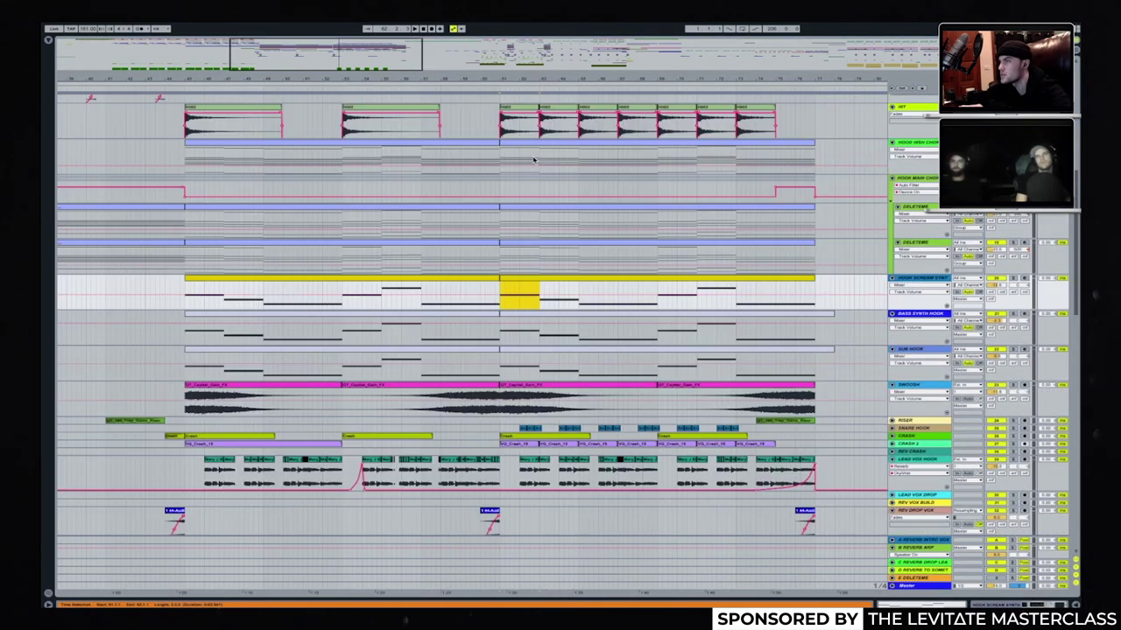
scroll(662, 332, "up", 3)
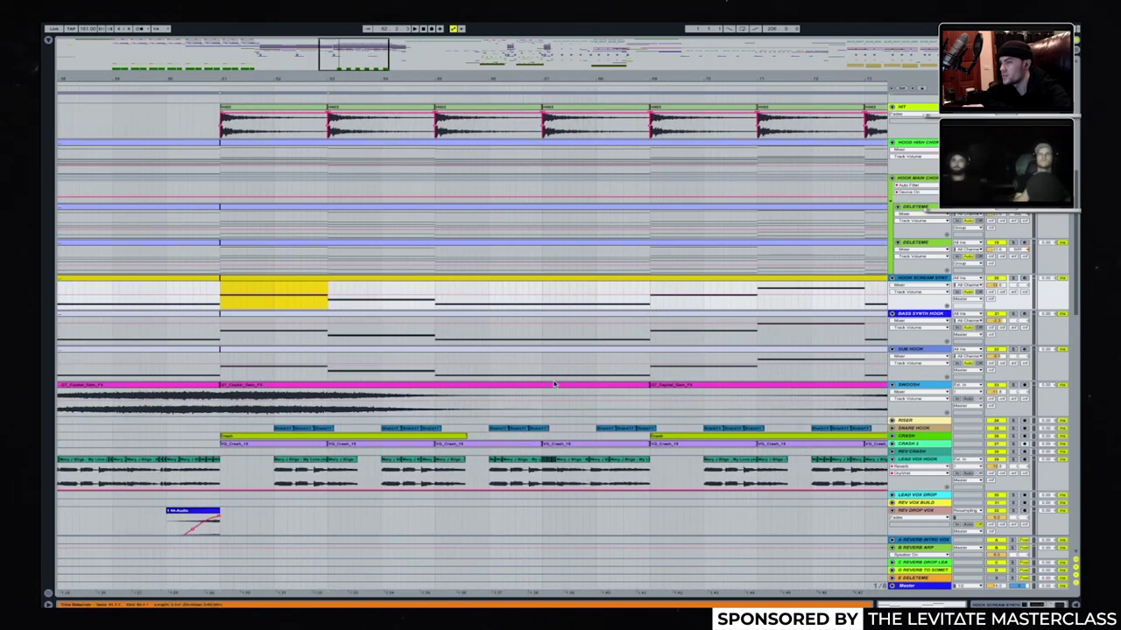
scroll(493, 408, "left", 4)
scroll(493, 408, "down", 1)
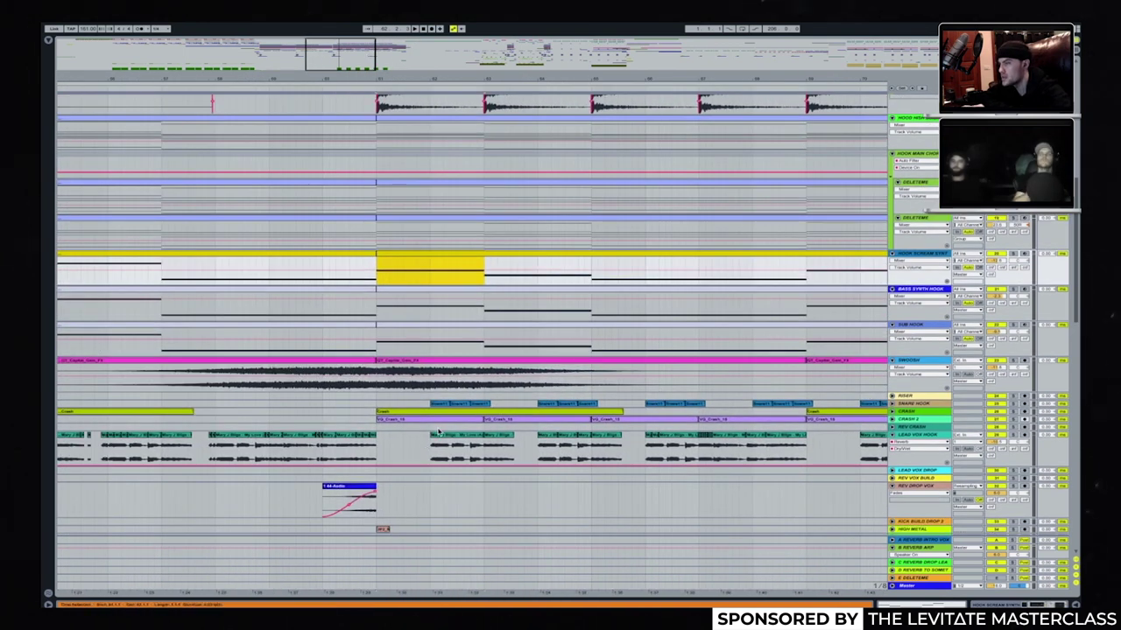
left_click(907, 406)
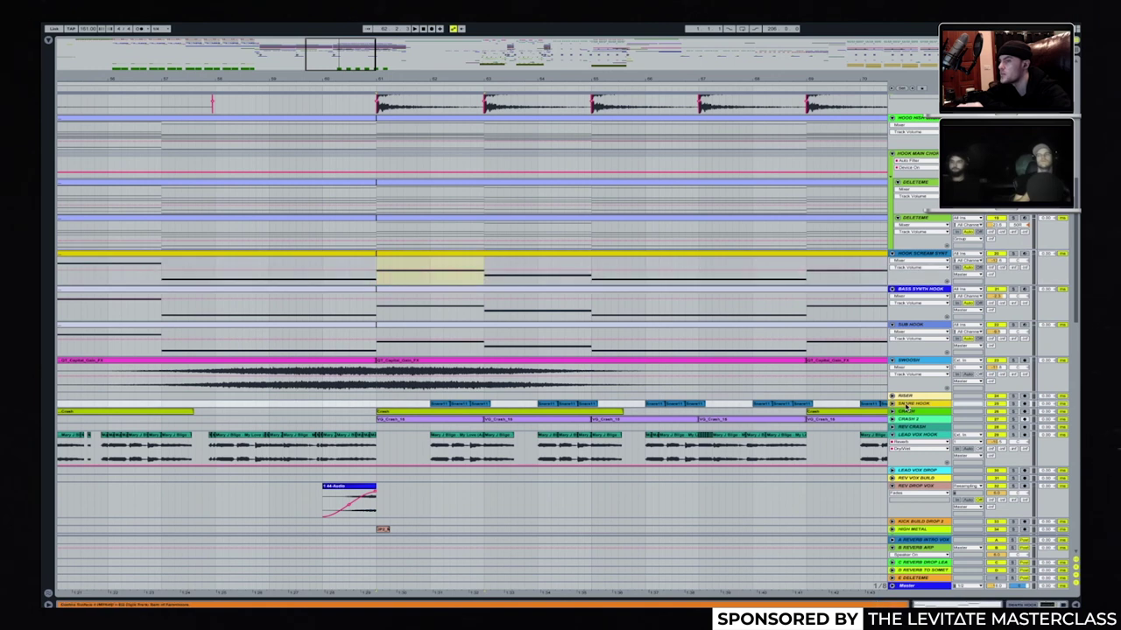
left_click(892, 403)
left_click(435, 411)
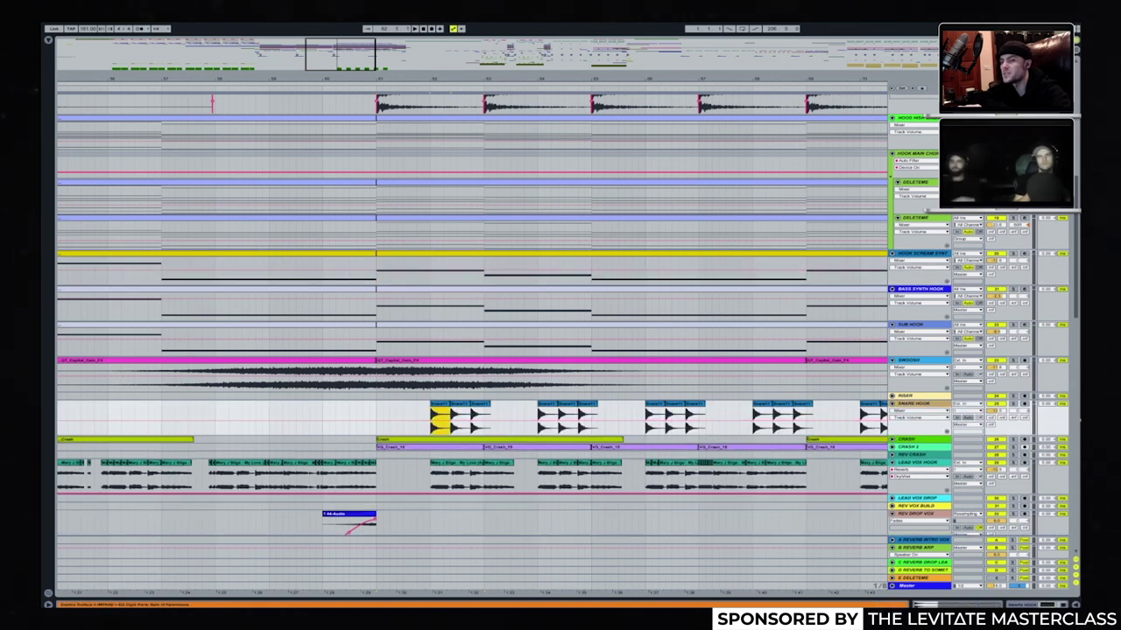
key("space")
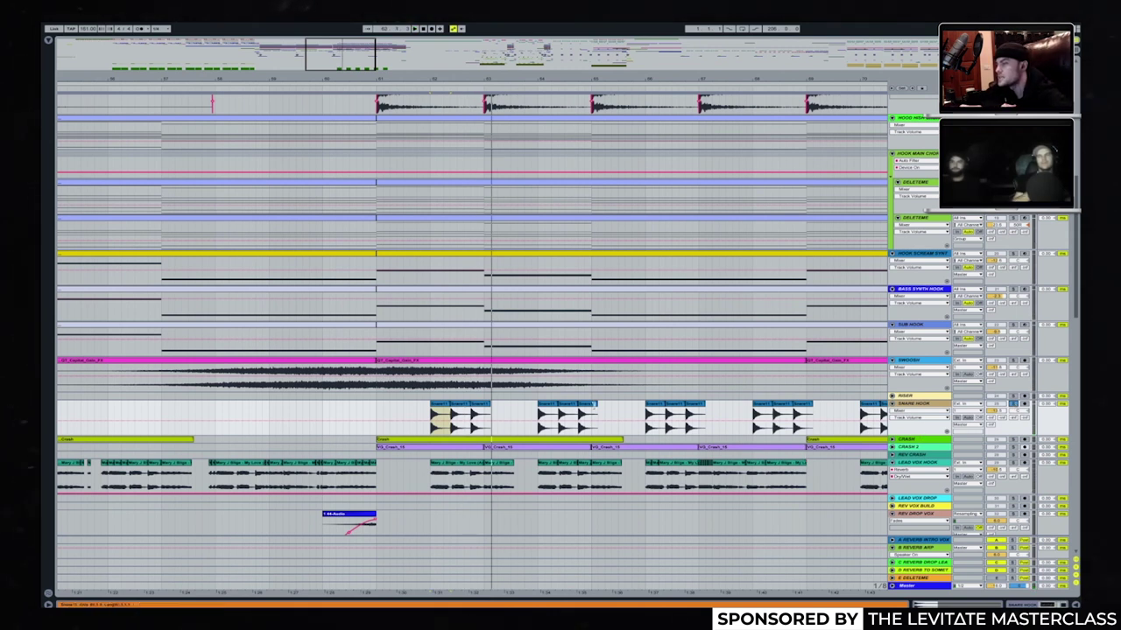
scroll(594, 406, "down", 10)
scroll(593, 405, "up", 10)
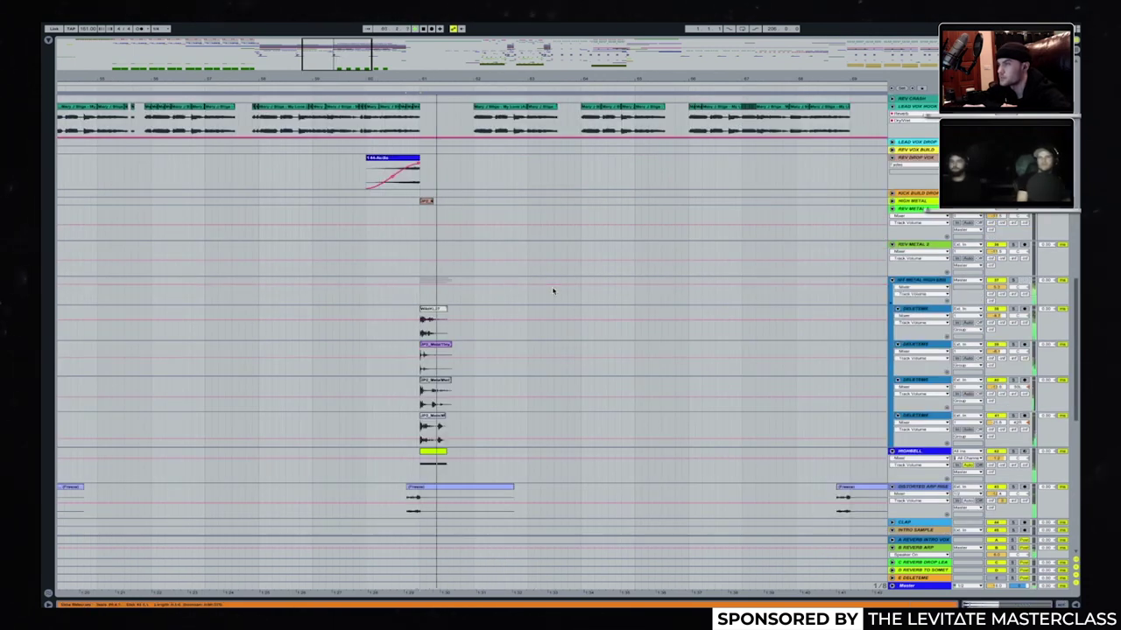
Review the hook section's hit, chord, synth, snare, crash and vocal tracks during playback, through to the section's end.
scroll(553, 291, "up", 3)
scroll(552, 291, "right", 2)
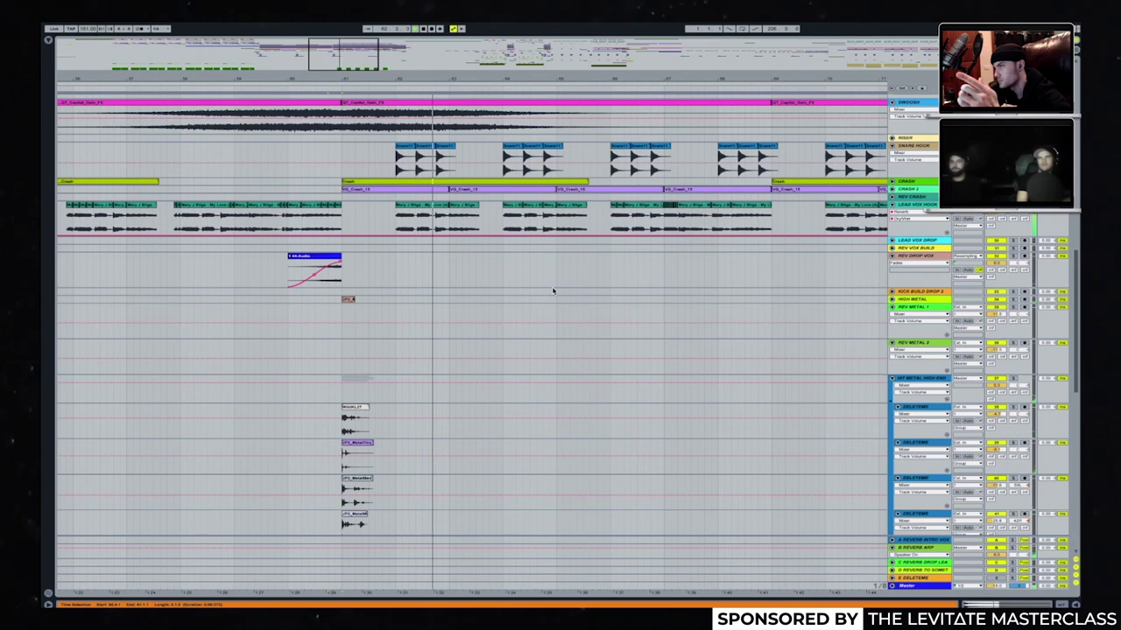
scroll(553, 291, "up", 5)
scroll(552, 290, "right", 3)
scroll(552, 290, "down", 3)
scroll(552, 291, "right", 2)
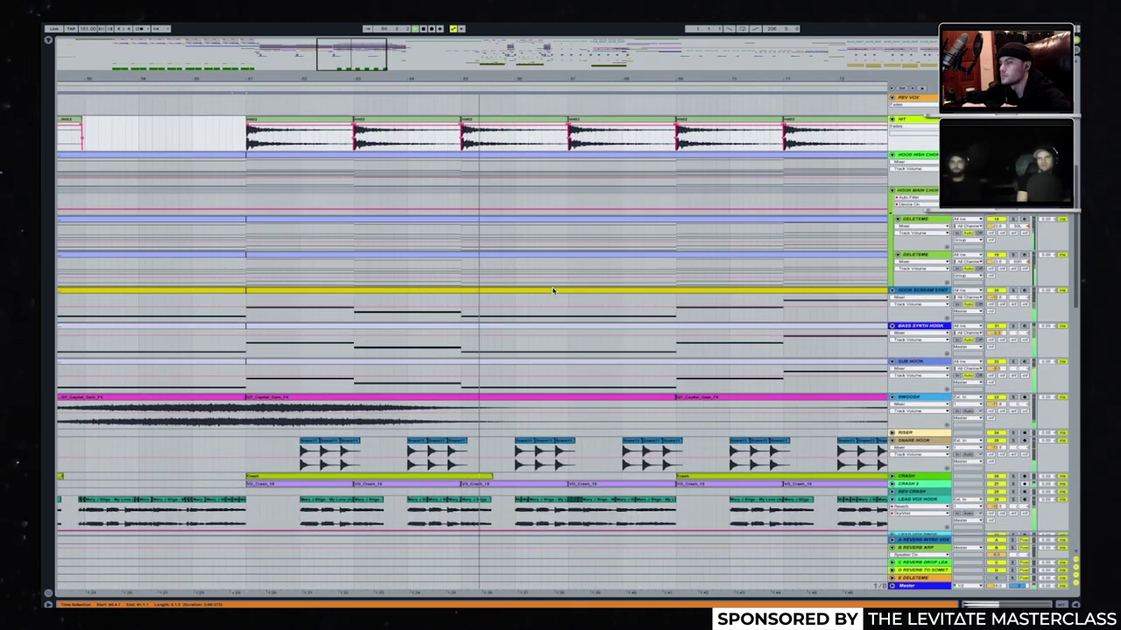
scroll(552, 291, "right", 4)
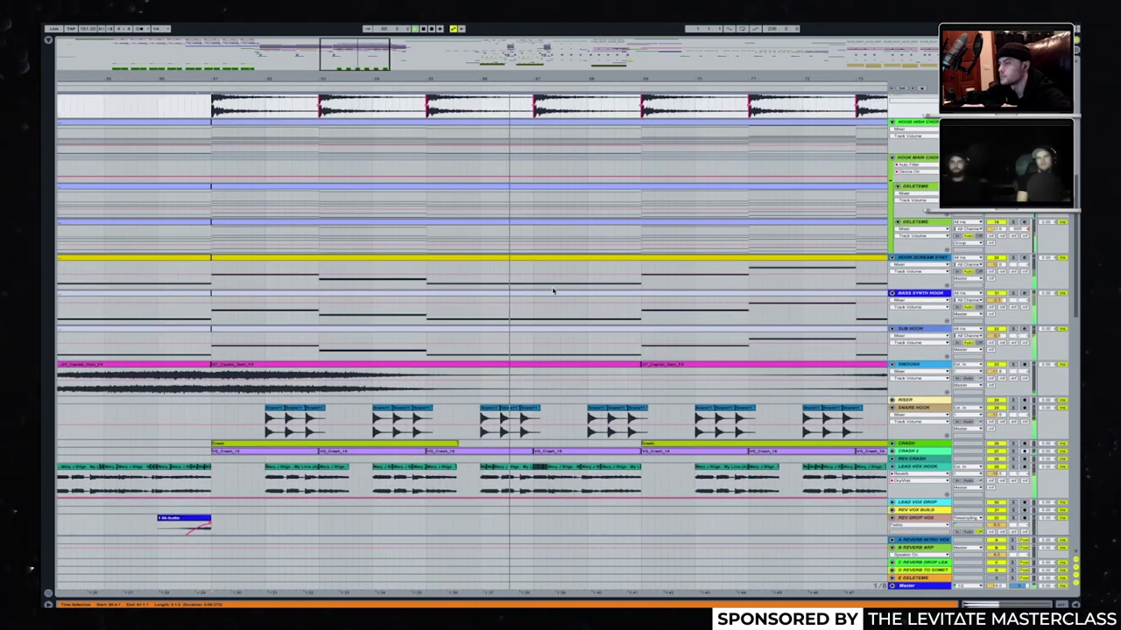
scroll(553, 290, "right", 1)
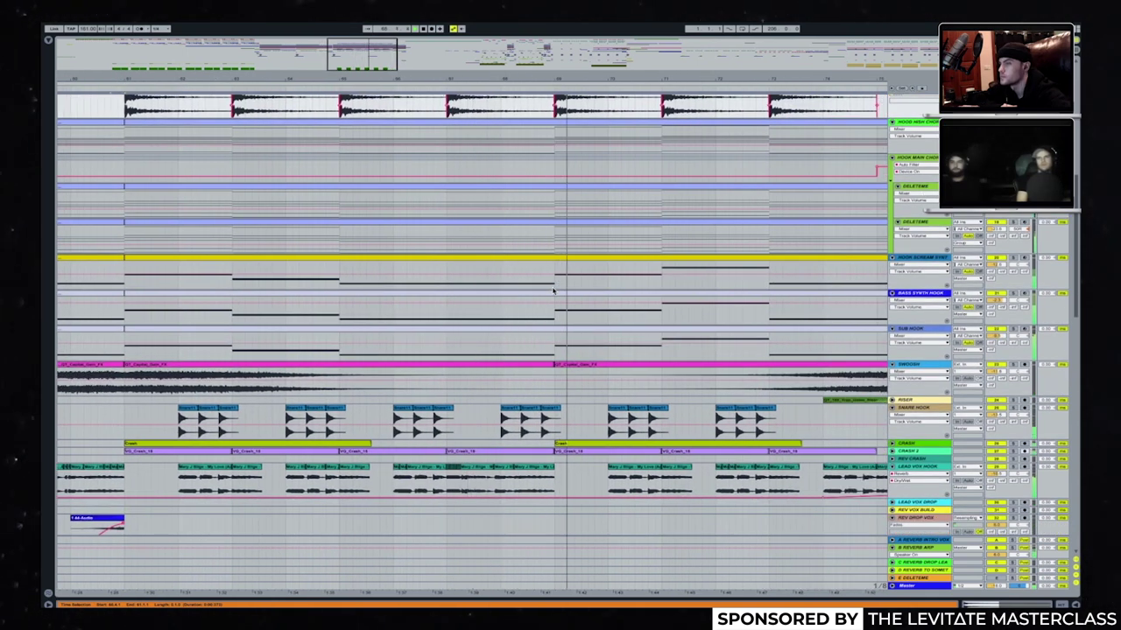
scroll(404, 438, "right", 2)
scroll(404, 438, "left", 1)
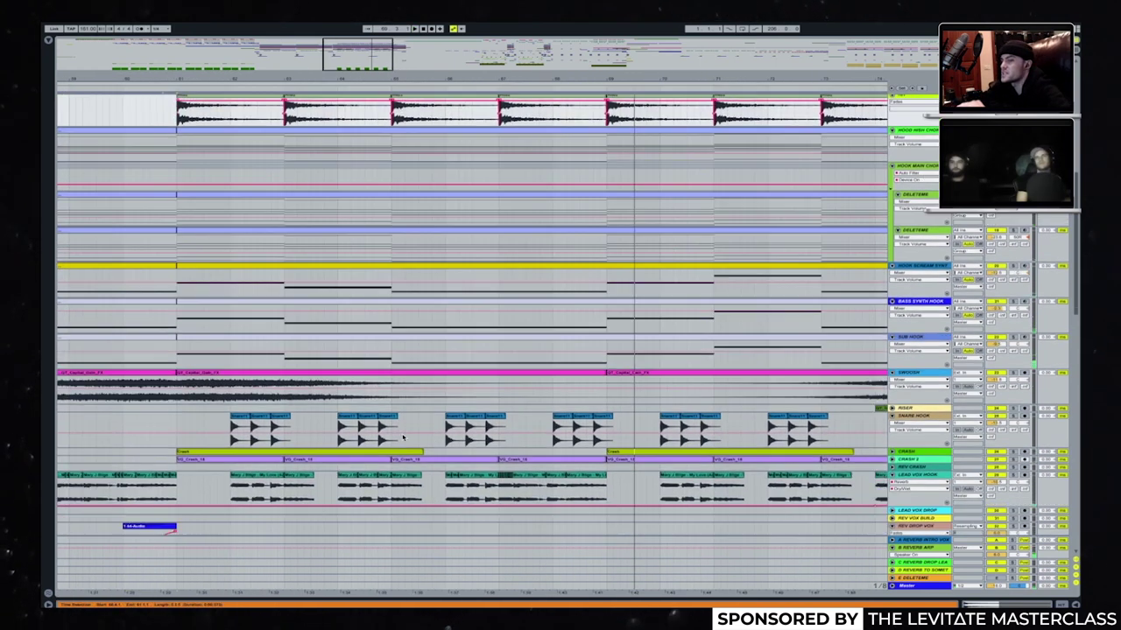
scroll(404, 438, "down", 2)
scroll(403, 438, "right", 5)
scroll(436, 379, "down", 15)
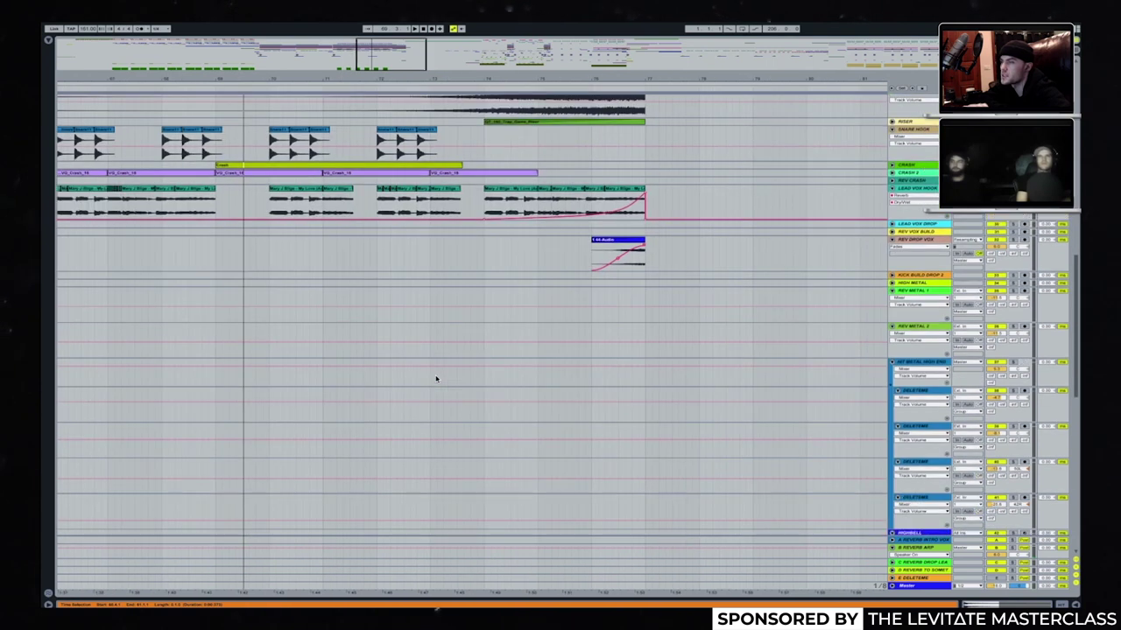
scroll(436, 379, "right", 2)
Collapse all tracks in the arrangement to their minimum height, starting with SAMPLE VOX.
scroll(803, 196, "up", 10)
scroll(803, 195, "left", 2)
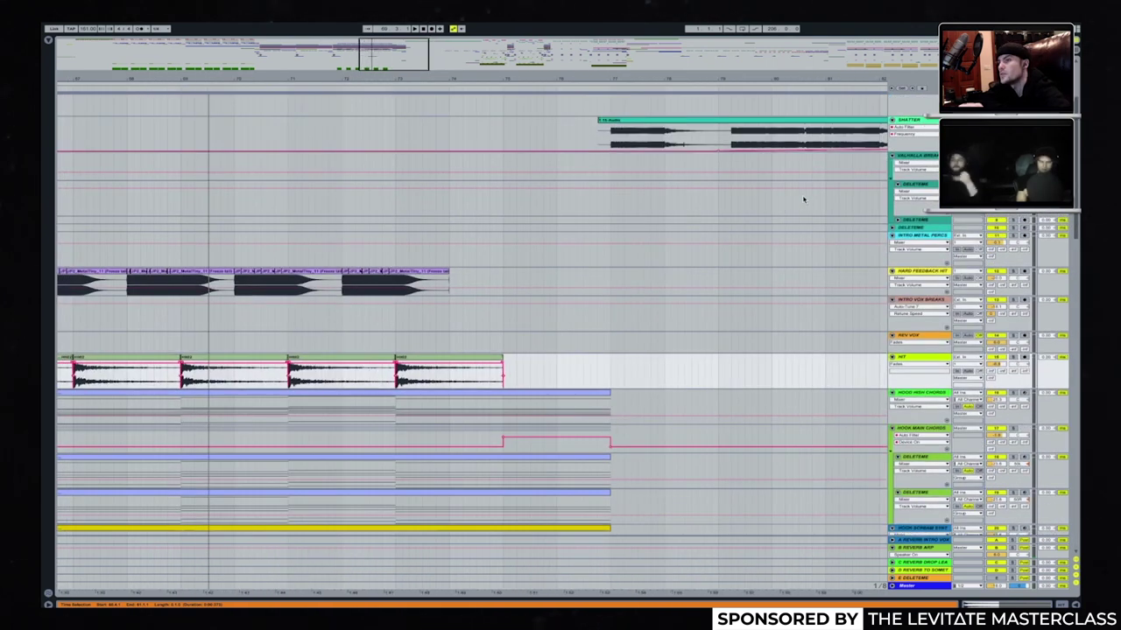
scroll(802, 195, "up", 3)
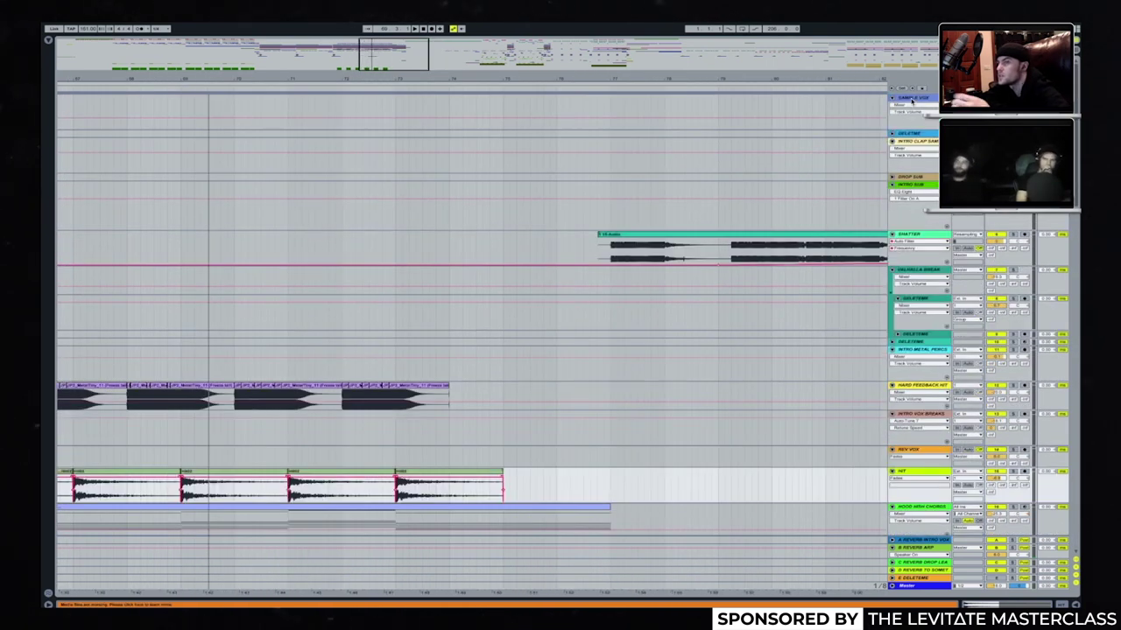
left_click(912, 103)
key("ctrl+a")
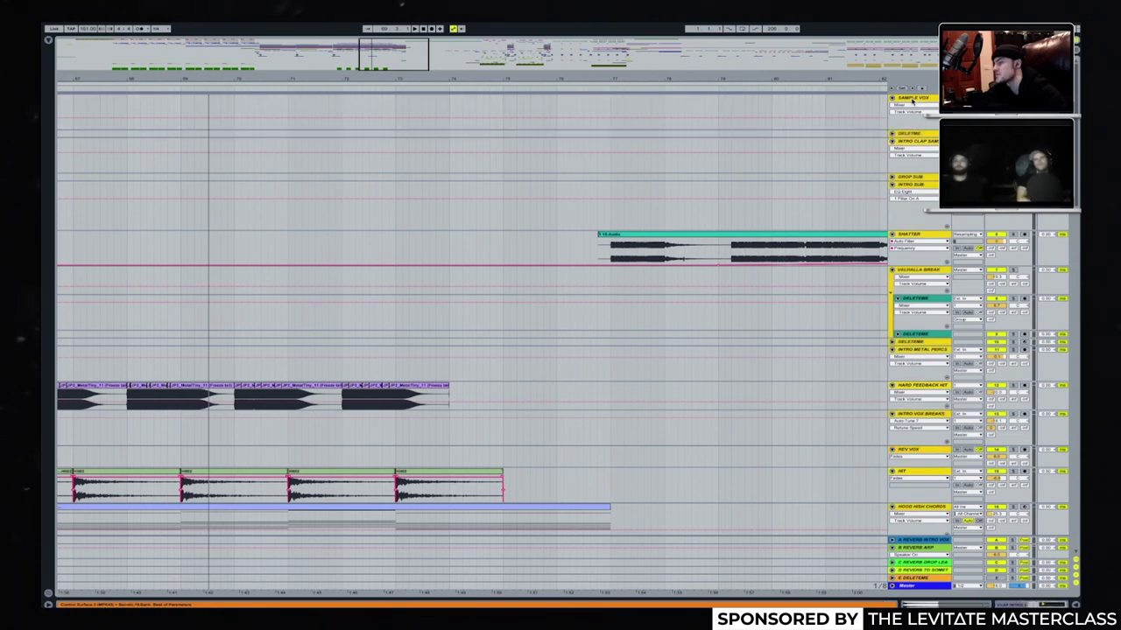
key("alt+u")
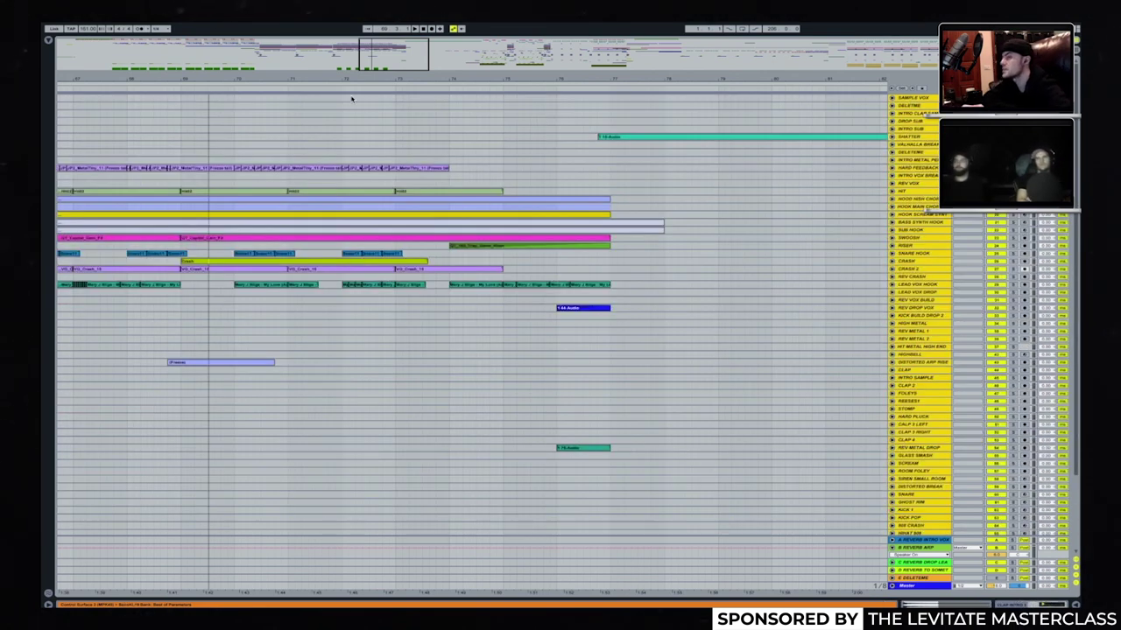
Examine how the collapsed hook clips and drum patterns are layered up to the start of the SHATTER audio.
scroll(469, 333, "left", 2)
scroll(344, 274, "left", 6)
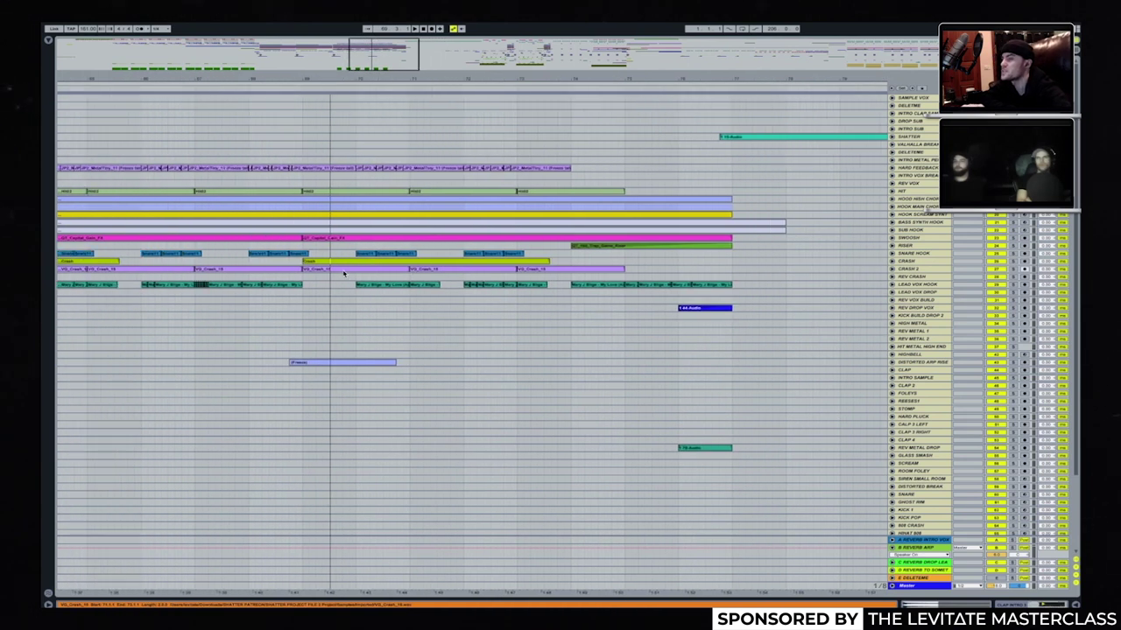
scroll(344, 274, "right", 2)
scroll(484, 231, "down", 5)
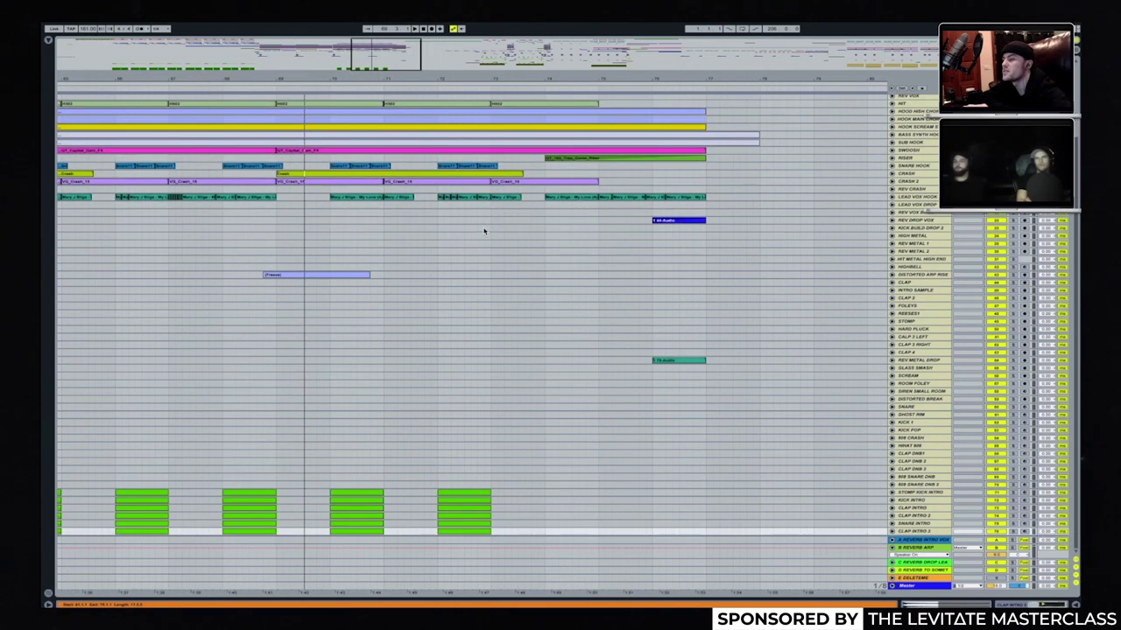
scroll(484, 231, "right", 3)
scroll(663, 187, "up", 5)
scroll(663, 187, "left", 7)
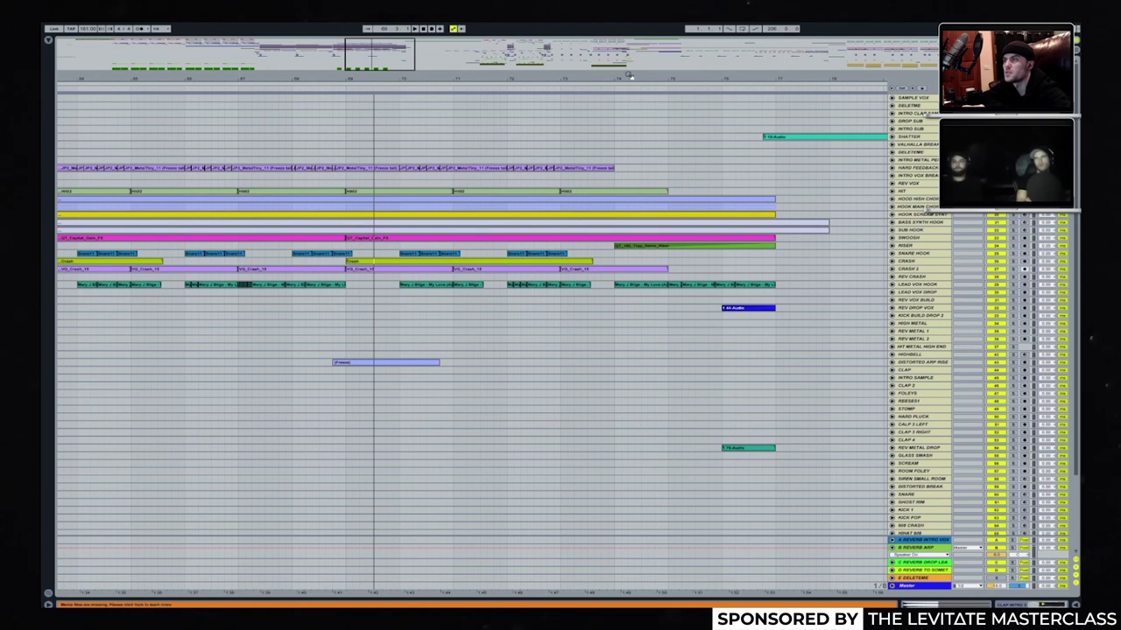
scroll(857, 290, "right", 7)
scroll(858, 289, "left", 8)
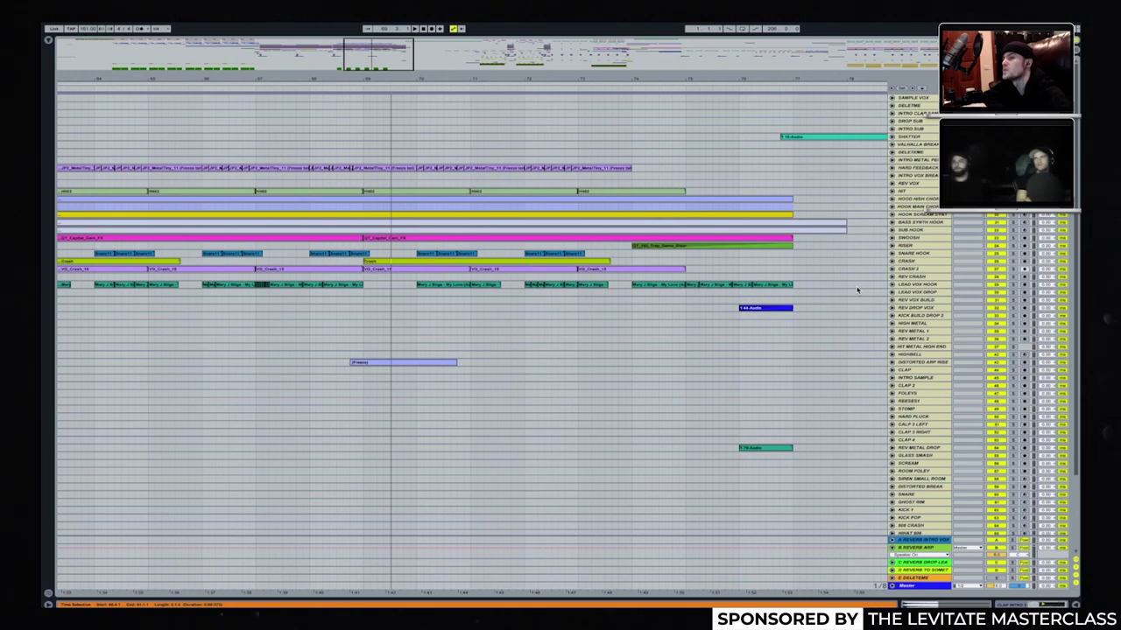
scroll(857, 290, "right", 6)
scroll(857, 289, "down", 1)
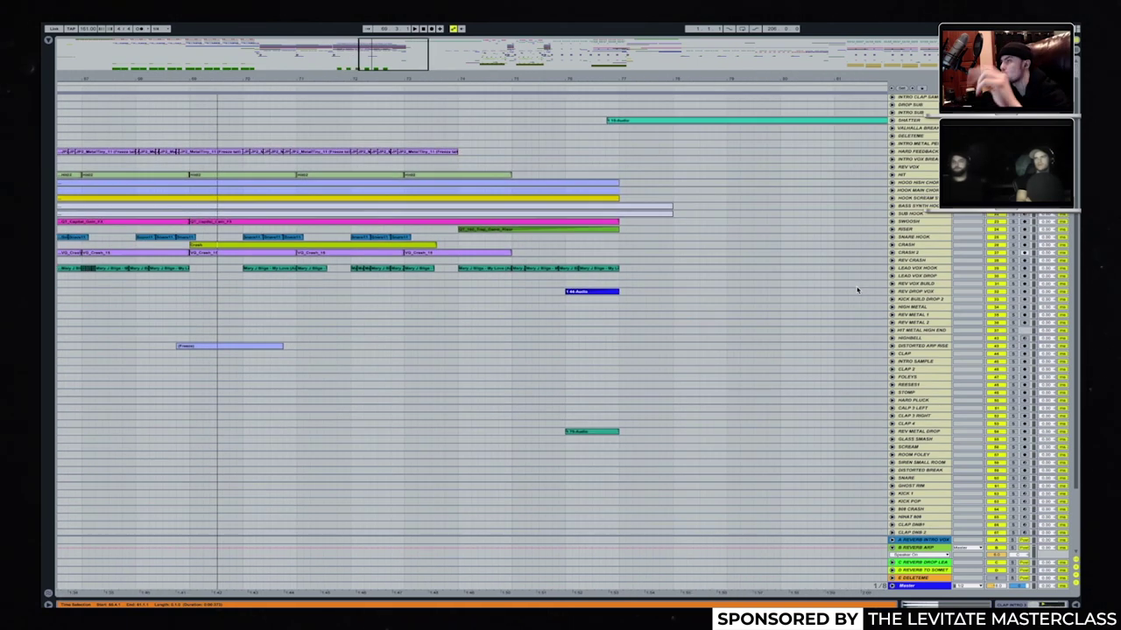
Play the transition from the hook's closing riser into the SHATTER audio.
left_click(450, 90)
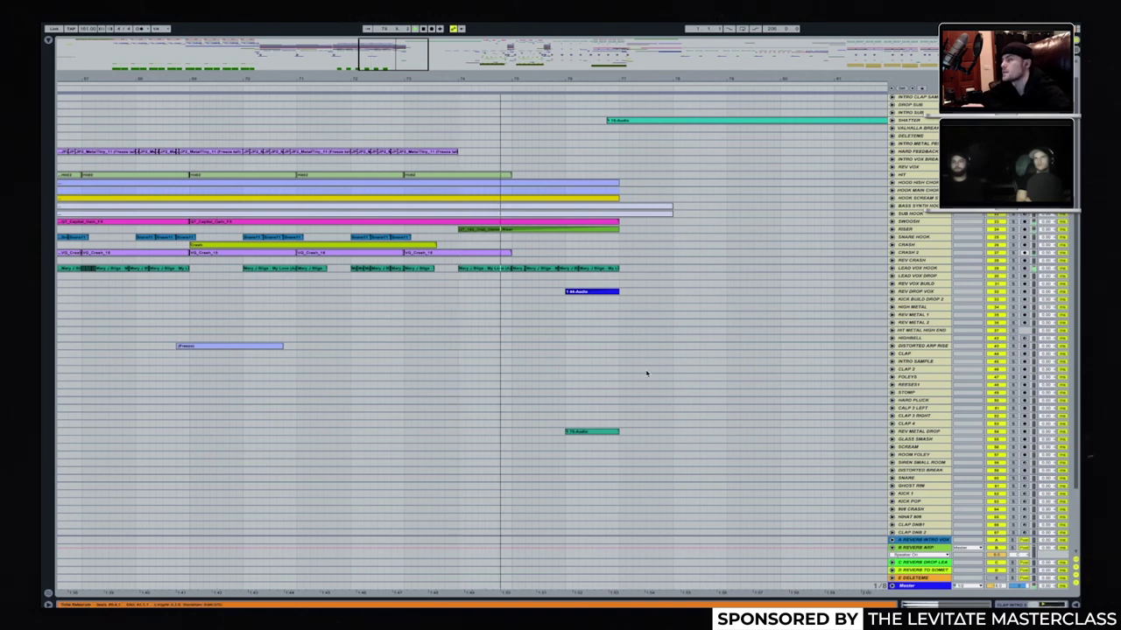
left_click(187, 88)
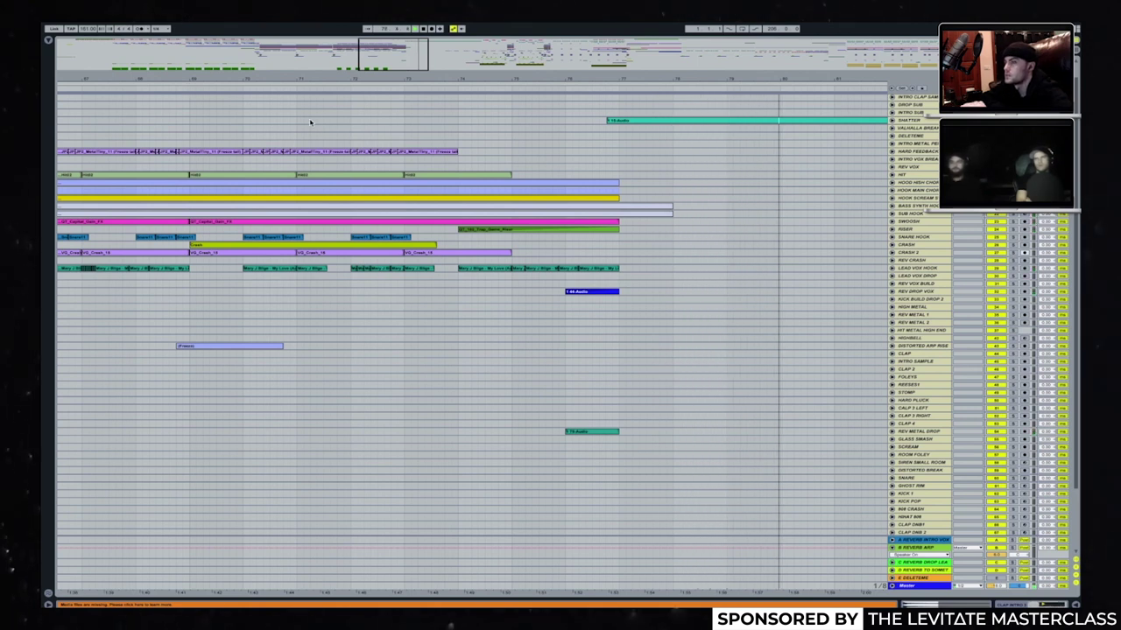
scroll(327, 147, "right", 5)
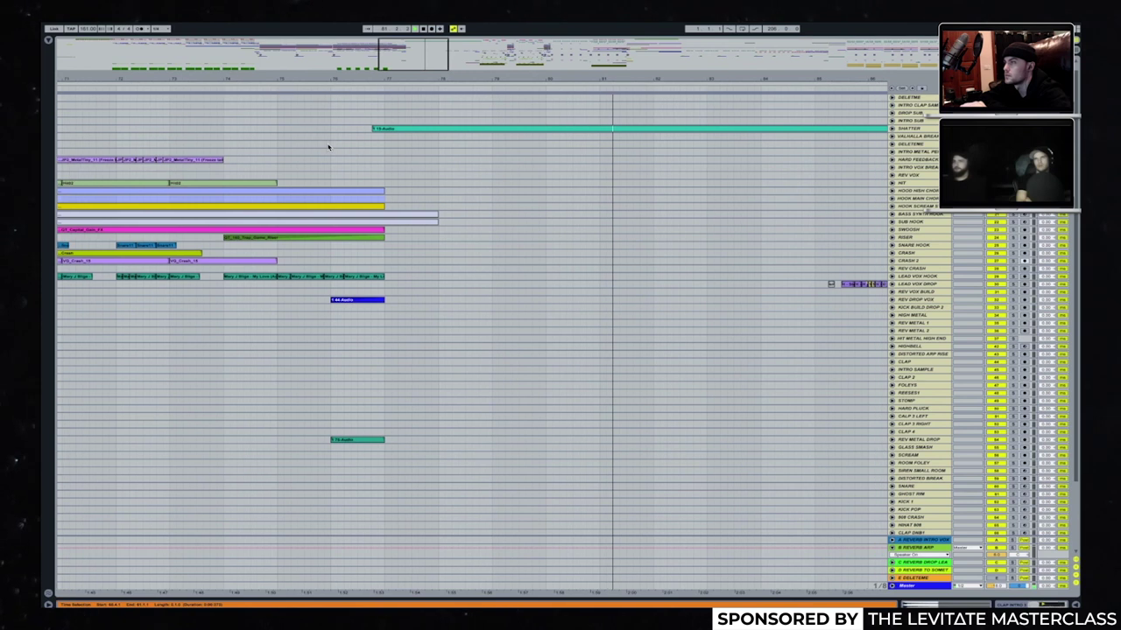
scroll(328, 147, "right", 3)
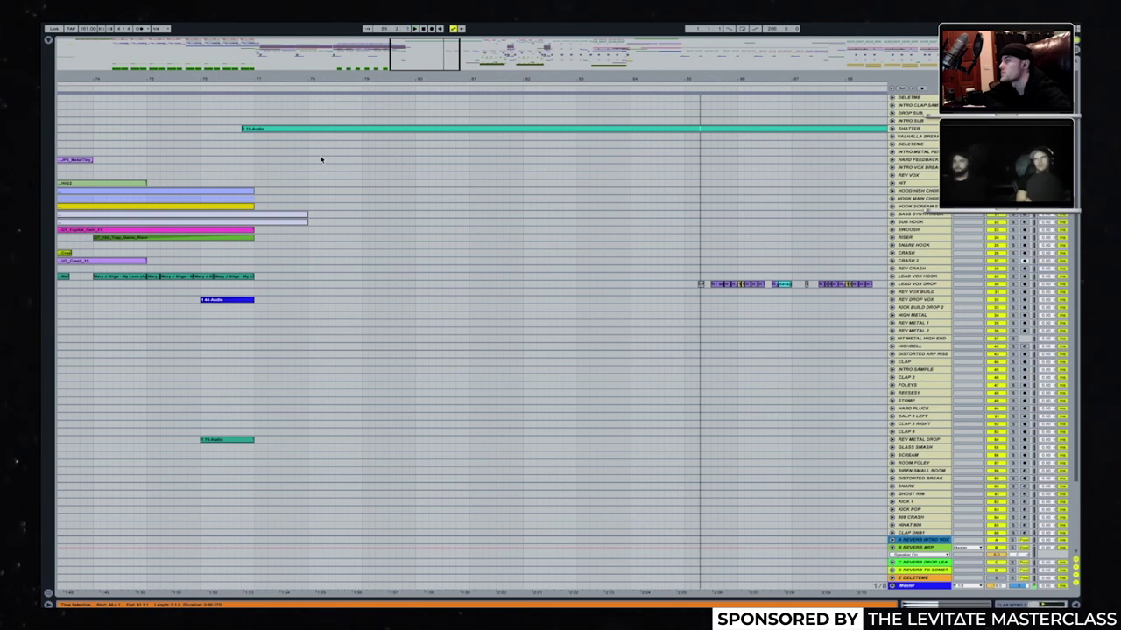
Expand the SHATTER track to show its waveform and Auto Filter frequency automation.
scroll(328, 153, "left", 3)
scroll(773, 219, "right", 5)
scroll(772, 219, "down", 2)
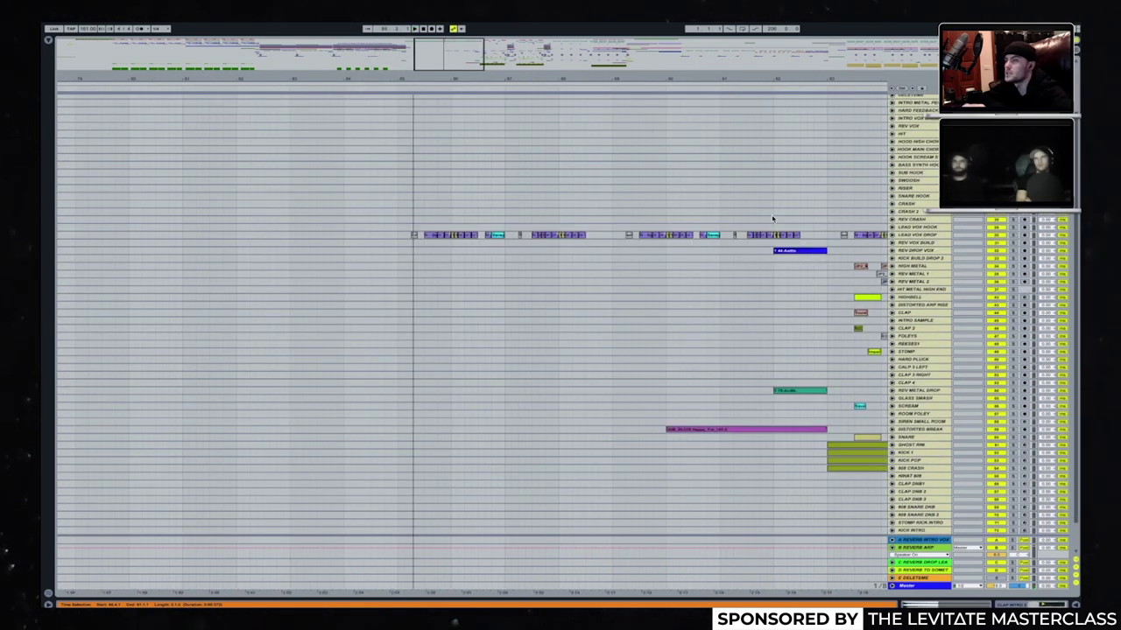
scroll(772, 218, "left", 3)
scroll(772, 219, "up", 3)
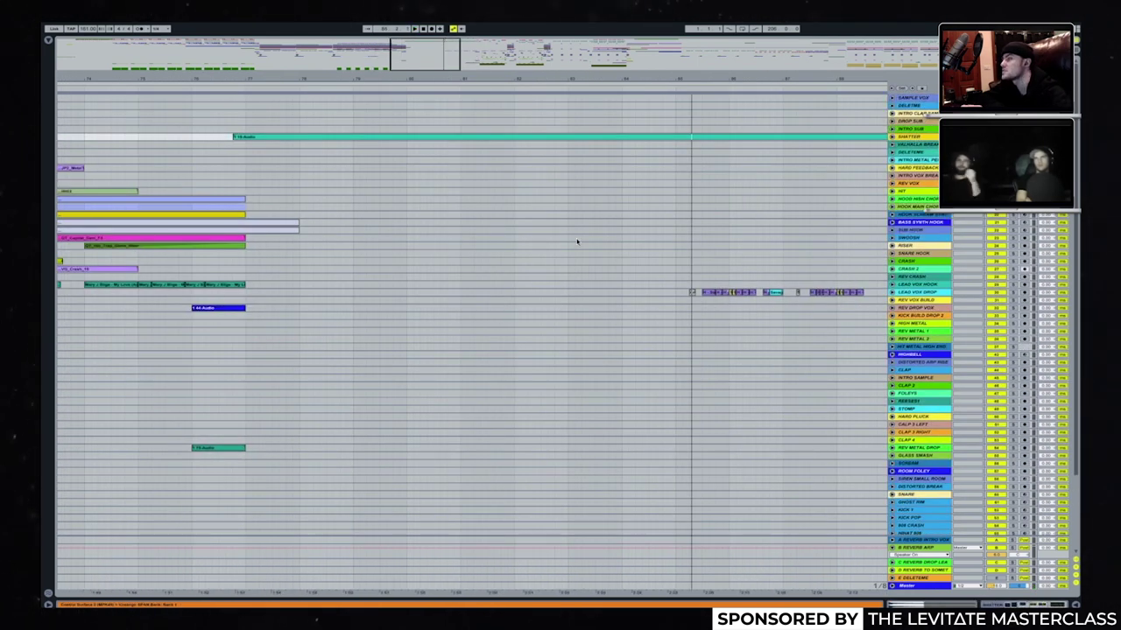
scroll(553, 244, "left", 5)
scroll(553, 244, "left", 1)
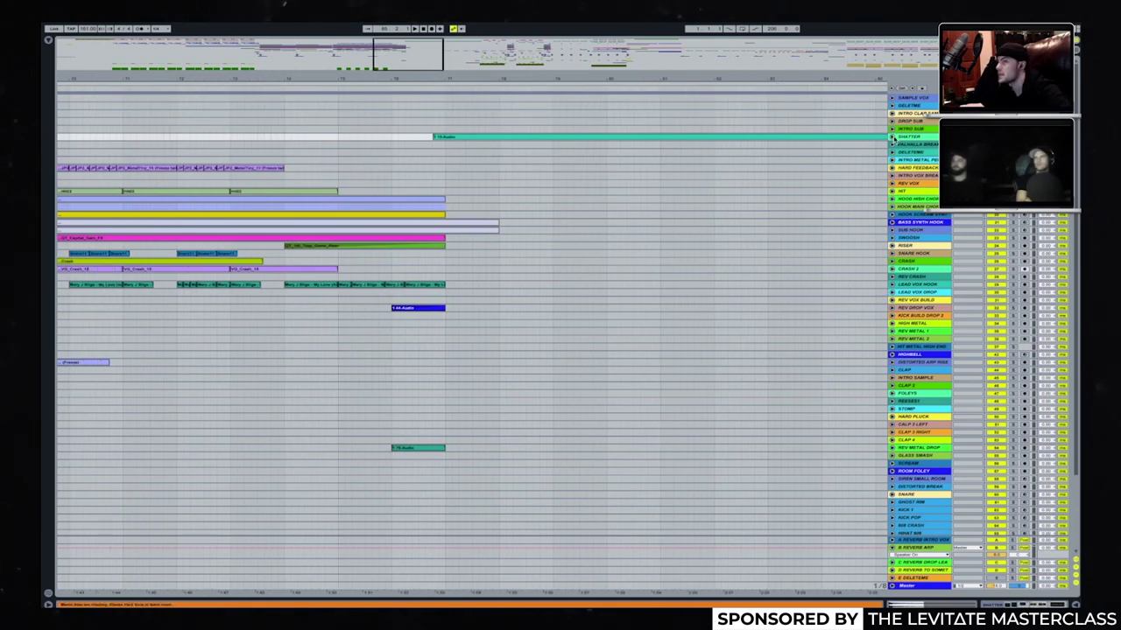
key("Right")
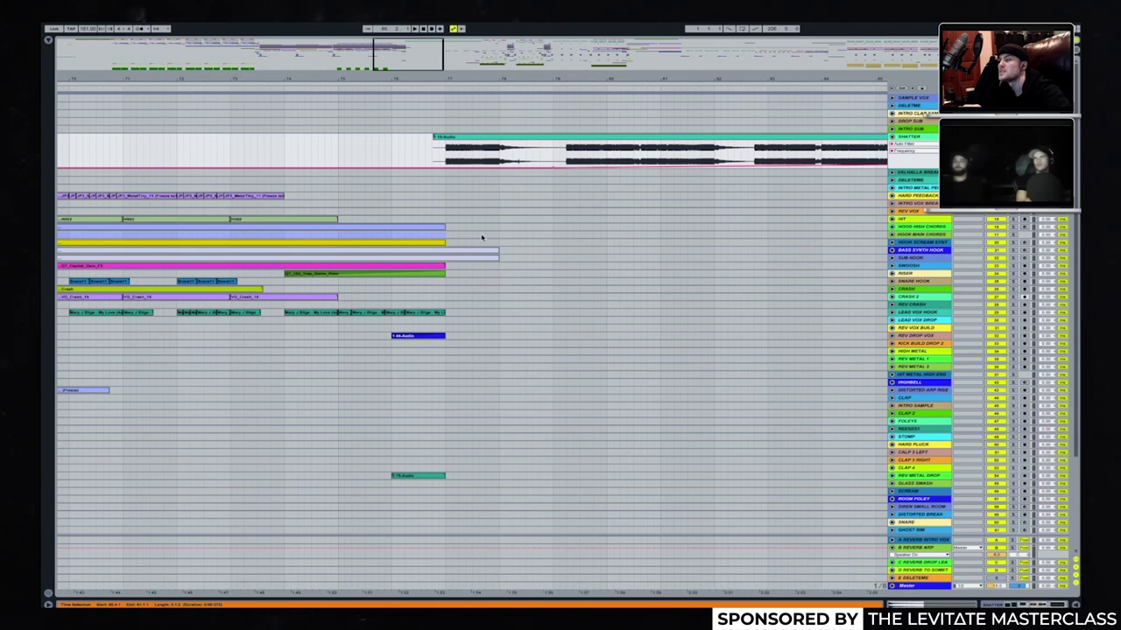
Examine the SHATTER audio and the clips leading into it, and place the insert marker at bar 77.
scroll(578, 236, "down", 3)
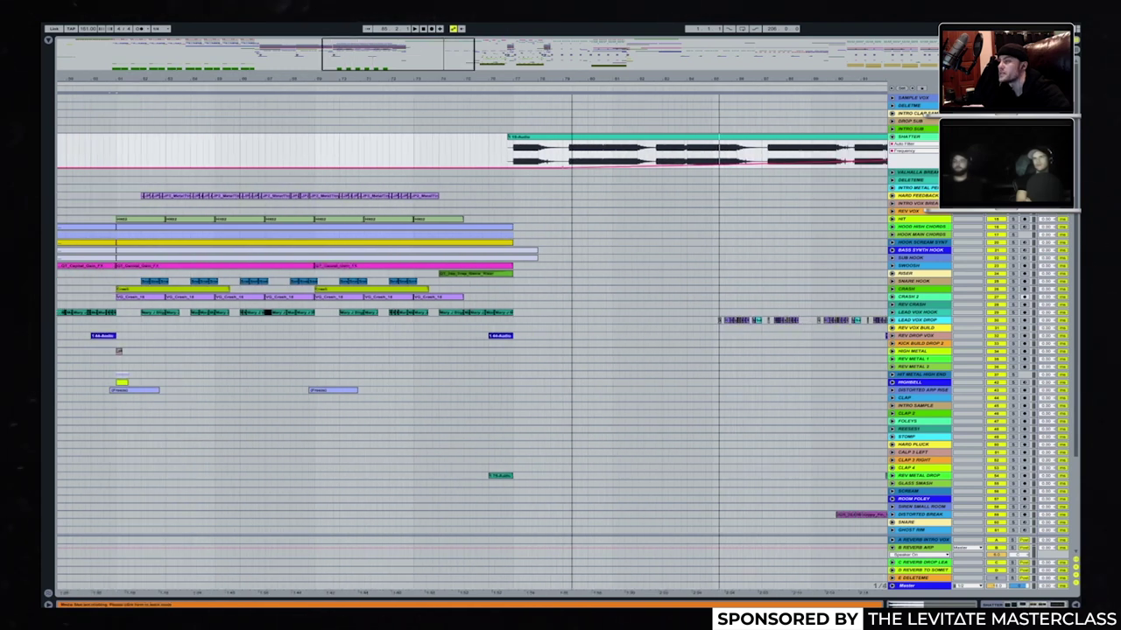
scroll(616, 208, "right", 3)
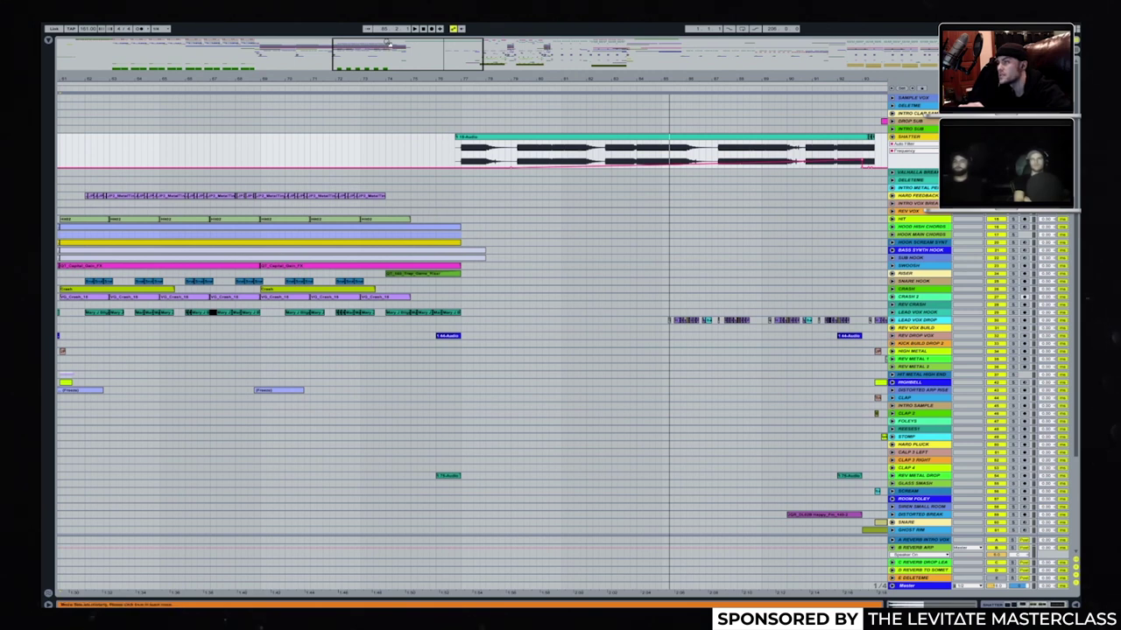
key("plus")
scroll(549, 195, "right", 2)
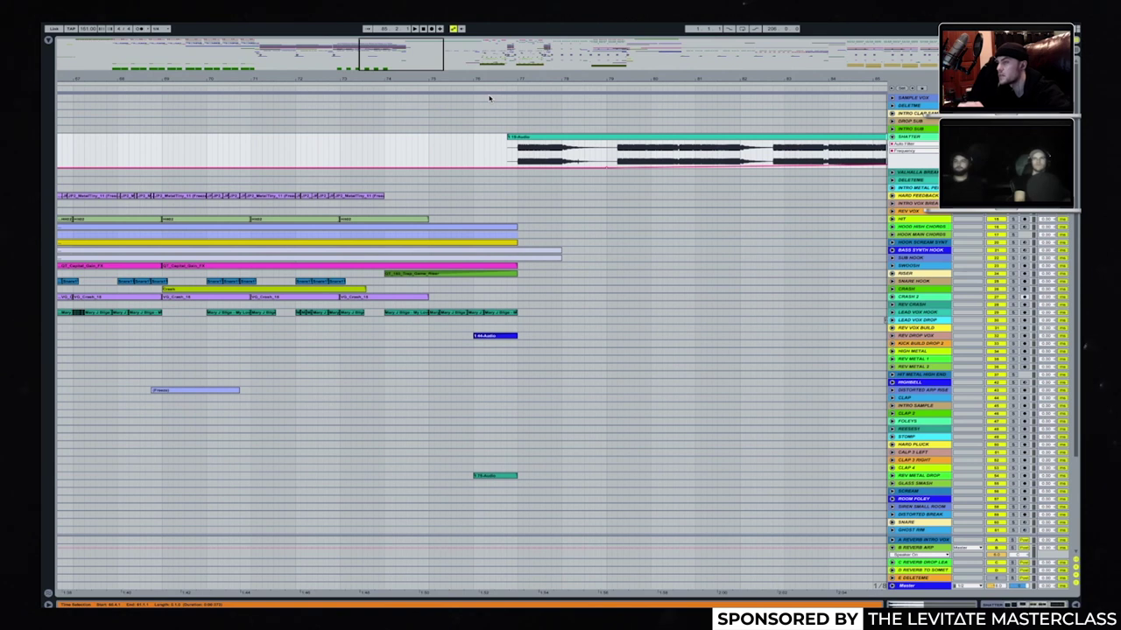
scroll(374, 154, "left", 1)
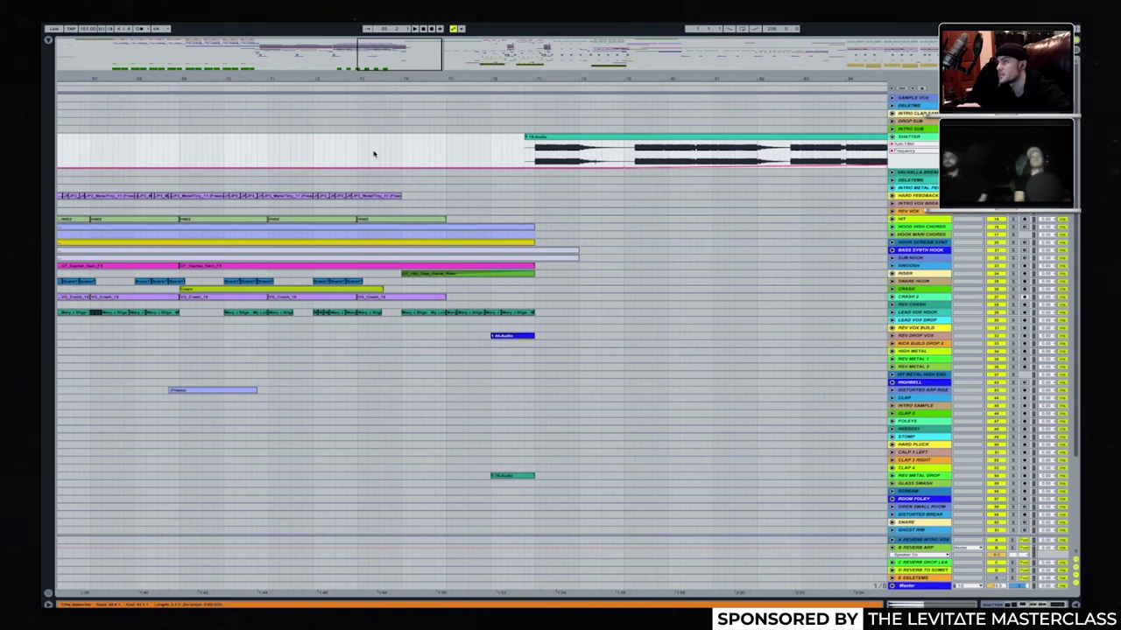
key("minus")
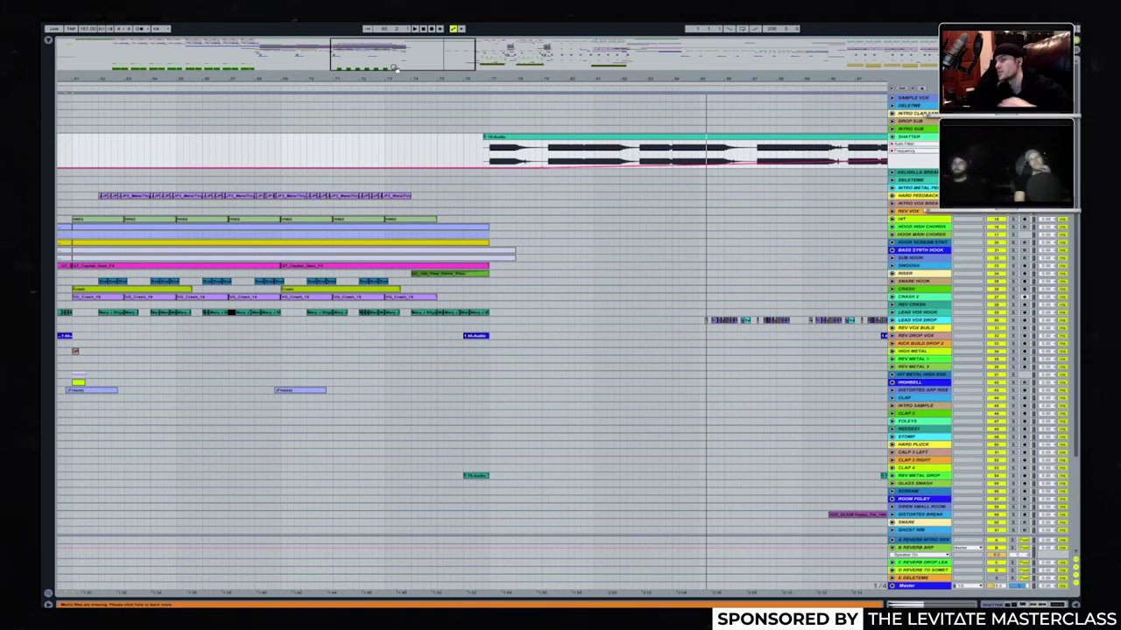
left_click_drag(394, 67, 399, 166)
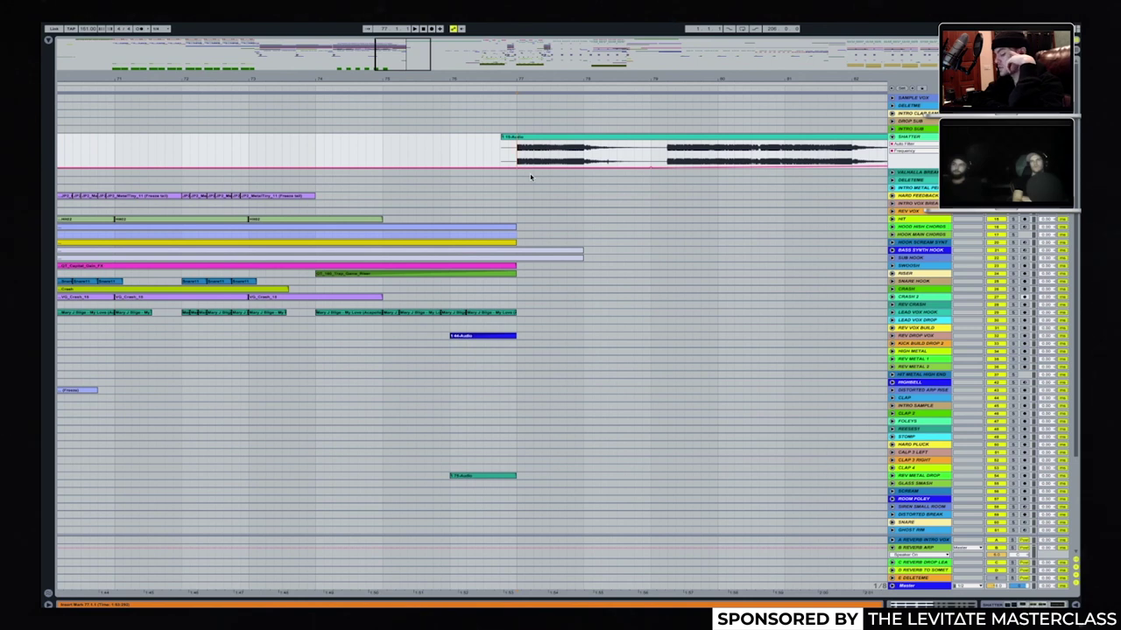
Play from the last intro metal percussion clips into the hook, and return to the start of the SHATTER audio.
scroll(531, 177, "left", 5)
scroll(530, 177, "down", 2)
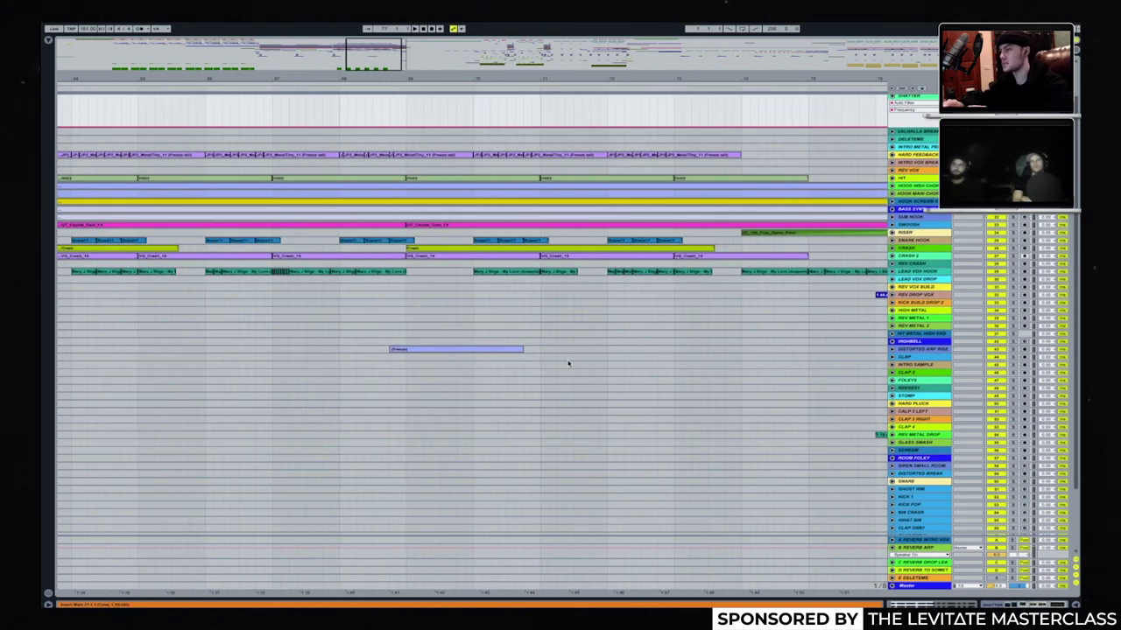
scroll(567, 363, "left", 8)
scroll(567, 363, "up", 2)
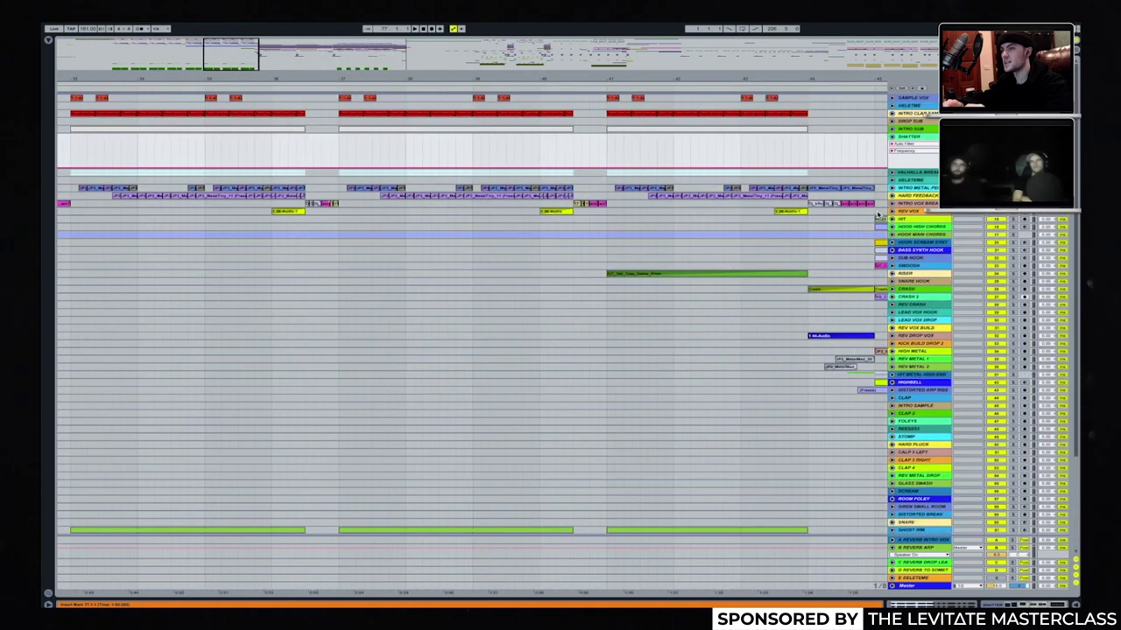
left_click(859, 188)
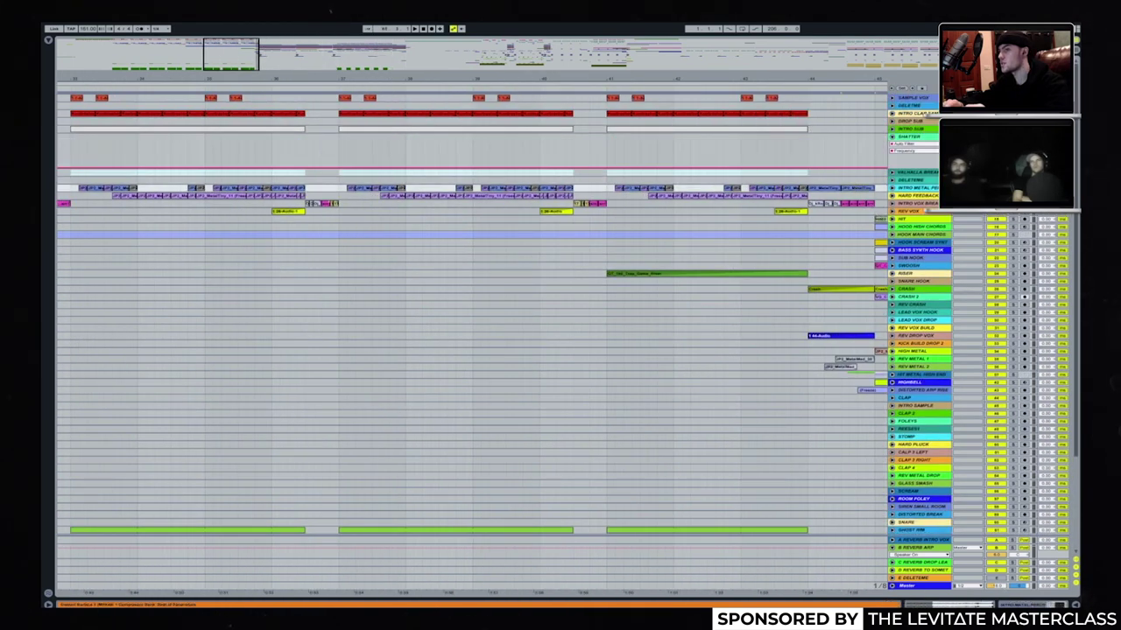
scroll(576, 295, "right", 4)
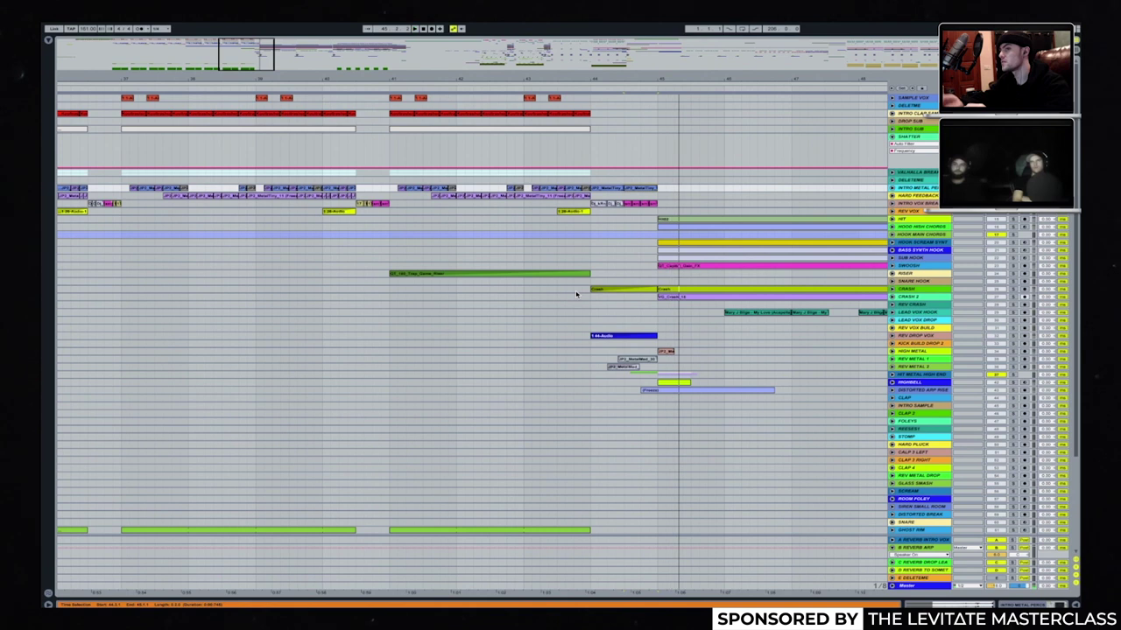
key("space")
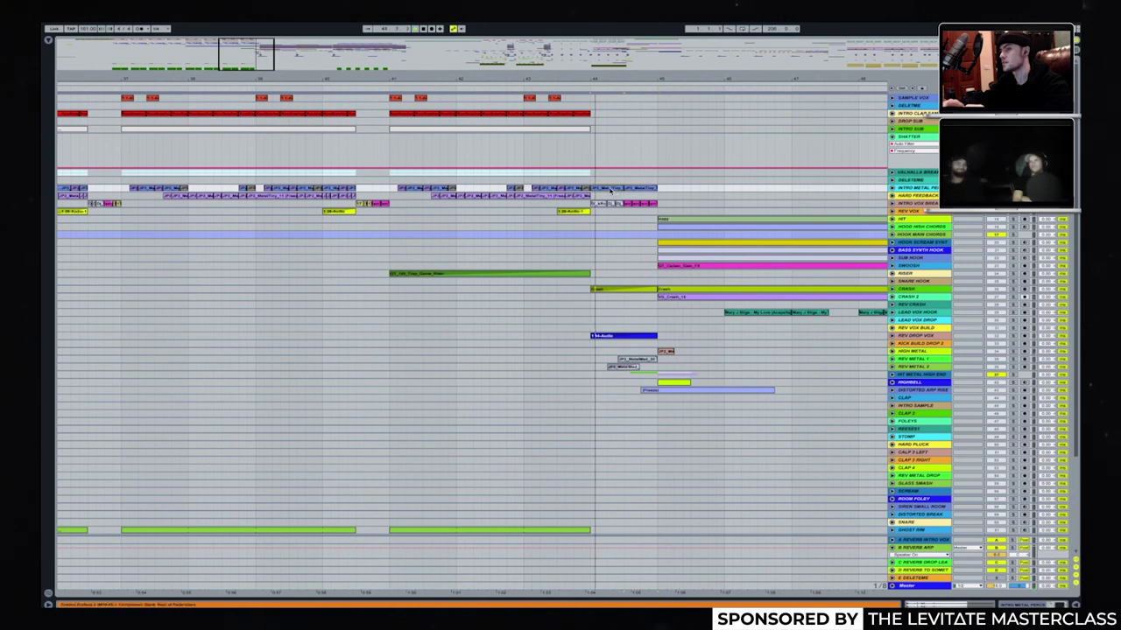
scroll(603, 135, "right", 10)
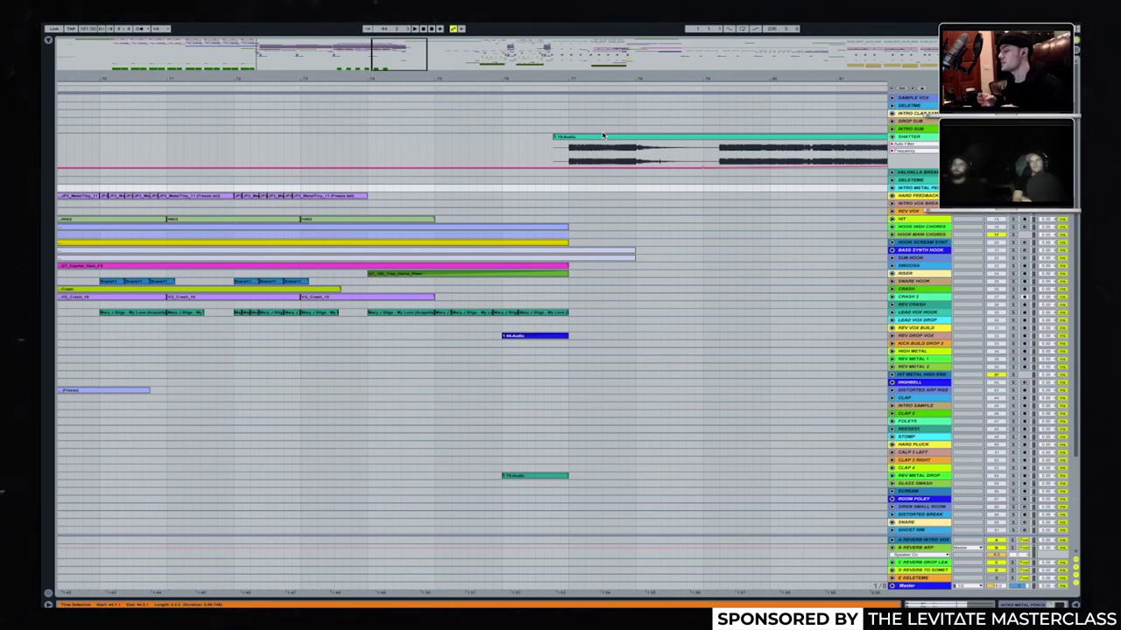
Play the SHATTER audio from its start and review how its opening hits follow the hook.
left_click(560, 154)
key("space")
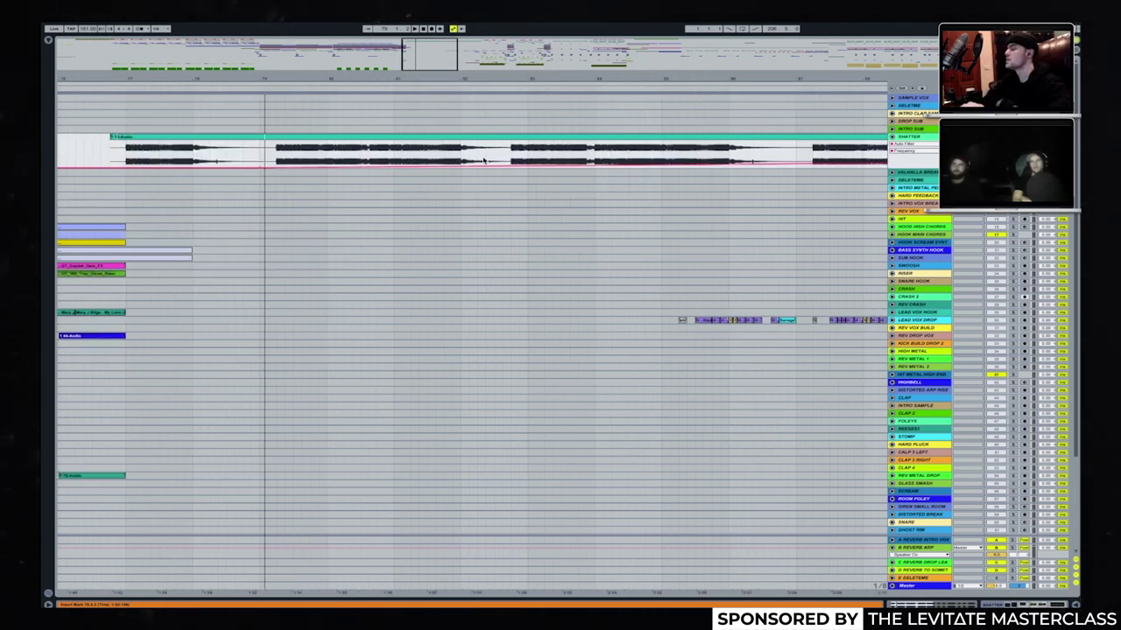
scroll(481, 160, "right", 2)
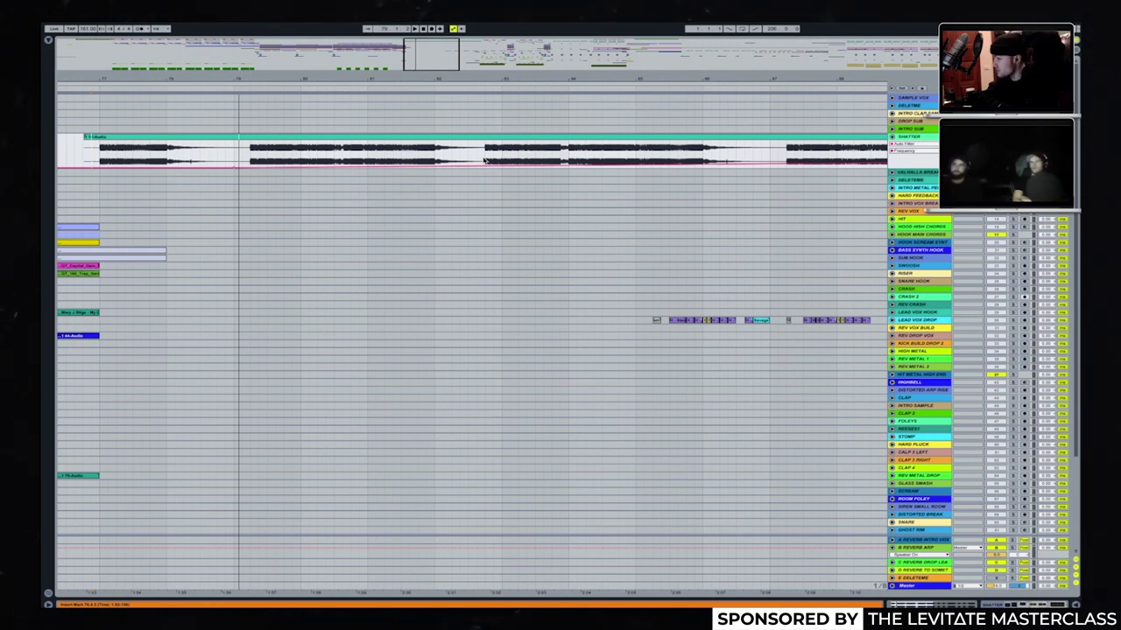
scroll(484, 160, "left", 4)
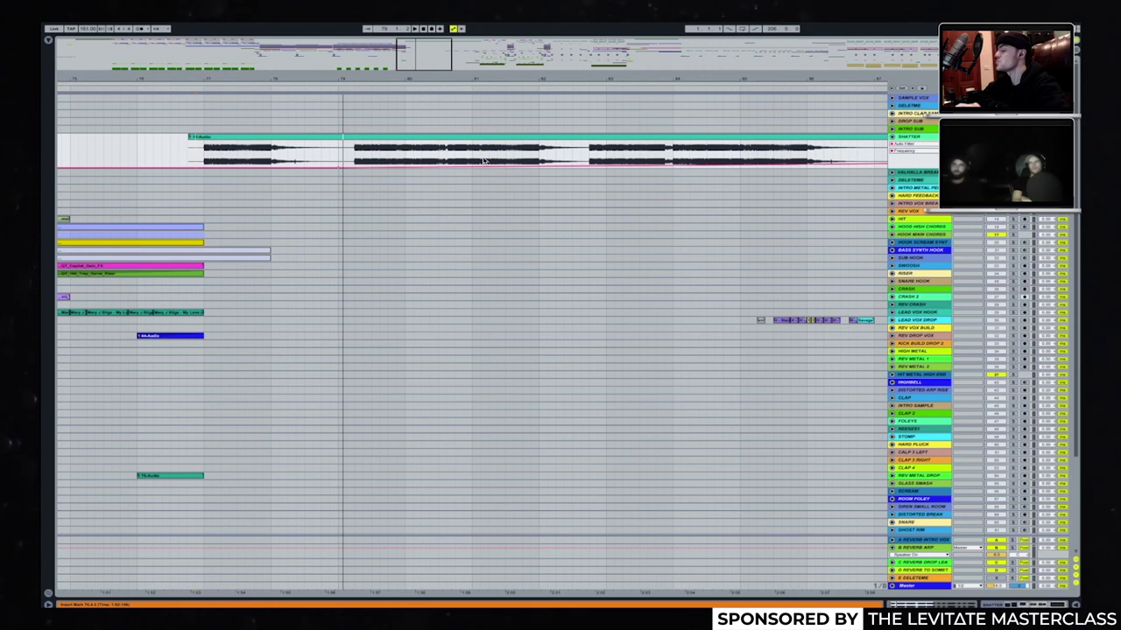
scroll(483, 160, "left", 2)
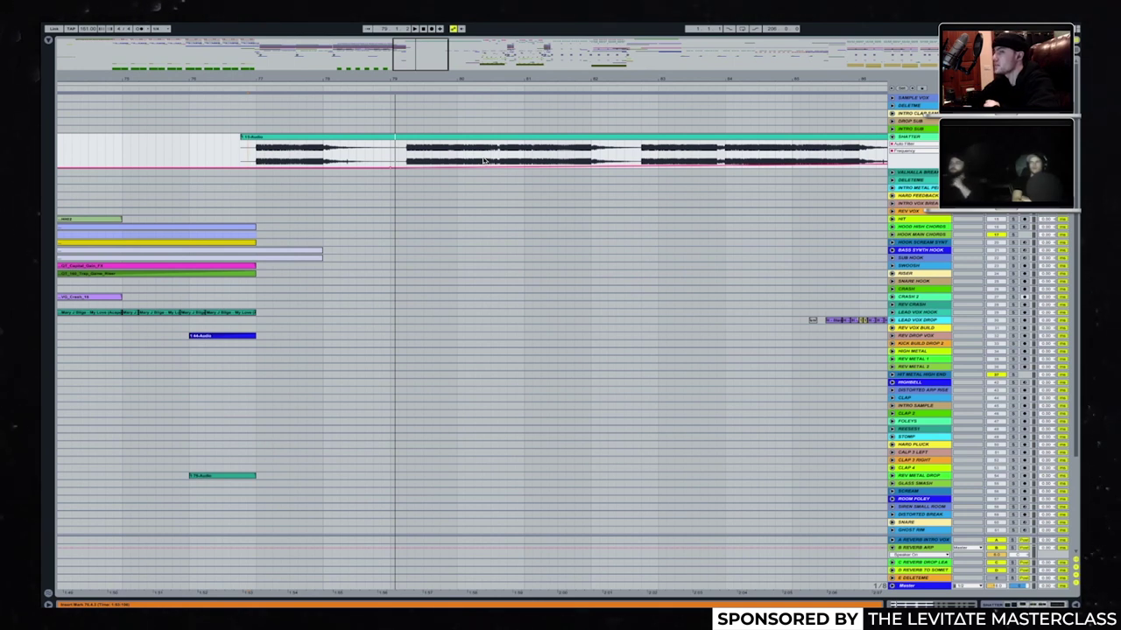
Find the vocal clips ahead of the drop and expand the LEAD VOX DROP track to show their waveforms.
scroll(483, 160, "right", 10)
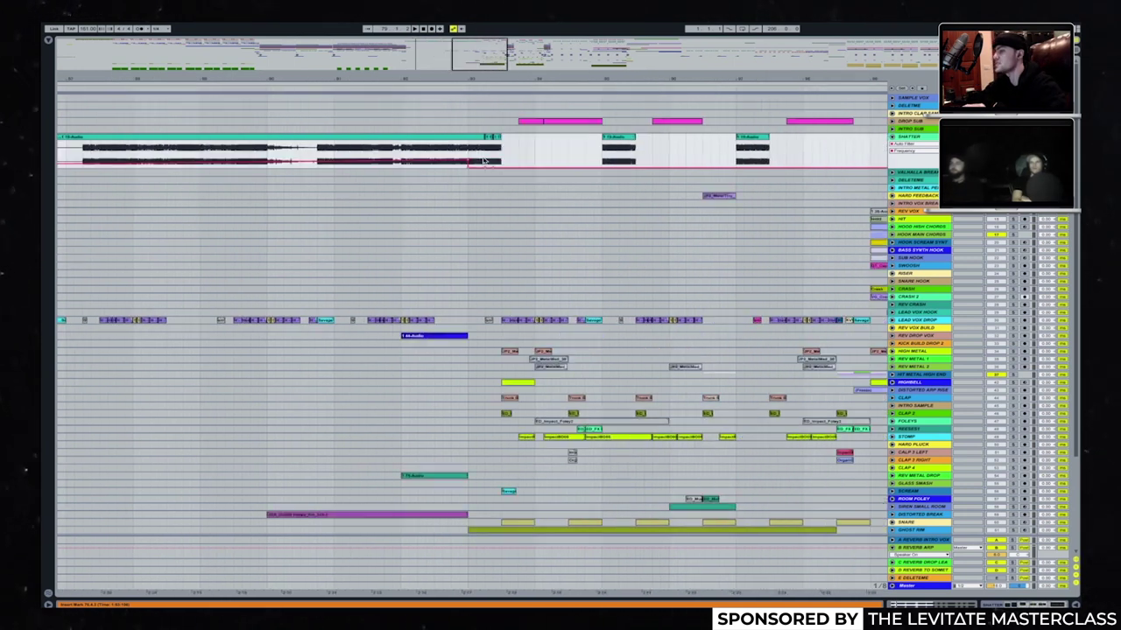
scroll(483, 161, "down", 1)
scroll(483, 161, "left", 2)
scroll(477, 184, "down", 3)
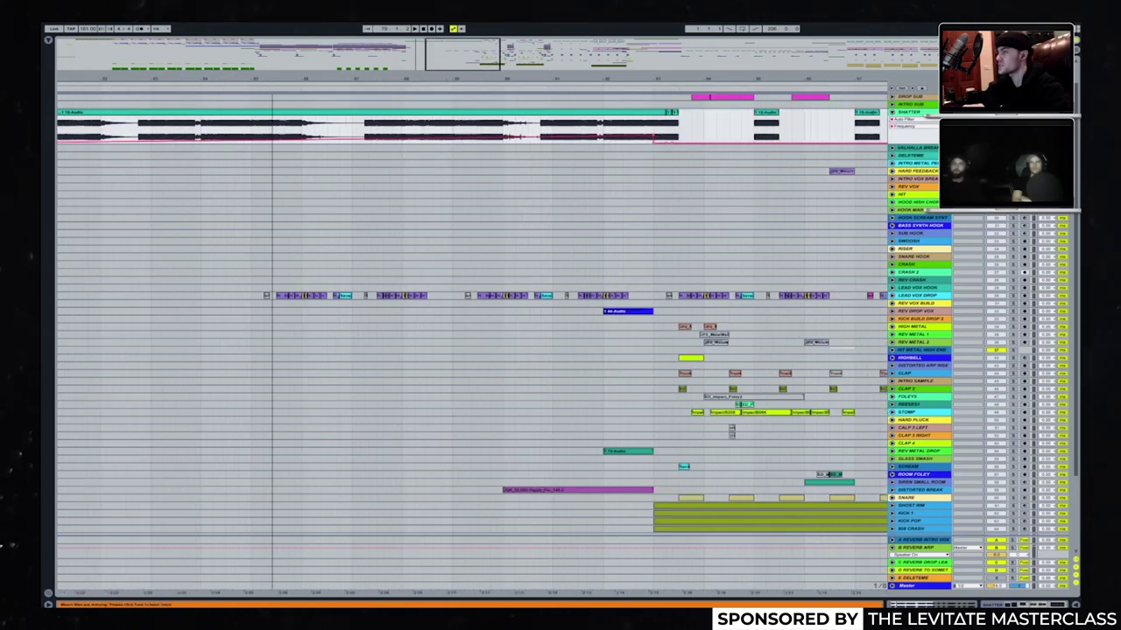
scroll(472, 207, "up", 1)
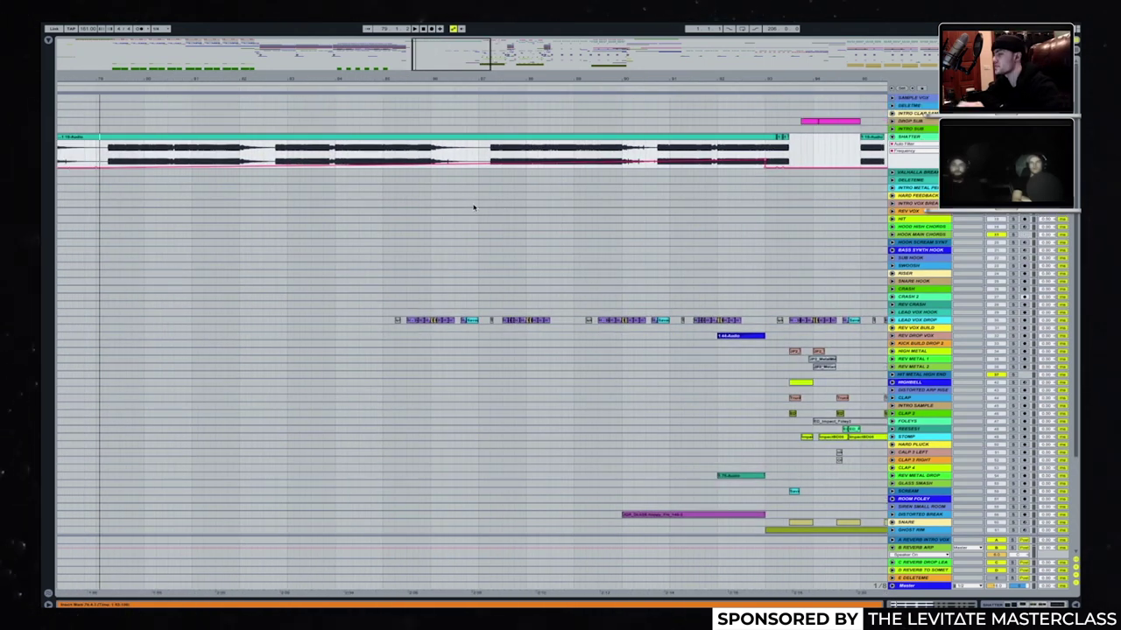
scroll(475, 208, "down", 3)
scroll(488, 231, "right", 2)
scroll(681, 235, "left", 2)
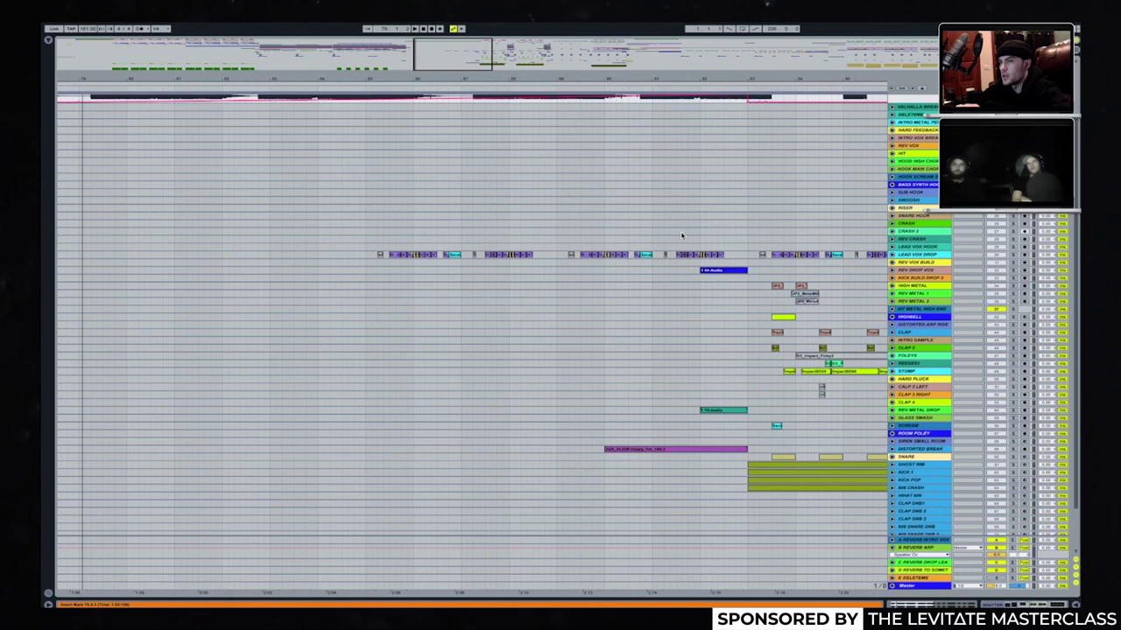
left_click(892, 255)
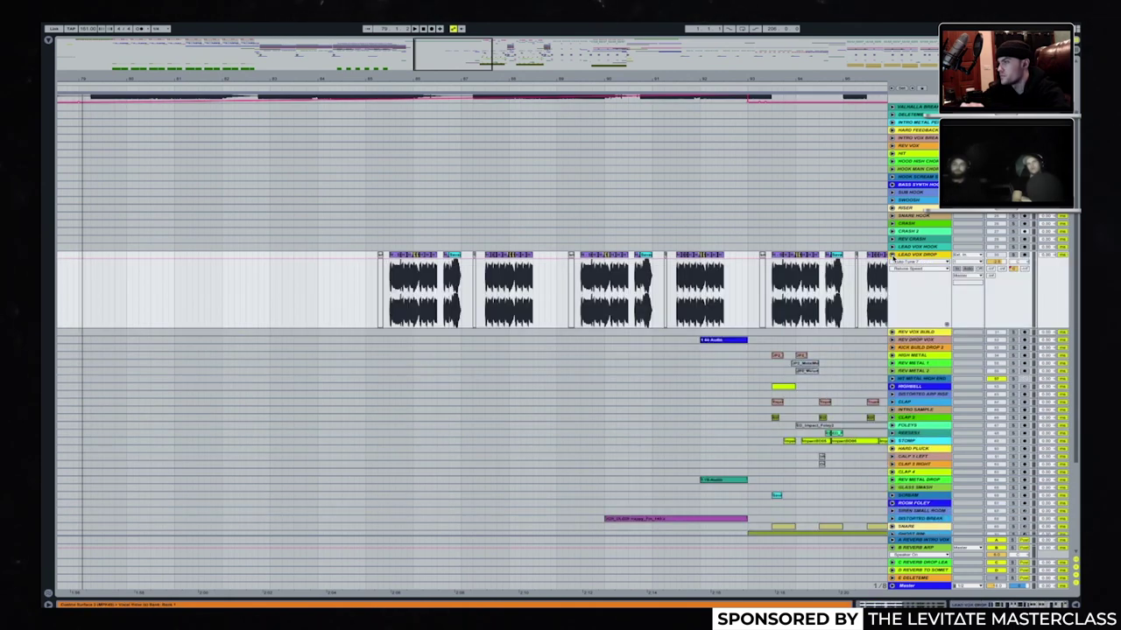
scroll(508, 283, "up", 1)
scroll(509, 283, "left", 1)
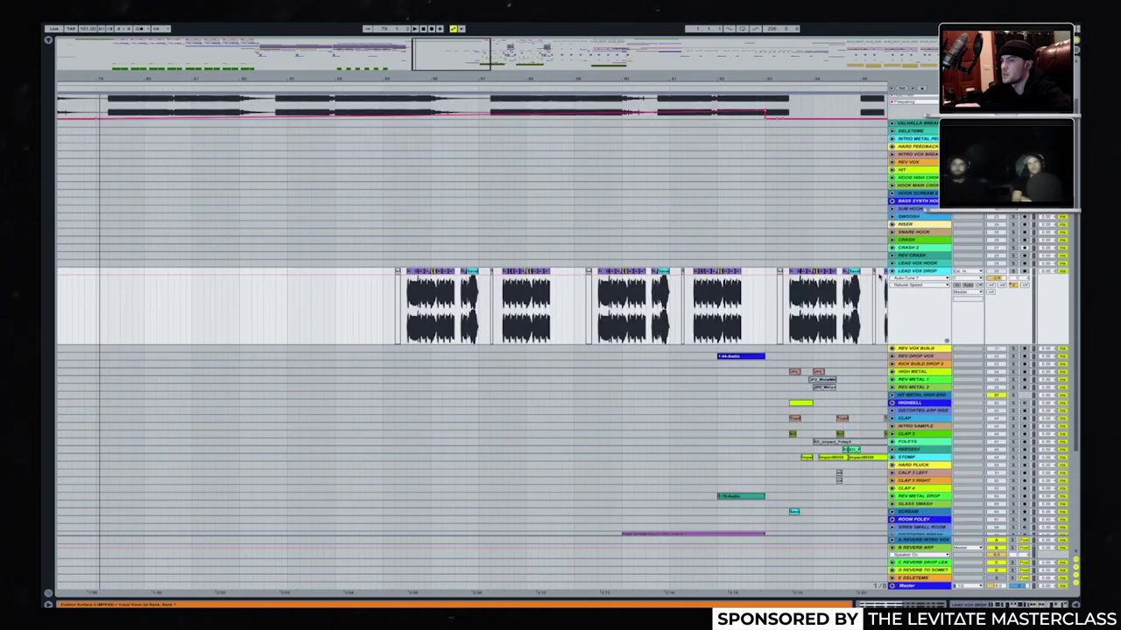
Show the LEAD VOX DROP device chain and select the first vocal chop in its waveform.
double_click(914, 273)
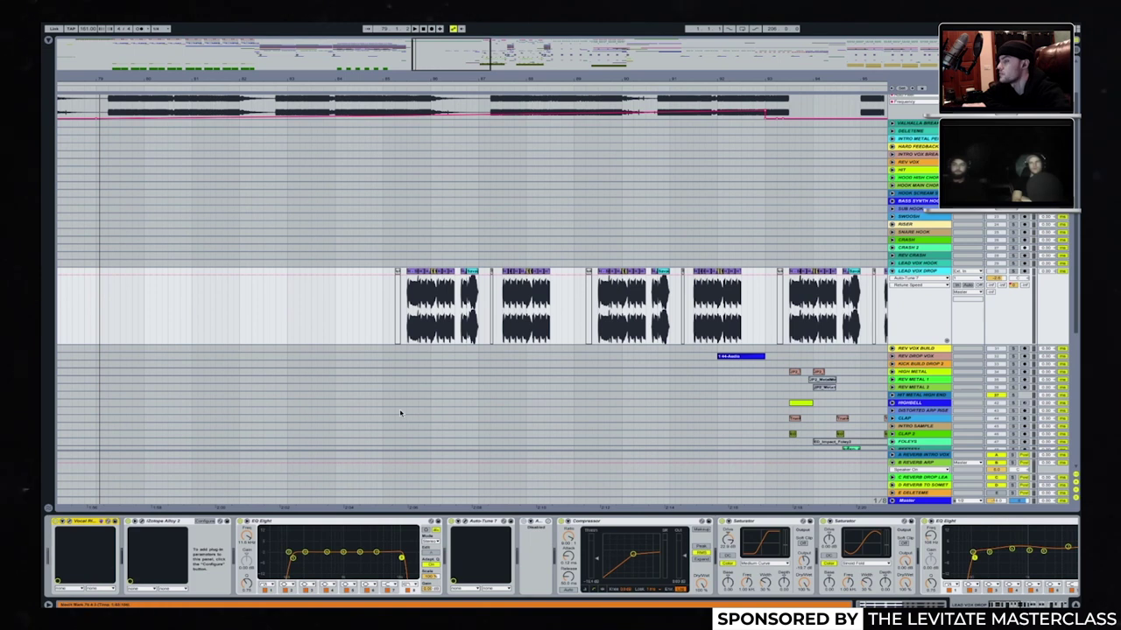
scroll(469, 540, "down", 5)
scroll(469, 541, "up", 5)
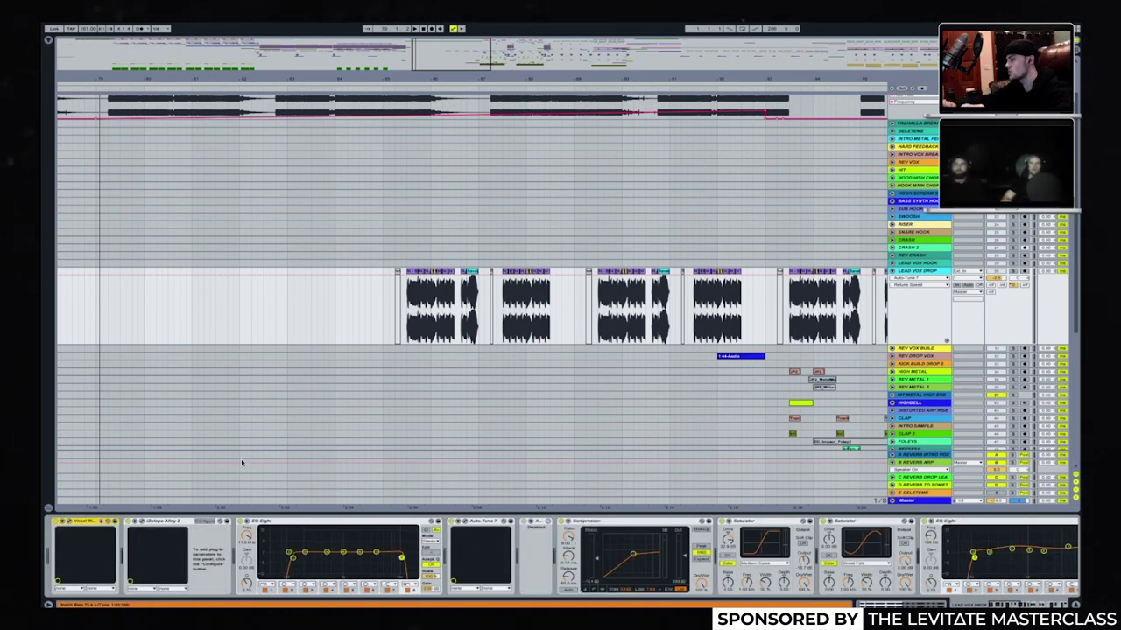
scroll(215, 527, "down", 4)
scroll(211, 529, "down", 3)
left_click(429, 292)
double_click(418, 276)
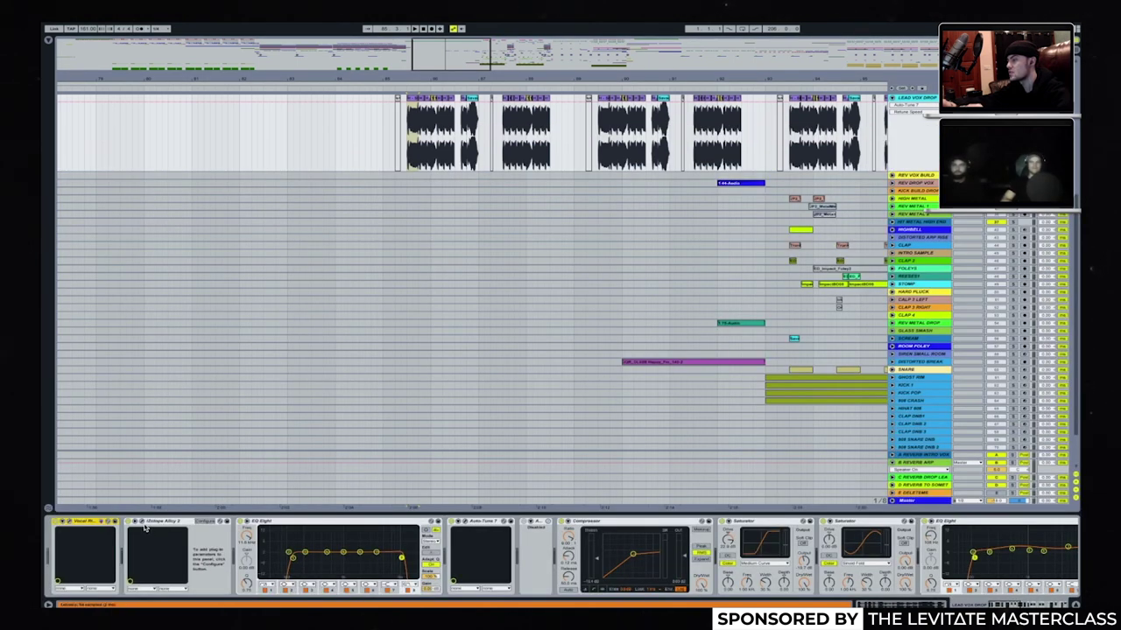
Open the iZotope Alloy 2 plug-in on the lead vocal, dismiss its Preset Manager and close the plug-in window.
left_click(142, 523)
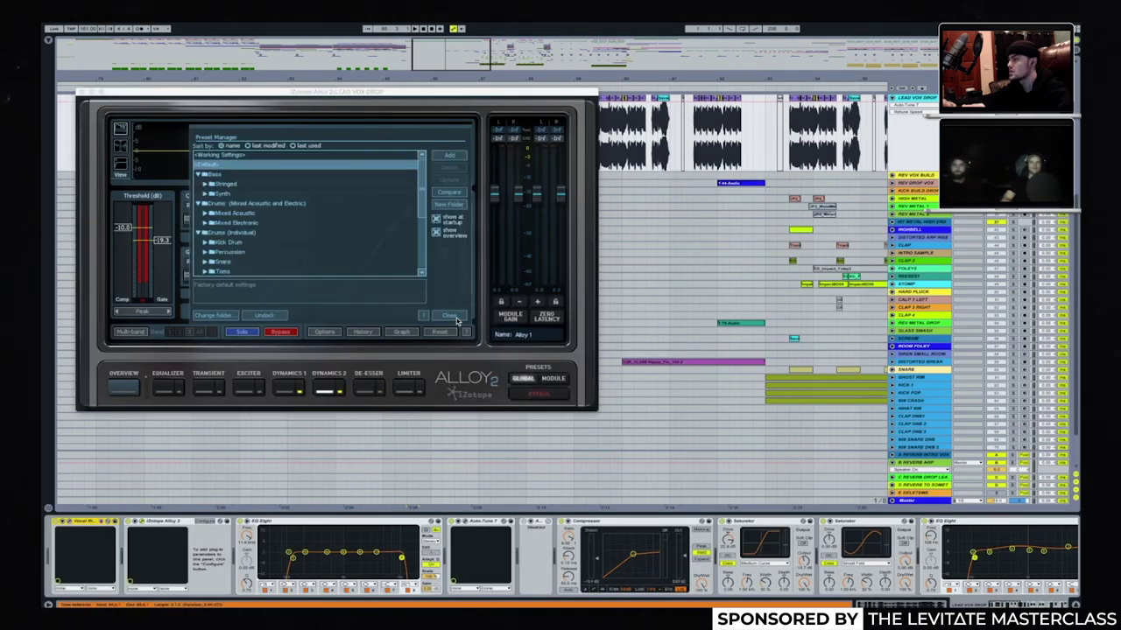
left_click(449, 316)
left_click(142, 522)
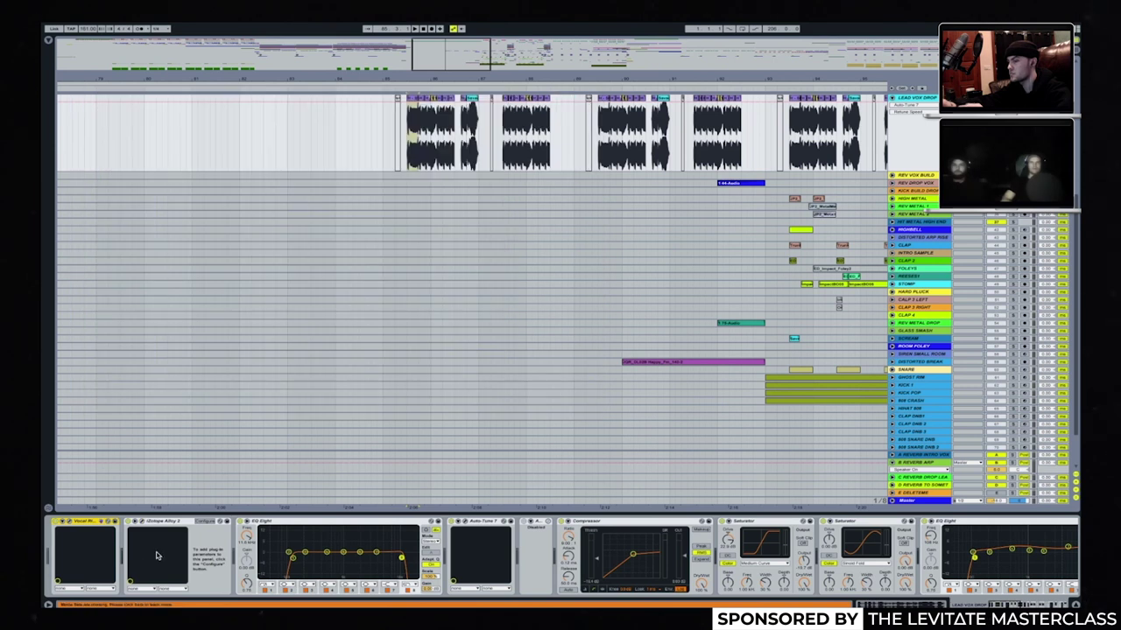
Examine the lead vocal's Compressor, Saturators and EQ Eight, and inspect the CLA Vocals plug-in's fader and pitch settings.
scroll(508, 552, "right", 5)
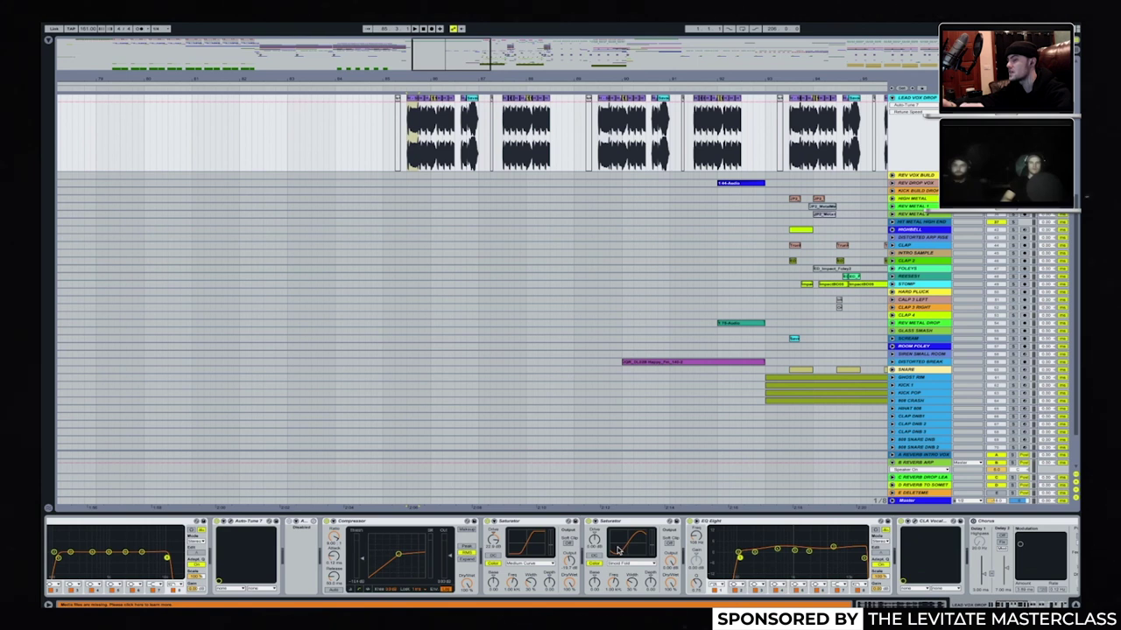
scroll(618, 549, "right", 2)
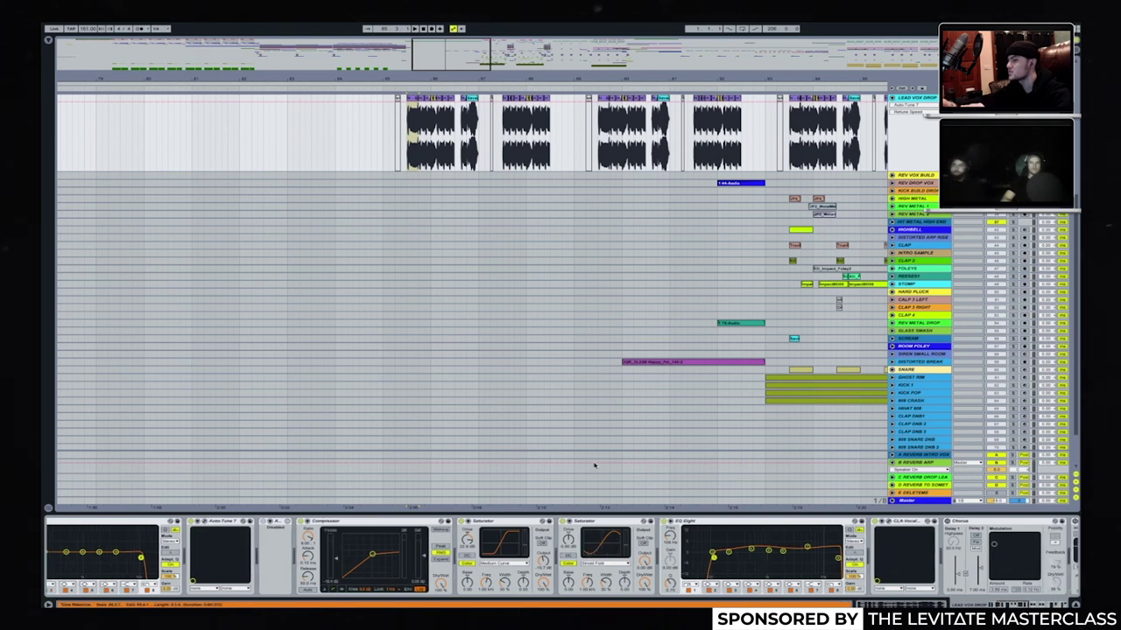
scroll(631, 550, "right", 4)
scroll(689, 561, "right", 9)
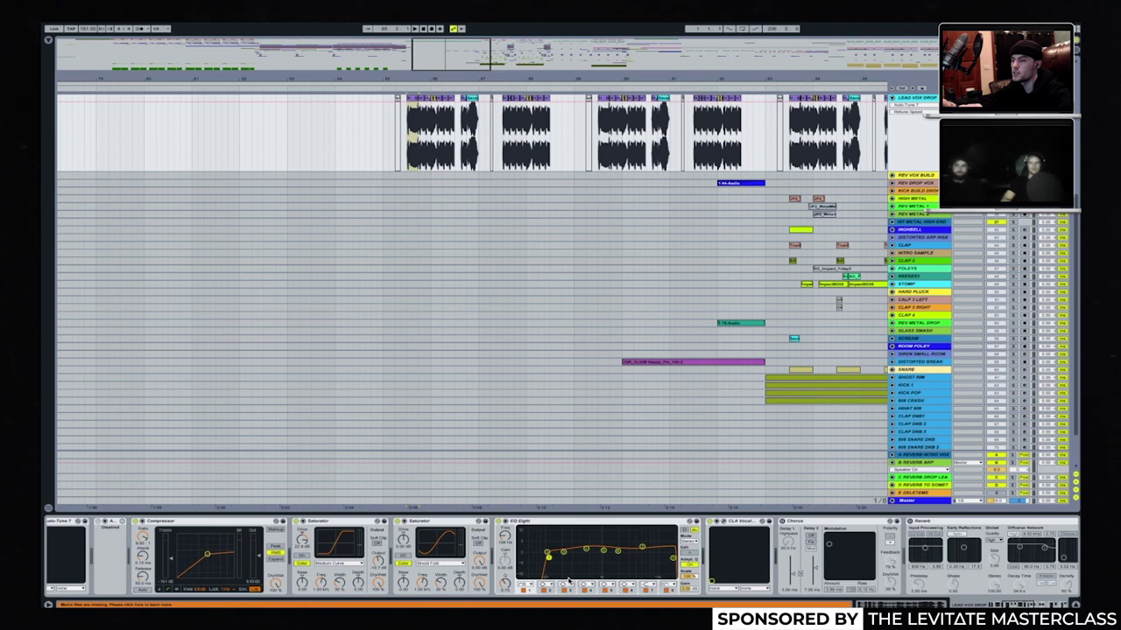
left_click(536, 521)
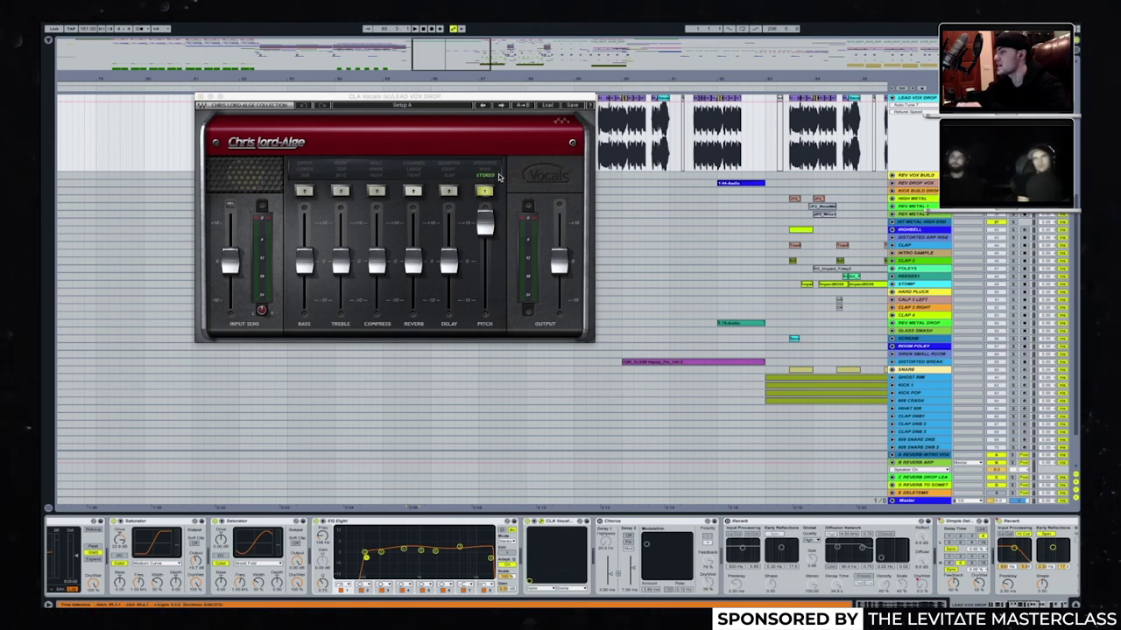
left_click(201, 97)
scroll(540, 548, "right", 2)
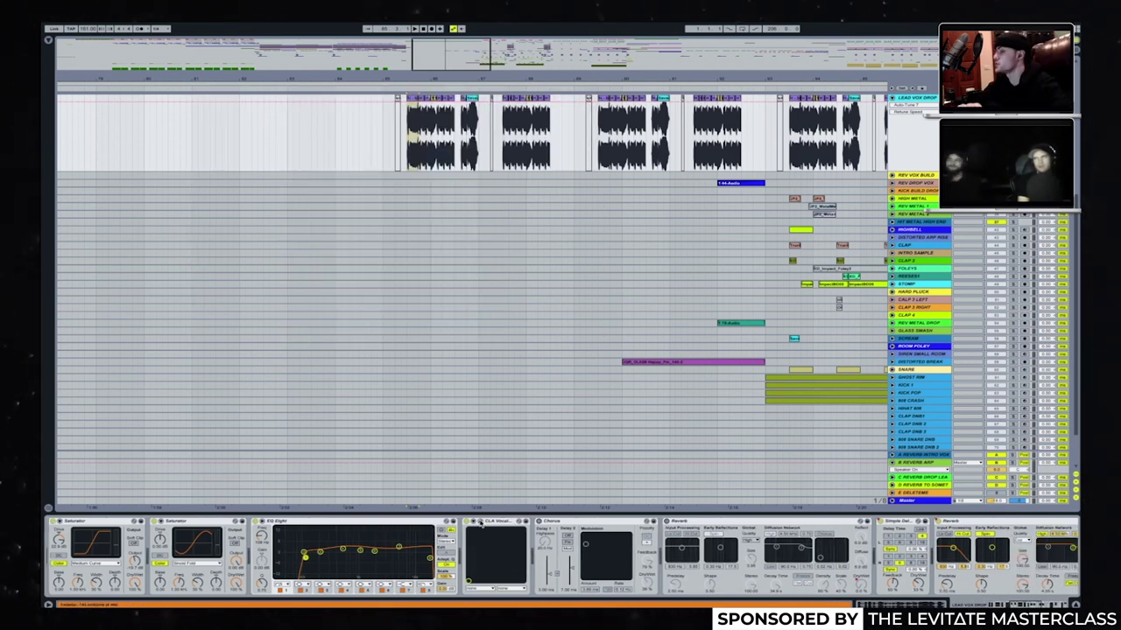
left_click(482, 523)
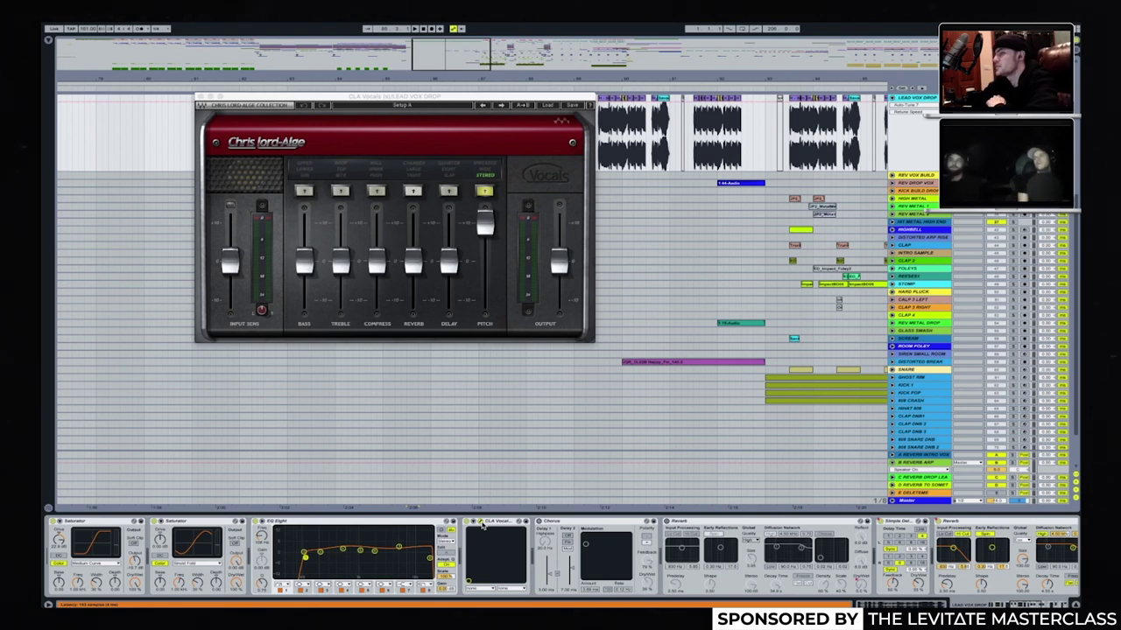
left_click(201, 97)
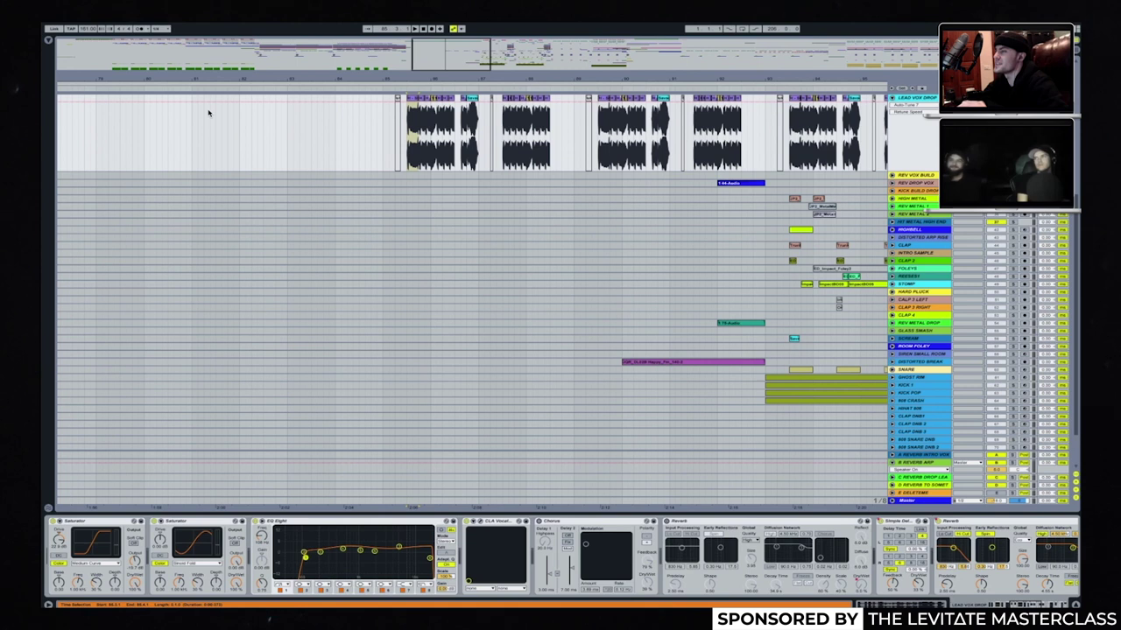
Examine the rest of the lead vocal chain, from Chorus, Reverbs and Simple Delay through Limiter, Compressors and Auto Filter.
scroll(591, 212, "up", 1)
scroll(591, 212, "left", 1)
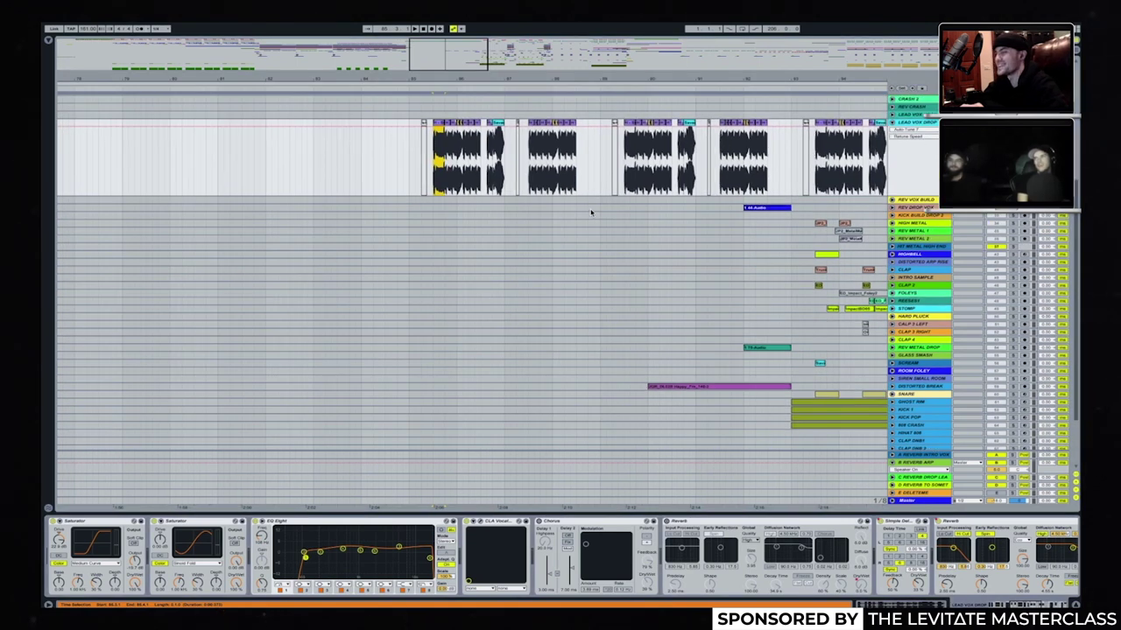
scroll(591, 212, "up", 1)
scroll(591, 212, "left", 1)
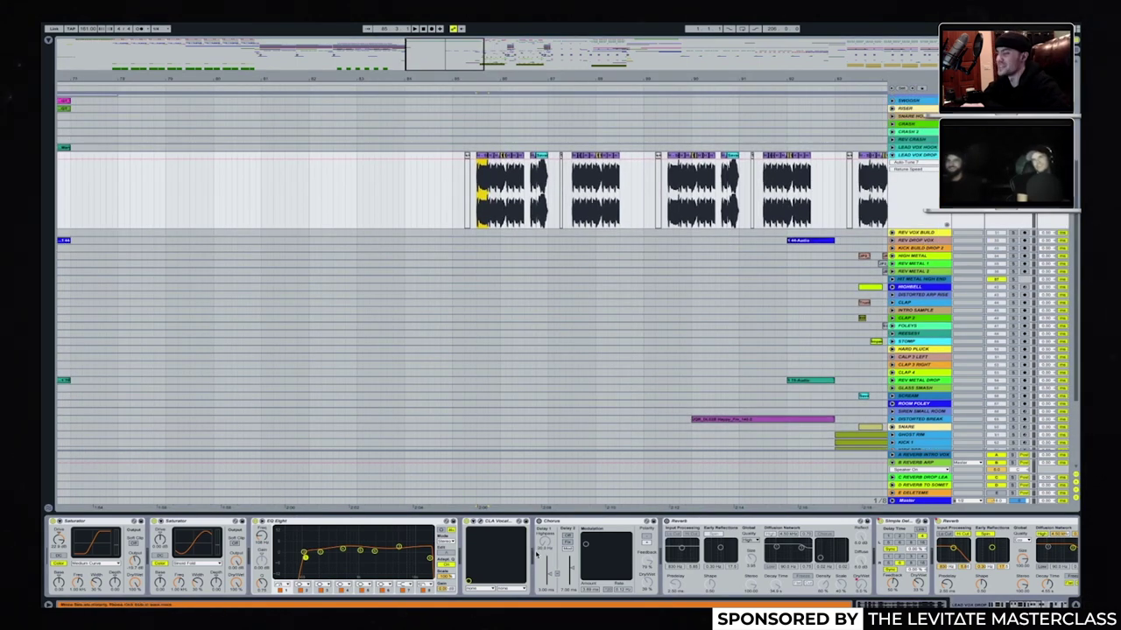
scroll(537, 554, "right", 3)
scroll(384, 540, "right", 5)
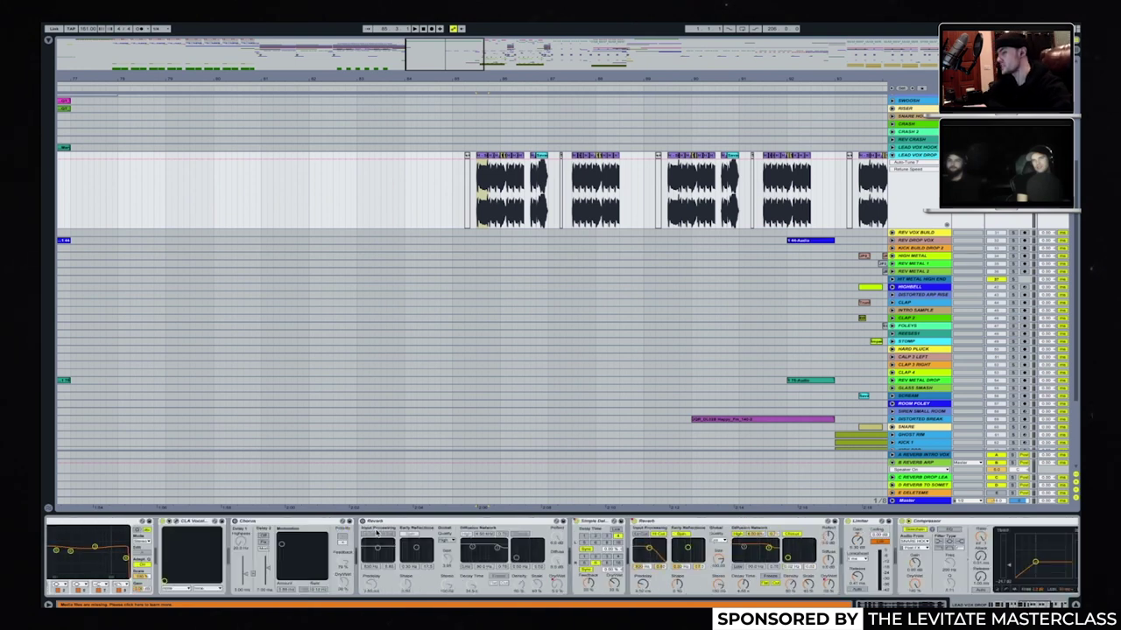
scroll(599, 539, "right", 2)
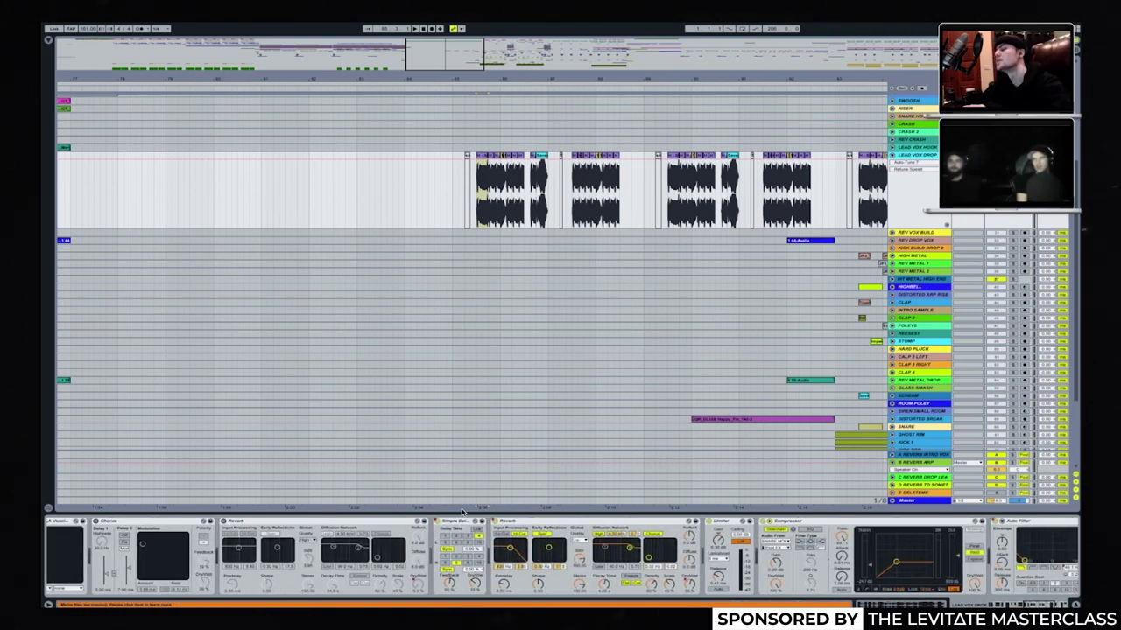
scroll(536, 554, "right", 4)
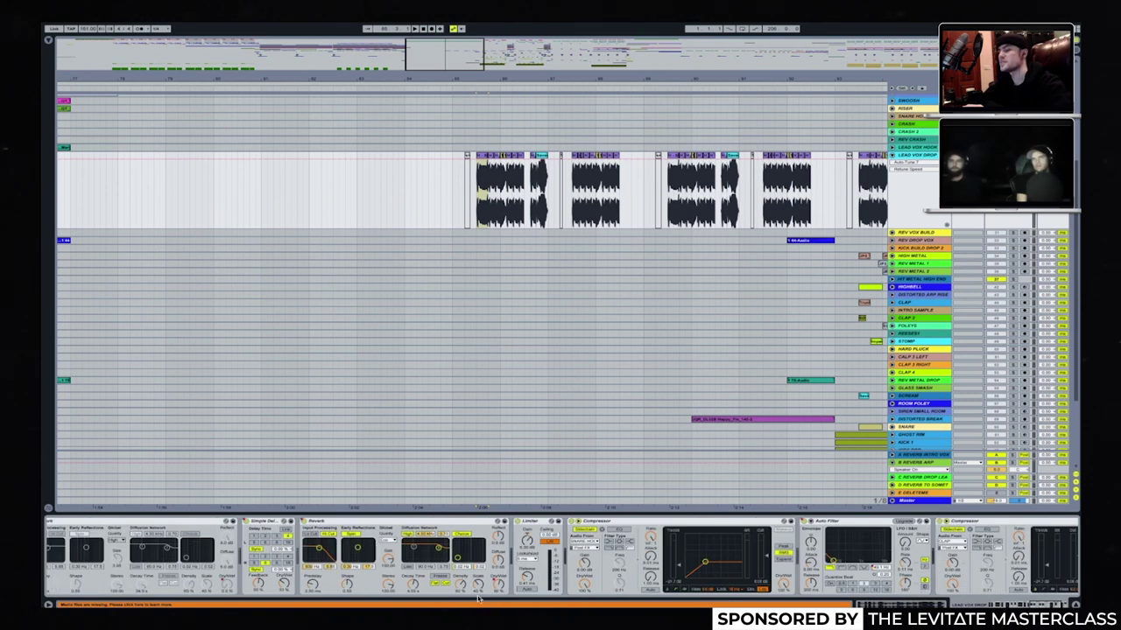
scroll(622, 345, "right", 6)
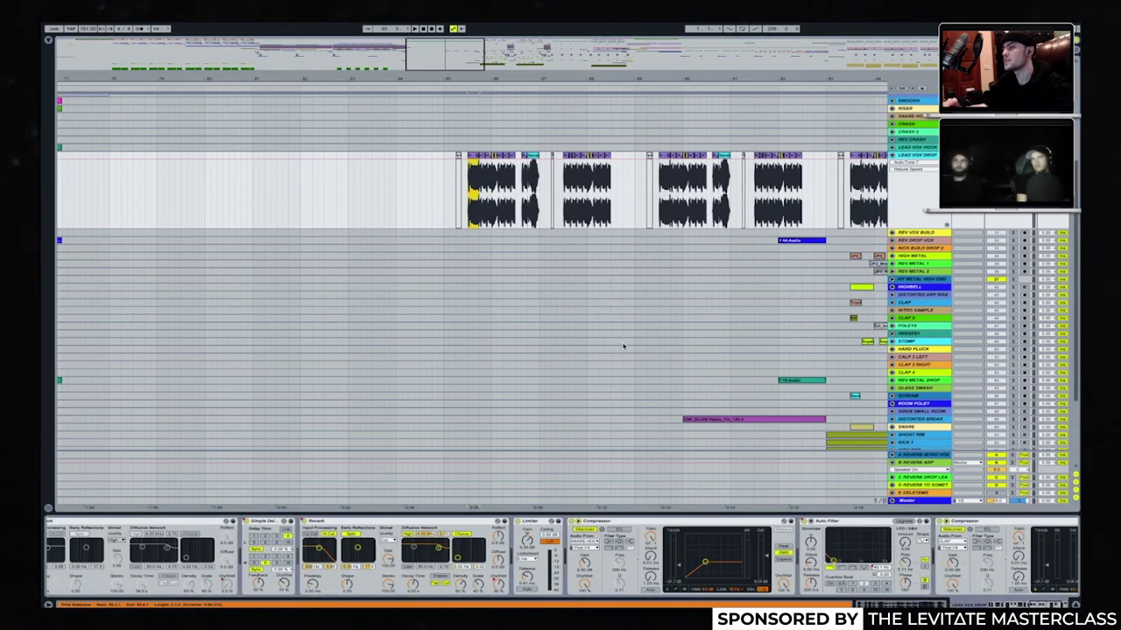
Expand the DISTORTED BREAK track to show its waveform and solo it.
scroll(623, 345, "up", 1)
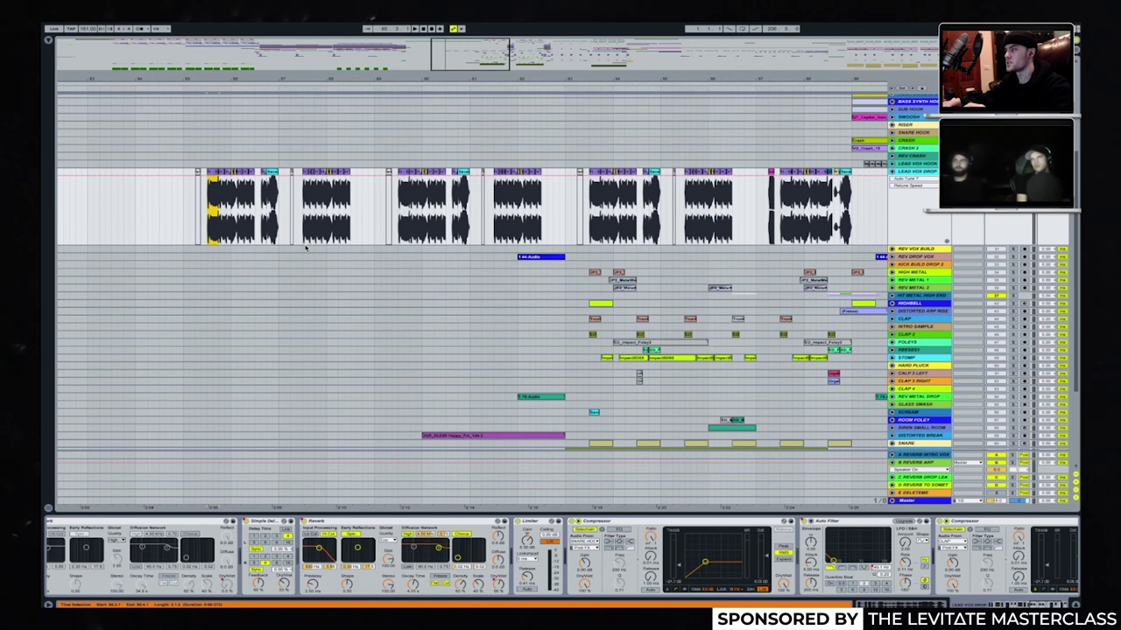
scroll(538, 263, "down", 4)
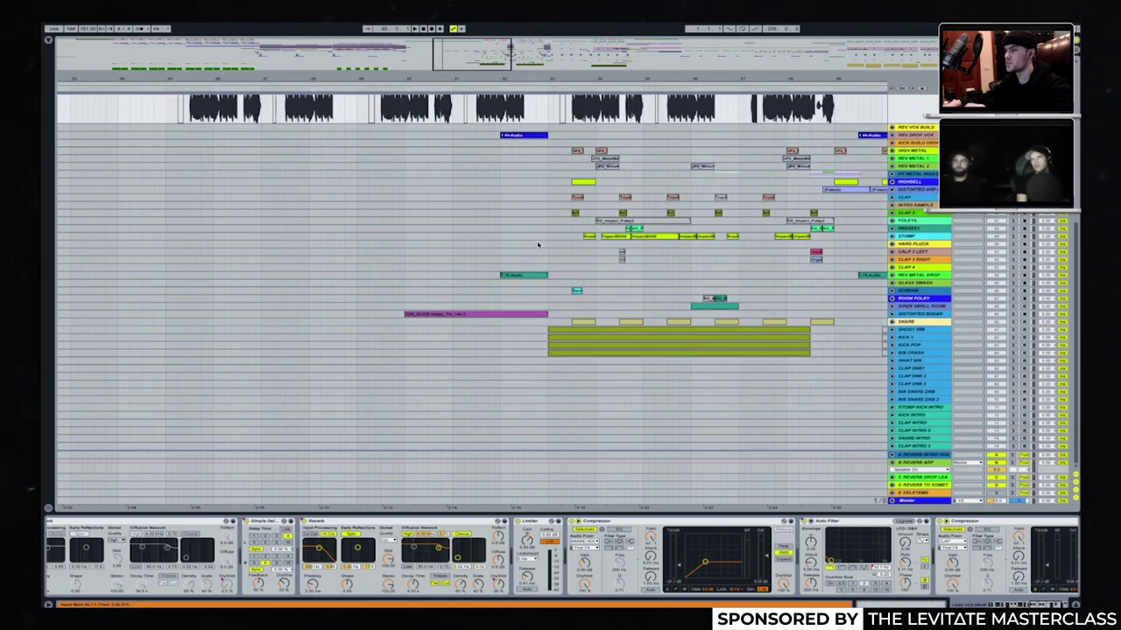
left_click(514, 330)
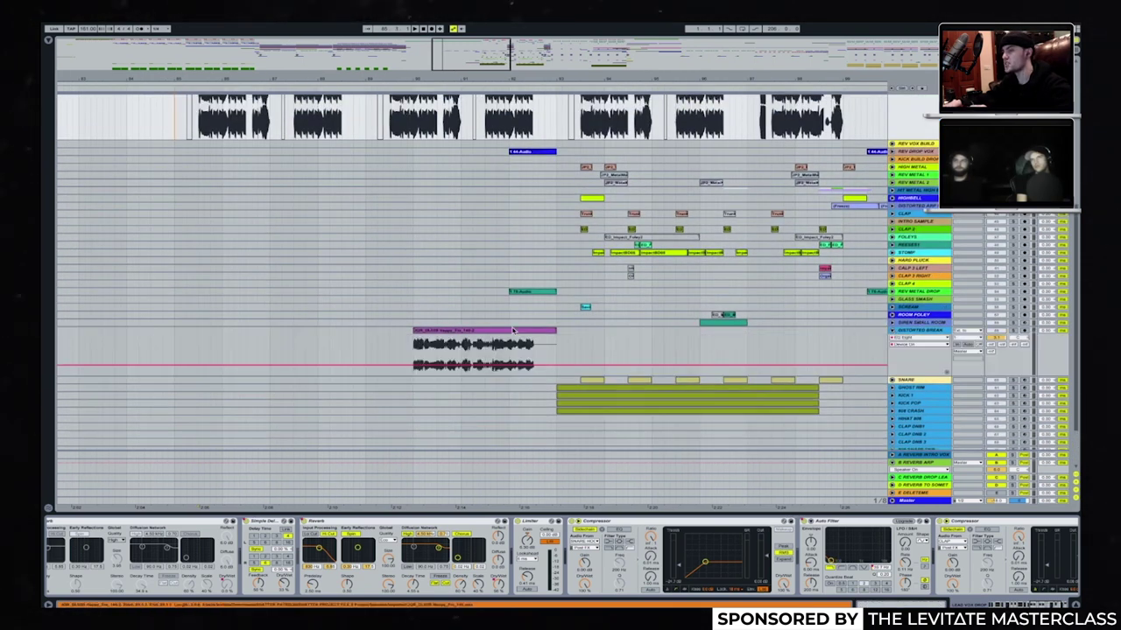
left_click(1014, 335)
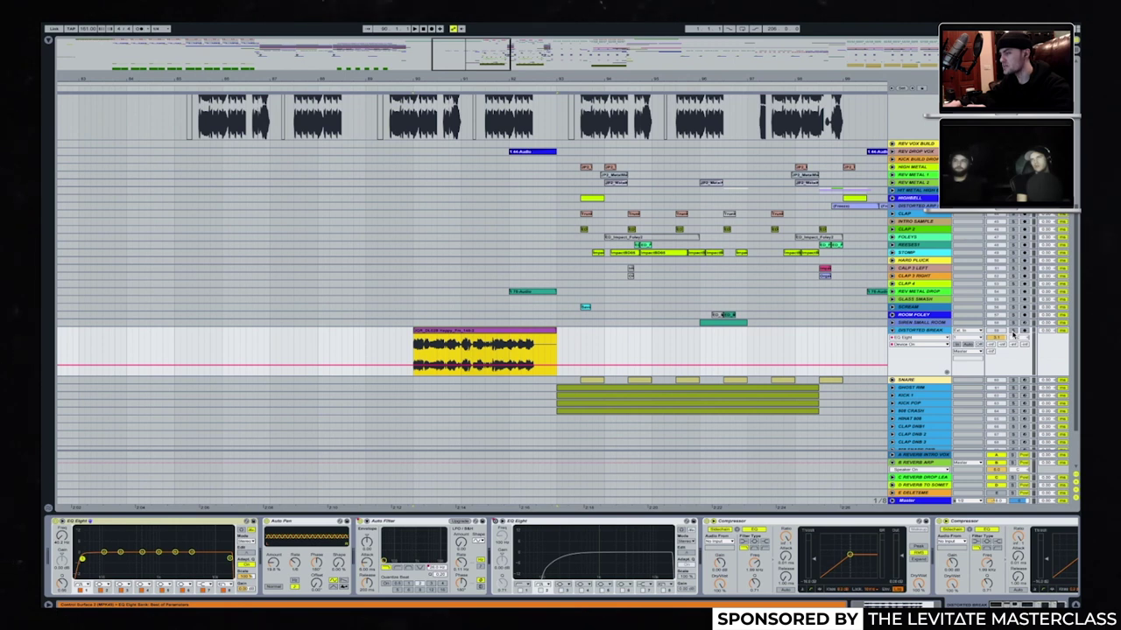
Play the distorted break clip leading into the drop, inspect its sample waveform in detail and hide the clip view.
left_click(467, 347)
key("space")
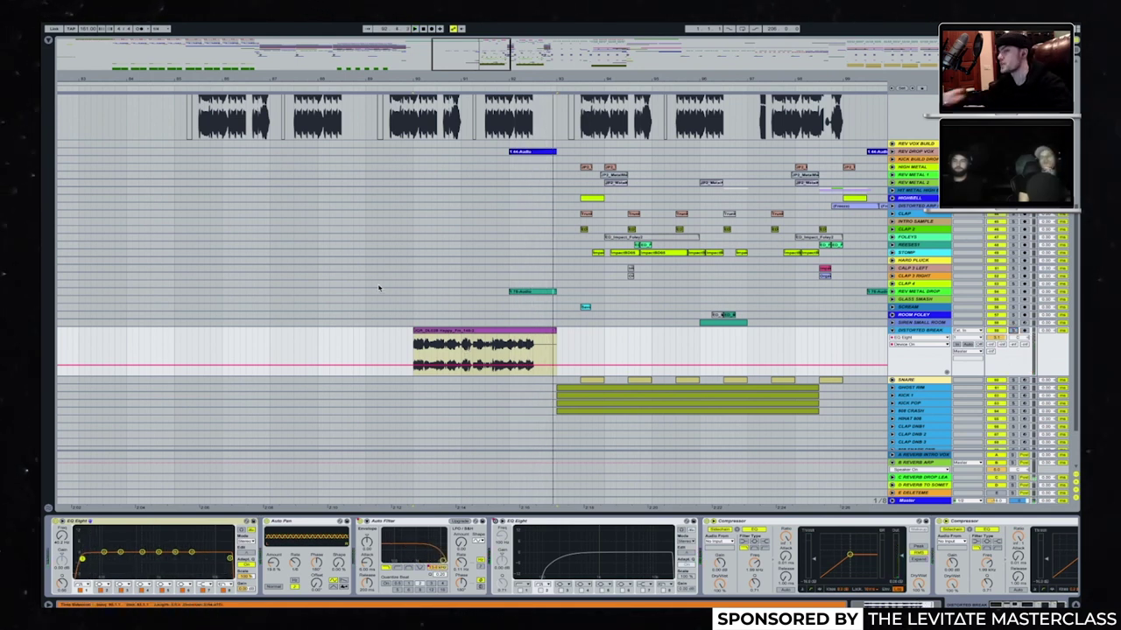
double_click(493, 335)
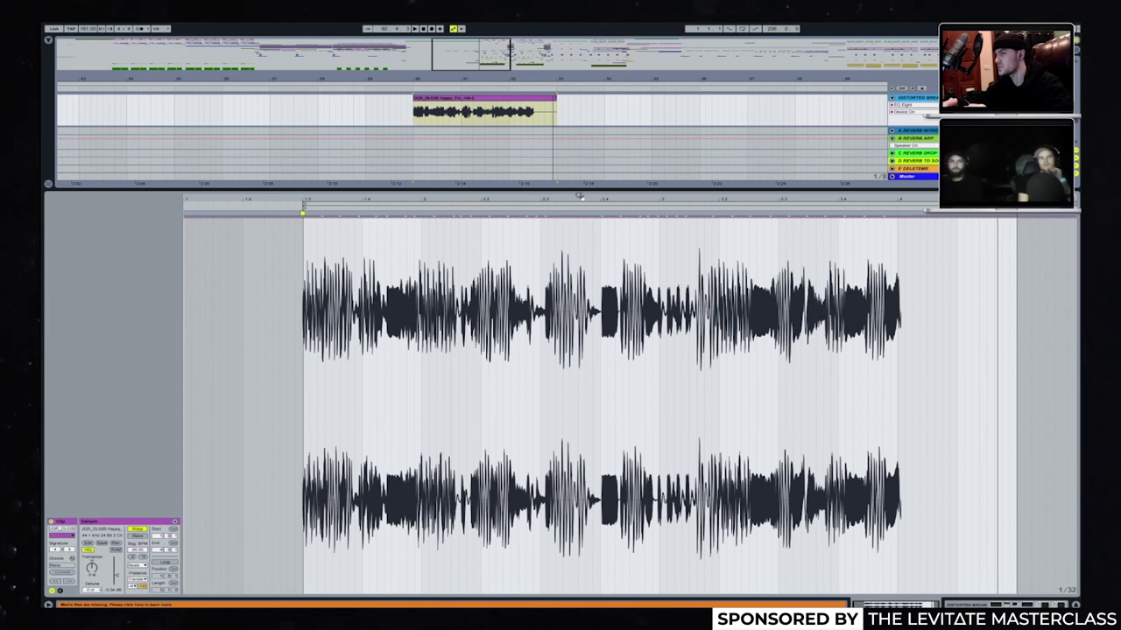
key("ctrl+alt+l")
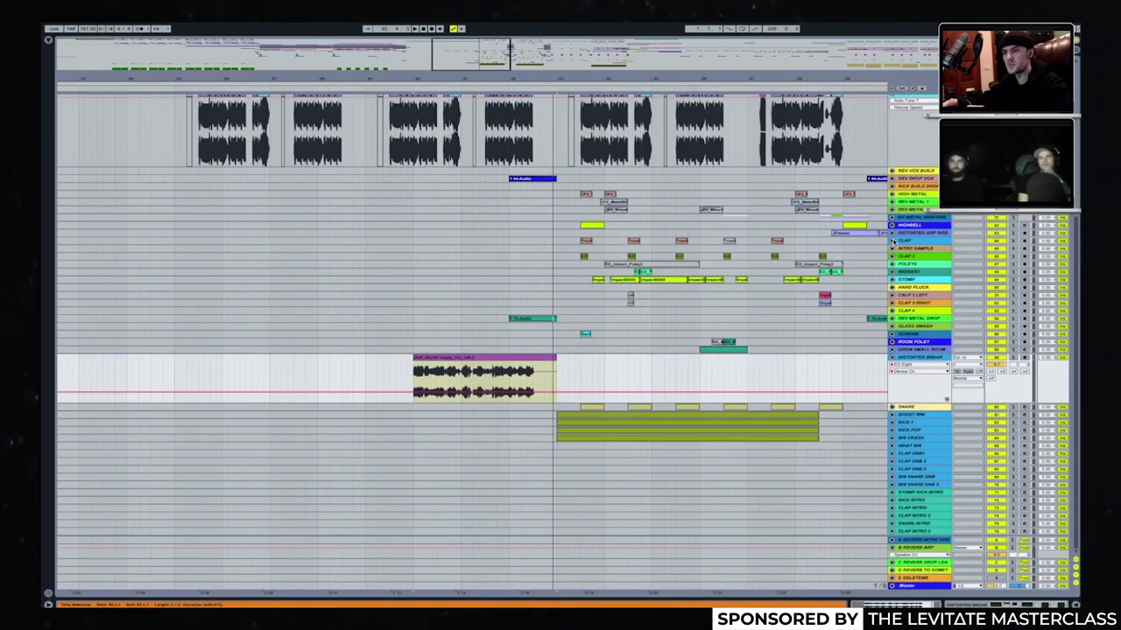
Expand the REV METAL DROP and REV DROP VOX tracks and select their reversed audio leading into the drop.
left_click(892, 317)
left_click(892, 178)
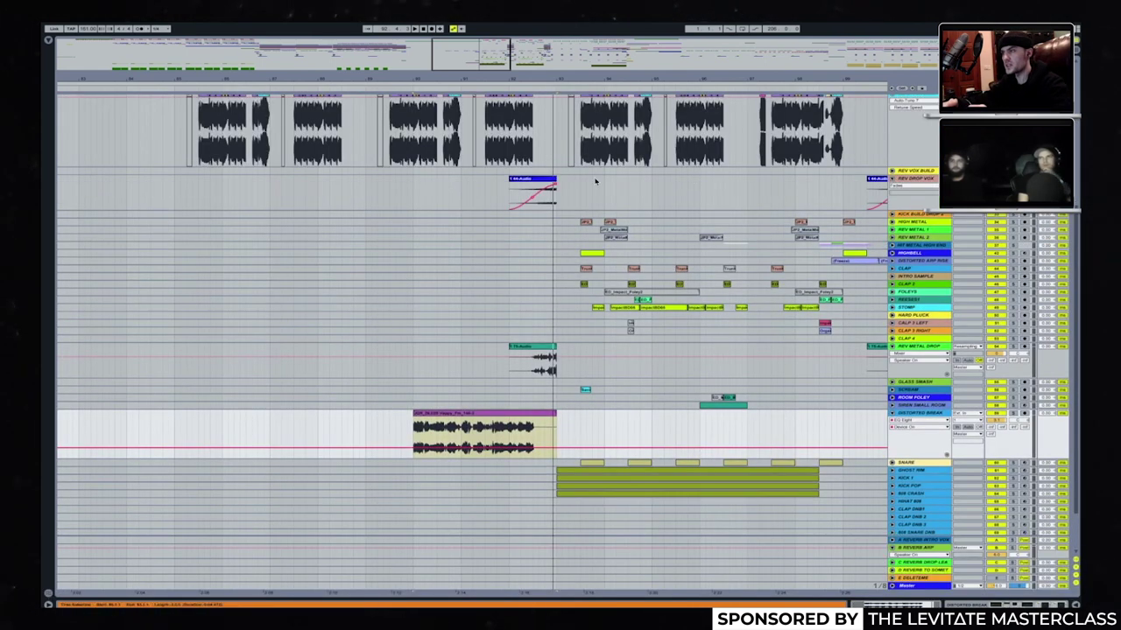
left_click(530, 189)
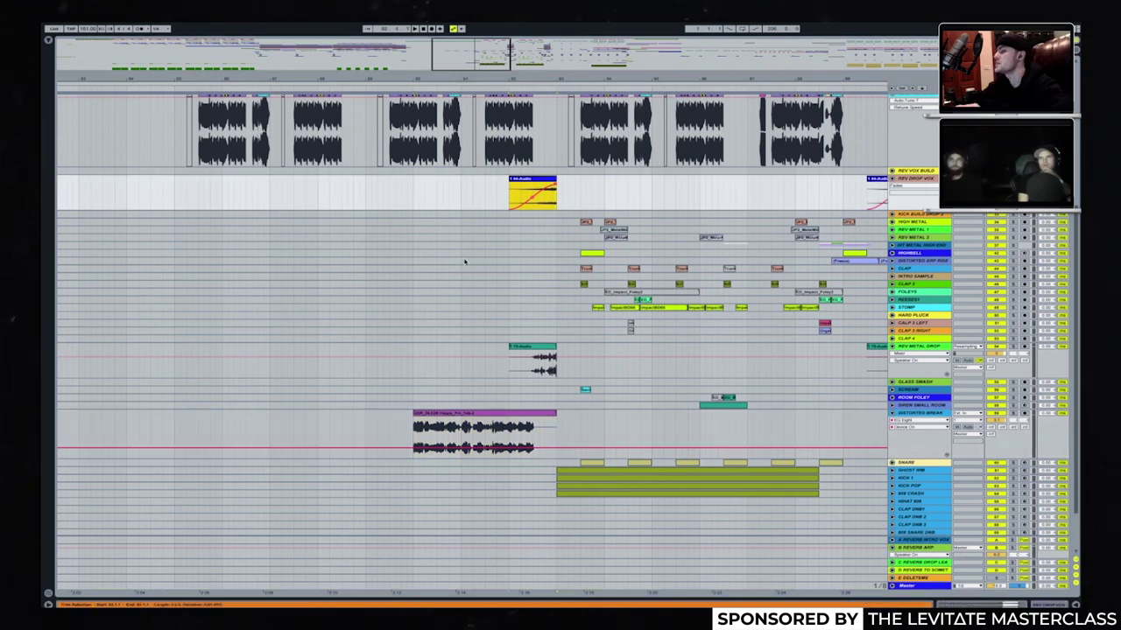
left_click(961, 353)
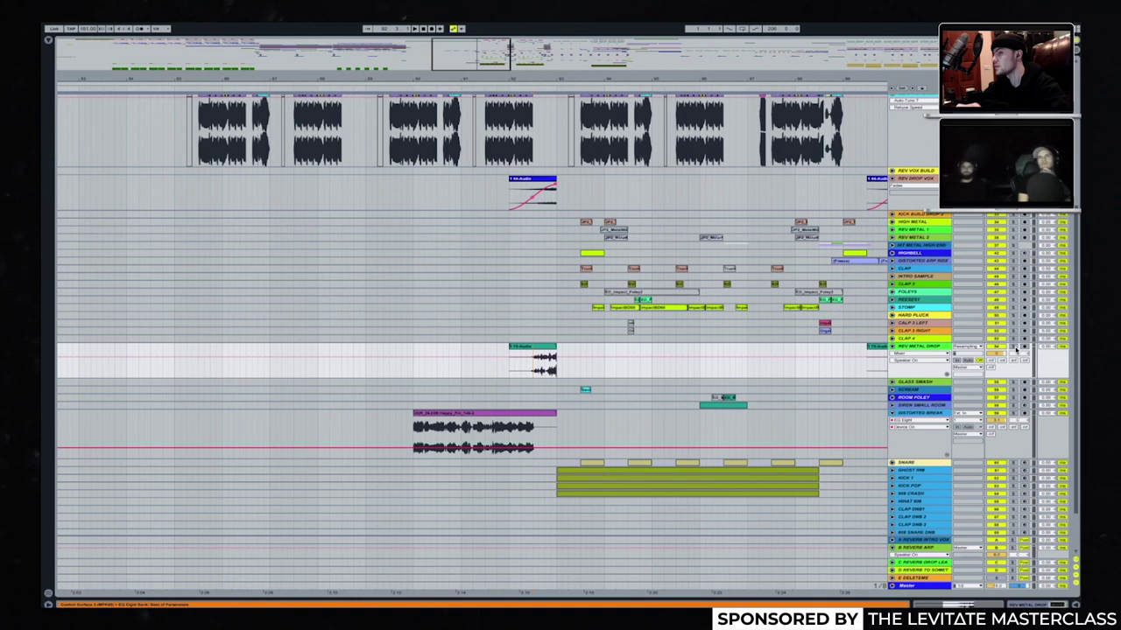
Play the arrangement from the build through the first drop, following the vocal, metal, foley and drum tracks.
scroll(640, 297, "up", 3)
scroll(640, 298, "up", 1)
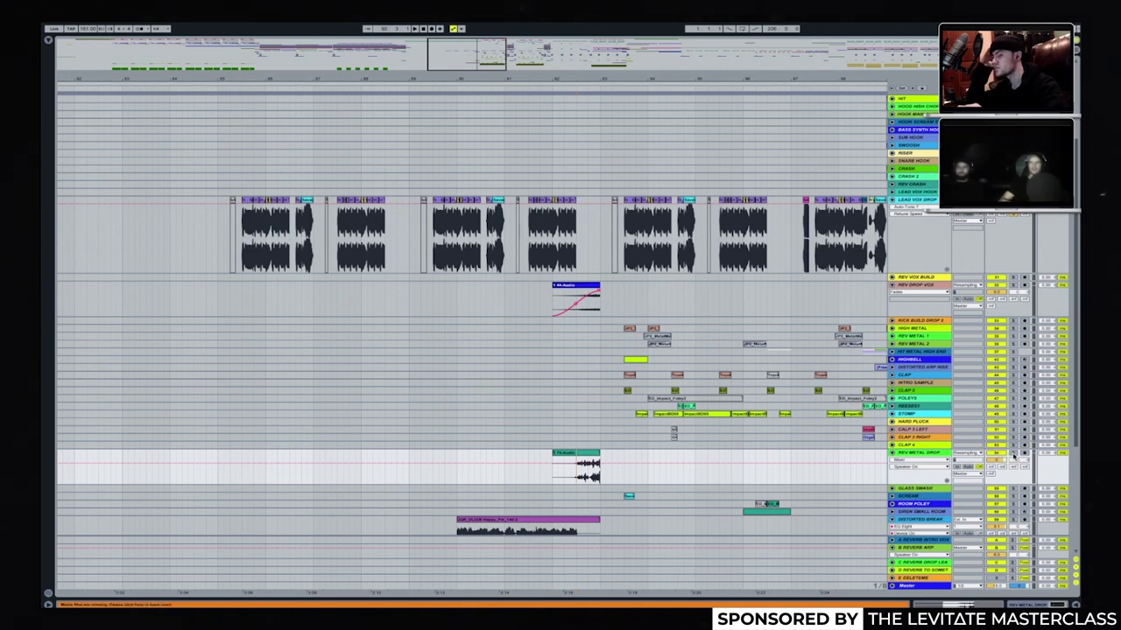
scroll(935, 251, "up", 5)
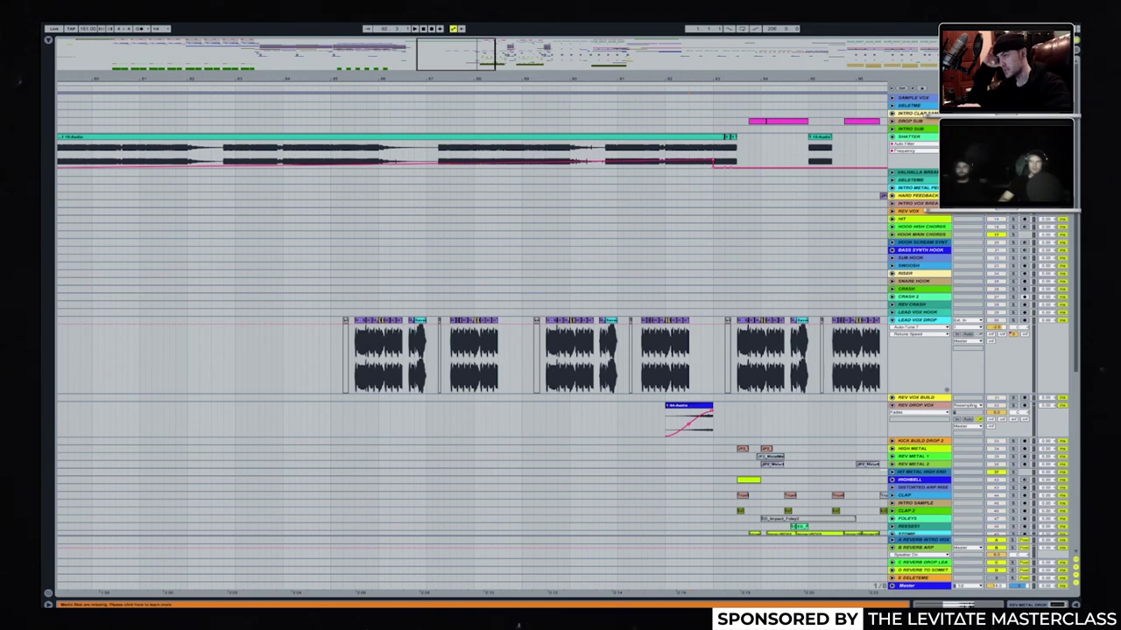
key("space")
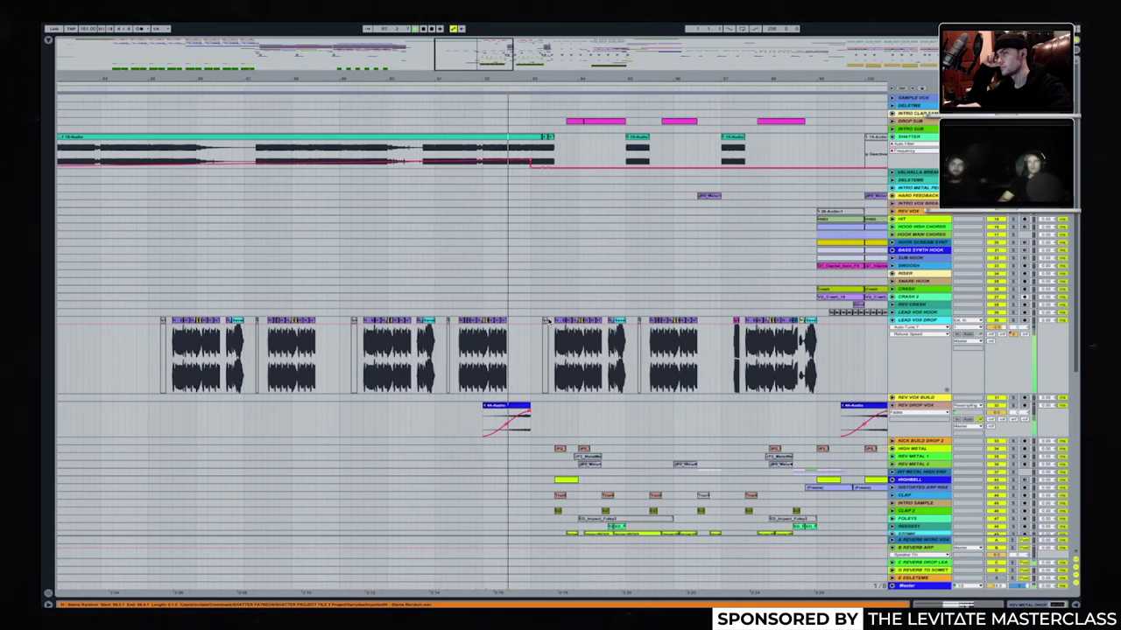
scroll(550, 324, "down", 2)
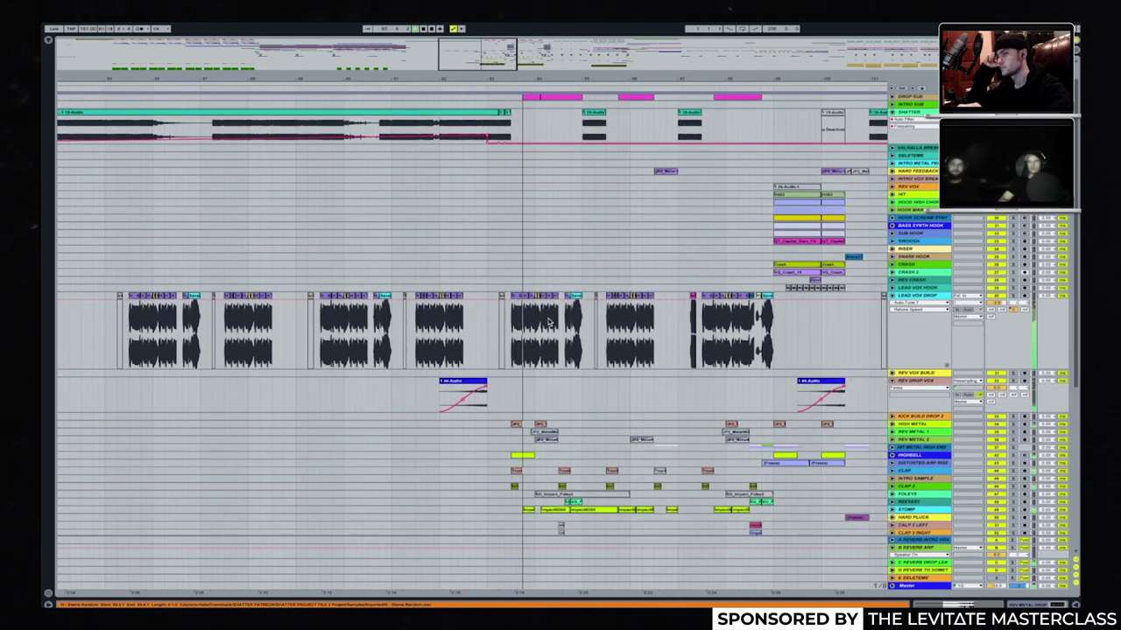
scroll(550, 324, "down", 6)
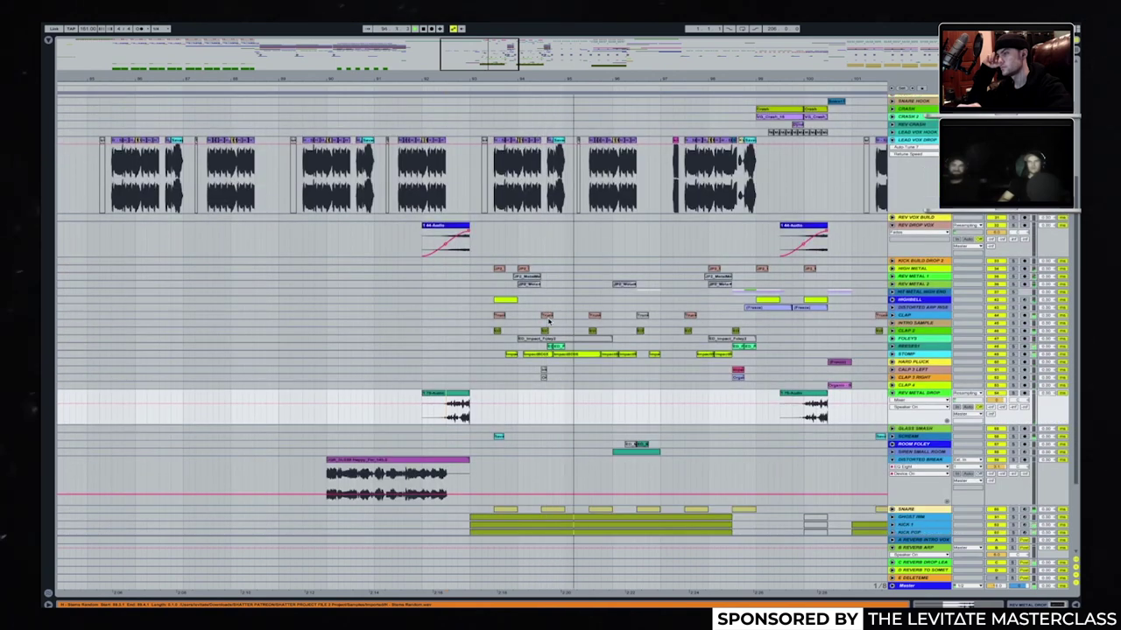
scroll(550, 324, "up", 1)
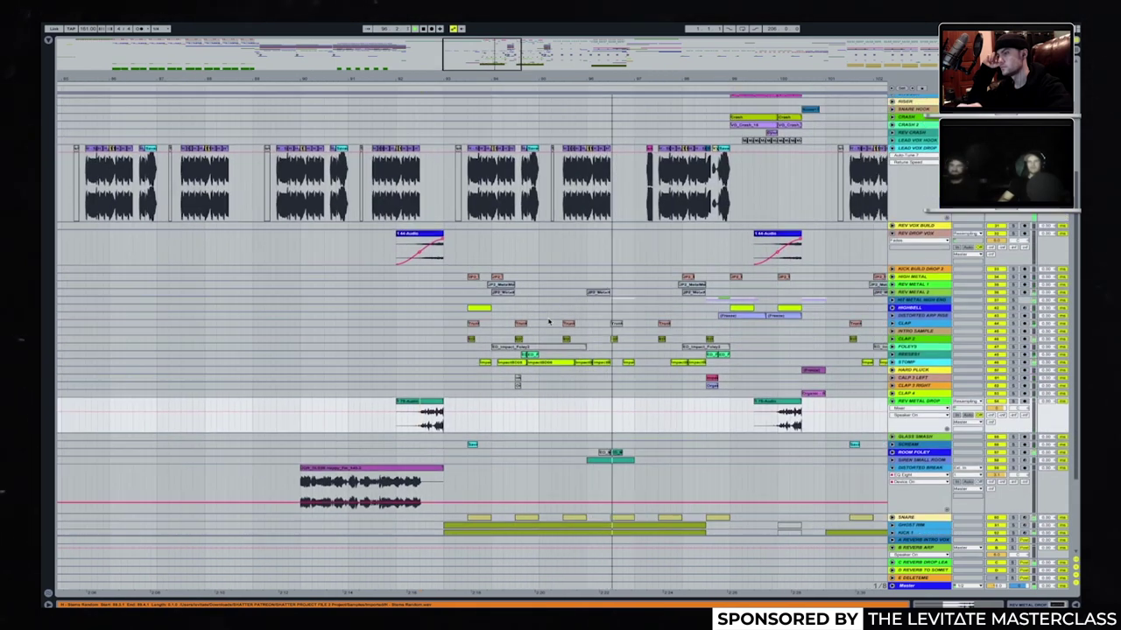
scroll(550, 323, "up", 2)
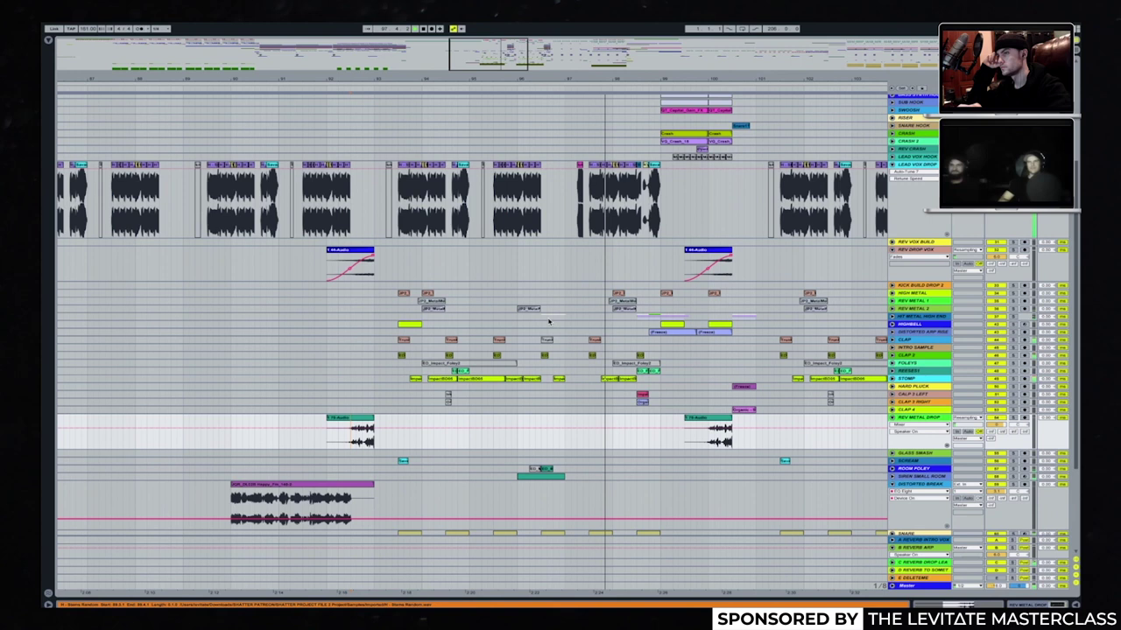
scroll(550, 322, "up", 3)
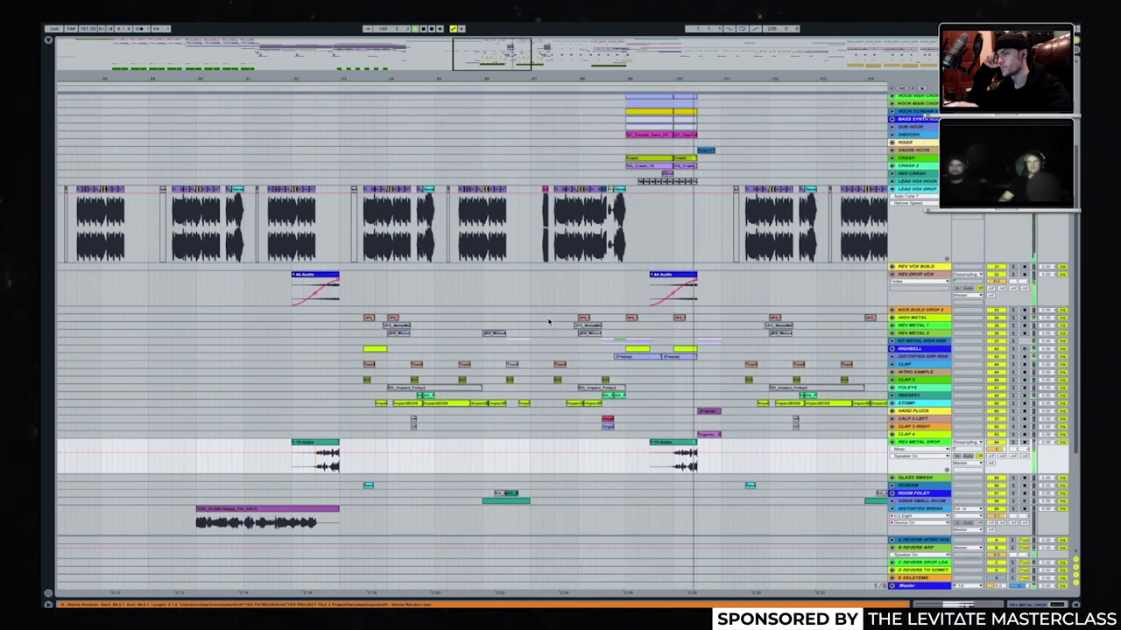
scroll(302, 413, "left", 3)
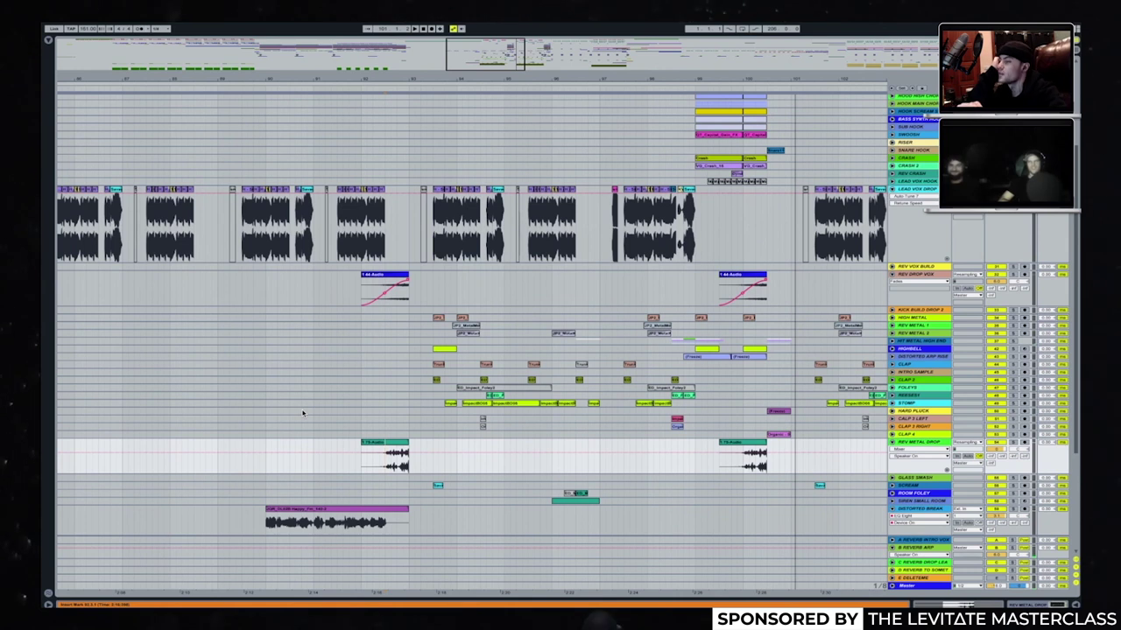
Open the DISTORTED BREAK clip before the drop, inspect its sample waveform and hide the clip view.
scroll(302, 414, "left", 3)
scroll(302, 413, "down", 3)
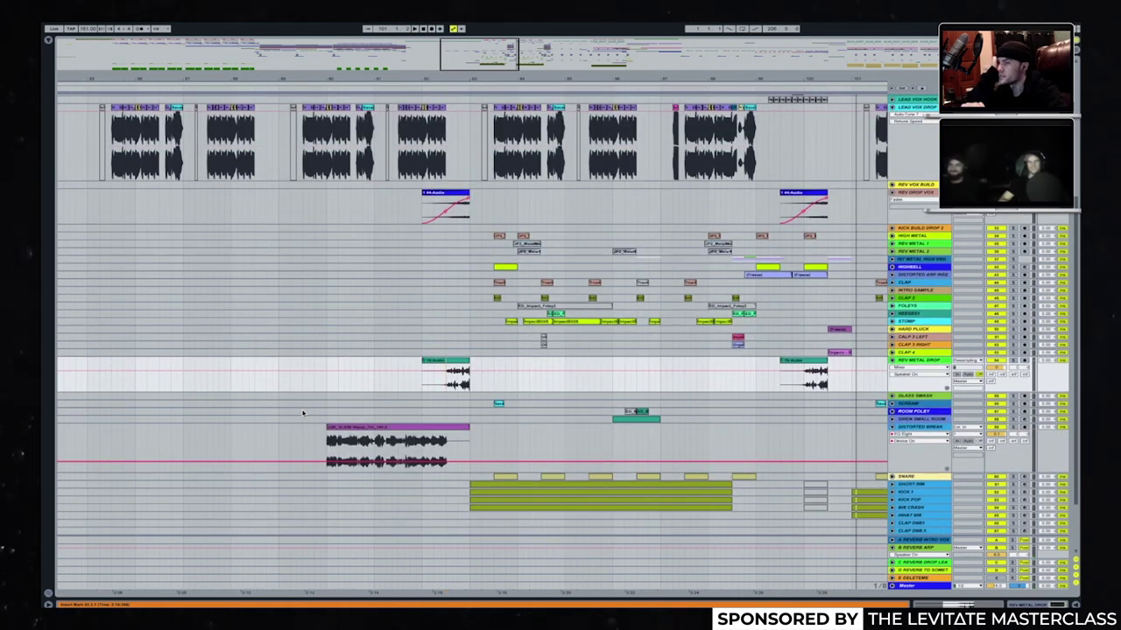
scroll(302, 414, "down", 3)
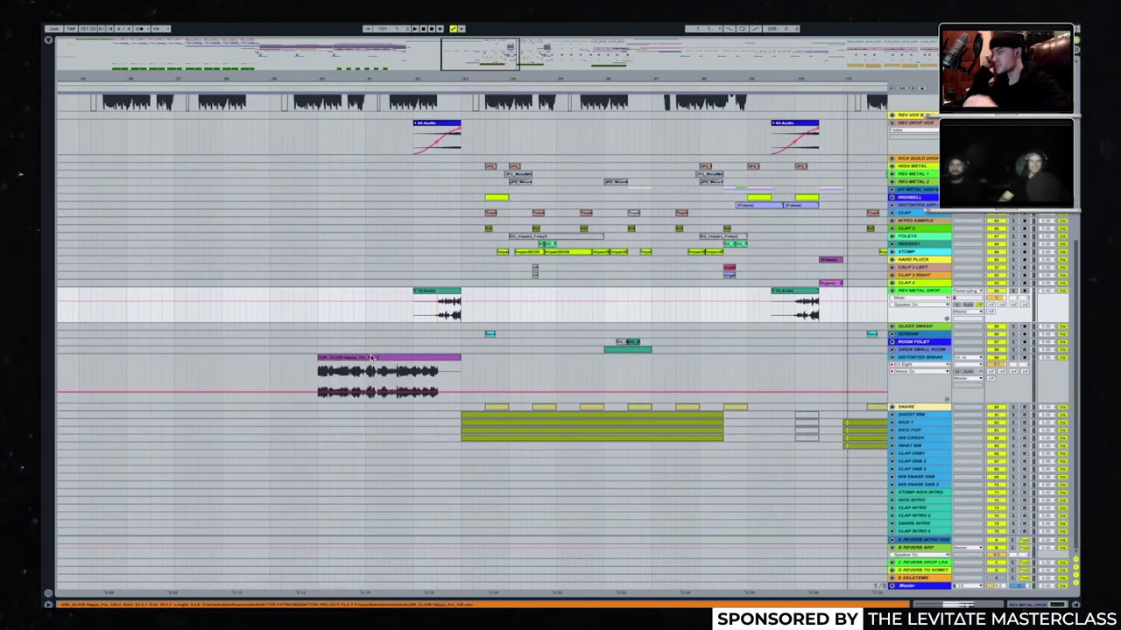
double_click(372, 359)
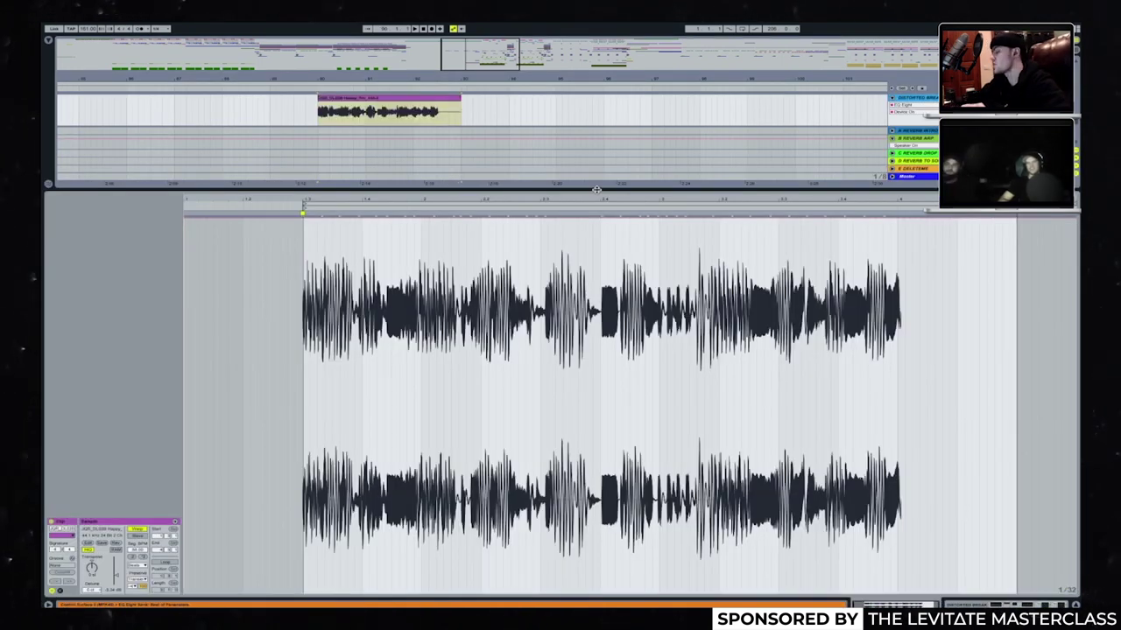
key("ctrl+alt+l")
Examine how the SHATTER audio, lead vocal chops and REV DROP VOX clip are arranged from the build into the drop.
scroll(415, 290, "up", 8)
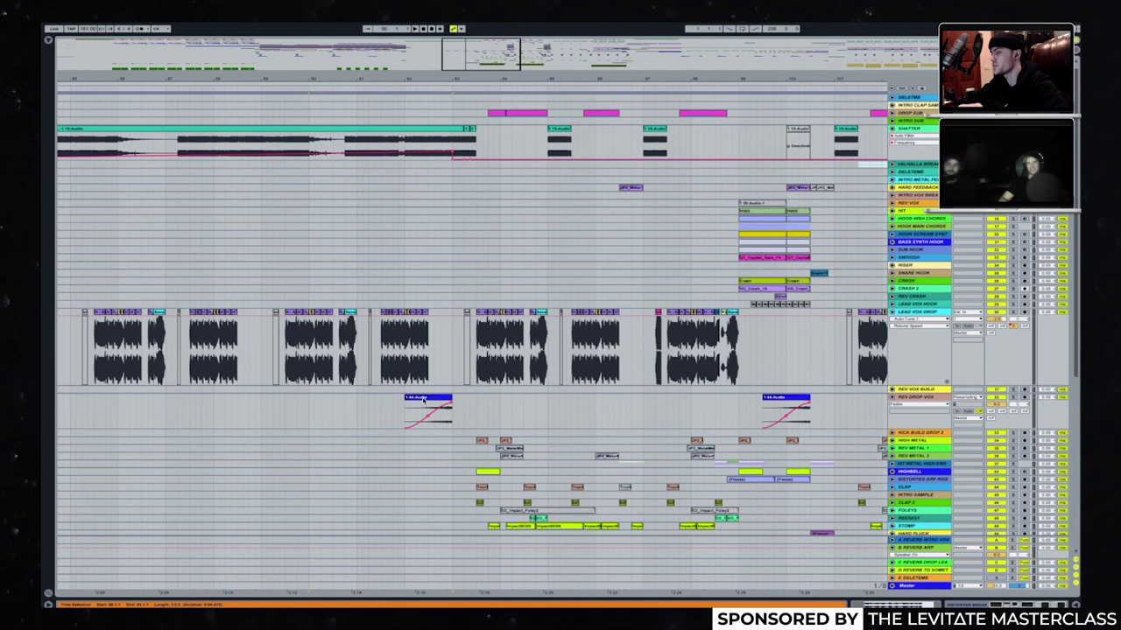
scroll(368, 415, "down", 5)
scroll(556, 269, "up", 5)
scroll(556, 269, "left", 5)
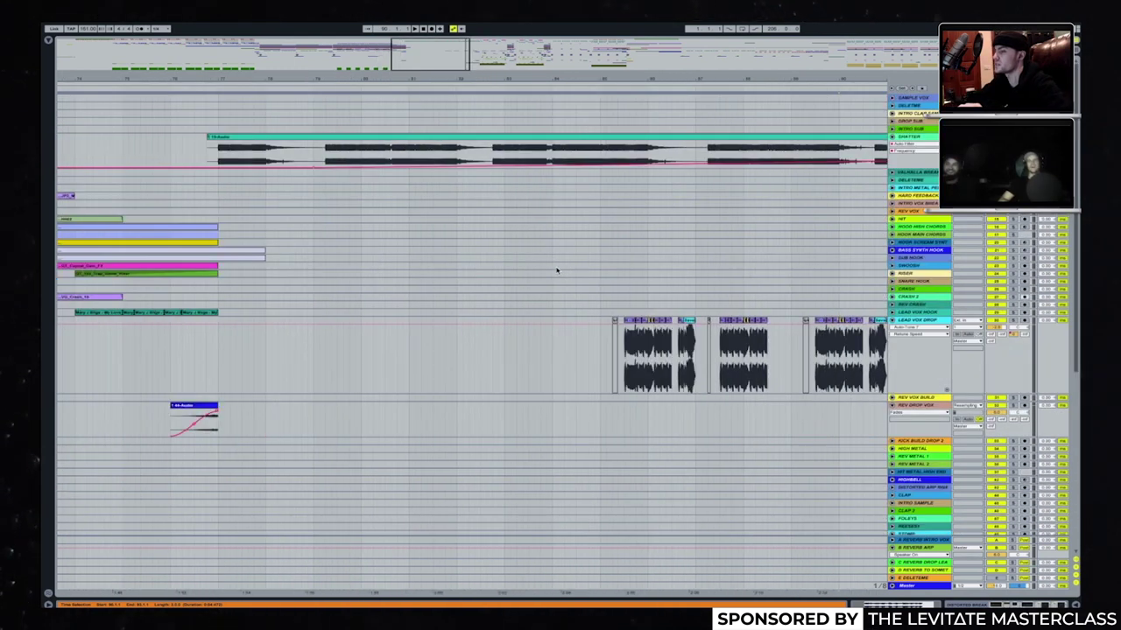
scroll(556, 270, "right", 1)
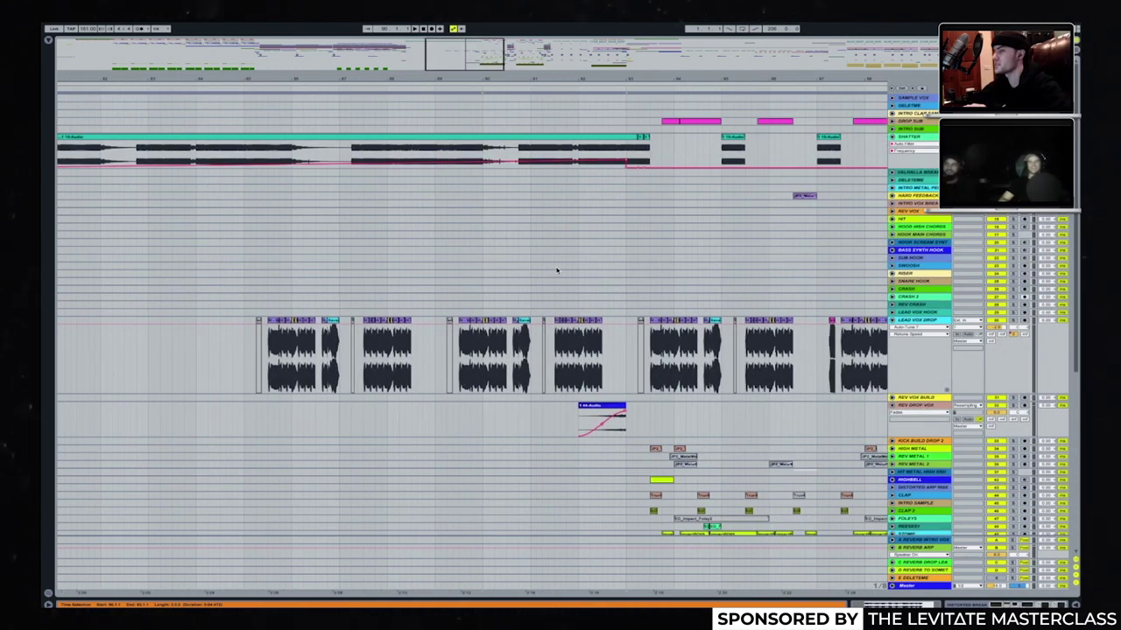
scroll(423, 330, "right", 5)
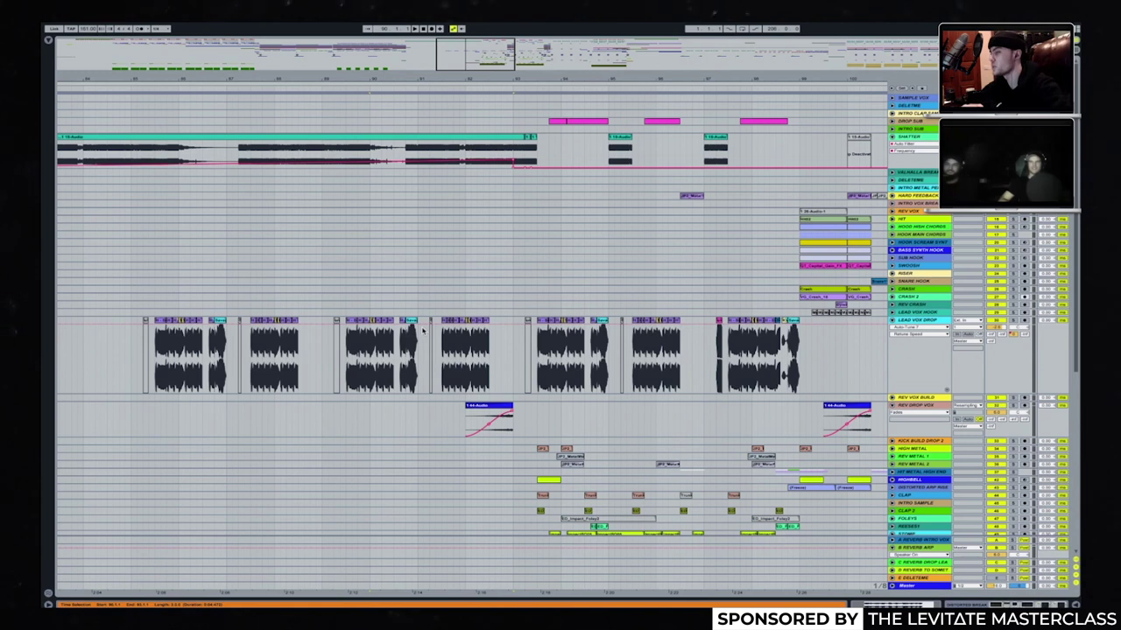
scroll(426, 331, "right", 4)
scroll(425, 331, "down", 2)
scroll(426, 331, "up", 2)
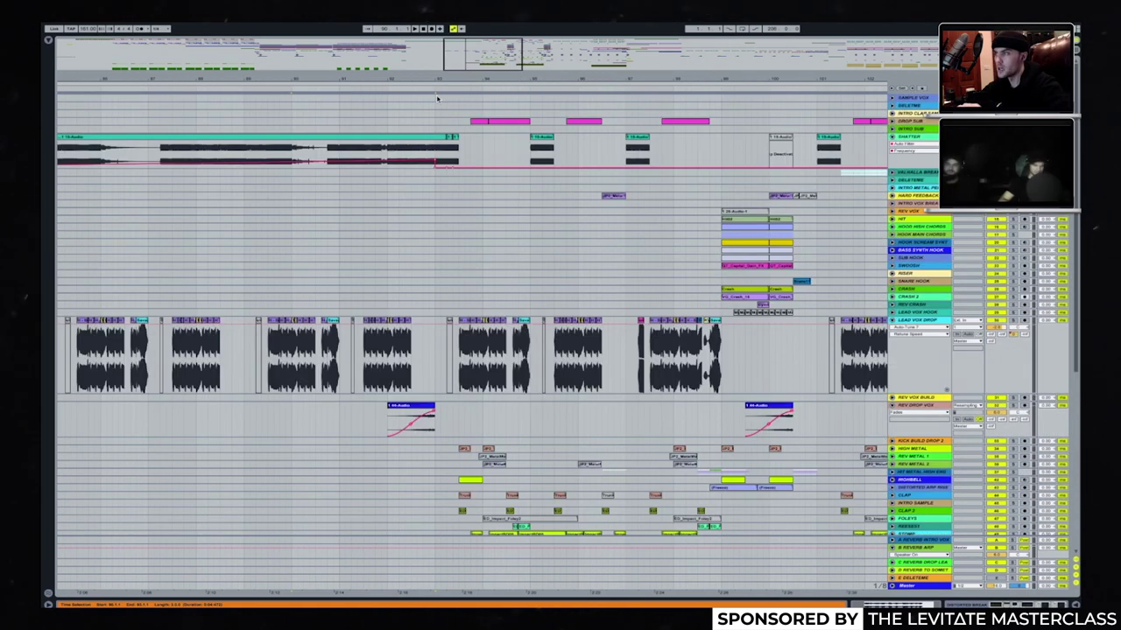
Inspect the SHATTER track's device chain and the sample waveform of its short chopped clips at the drop, and hide the detail view.
key("plus")
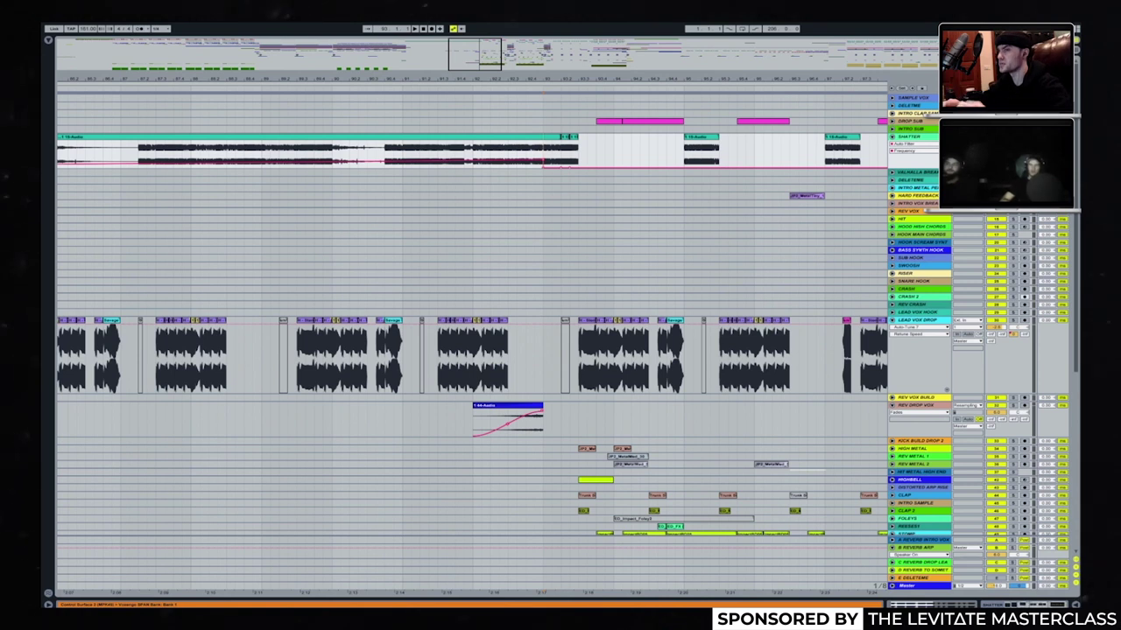
scroll(563, 217, "right", 1)
scroll(563, 217, "right", 6)
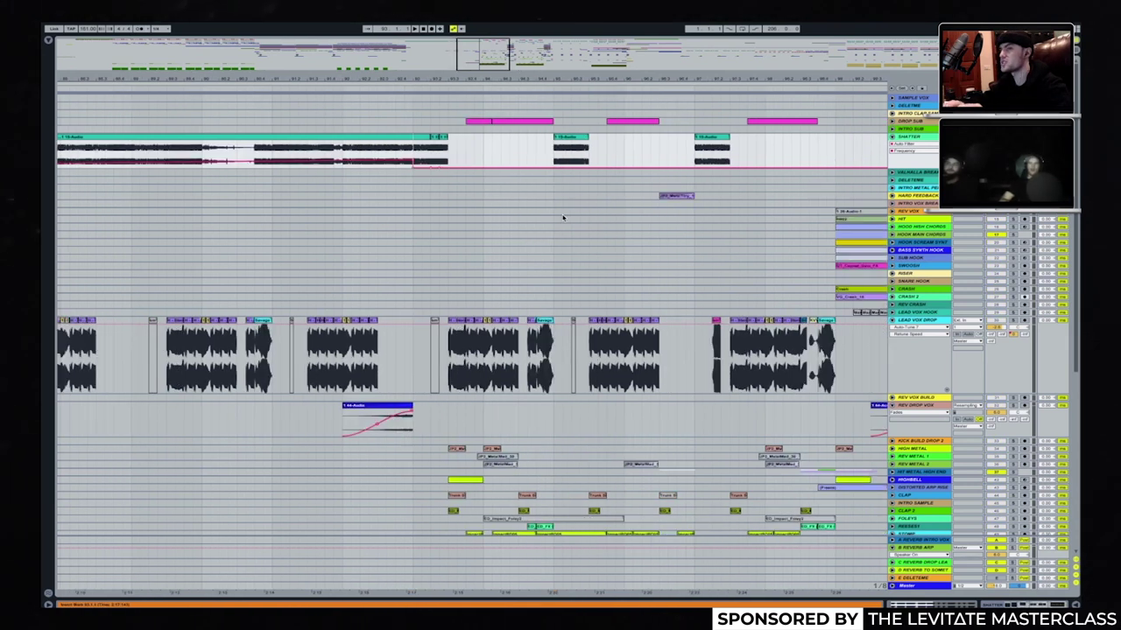
double_click(919, 140)
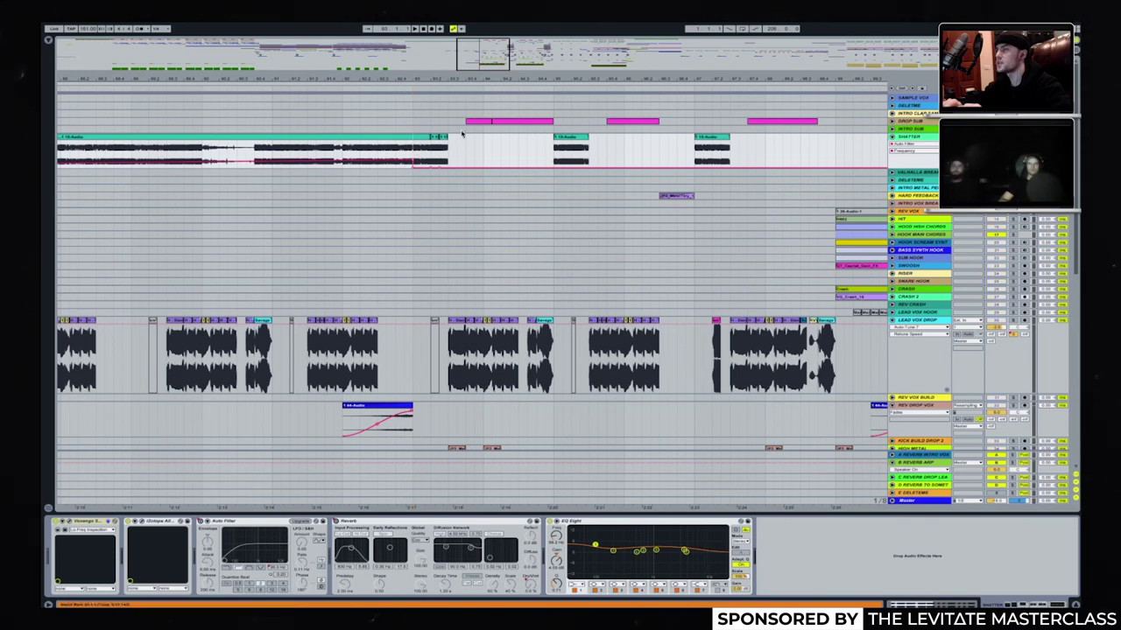
double_click(440, 138)
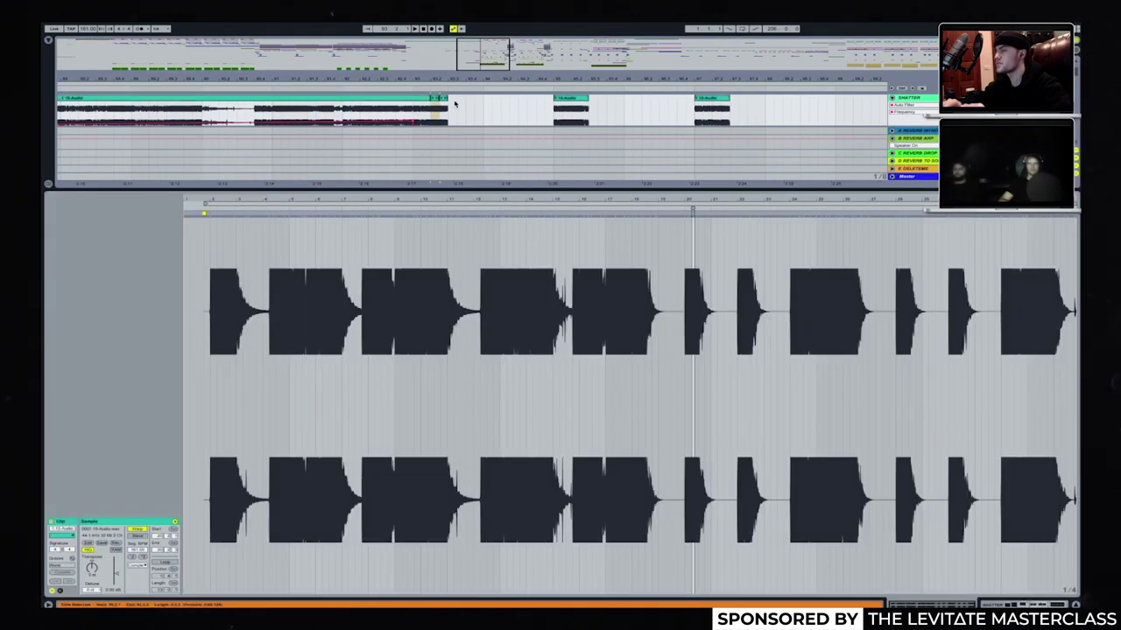
left_click(412, 111)
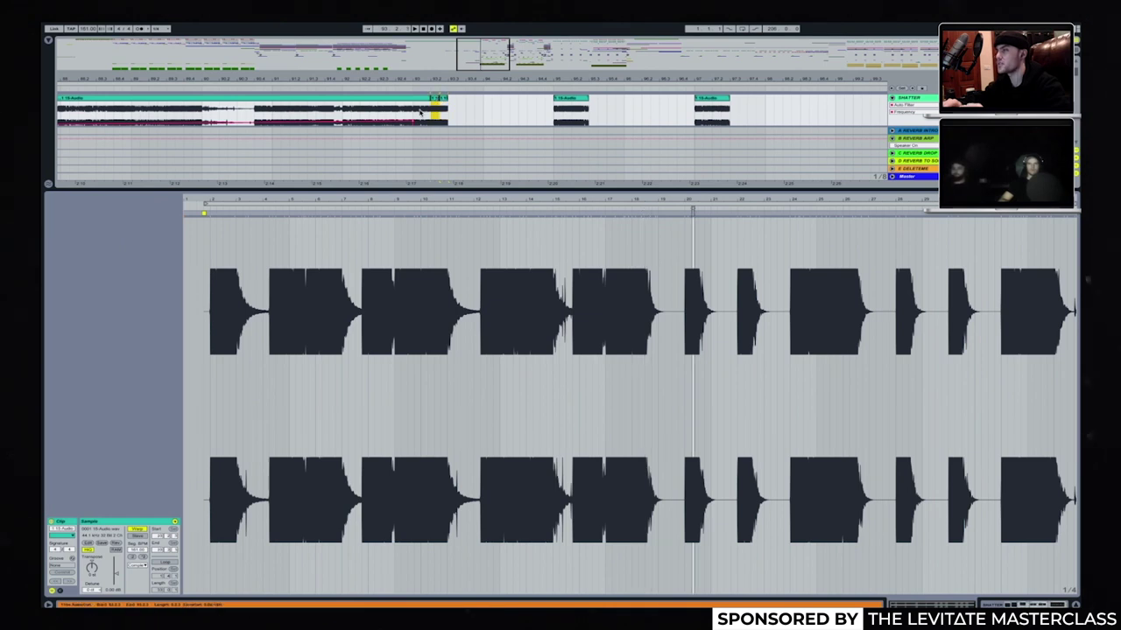
double_click(539, 189)
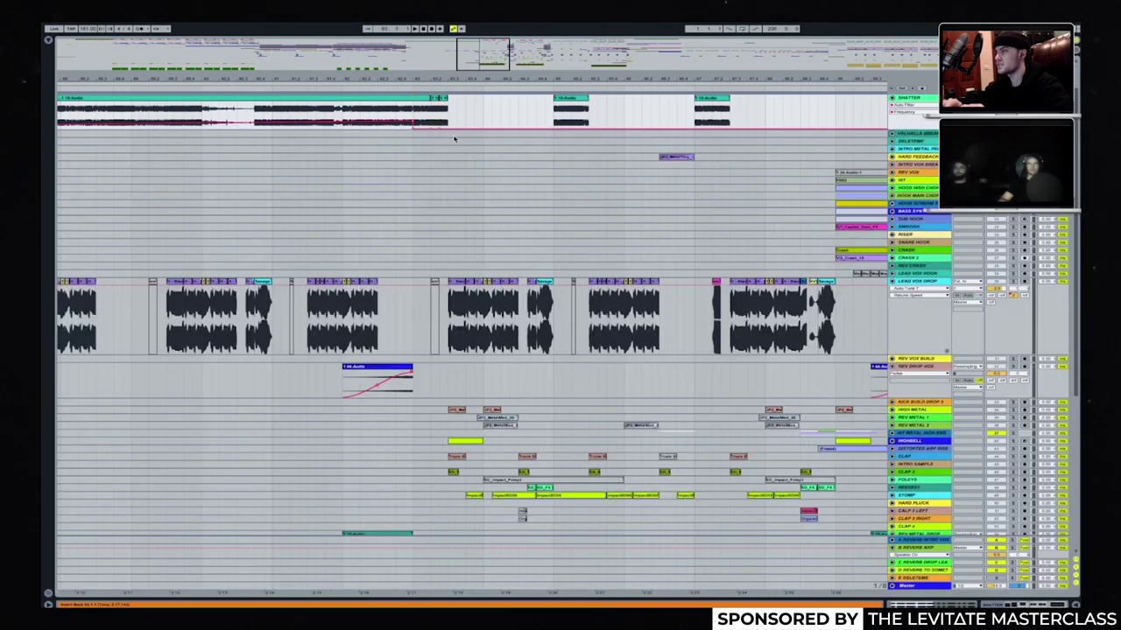
Select the chopped SHATTER clips at the start of the drop and play the transition.
scroll(454, 137, "down", 5)
scroll(454, 138, "up", 5)
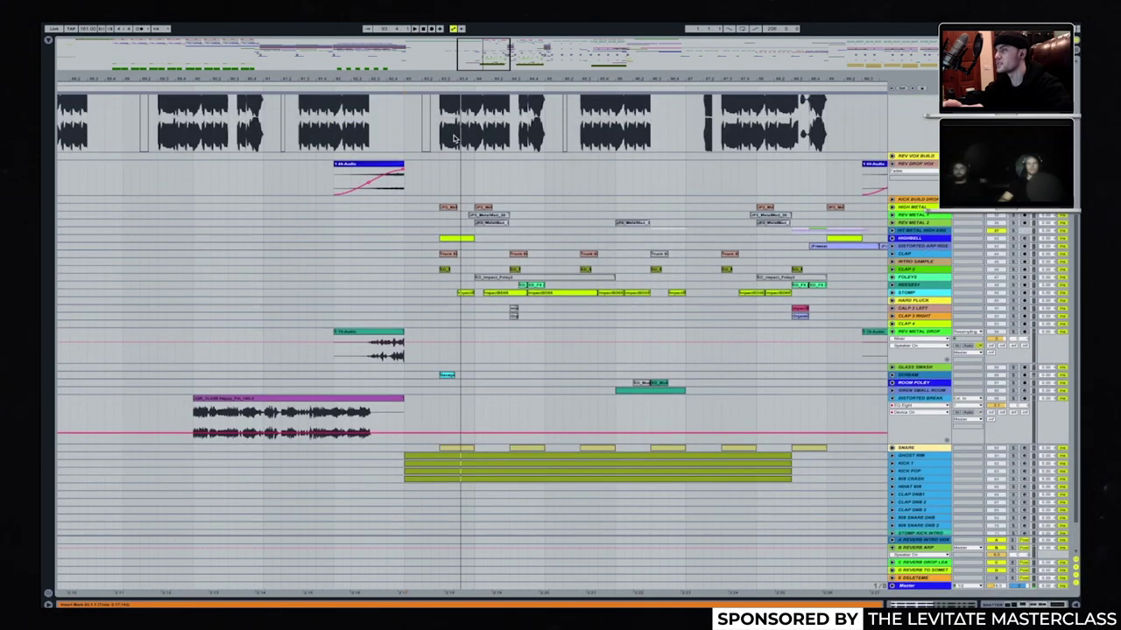
left_click(441, 158)
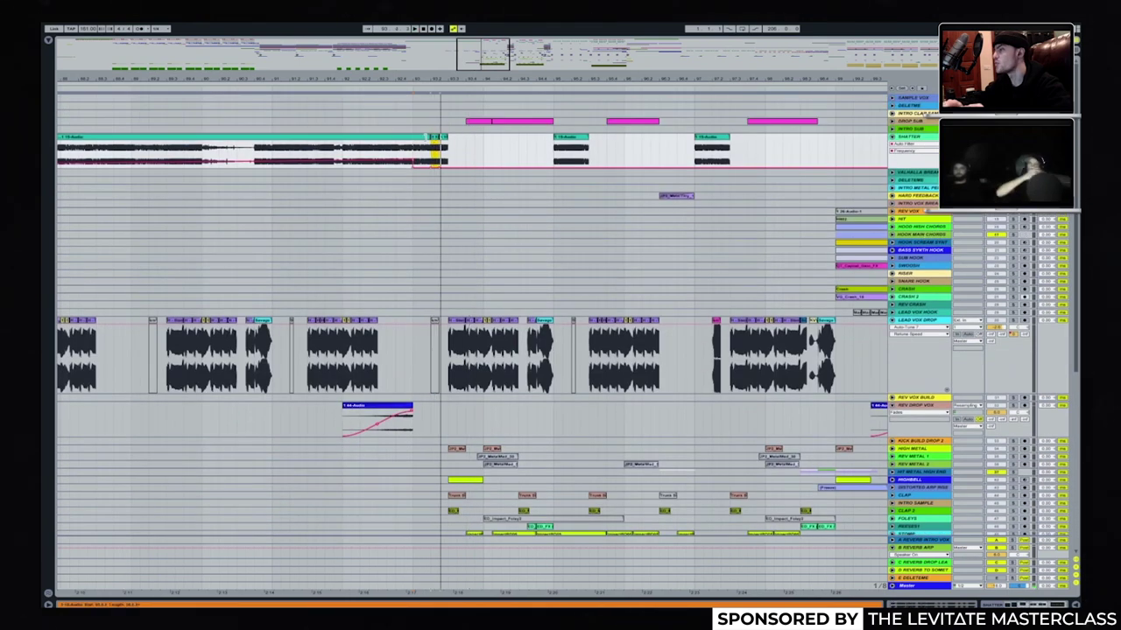
left_click(429, 147)
key("space")
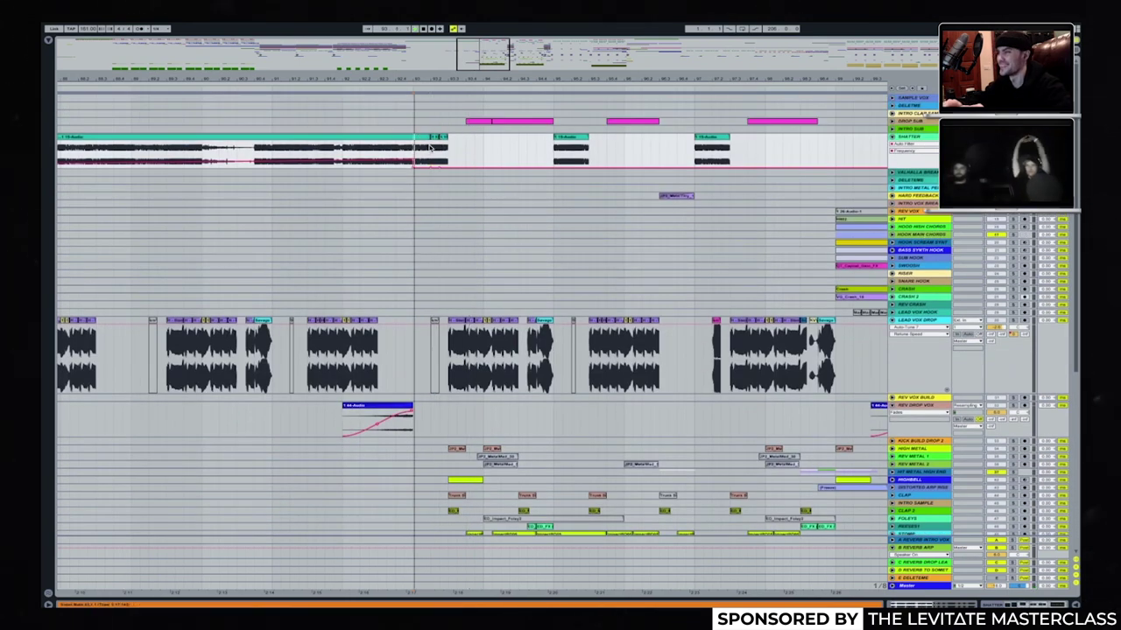
Expand the SNARE track at the start of the drop and solo it to hear its first hit.
scroll(429, 147, "down", 5)
left_click_drag(462, 45, 465, 72)
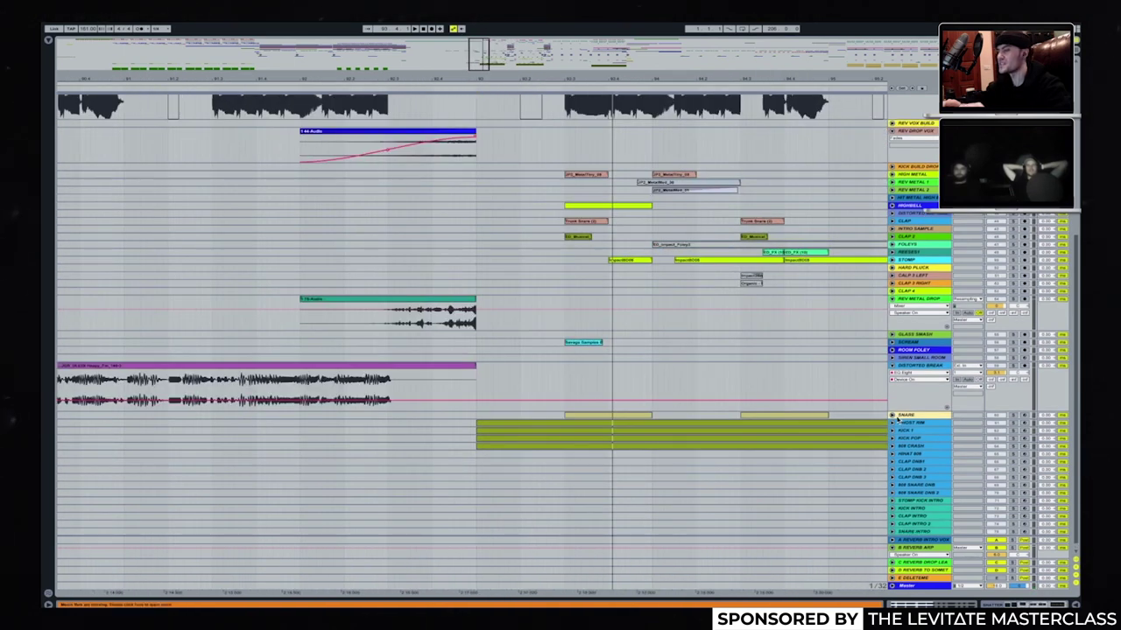
left_click(892, 415)
scroll(893, 416, "down", 1)
left_click(982, 386)
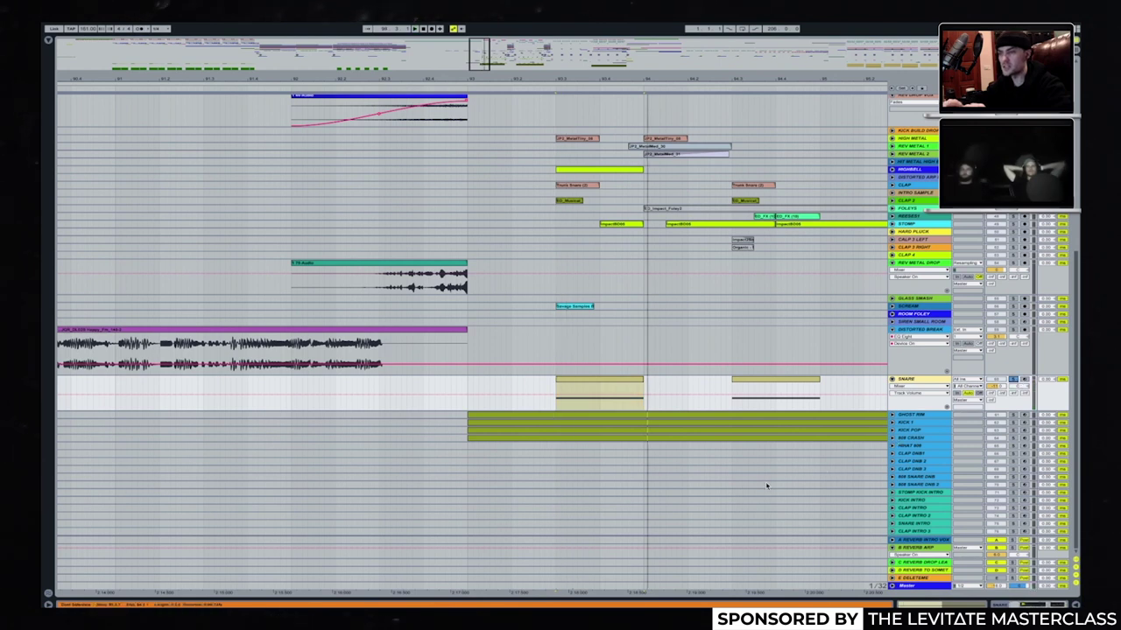
Solo the CLAP track, play its first hit in the drop and show its device chain.
scroll(764, 483, "up", 6)
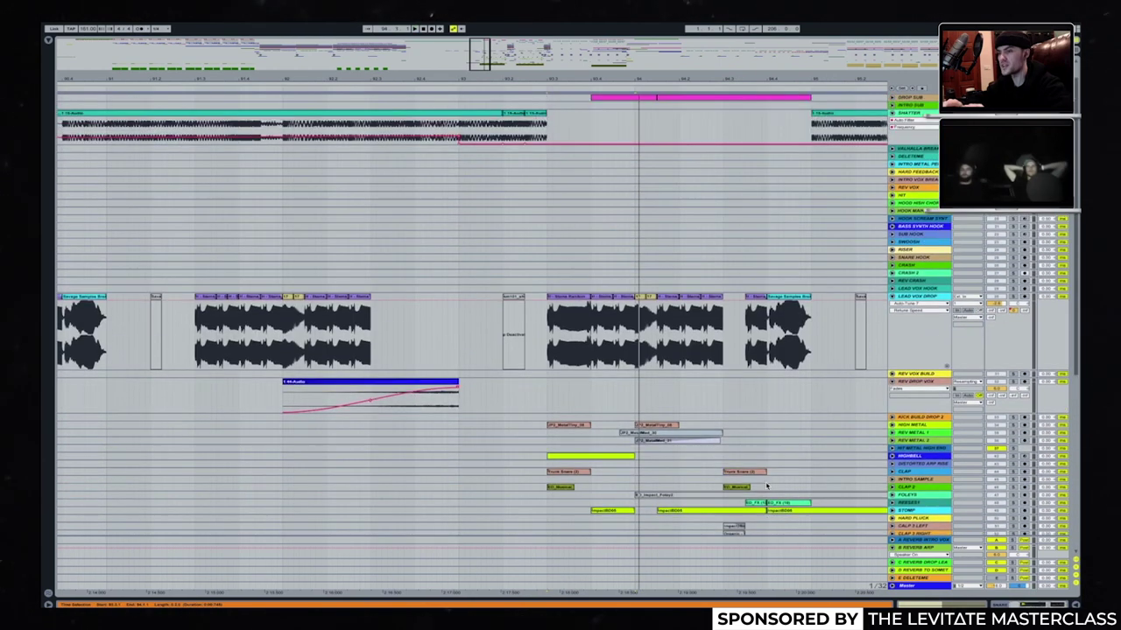
scroll(766, 486, "down", 1)
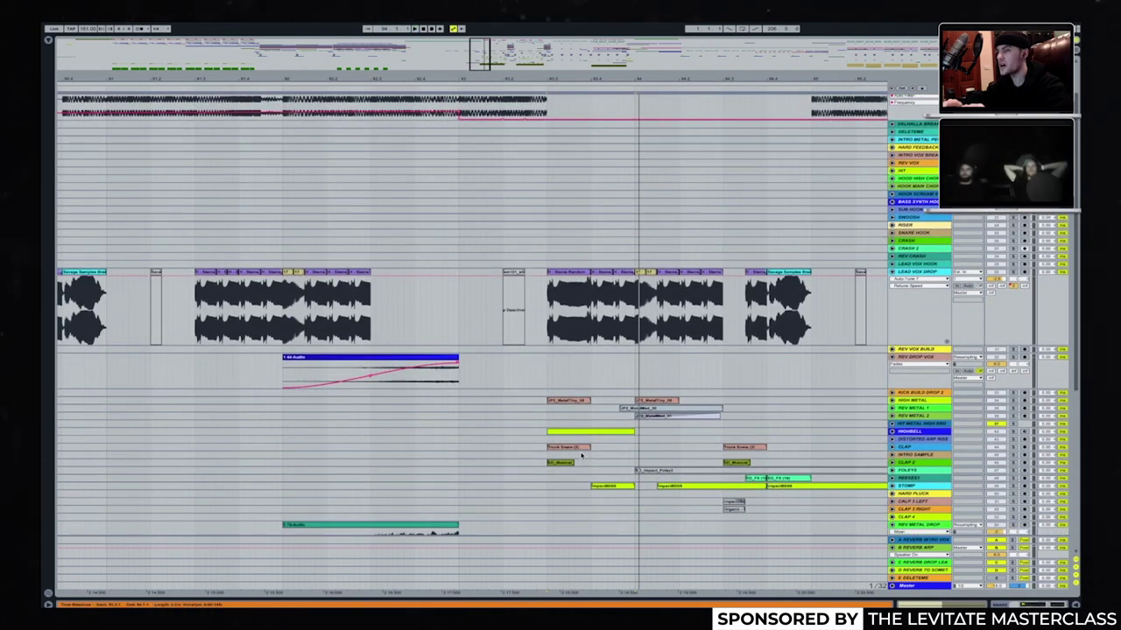
left_click(1014, 449)
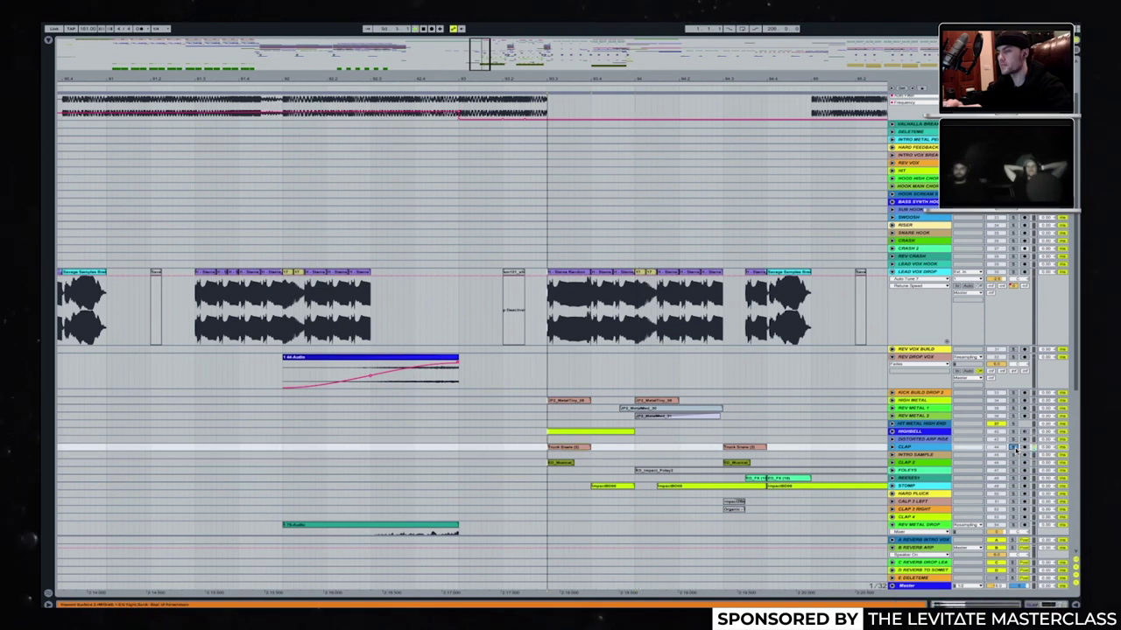
double_click(915, 447)
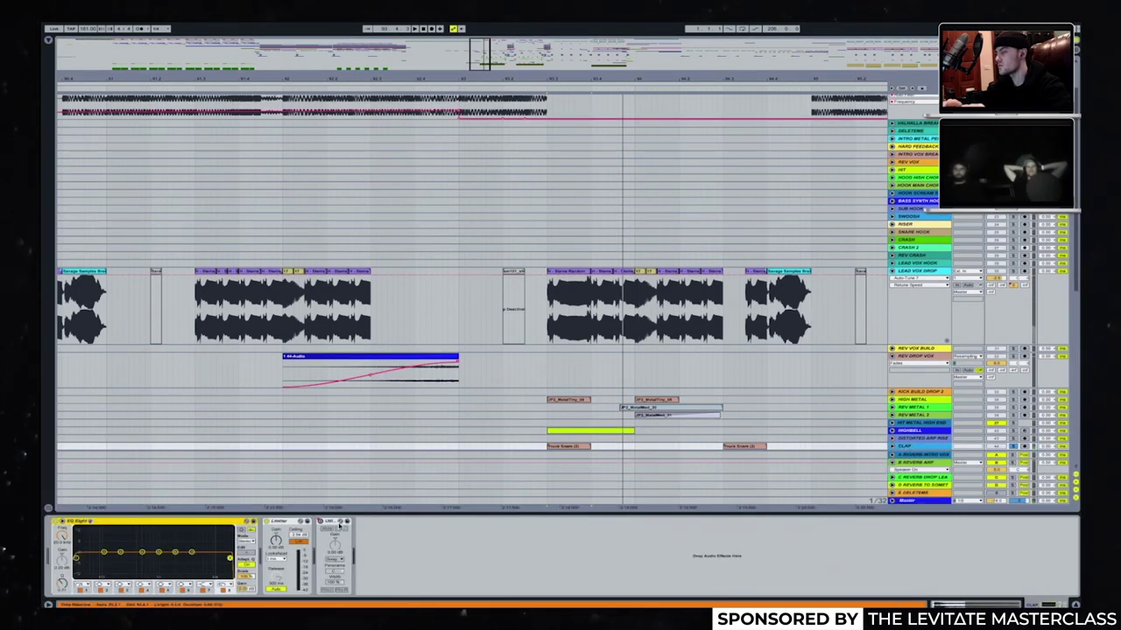
Select the HIGH METAL track to show its device chain and review the metal, clap and effect layers at the start of the drop.
scroll(744, 375, "down", 2)
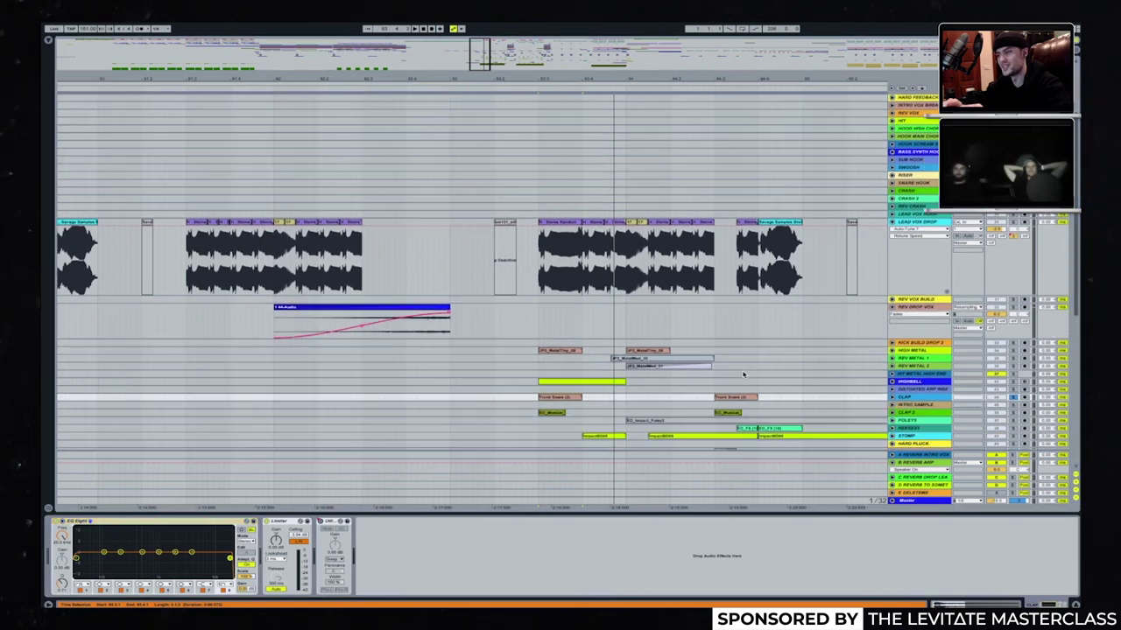
left_click(666, 352)
scroll(612, 393, "down", 2)
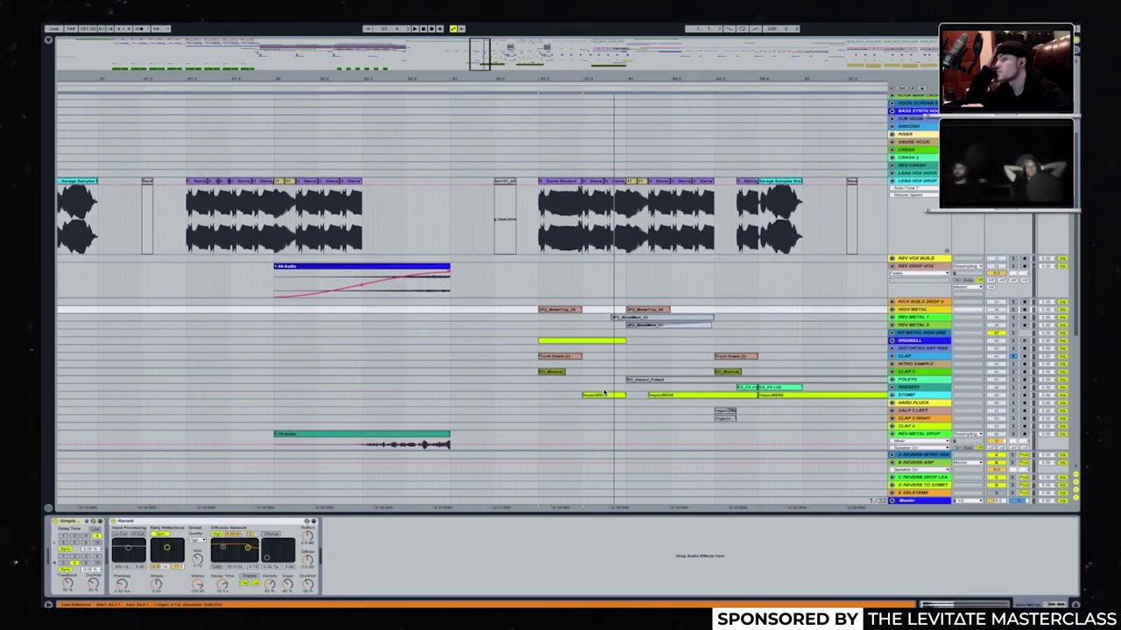
scroll(604, 393, "left", 1)
scroll(604, 393, "left", 1)
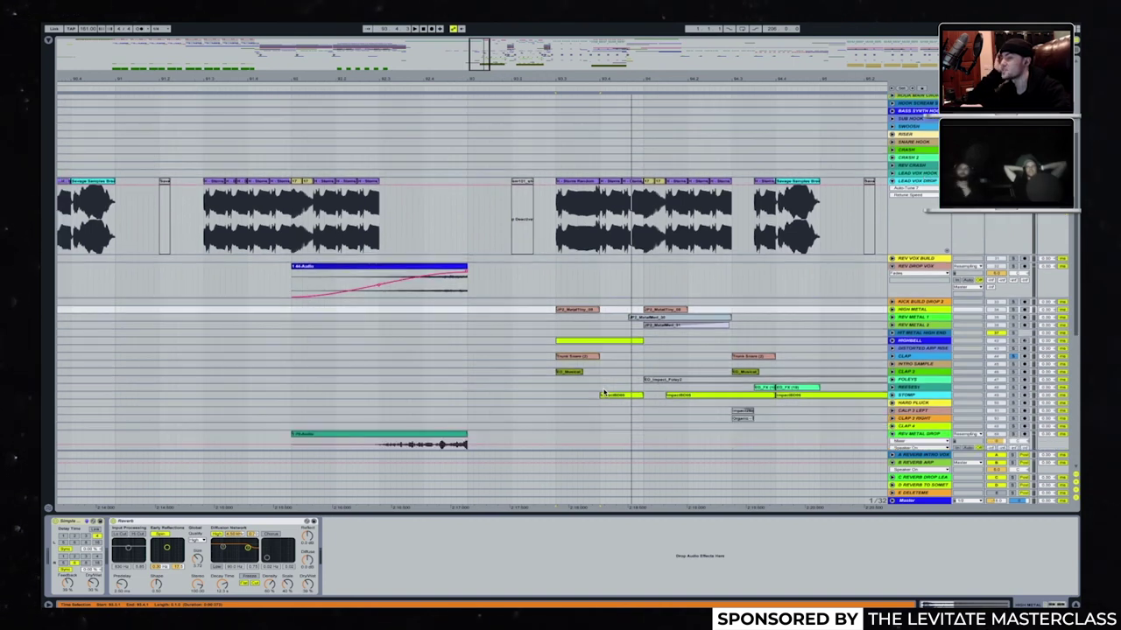
scroll(604, 393, "down", 2)
scroll(604, 393, "down", 2)
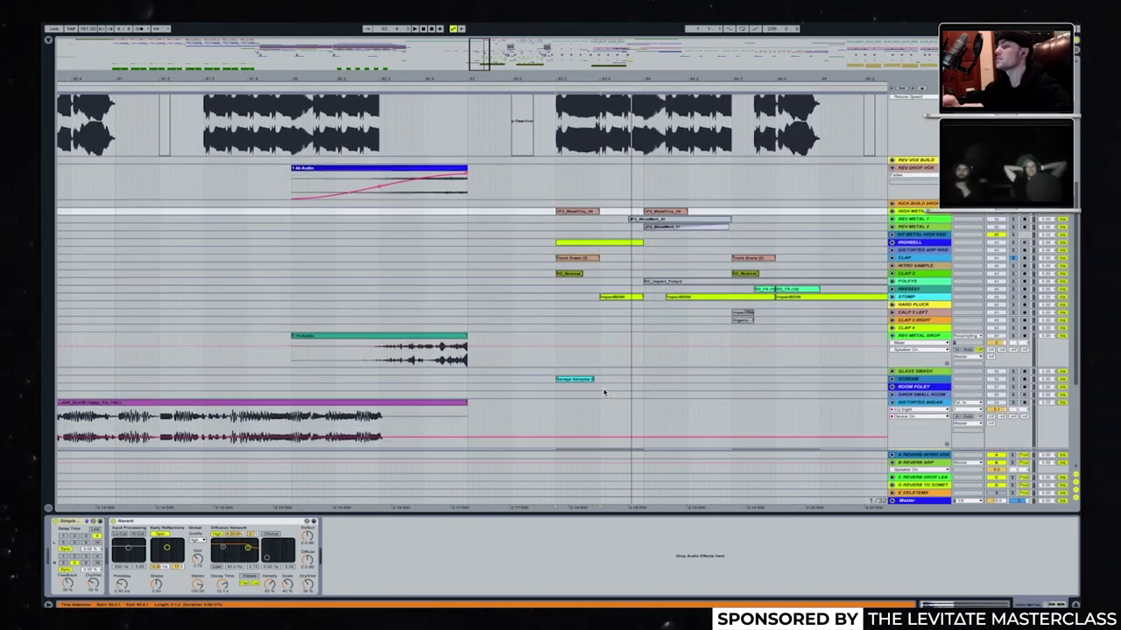
scroll(604, 393, "left", 1)
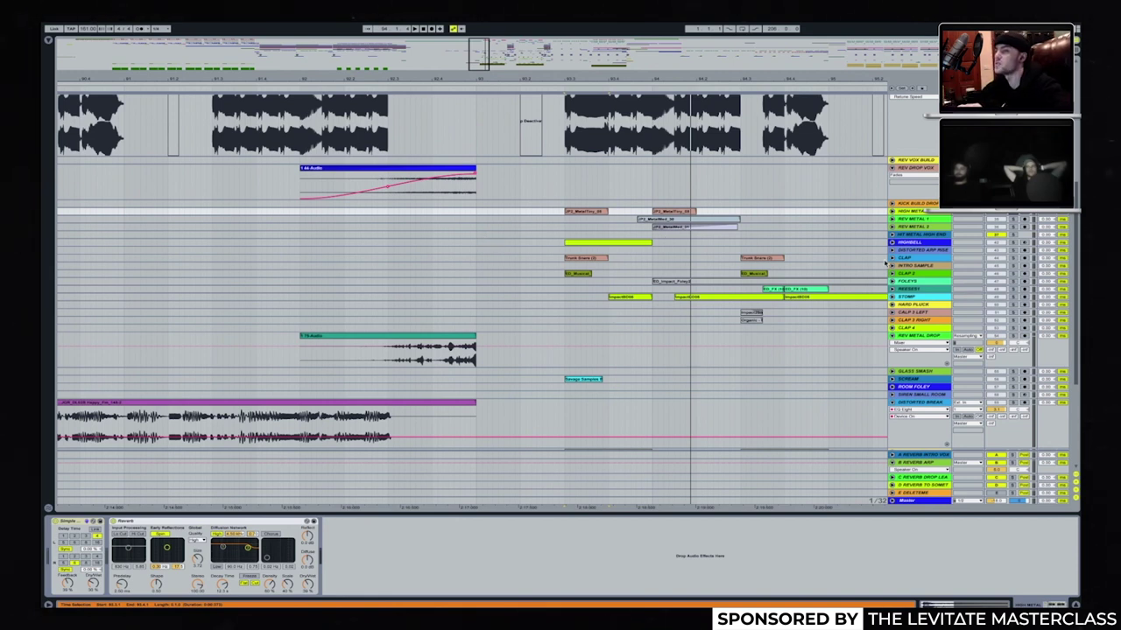
Expand the HIGHBELL track and select its clip at the start of the drop to show its device chain and hear it.
left_click(892, 243)
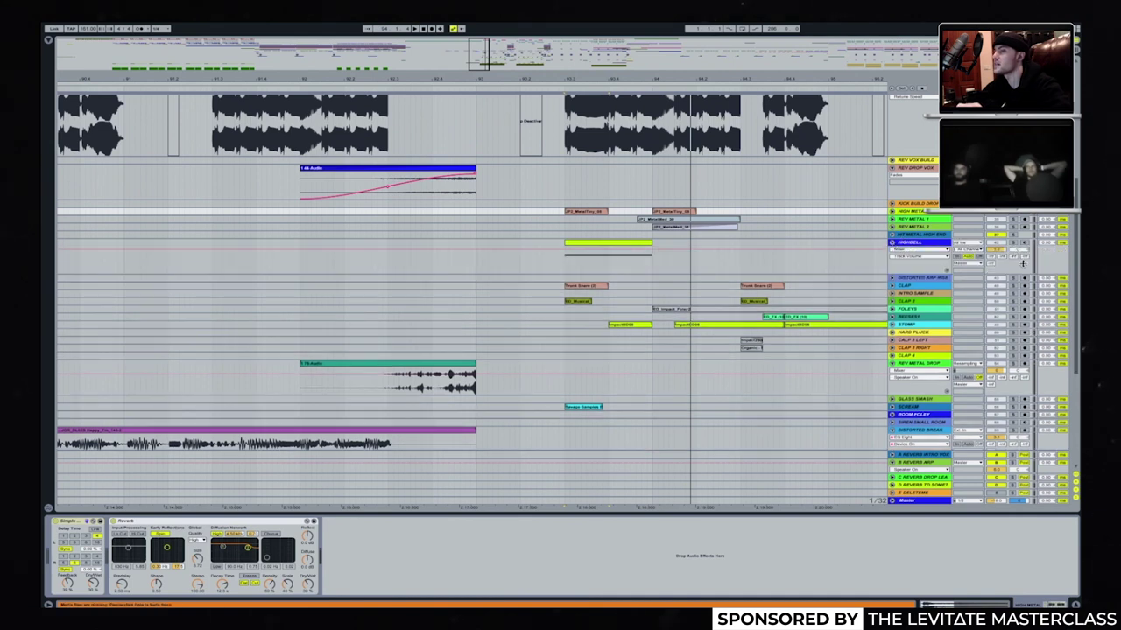
left_click(576, 244)
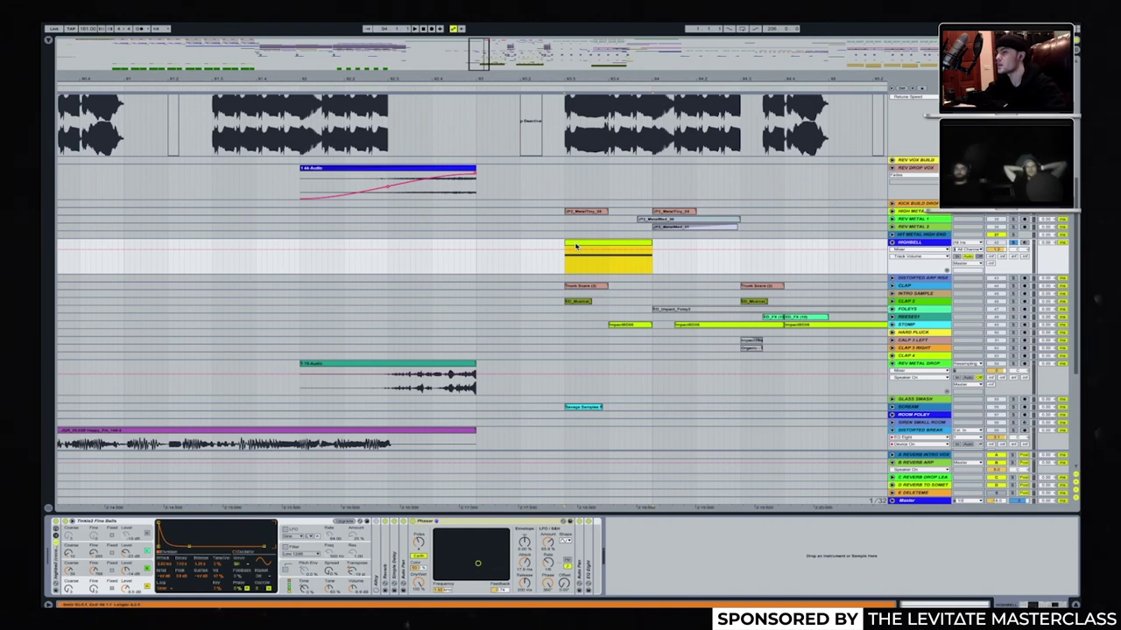
scroll(576, 246, "down", 3)
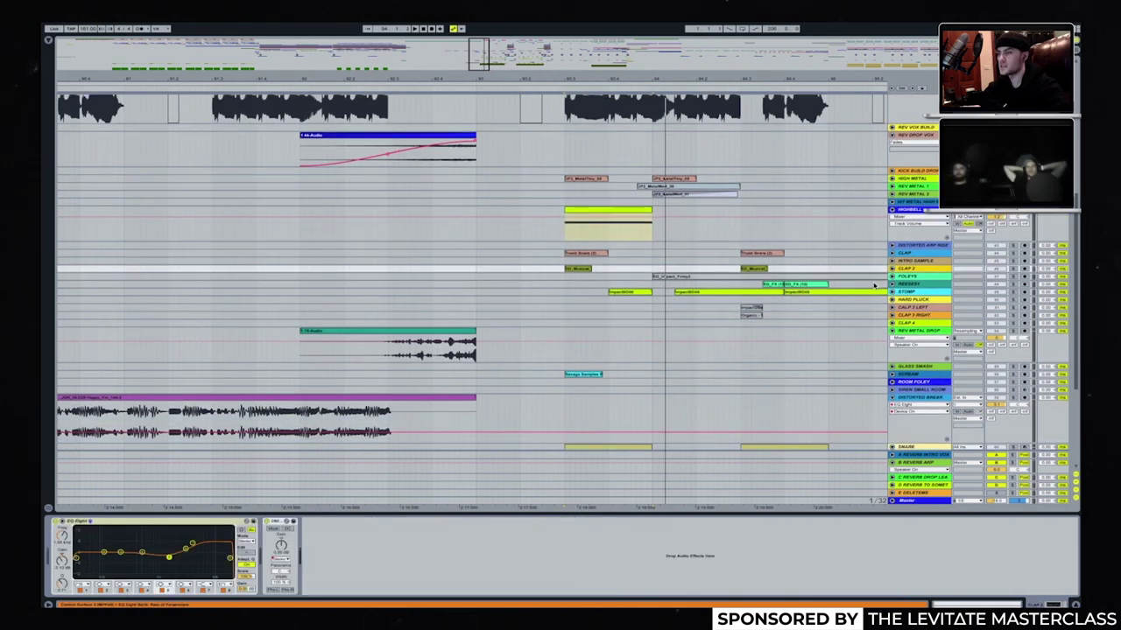
Show the SCREAM track's device chain, then expand the track and play its sample clip in the drop soloed.
left_click(931, 351)
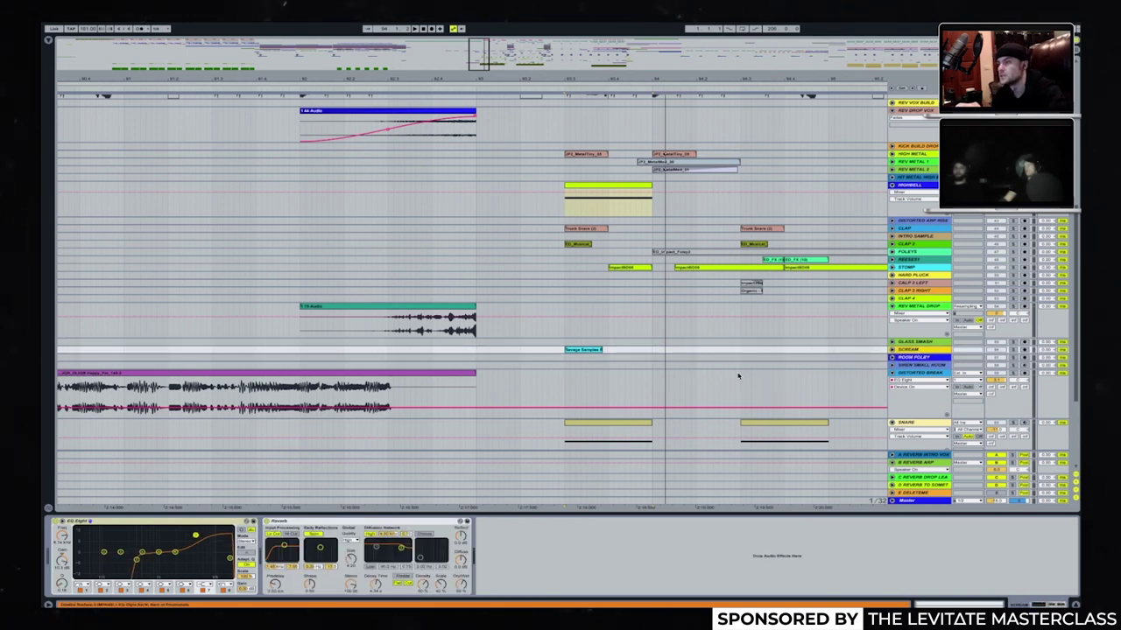
scroll(667, 310, "down", 2)
scroll(667, 310, "right", 1)
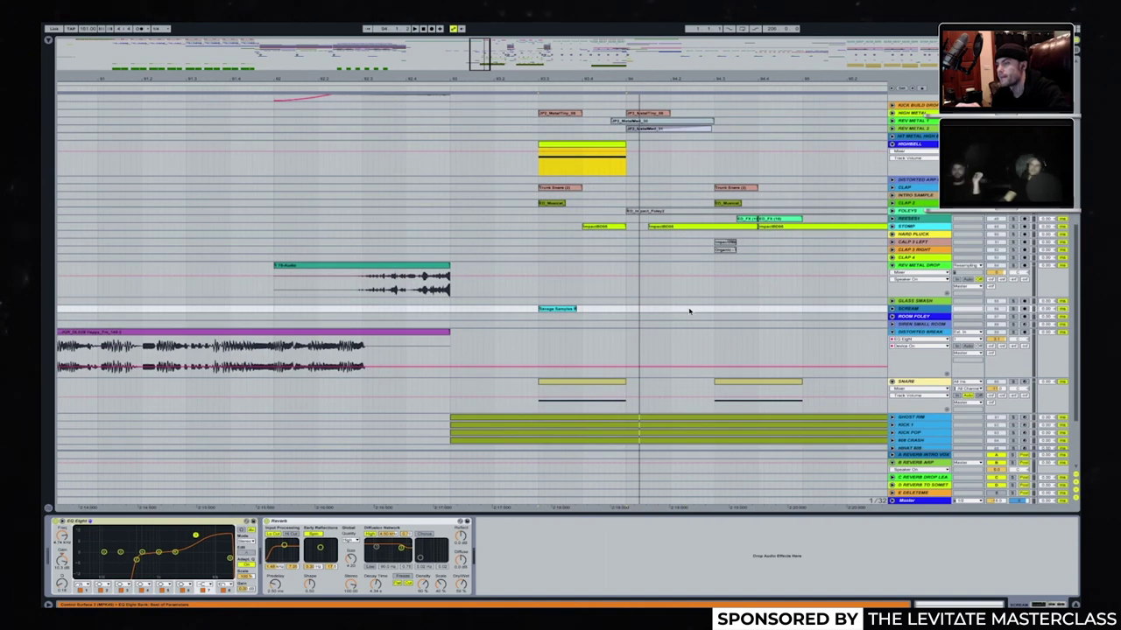
scroll(689, 311, "down", 2)
scroll(689, 311, "up", 2)
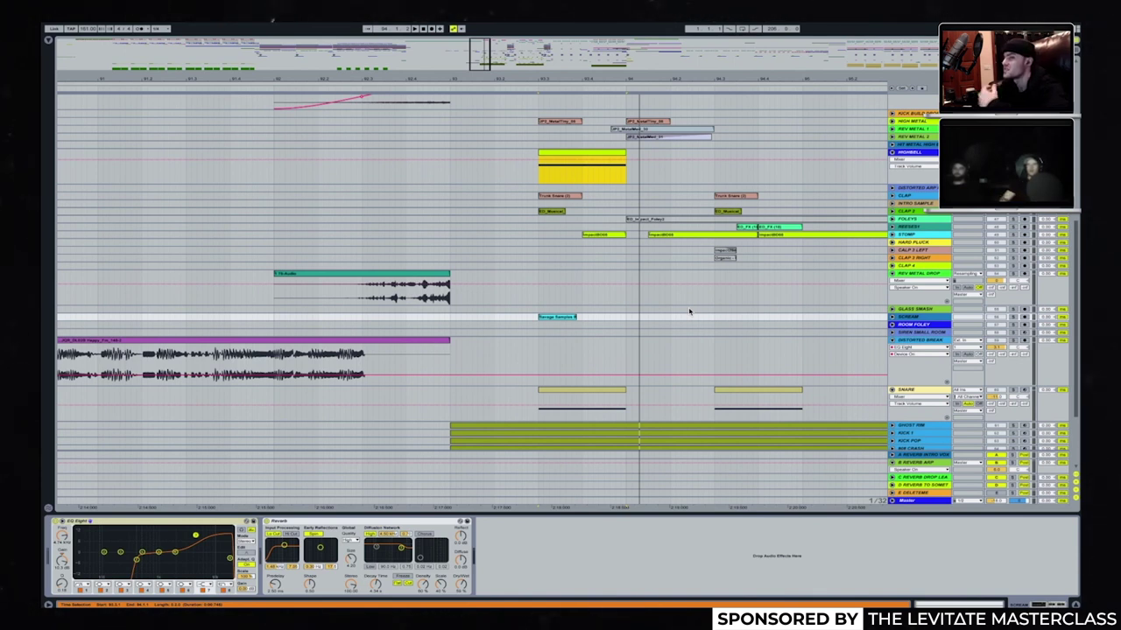
scroll(689, 311, "down", 5)
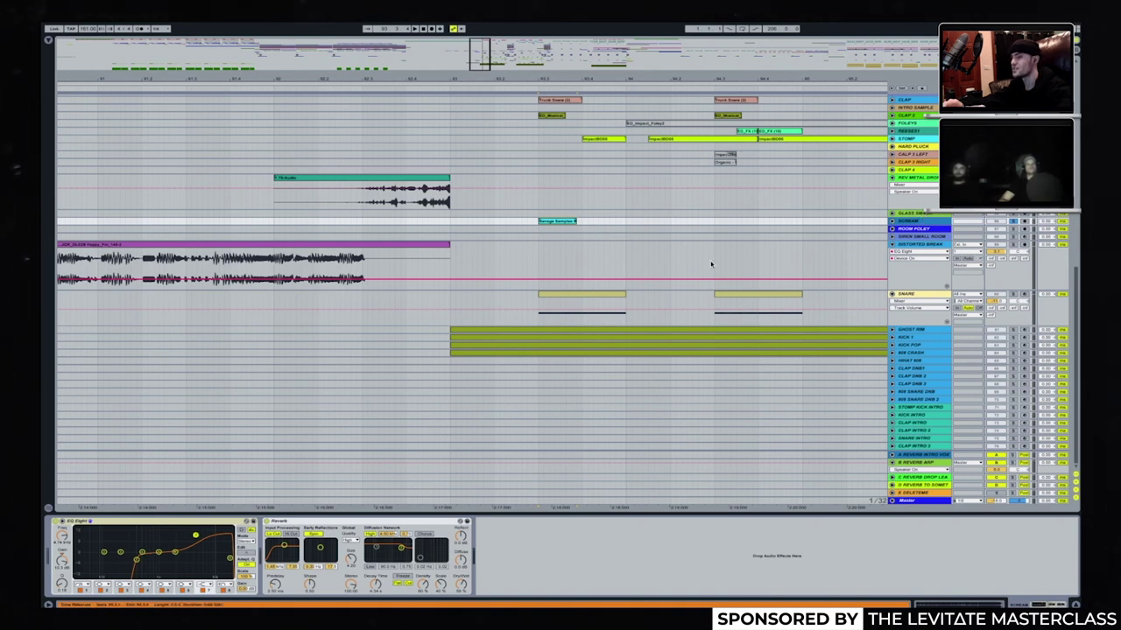
left_click(892, 221)
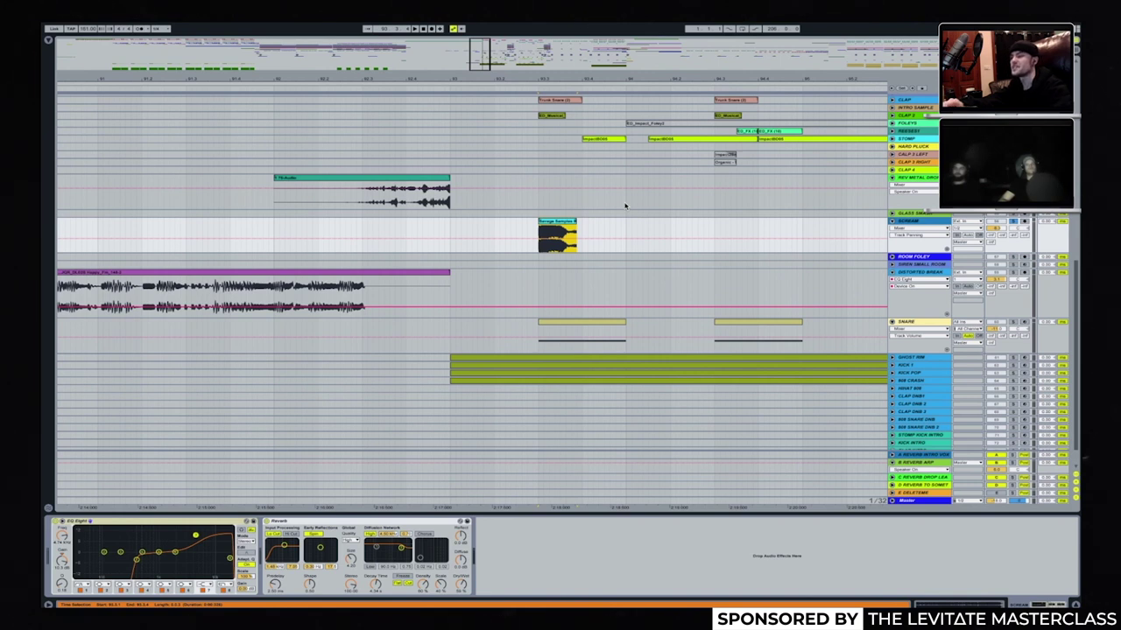
key("space")
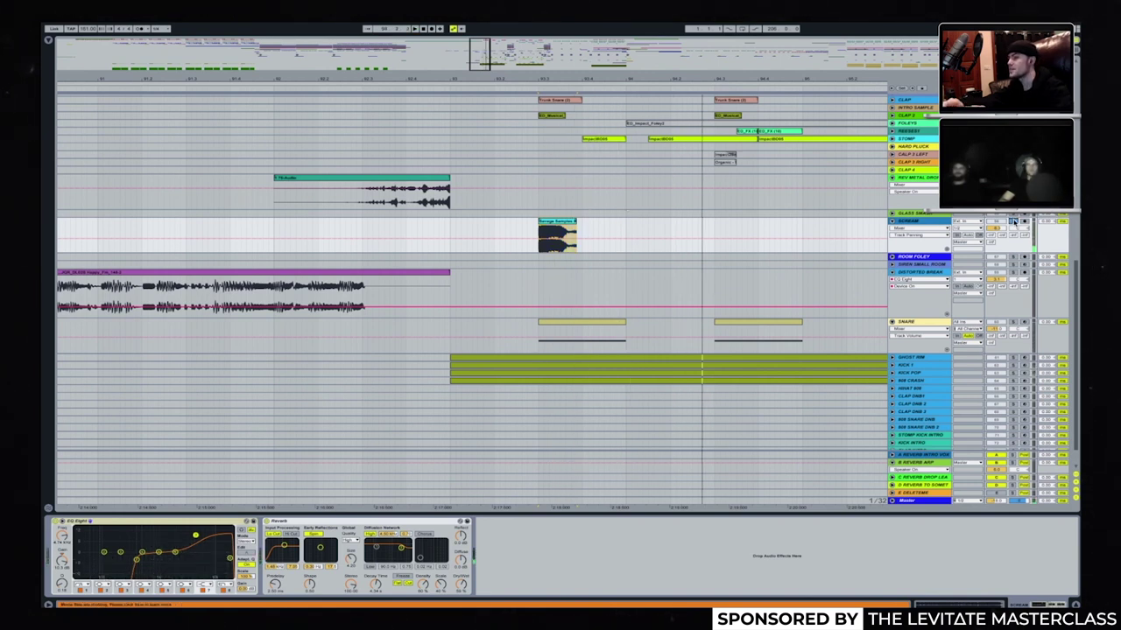
scroll(575, 252, "down", 2)
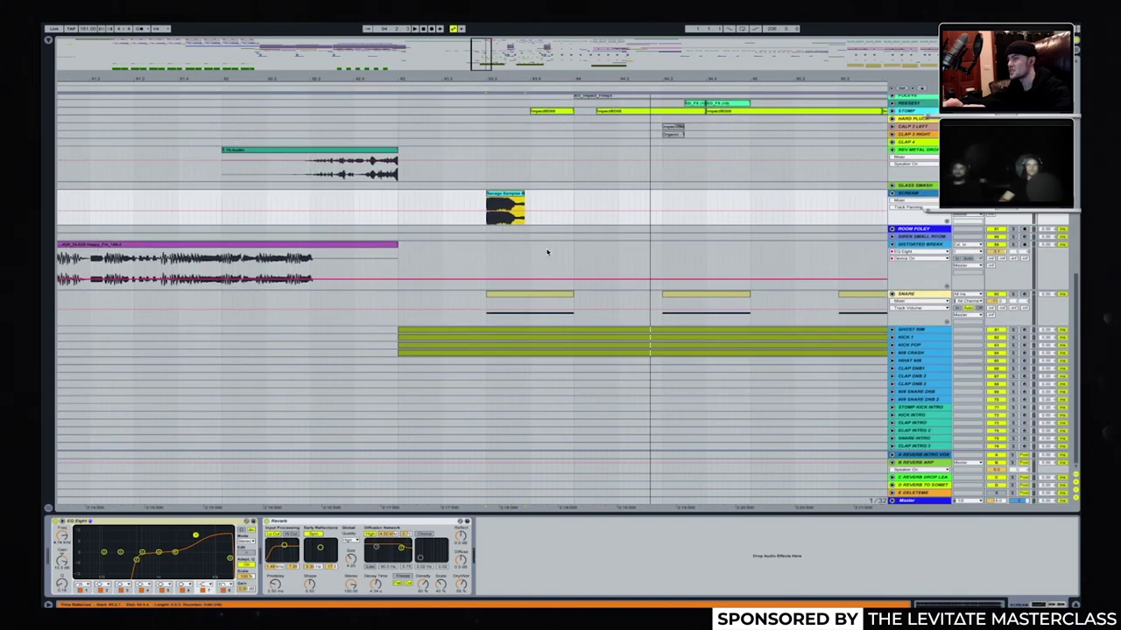
Select the LEAD VOX DROP clip at the end of the chopped SHATTER clips and play the drop from there.
scroll(547, 252, "up", 6)
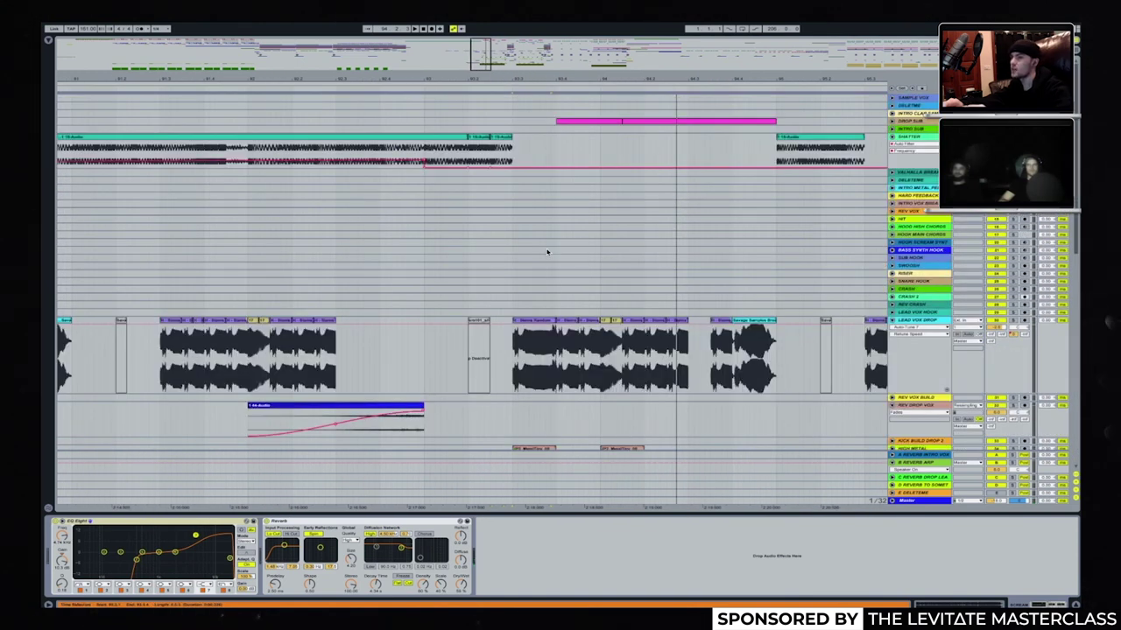
scroll(548, 252, "left", 1)
scroll(516, 265, "down", 5)
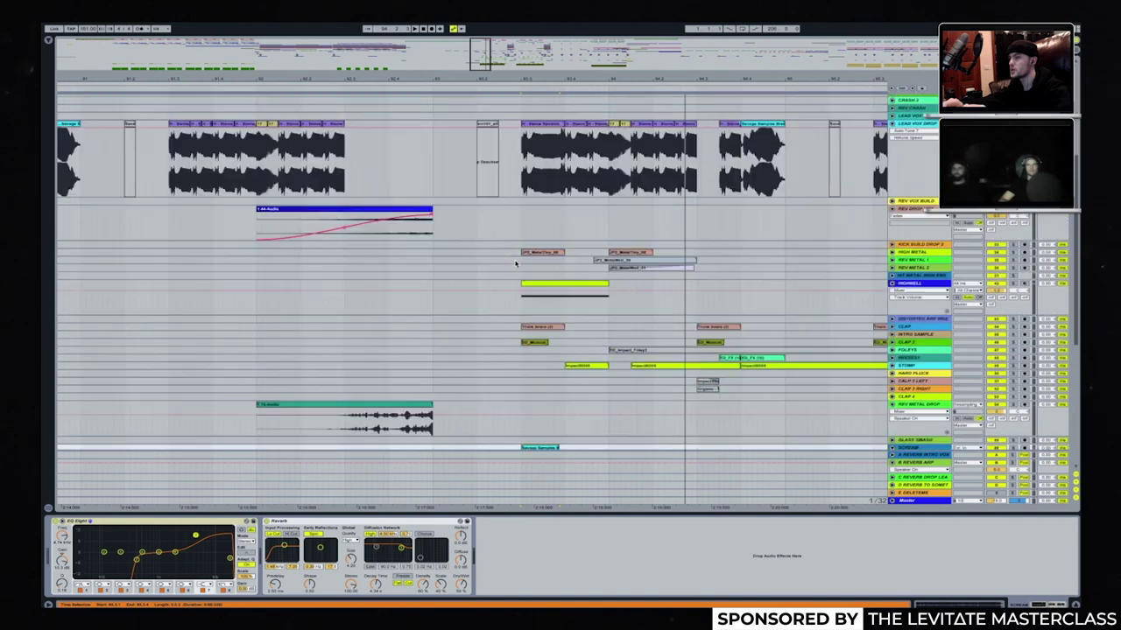
scroll(515, 266, "up", 5)
scroll(643, 106, "left", 2)
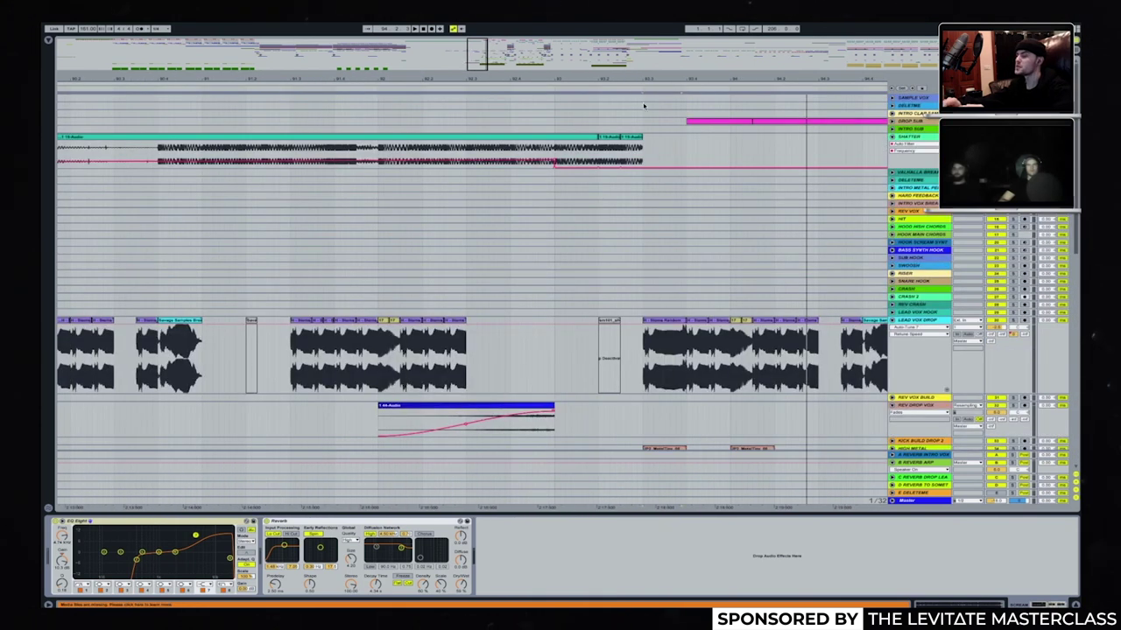
scroll(675, 267, "right", 2)
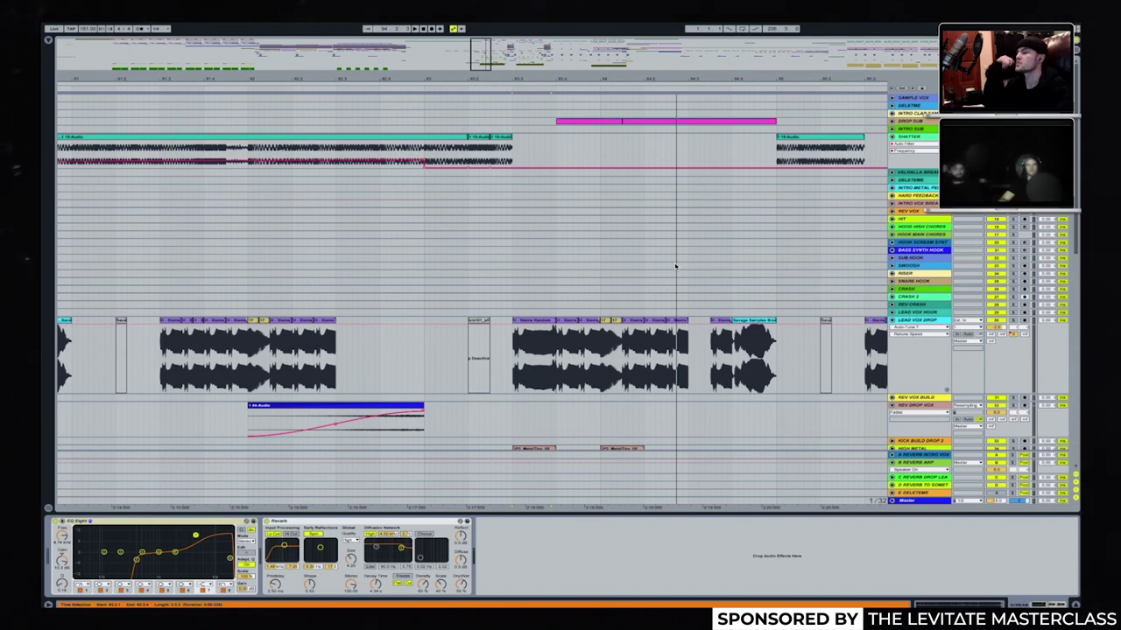
left_click(530, 321)
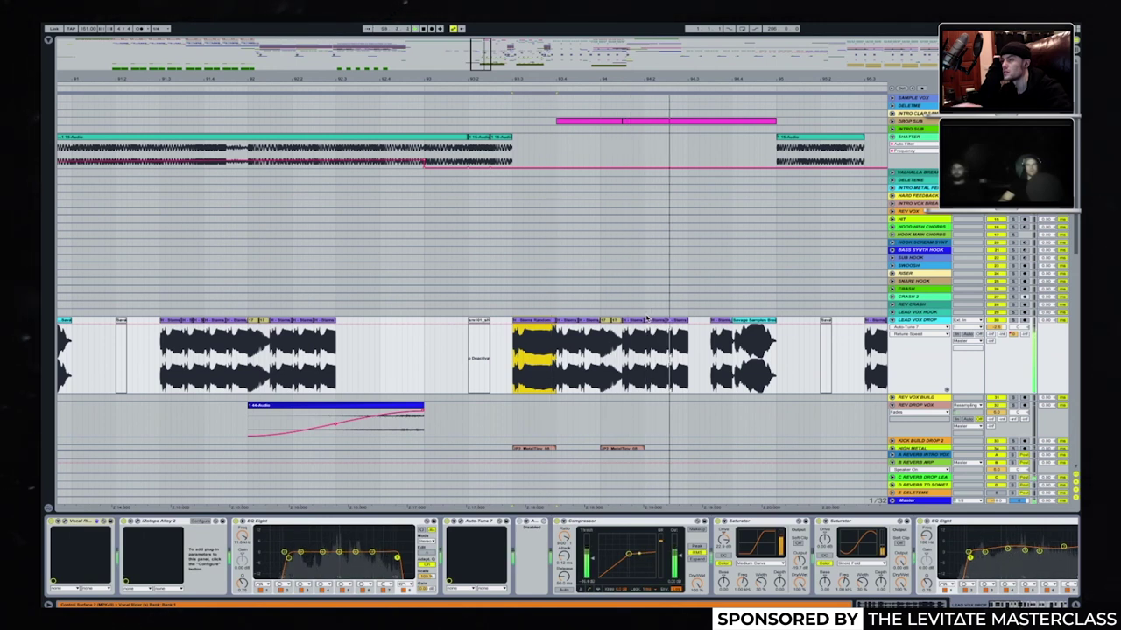
scroll(666, 207, "down", 5)
scroll(666, 206, "up", 10)
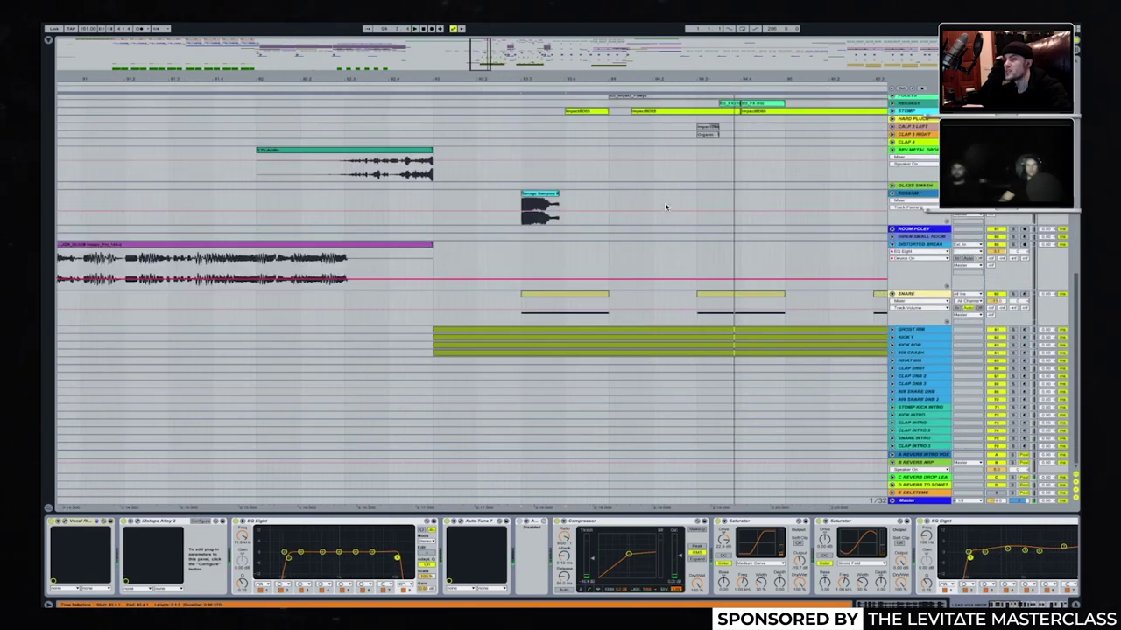
Expand the GHOST RIM, KICK 1, KICK POP and adjacent crash tracks to examine their patterns in the drop.
scroll(829, 348, "down", 10)
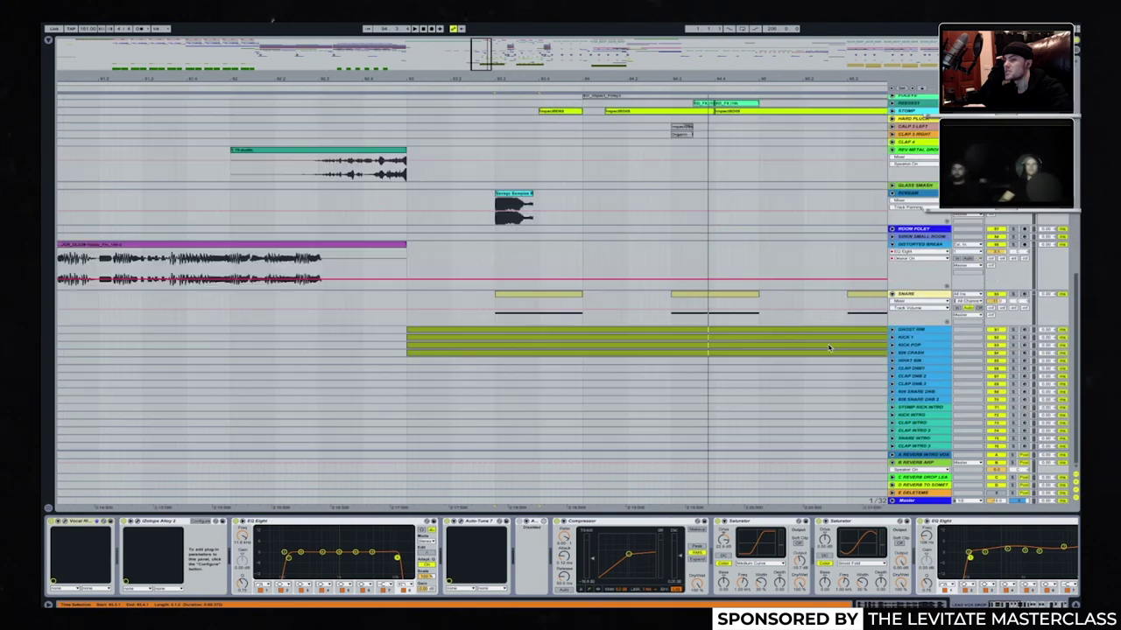
left_click(927, 482)
left_click(893, 332)
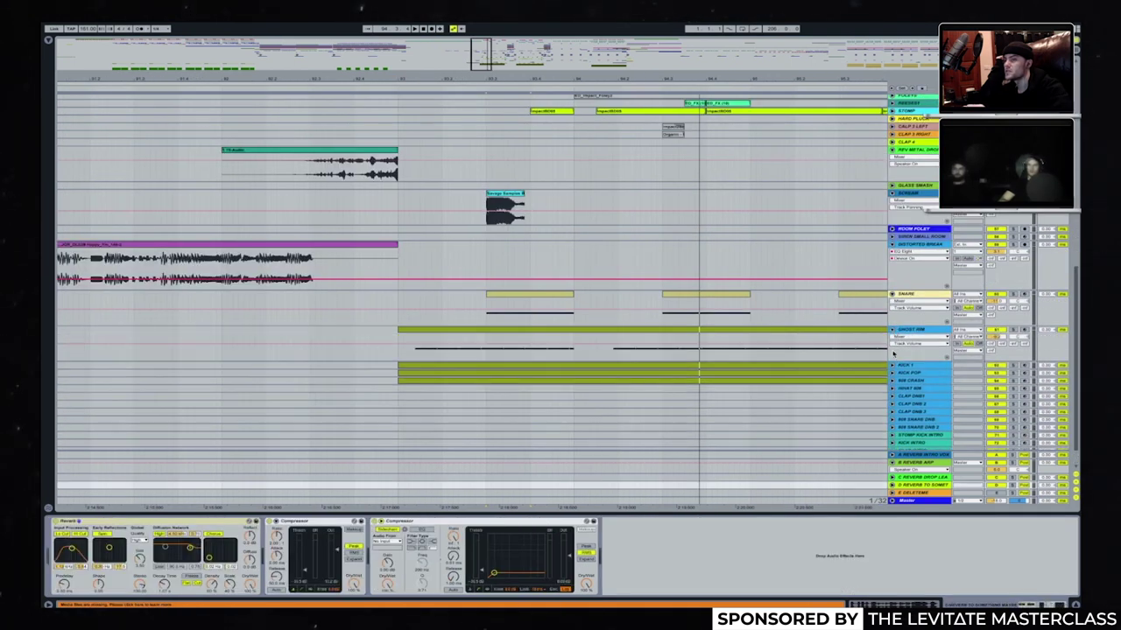
left_click(893, 367)
left_click(893, 402)
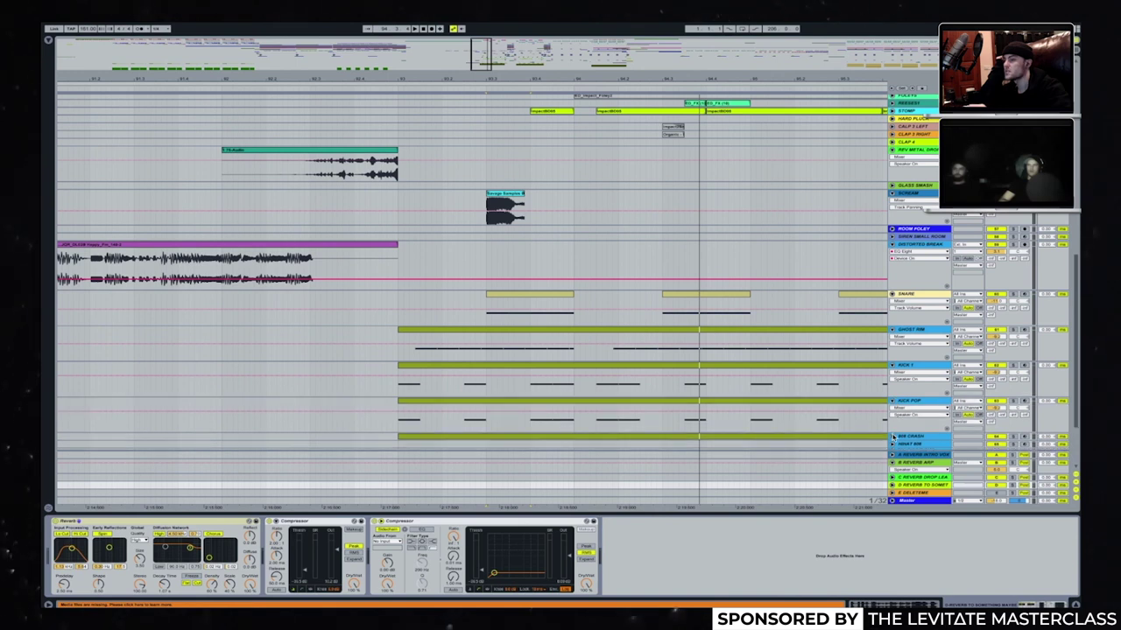
left_click(893, 444)
scroll(659, 333, "down", 1)
scroll(659, 334, "down", 4)
scroll(660, 334, "left", 2)
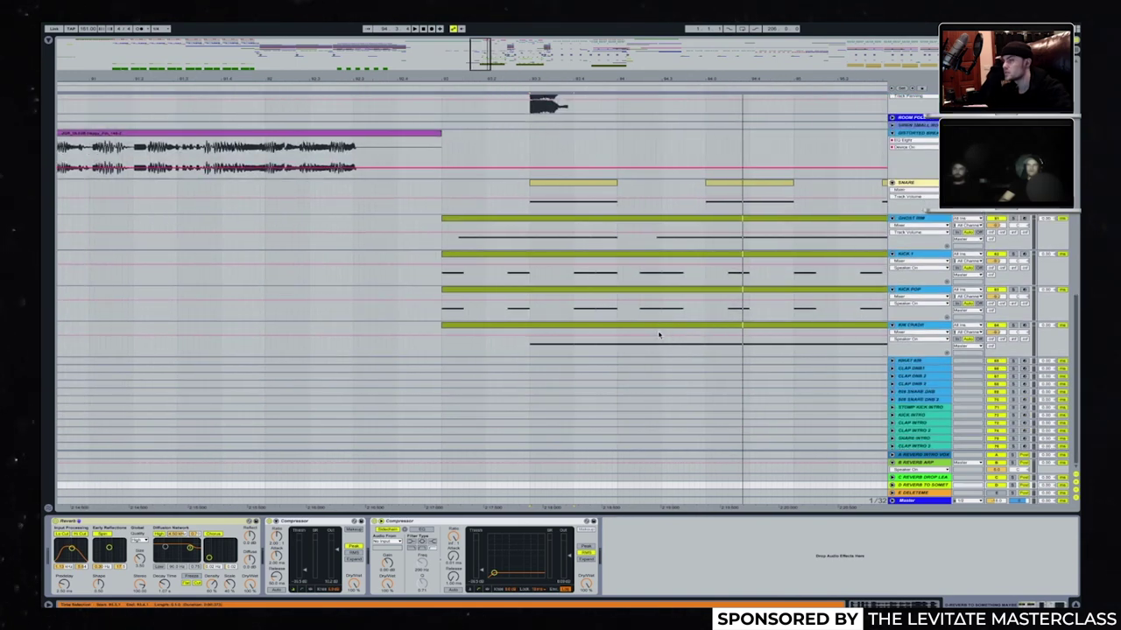
Select the KICK 1 clip in the drop and show the track's drum rack and EQ.
scroll(660, 334, "up", 1)
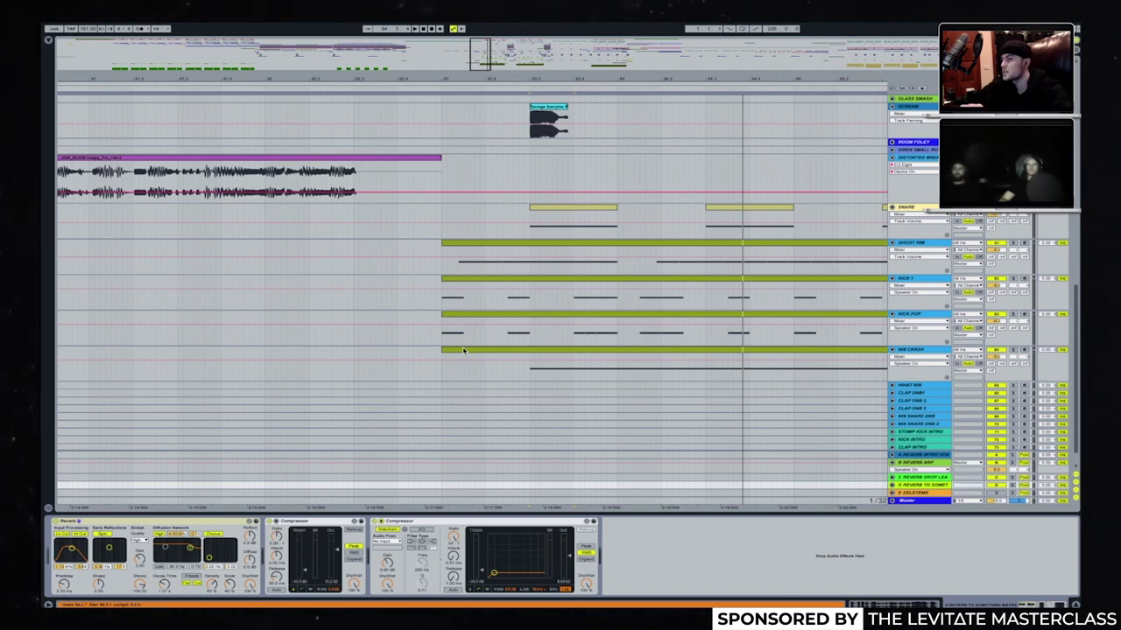
left_click(462, 285)
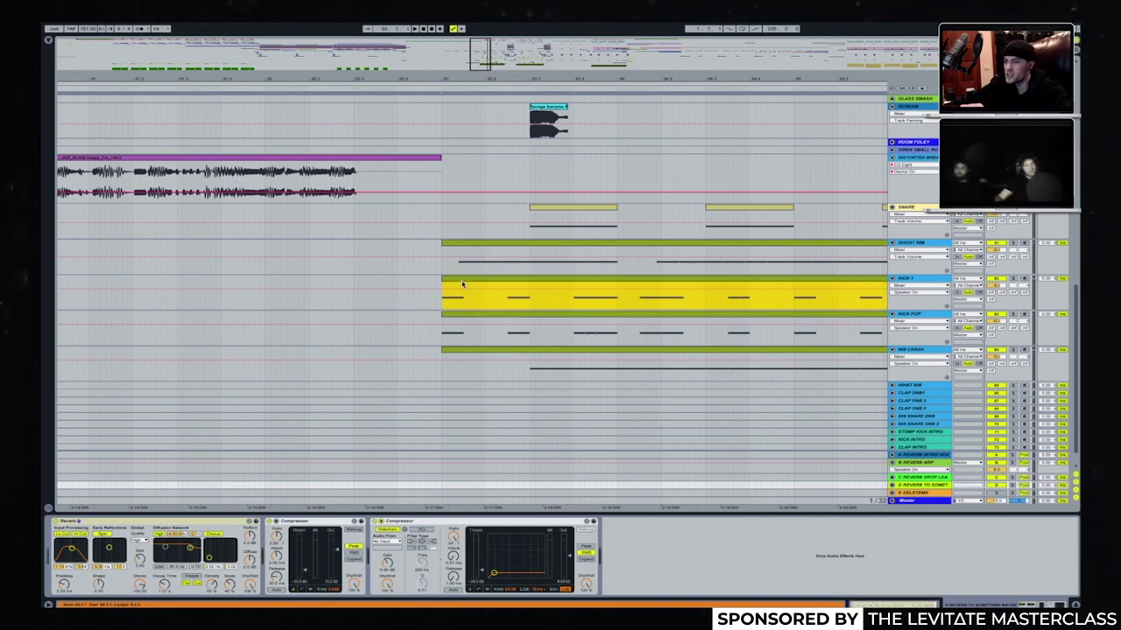
scroll(718, 346, "up", 3)
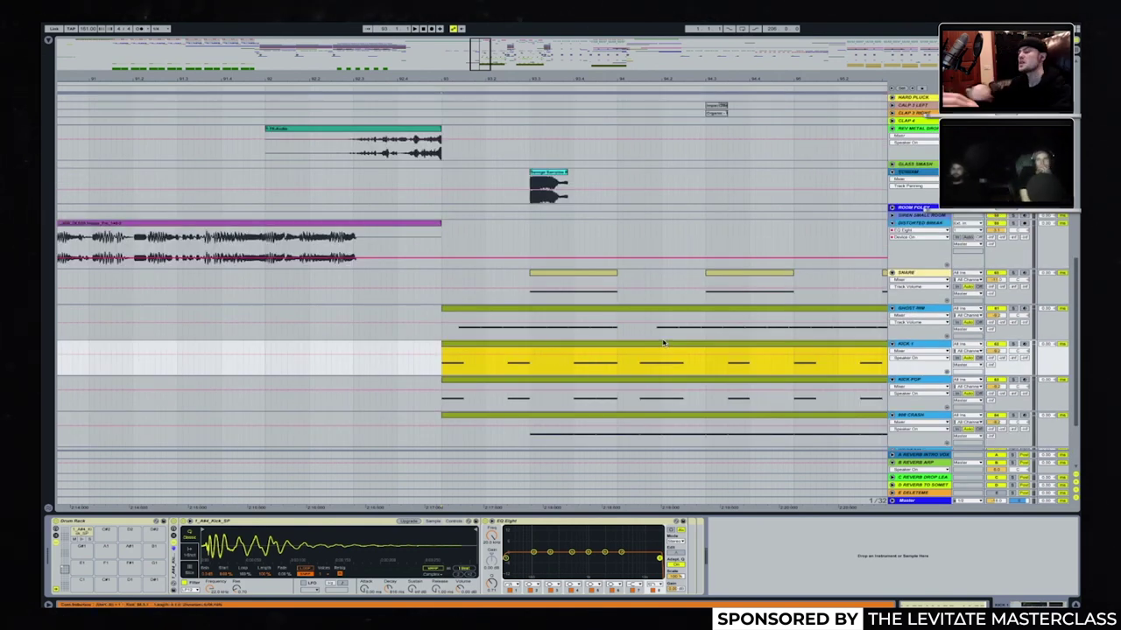
Replay the drop with all its layers from the long LEAD VOX DROP clip that follows the short pickup clip.
scroll(662, 343, "up", 12)
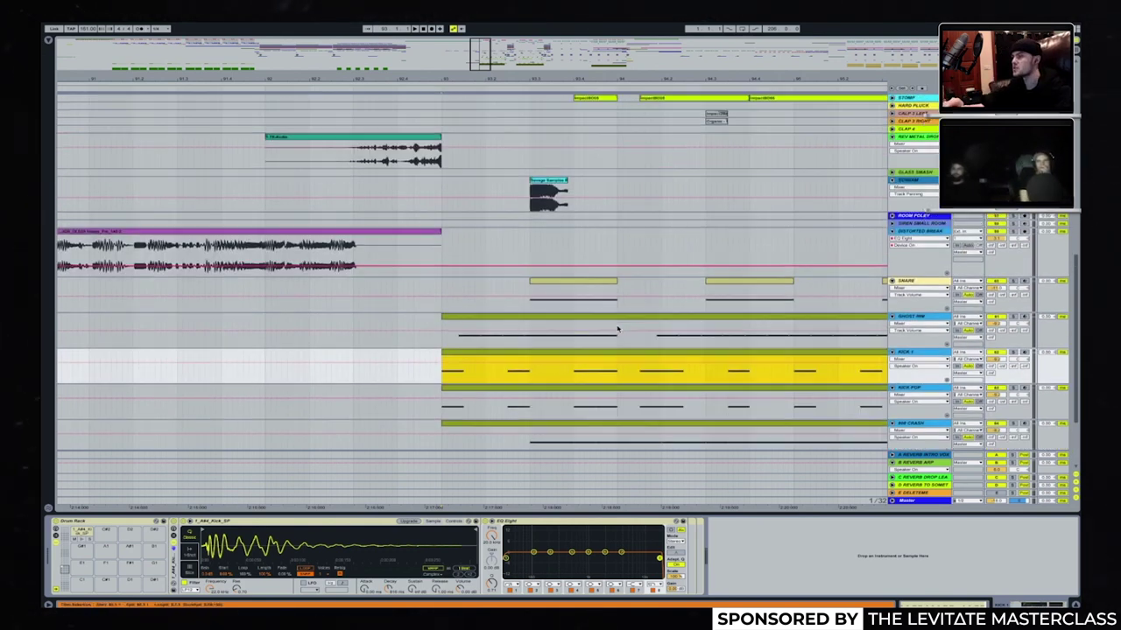
left_click(560, 172)
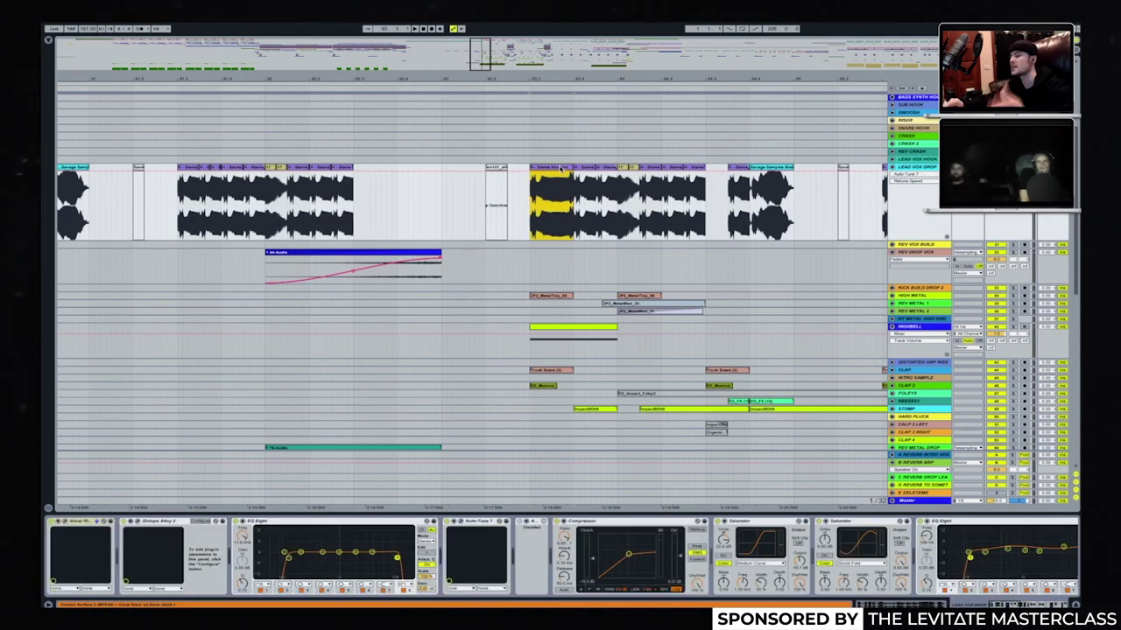
key("space")
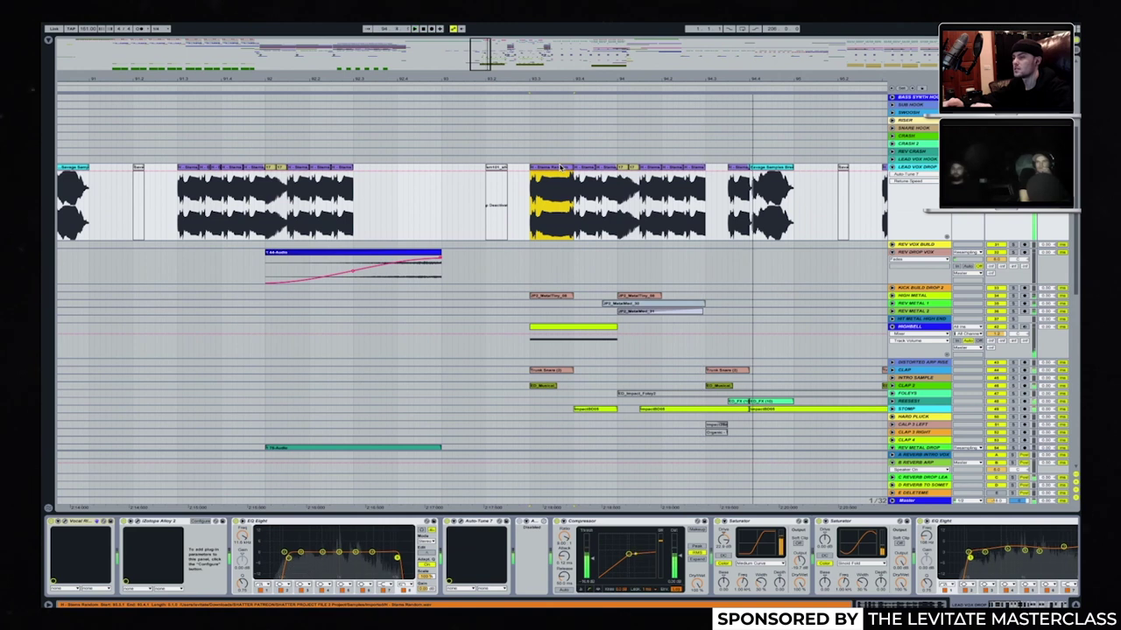
Inspect the MIDI notes of the KICK POP clip in the drop and show the track's device chain.
scroll(560, 170, "down", 10)
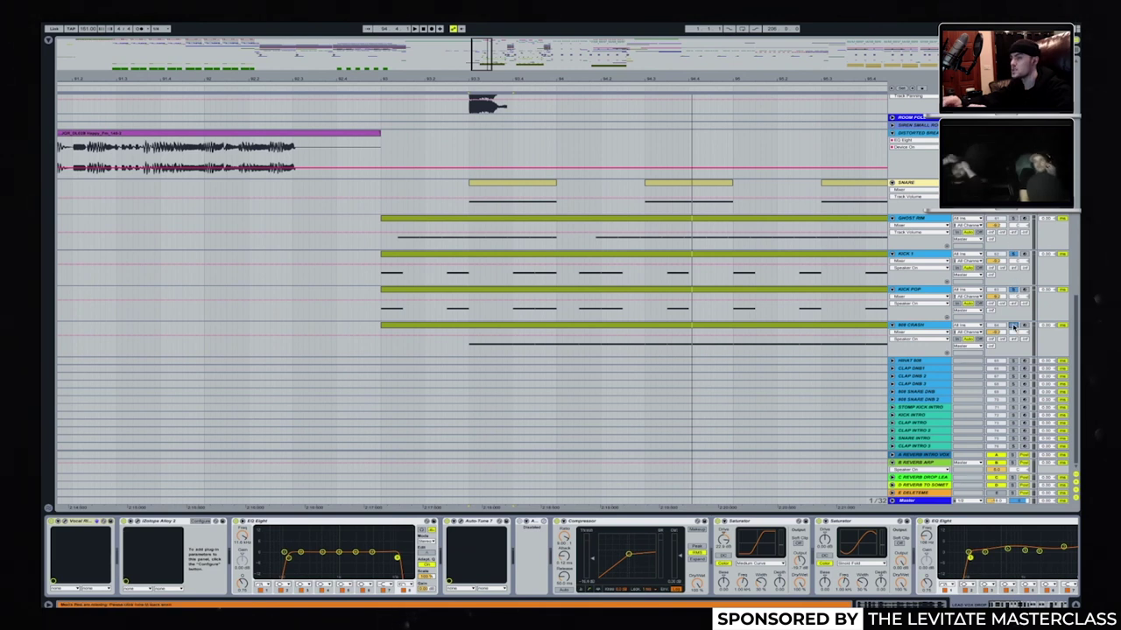
double_click(611, 292)
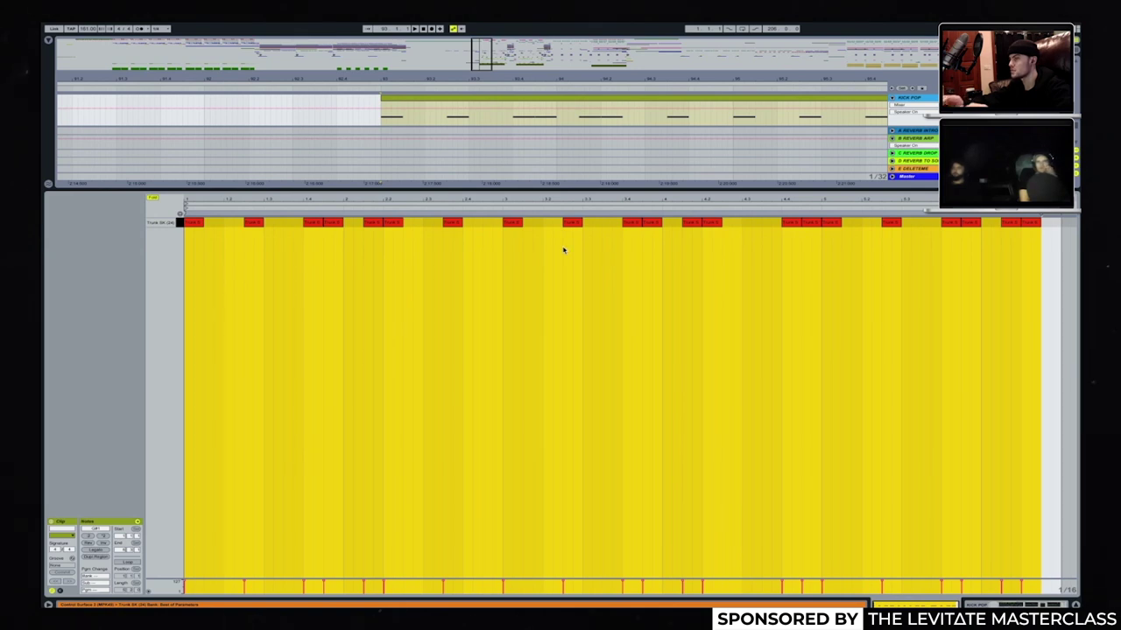
double_click(611, 189)
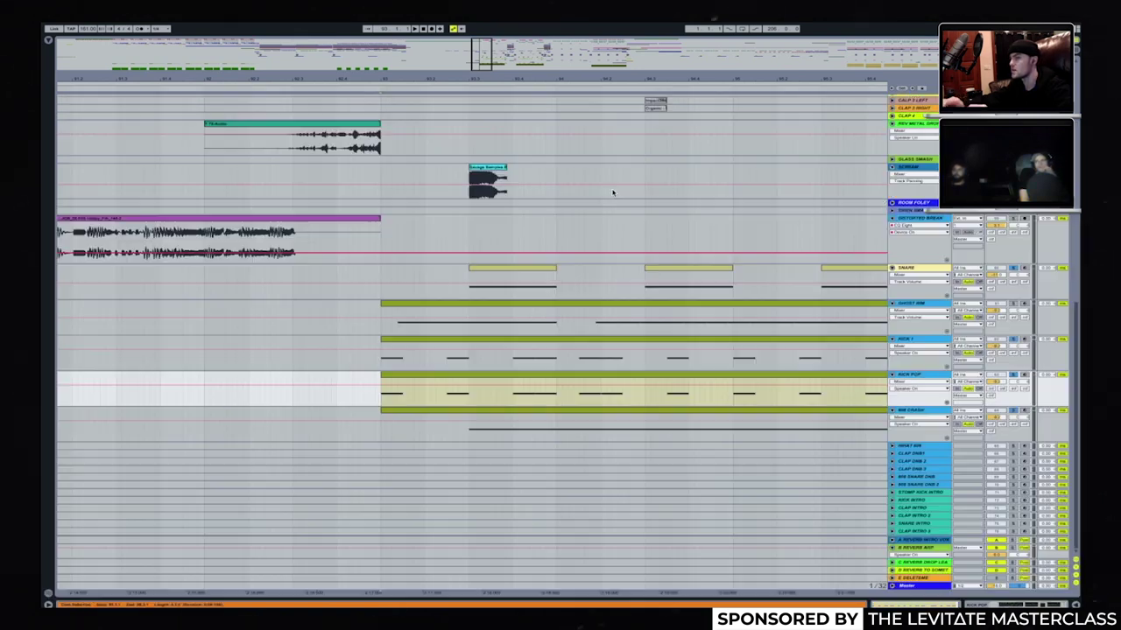
double_click(915, 375)
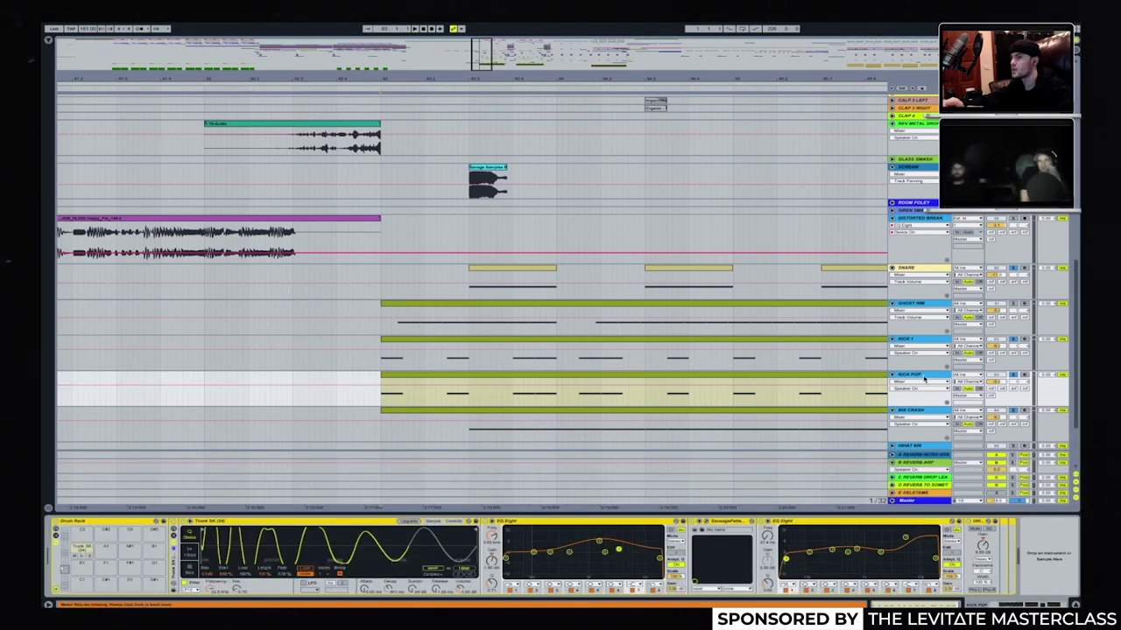
Show the KICK 1 track's drum rack and EQ again and play the kick in the drop.
left_click(902, 342)
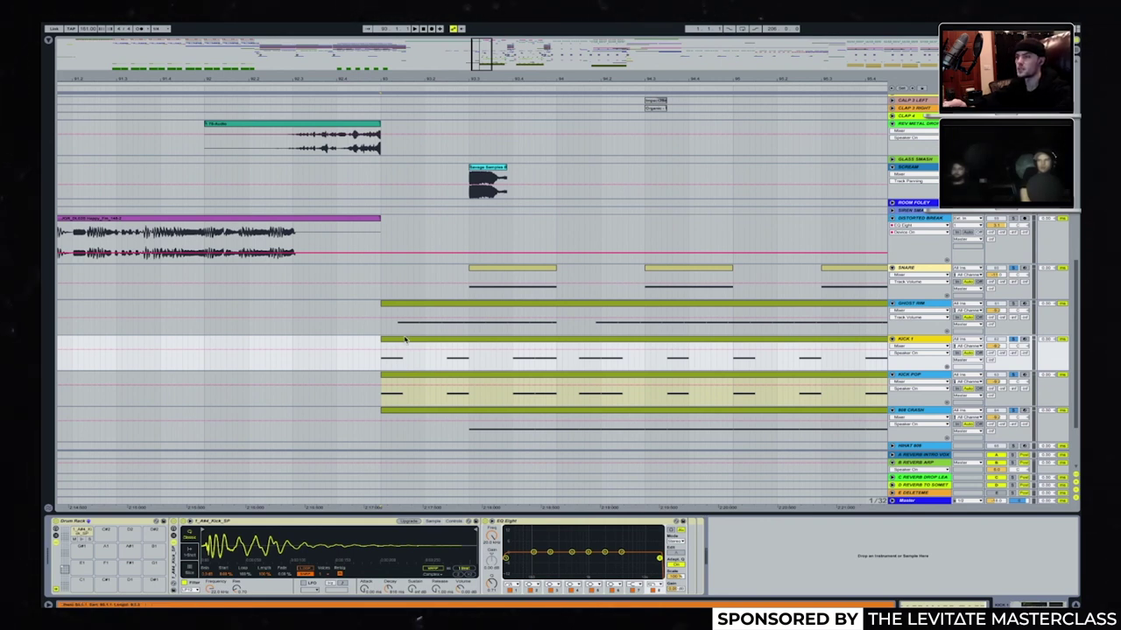
key("space")
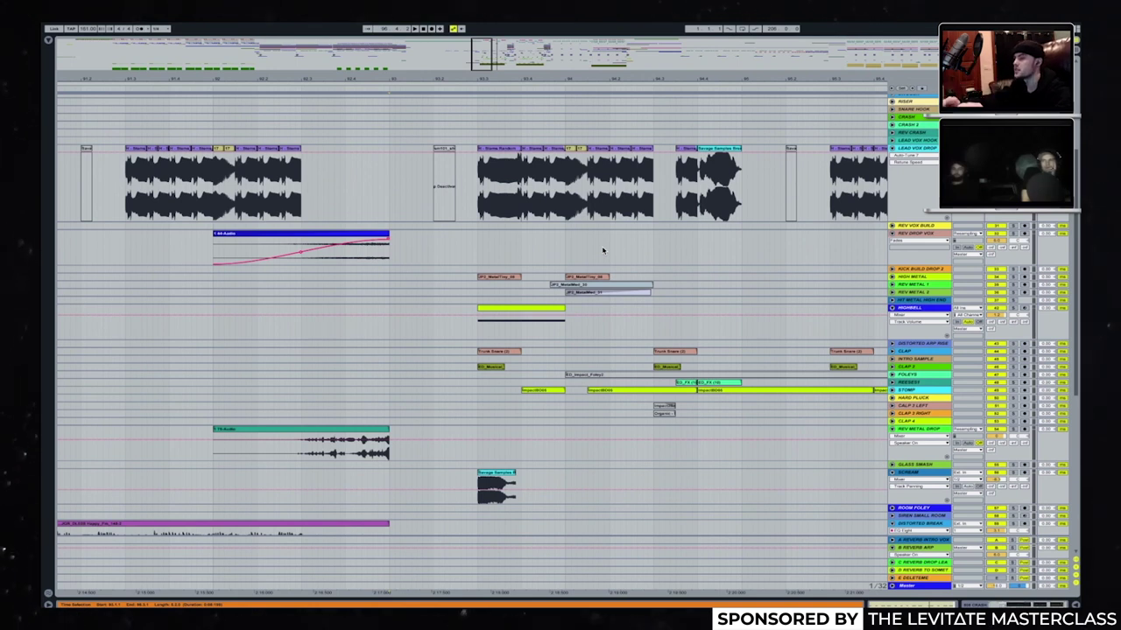
Select the first CLAP clip in the drop, and expand REV METAL 2, REV METAL 1 and HIGH METAL to examine their waveforms.
scroll(482, 304, "up", 5)
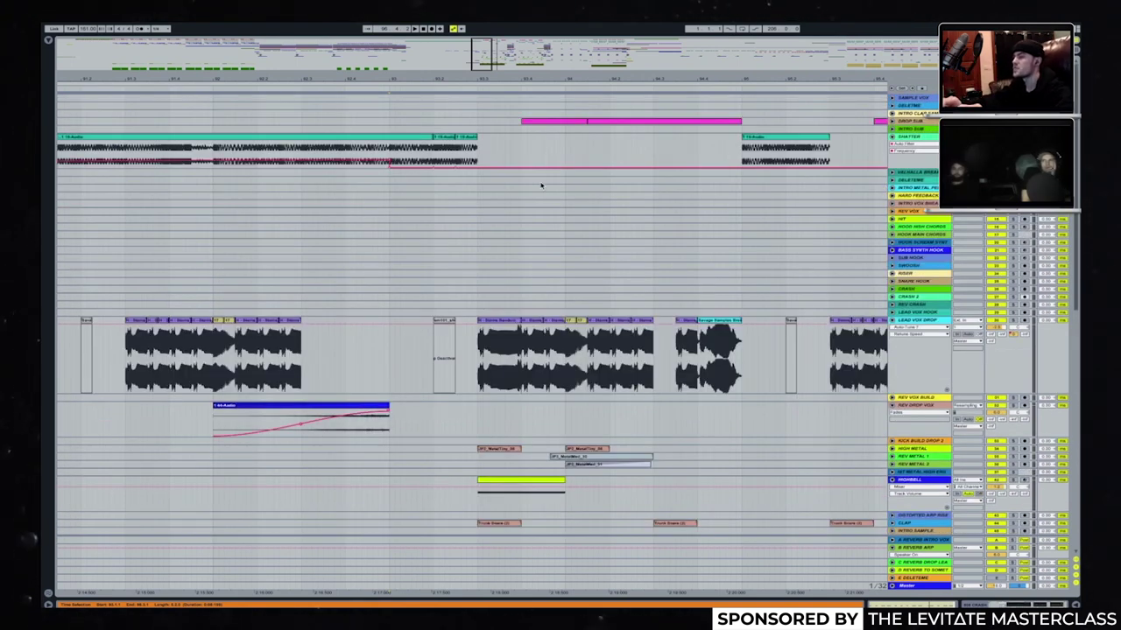
scroll(541, 186, "down", 6)
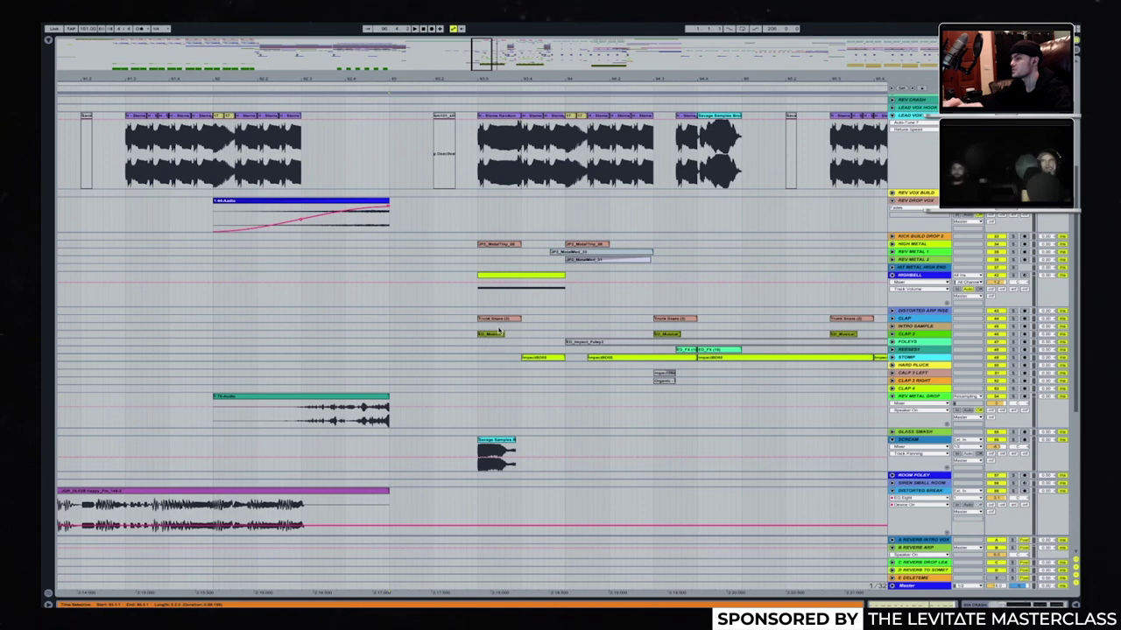
left_click(499, 322)
scroll(500, 323, "up", 6)
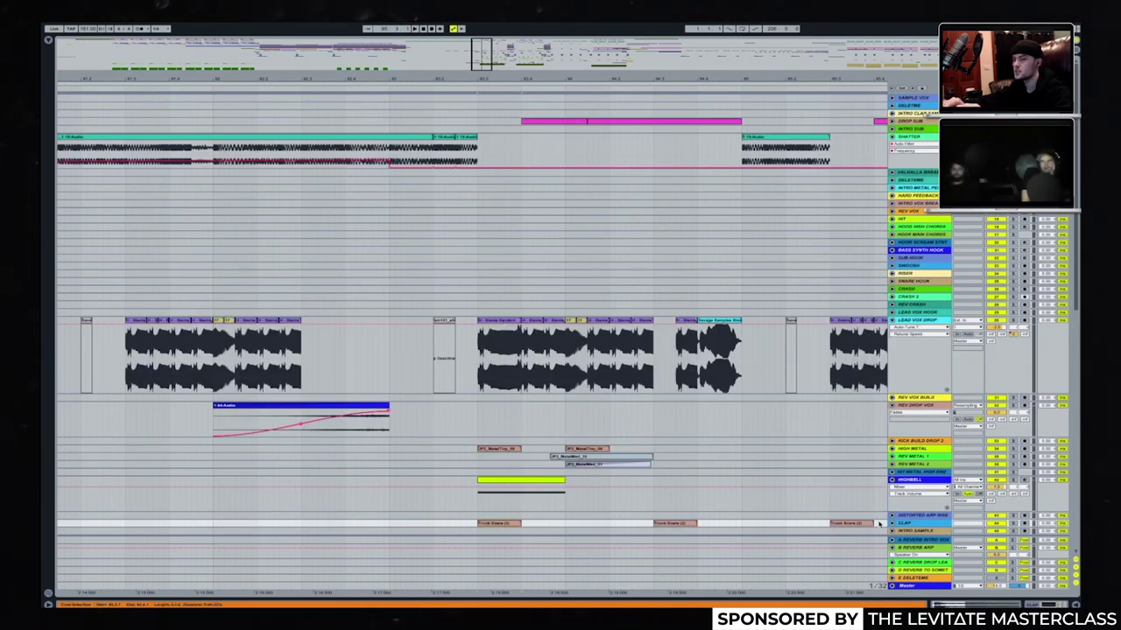
left_click(620, 465)
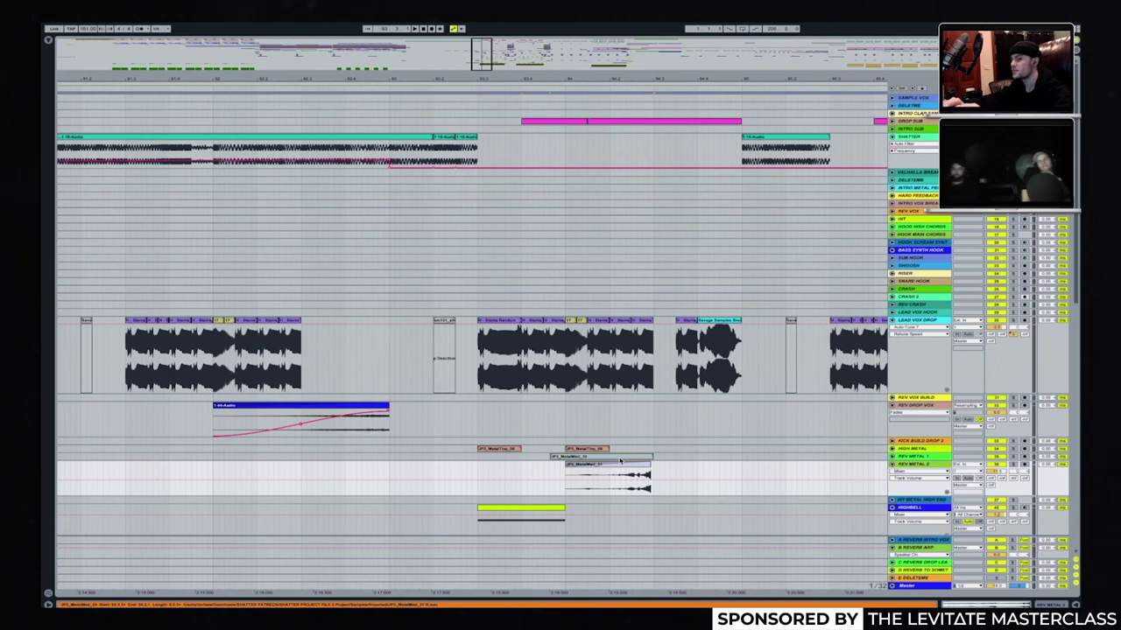
left_click(683, 456)
left_click(892, 456)
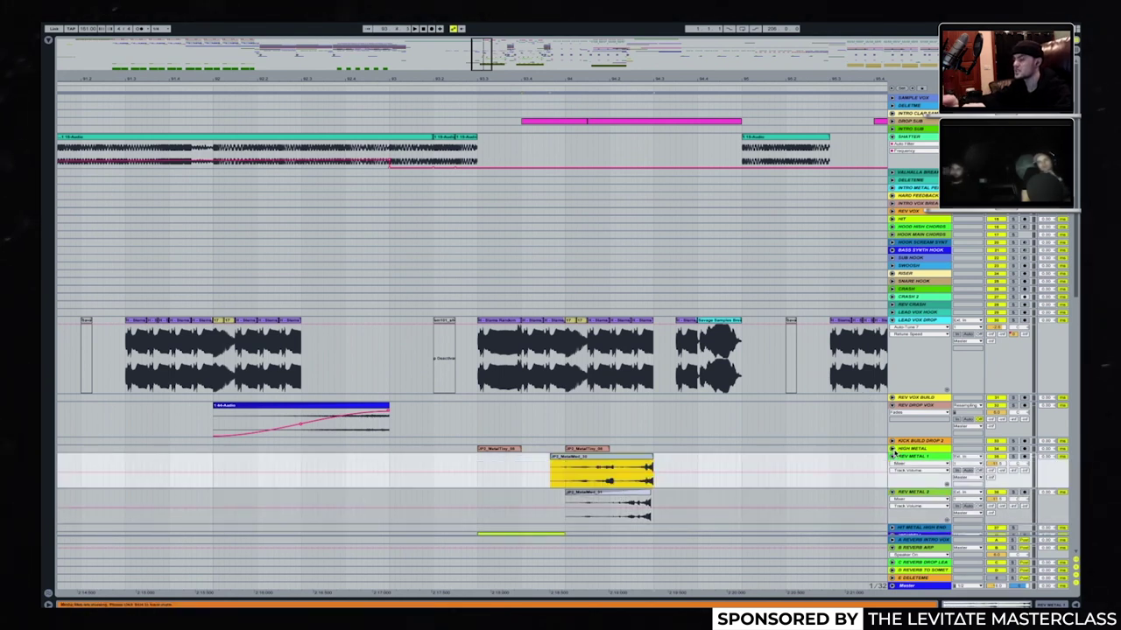
Expand the DROP SUB track, select its first clip in the drop and show the track's device chain.
scroll(716, 456, "down", 5)
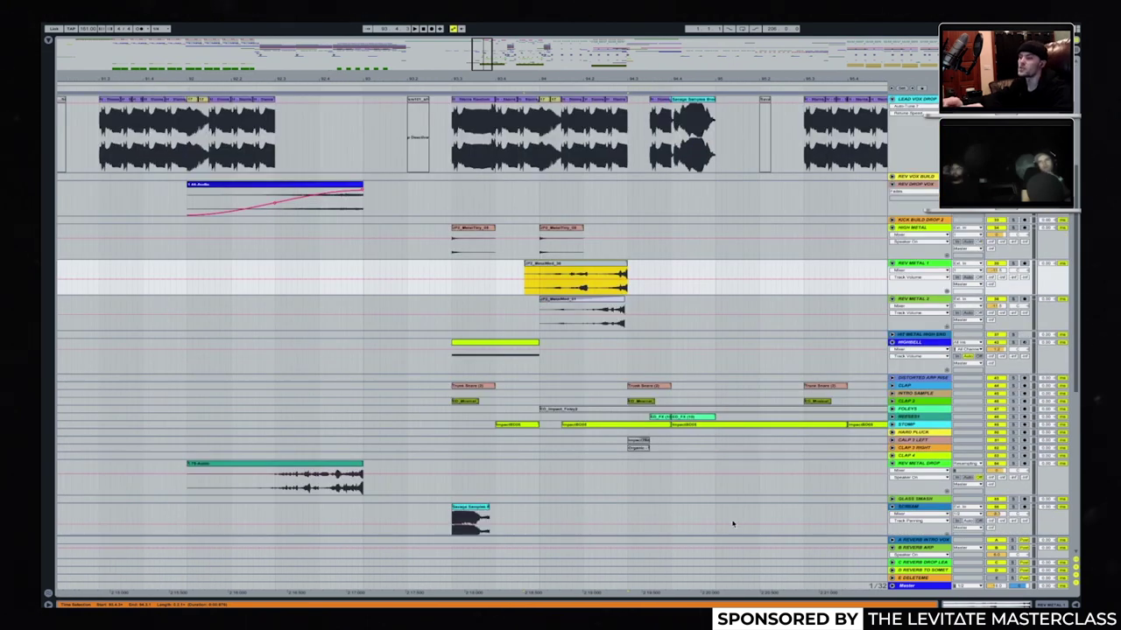
scroll(778, 446, "up", 5)
left_click(896, 122)
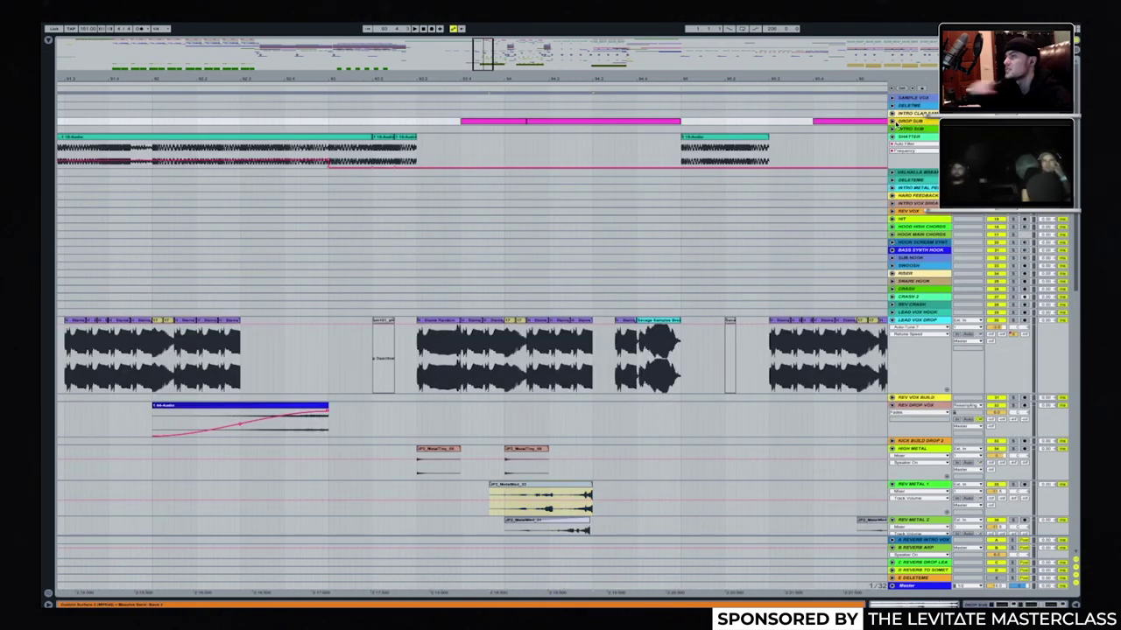
left_click(893, 120)
left_click(513, 125)
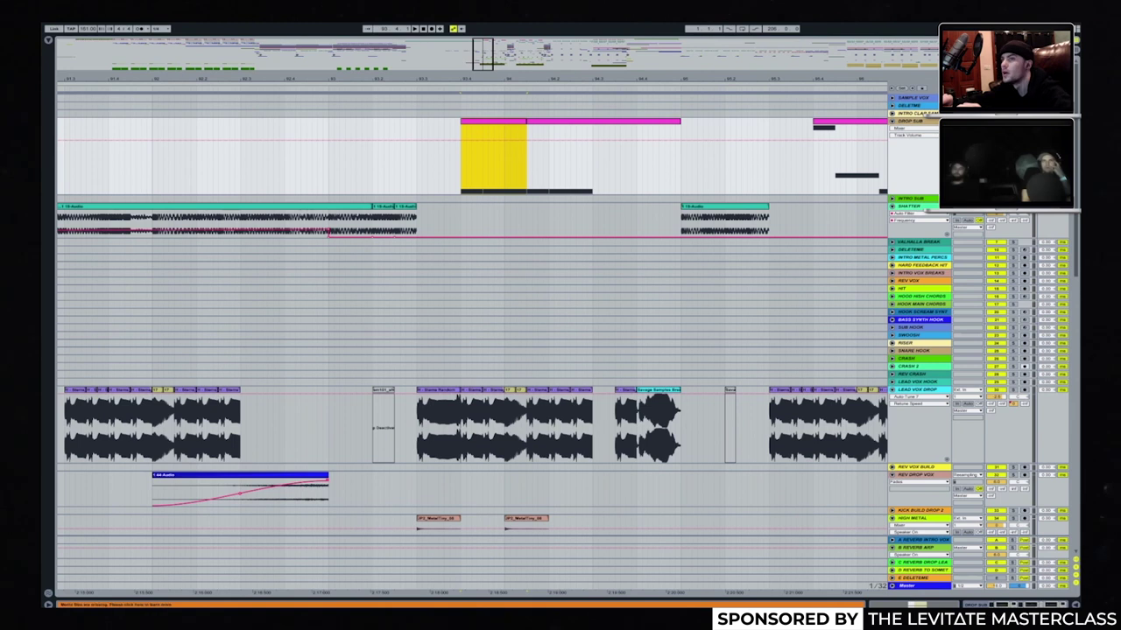
double_click(911, 123)
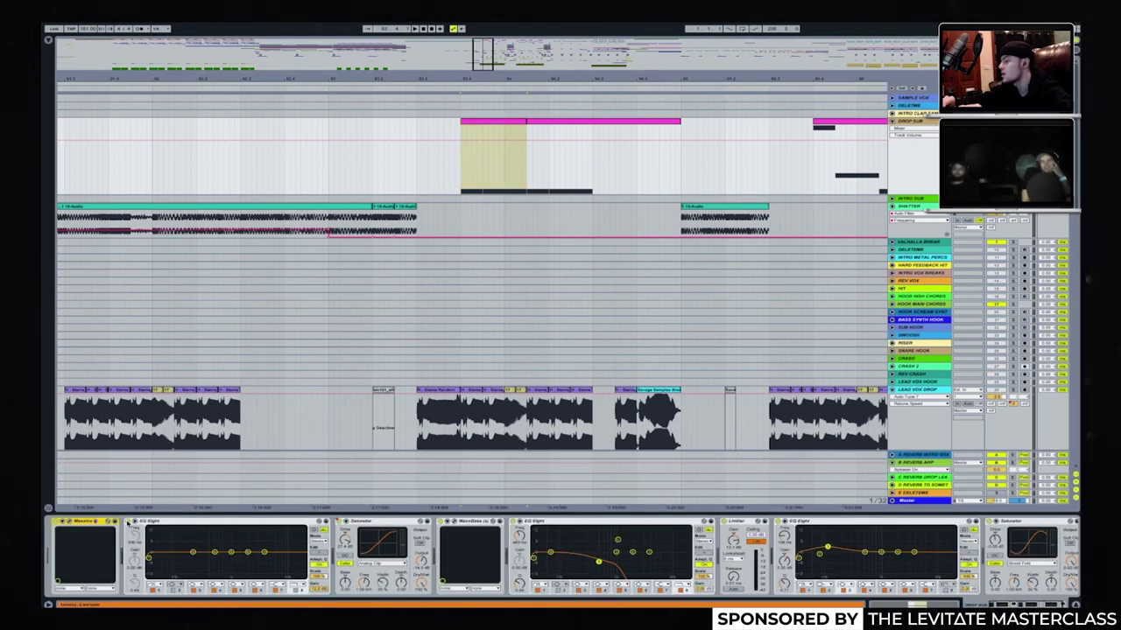
Bypass and re-enable the first EQ Eight on DROP SUB, playing the sub to hear it.
left_click(129, 522)
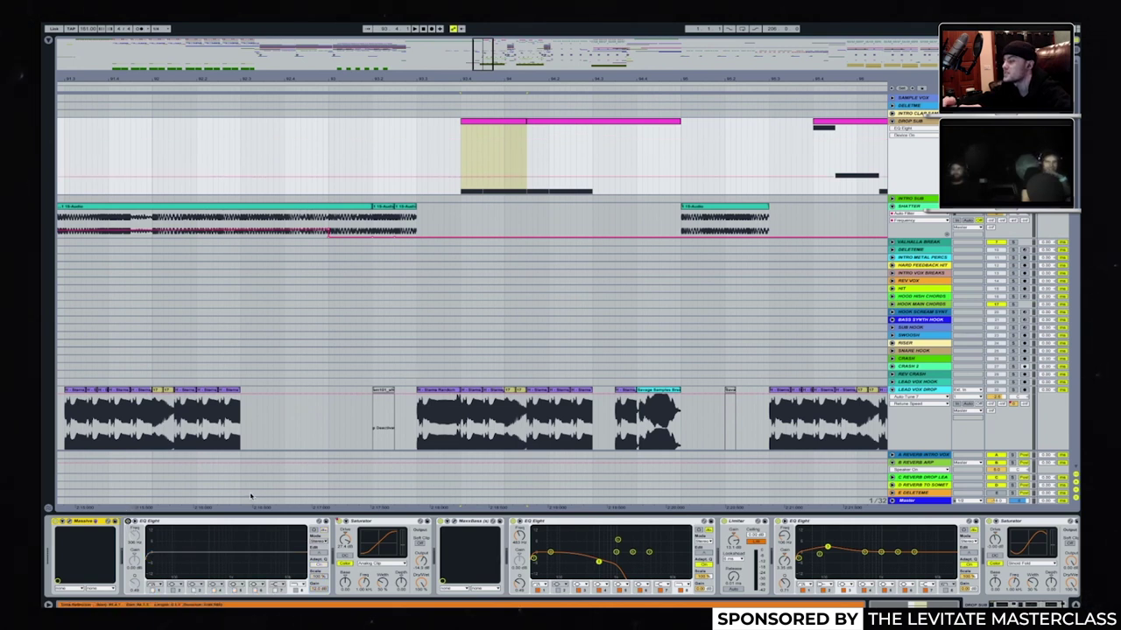
left_click(129, 522)
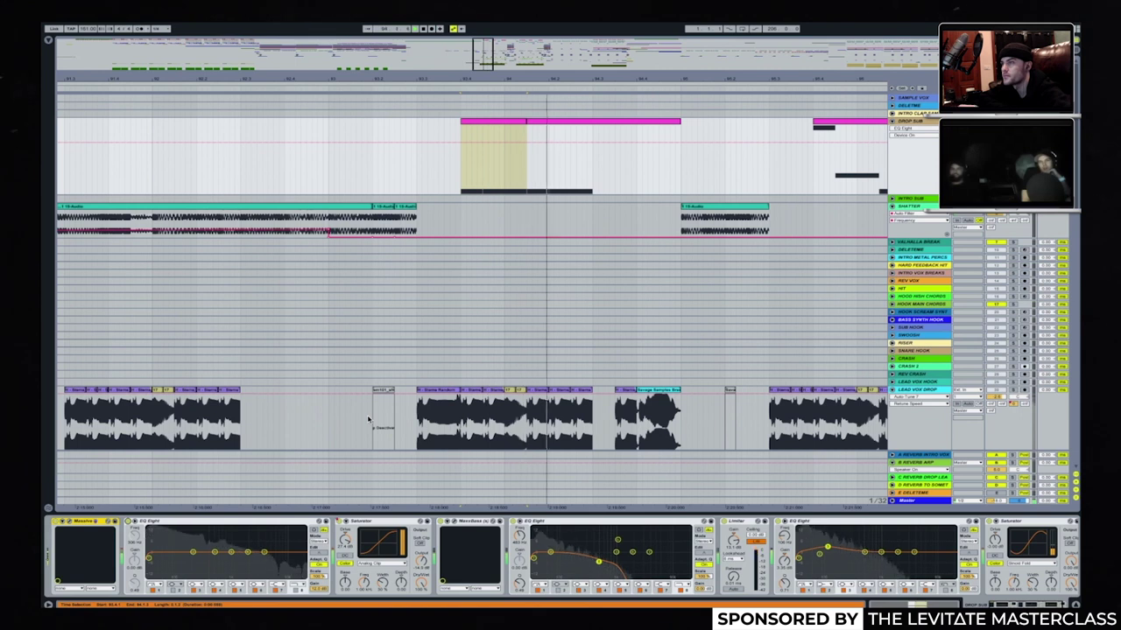
Inspect the settings of the Massive synth and the MaxxBass plug-in on the DROP SUB track, closing each window after viewing.
left_click(73, 523)
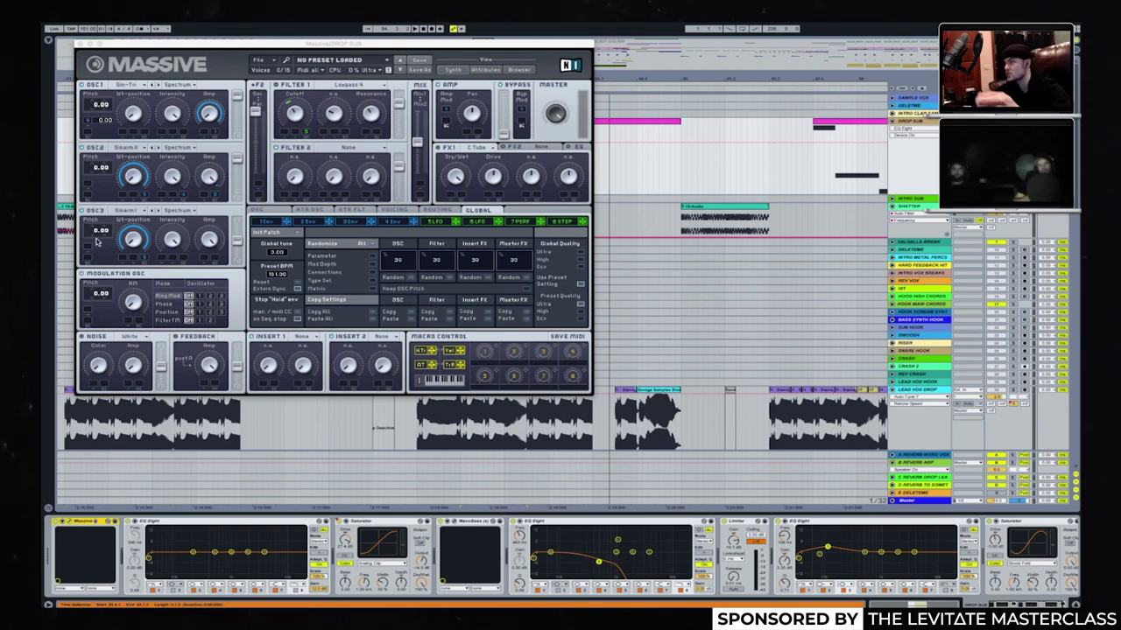
left_click(81, 44)
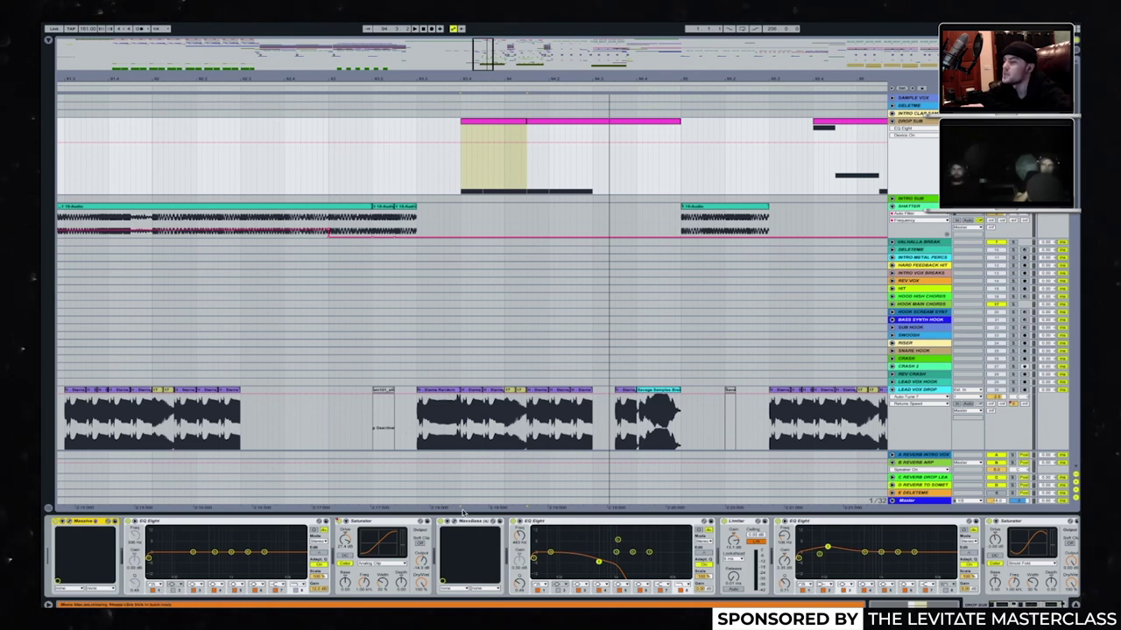
left_click(442, 567)
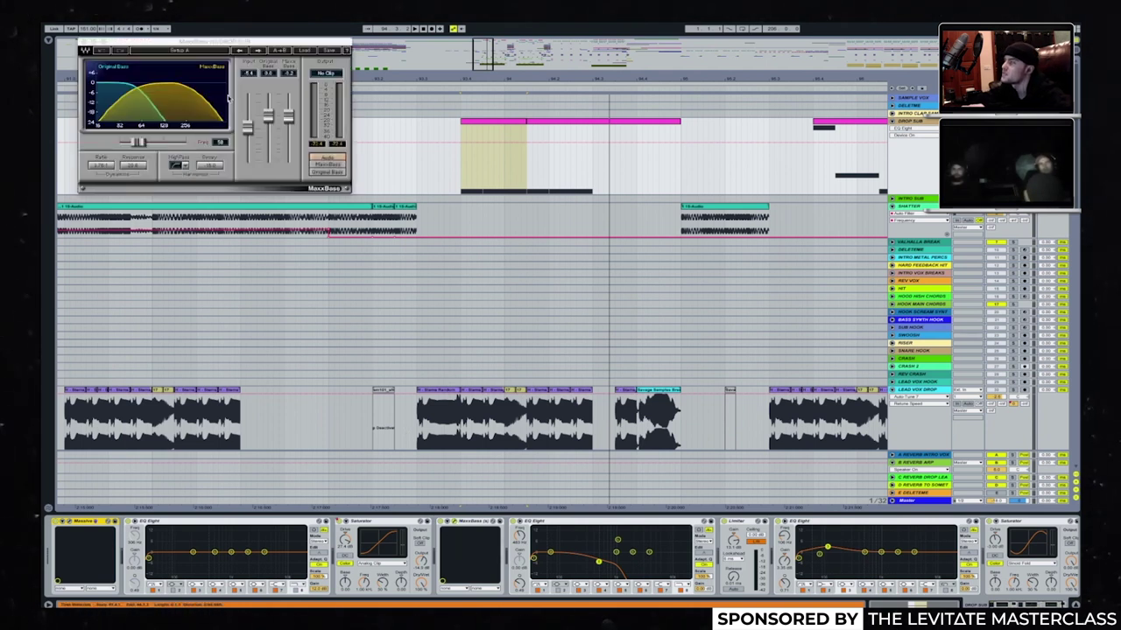
left_click(488, 562)
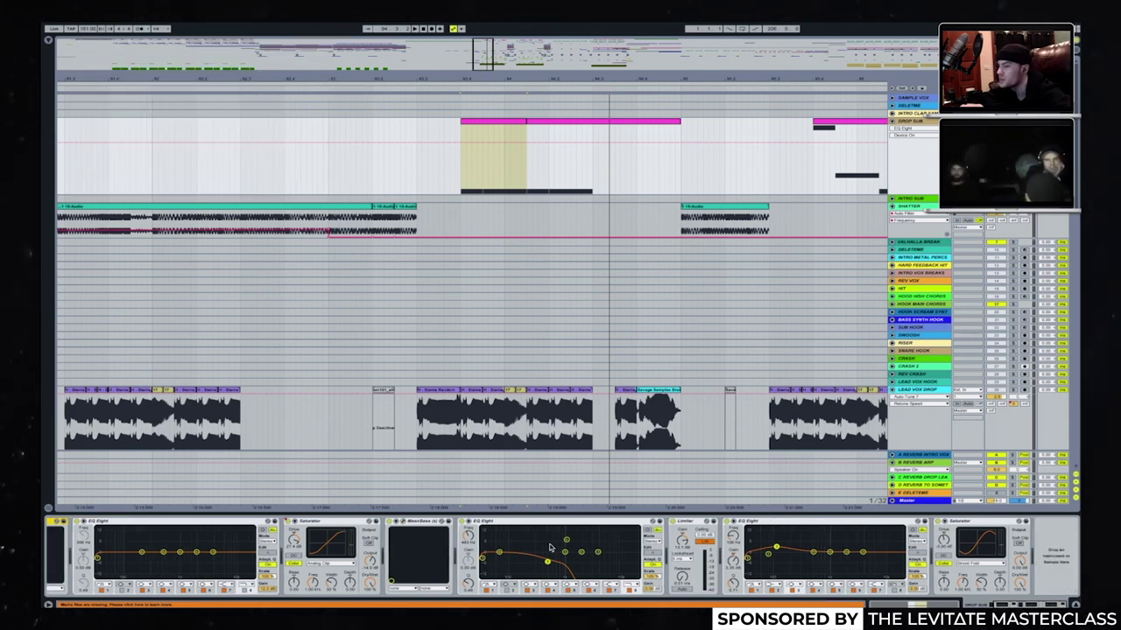
Bypass the EQ Eight after MaxxBass and the first EQ Eight on DROP SUB, re-enable both and play the sub.
left_click(465, 522)
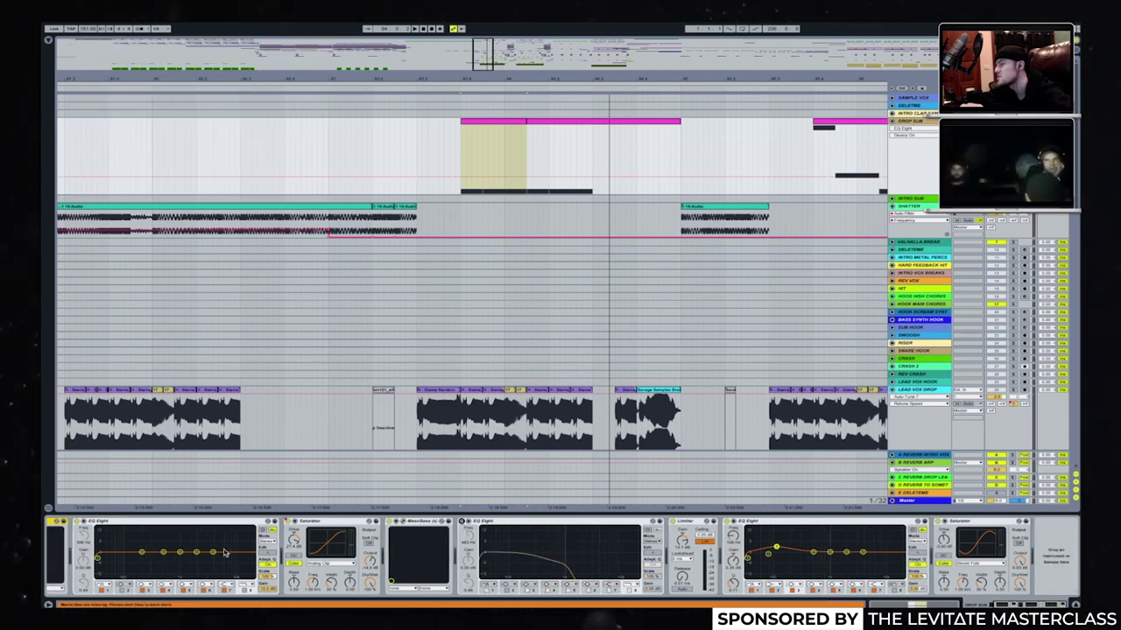
left_click(77, 520)
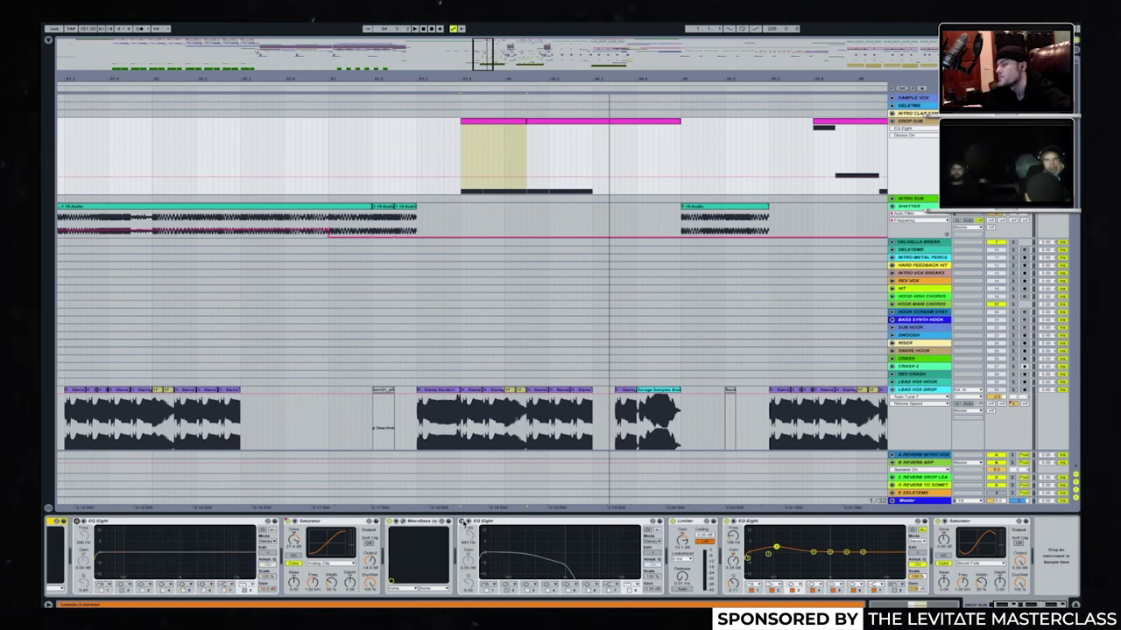
left_click(462, 522)
left_click(77, 521)
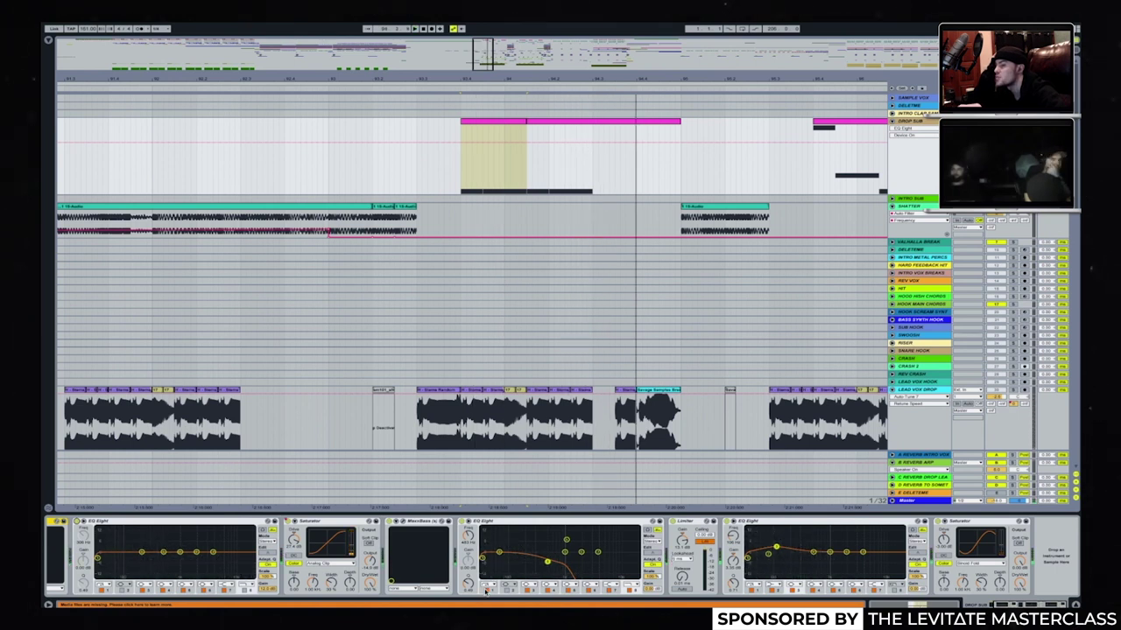
scroll(147, 567, "left", 2)
scroll(742, 556, "right", 2)
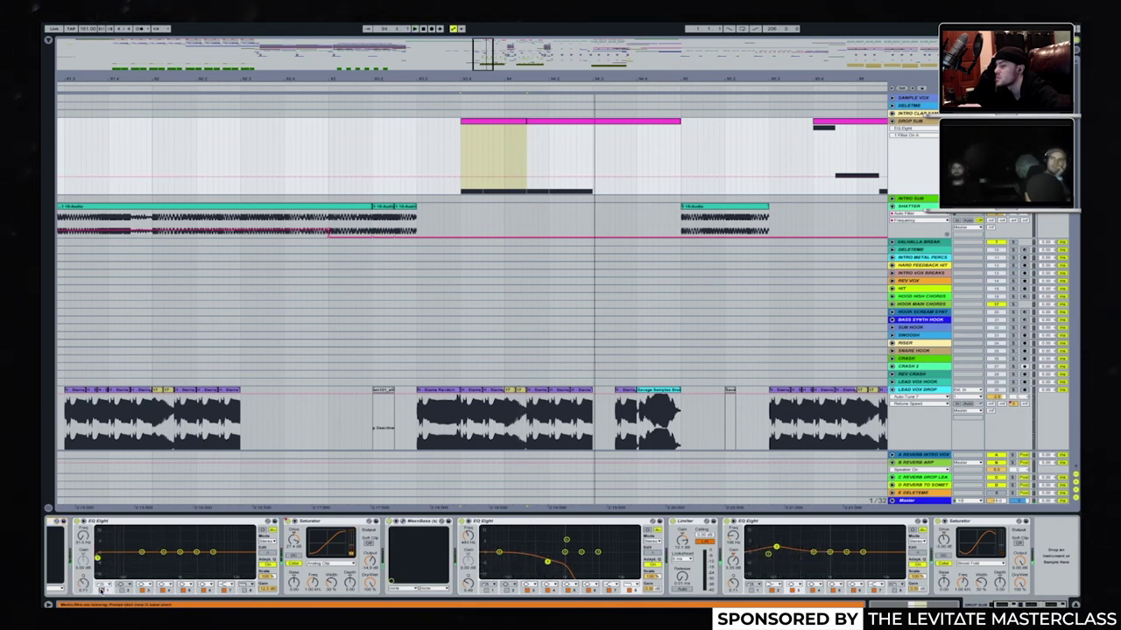
Examine how the sub, vocal, metal, bell, clap, stomp, scream, snare and ghost rim clips line up across the drop.
scroll(486, 236, "down", 10)
scroll(486, 237, "down", 15)
scroll(486, 236, "up", 10)
scroll(486, 237, "up", 15)
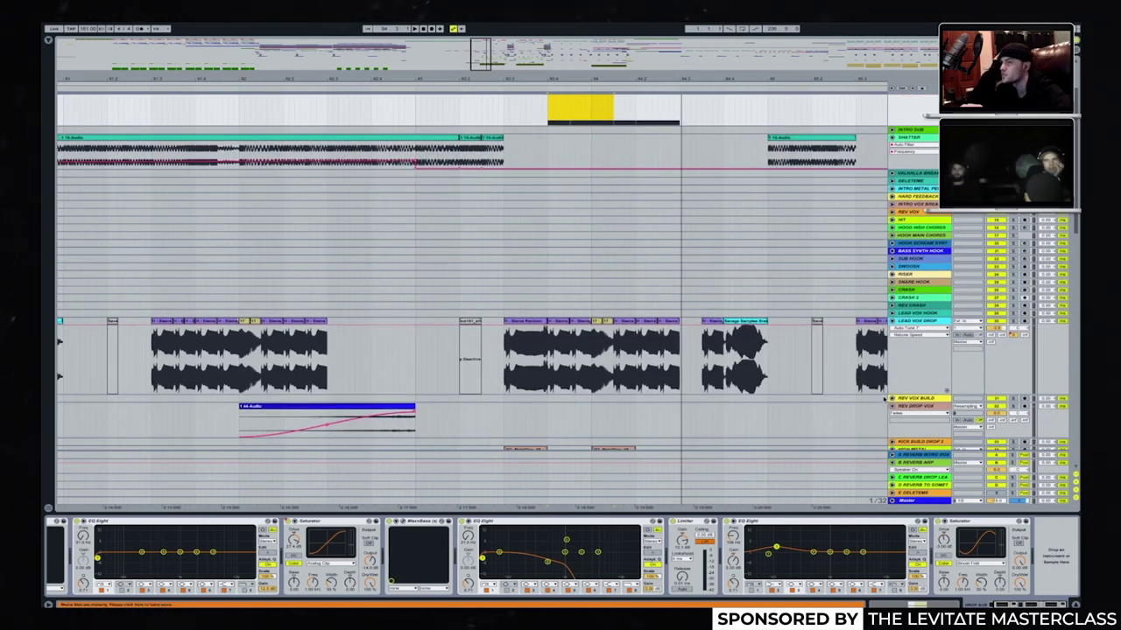
scroll(627, 196, "down", 5)
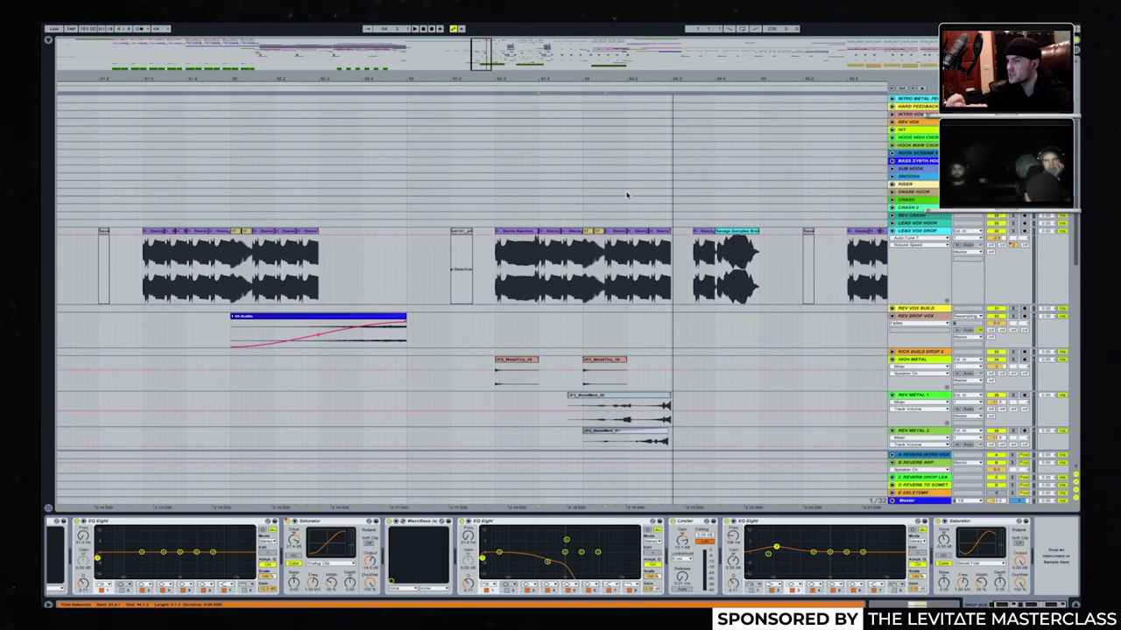
scroll(626, 196, "up", 5)
scroll(627, 196, "left", 3)
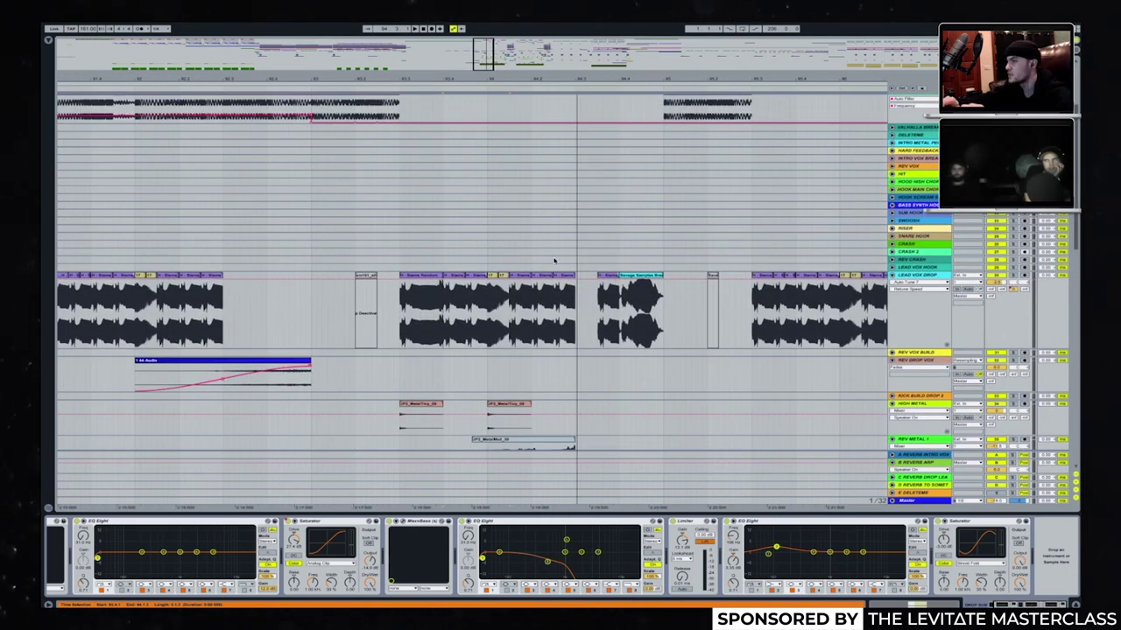
scroll(505, 311, "right", 3)
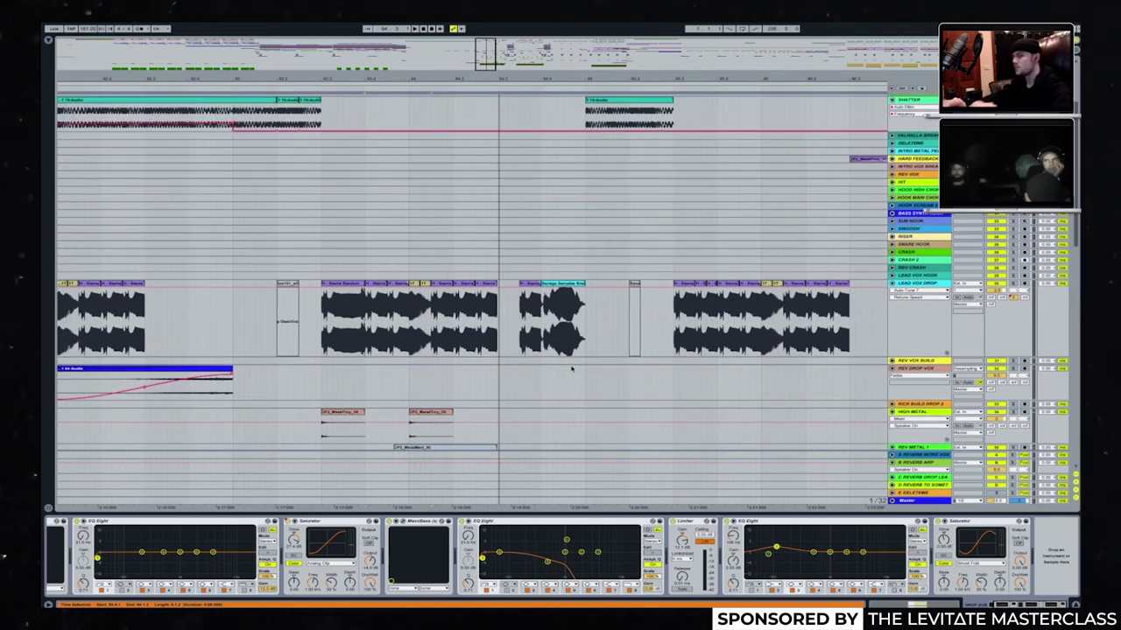
scroll(426, 351, "down", 8)
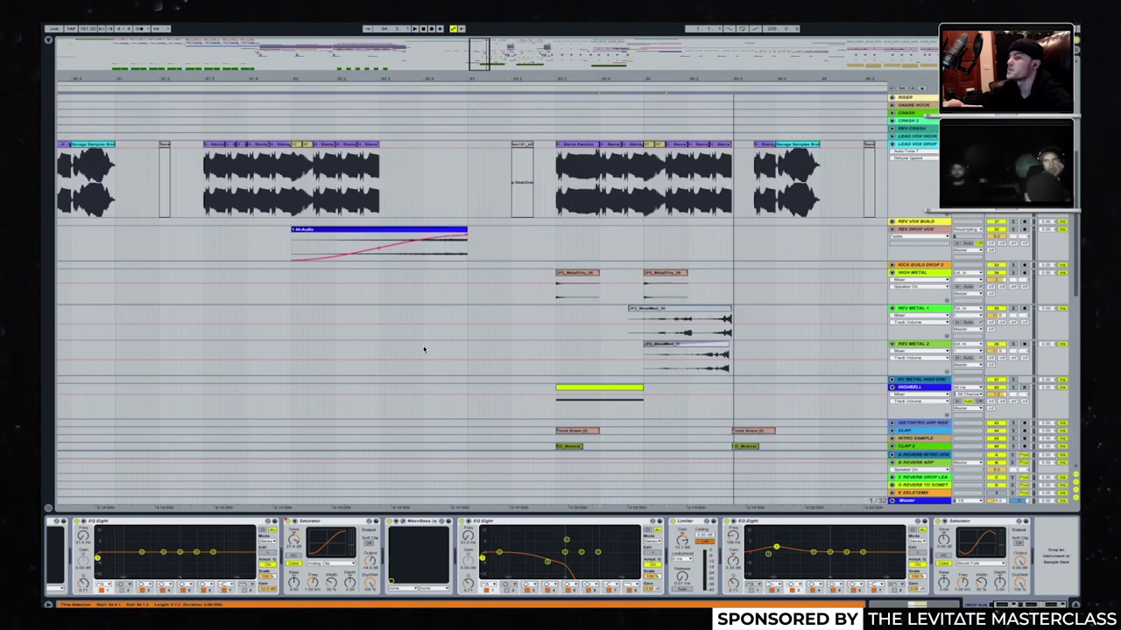
scroll(547, 194, "up", 5)
scroll(547, 195, "up", 6)
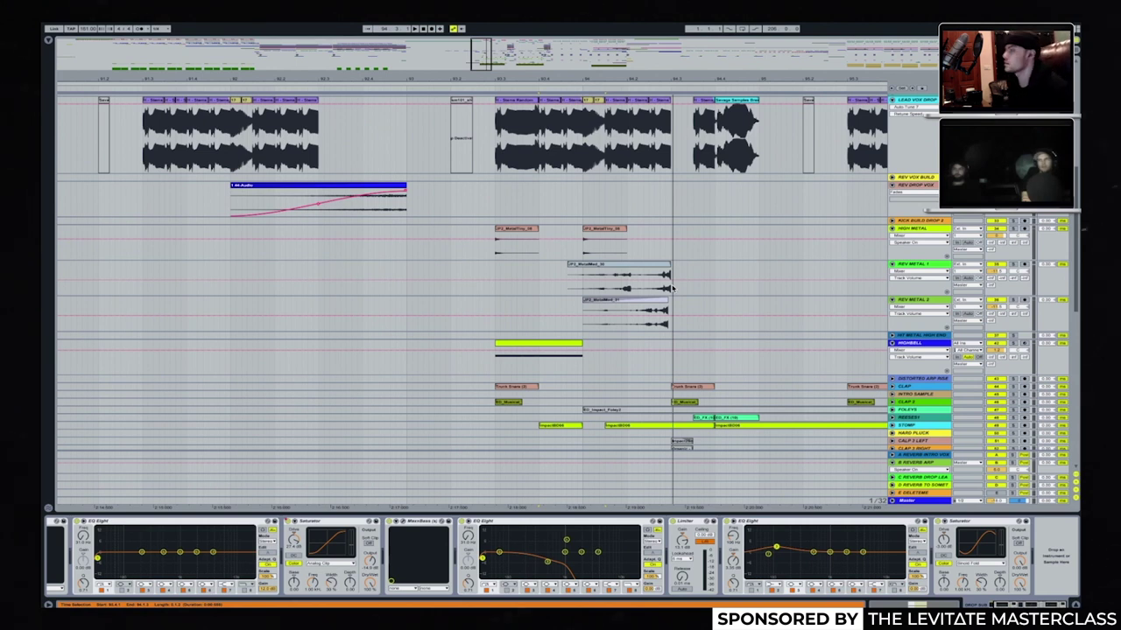
scroll(640, 244, "up", 6)
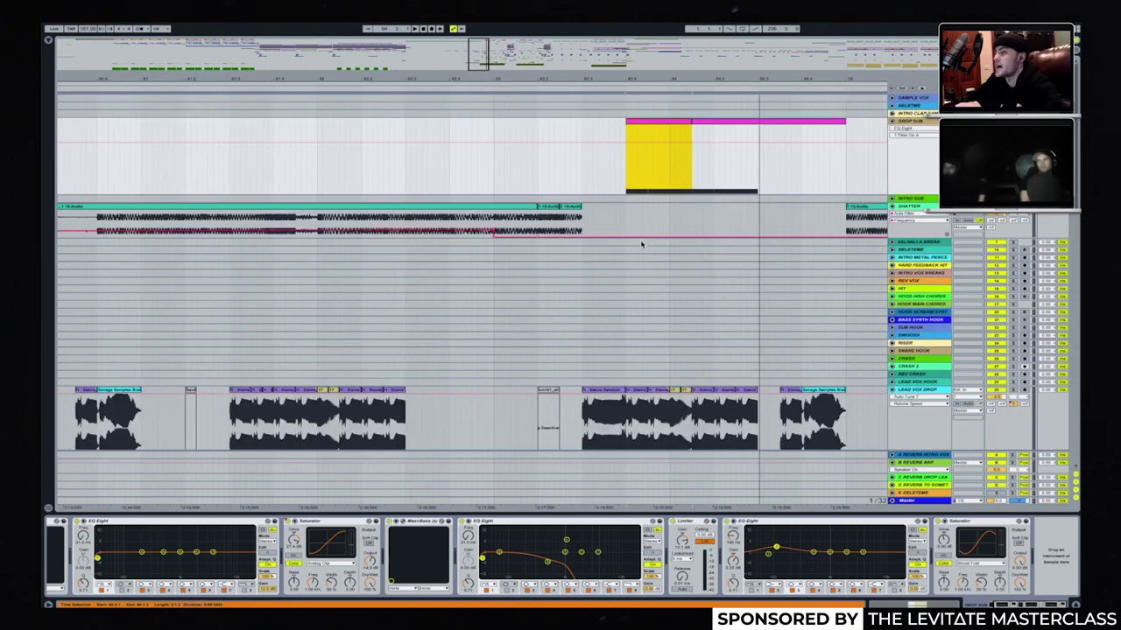
scroll(641, 245, "down", 2)
scroll(640, 244, "down", 1)
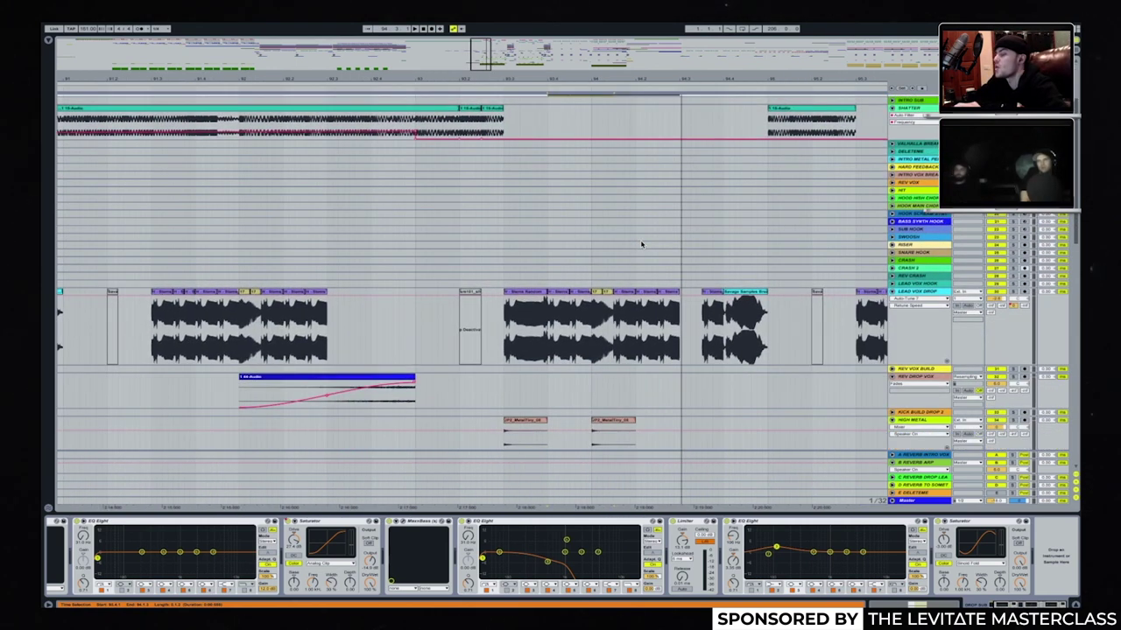
scroll(640, 244, "left", 3)
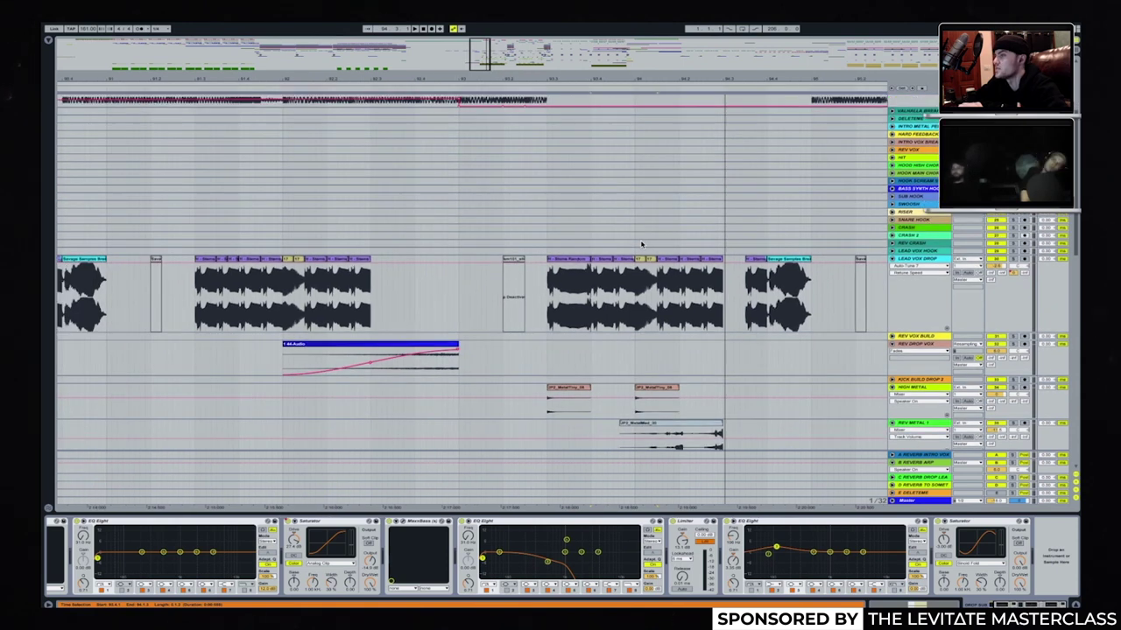
scroll(640, 244, "down", 5)
scroll(640, 245, "down", 10)
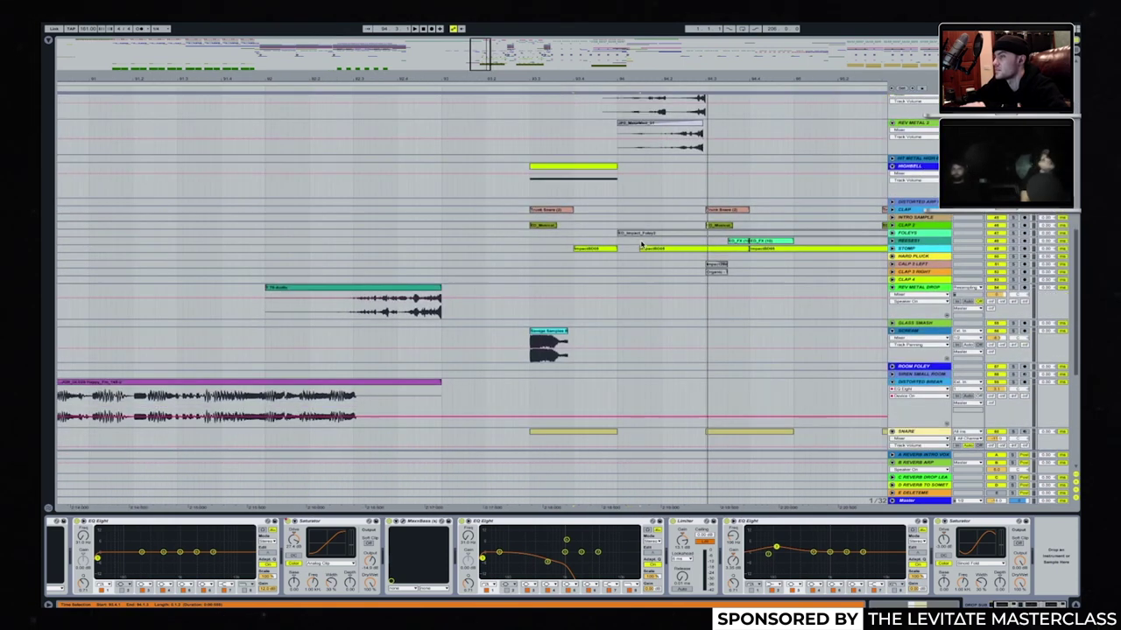
scroll(641, 246, "right", 3)
scroll(640, 244, "left", 2)
scroll(640, 244, "up", 10)
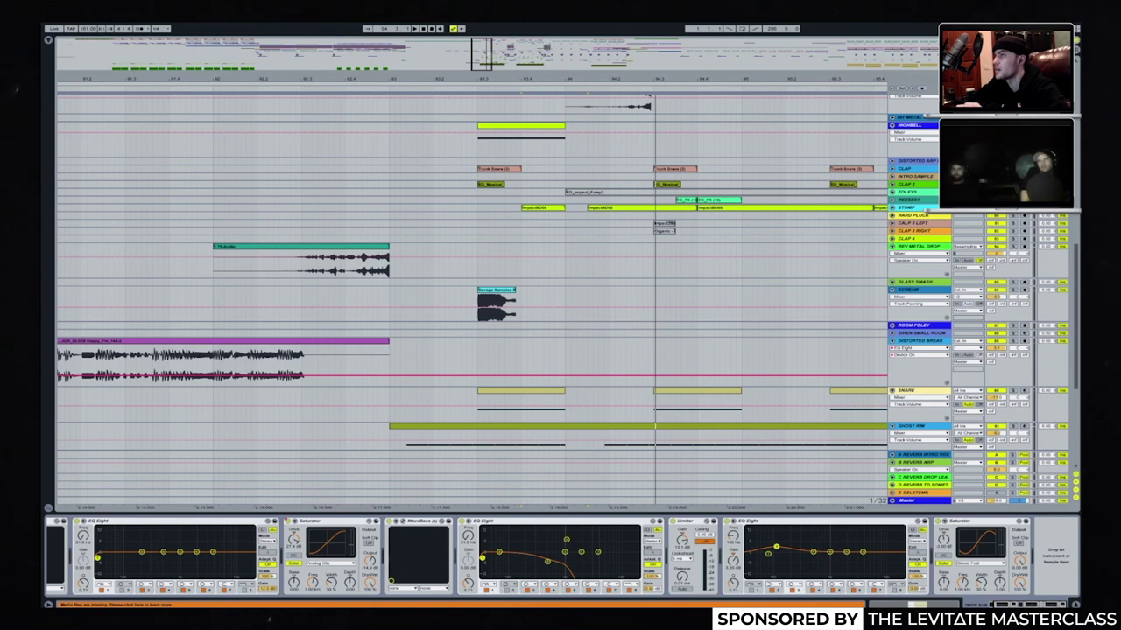
scroll(613, 263, "left", 2)
scroll(608, 315, "up", 10)
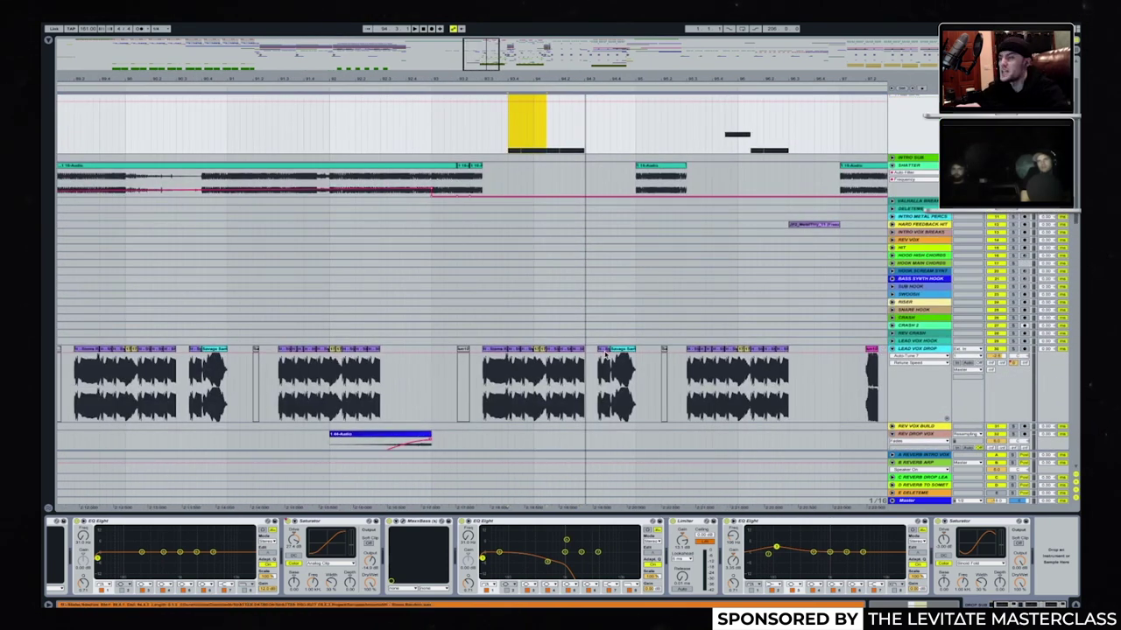
Select the short LEAD VOX DROP clip before the scream sample in the drop and play the soloed vocal from there.
left_click(605, 354)
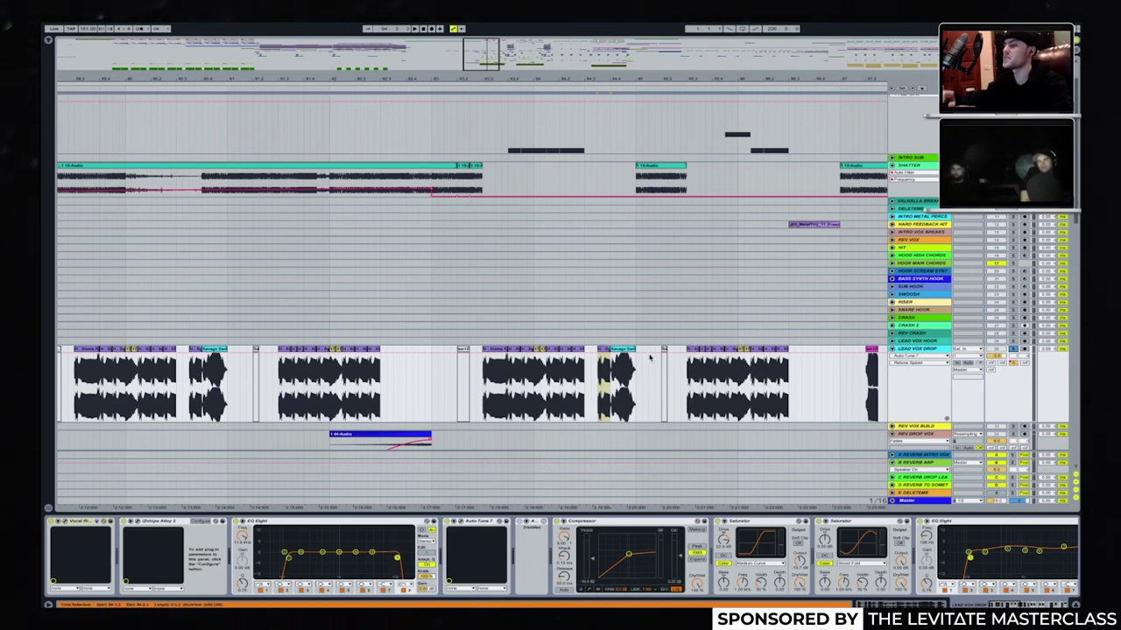
key("space")
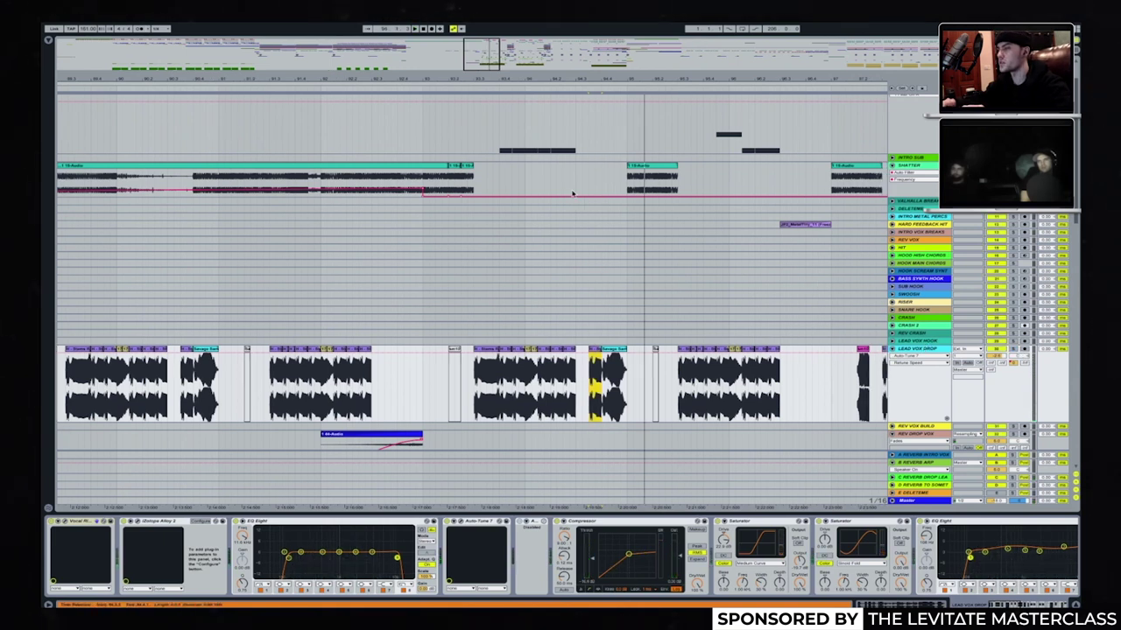
Follow the playback of the LEAD VOX DROP vocal through the drop to the hook section that comes after it.
scroll(573, 193, "down", 1)
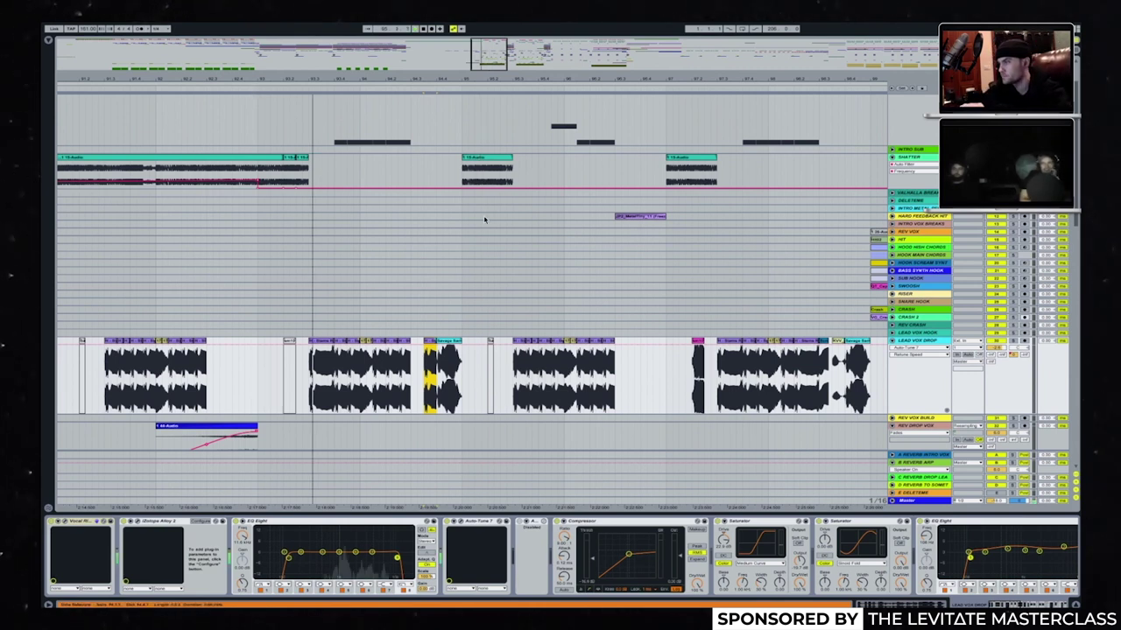
scroll(484, 220, "down", 3)
scroll(484, 220, "right", 3)
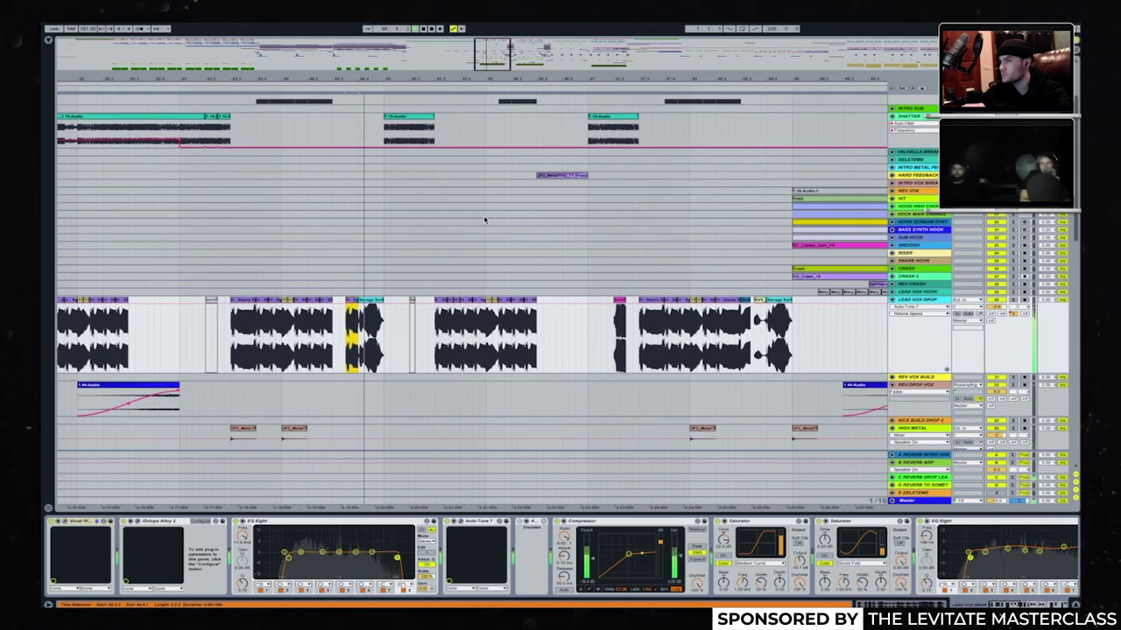
scroll(484, 220, "right", 3)
scroll(485, 219, "right", 2)
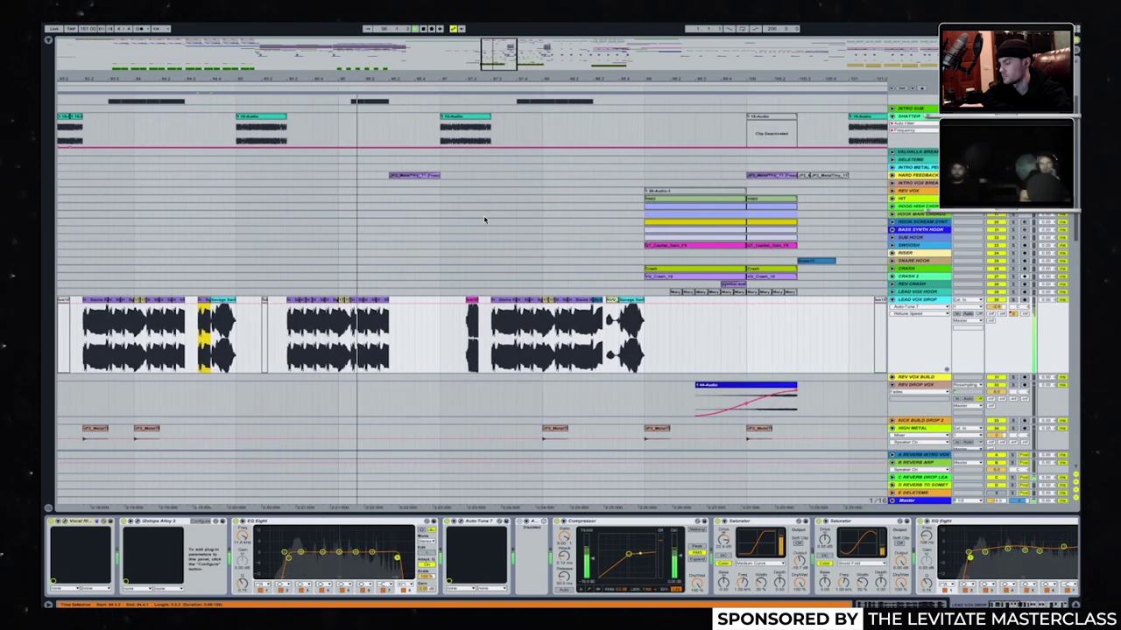
scroll(484, 220, "down", 2)
scroll(484, 220, "right", 2)
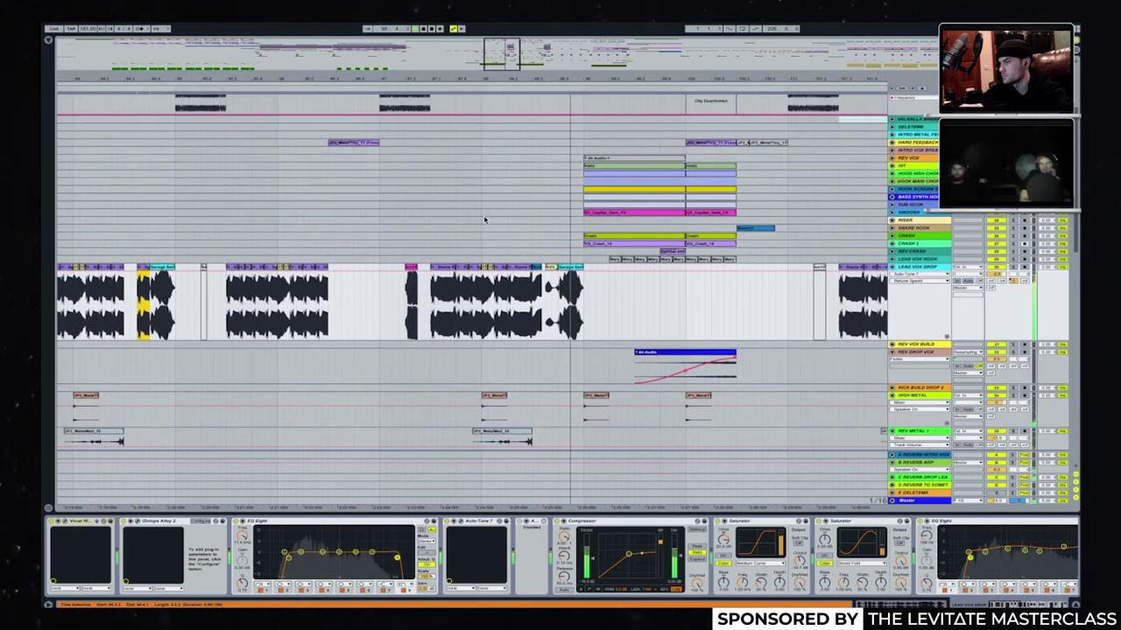
scroll(484, 220, "right", 1)
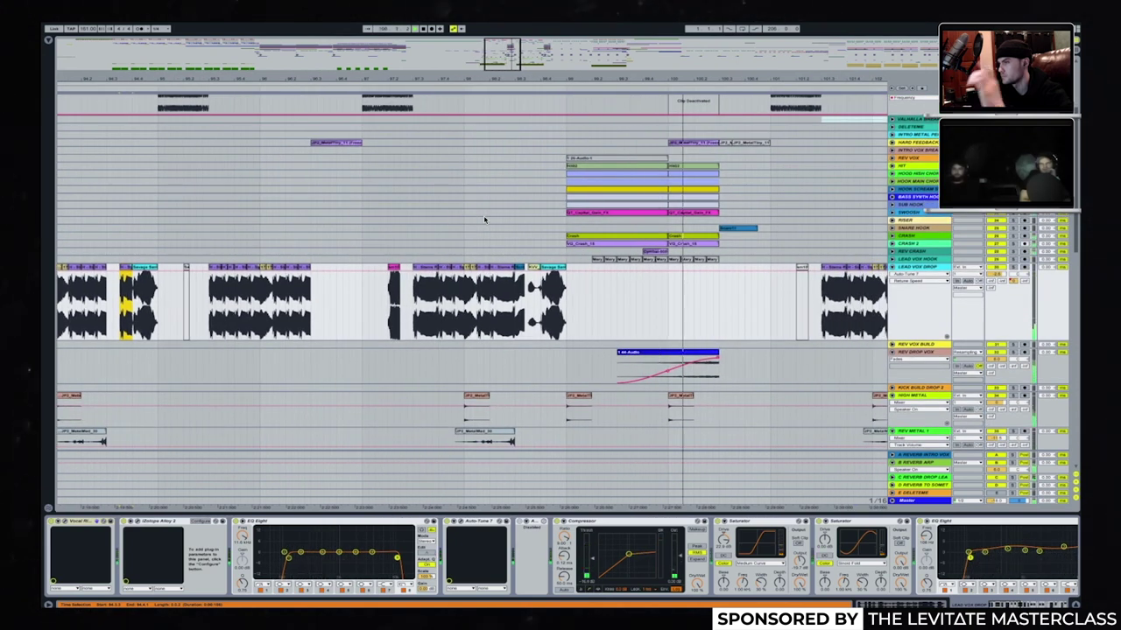
Set the playback position at the end of the REV METAL 2 clip in mid-drop and look over the metal, siren, snare and kick tracks.
scroll(553, 227, "down", 15)
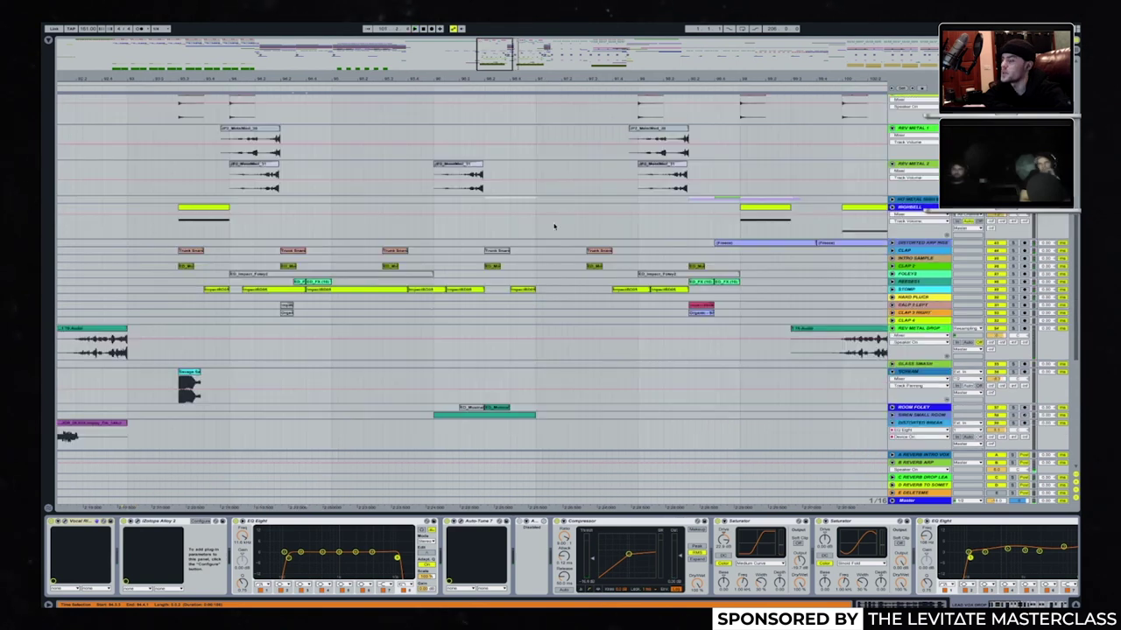
scroll(602, 252, "up", 5)
scroll(543, 256, "down", 1)
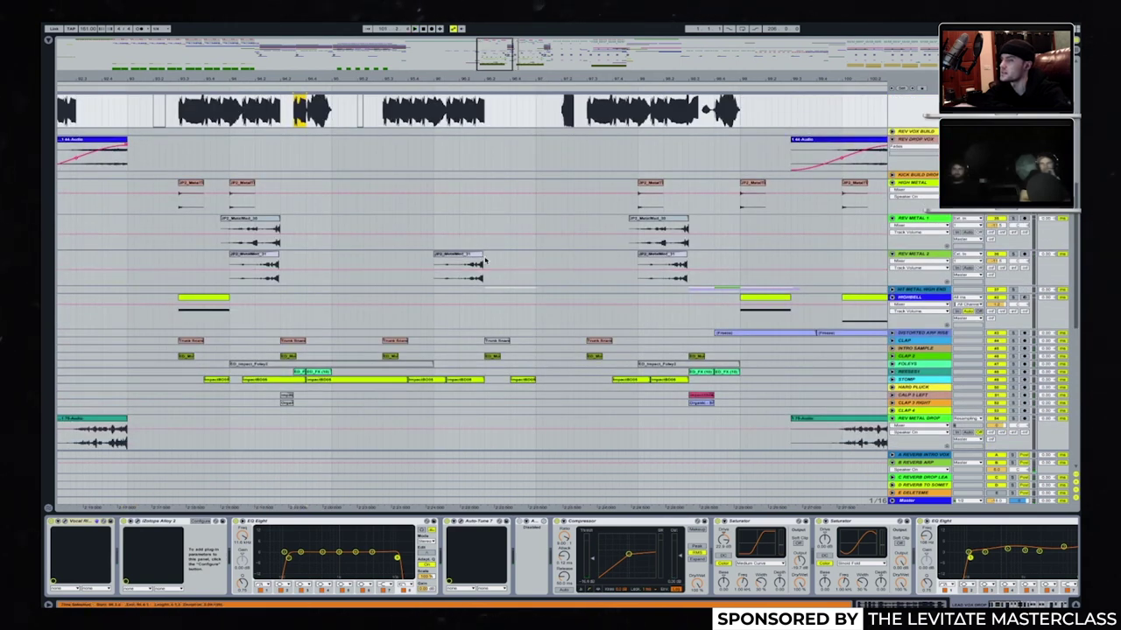
left_click(485, 261)
scroll(613, 391, "down", 10)
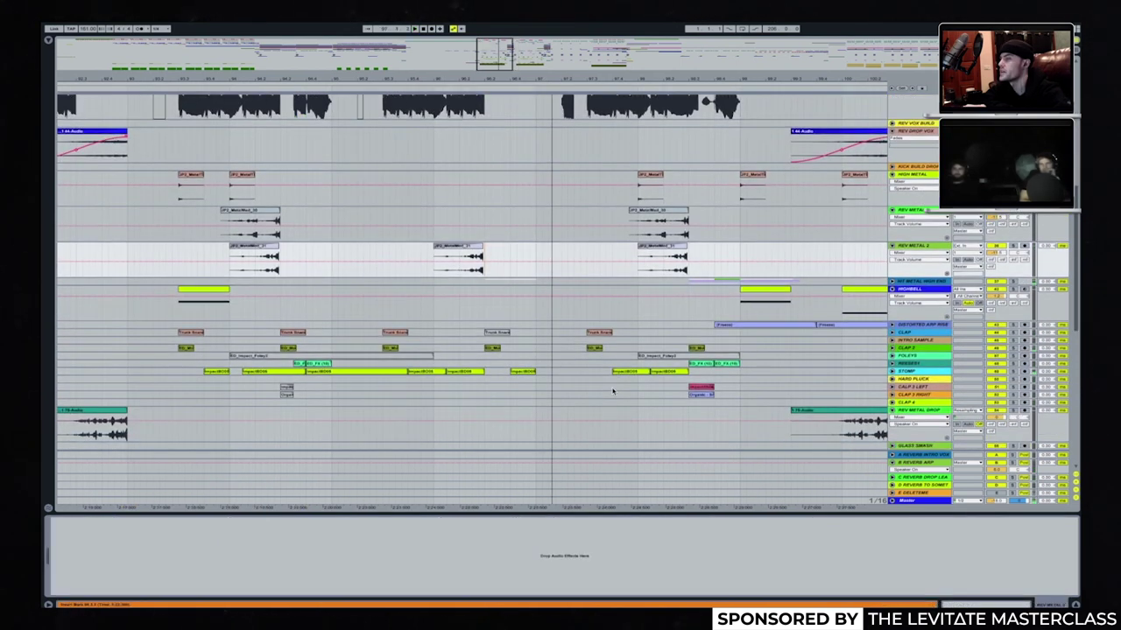
scroll(716, 313, "left", 1)
scroll(716, 313, "up", 1)
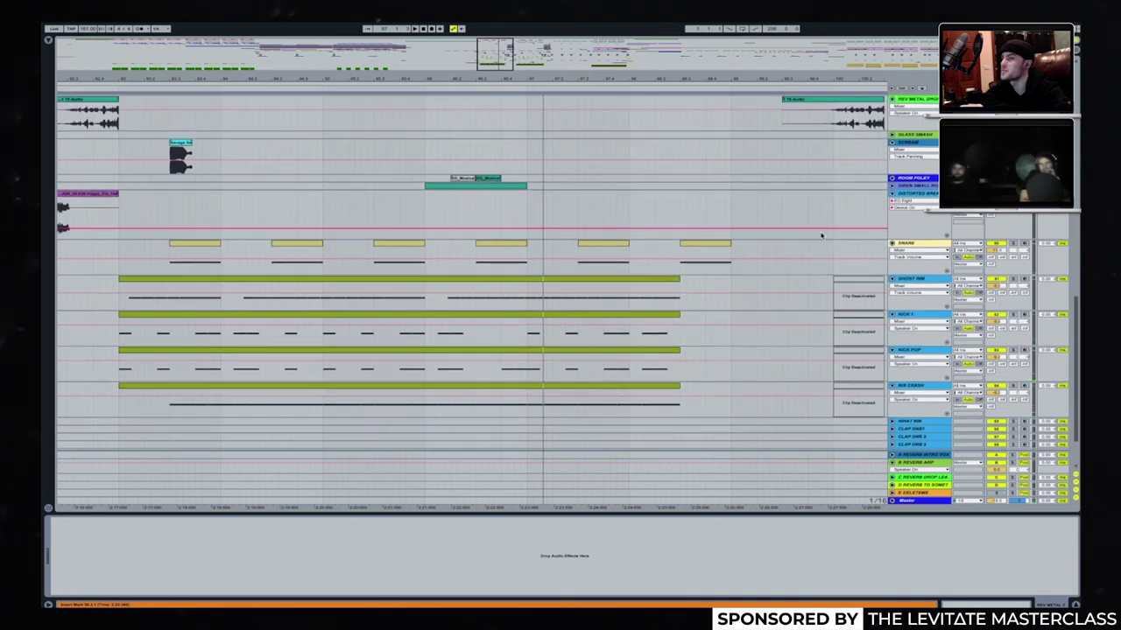
Unfold the SIREN SMALL ROOM track, inspect the voicing settings of its Massive synth, and play the siren while reviewing its effect chain.
left_click(898, 187)
scroll(534, 280, "up", 3)
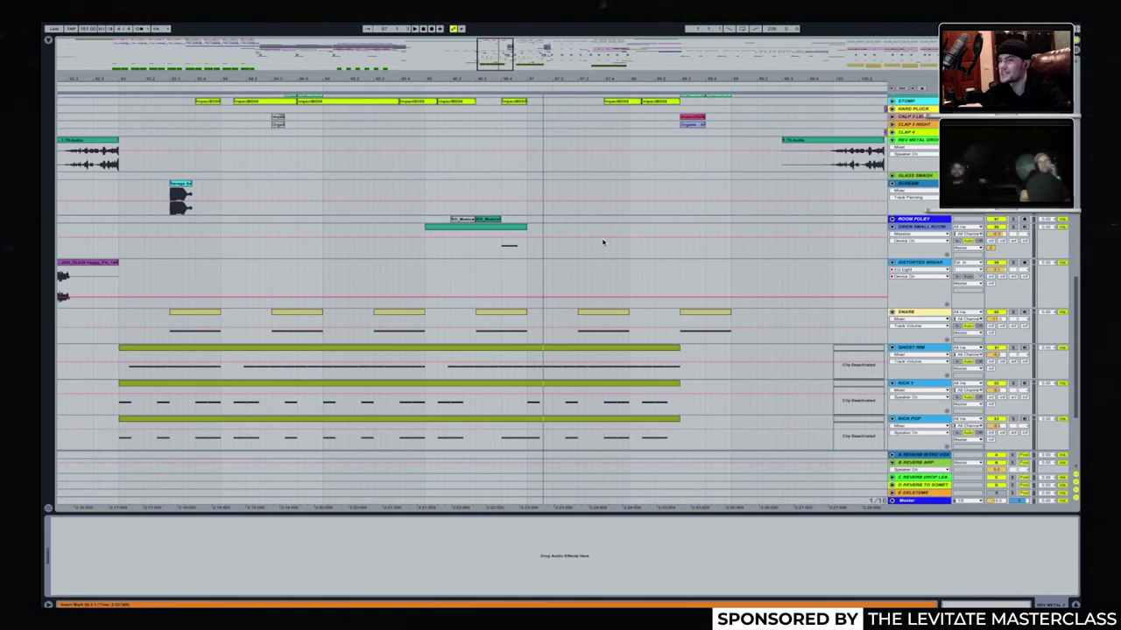
left_click(895, 242)
left_click(72, 523)
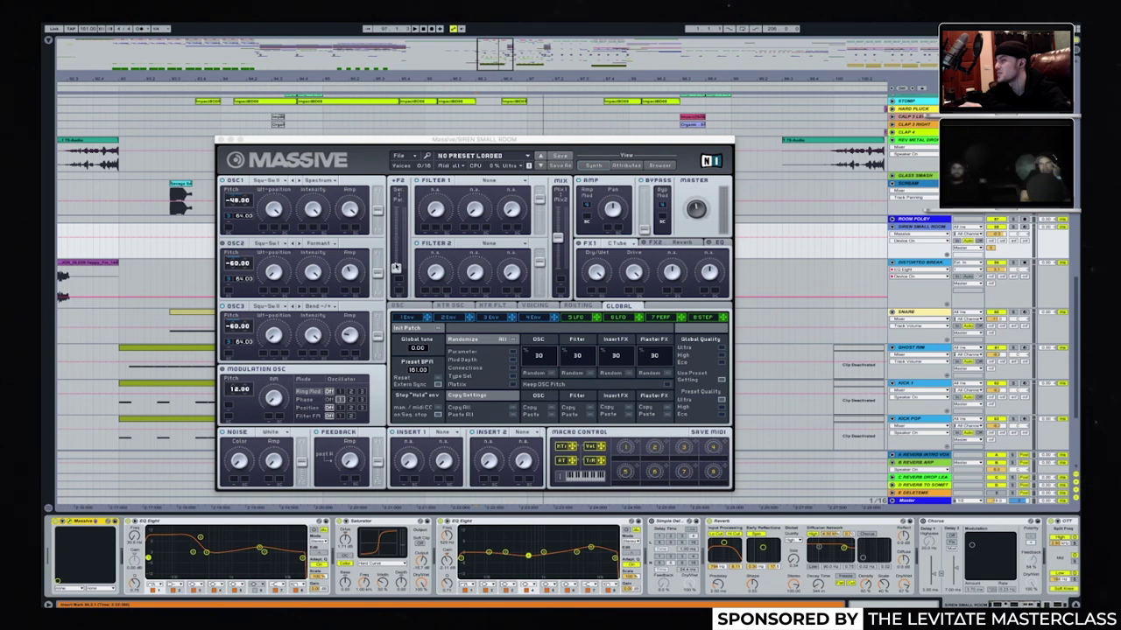
left_click(535, 305)
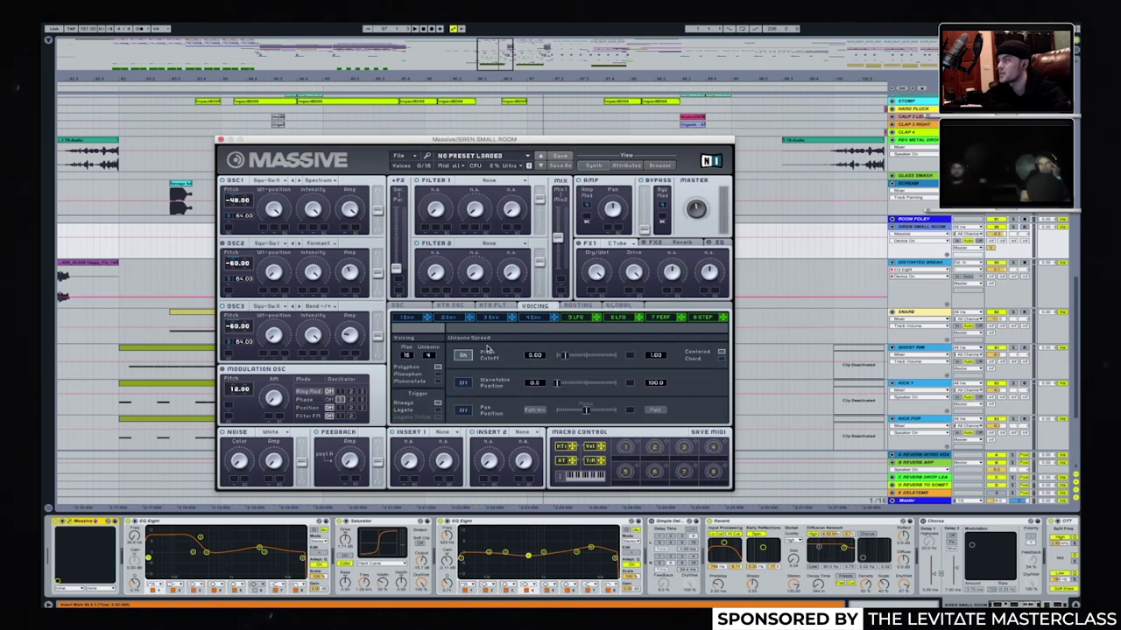
left_click(221, 139)
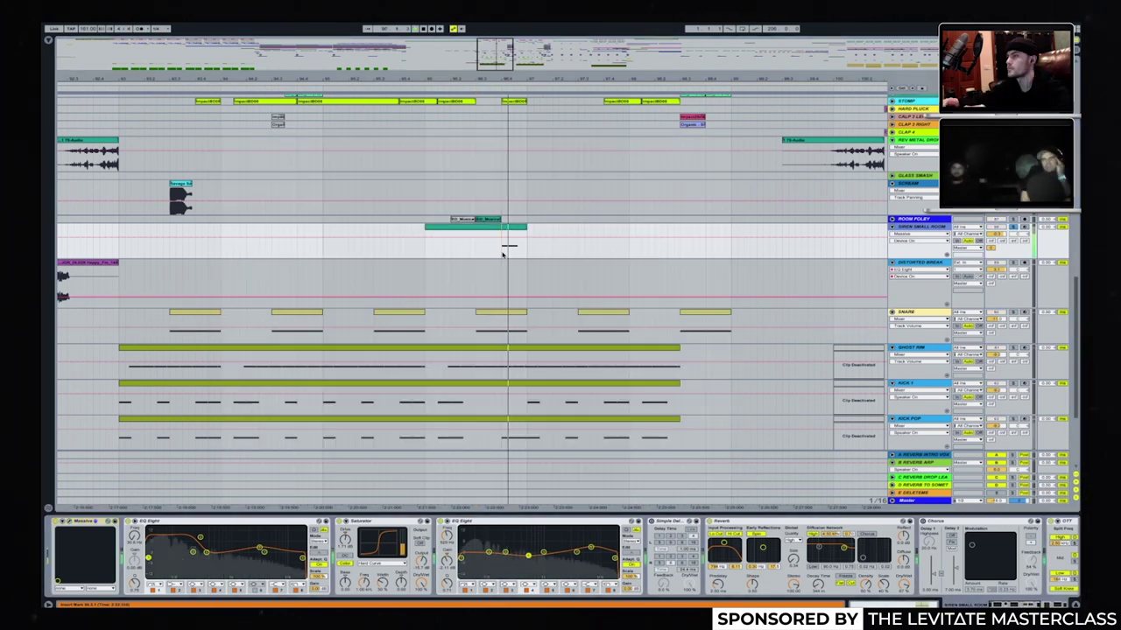
scroll(788, 553, "right", 5)
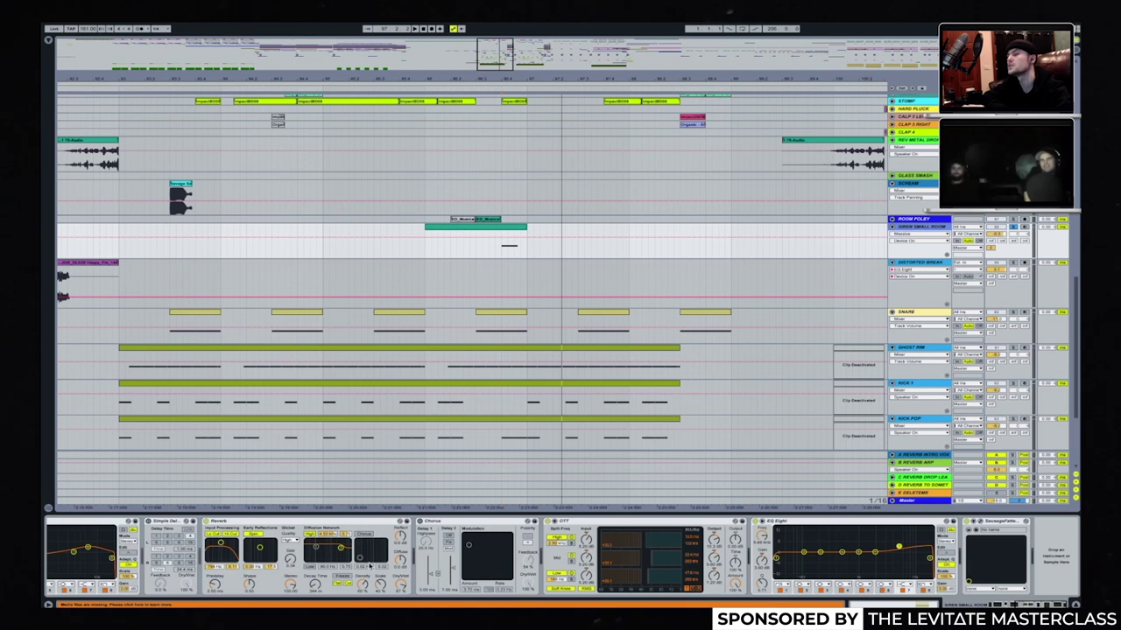
scroll(670, 258, "right", 3)
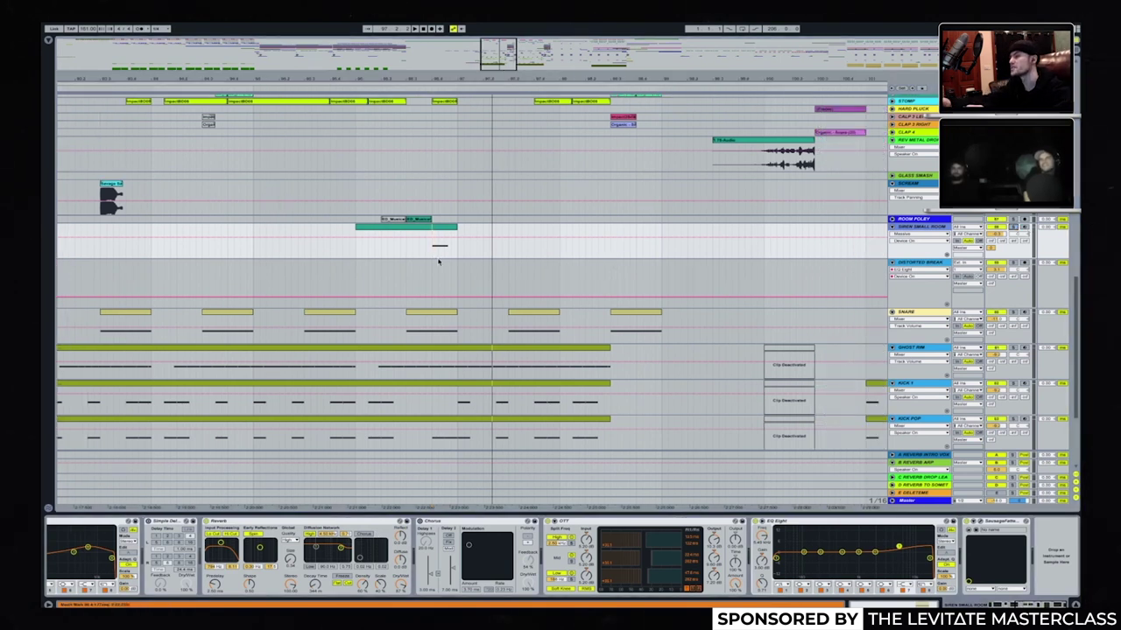
Audition the second ROOM FOLEY clip above the siren and the SNARE HOOK clip that follows the hook section.
left_click(422, 220)
key("space")
scroll(662, 166, "right", 5)
scroll(662, 166, "up", 2)
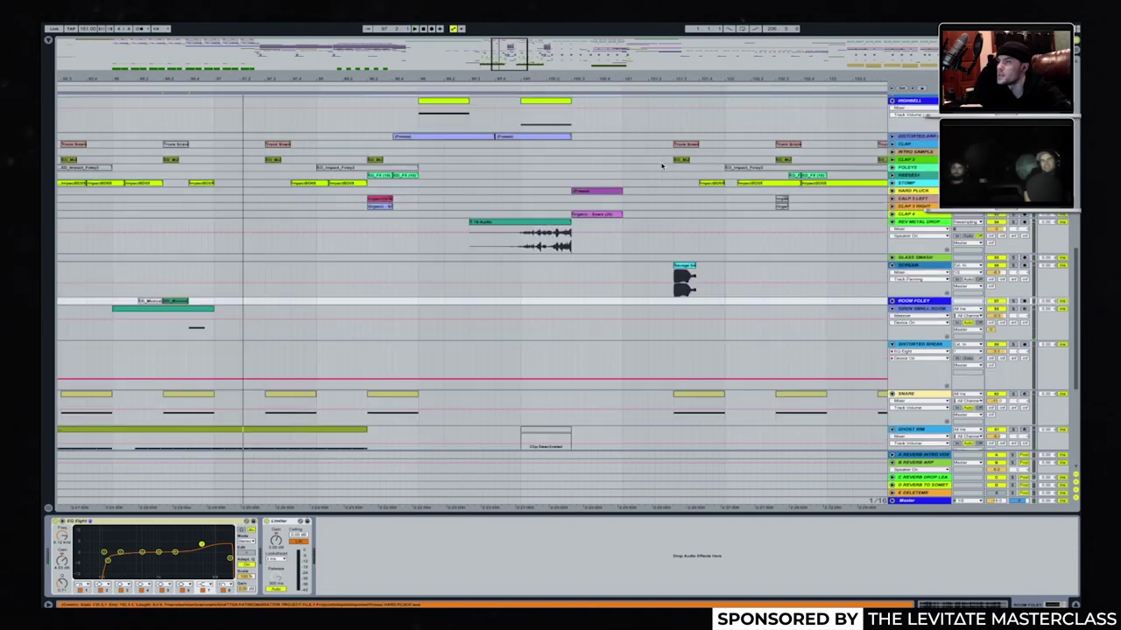
scroll(662, 165, "up", 6)
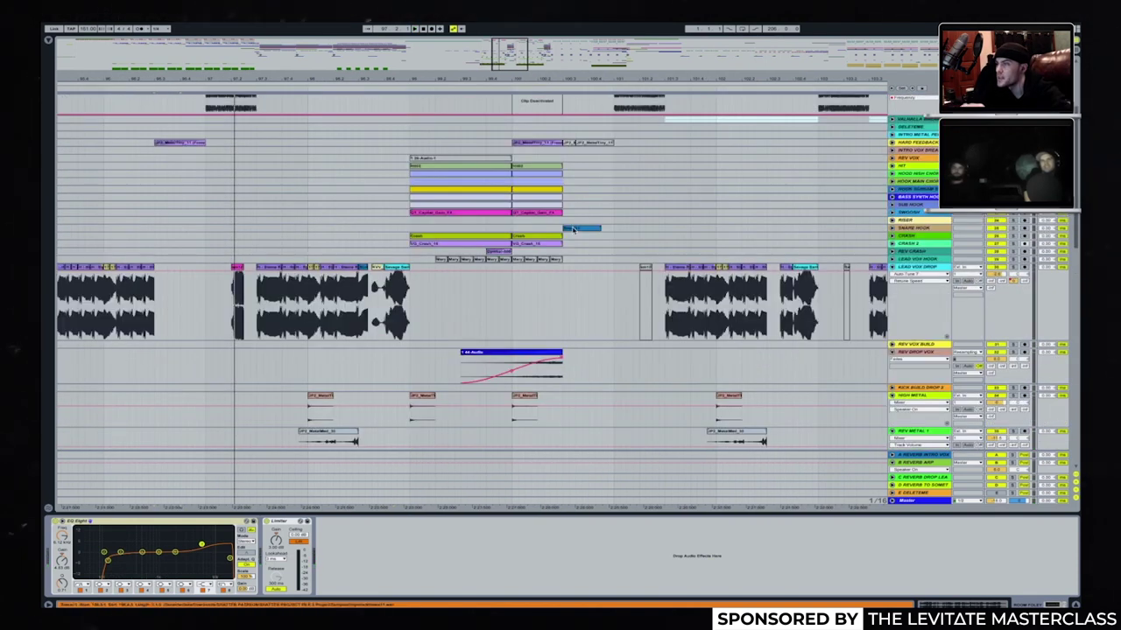
left_click(574, 229)
scroll(573, 229, "down", 6)
scroll(899, 127, "down", 5)
scroll(721, 253, "up", 4)
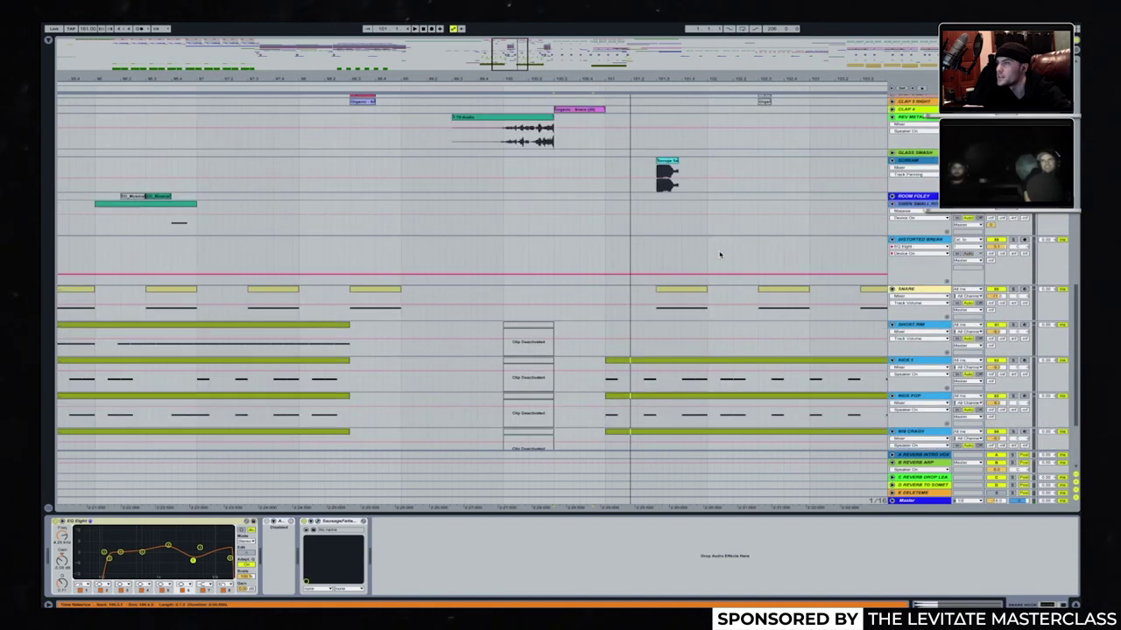
Unfold the HARD PLUCK track and select its clip right after the hook section.
left_click(441, 280)
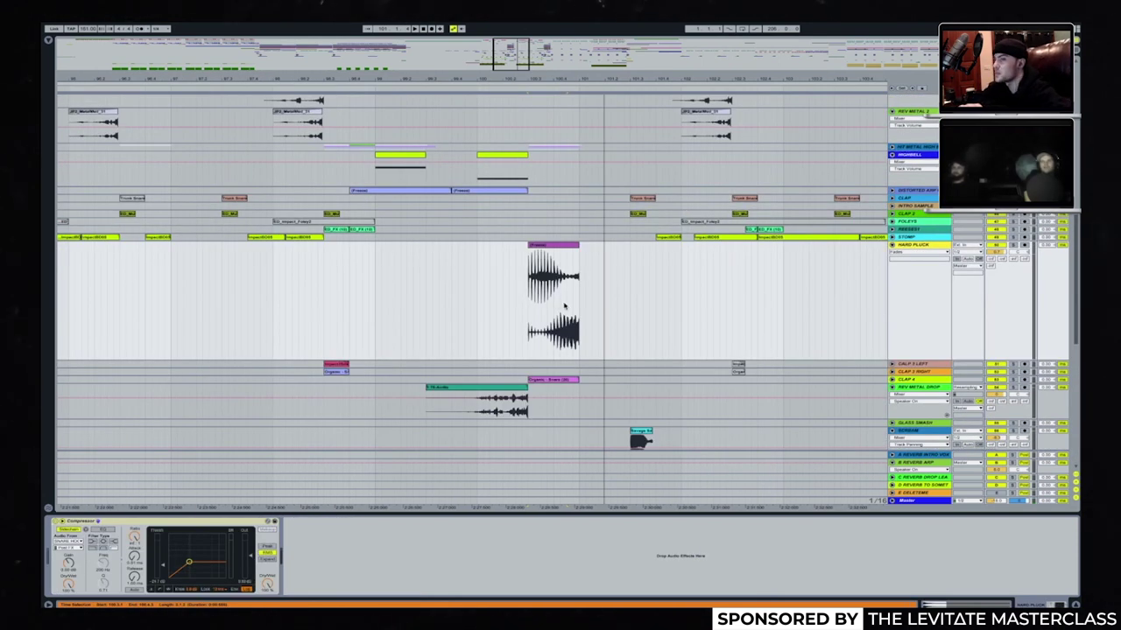
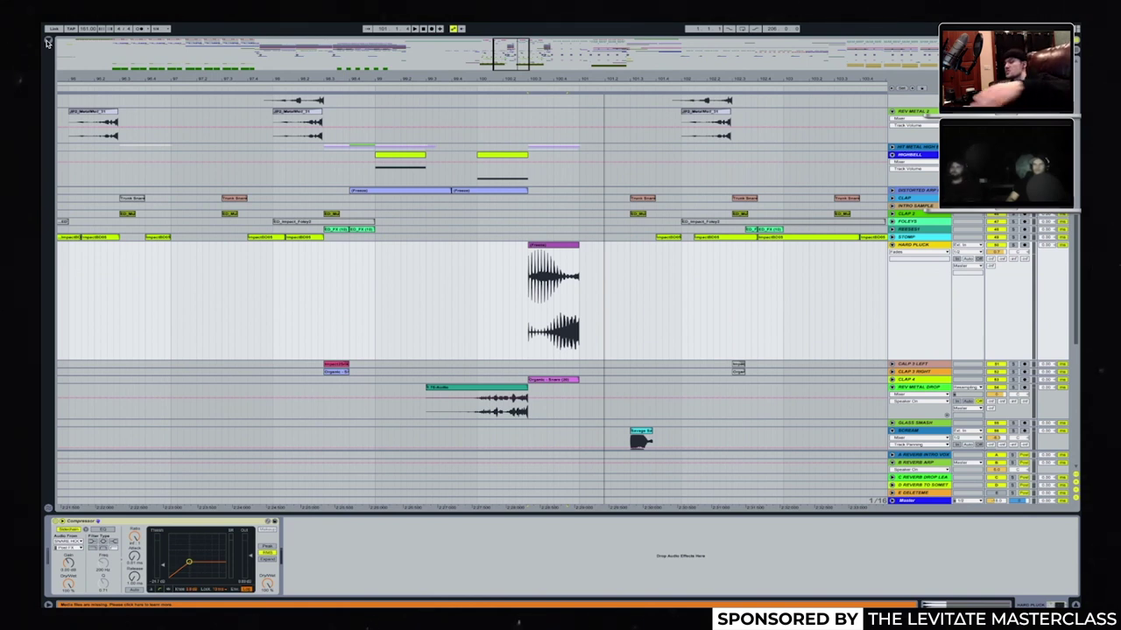
mouse_move(48, 41)
left_click(560, 368)
left_click(539, 246)
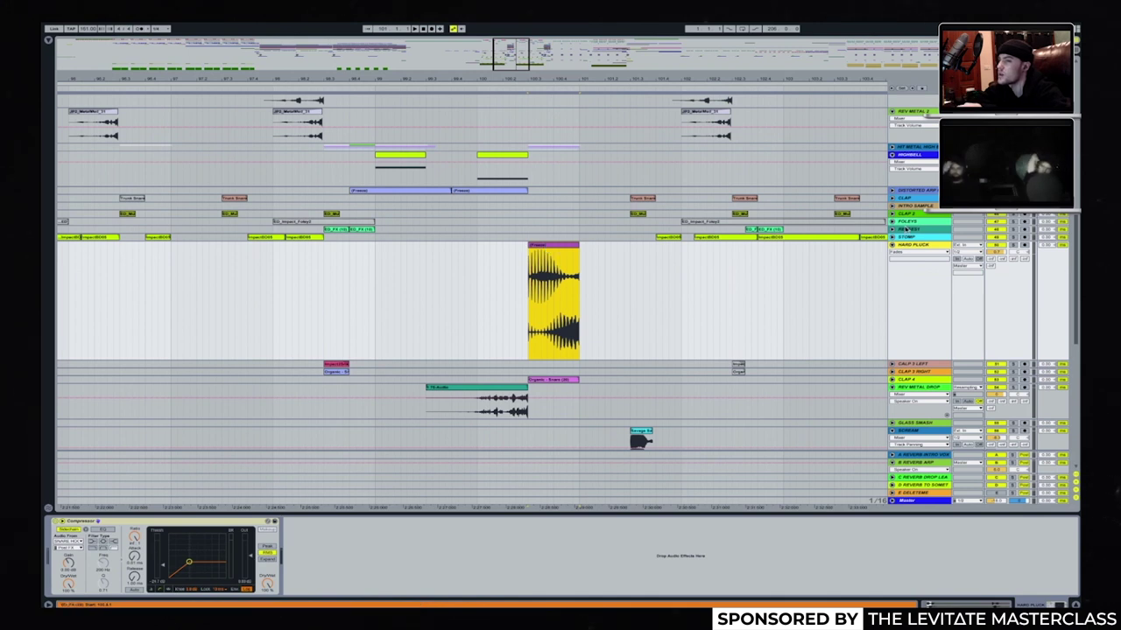
Show the audio effects in the browser and add a Grain Delay after the Compressor on the HARD PLUCK track.
left_click(42, 107)
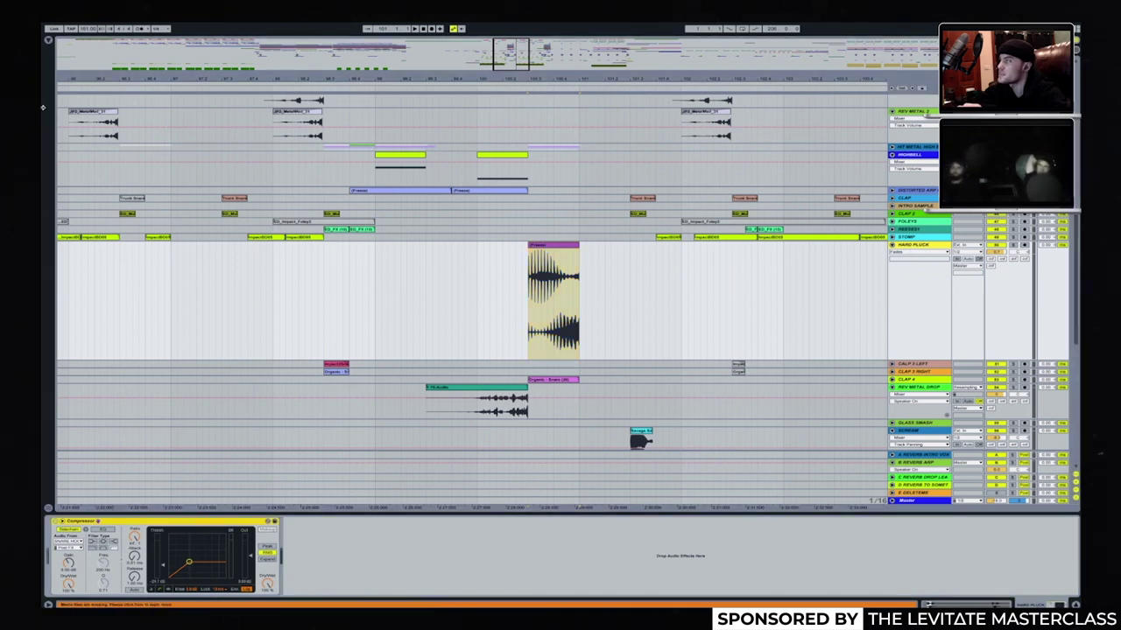
left_click(46, 49)
left_click(67, 81)
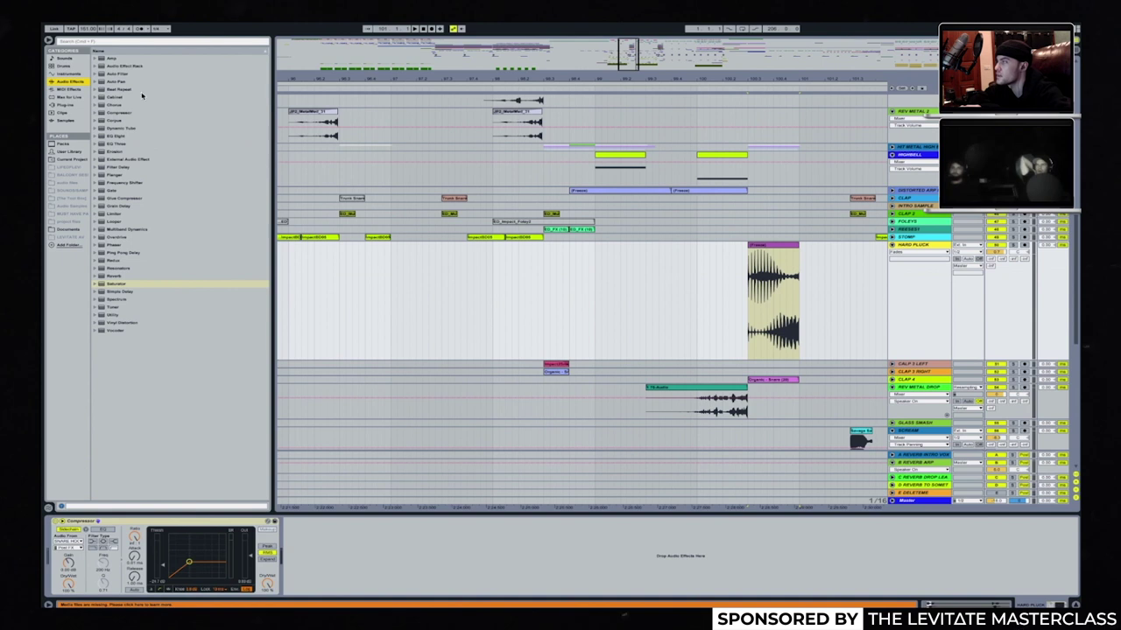
left_click_drag(119, 205, 333, 556)
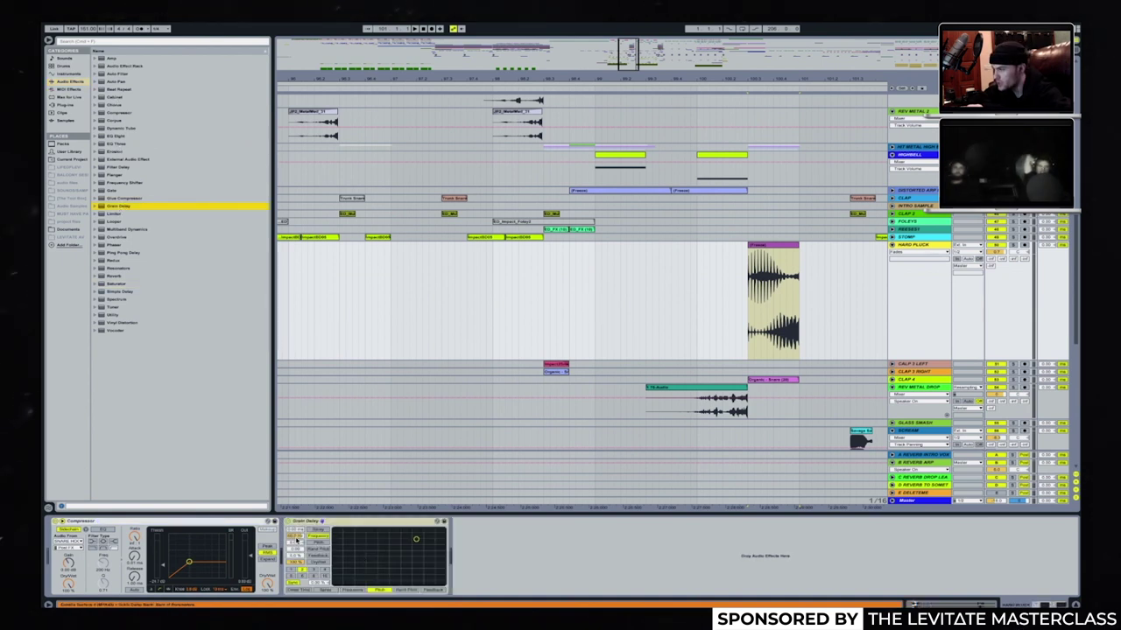
Try other frequency, pitch and delay time settings on the Grain Delay, and delete the device from HARD PLUCK.
left_click(296, 544)
left_click_drag(296, 544, 296, 574)
mouse_move(443, 570)
left_mouse_down()
mouse_move(443, 548)
mouse_move(443, 565)
left_mouse_up()
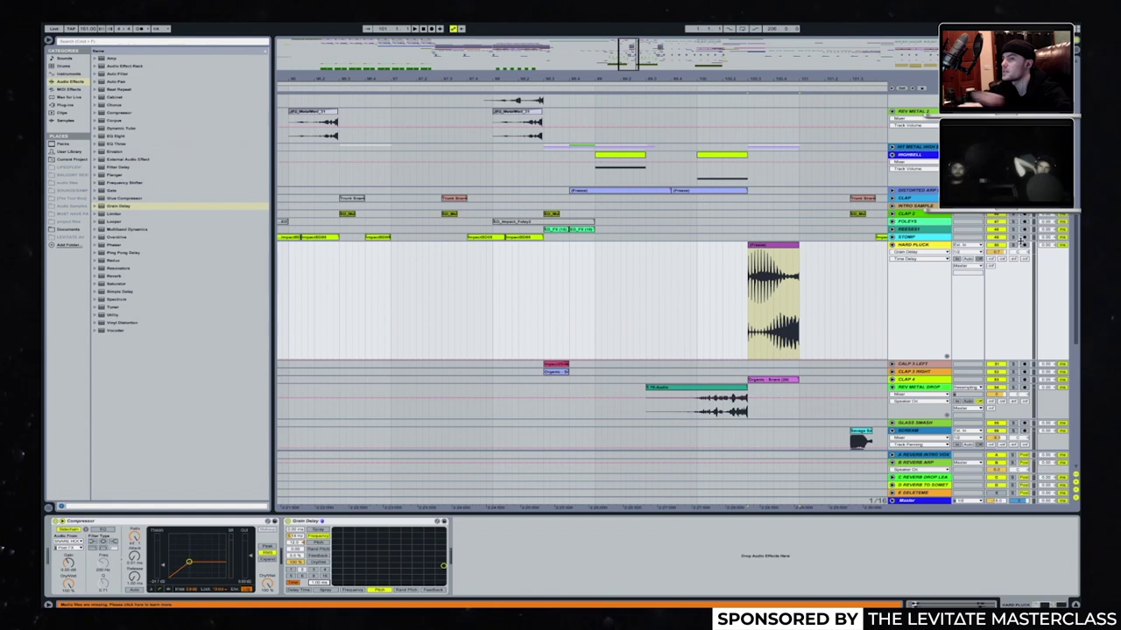
key("Delete")
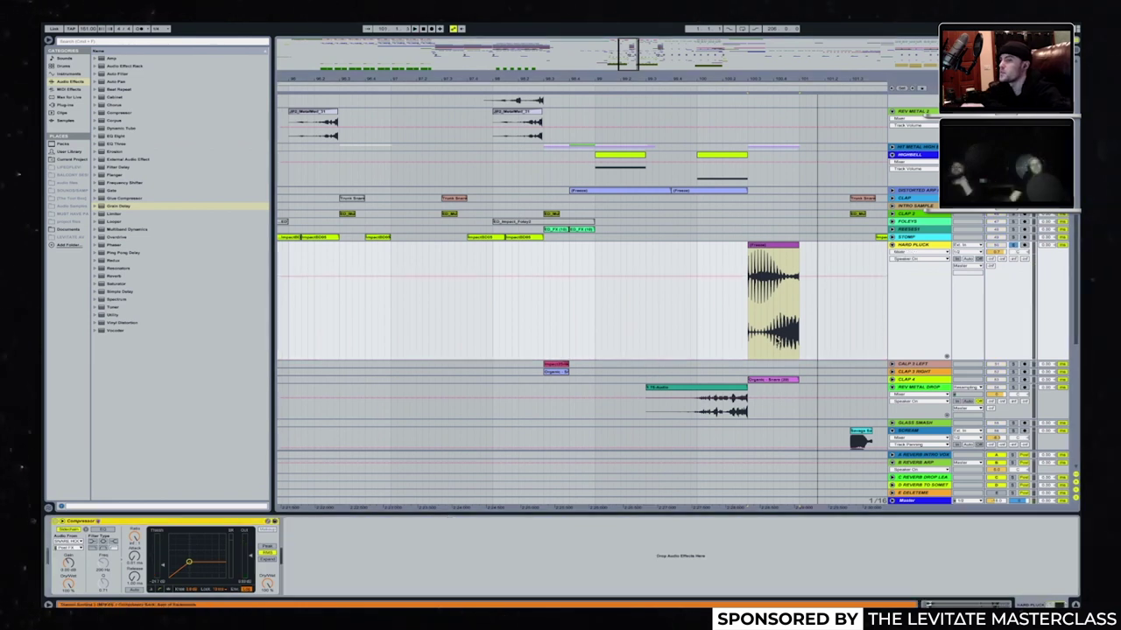
Play the soloed HARD PLUCK clip after the hook section and its variation further along the arrangement.
scroll(690, 316, "right", 5)
scroll(690, 316, "up", 1)
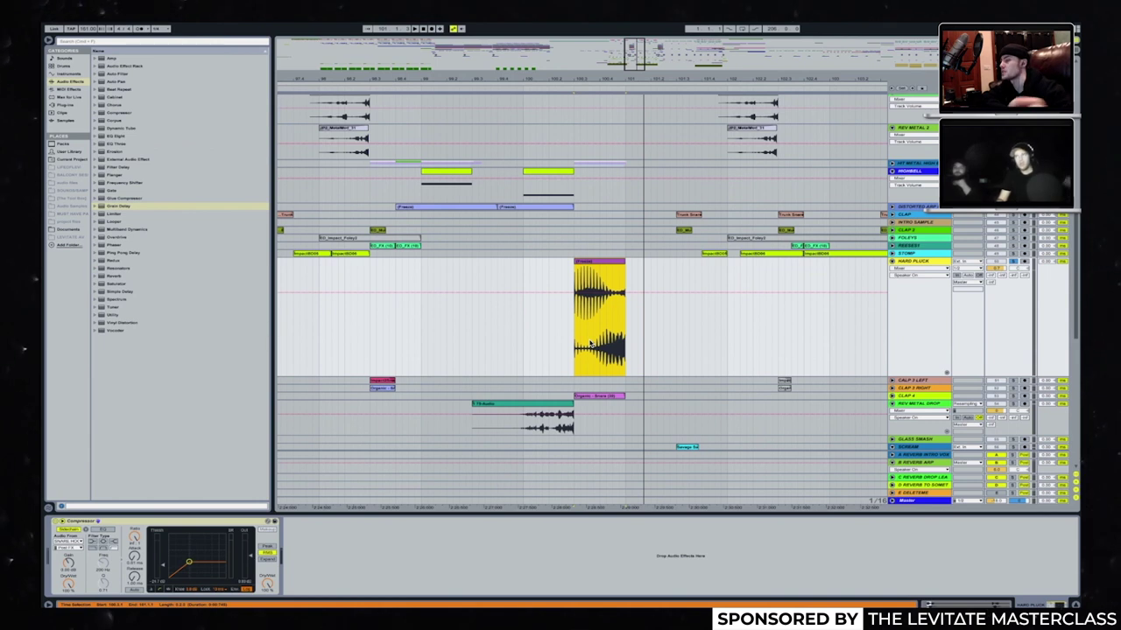
key("space")
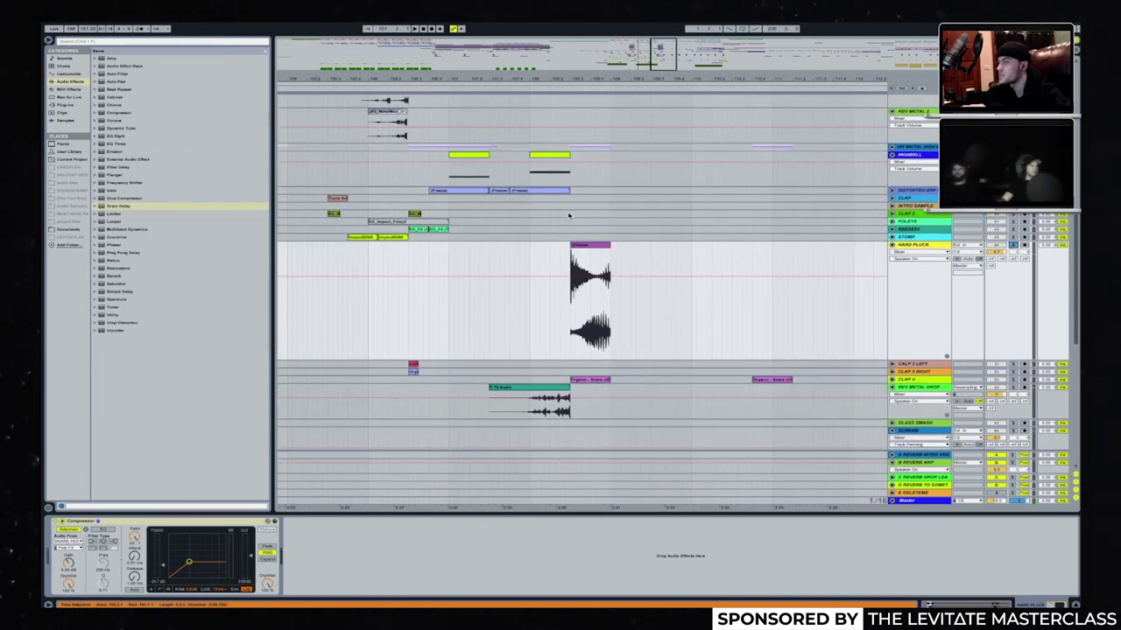
left_click(577, 248)
key("space")
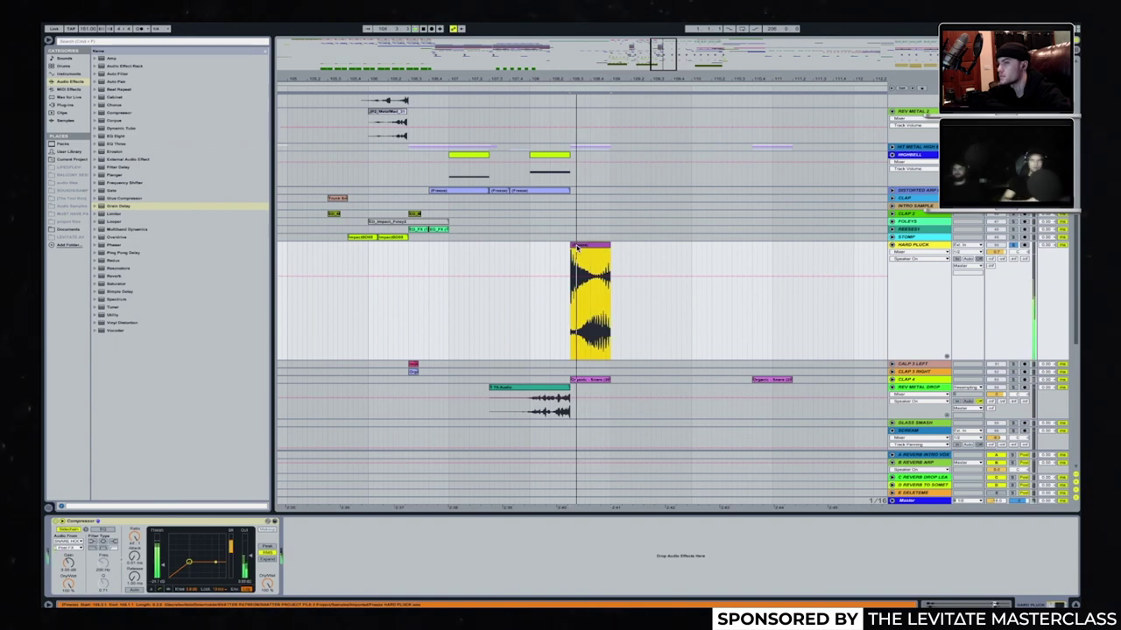
Select the first HIT clip at the start of the hook section and play all the tracks from there.
scroll(577, 248, "left", 10)
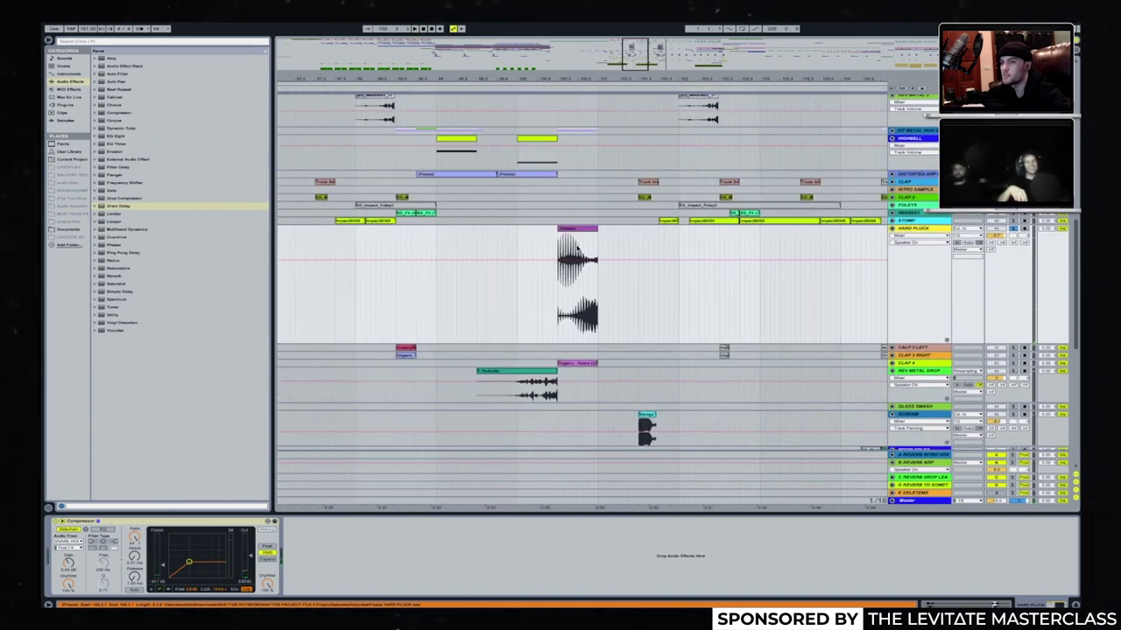
scroll(569, 261, "up", 3)
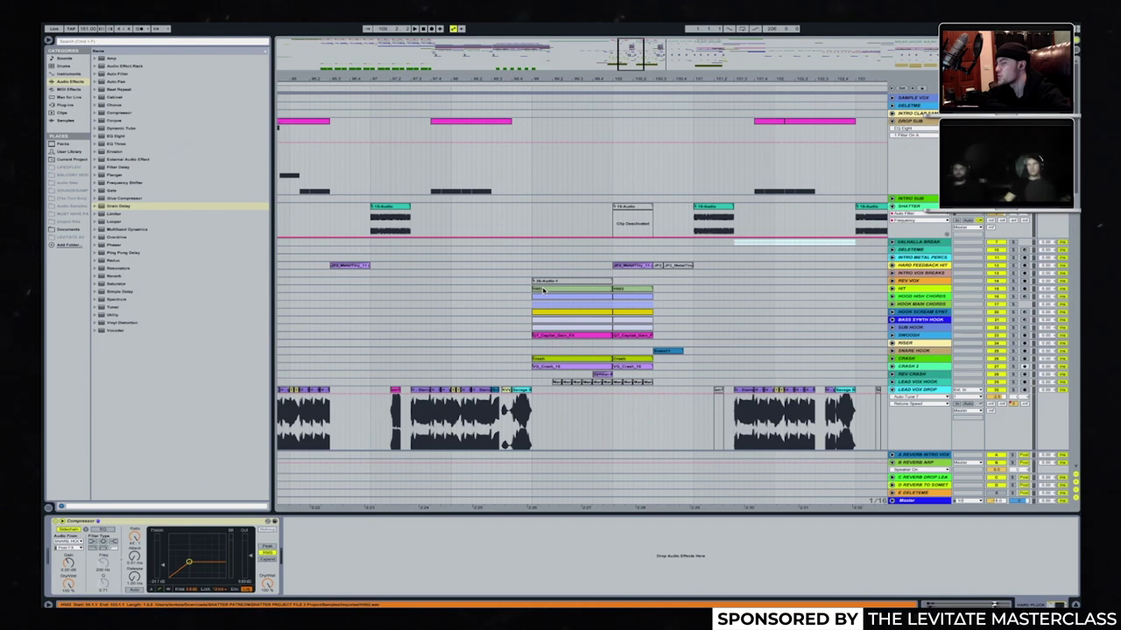
left_click(545, 290)
scroll(545, 291, "up", 10)
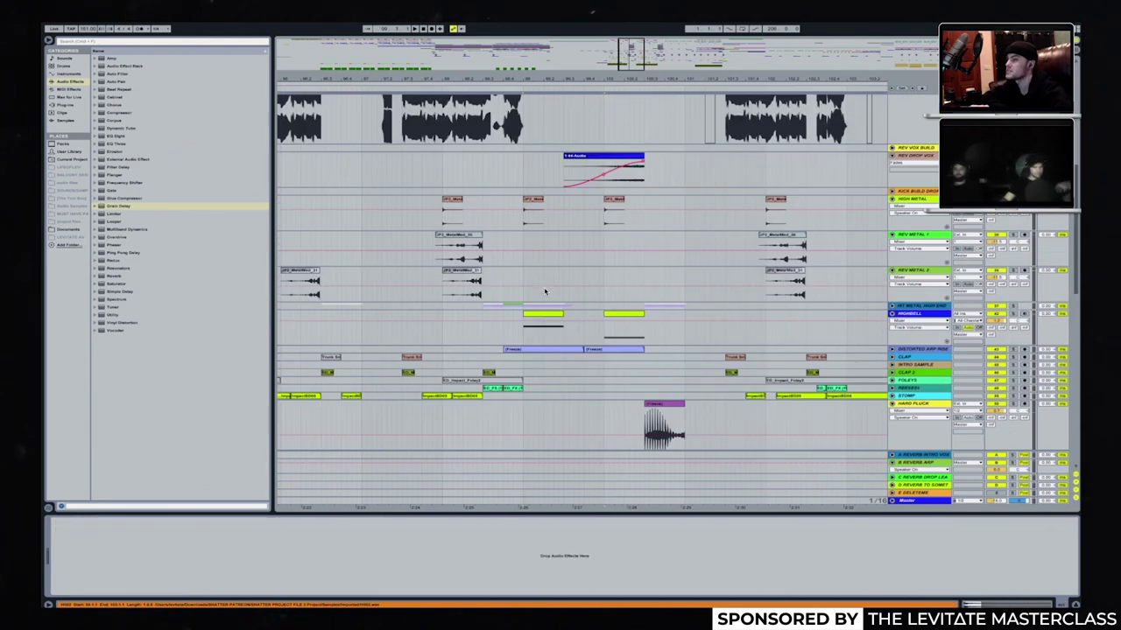
scroll(544, 291, "down", 10)
scroll(544, 291, "down", 1)
scroll(545, 291, "left", 1)
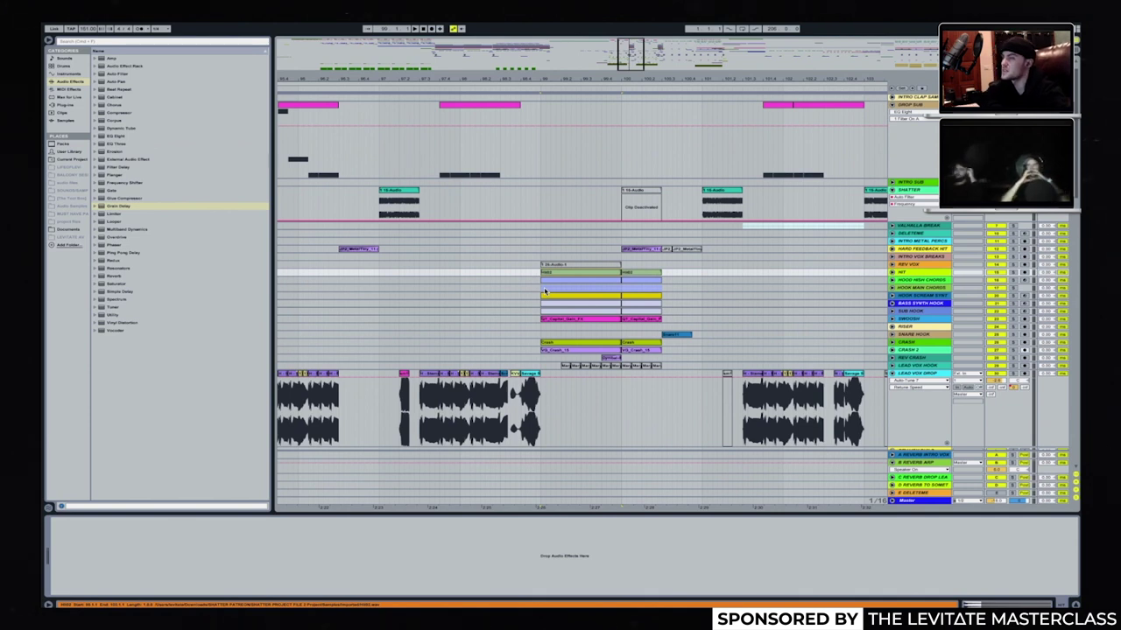
key("space")
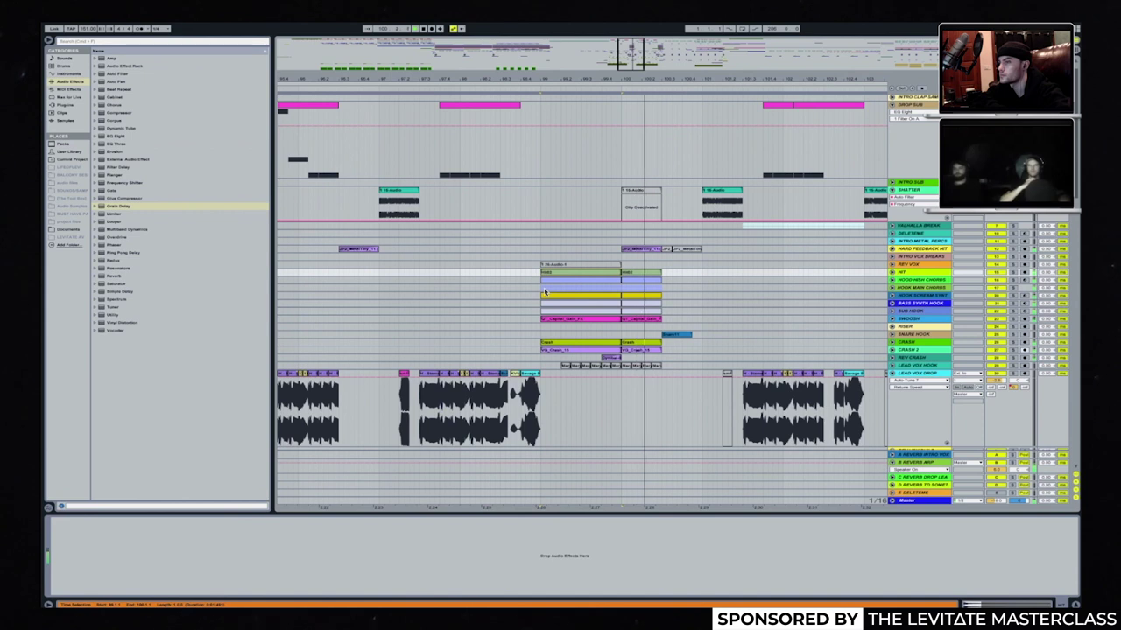
scroll(709, 283, "down", 3)
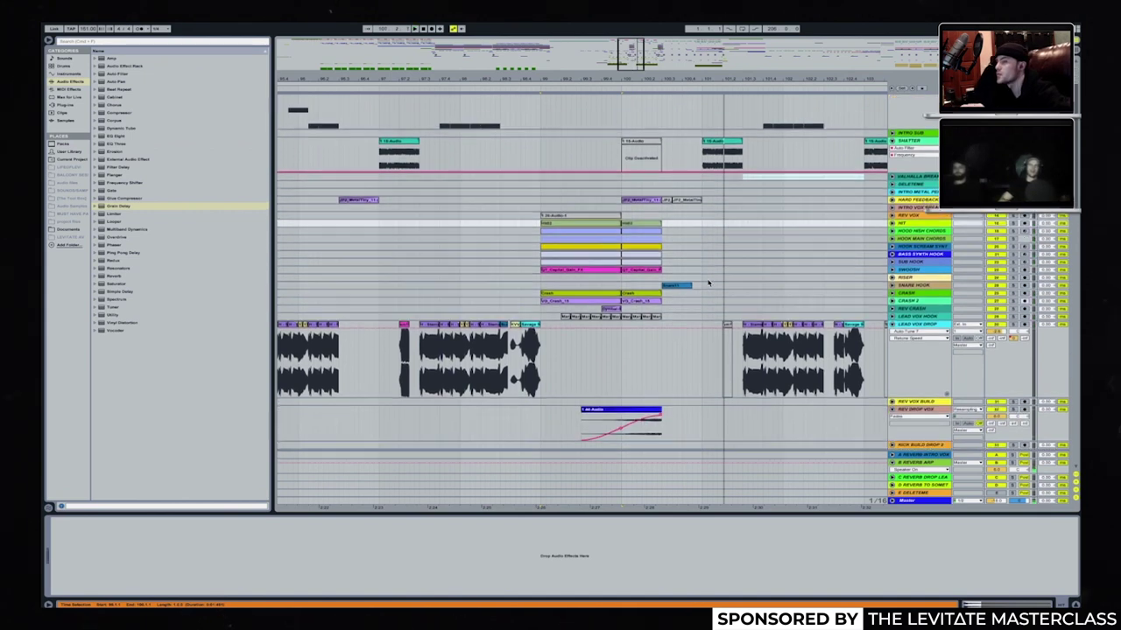
Play all the tracks from the HARD FEEDBACK HIT clip in the second half of the first hook section.
scroll(709, 282, "down", 1)
scroll(660, 331, "right", 5)
scroll(660, 331, "down", 1)
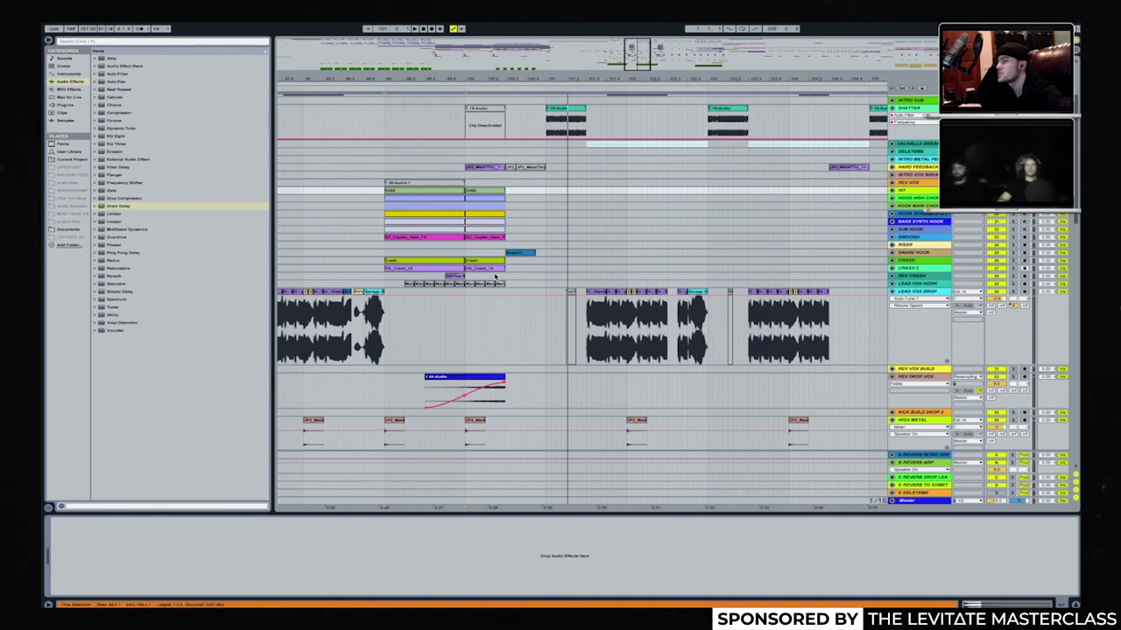
scroll(495, 277, "up", 2)
left_click(496, 201)
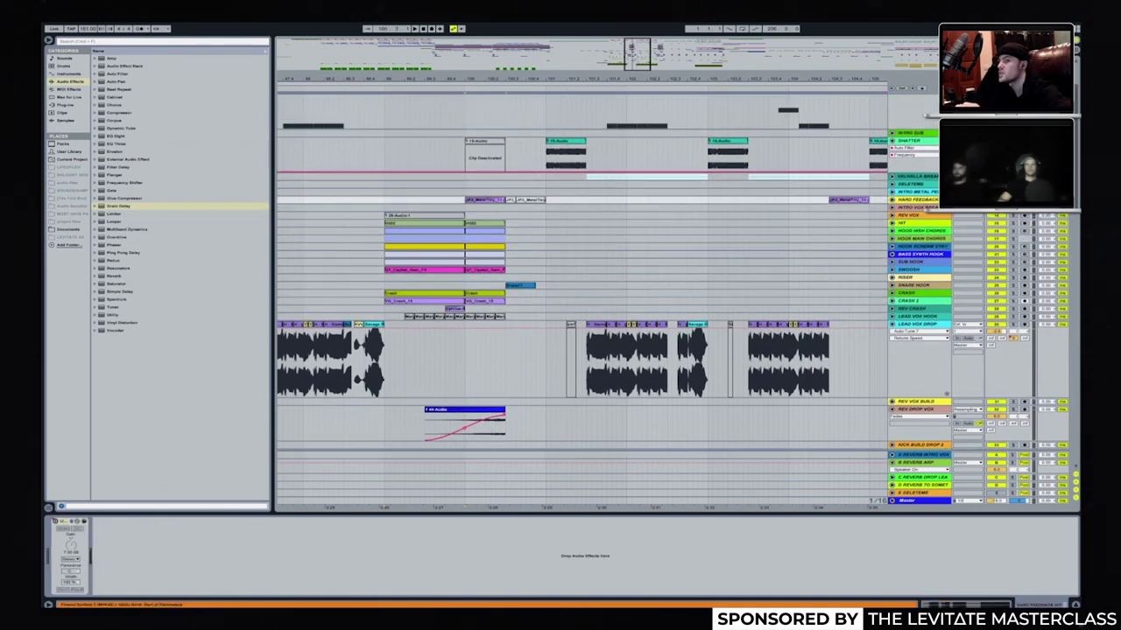
key("space")
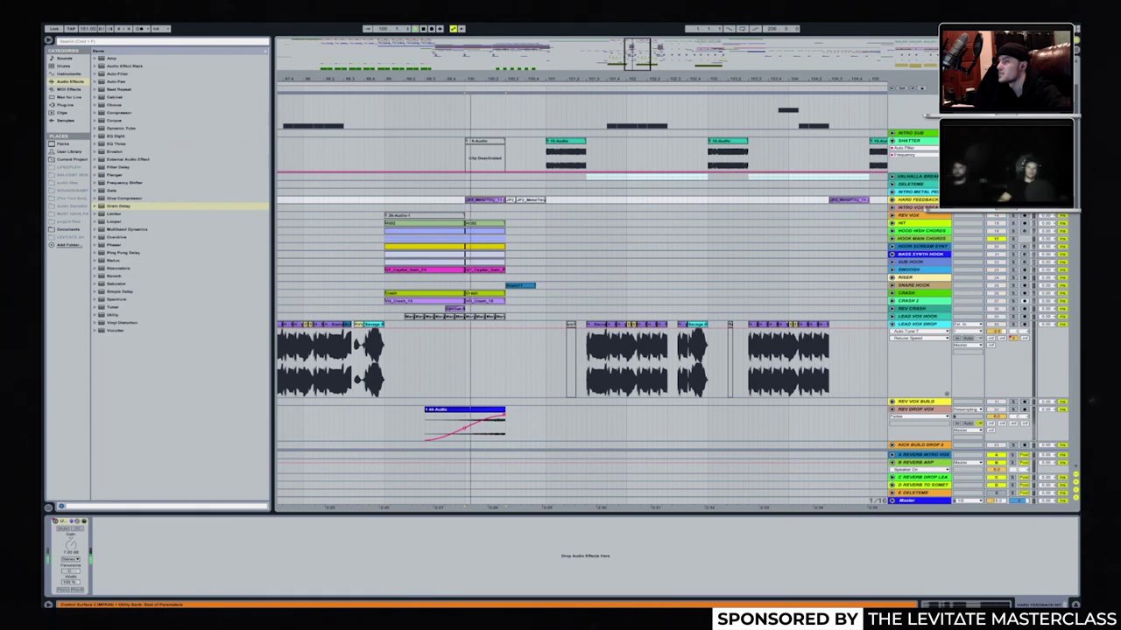
scroll(599, 290, "down", 10)
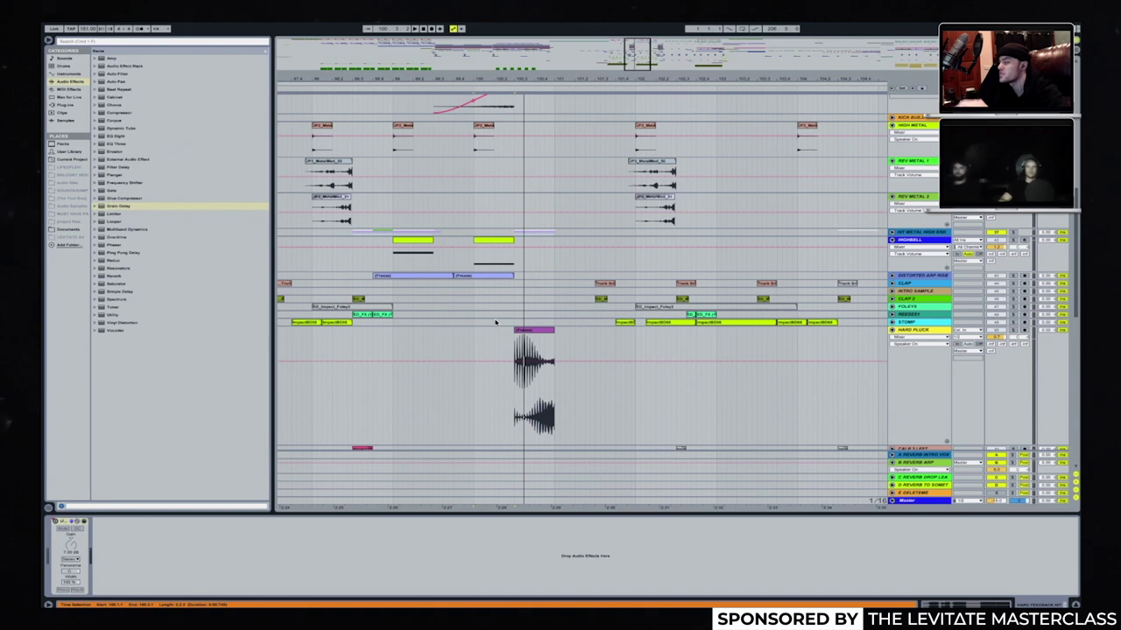
Inspect the REV METAL DROP and HARD PLUCK clips at the end of the first hook section and replay that transition.
scroll(495, 323, "down", 8)
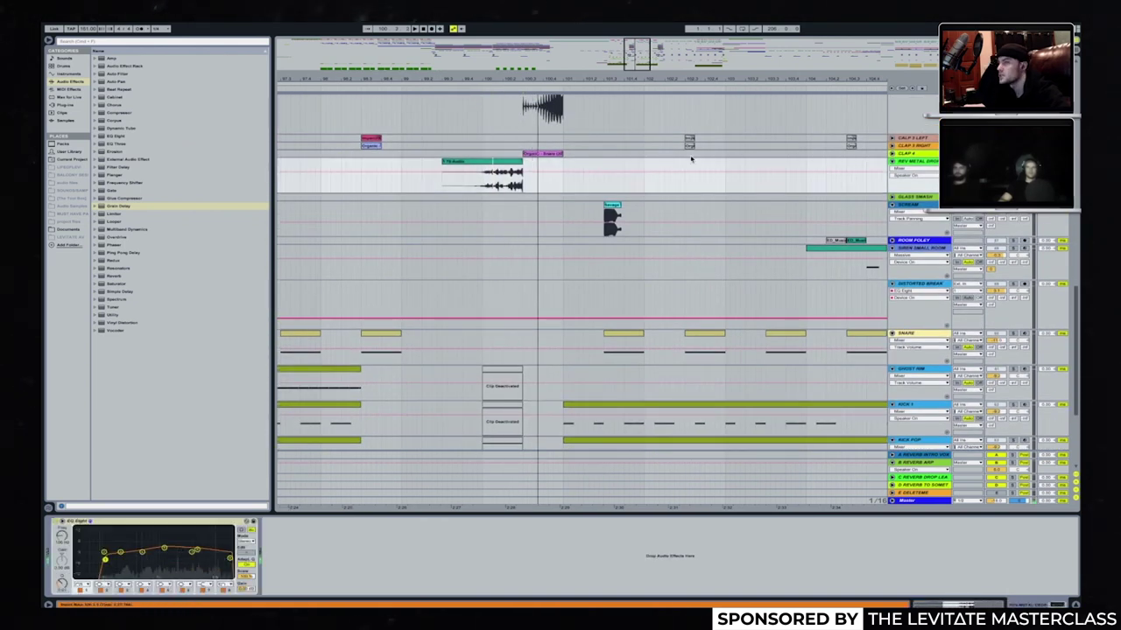
scroll(493, 212, "up", 4)
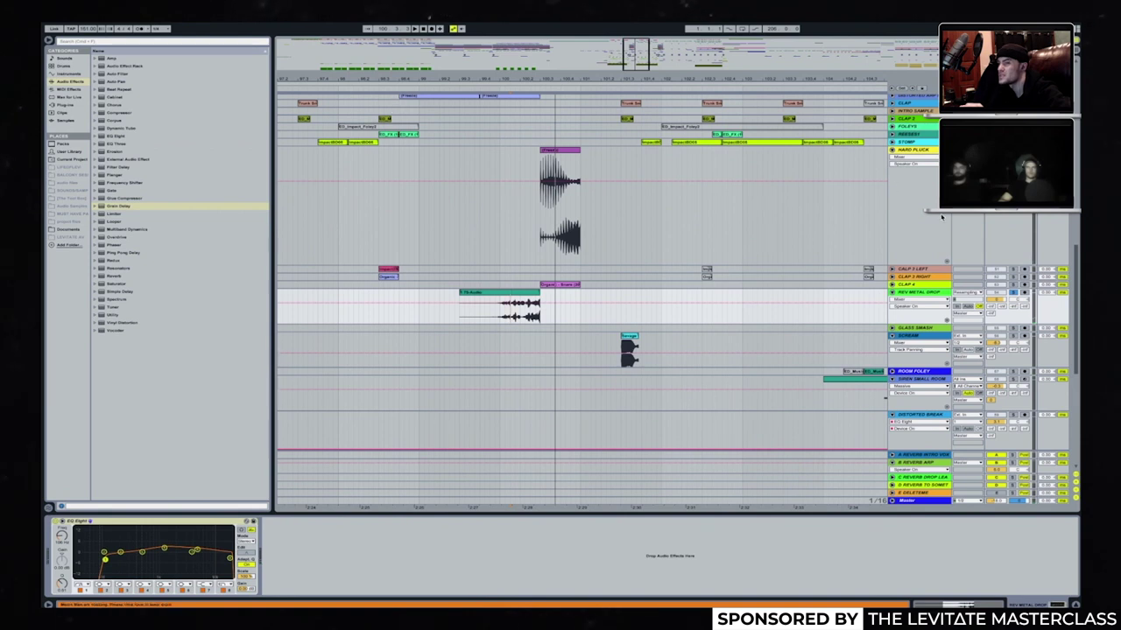
key("space")
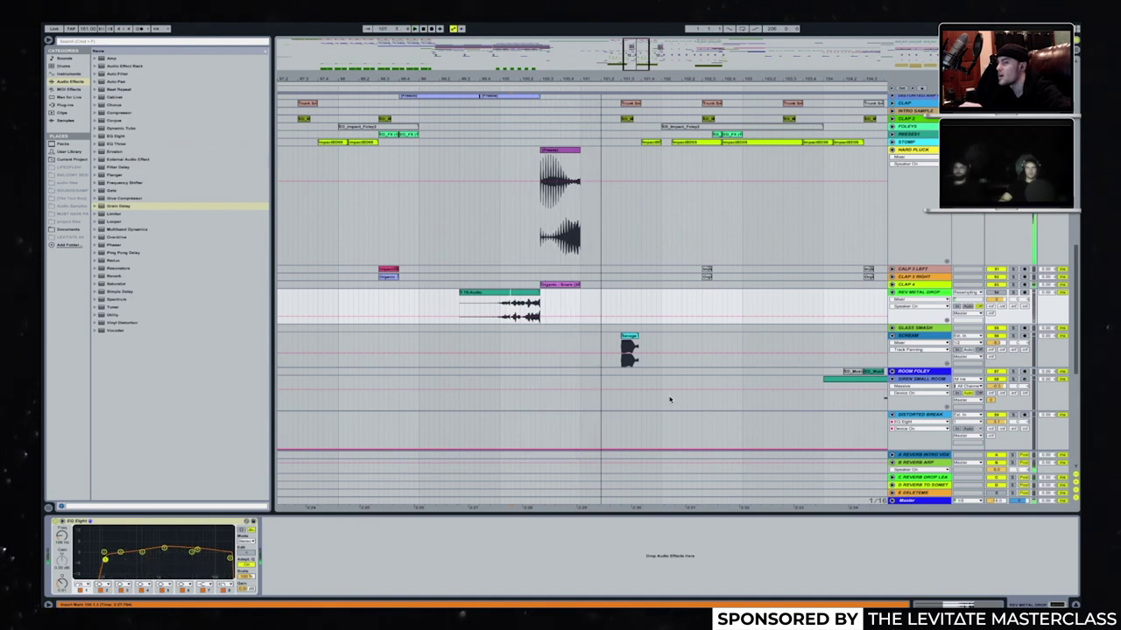
key("space")
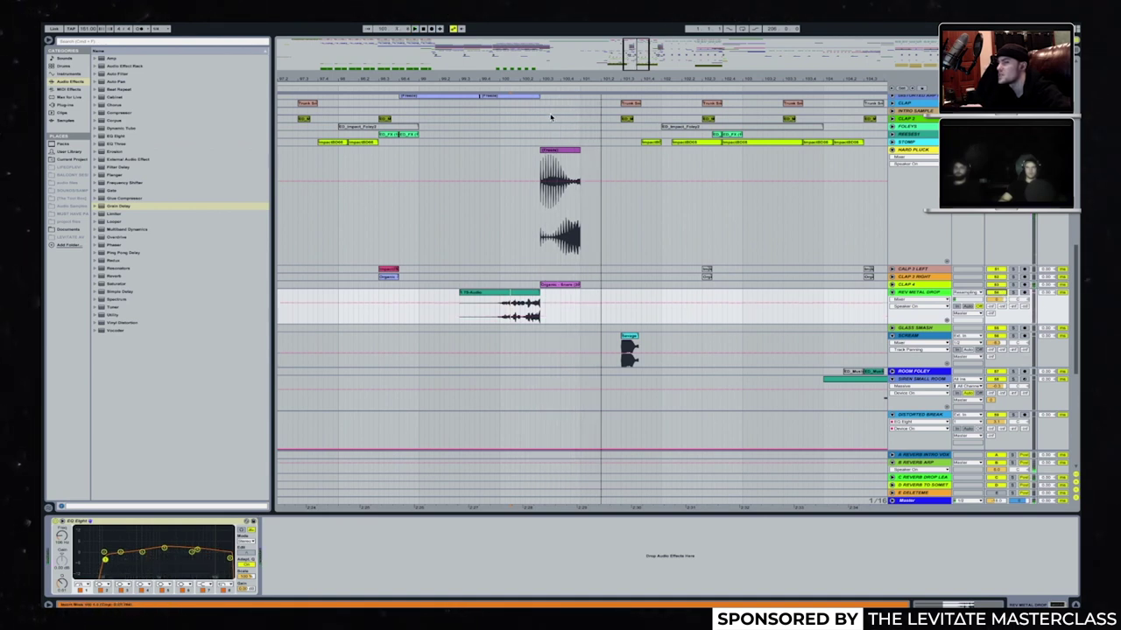
left_click(473, 86)
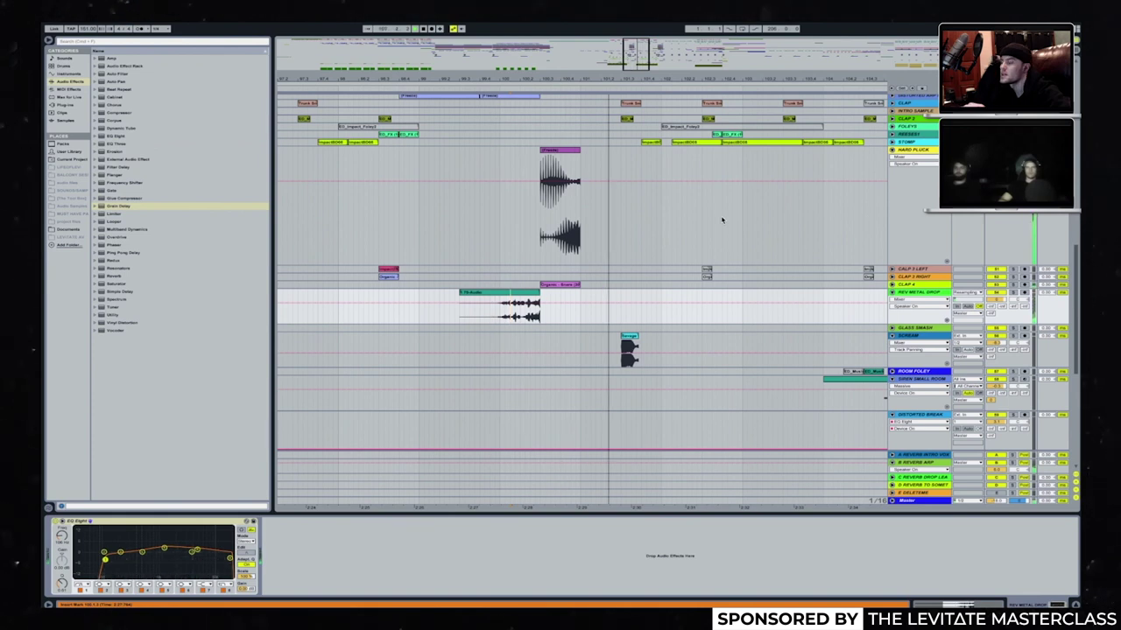
Examine the vocal, metal, foley, clap, snare and kick clips across the part of the drop between the two hook sections.
scroll(722, 220, "up", 8)
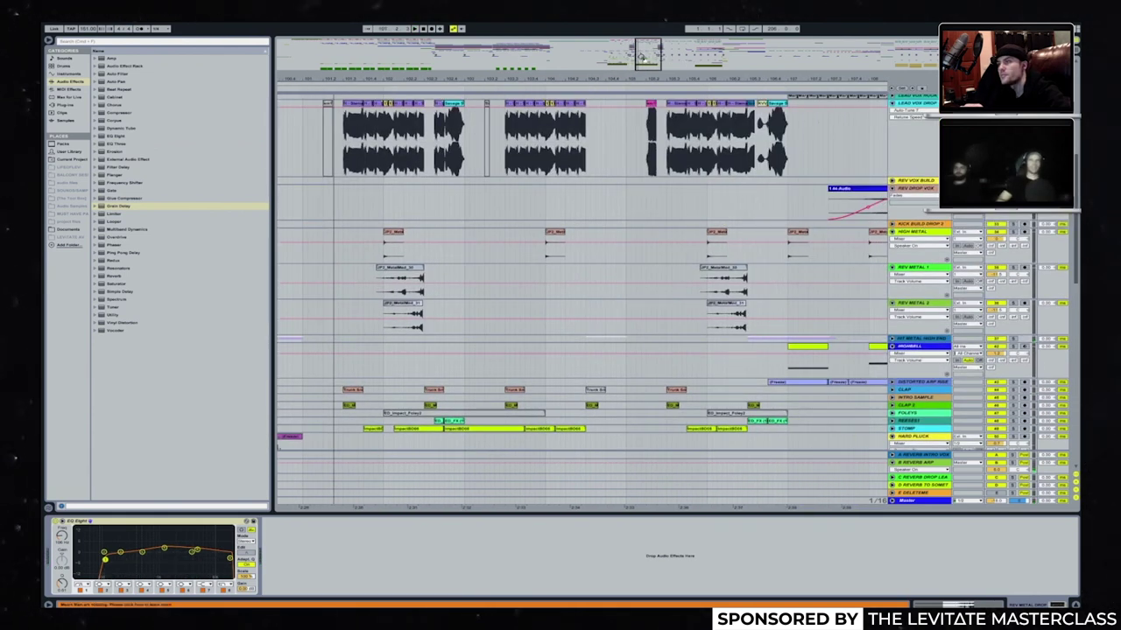
key("minus")
key("plus")
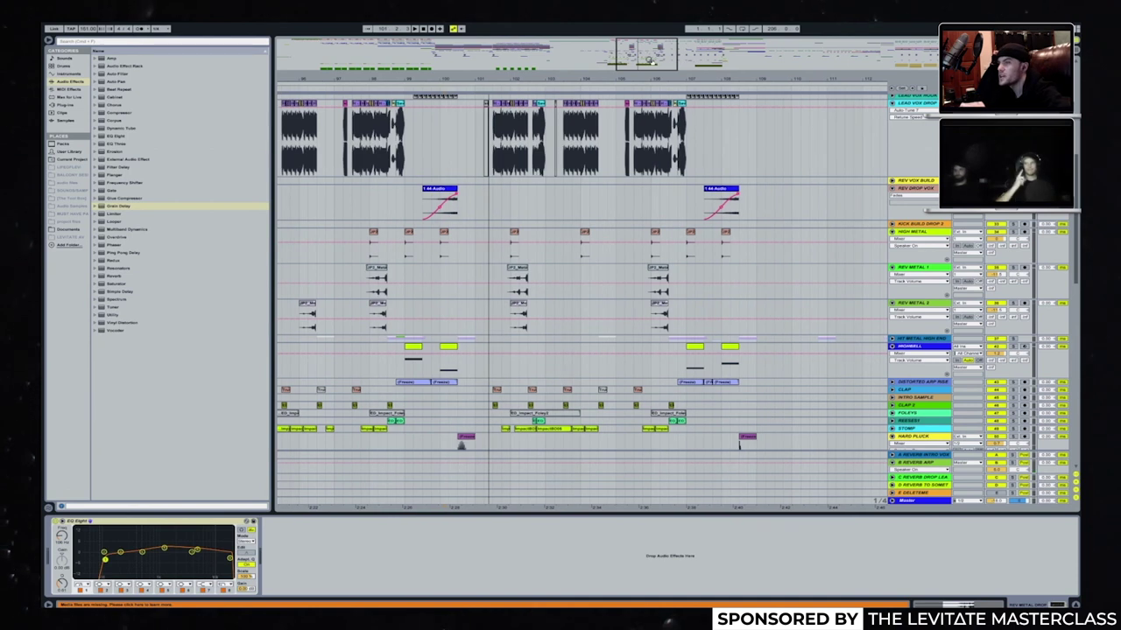
scroll(533, 276, "down", 5)
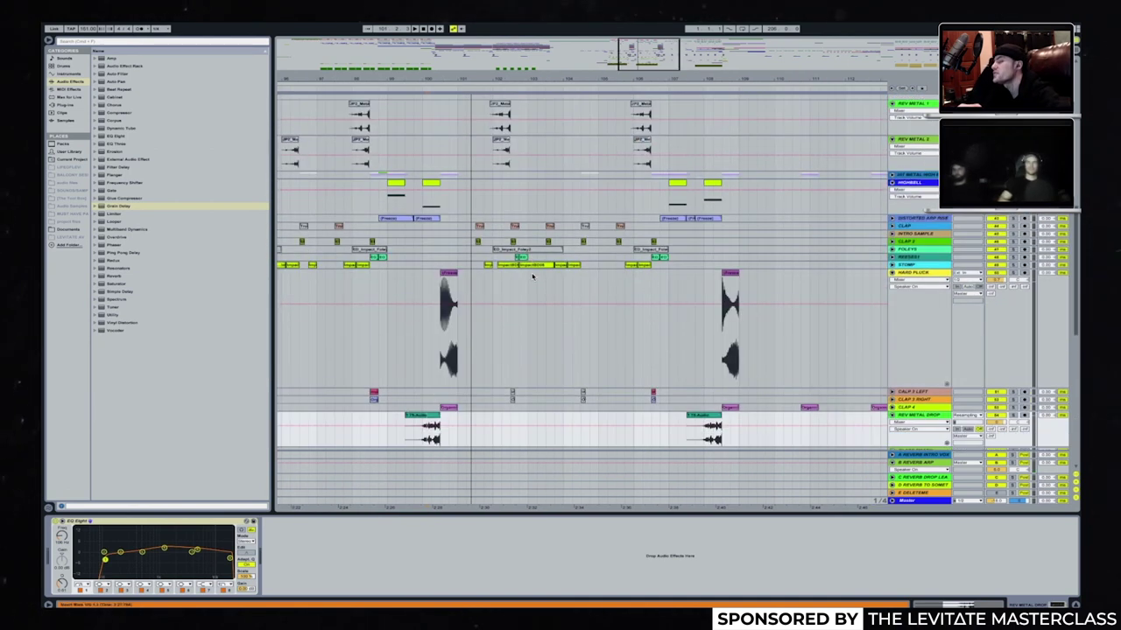
scroll(533, 276, "down", 10)
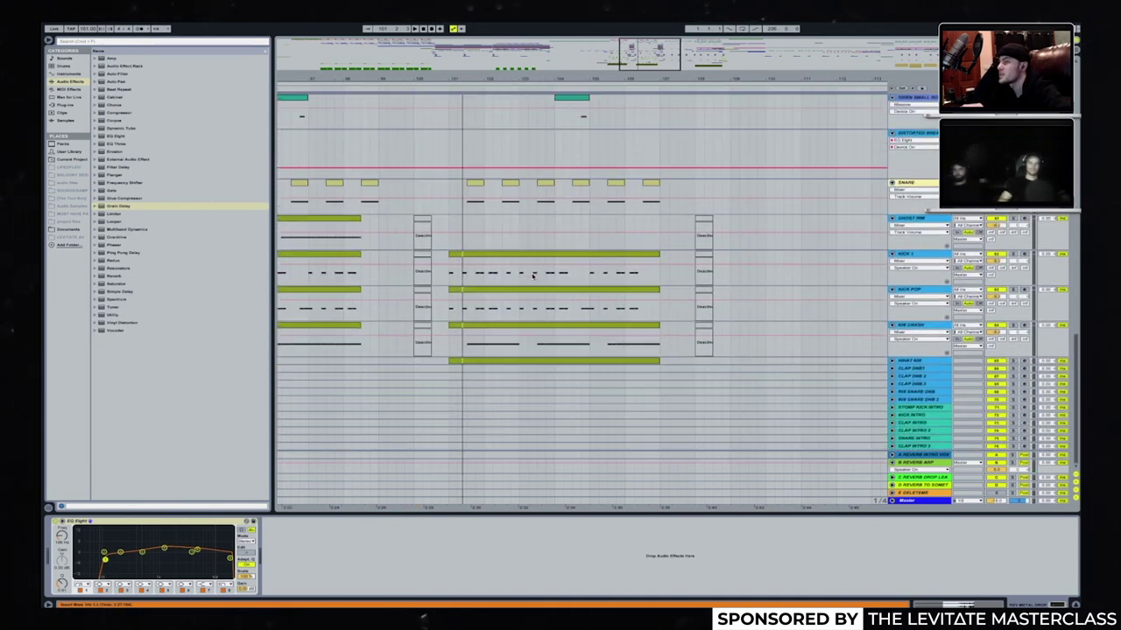
scroll(533, 276, "up", 10)
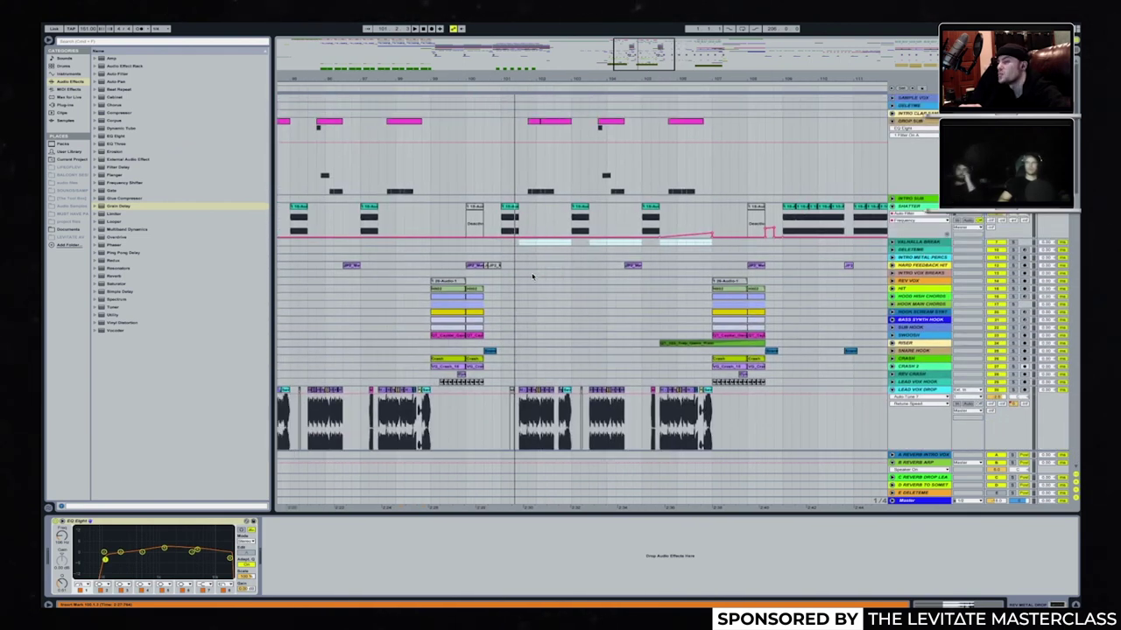
scroll(541, 285, "down", 10)
scroll(541, 286, "down", 10)
scroll(541, 286, "up", 10)
scroll(541, 286, "down", 15)
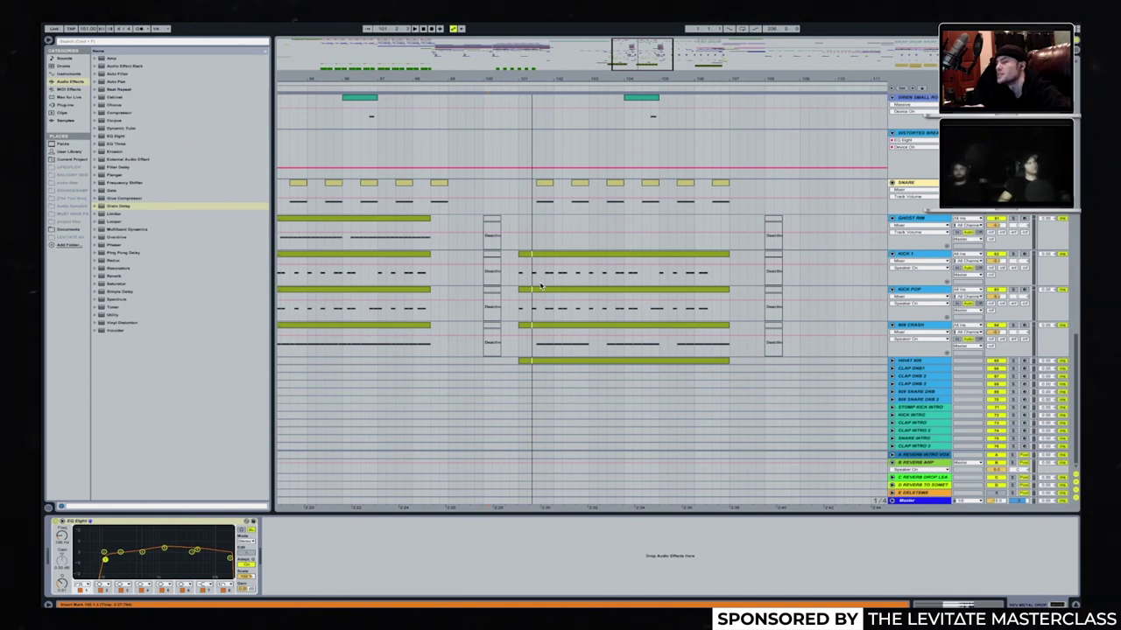
scroll(541, 285, "up", 10)
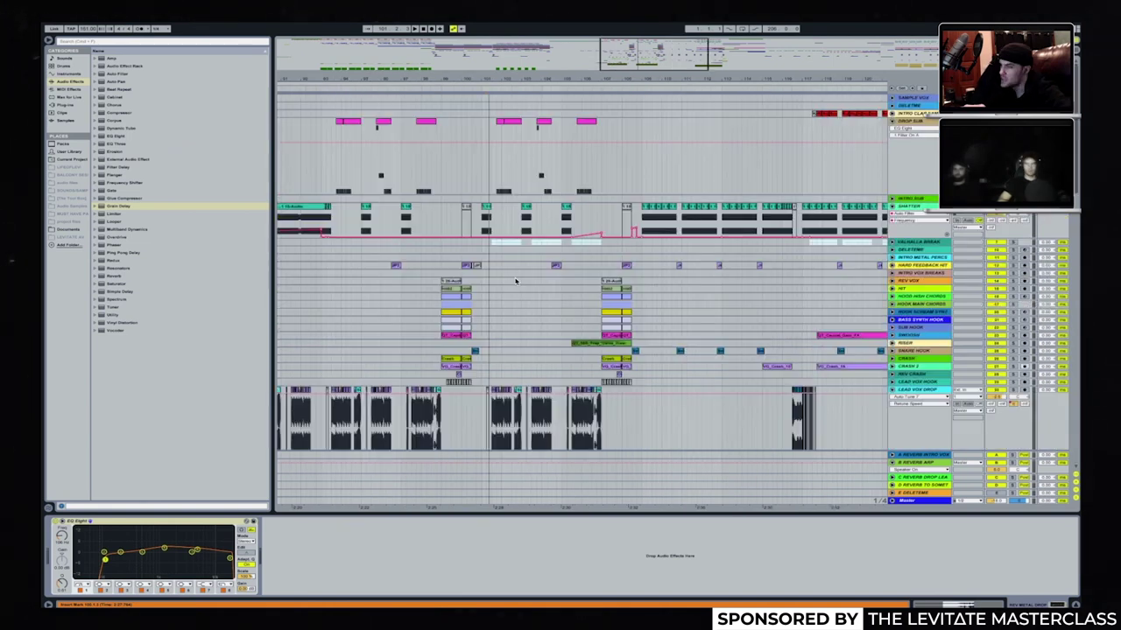
scroll(516, 280, "up", 10)
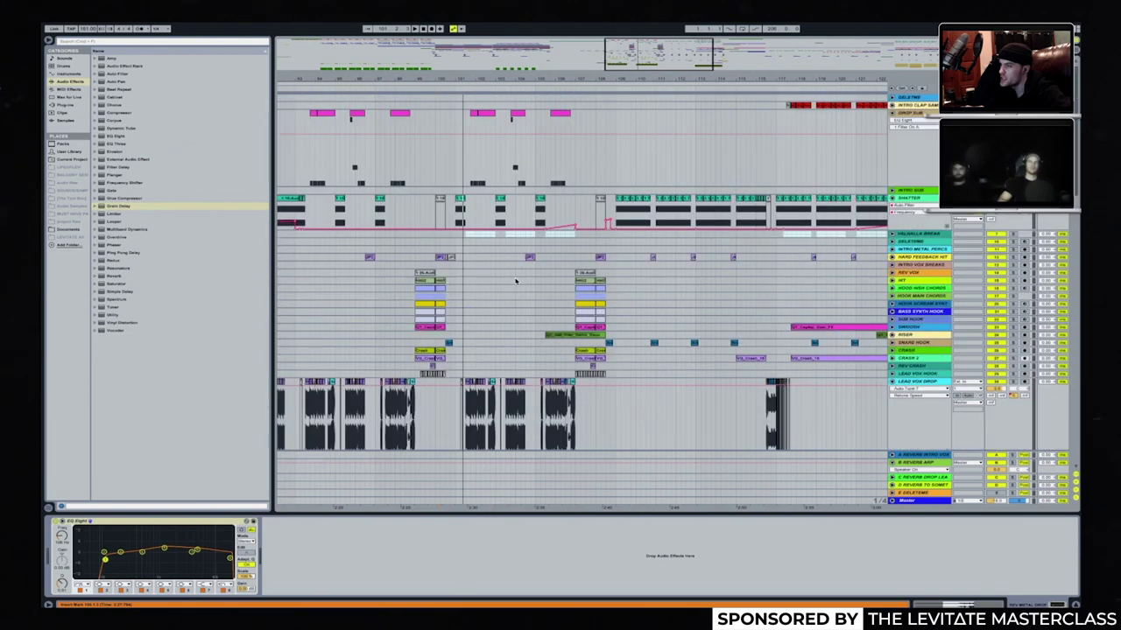
scroll(516, 280, "down", 3)
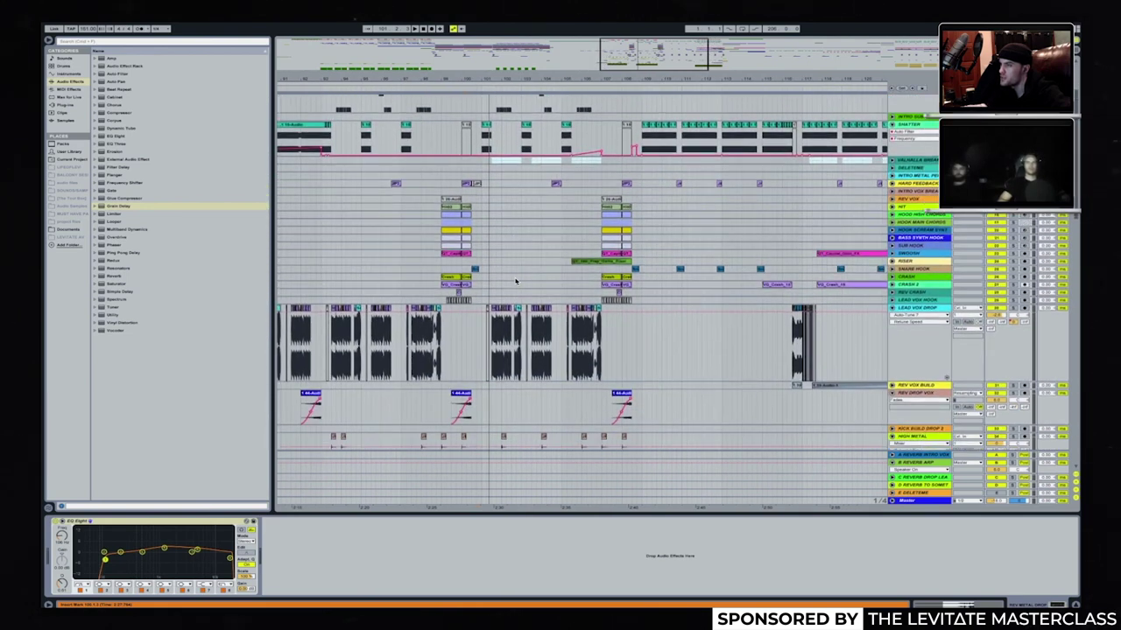
scroll(516, 281, "down", 1)
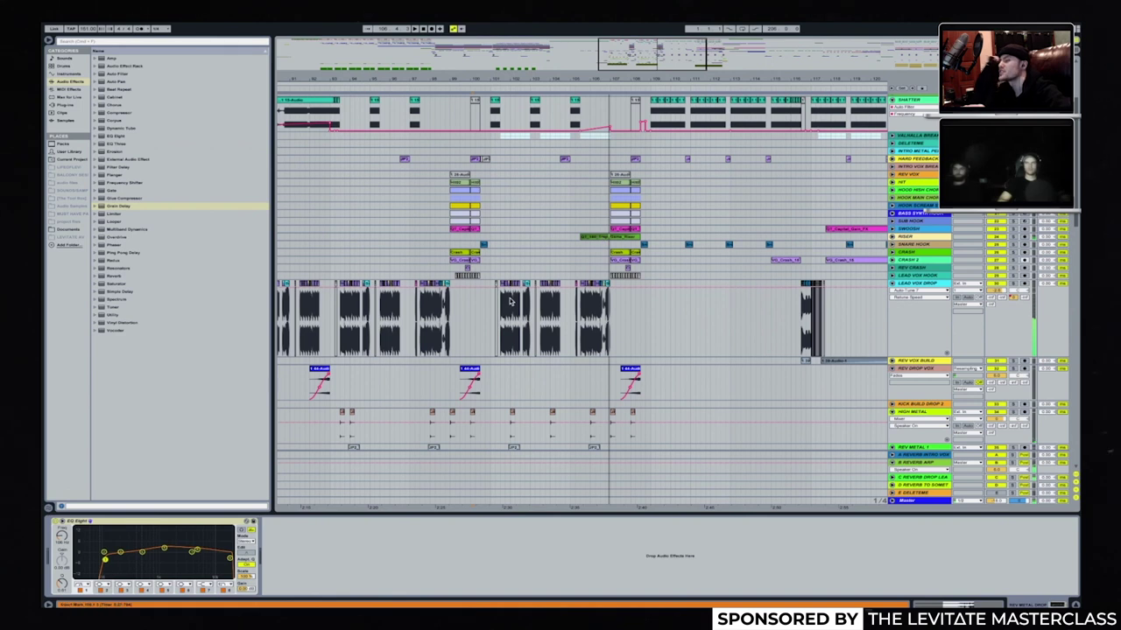
Unfold the hi-hat track beneath the kick and crash tracks to show its notes in the second half of the drop.
scroll(512, 301, "down", 10)
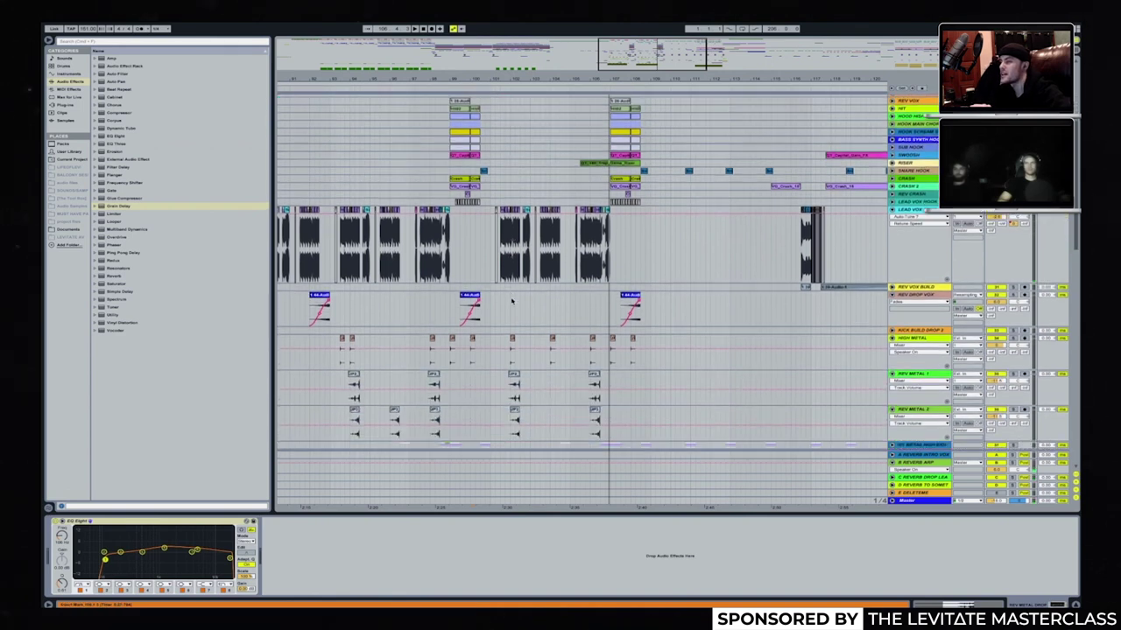
scroll(512, 302, "down", 8)
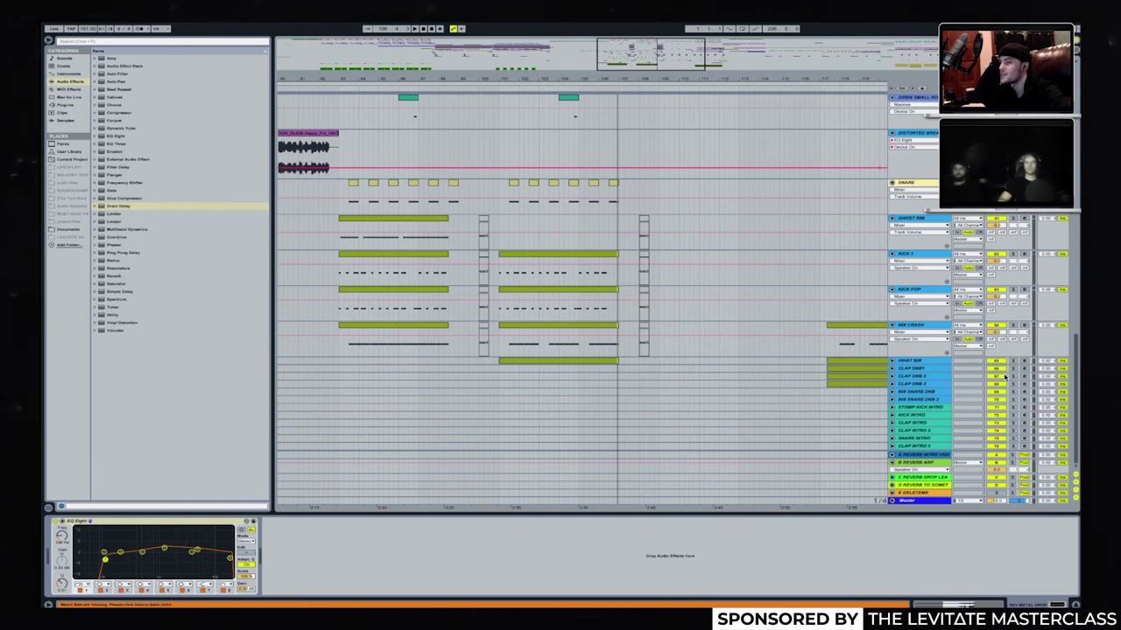
left_click(893, 361)
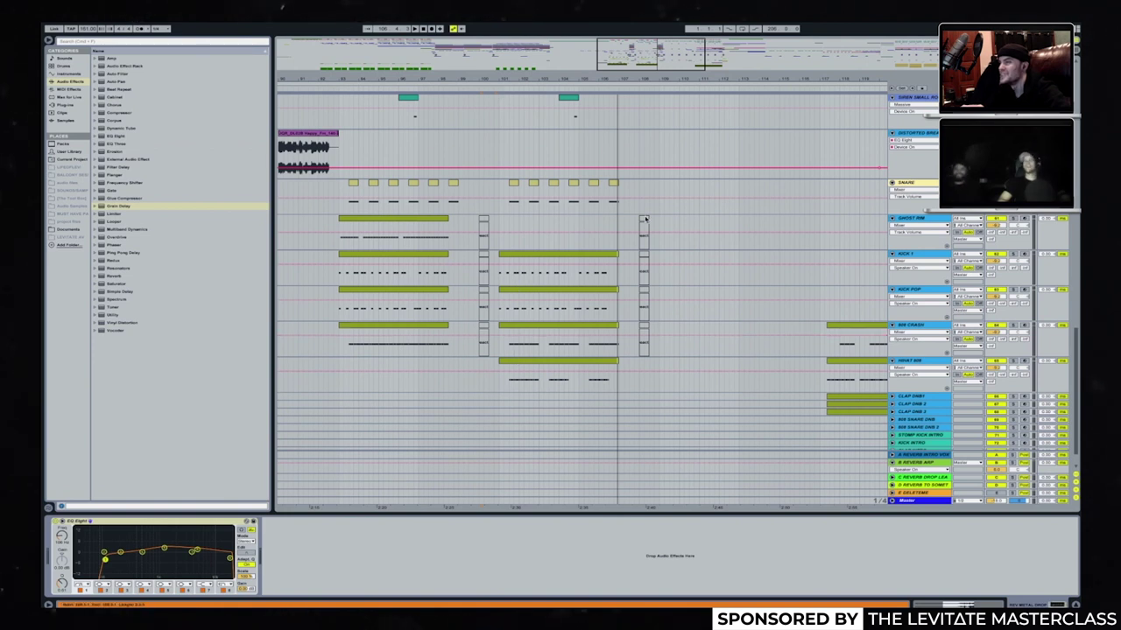
Zoom in on the second half of the drop and play it from its start, following the clap, foley, siren and snare tracks.
scroll(646, 219, "up", 10)
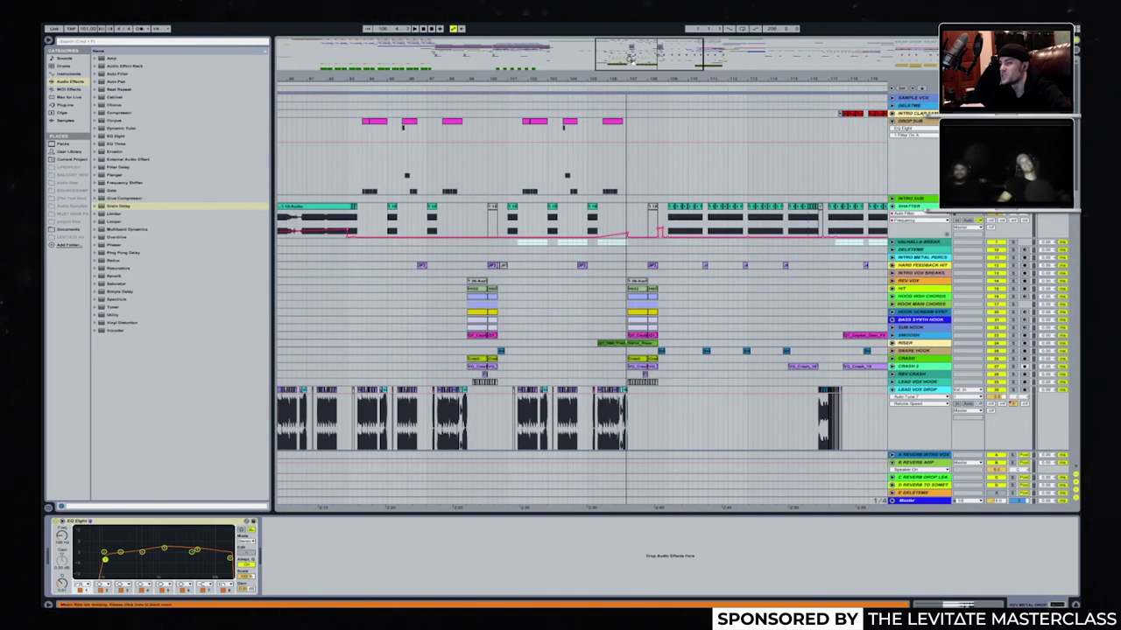
left_click_drag(630, 59, 632, 79)
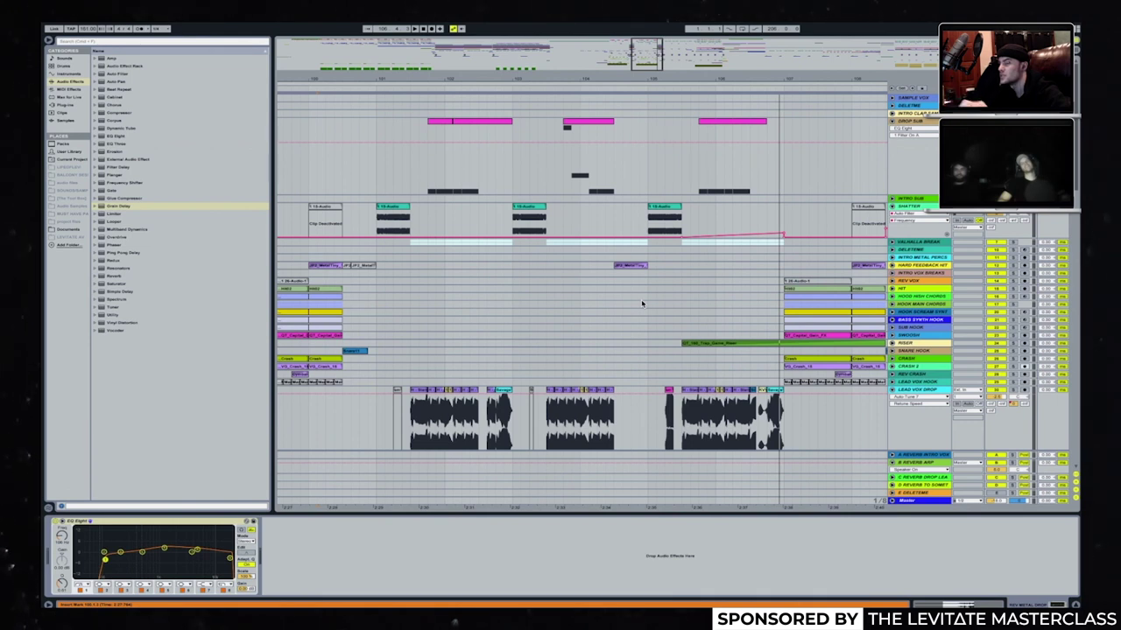
scroll(645, 303, "right", 5)
scroll(622, 357, "left", 6)
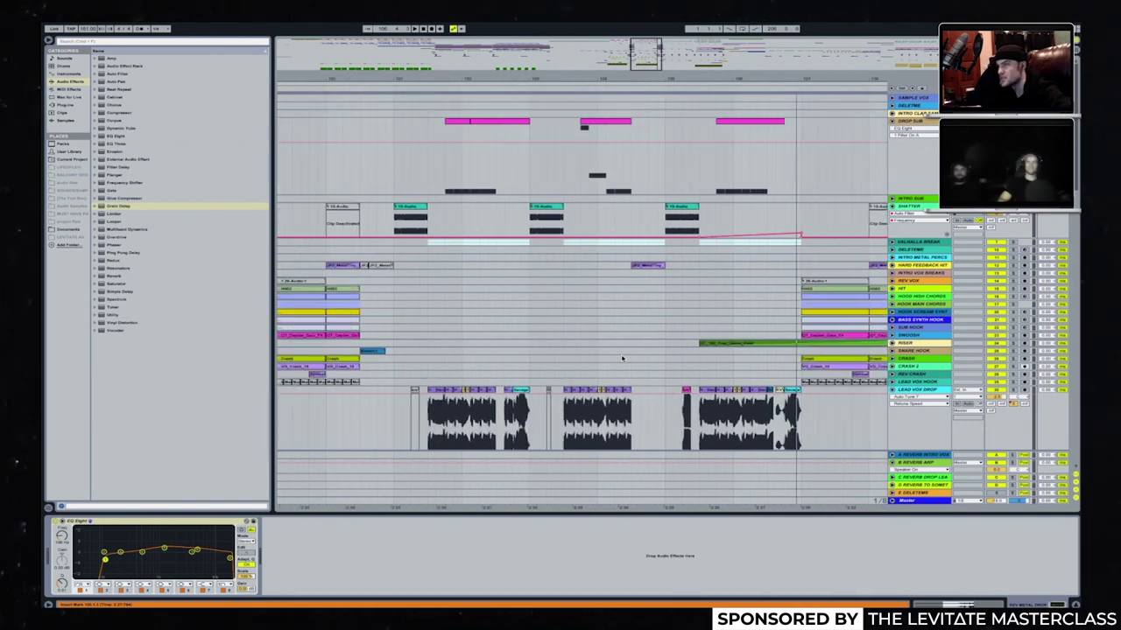
left_click(517, 88)
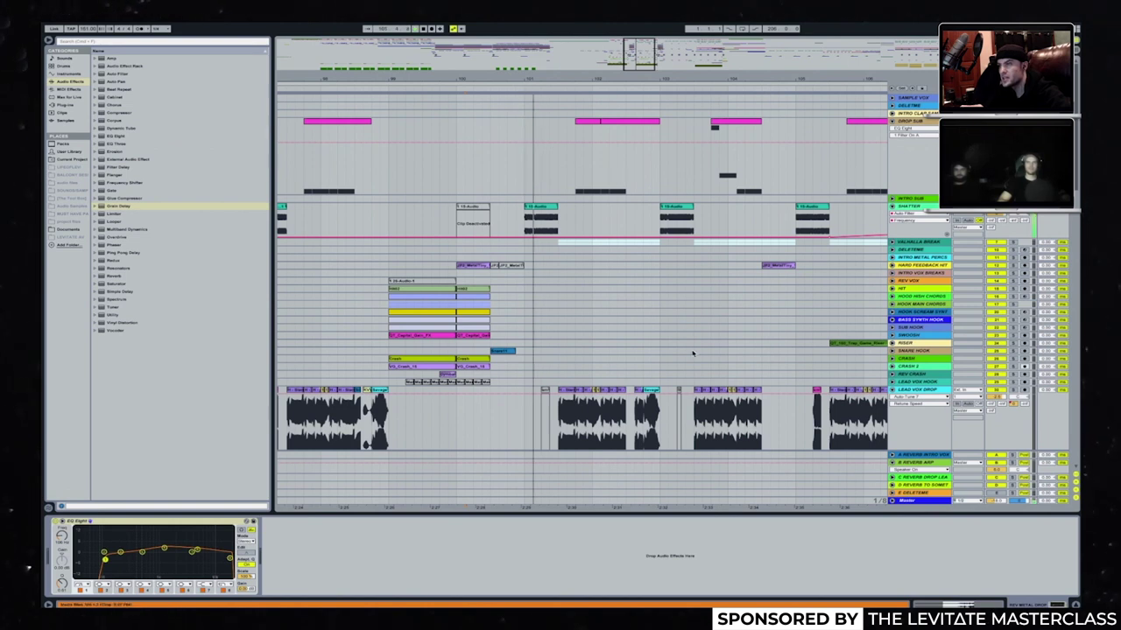
scroll(691, 350, "right", 4)
scroll(692, 352, "down", 10)
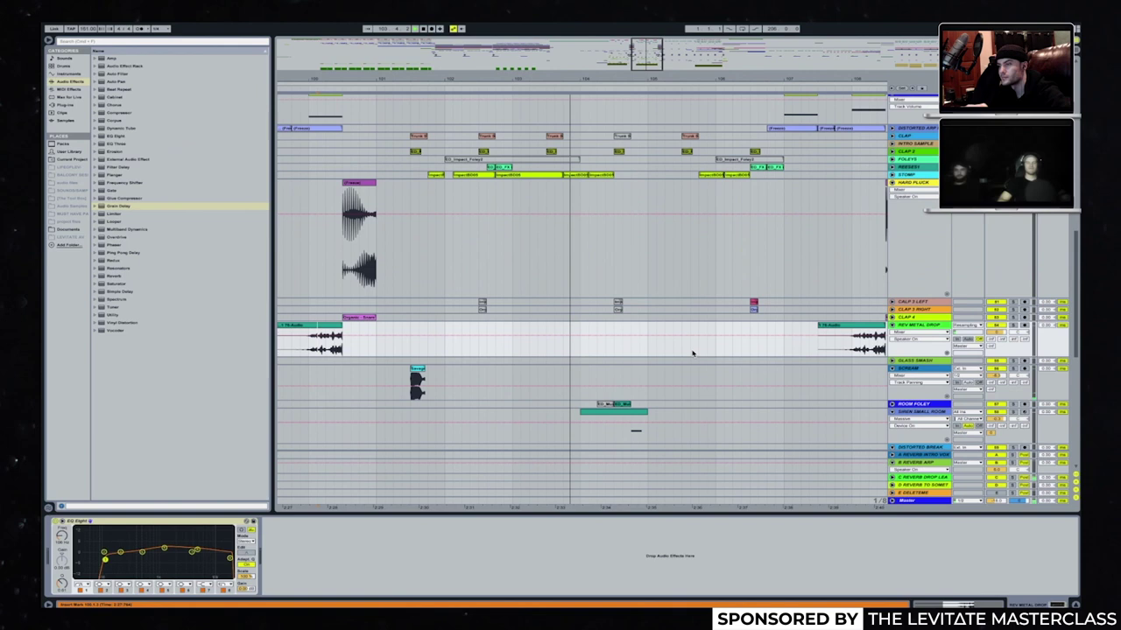
scroll(691, 353, "down", 5)
scroll(692, 352, "right", 2)
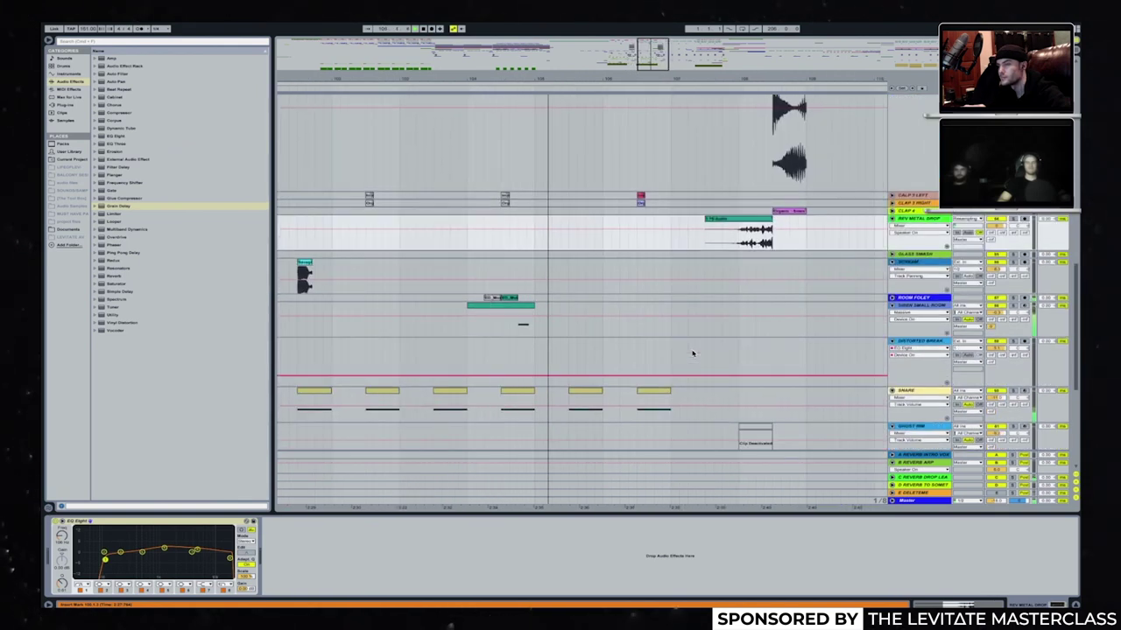
scroll(692, 353, "down", 2)
scroll(693, 353, "right", 1)
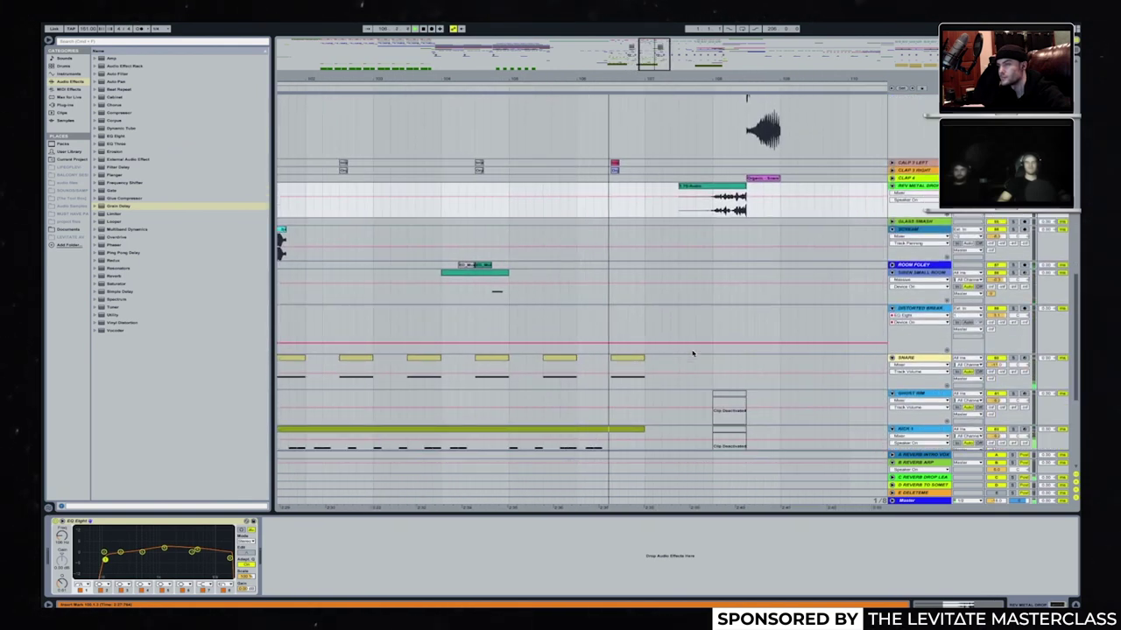
Follow the playback into the second hook section across the reversed metal, HIGHBELL and HARD PLUCK clips.
scroll(692, 352, "right", 4)
scroll(692, 353, "up", 8)
scroll(691, 352, "up", 1)
scroll(692, 353, "right", 1)
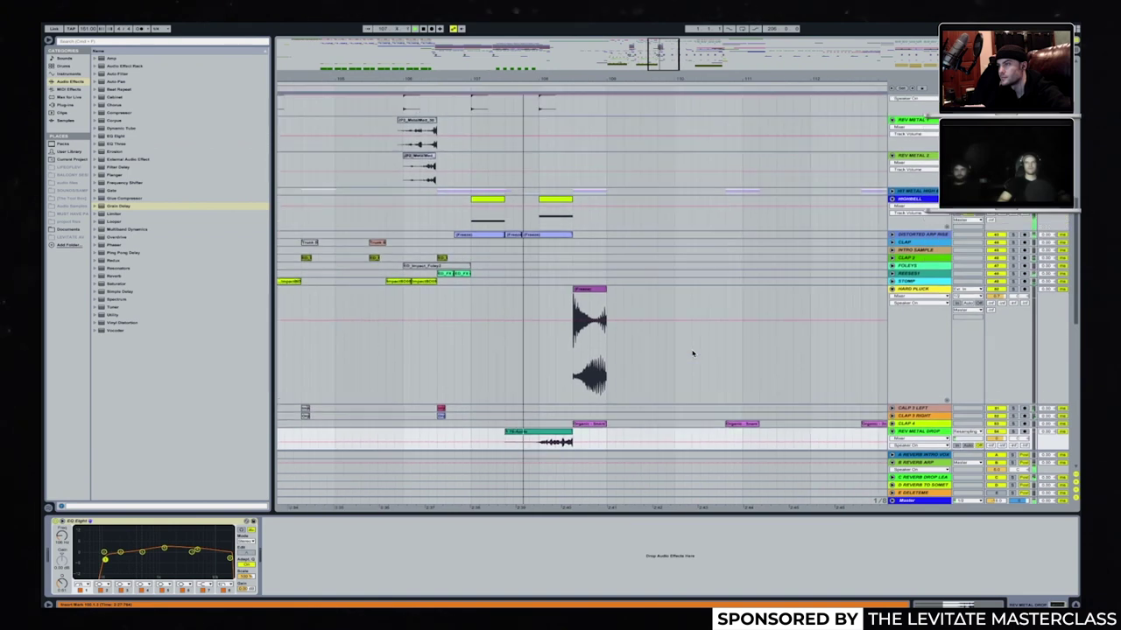
scroll(691, 353, "up", 1)
scroll(692, 353, "right", 1)
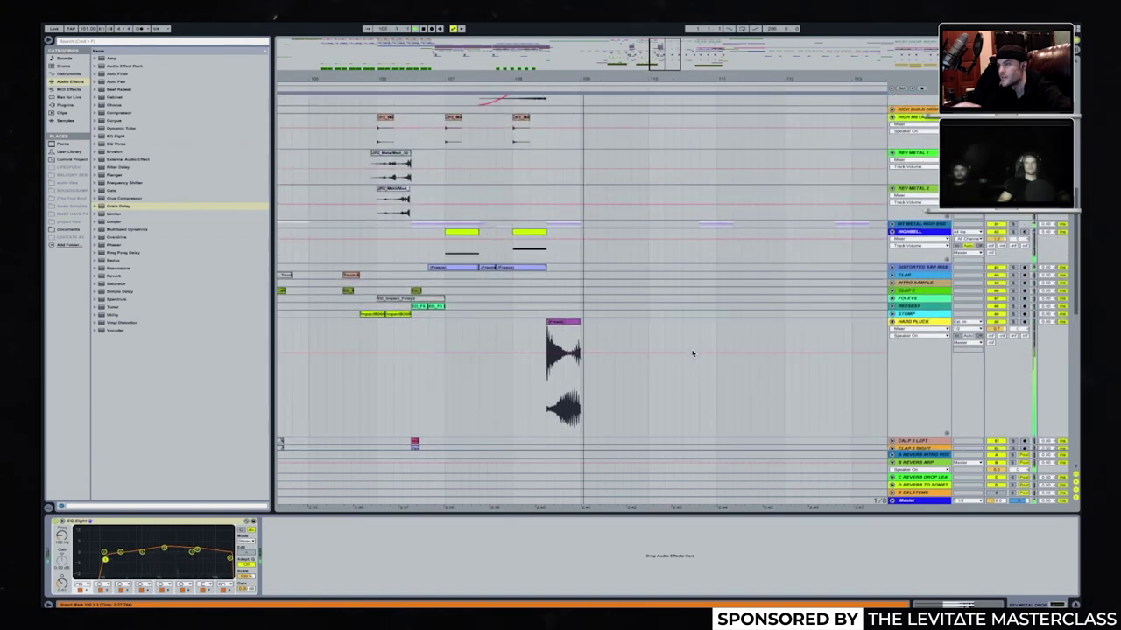
scroll(692, 353, "down", 3)
scroll(695, 260, "down", 5)
Select the first SHATTER clip after the second hook section and show that track's effect devices.
scroll(695, 261, "up", 1)
scroll(683, 271, "right", 4)
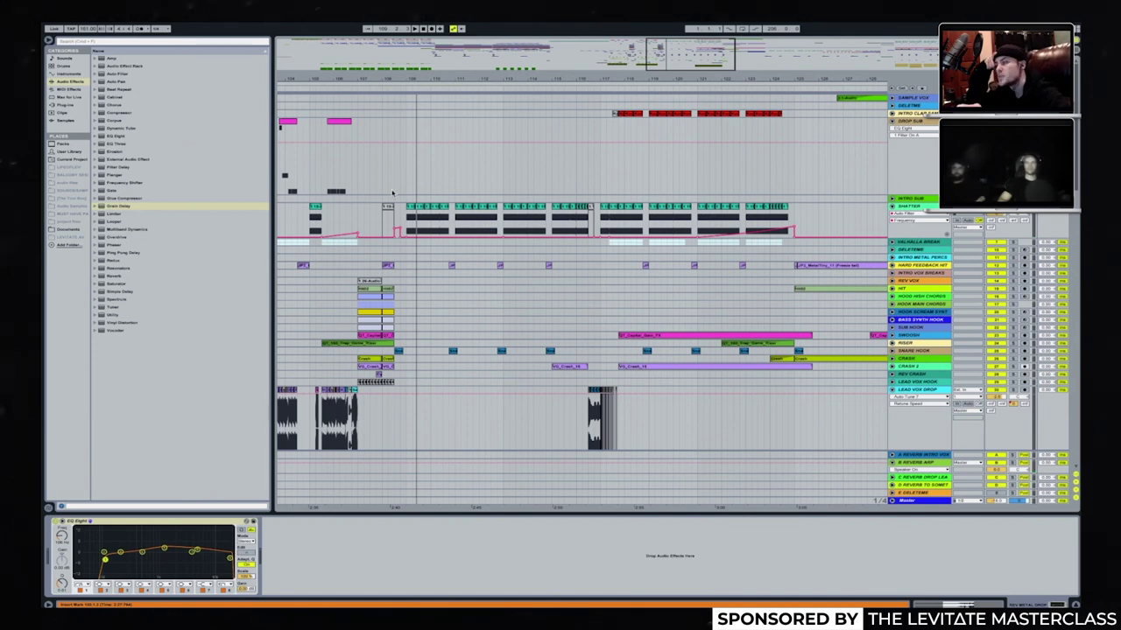
scroll(401, 191, "up", 2)
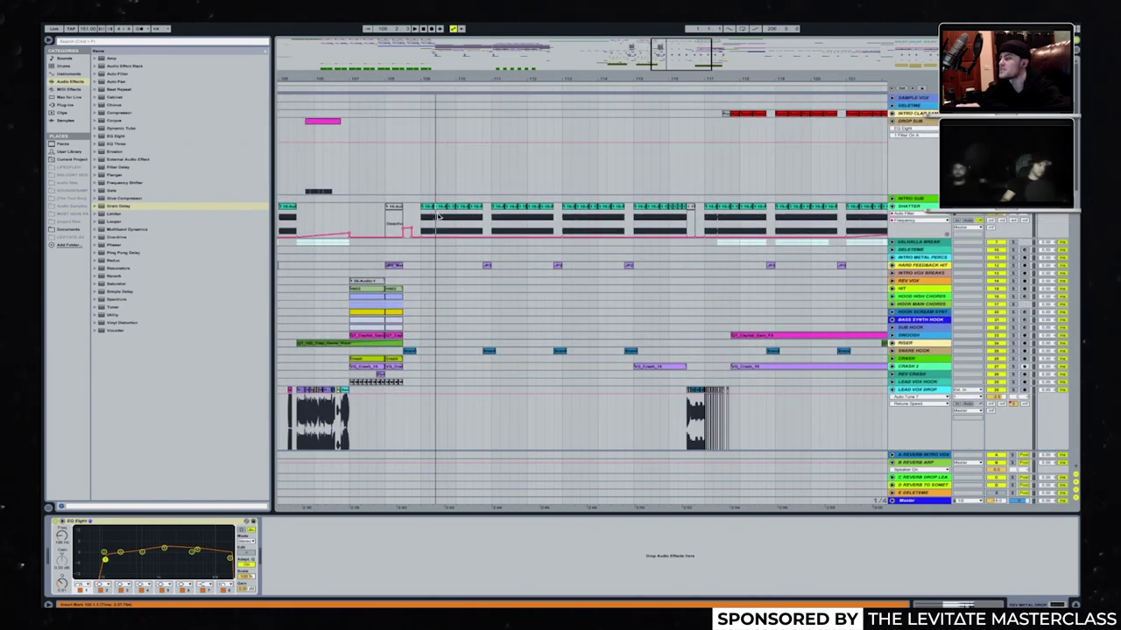
left_click(426, 224)
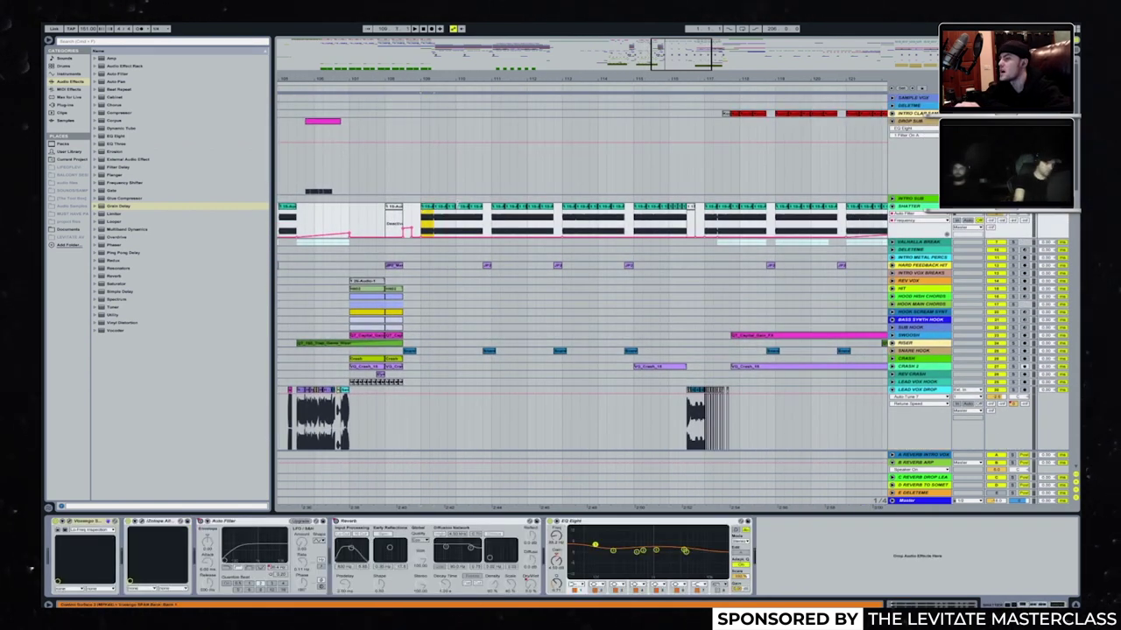
scroll(582, 298, "down", 1)
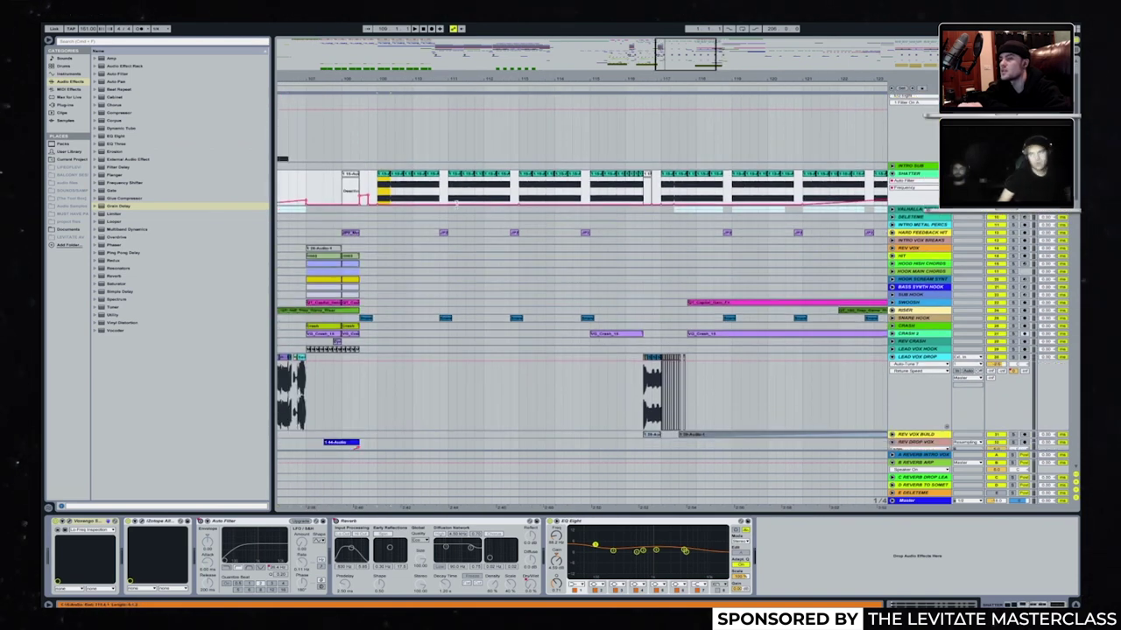
Look through the tracks around the second hook section and play the arrangement from just before the repeated SHATTER clips.
scroll(516, 186, "down", 4)
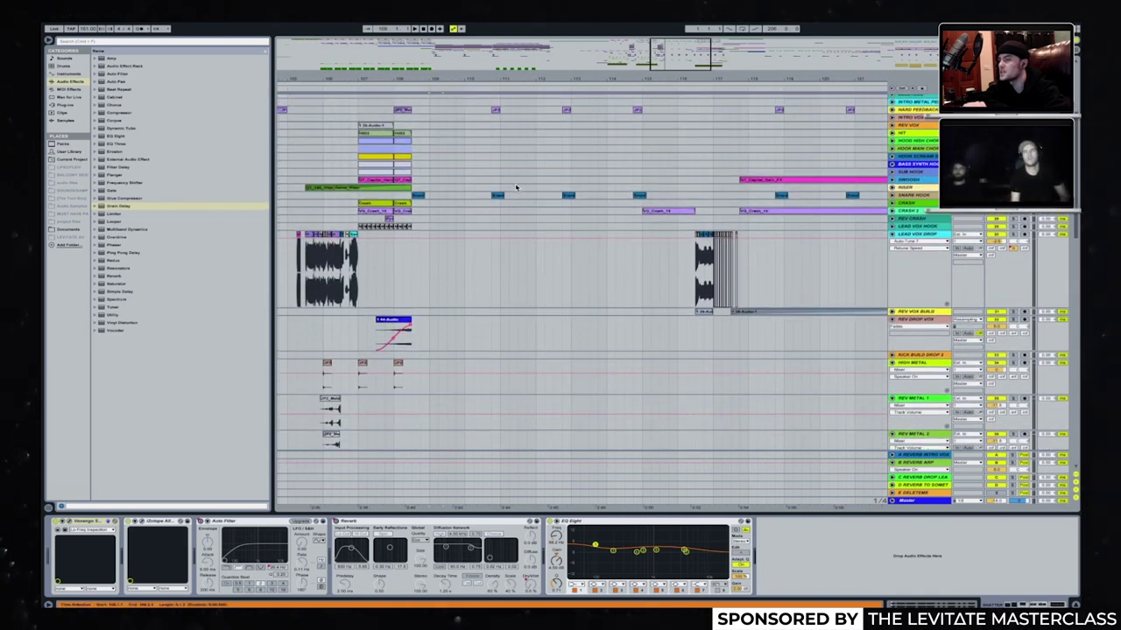
scroll(516, 187, "down", 9)
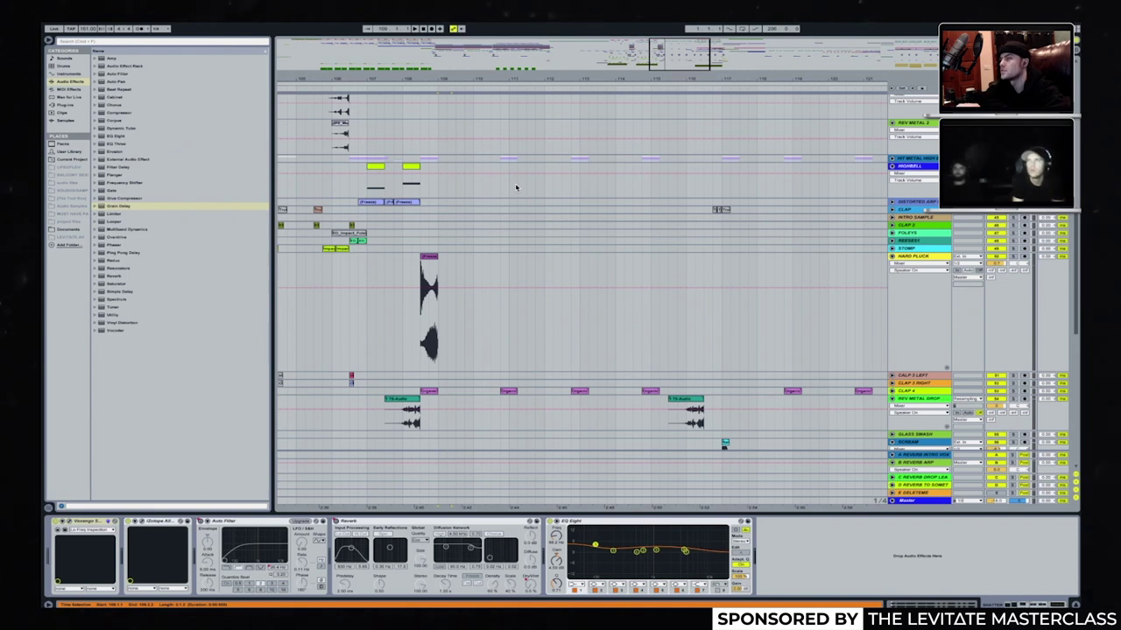
scroll(516, 186, "up", 10)
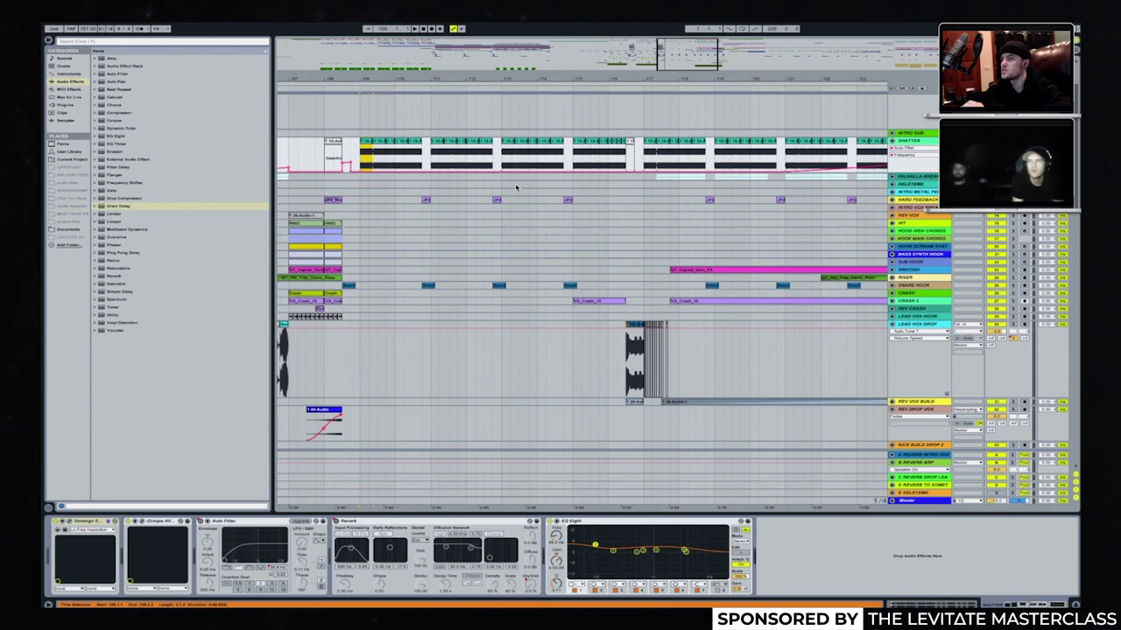
scroll(516, 186, "left", 3)
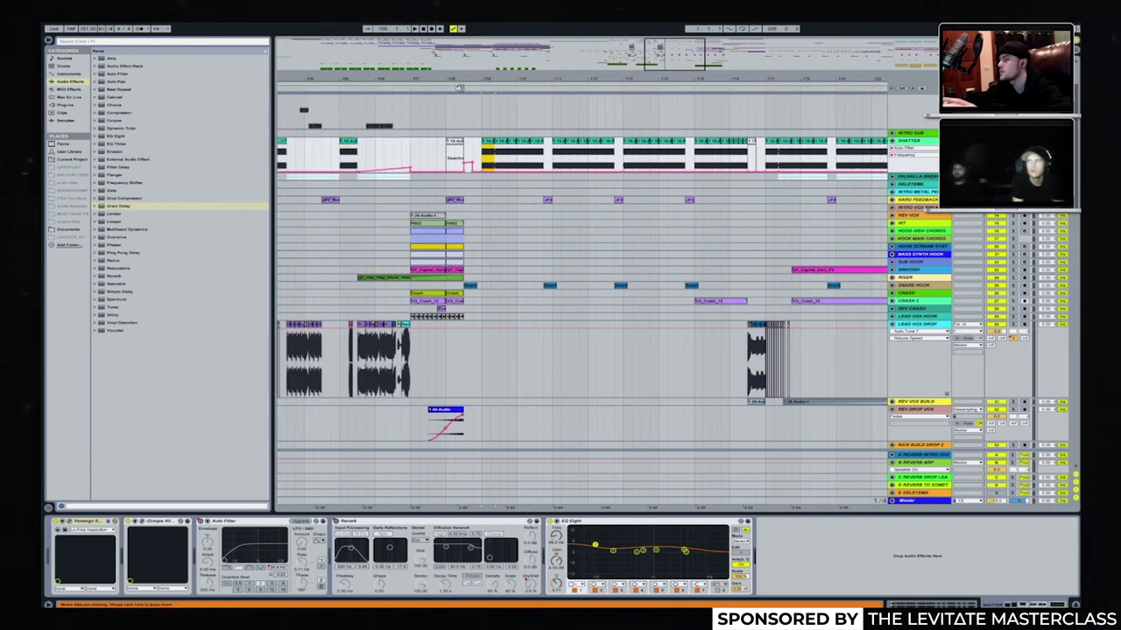
left_click(447, 141)
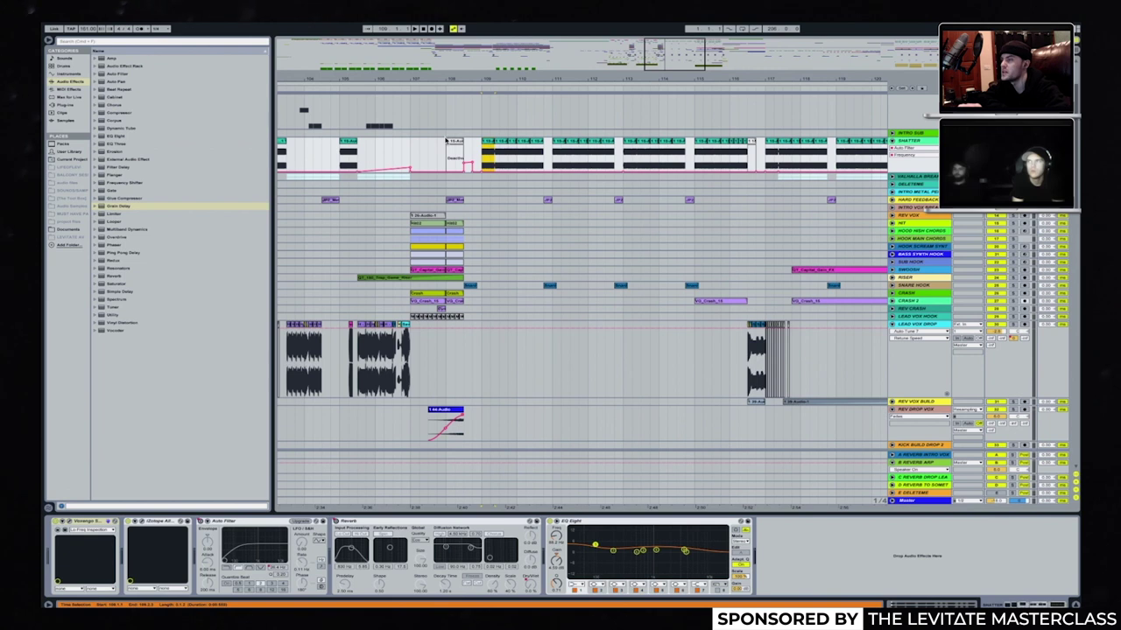
left_click(455, 84)
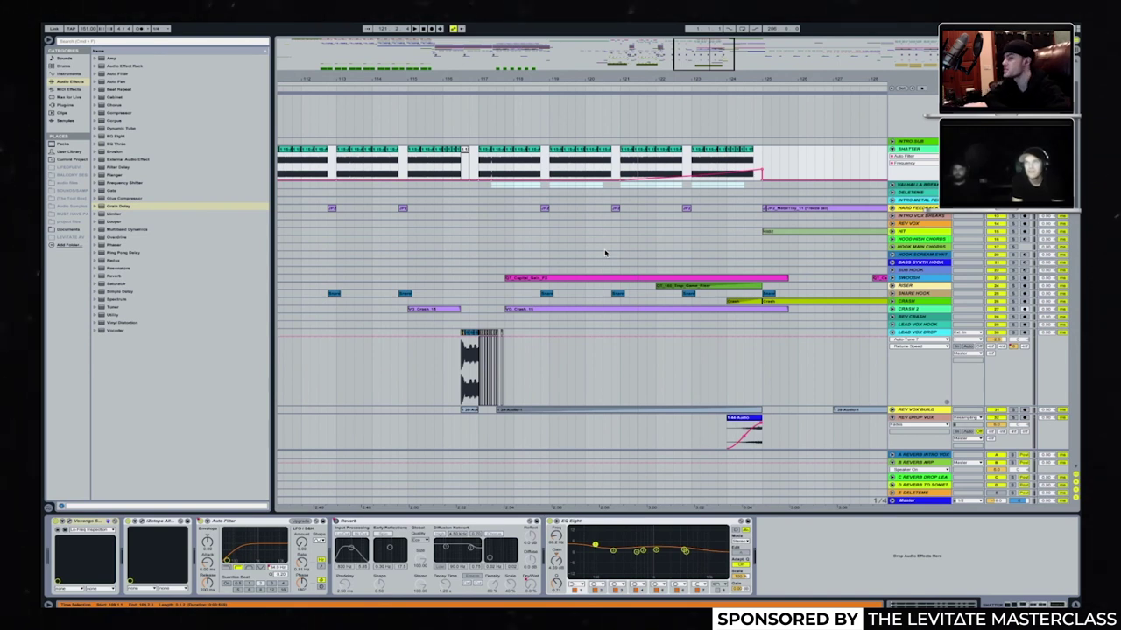
Check the riser, crash, REV DROP VOX and HIGHBELL clips at the end of the SHATTER section.
scroll(605, 253, "down", 6)
scroll(604, 253, "right", 5)
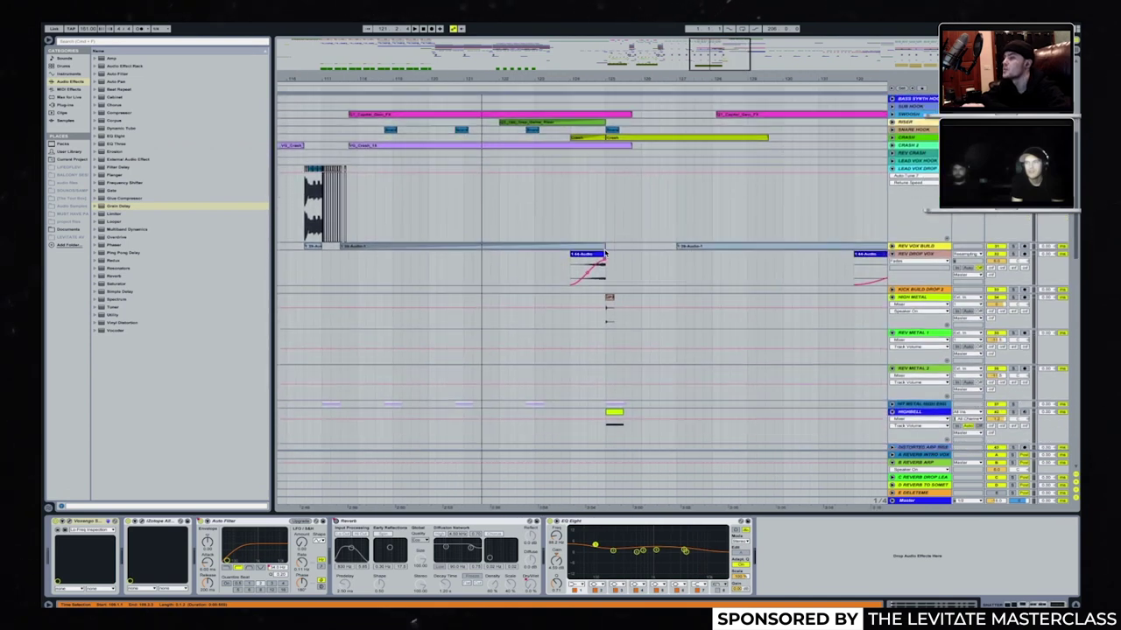
scroll(604, 253, "down", 3)
scroll(604, 253, "left", 2)
scroll(604, 253, "up", 8)
scroll(605, 253, "left", 4)
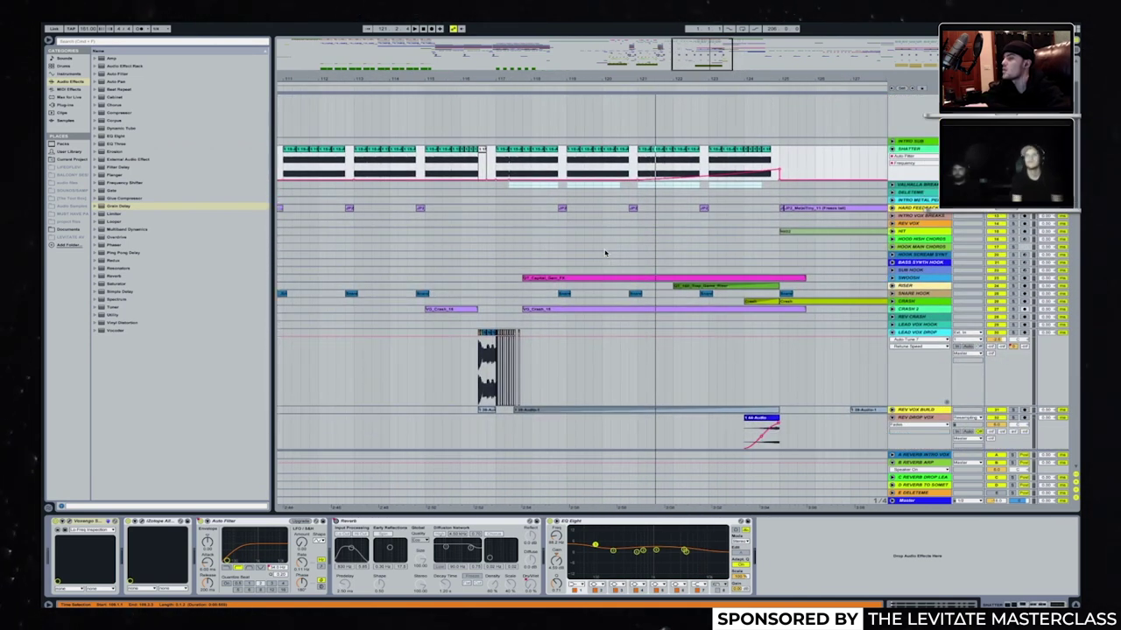
scroll(604, 253, "left", 1)
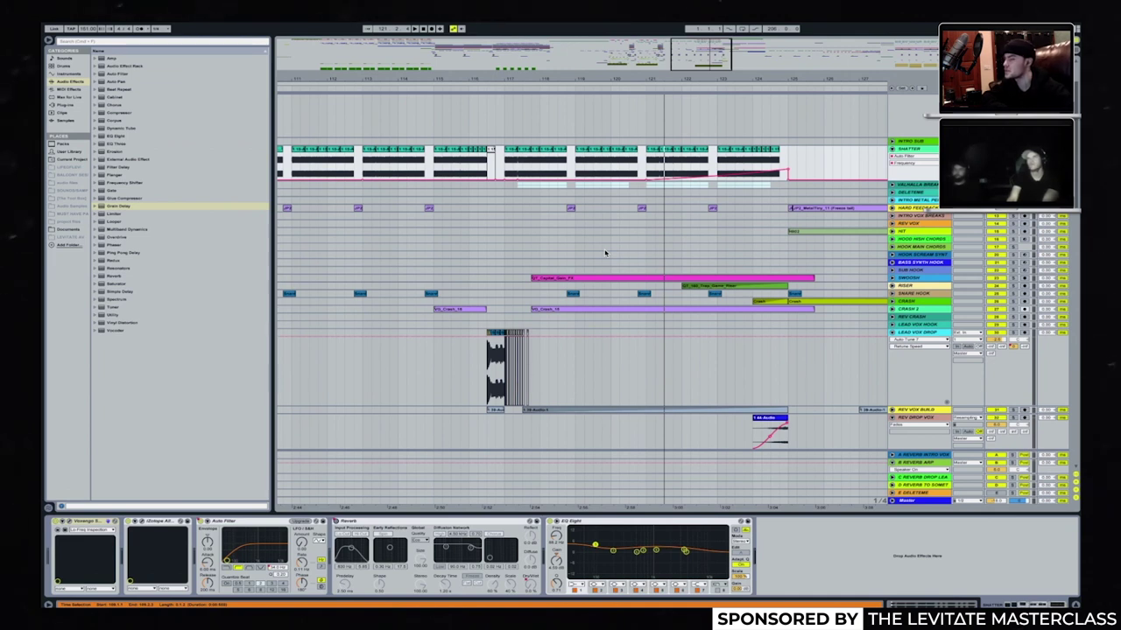
Zoom out and follow the playback from the last SHATTER clips into the long HARD FEEDBACK HIT clips.
scroll(604, 254, "down", 10)
scroll(555, 229, "down", 8)
scroll(555, 229, "left", 3)
scroll(555, 229, "up", 10)
scroll(555, 229, "left", 2)
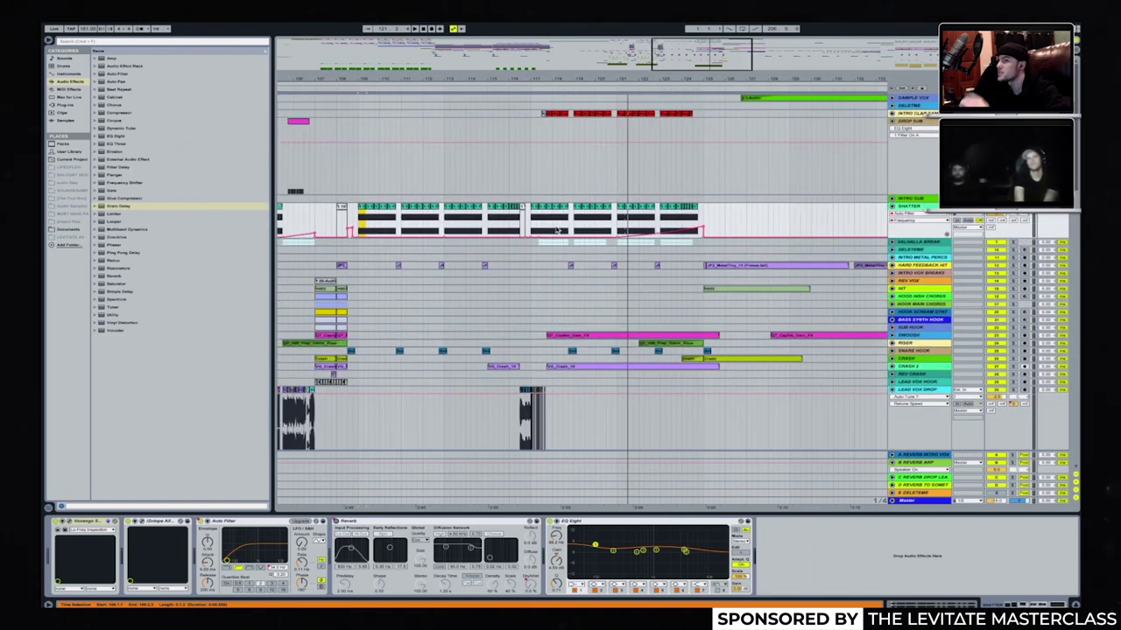
scroll(723, 262, "left", 1)
scroll(724, 262, "right", 4)
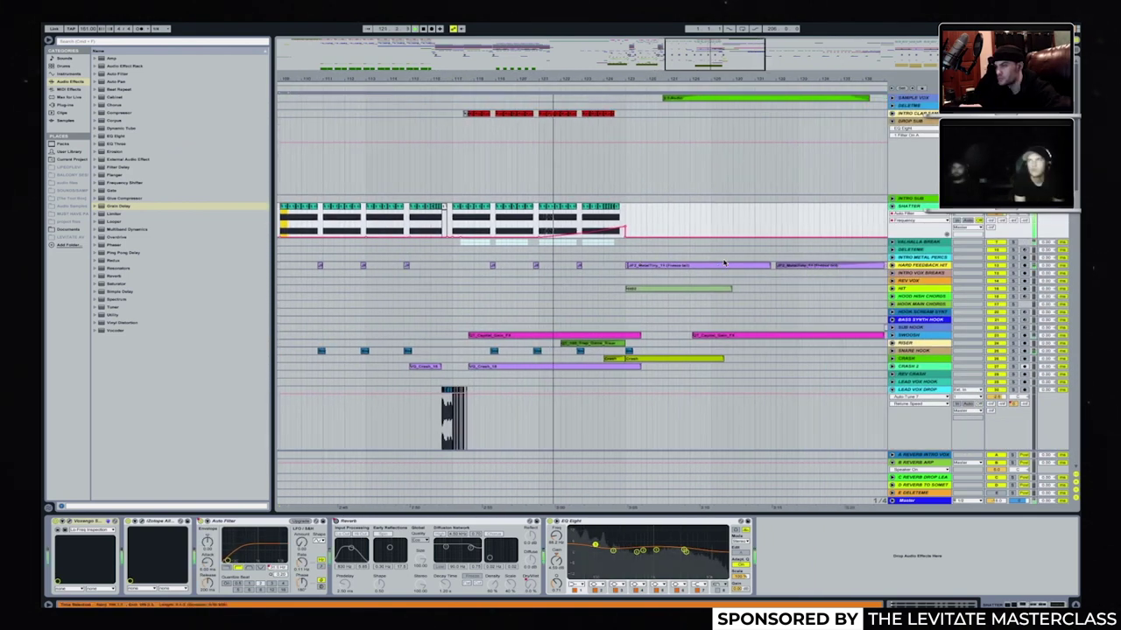
scroll(723, 262, "right", 1)
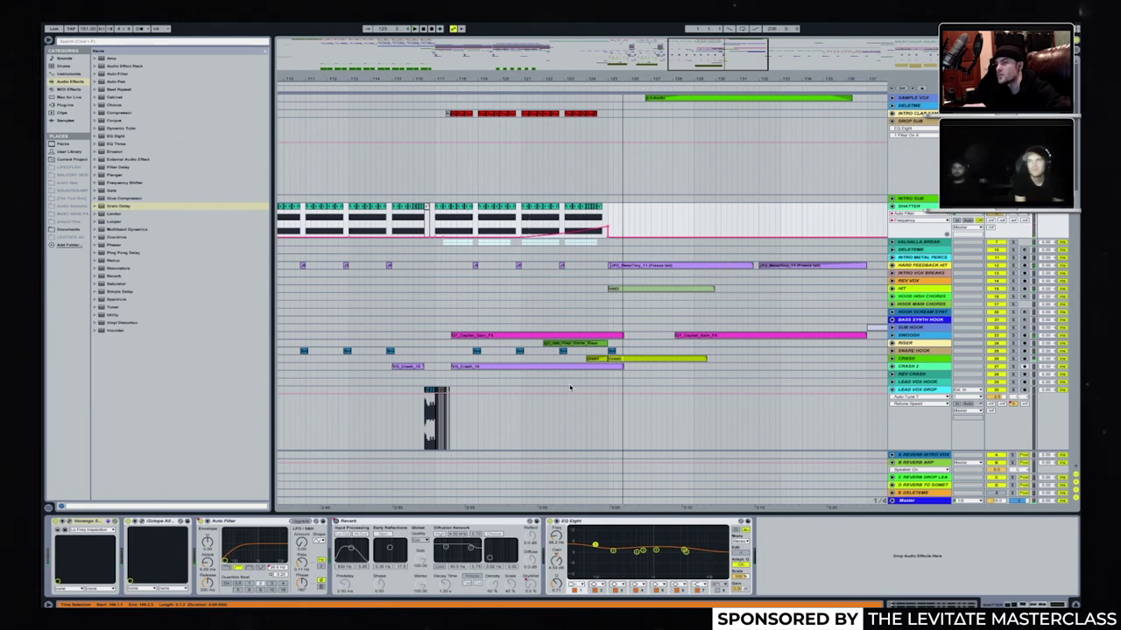
Select the HARD FEEDBACK HIT track and play the breakdown after the SHATTER section, checking its crash, swoosh and reversed vocal clips.
left_click(574, 267)
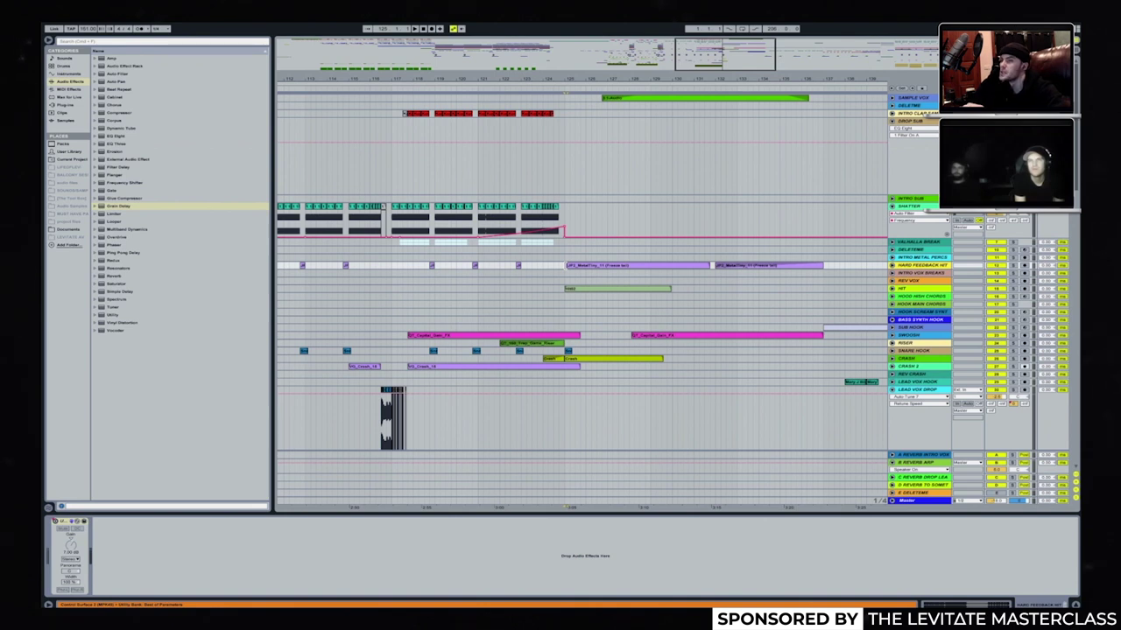
scroll(565, 267, "down", 5)
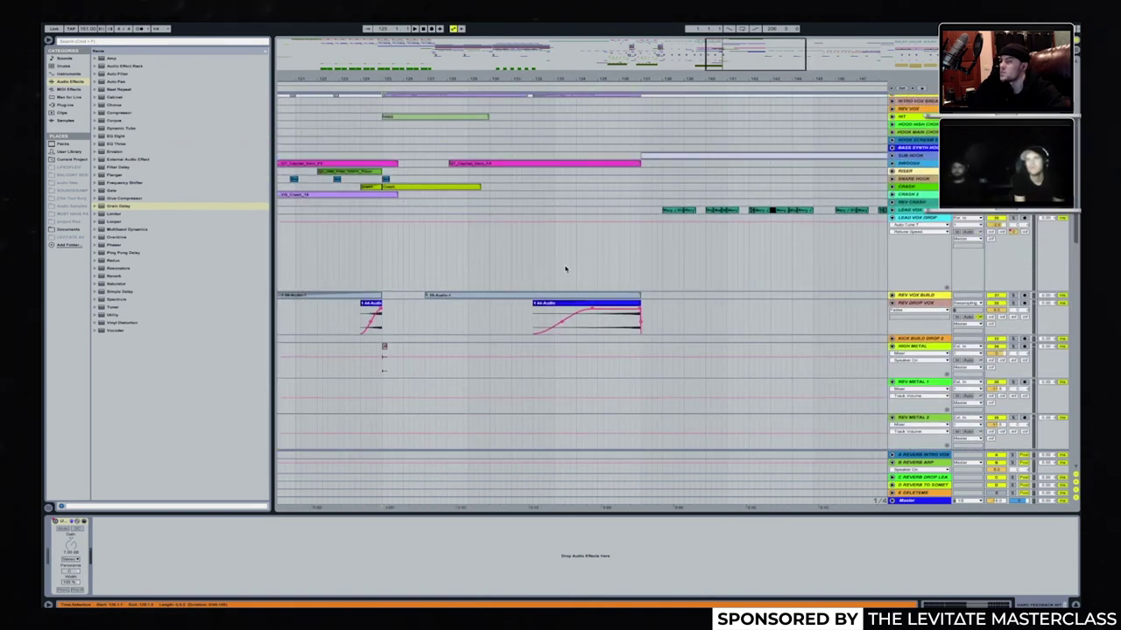
scroll(565, 269, "up", 3)
key("space")
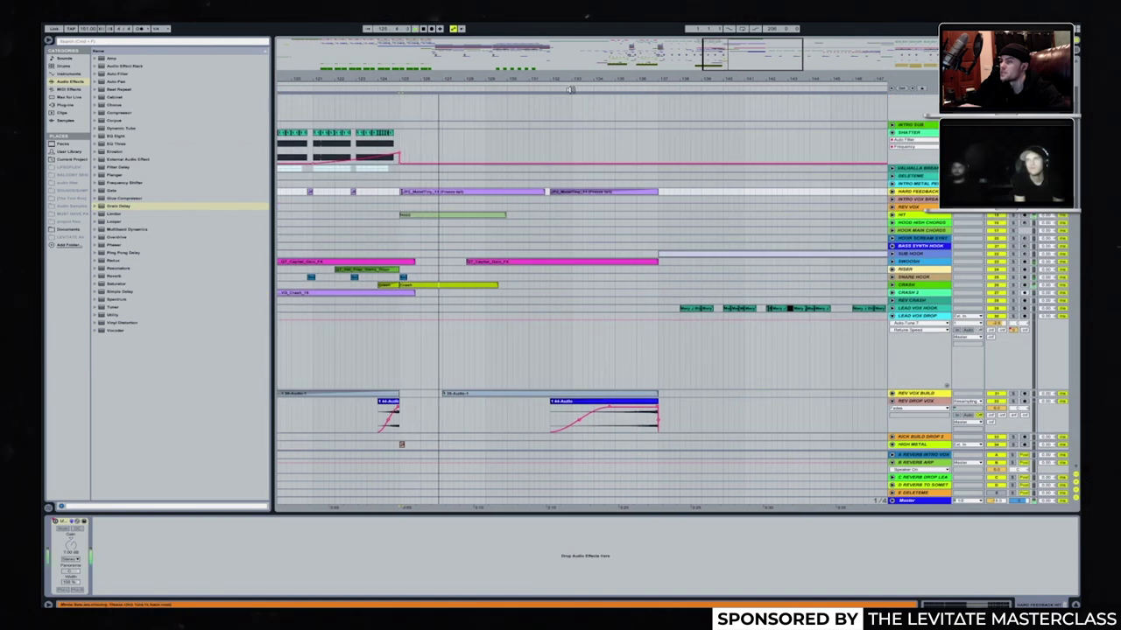
scroll(550, 210, "up", 3)
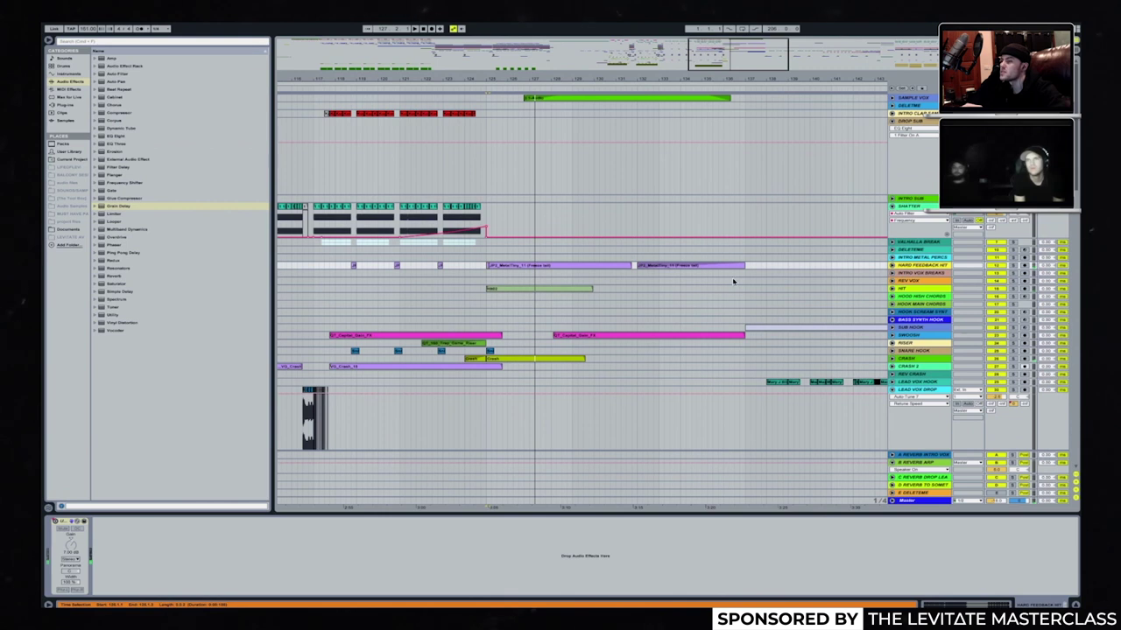
Unfold the HARD FEEDBACK HIT track, select the fading part of its first long metal clip and play into the vocal section.
left_click(892, 266)
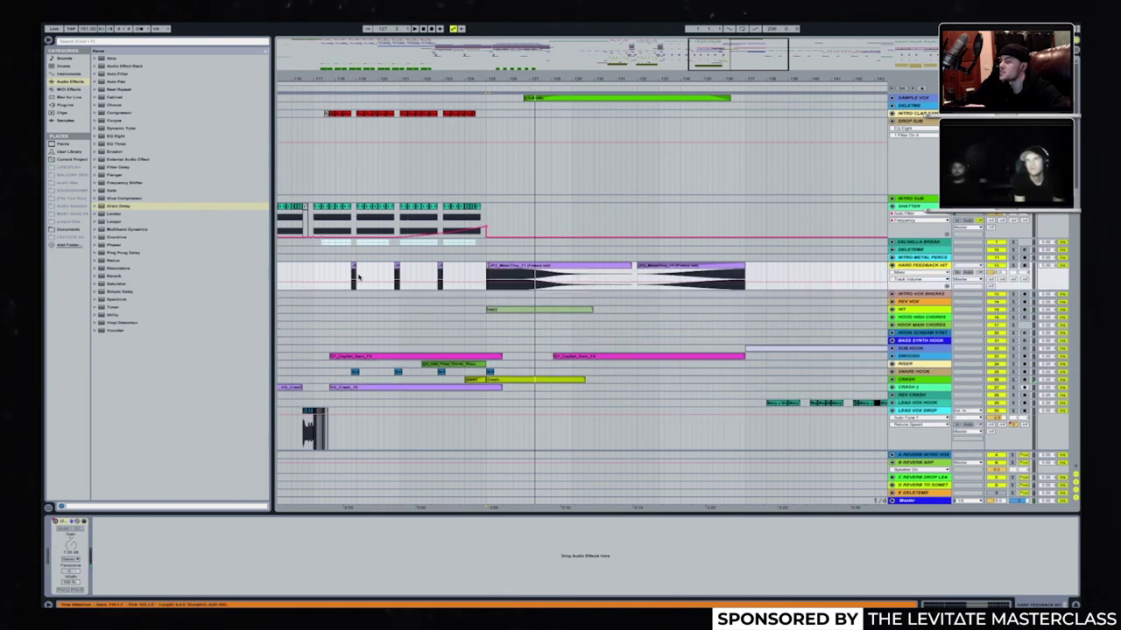
left_click(573, 270)
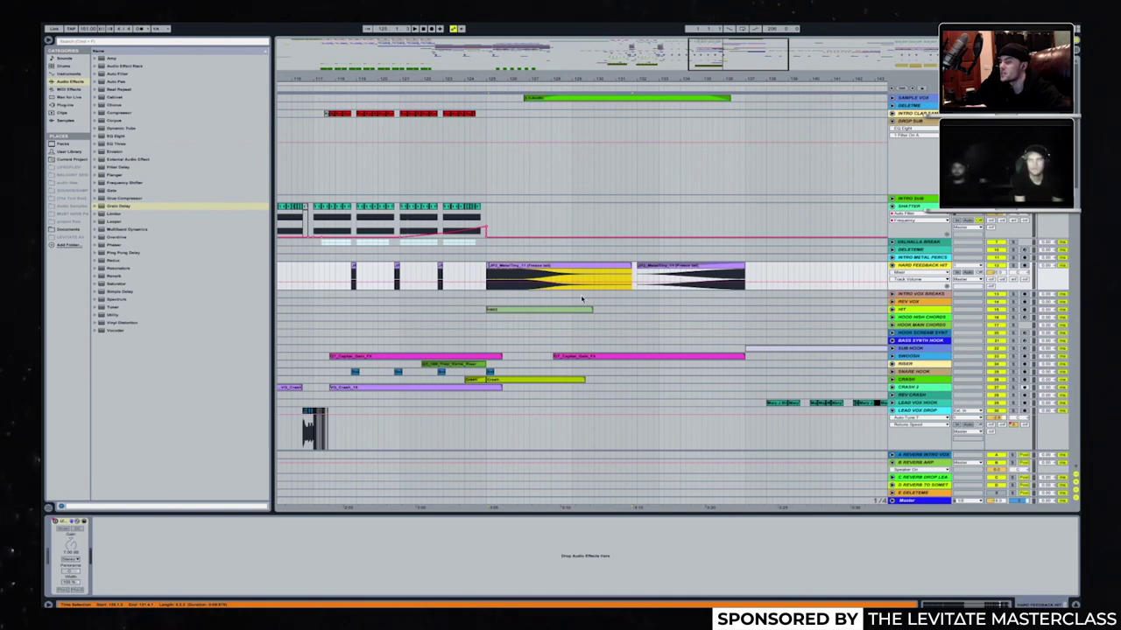
key("space")
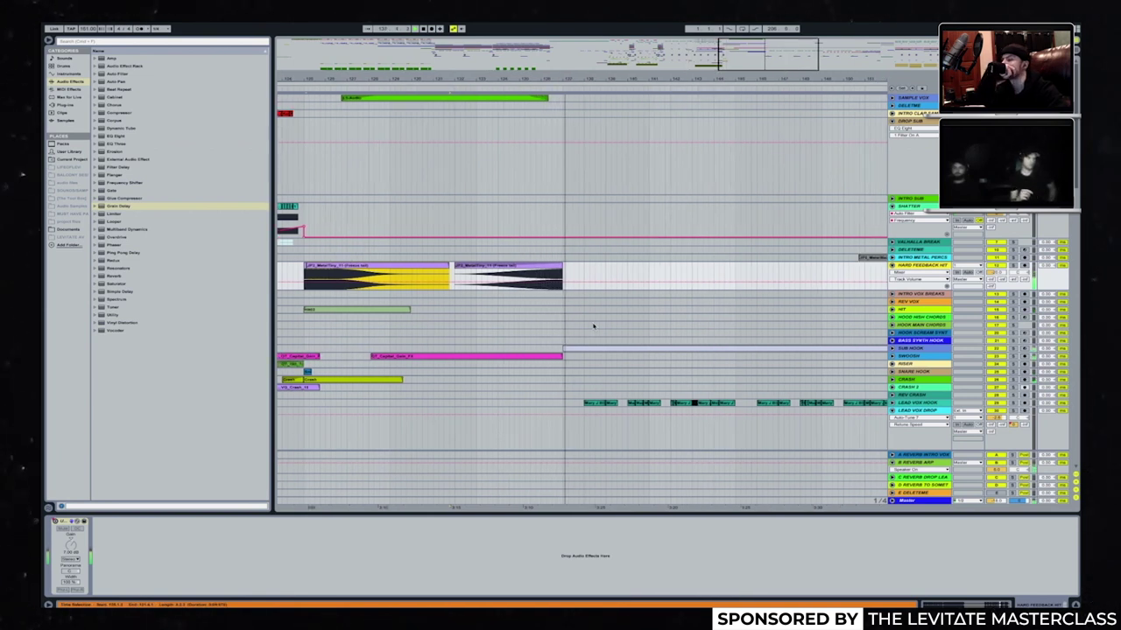
Select the LEAD VOX HOOK track and inspect its waveforms, reverb automation and effect devices.
scroll(593, 326, "down", 5)
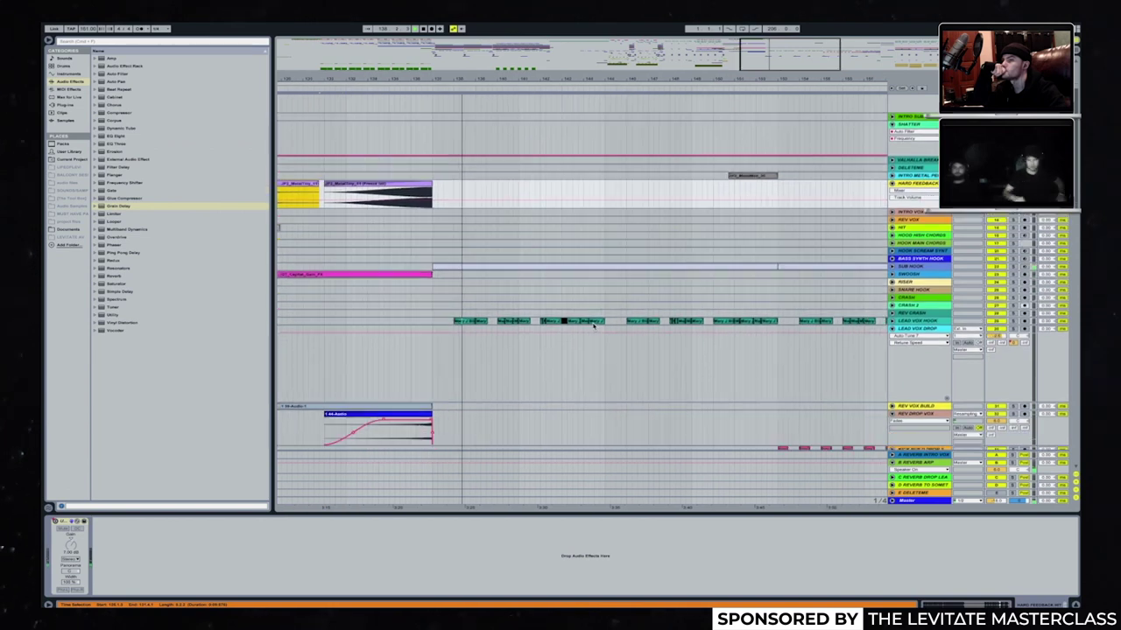
left_click(592, 325)
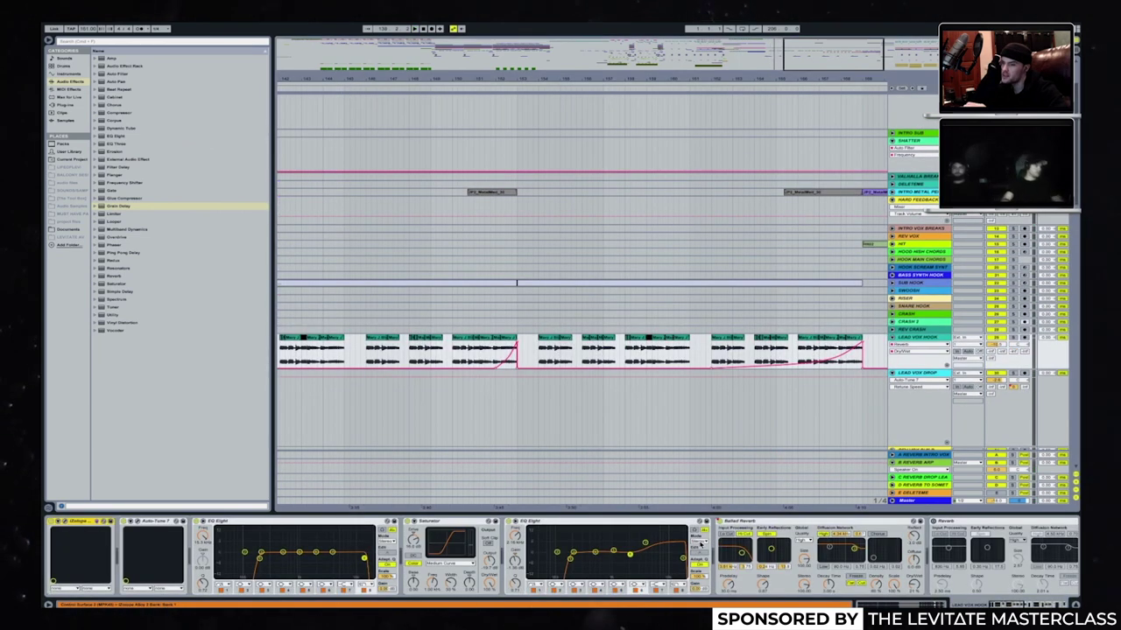
scroll(701, 543, "down", 5)
scroll(487, 126, "left", 5)
scroll(486, 126, "down", 1)
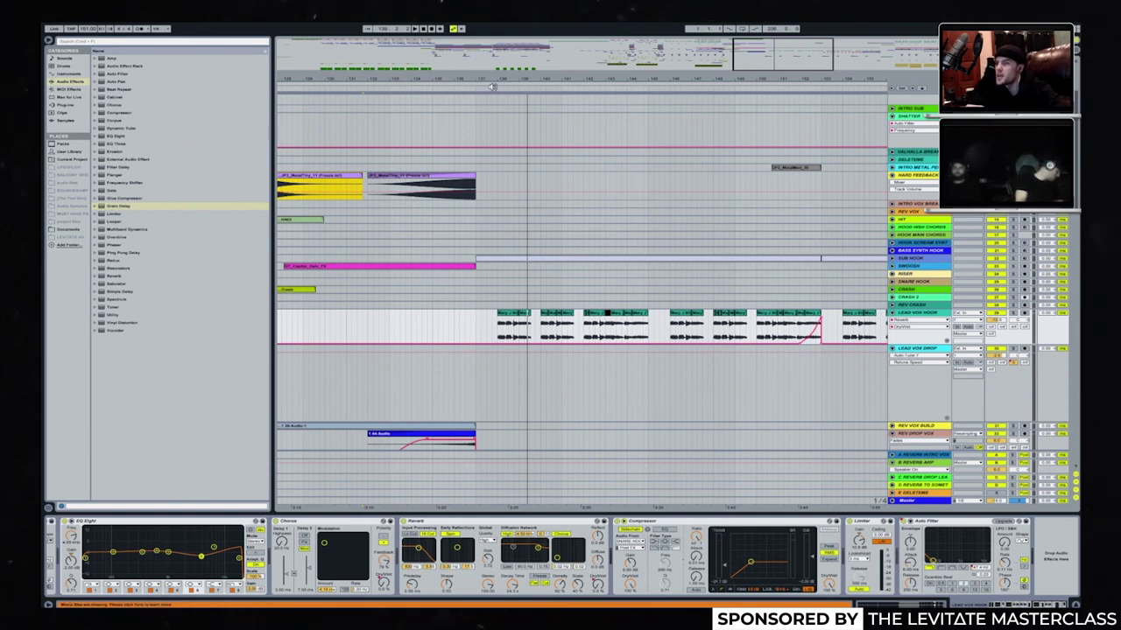
Play the LEAD VOX HOOK section and follow it to the first reverb automation rise.
left_click(638, 109)
key("space")
scroll(722, 147, "right", 3)
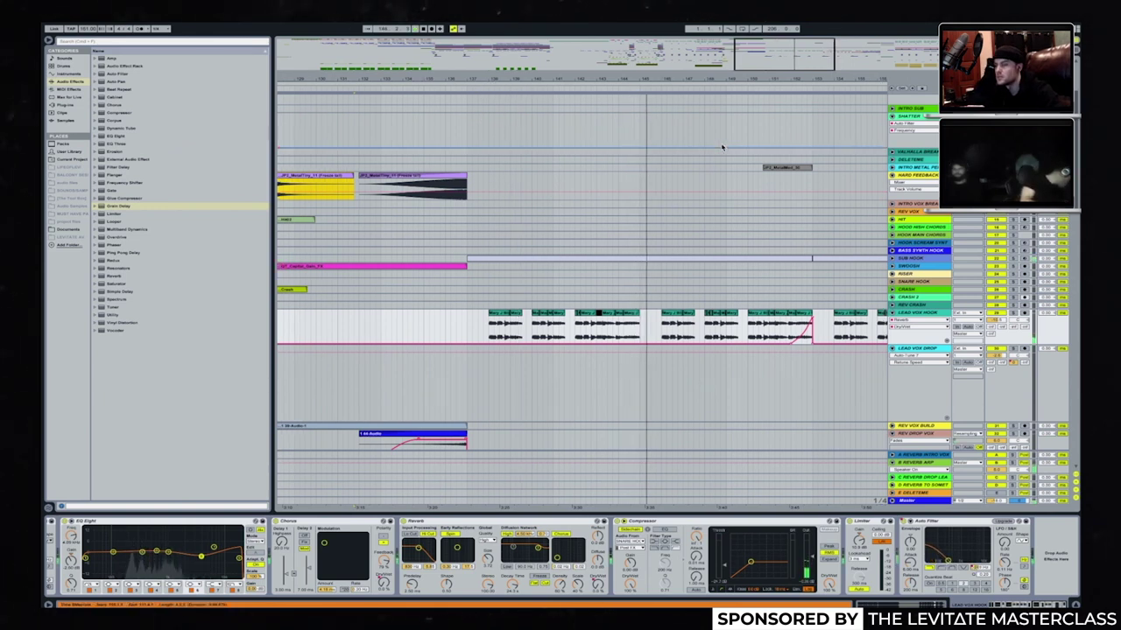
scroll(740, 157, "right", 2)
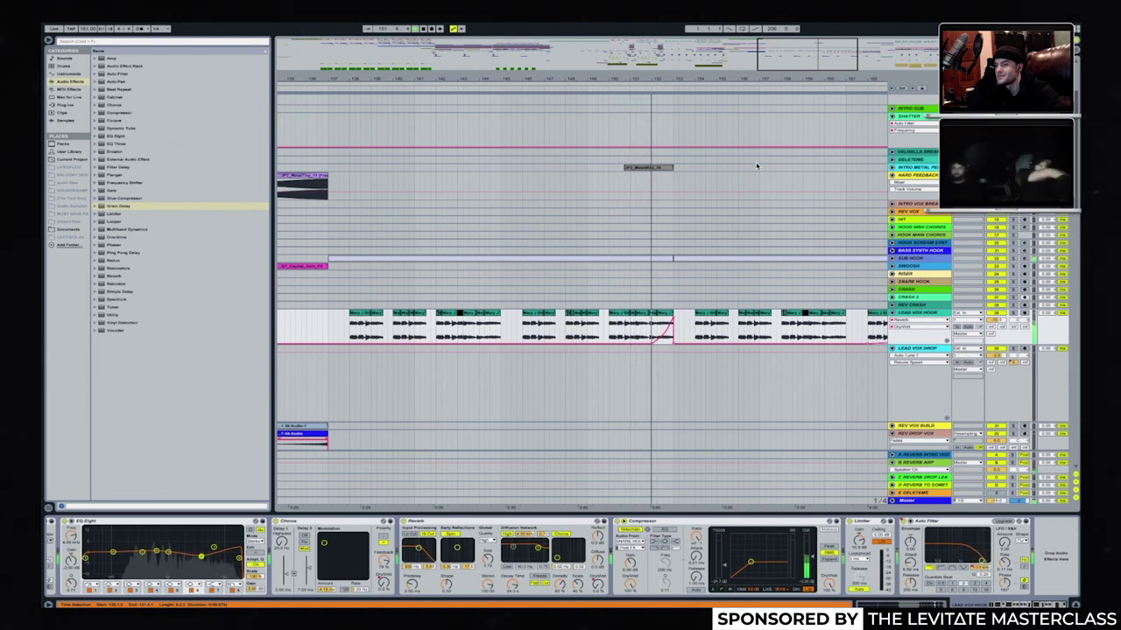
Unfold the KICK BUILD DROP 2 track and examine its kicks and filter automation with the HIGHBELL clips below.
scroll(757, 166, "down", 5)
scroll(758, 166, "right", 5)
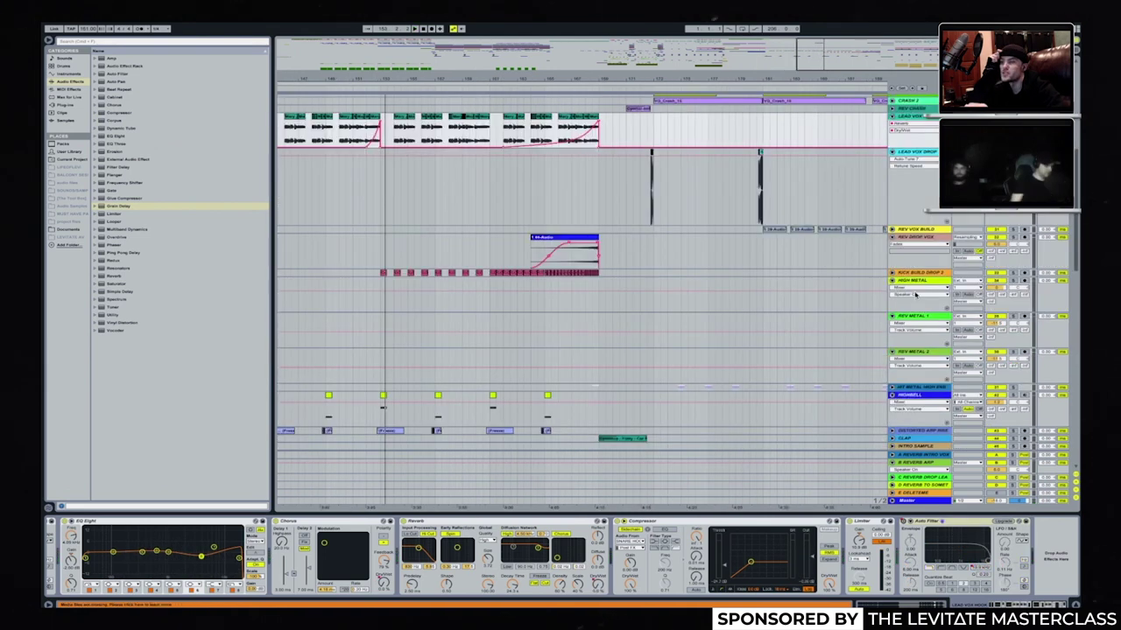
scroll(548, 271, "down", 4)
scroll(548, 270, "left", 2)
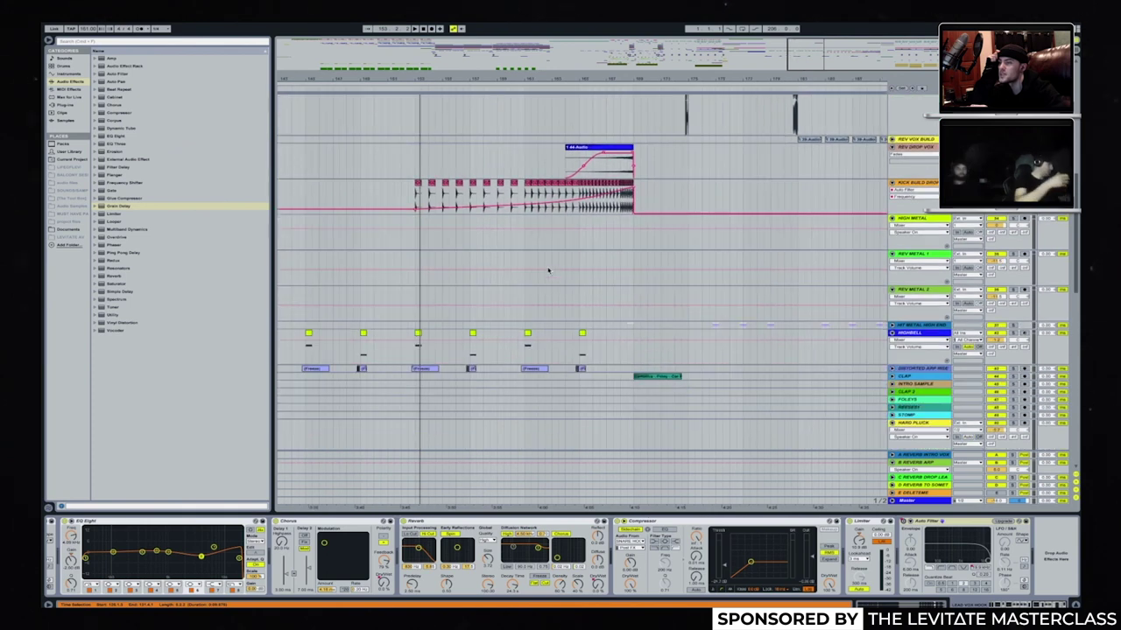
scroll(549, 270, "down", 2)
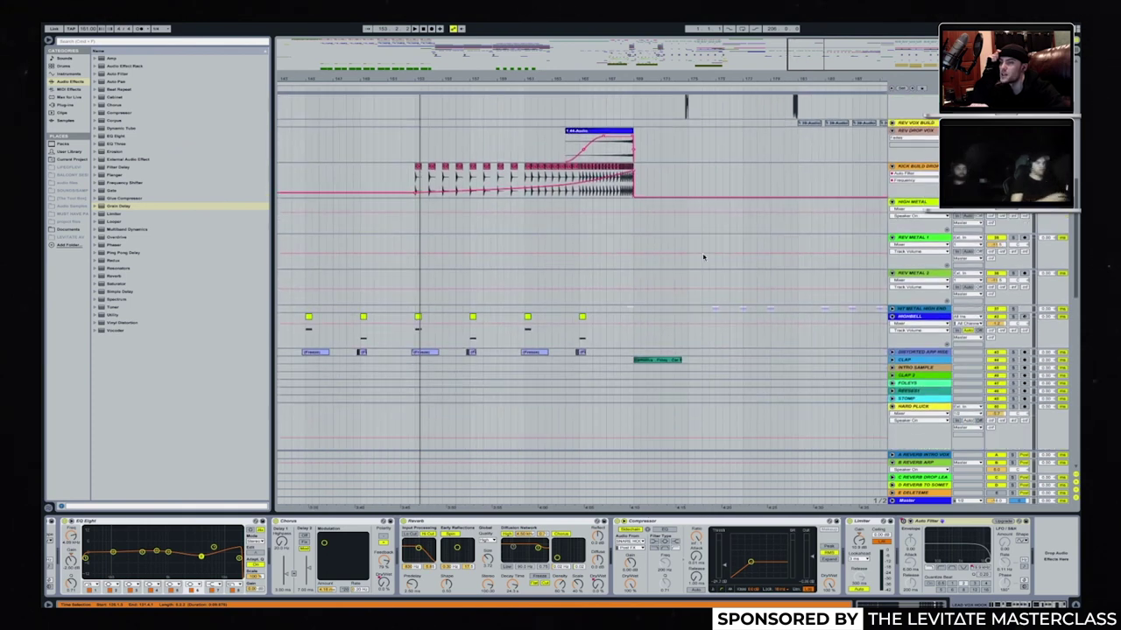
Unfold the distorted arp track below HIGHBELL, zoom in on its frozen clips and examine the short slices.
left_click(893, 353)
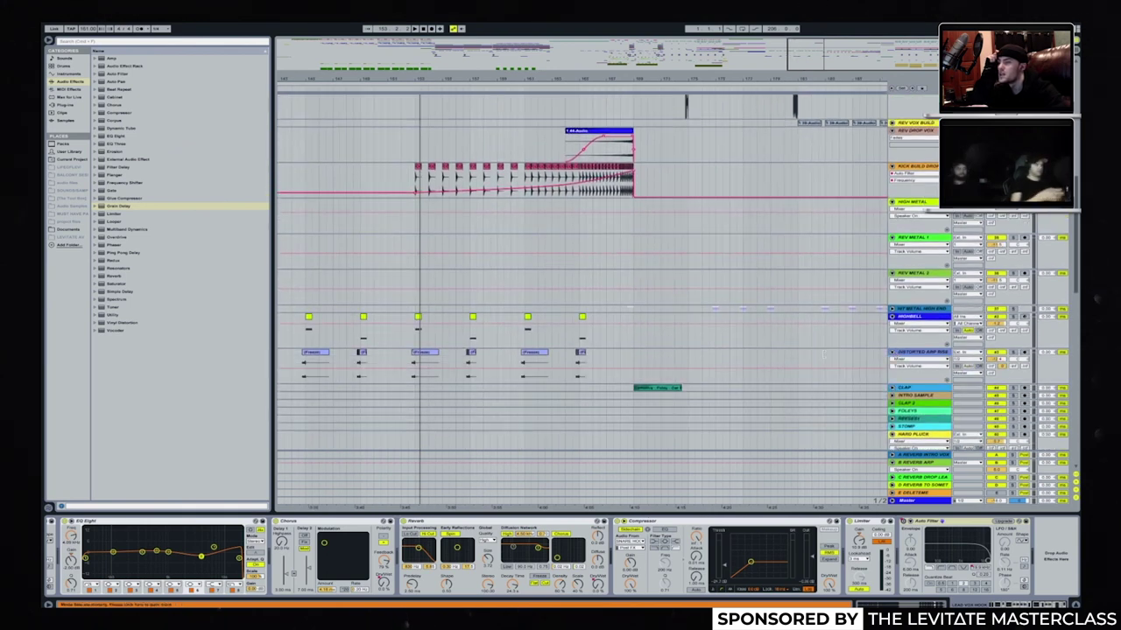
left_click(469, 361)
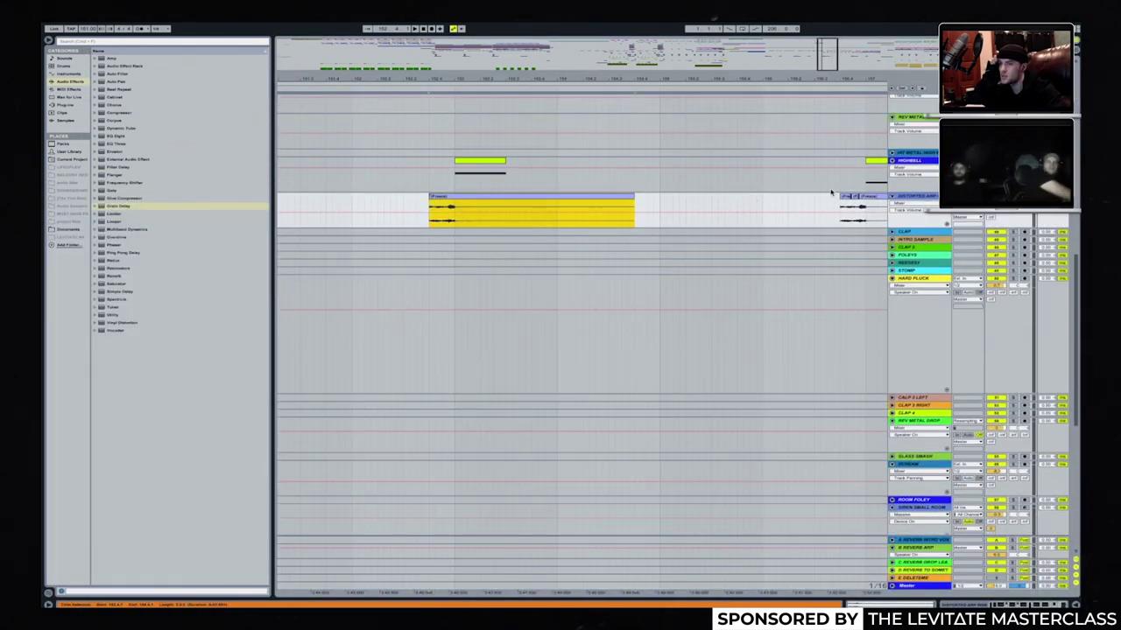
left_click(848, 206)
double_click(847, 207)
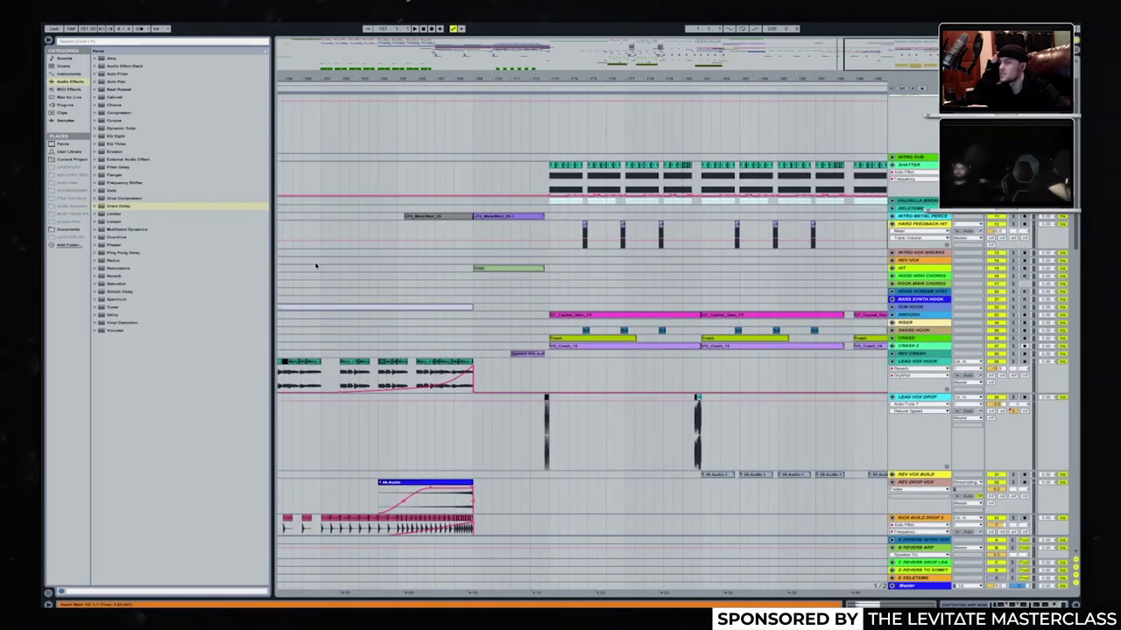
Play from the end of the vocal build into the next drop, checking its vocal, scream, kick, clap and SHATTER clips.
scroll(315, 265, "down", 4)
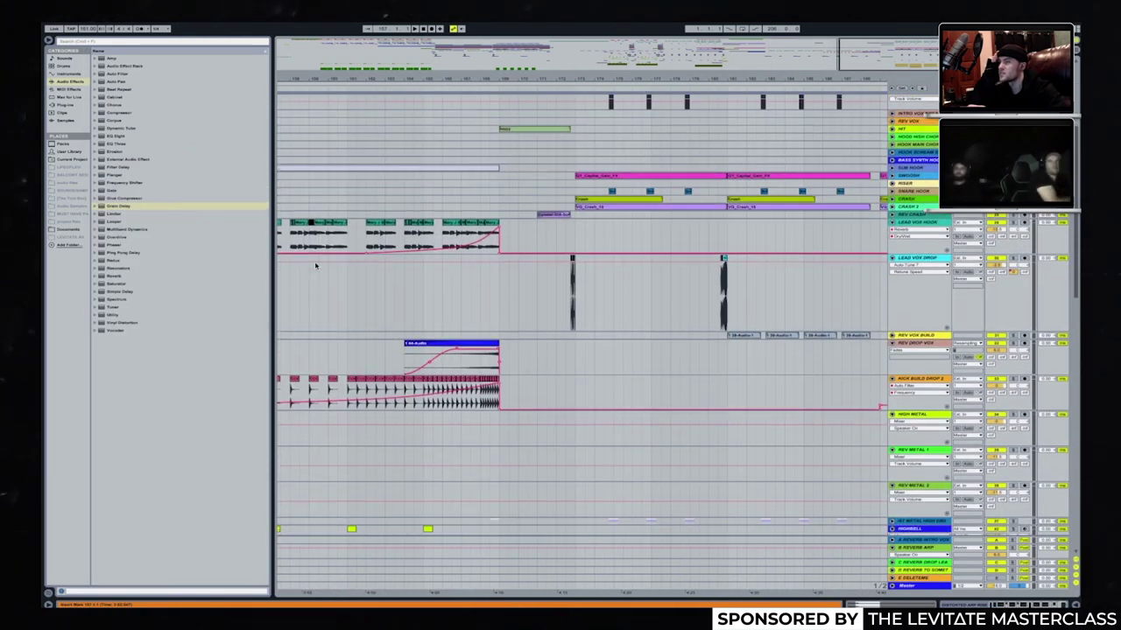
left_click(467, 87)
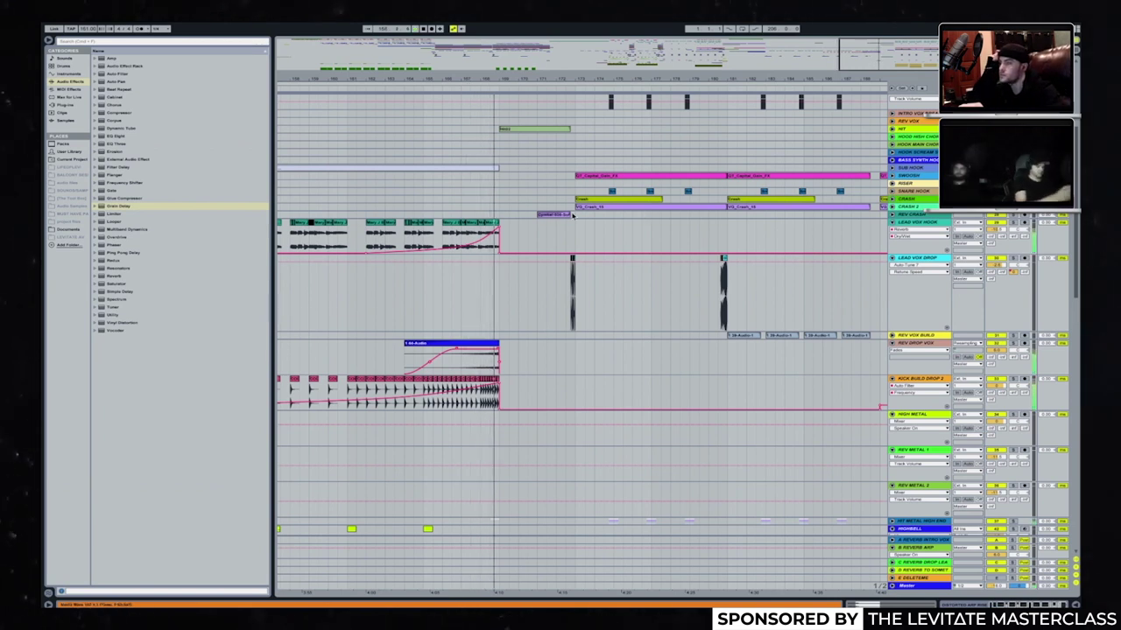
scroll(573, 216, "down", 3)
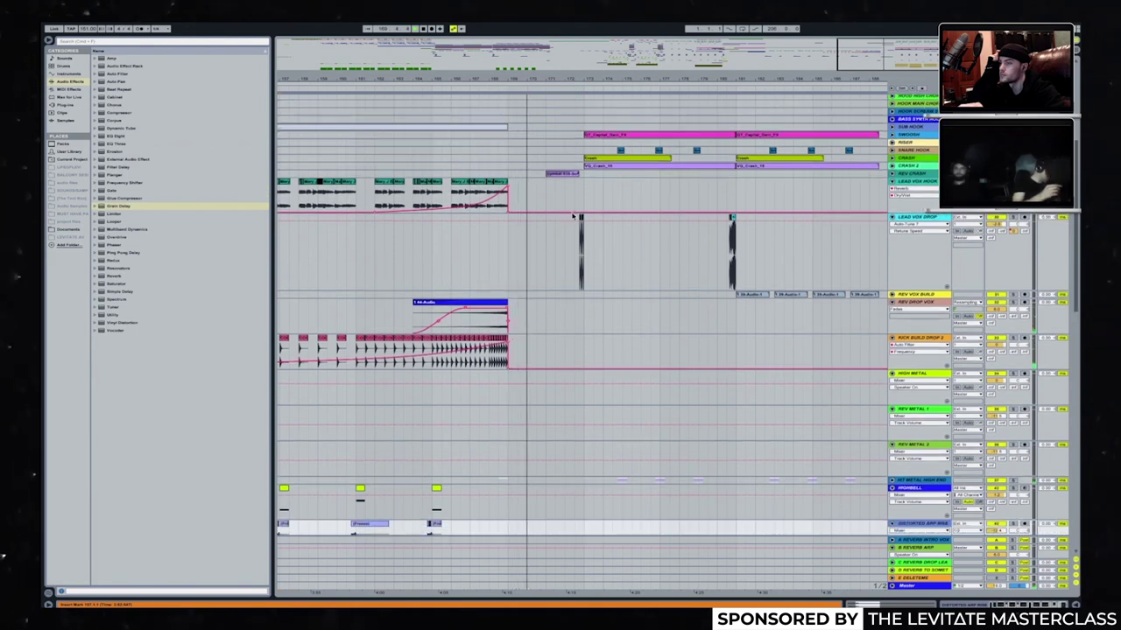
scroll(573, 216, "down", 10)
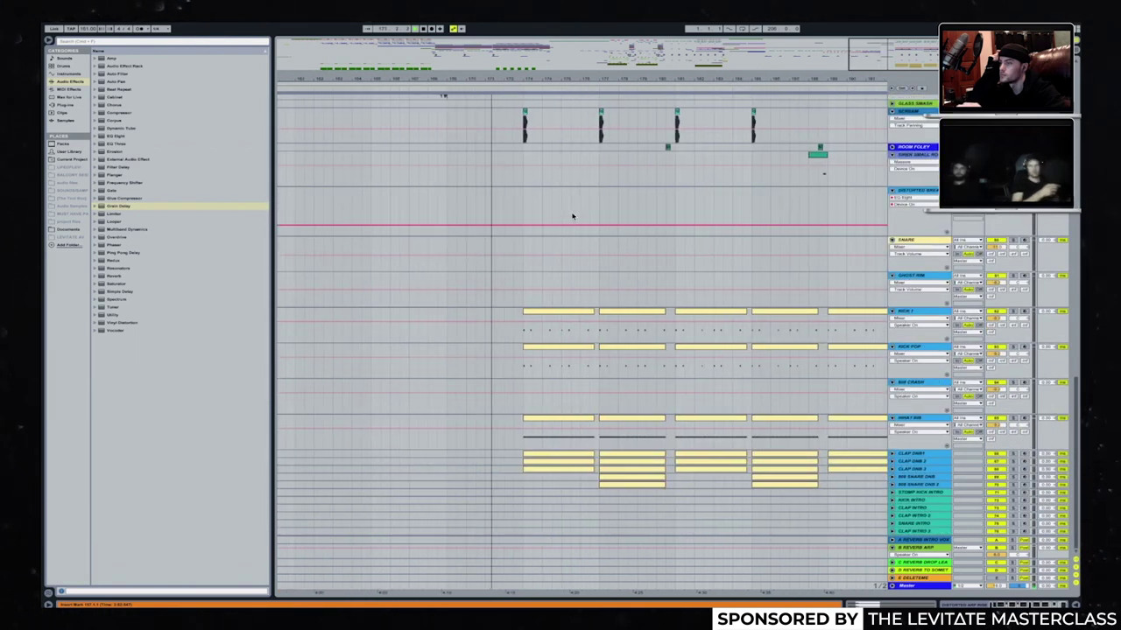
scroll(573, 217, "up", 10)
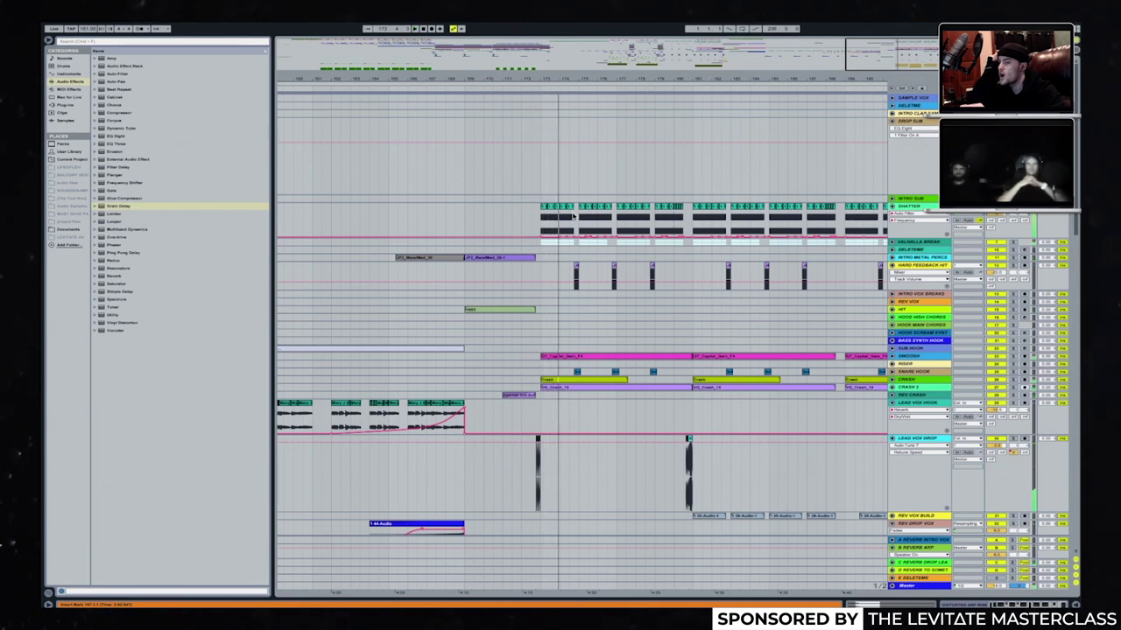
Follow playback through the second drop's opening bars, checking its SHATTER, HARD FEEDBACK HIT, crash, LEAD VOX DROP and REV VOX BUILD clips.
left_click_drag(876, 41, 682, 419)
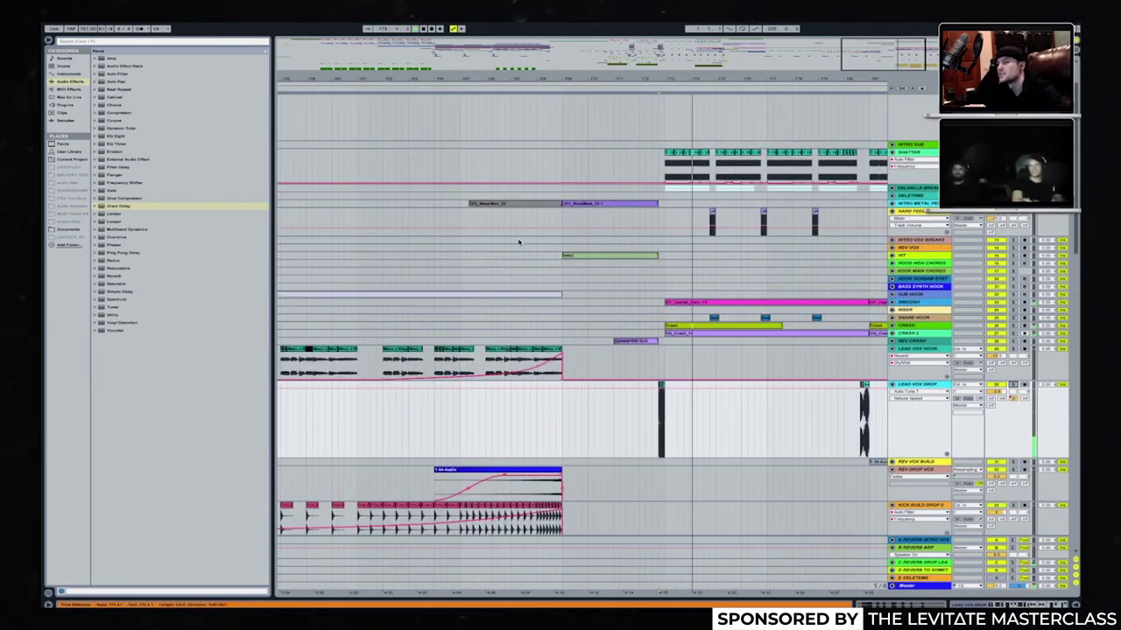
scroll(519, 242, "down", 3)
scroll(519, 242, "down", 2)
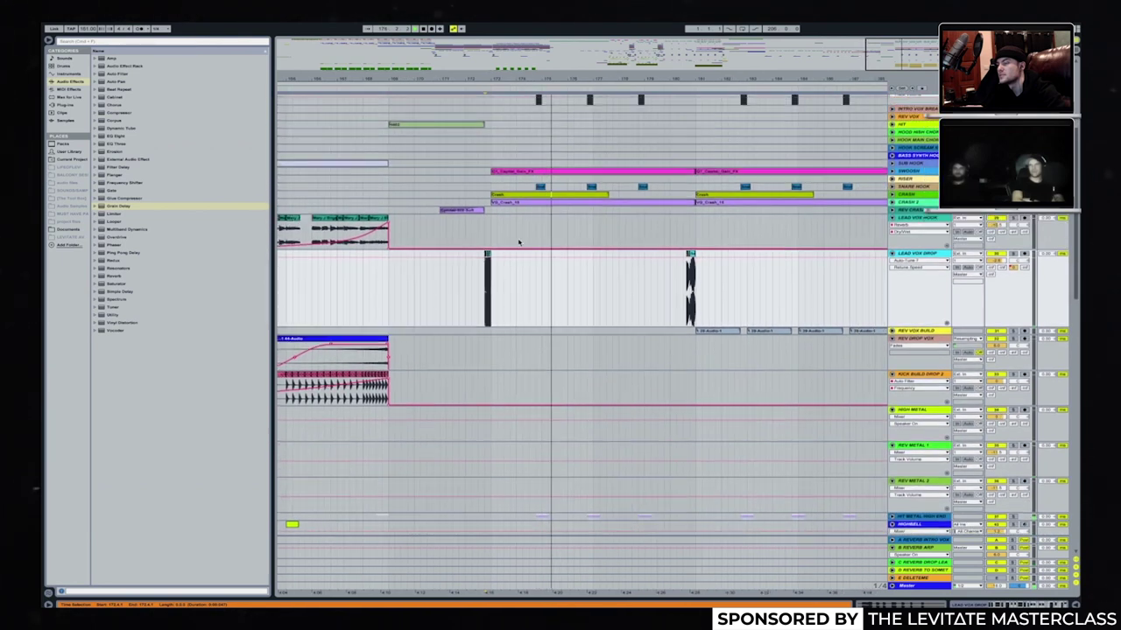
scroll(519, 243, "up", 3)
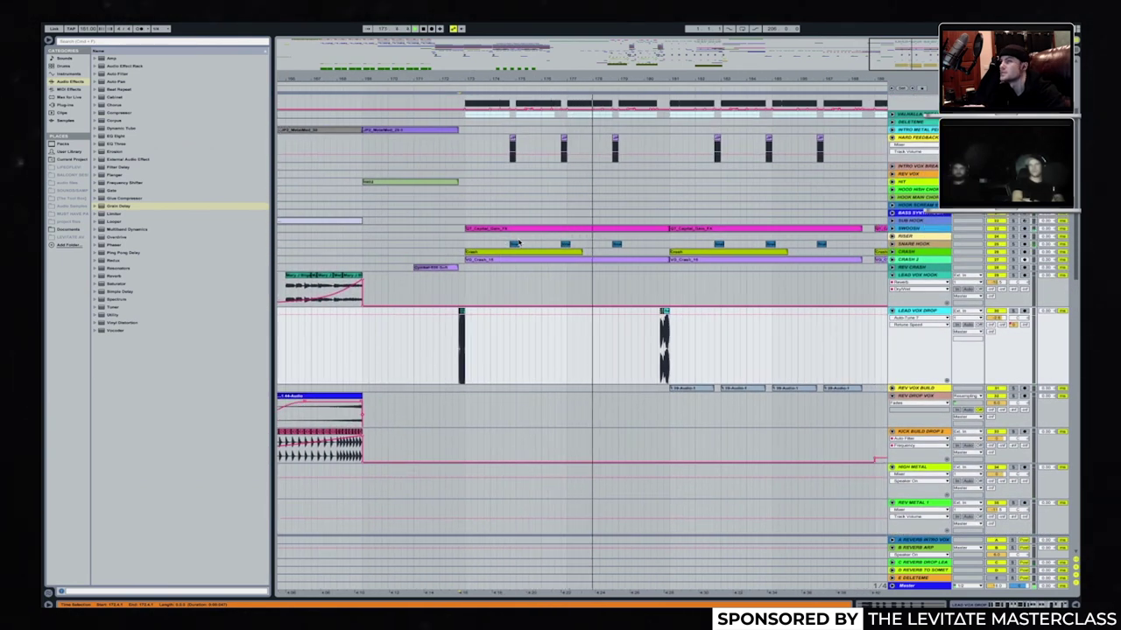
scroll(520, 243, "up", 1)
scroll(519, 242, "up", 1)
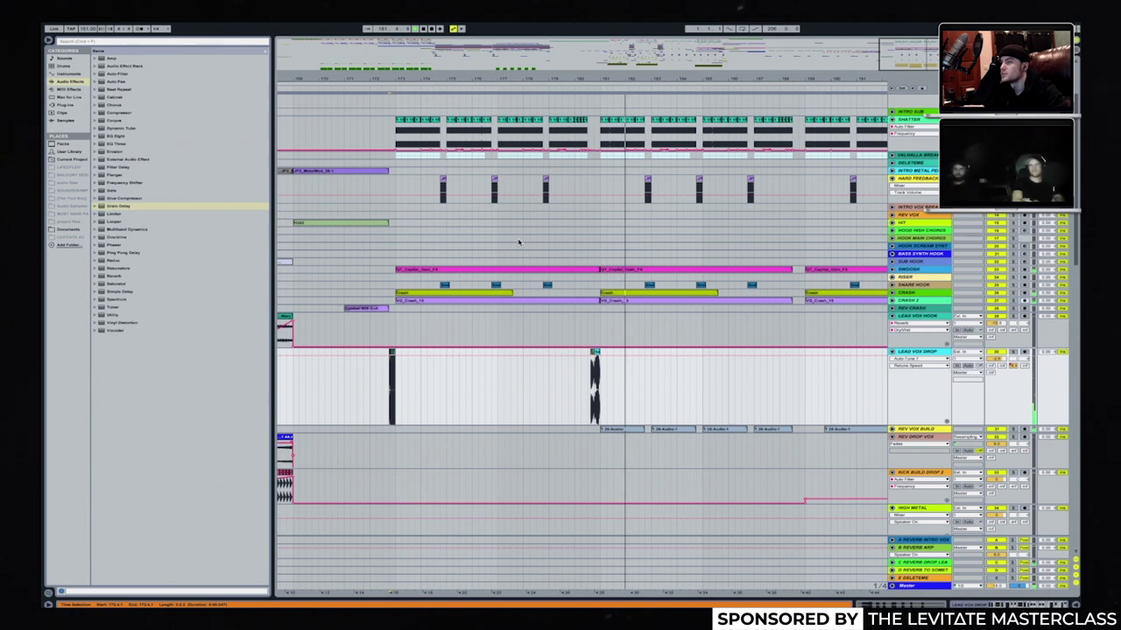
scroll(519, 242, "down", 1)
scroll(519, 242, "down", 10)
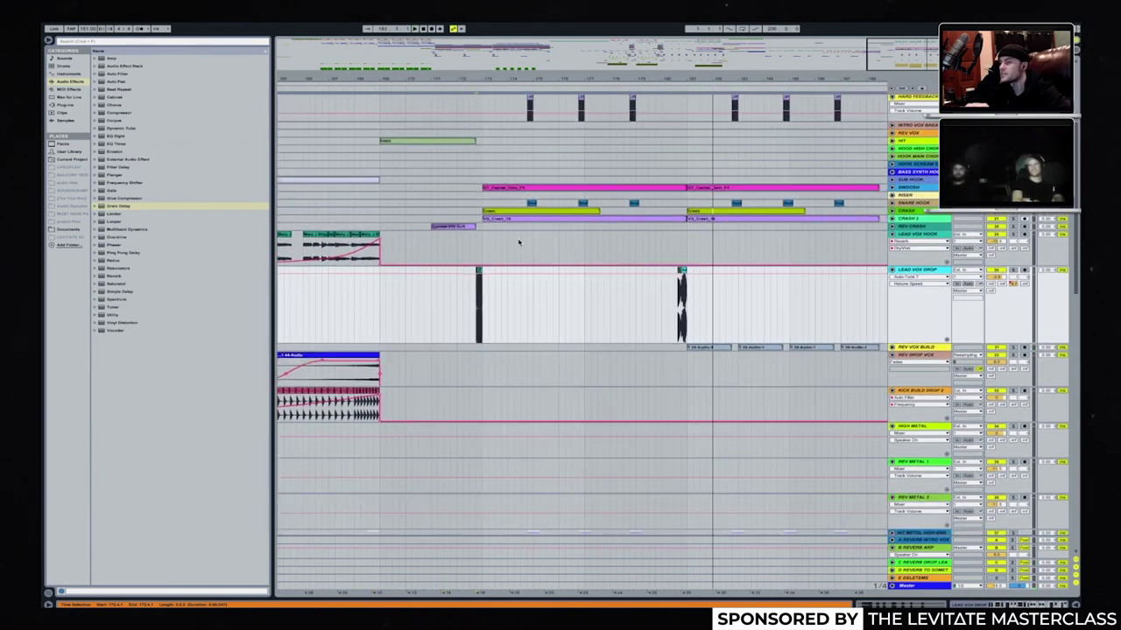
scroll(520, 243, "up", 10)
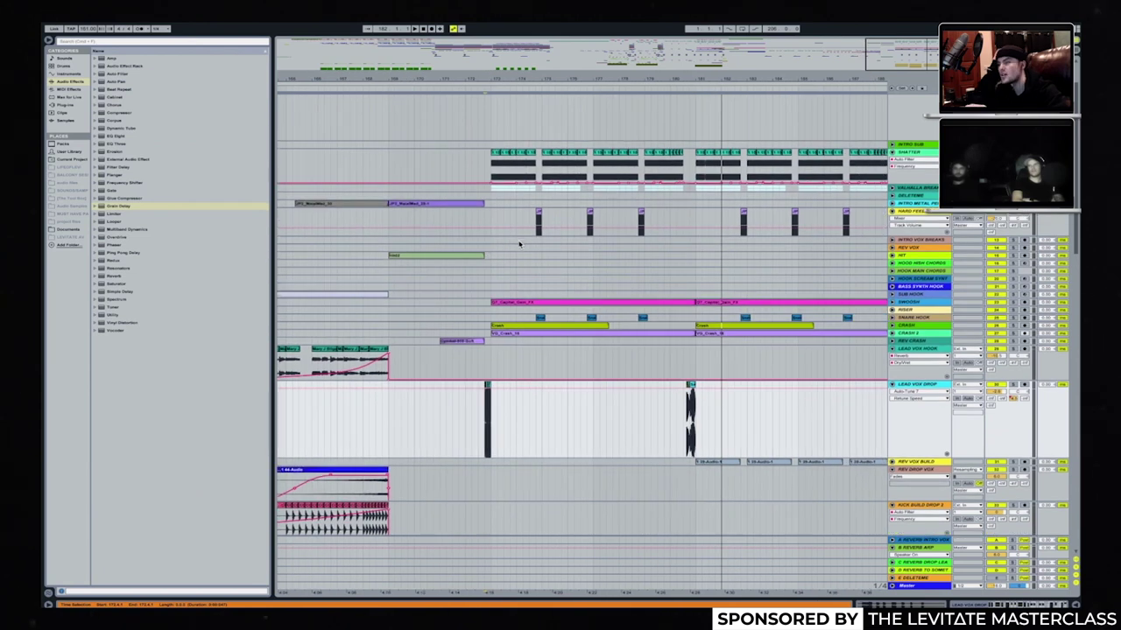
Play the rest of the second drop into its ending and open the long closing clip on the SHATTER track.
scroll(519, 243, "down", 10)
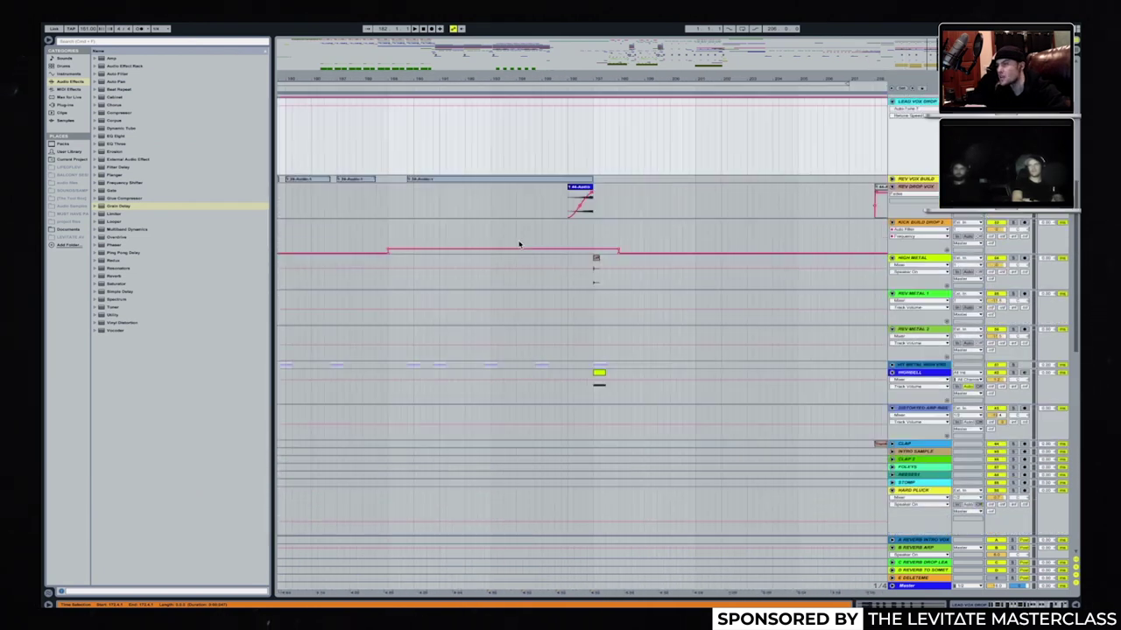
scroll(519, 244, "up", 1)
scroll(519, 245, "left", 5)
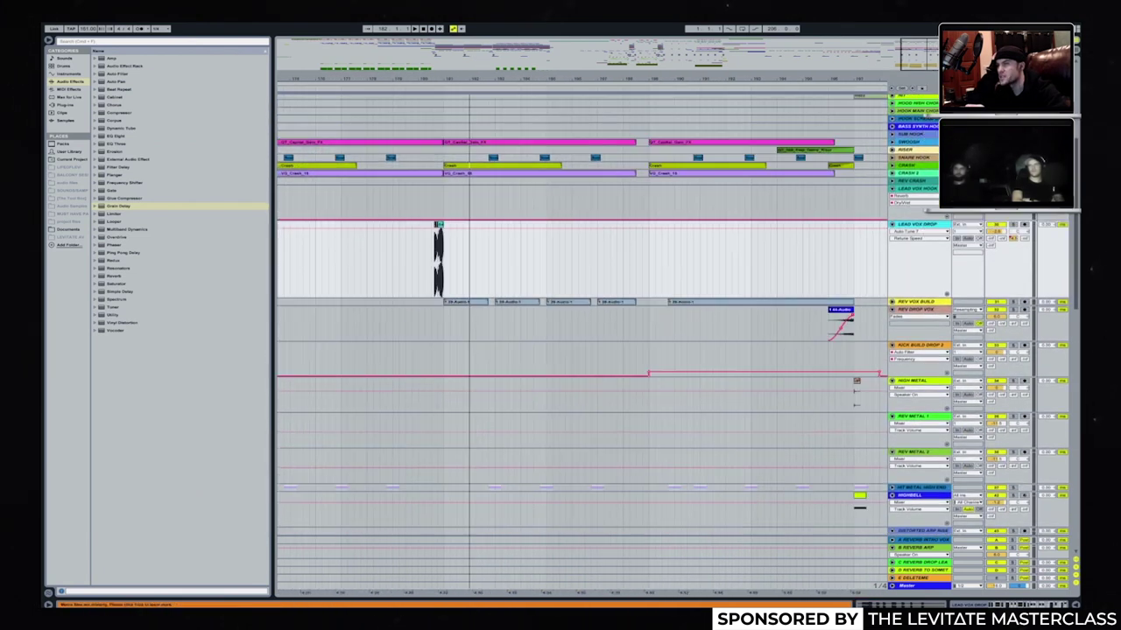
scroll(591, 250, "up", 5)
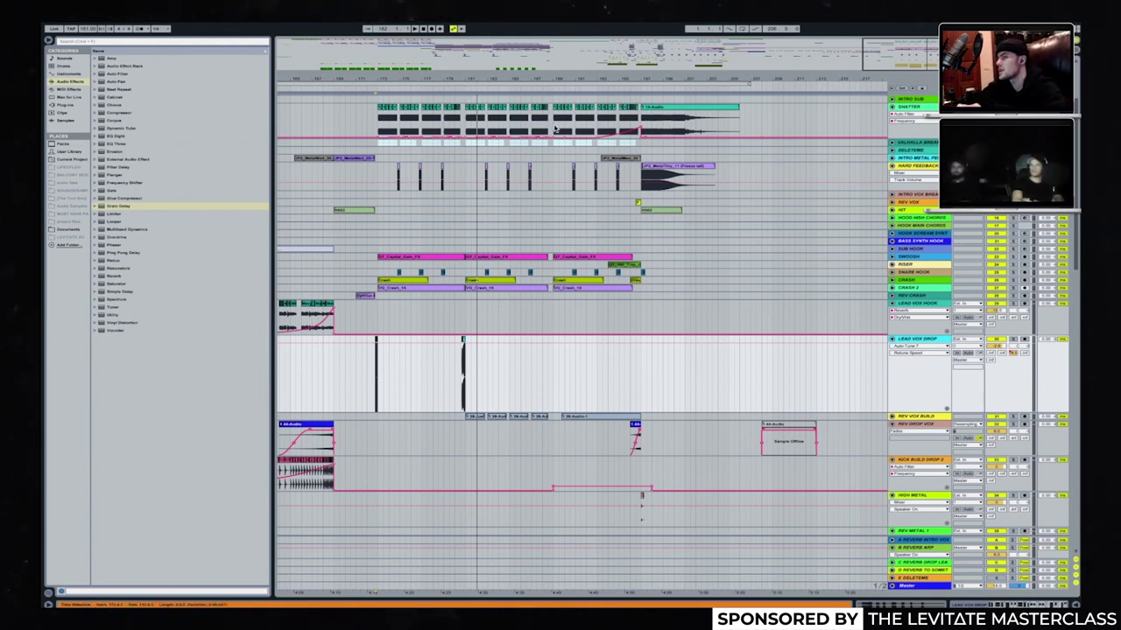
left_click(495, 126)
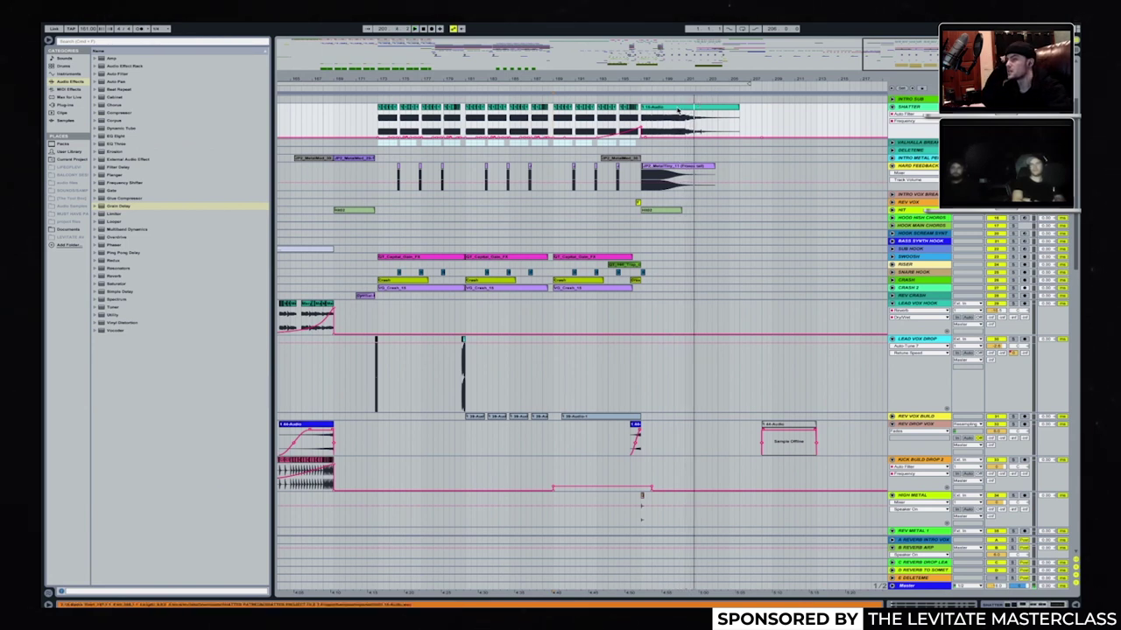
double_click(679, 110)
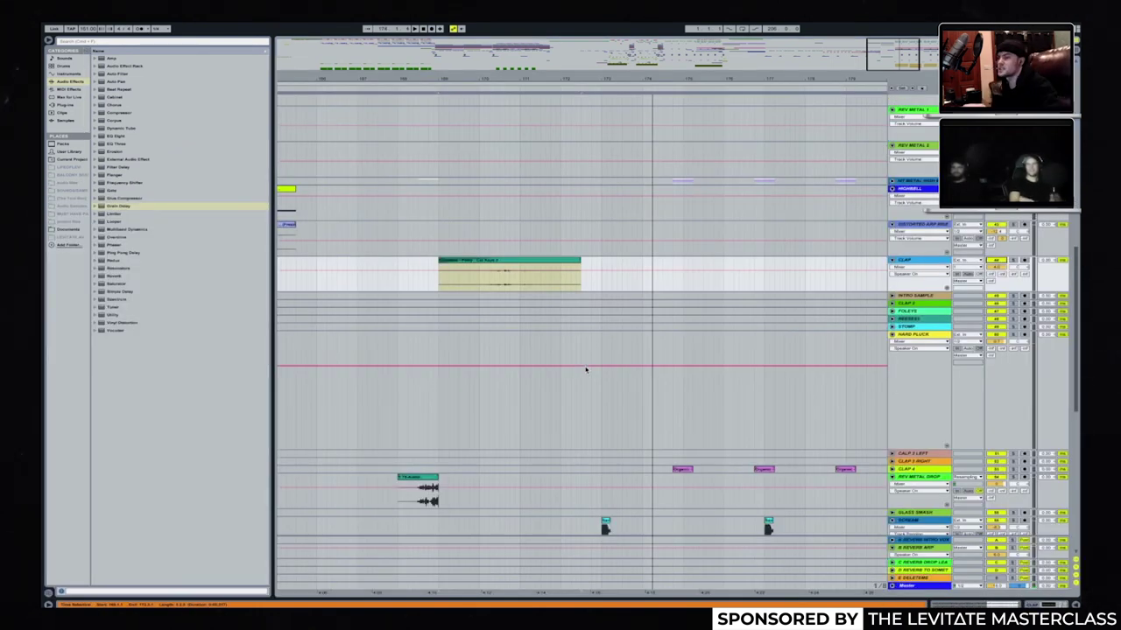
Examine the tracks from the CLAP fill before the second drop to the closing clips at the song's end.
scroll(586, 369, "up", 3)
scroll(586, 368, "right", 5)
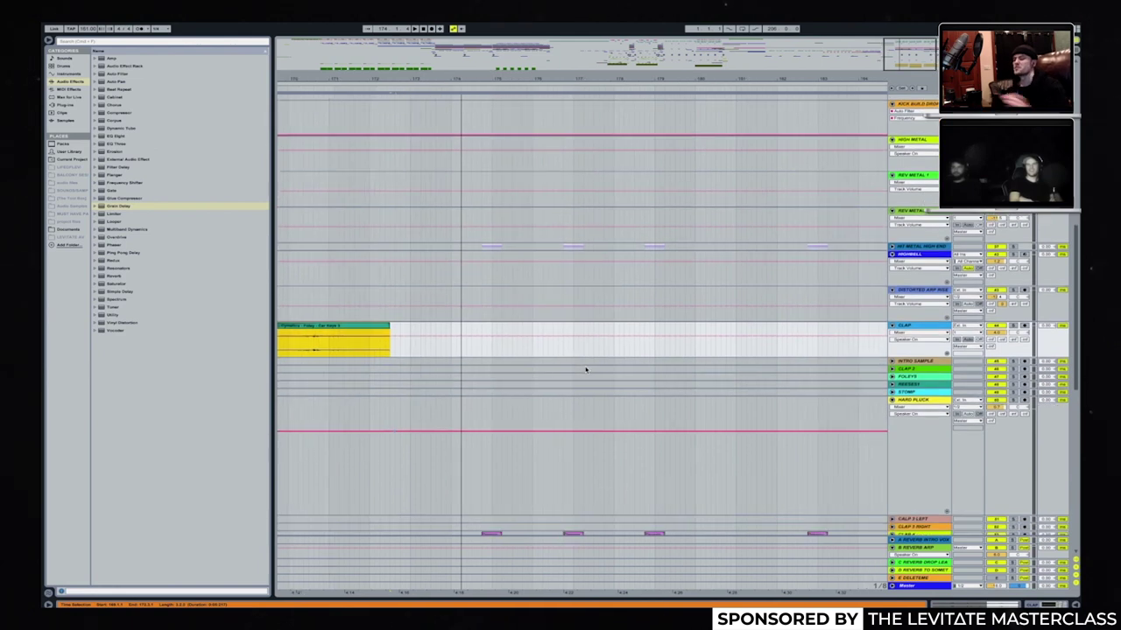
scroll(585, 369, "up", 5)
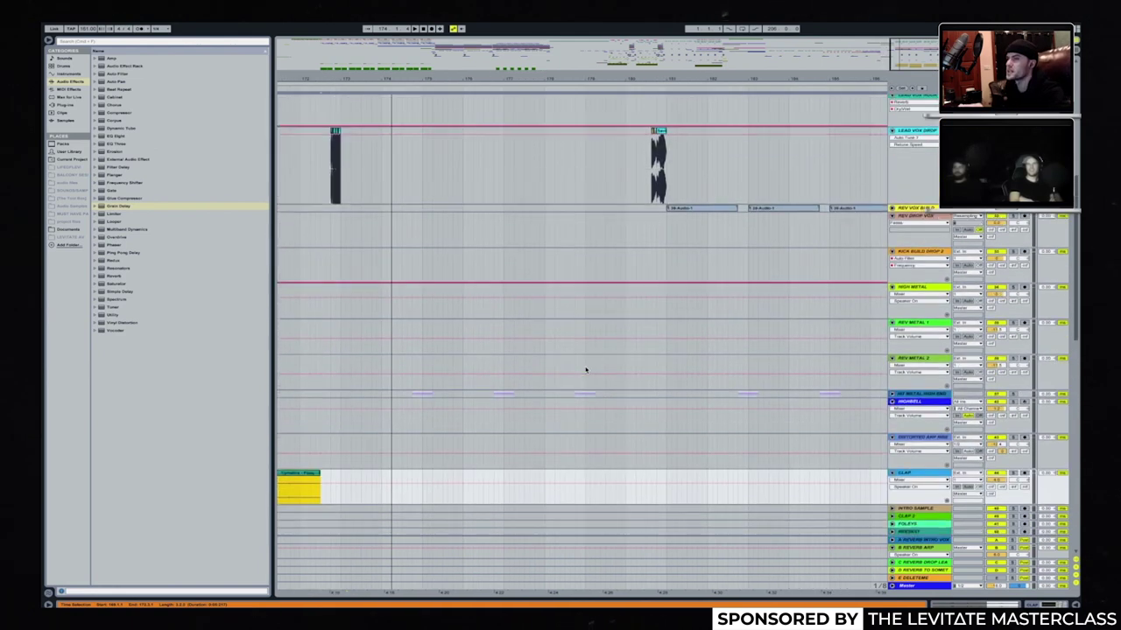
scroll(586, 369, "right", 3)
scroll(757, 250, "up", 10)
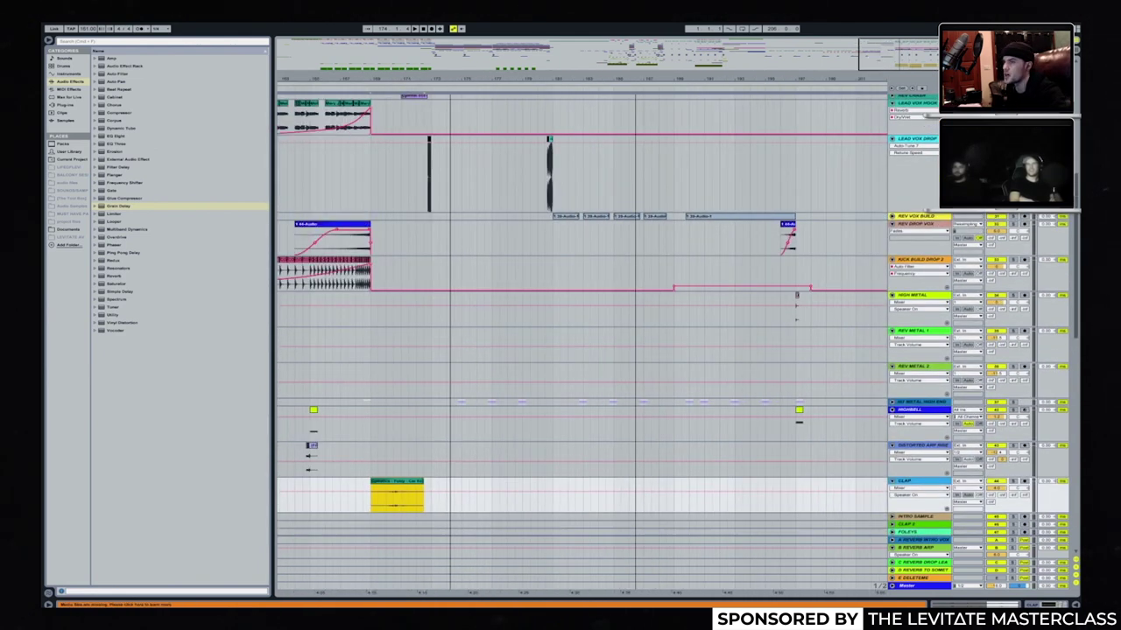
scroll(757, 251, "down", 6)
scroll(757, 250, "left", 1)
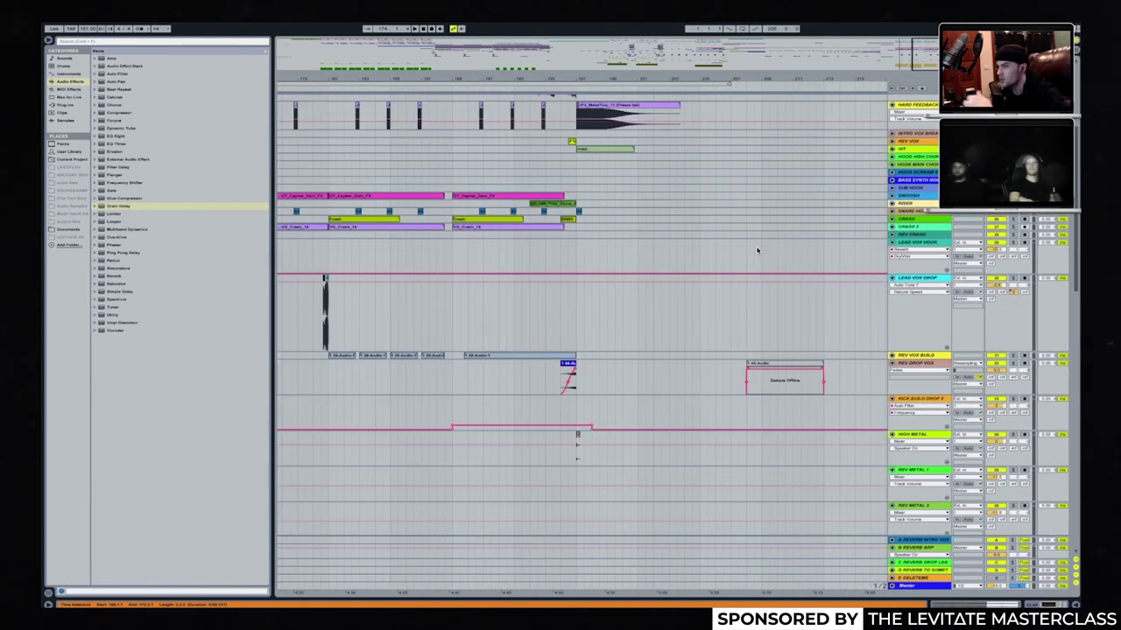
scroll(546, 344, "down", 10)
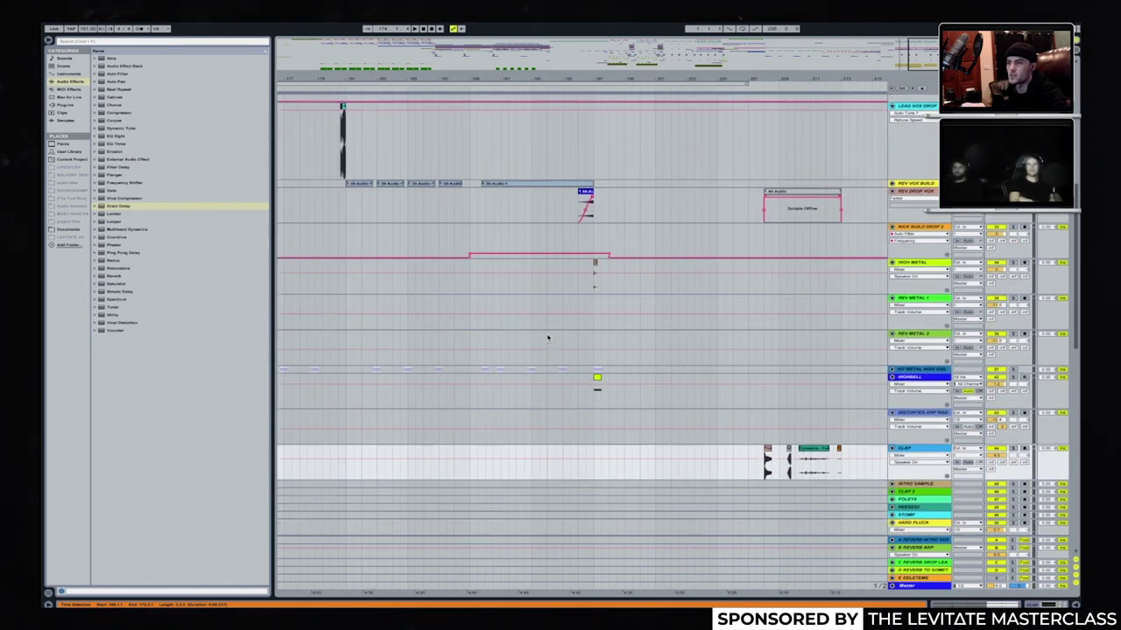
scroll(547, 338, "up", 10)
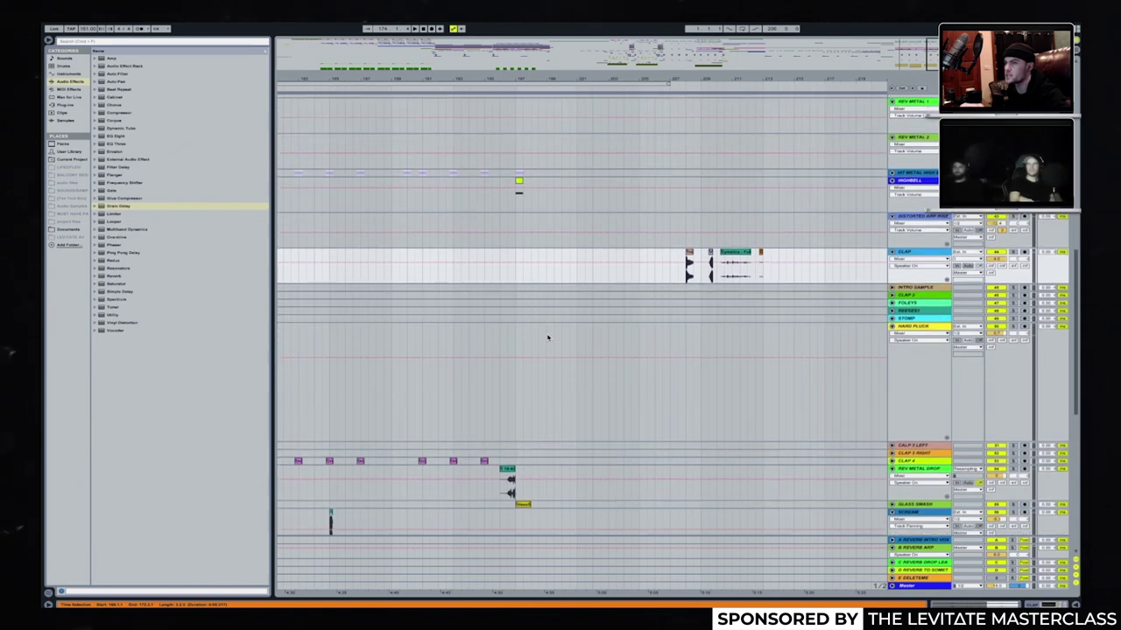
Show the whole song's length, go down to the lowest drum tracks and select the CLAP INTRO 3 track.
left_click_drag(806, 44, 372, 50)
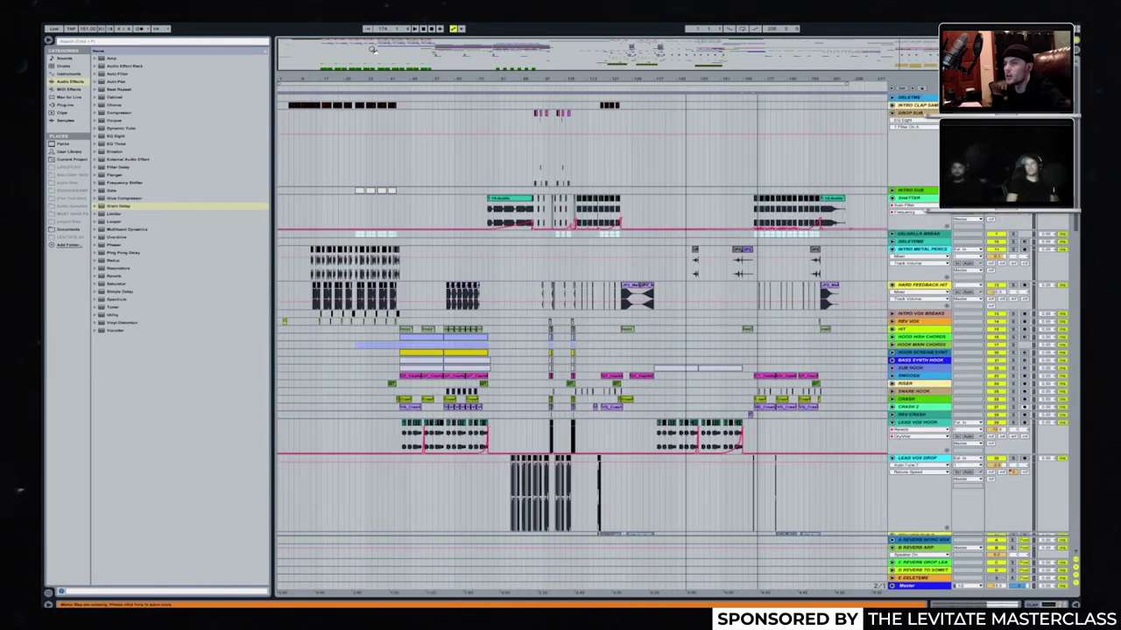
scroll(749, 429, "down", 10)
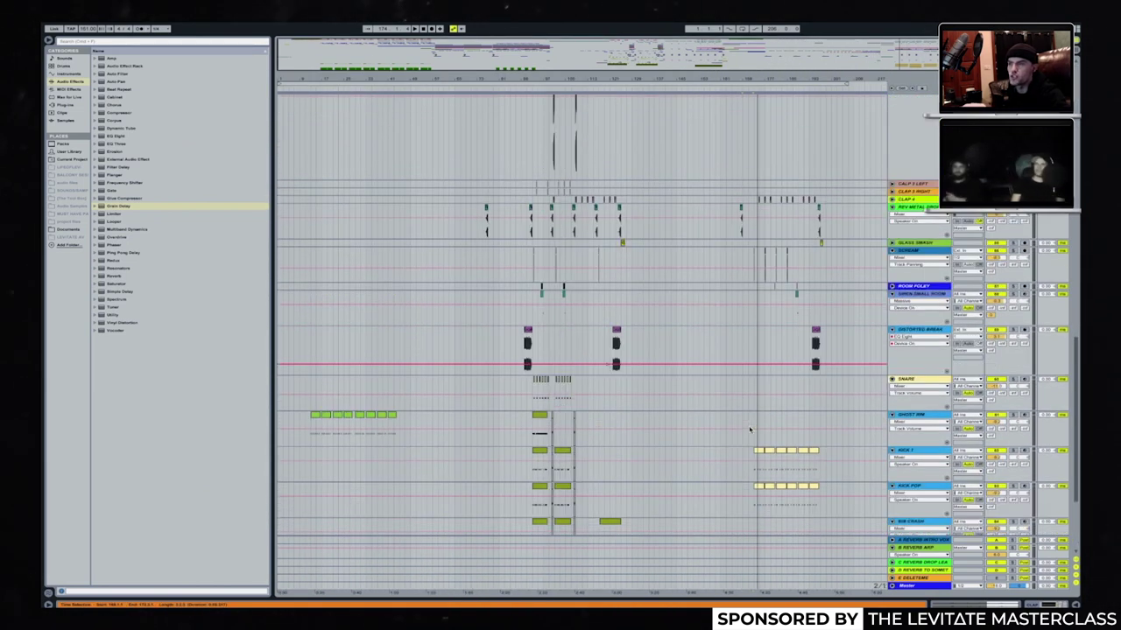
scroll(750, 429, "down", 3)
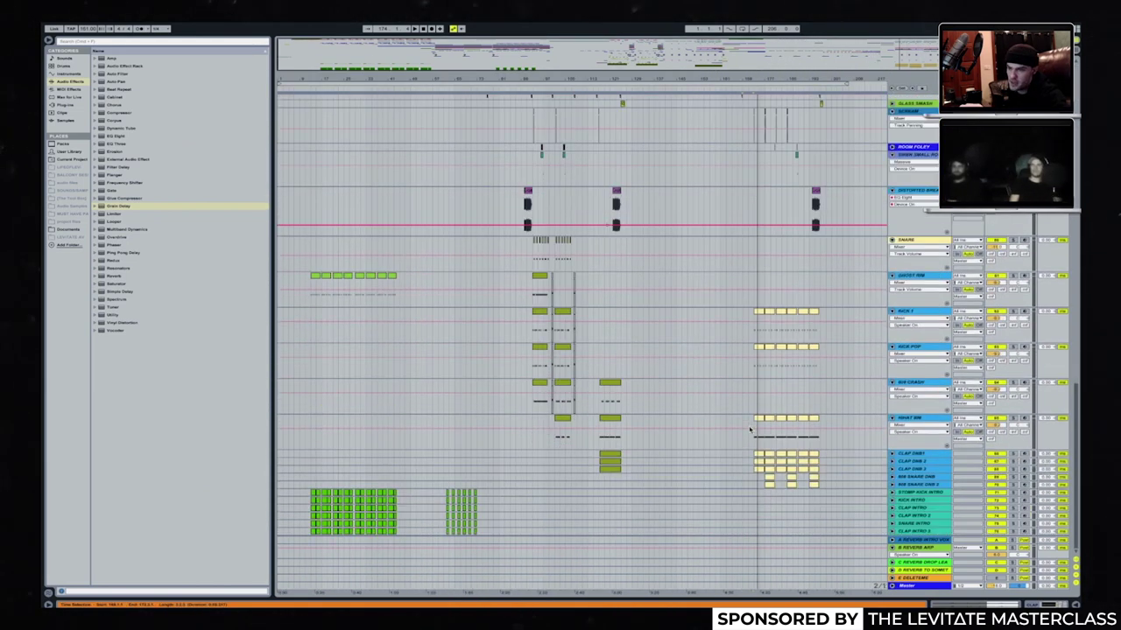
left_click(918, 533)
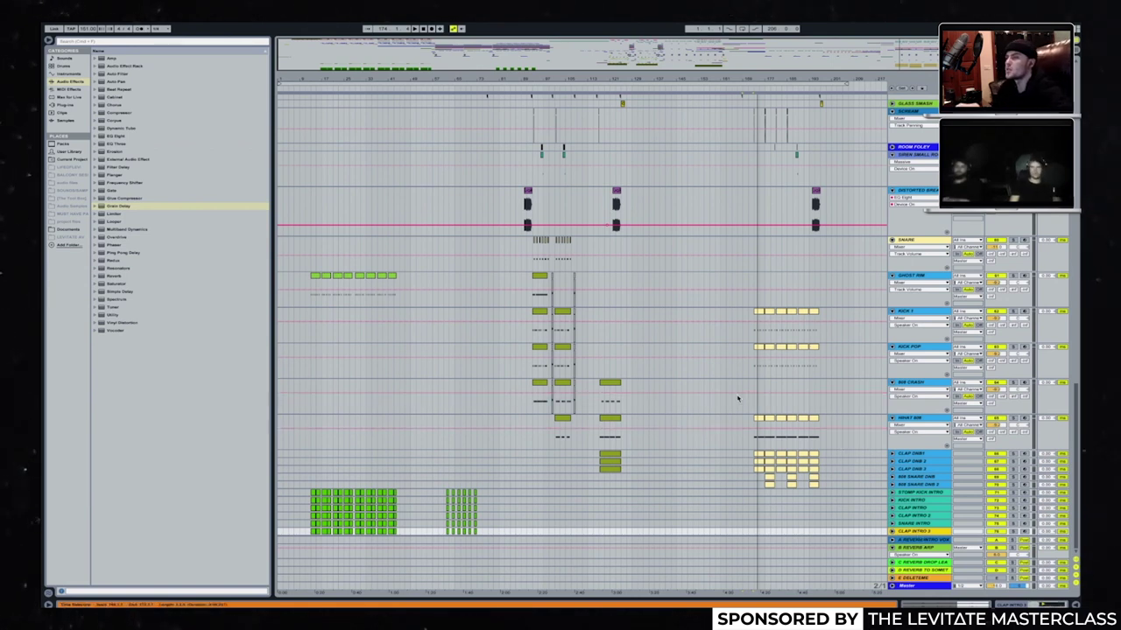
Survey the full arrangement from the SAMPLE VOX track down to the intro drum tracks.
scroll(738, 398, "up", 10)
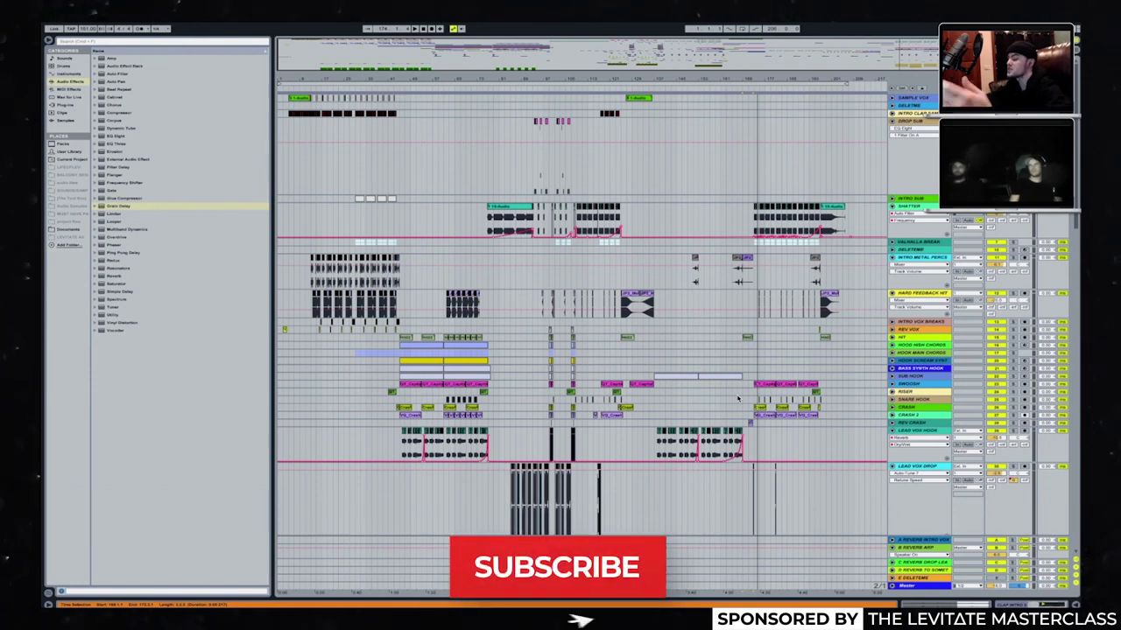
scroll(869, 416, "down", 10)
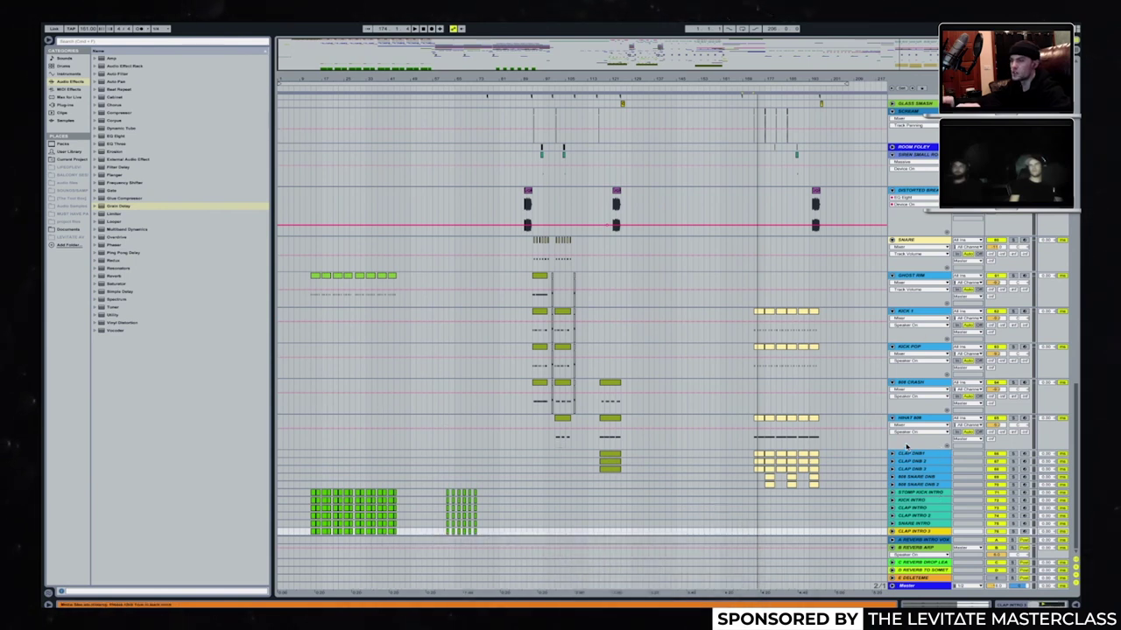
scroll(902, 445, "up", 5)
scroll(907, 446, "up", 3)
scroll(907, 446, "down", 8)
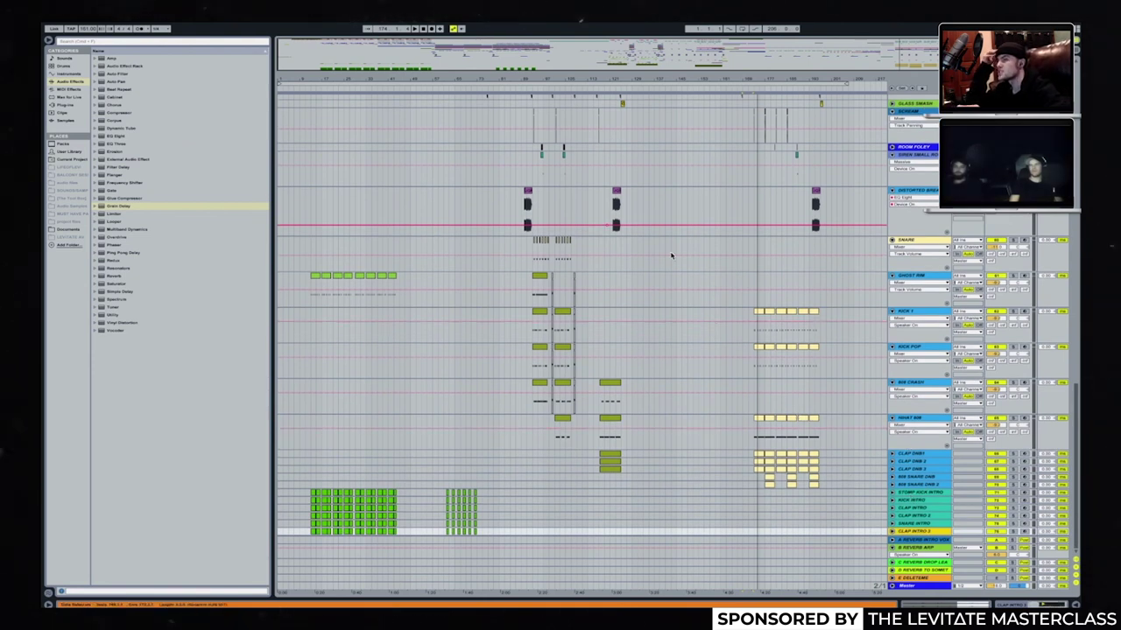
Zoom in on the first drop and examine its vocal, metal, clap and drum layers across all tracks.
left_click_drag(555, 44, 542, 52)
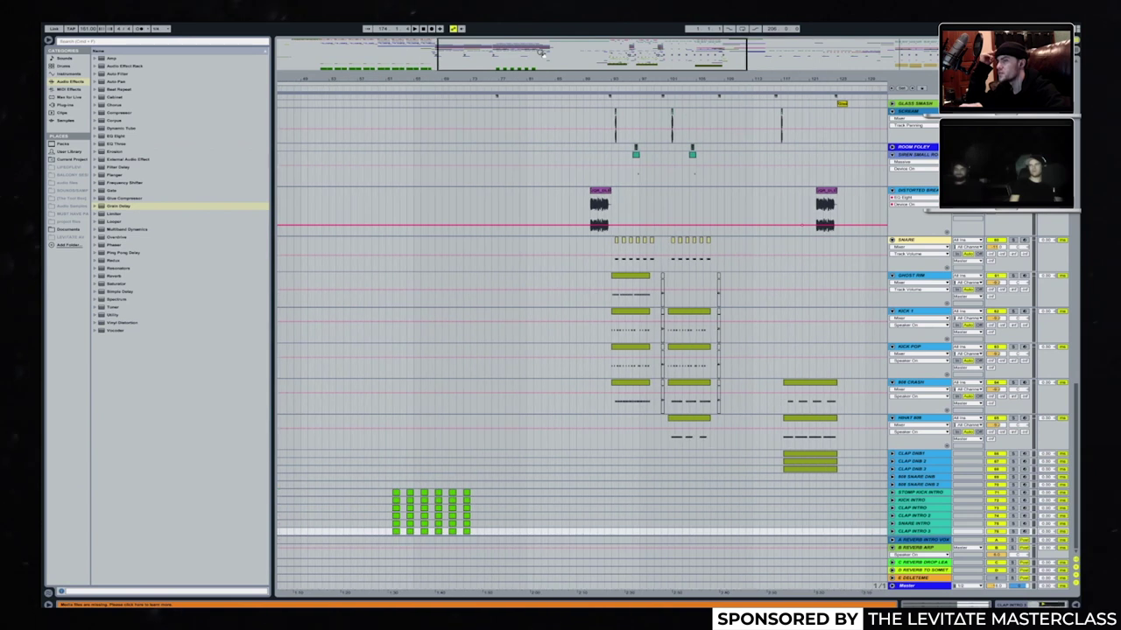
scroll(585, 193, "up", 5)
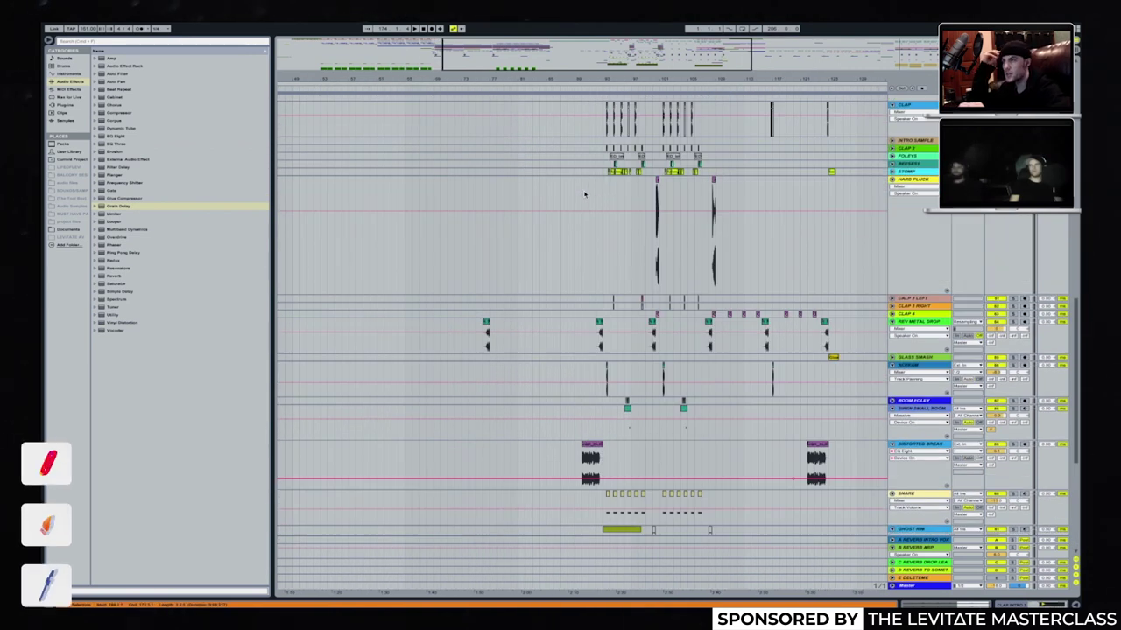
scroll(585, 193, "down", 10)
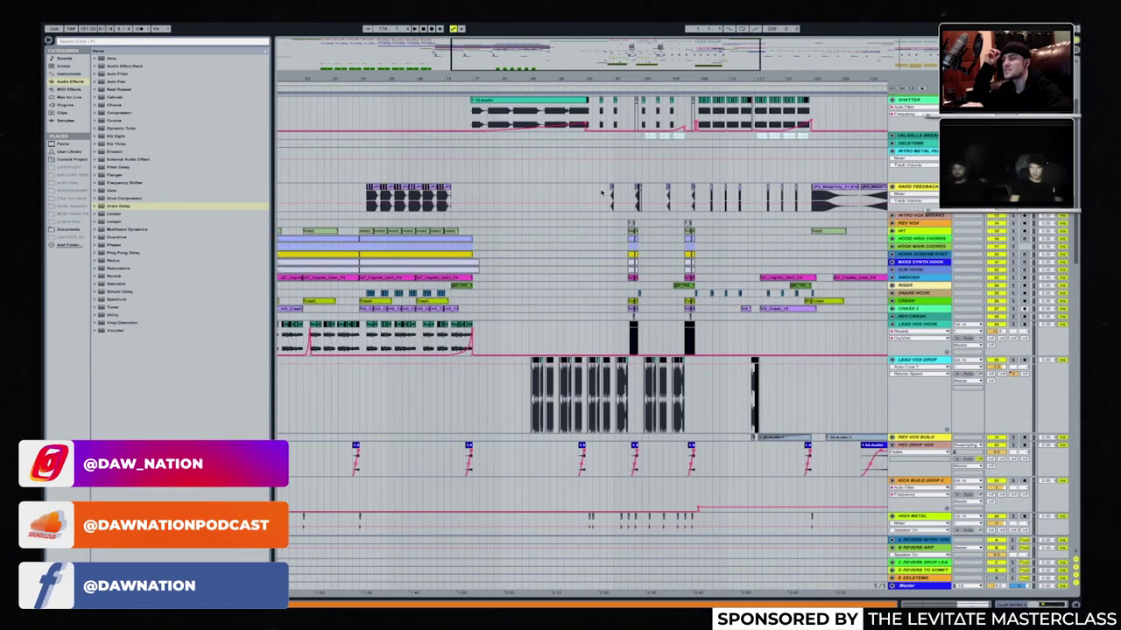
scroll(601, 192, "up", 3)
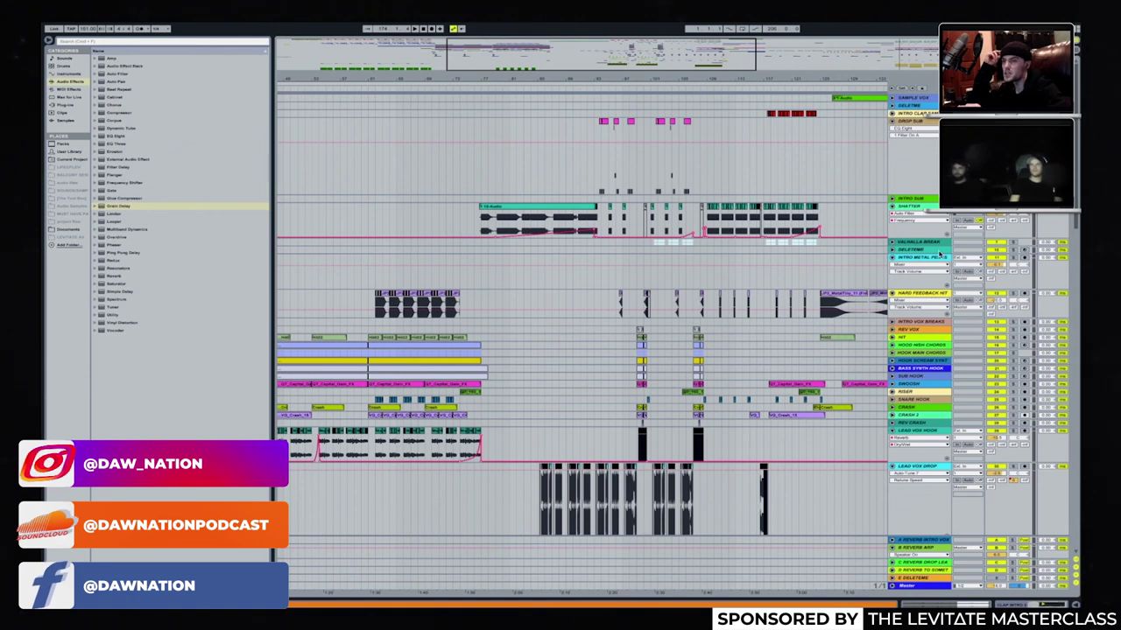
scroll(646, 283, "down", 4)
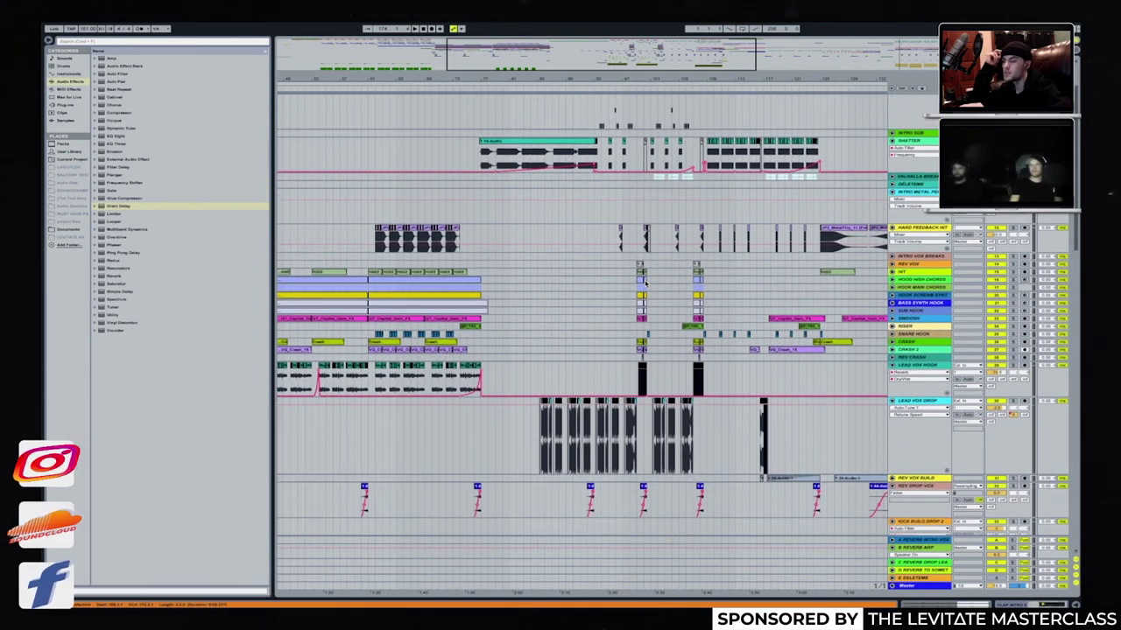
scroll(646, 283, "down", 8)
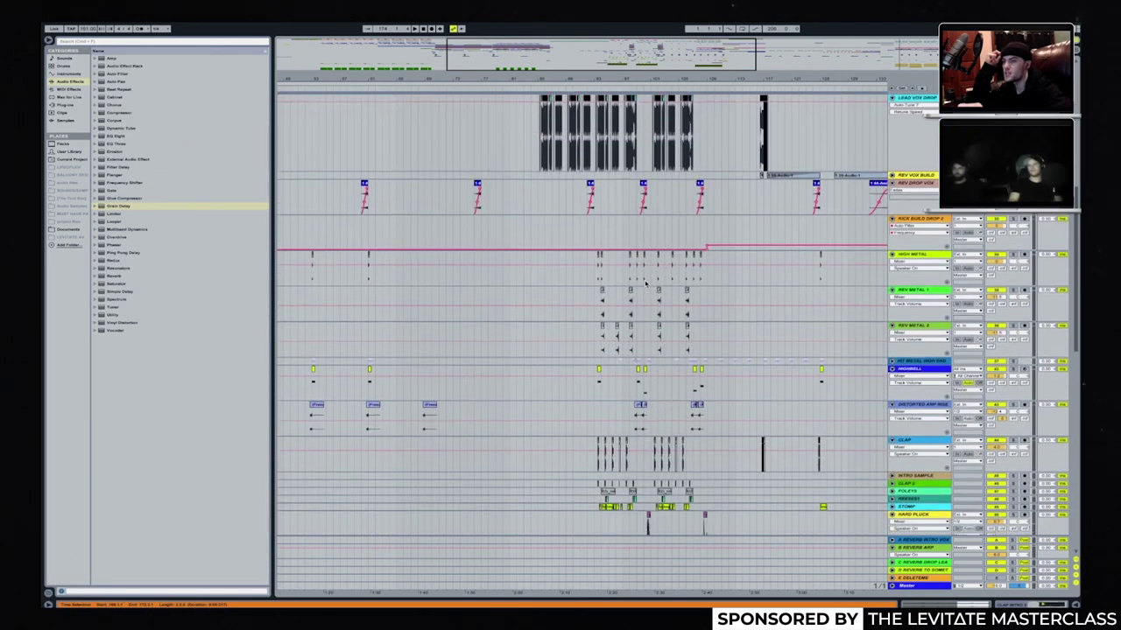
Unfold the HIT METAL HIGH END group, solo it to play its layered hits in the first drop, and refold it.
left_click(893, 361)
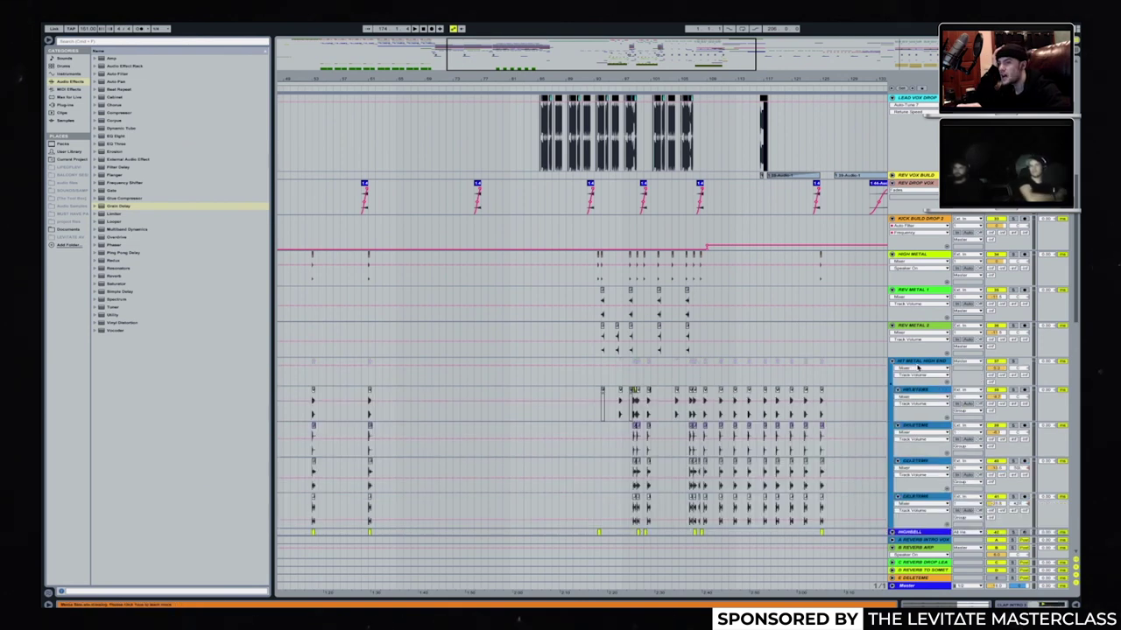
left_click(918, 367)
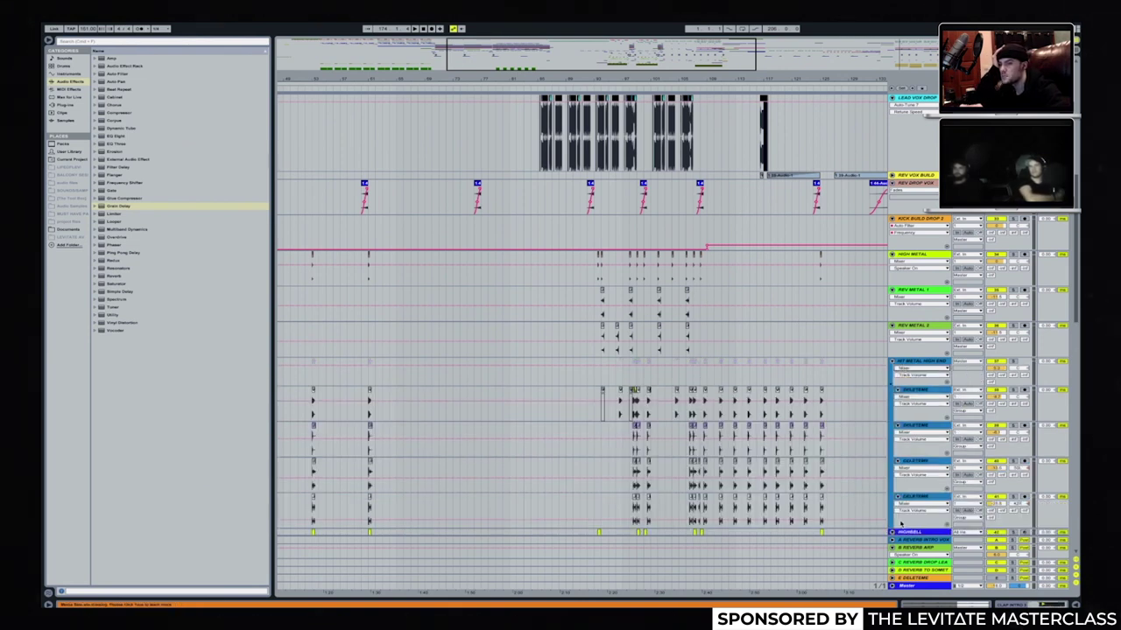
left_click(976, 381)
left_click(1013, 362)
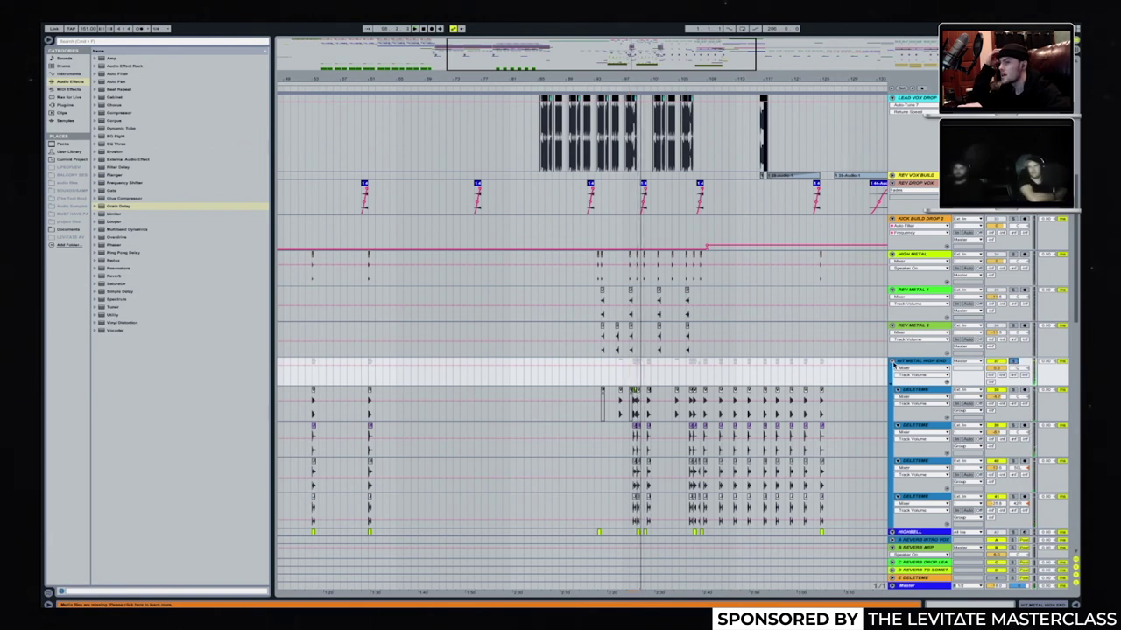
left_click(893, 362)
Examine the first drop's snare, rim, kick and crash clips at close zoom.
scroll(722, 332, "down", 1)
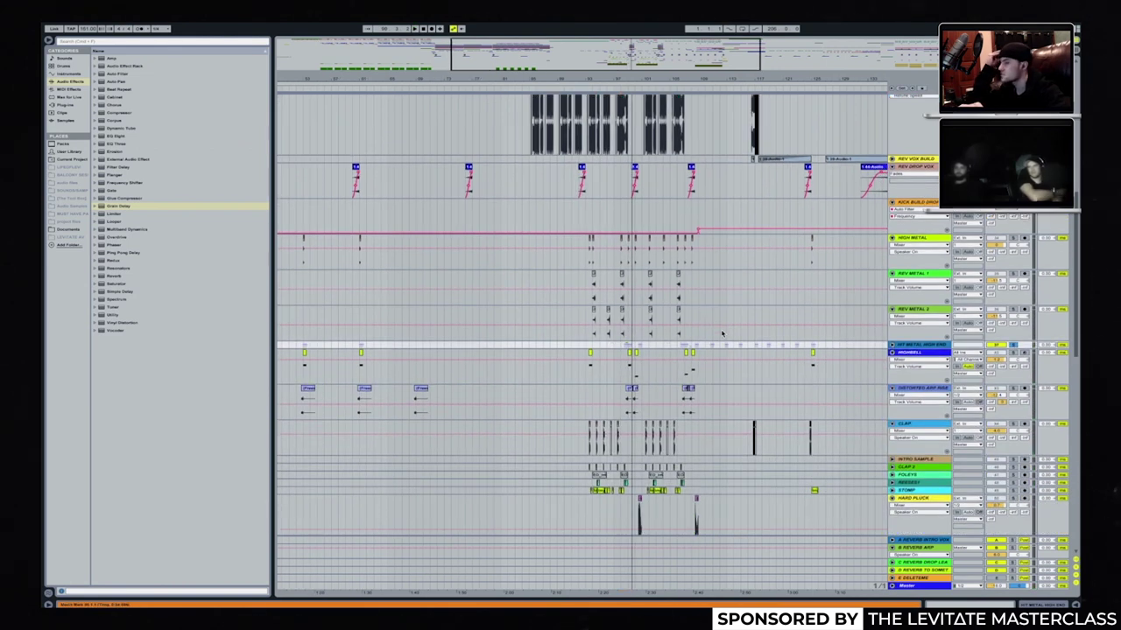
scroll(722, 332, "down", 1)
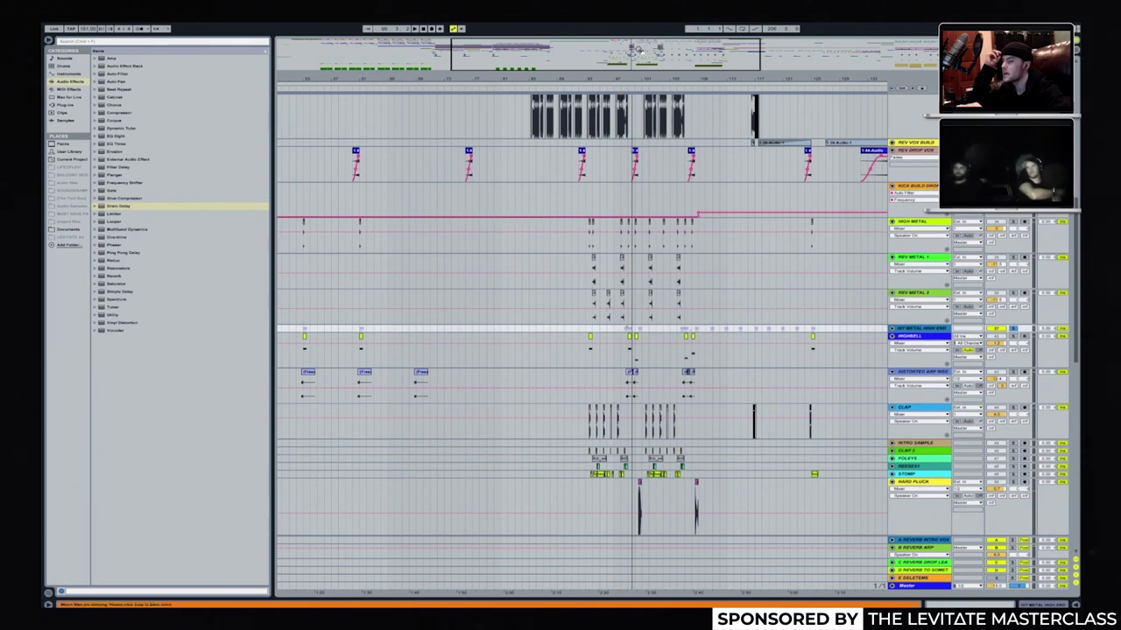
scroll(800, 302, "down", 5)
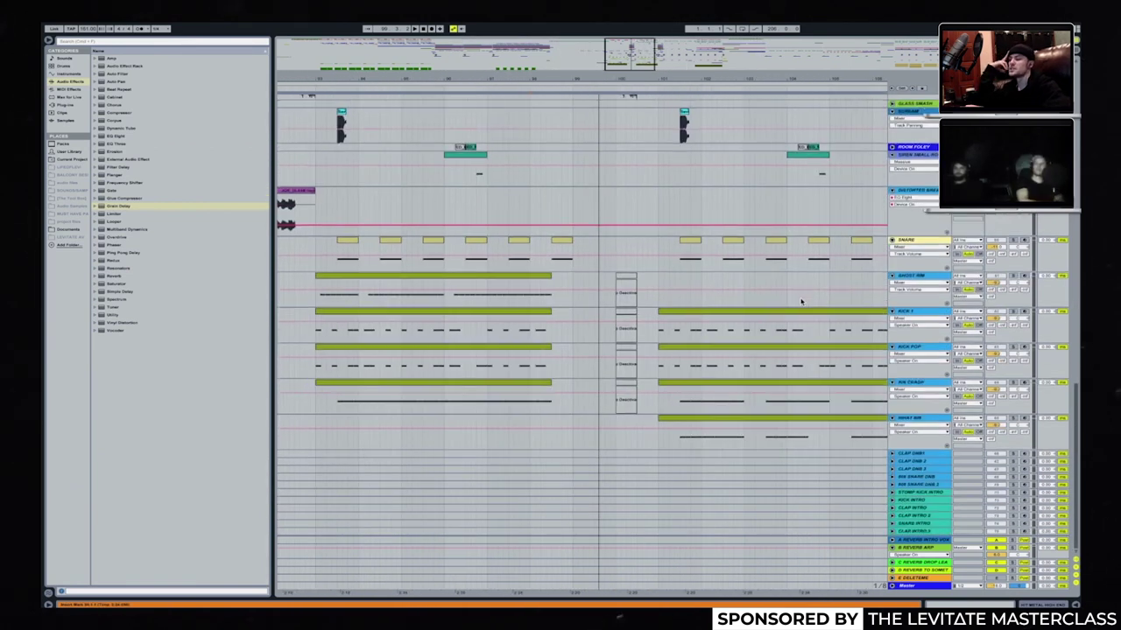
scroll(800, 302, "up", 5)
scroll(800, 302, "down", 5)
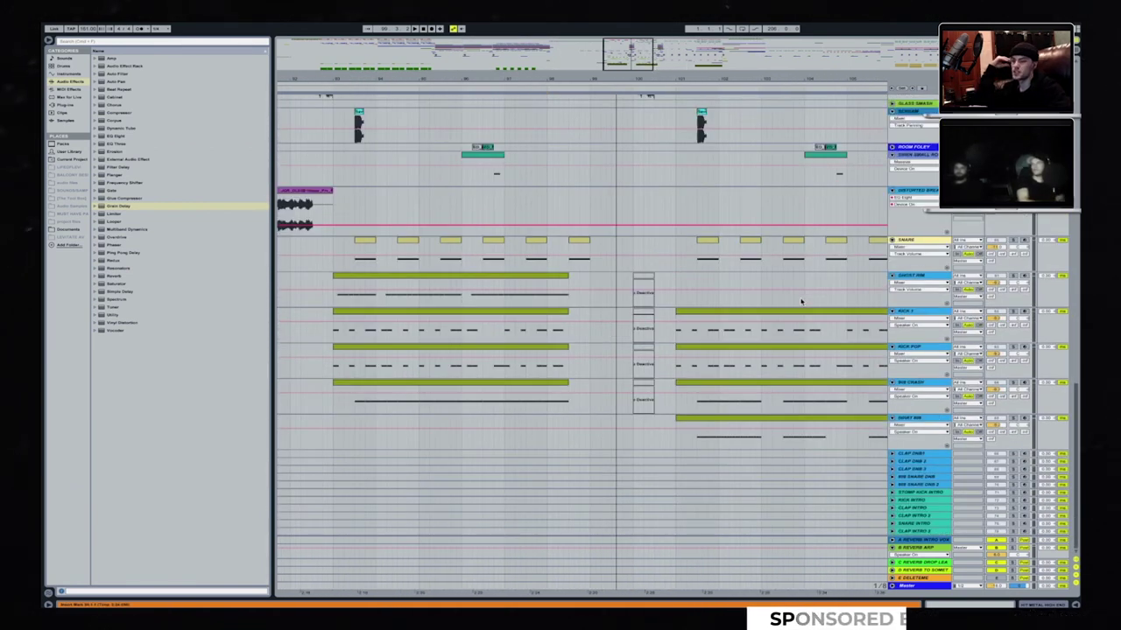